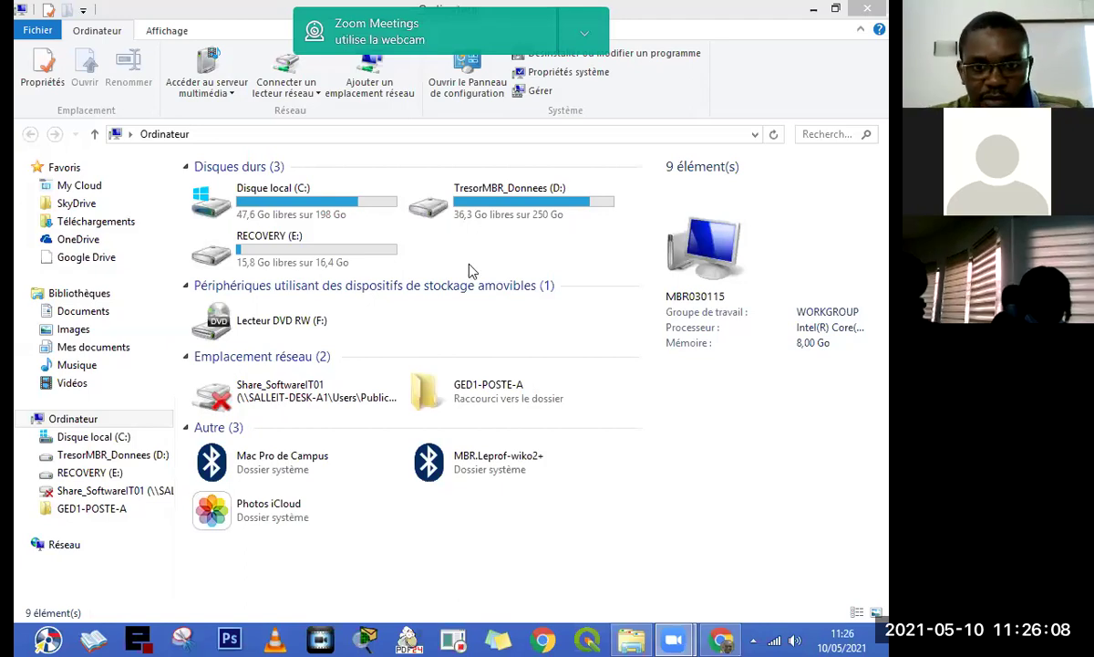
Navigate from D: through 4-LEPROF-MBR, Ecoles et CF, ECOLE 4 and Licence 1 into TP Word 190421.
double_click(507, 213)
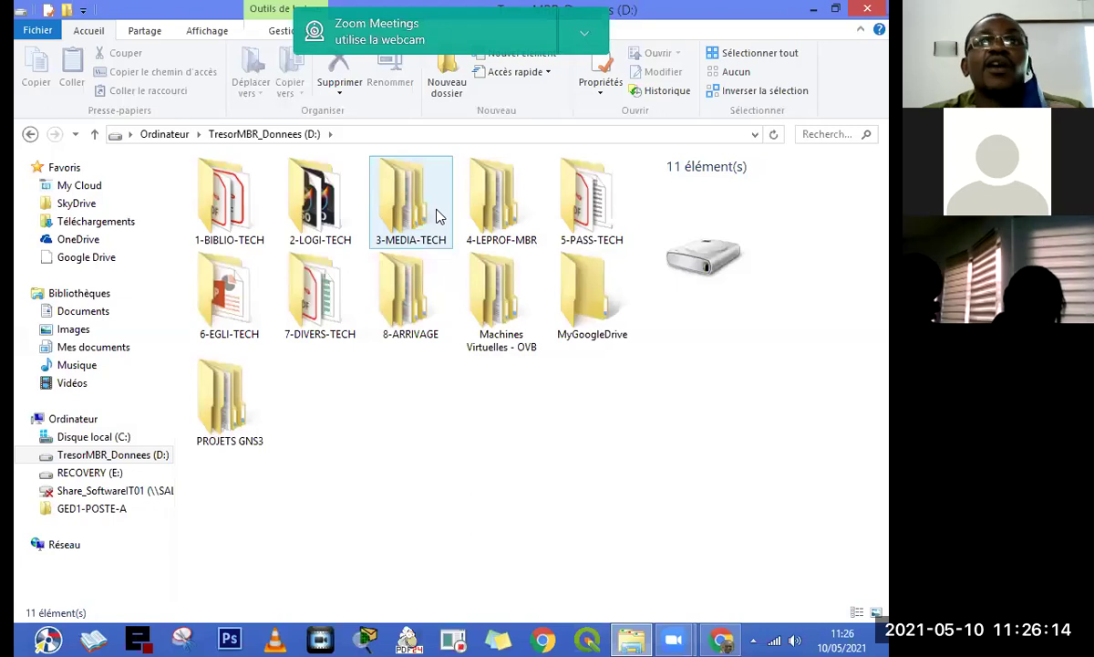
mouse_move(436, 216)
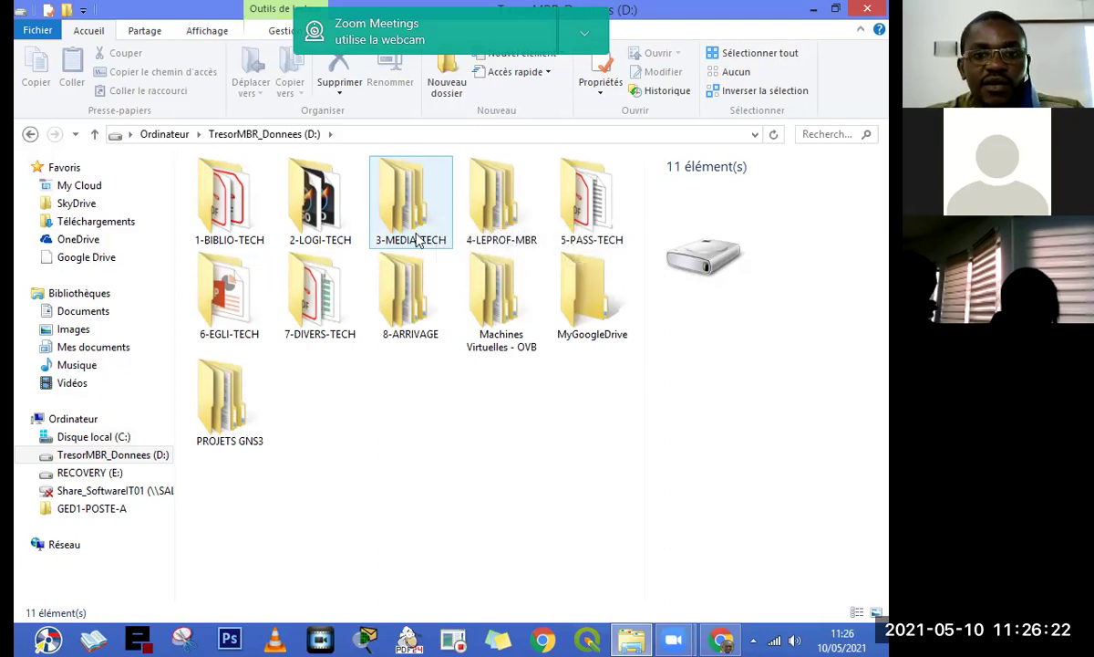
mouse_move(336, 220)
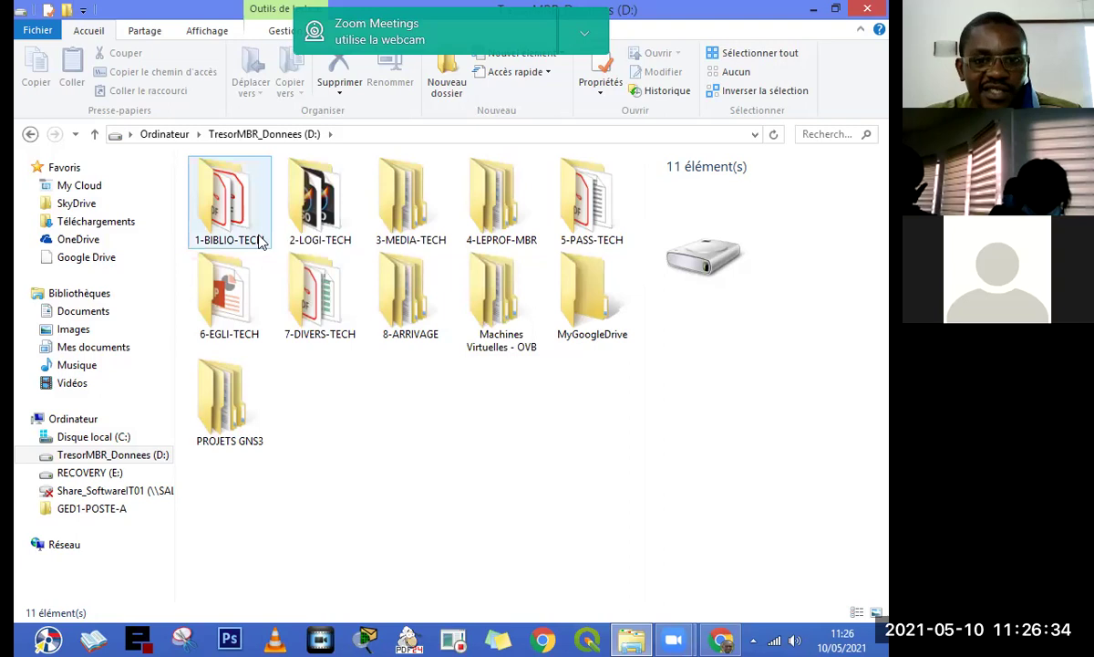
click(337, 210)
double_click(337, 210)
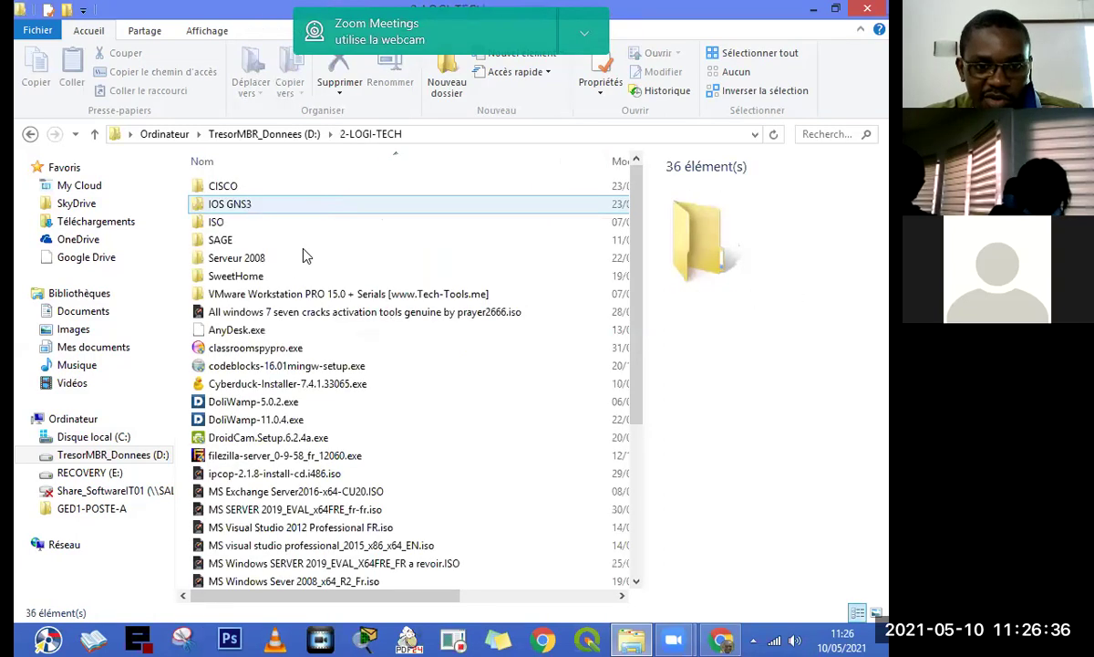
click(30, 134)
double_click(499, 202)
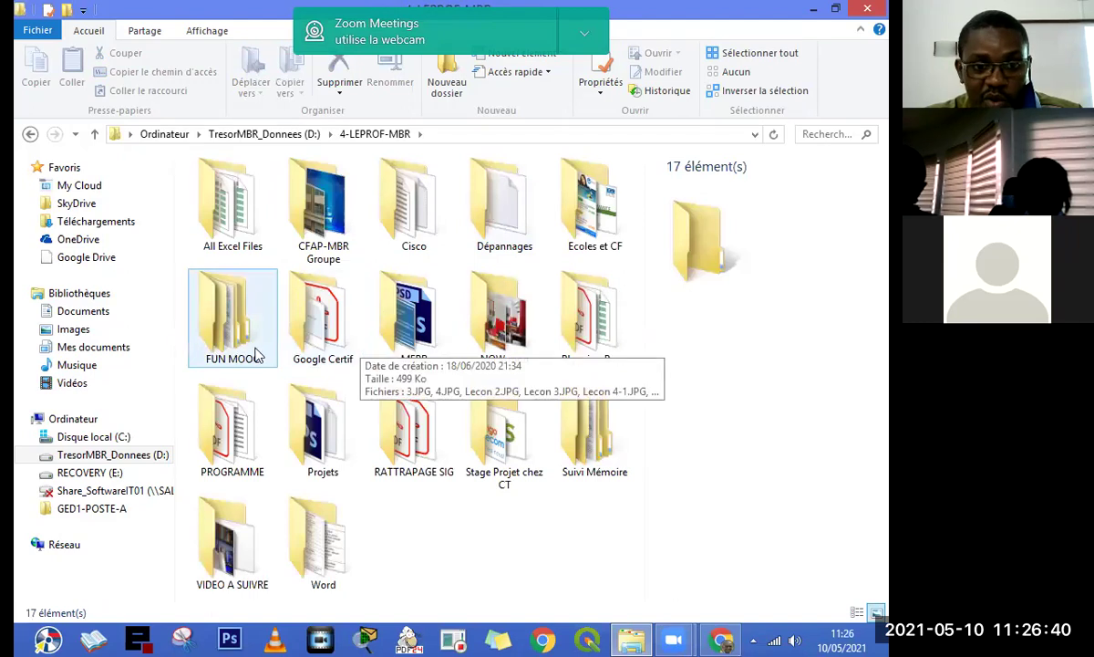
double_click(594, 219)
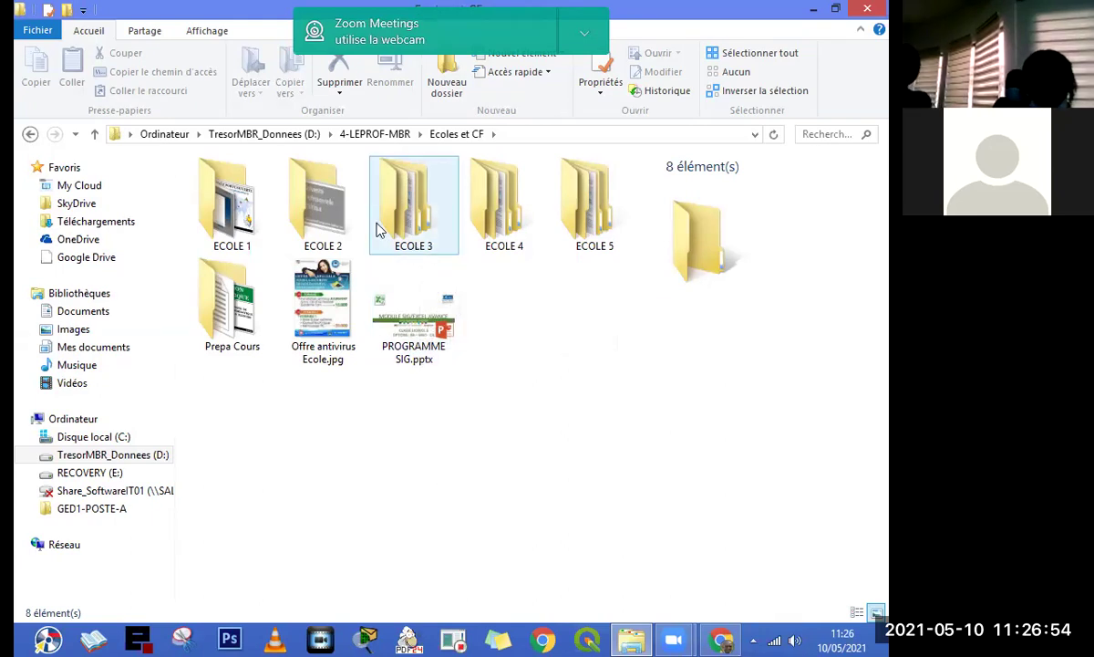
double_click(504, 221)
click(246, 206)
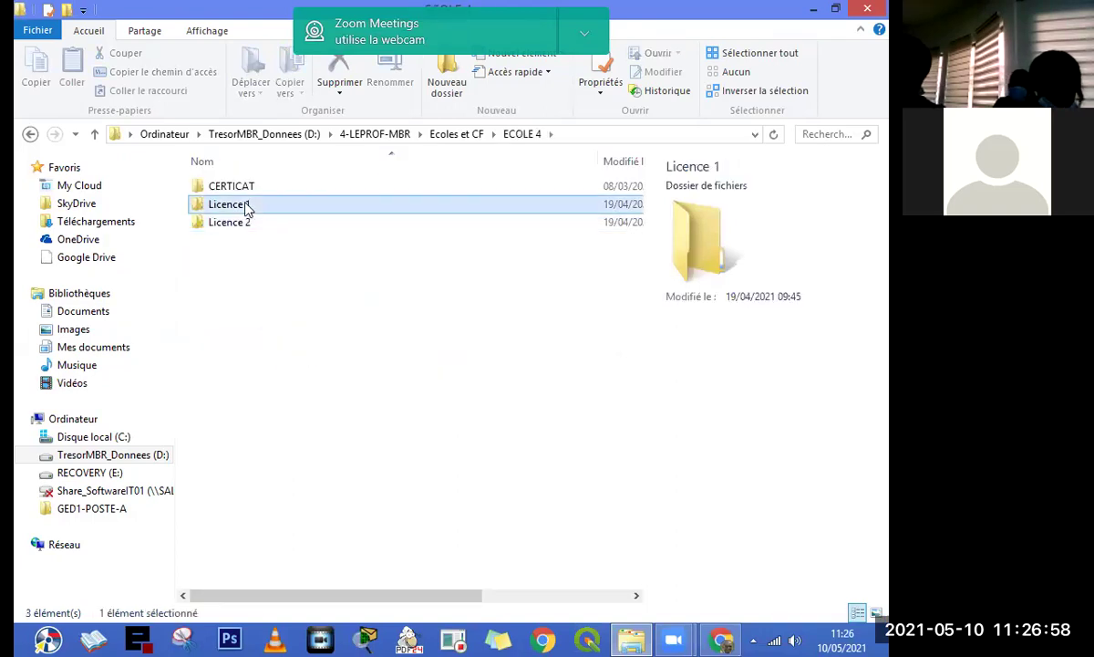
double_click(247, 206)
double_click(242, 206)
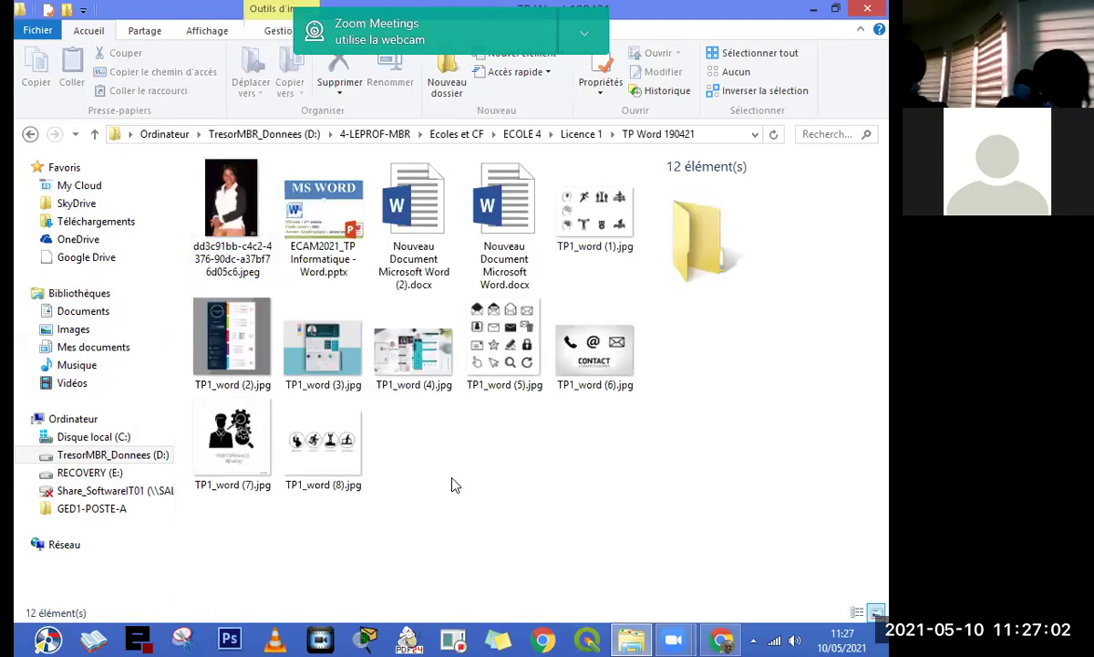
Create a new Word document in the folder named REVISION 100521.
right_click(455, 485)
mouse_move(567, 442)
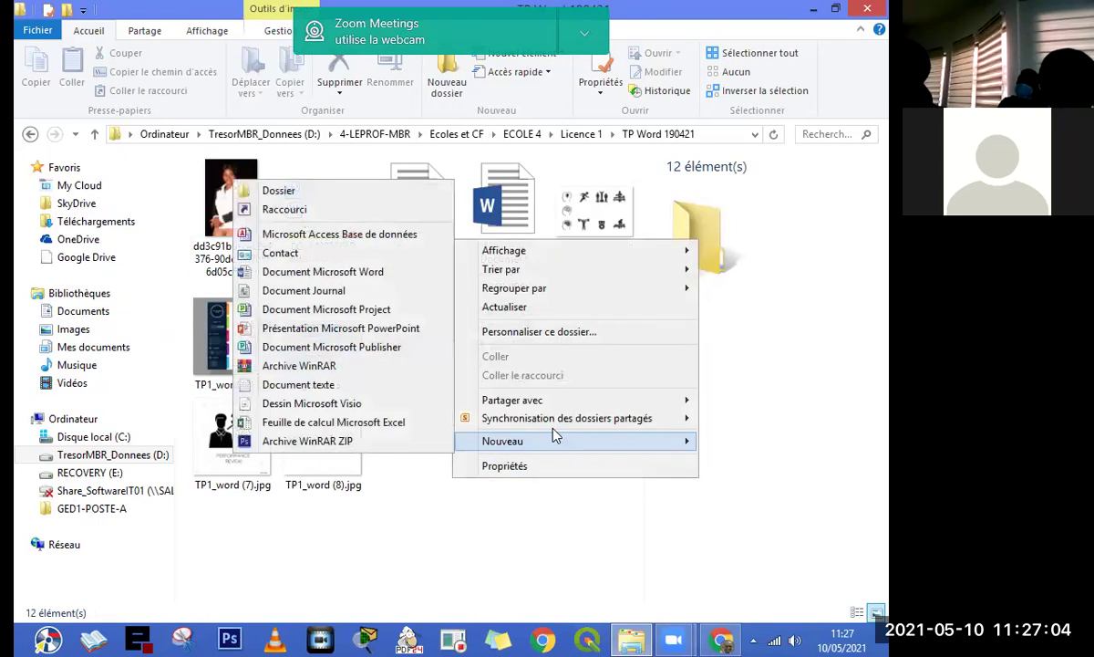
click(278, 271)
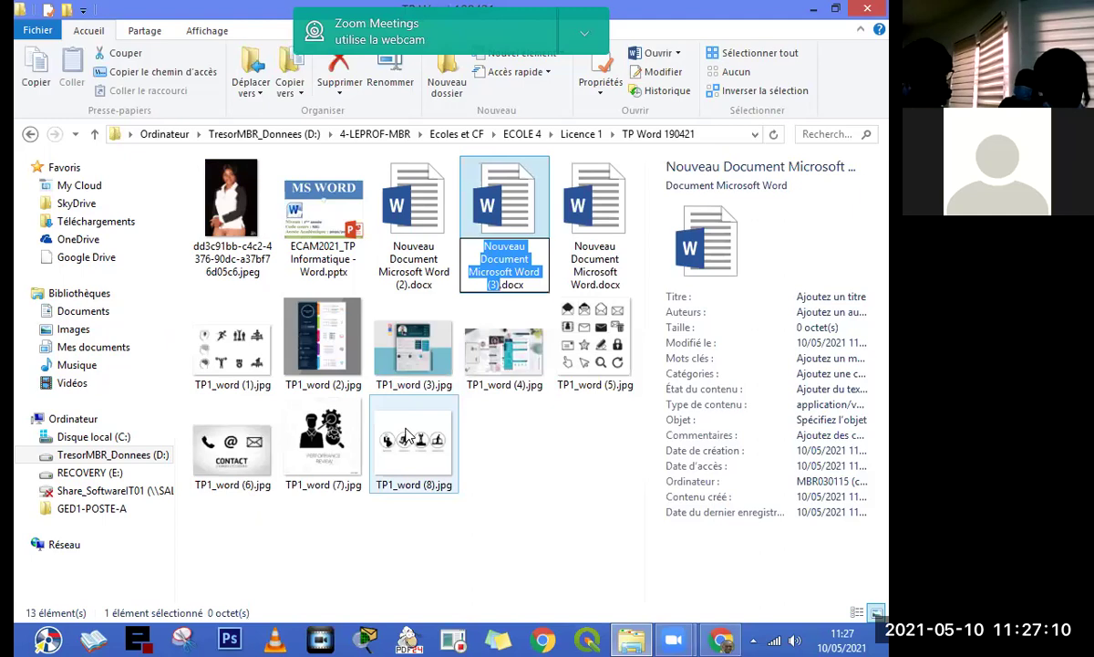
text(REVISION )
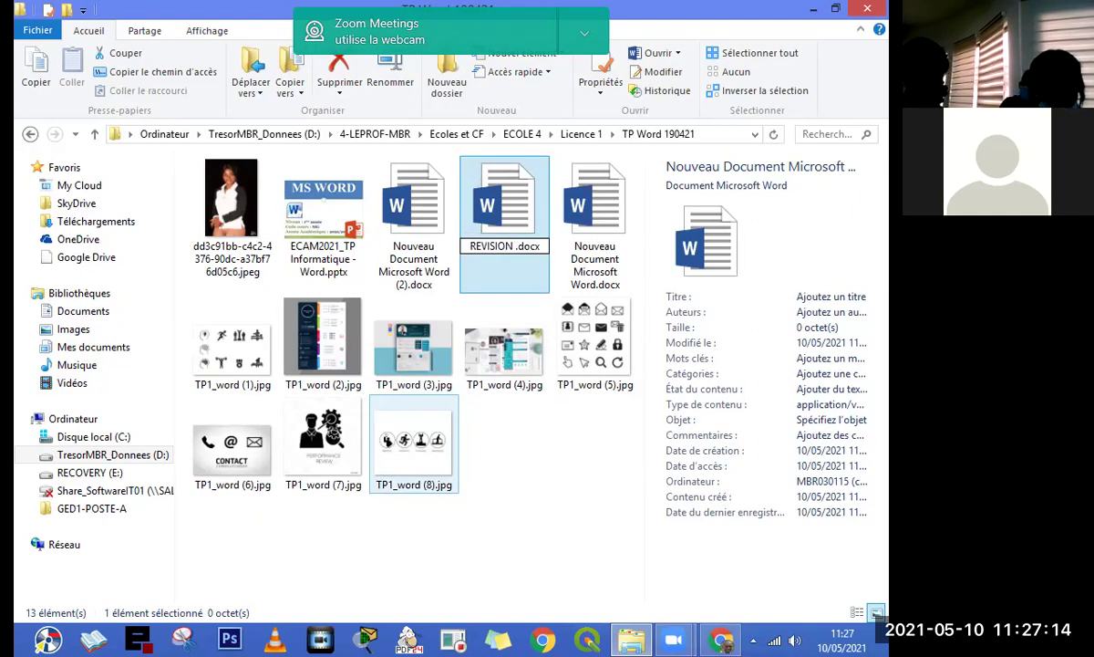
text(1005)
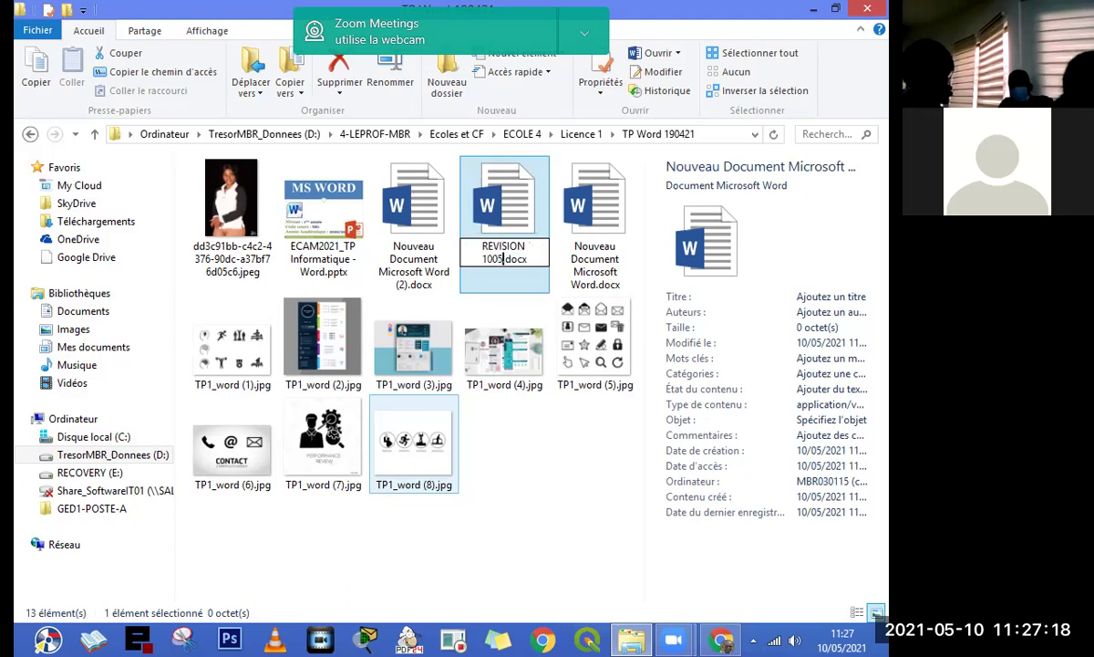
text(21)
key(Return)
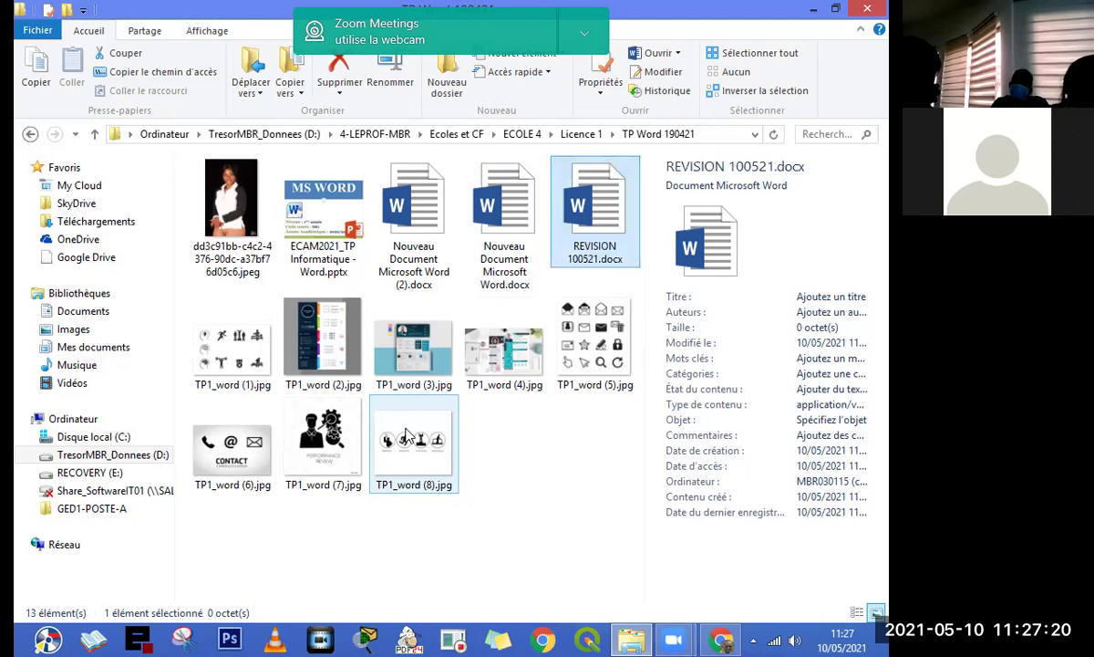
Open REVISION 100521.docx in Word, then return to the TP Word 190421 folder.
double_click(613, 202)
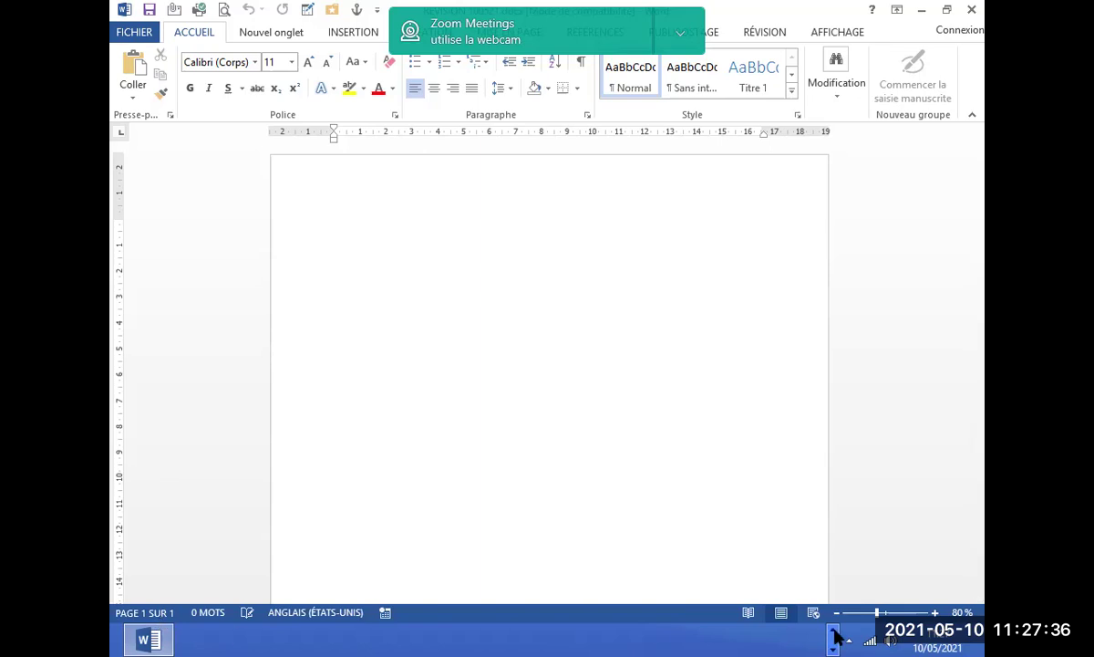
click(832, 630)
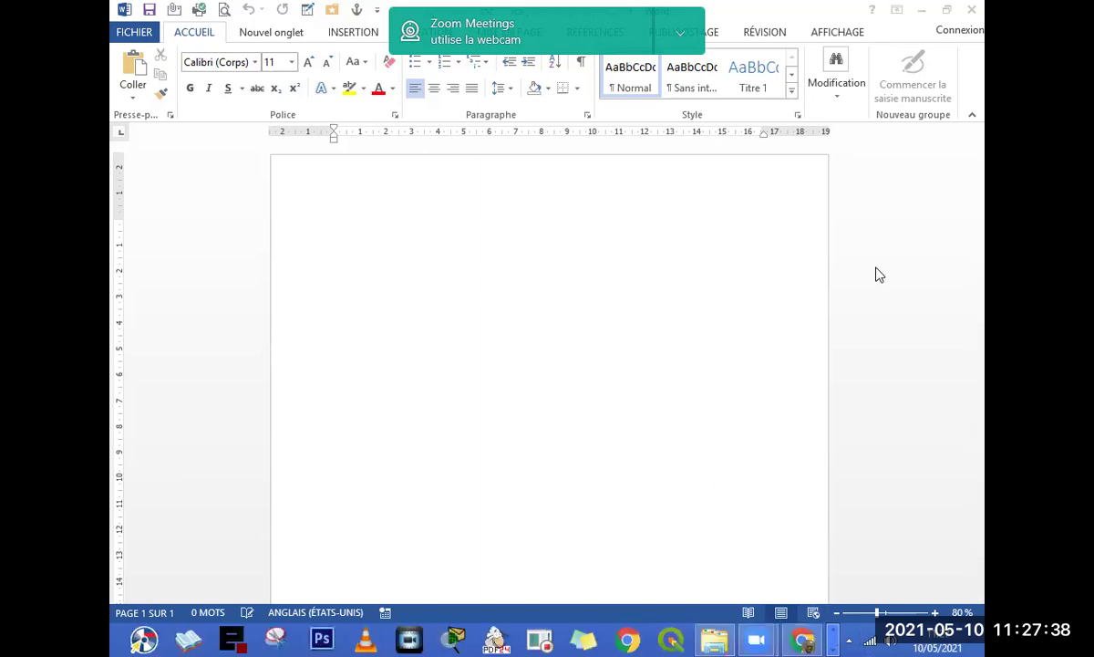
click(922, 9)
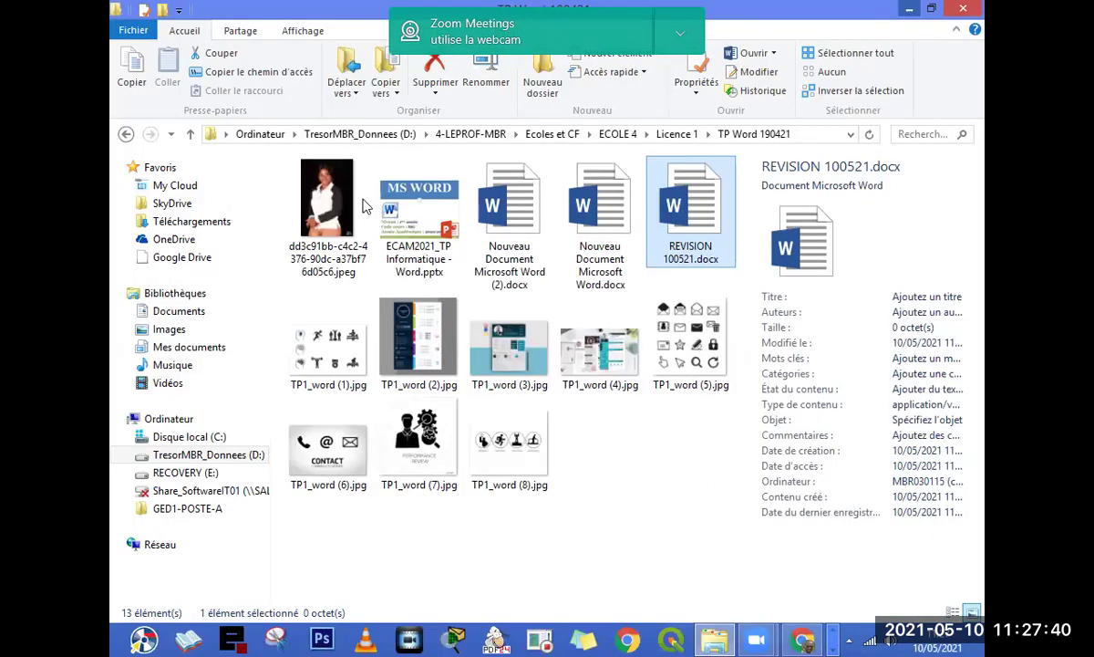
Go to Documents > Bluetooth Folder and open cv-creatif-rouge_1024x.jpg.
click(172, 314)
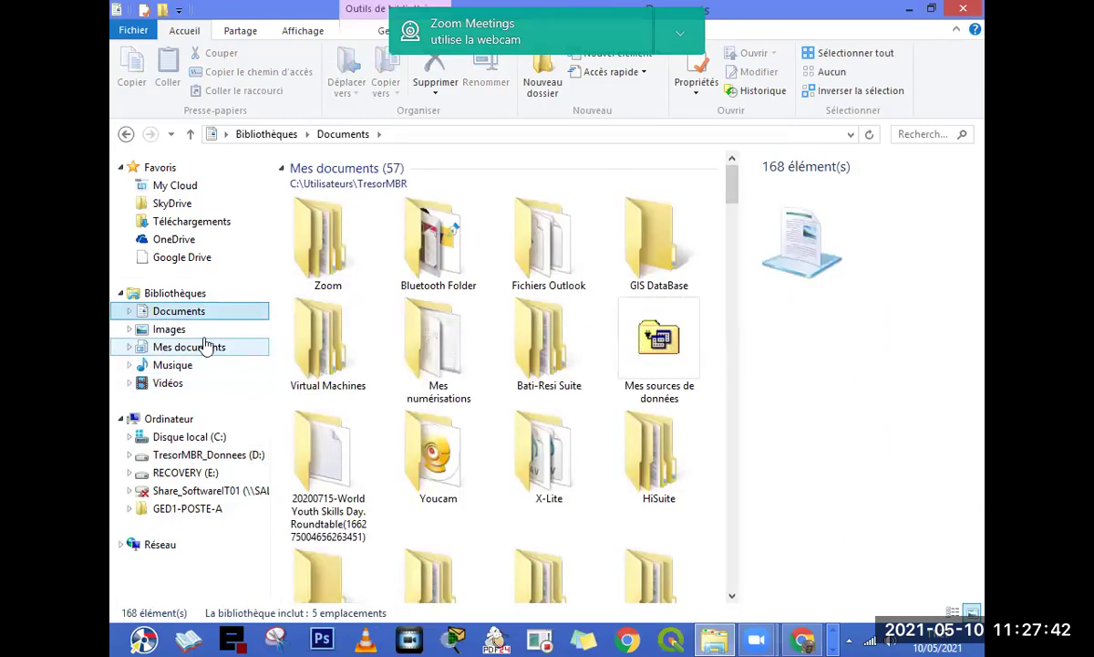
double_click(415, 285)
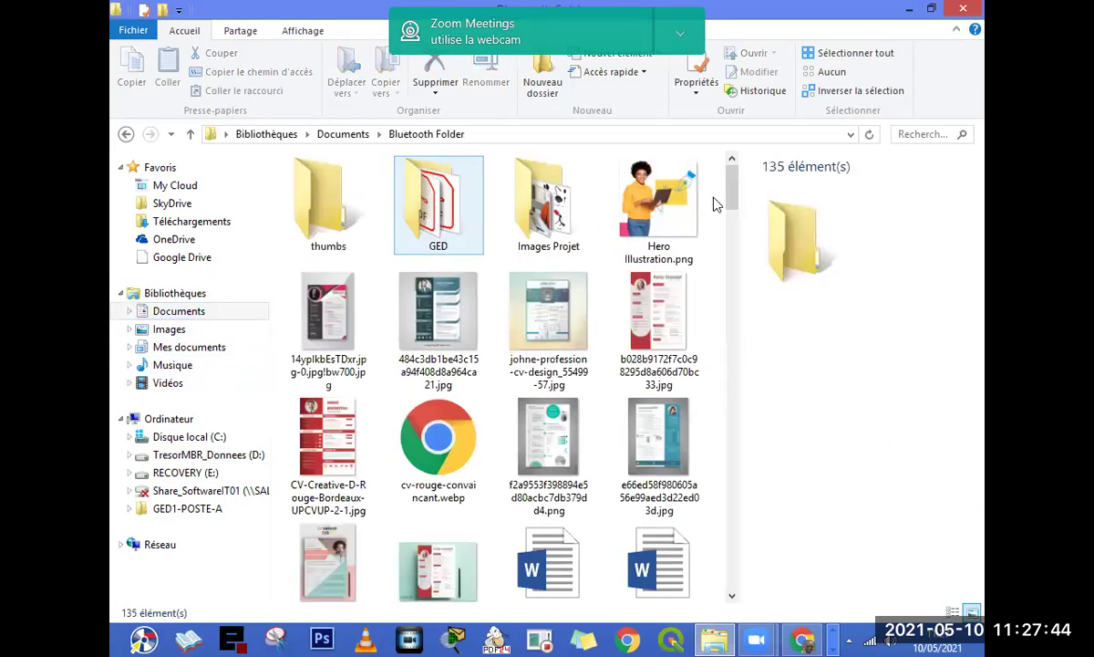
mouse_move(737, 200)
mouse_down()
mouse_move(735, 214)
mouse_move(731, 202)
mouse_up()
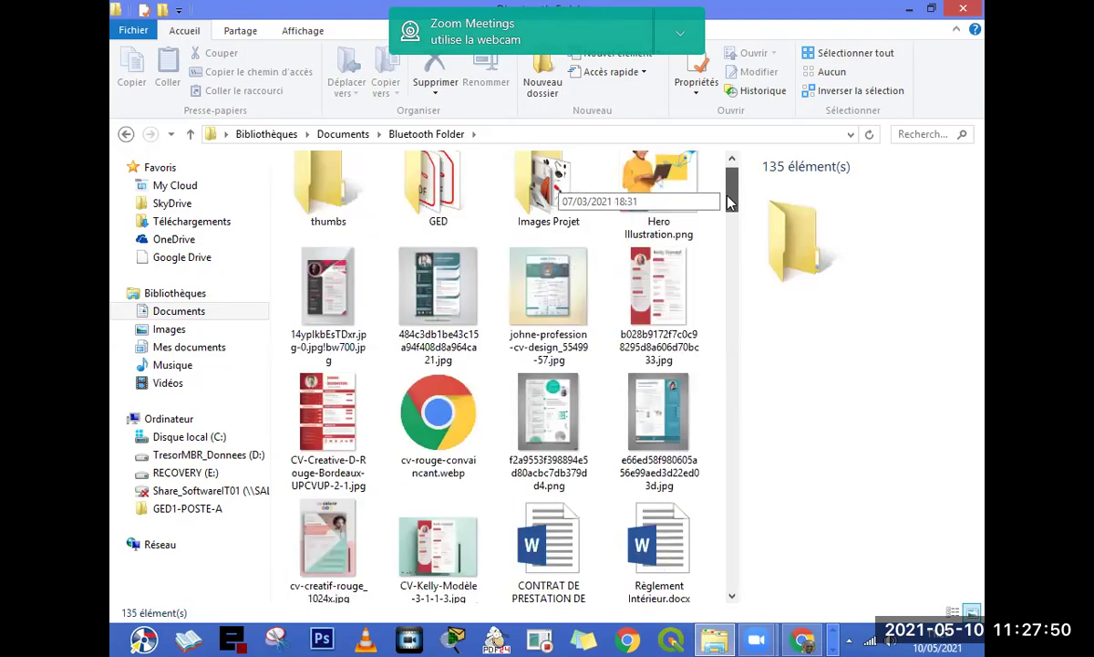
double_click(325, 503)
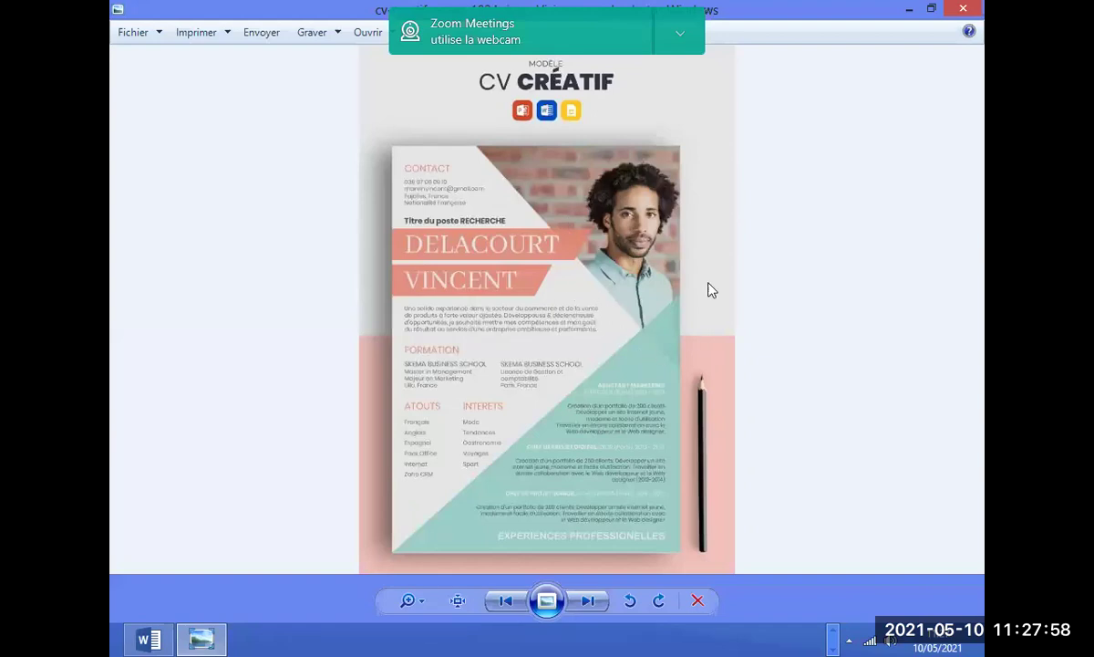
Flip forward and back through the folder's images to the teal CV template.
click(588, 605)
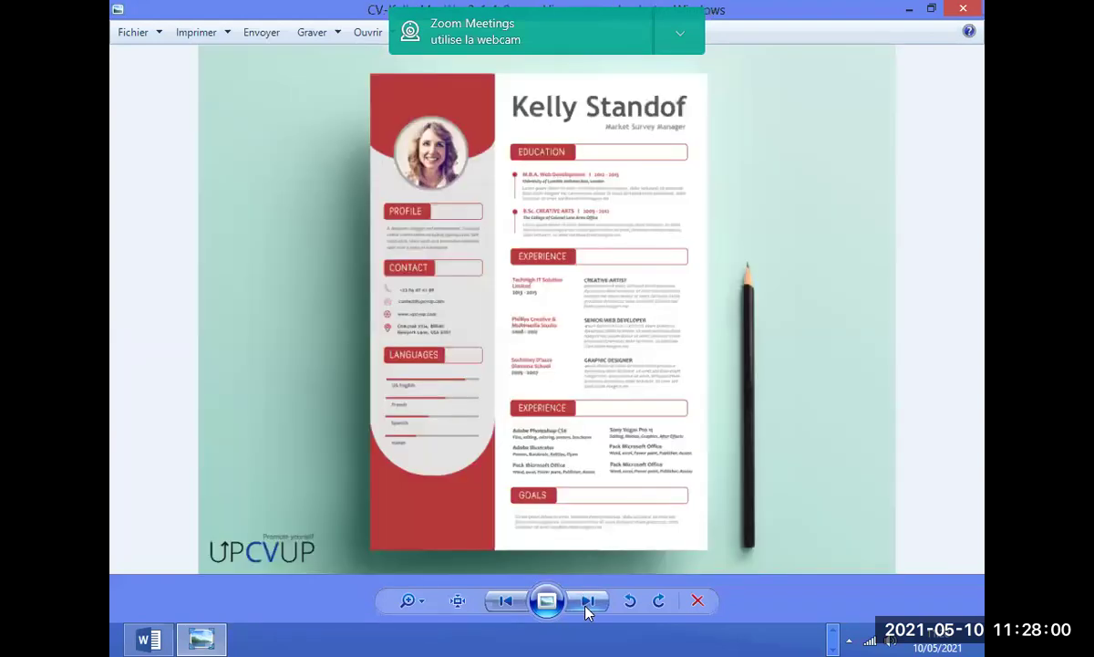
click(587, 605)
click(587, 606)
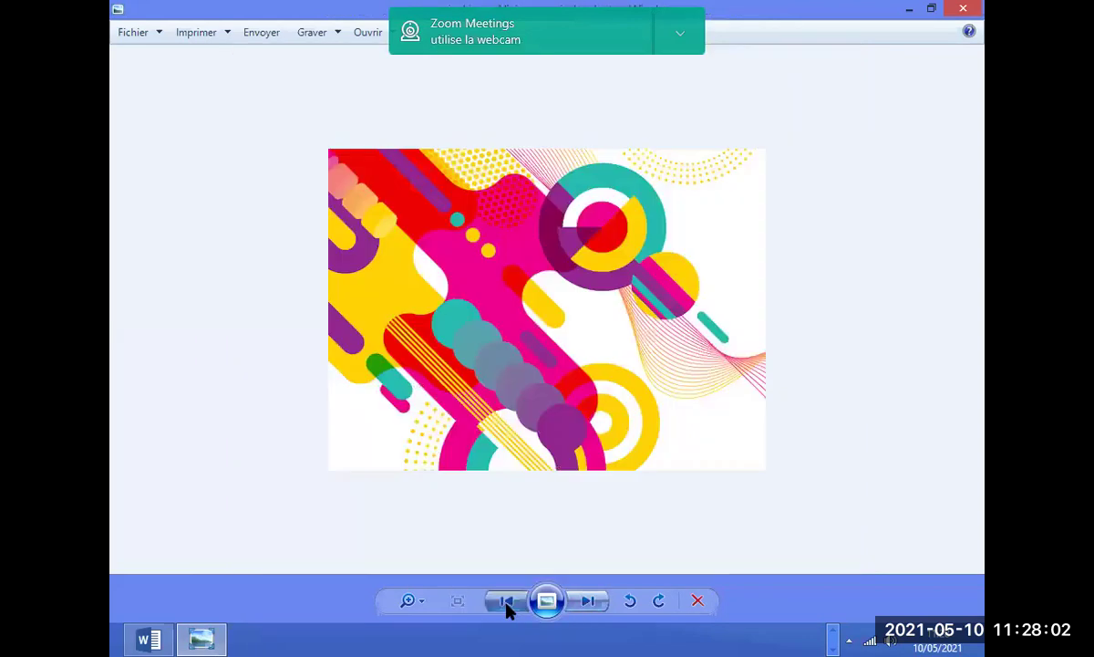
click(508, 609)
click(508, 610)
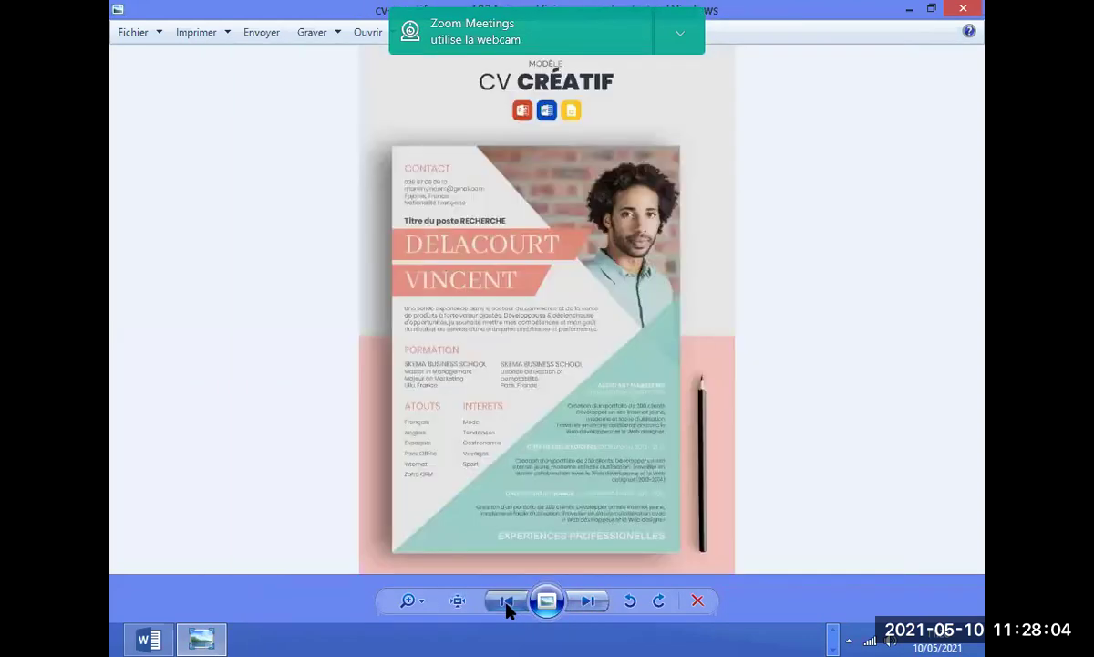
click(508, 609)
click(508, 609)
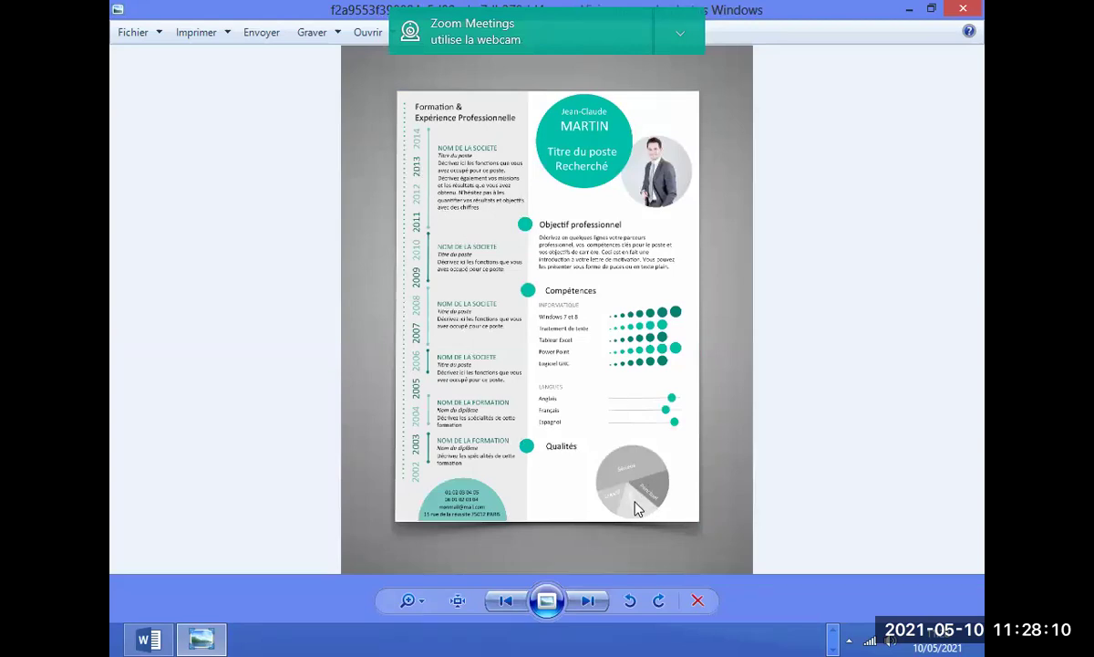
Toggle the CV to actual size and pan over its Compétences, photo and Objectif sections.
click(458, 600)
click(458, 600)
scroll(653, 521, up, 2)
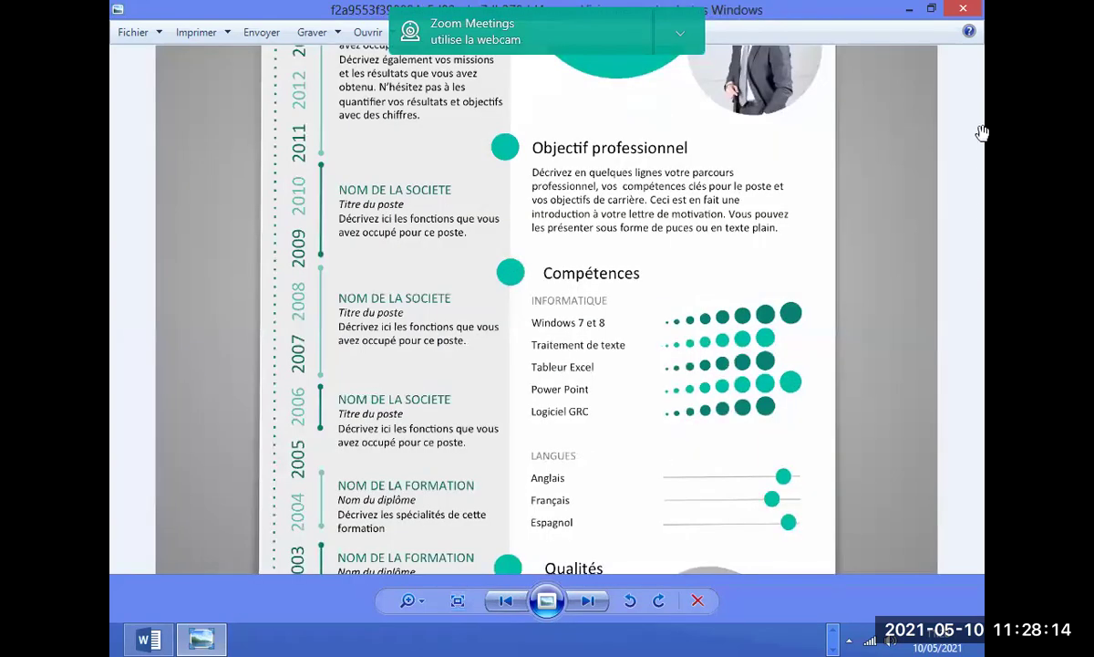
scroll(693, 364, down, 3)
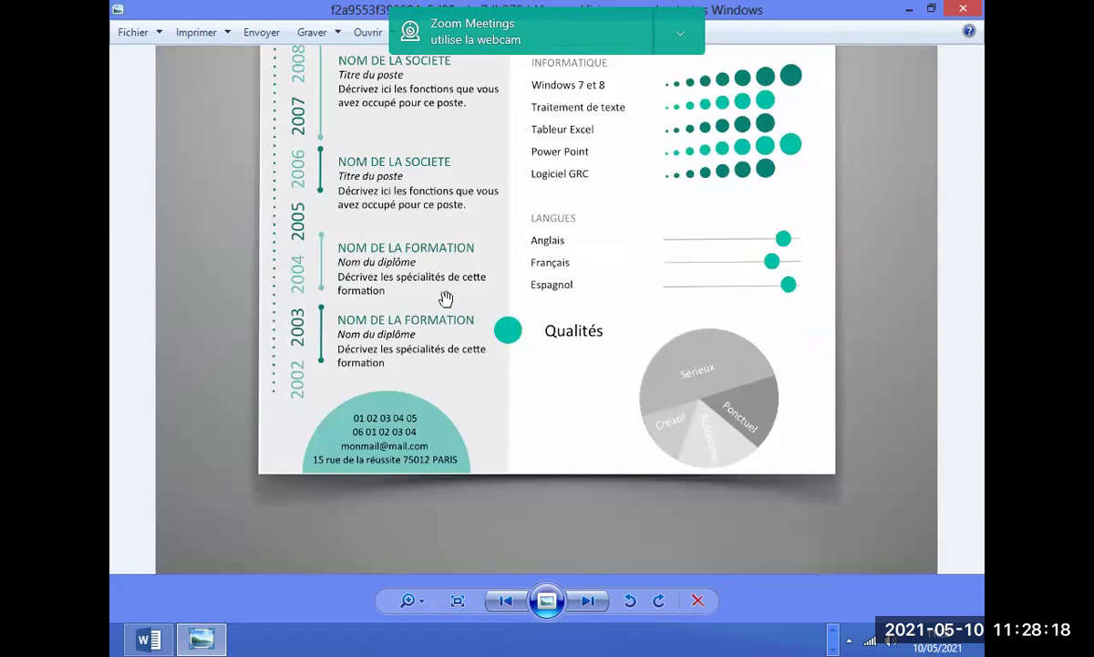
drag(390, 197, 396, 283)
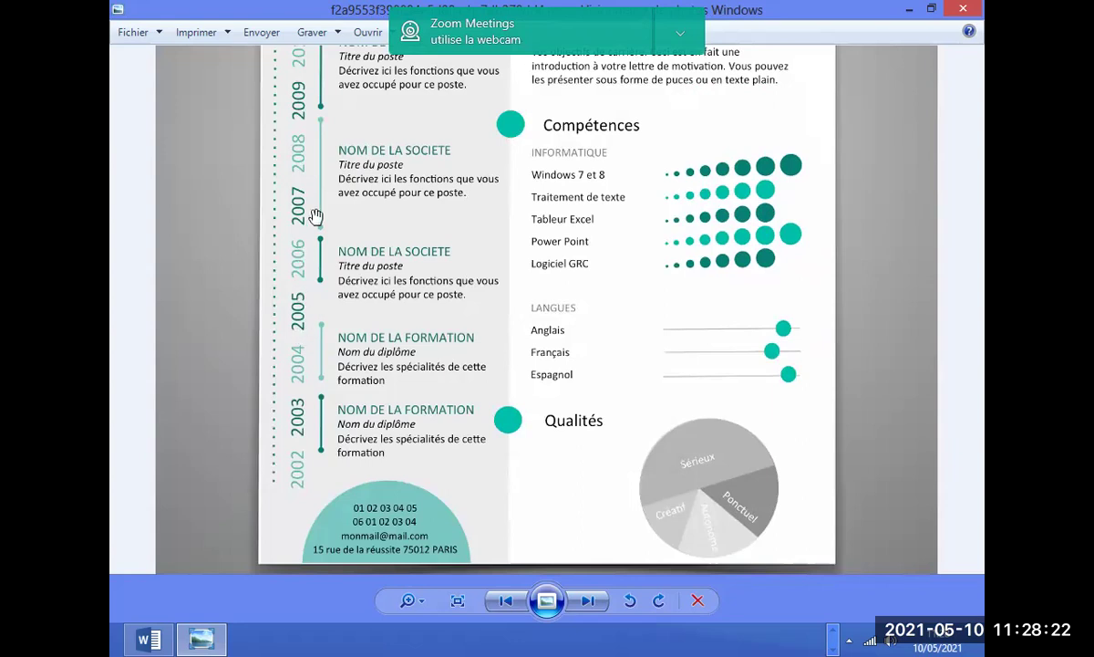
drag(313, 151, 348, 365)
mouse_move(358, 203)
mouse_down()
mouse_move(386, 371)
mouse_move(384, 331)
mouse_up()
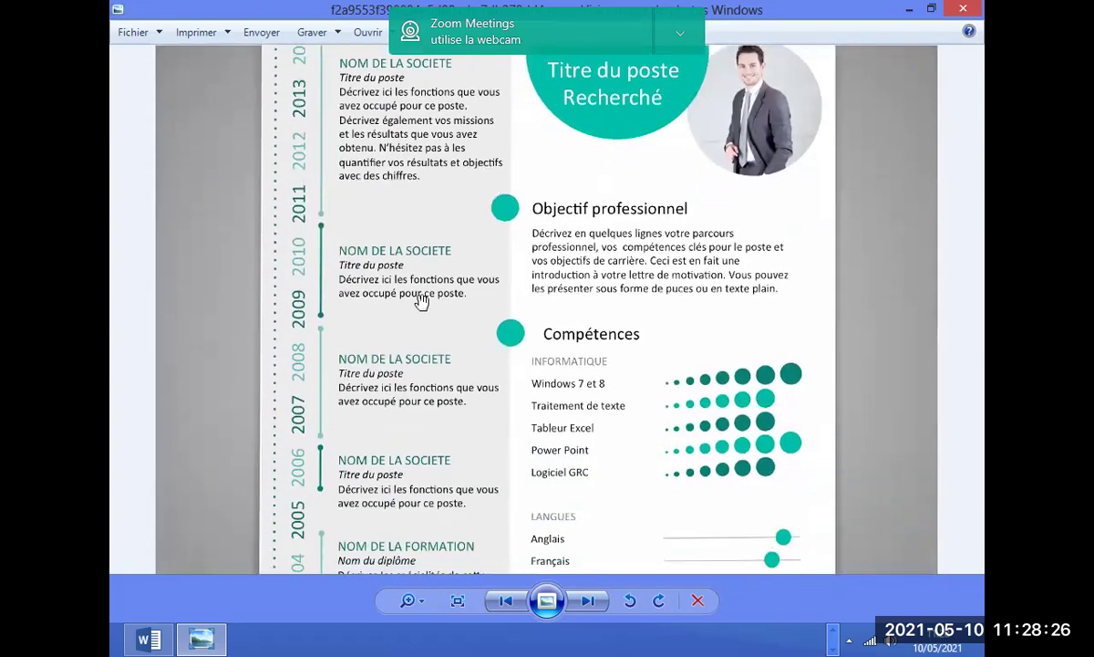
Scroll over the CV once more, then close Windows Photo Viewer.
scroll(420, 298, down, 3)
scroll(440, 208, down, 1)
scroll(366, 278, up, 3)
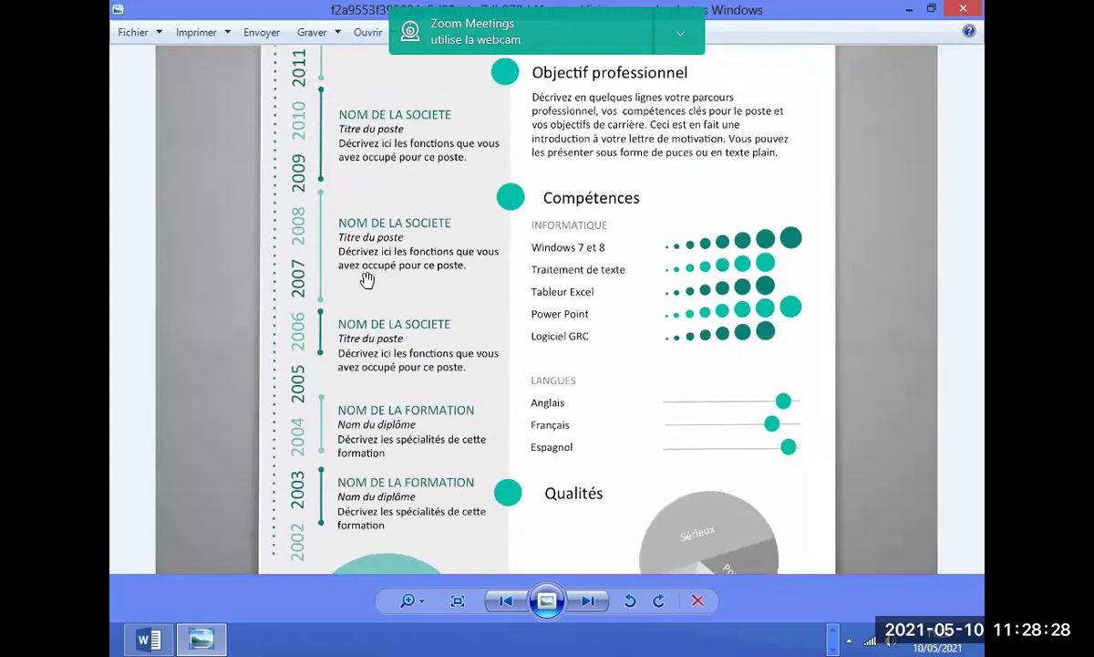
scroll(391, 362, up, 3)
scroll(579, 383, down, 1)
scroll(579, 383, down, 1)
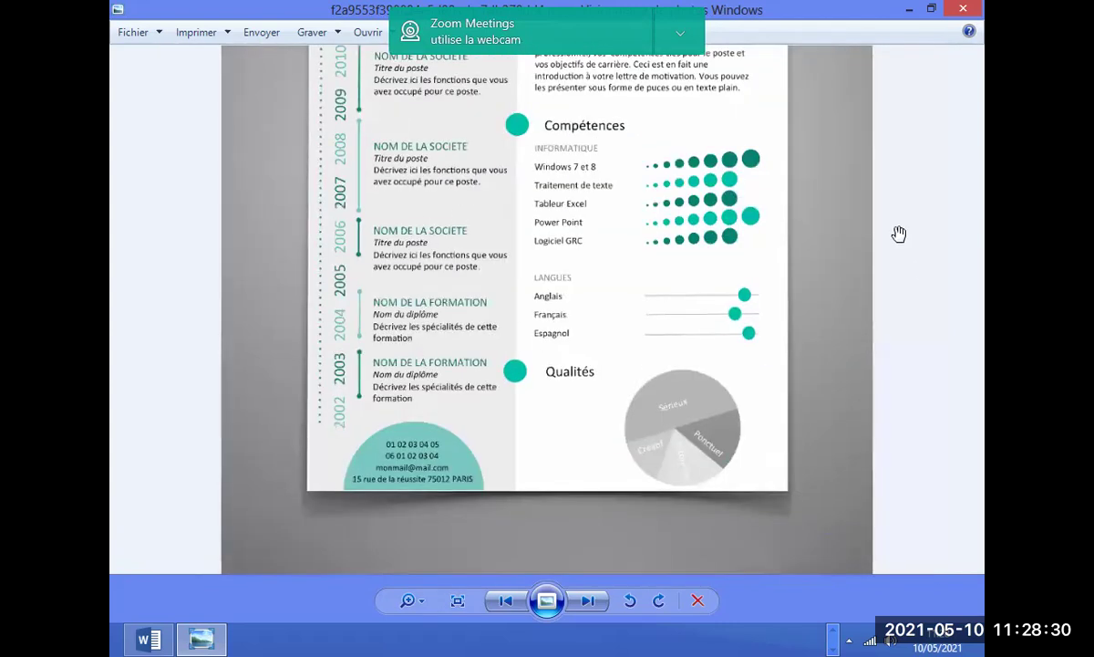
click(960, 8)
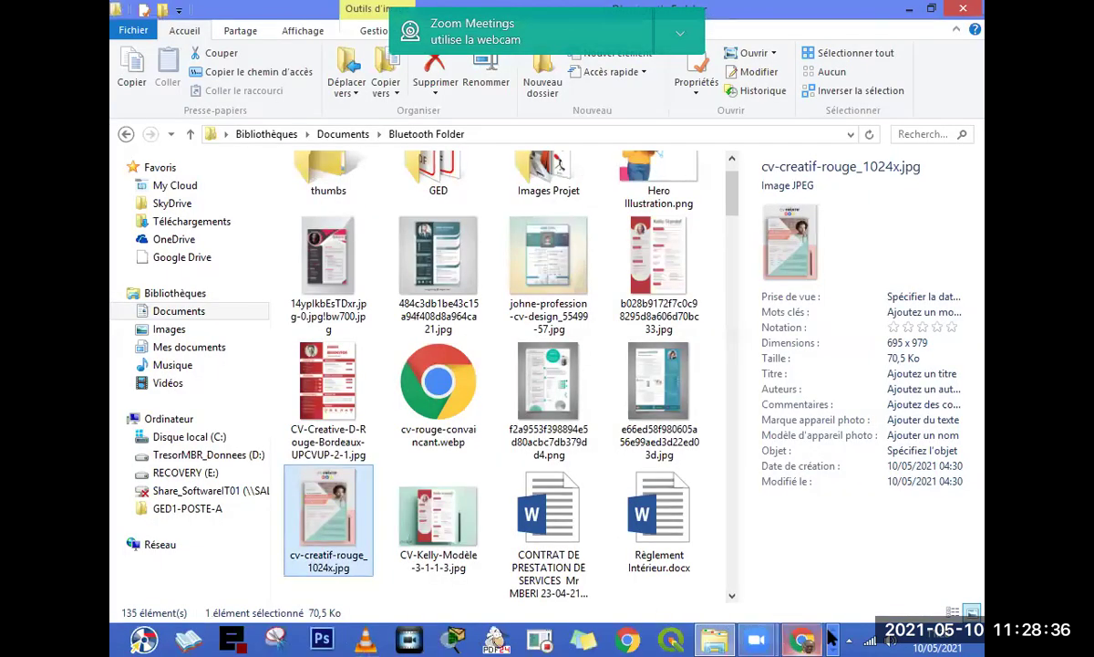
Switch to the blank REVISION 100521 document in Word and show the INSERTION tab.
click(178, 636)
click(146, 638)
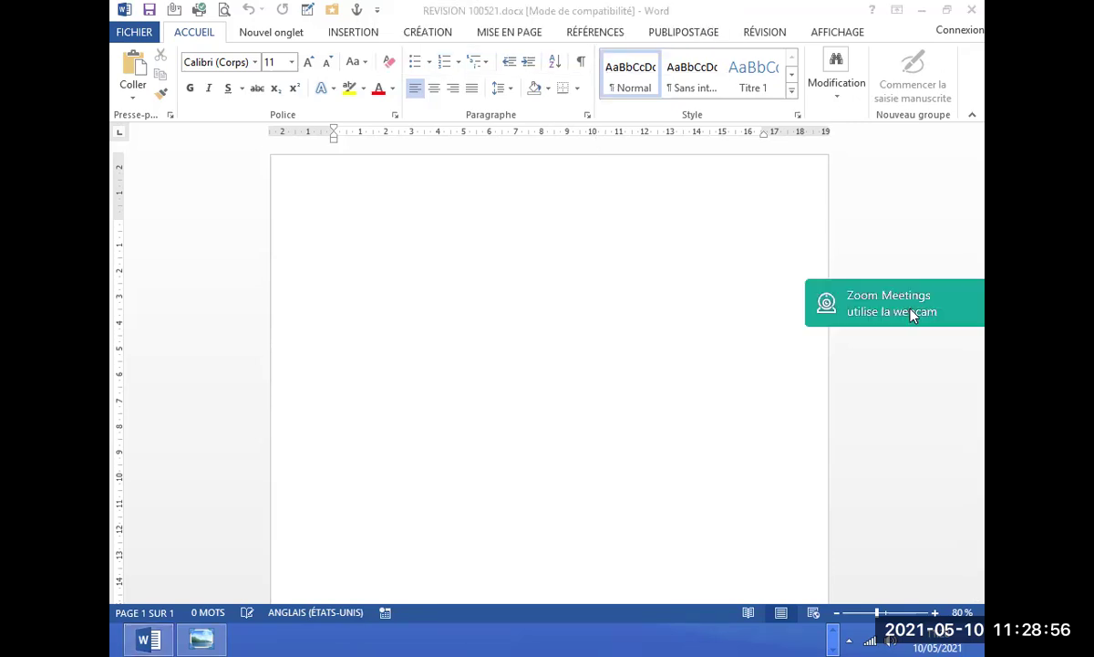
click(352, 37)
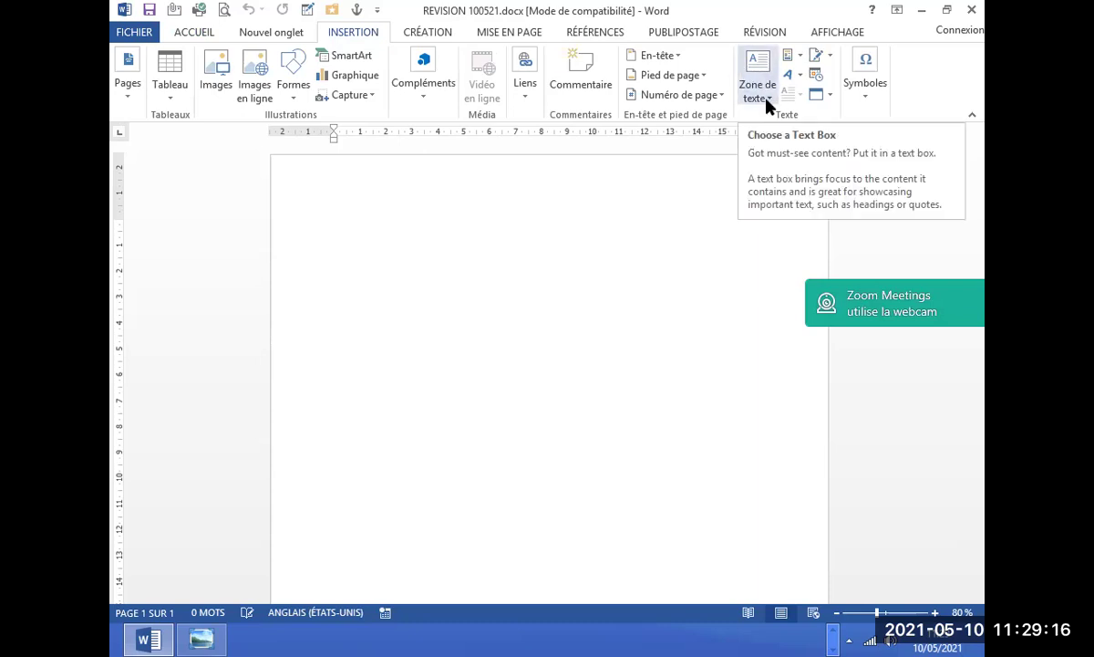
Insert a Zone de texte simple from the Zone de texte gallery onto the page.
click(765, 99)
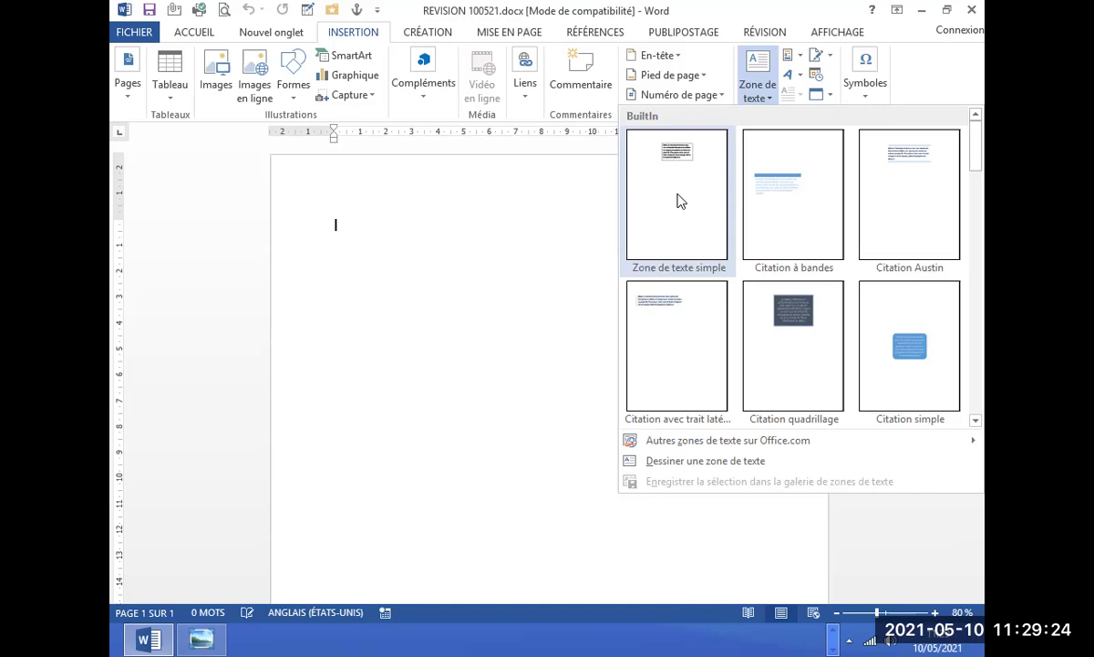
mouse_move(973, 147)
mouse_down()
mouse_move(972, 417)
mouse_move(974, 128)
mouse_up()
click(685, 162)
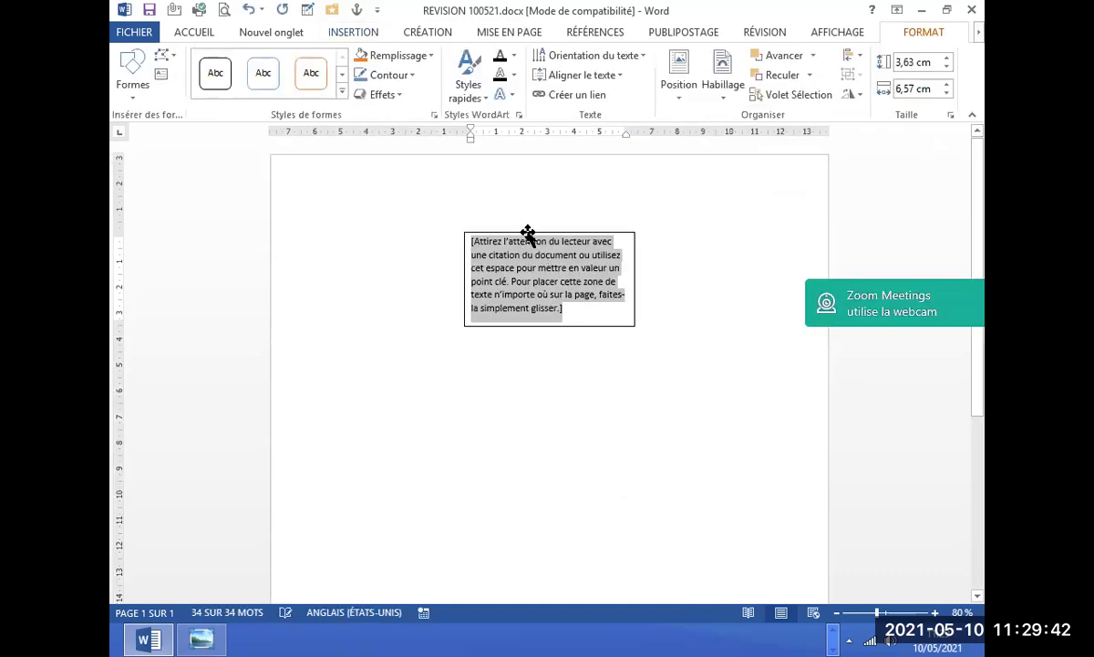
Move the text box to the top-left, type 'REVISION TP WORD DU 10/05/2021' and widen it across the page.
drag(528, 234, 370, 182)
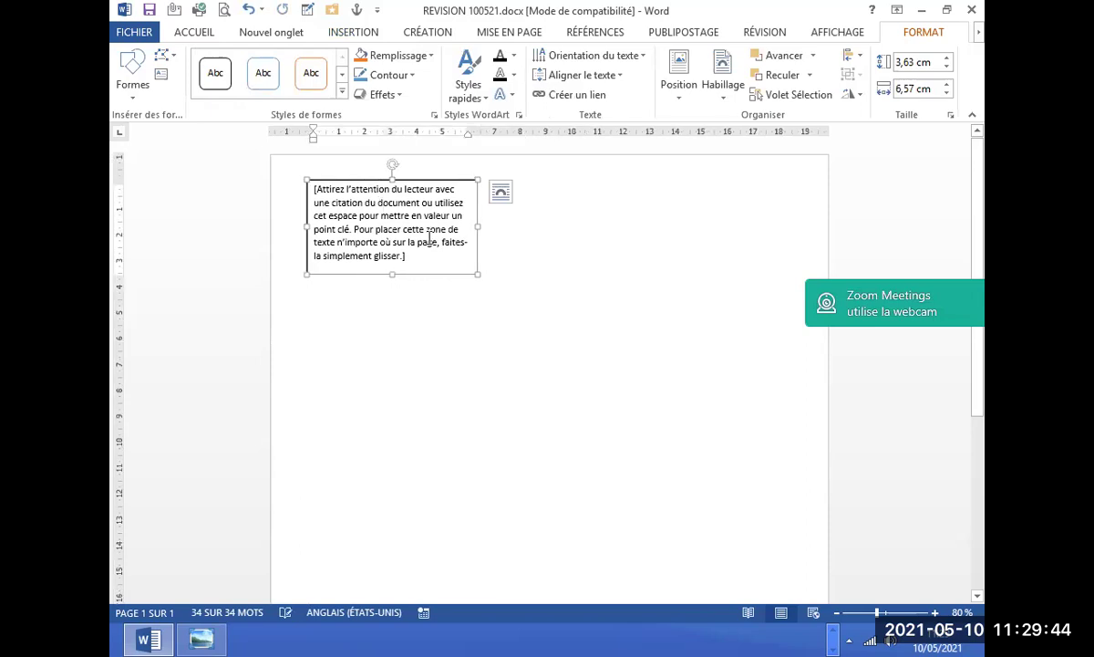
triple_click(428, 239)
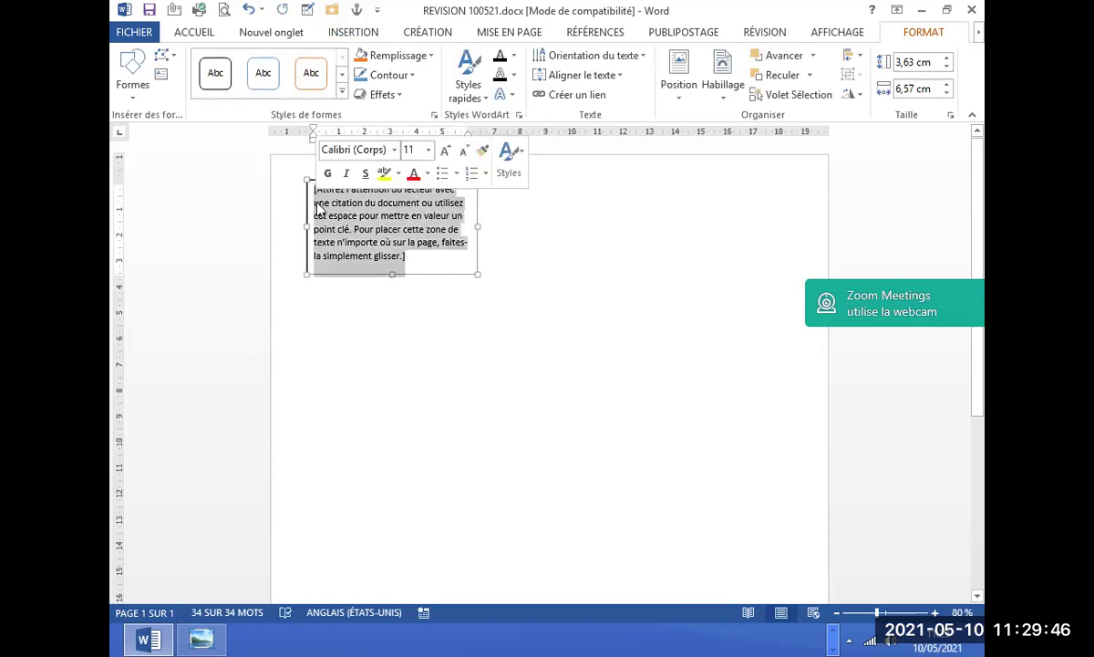
text(REVISION TP WORD DU 10/05/2021)
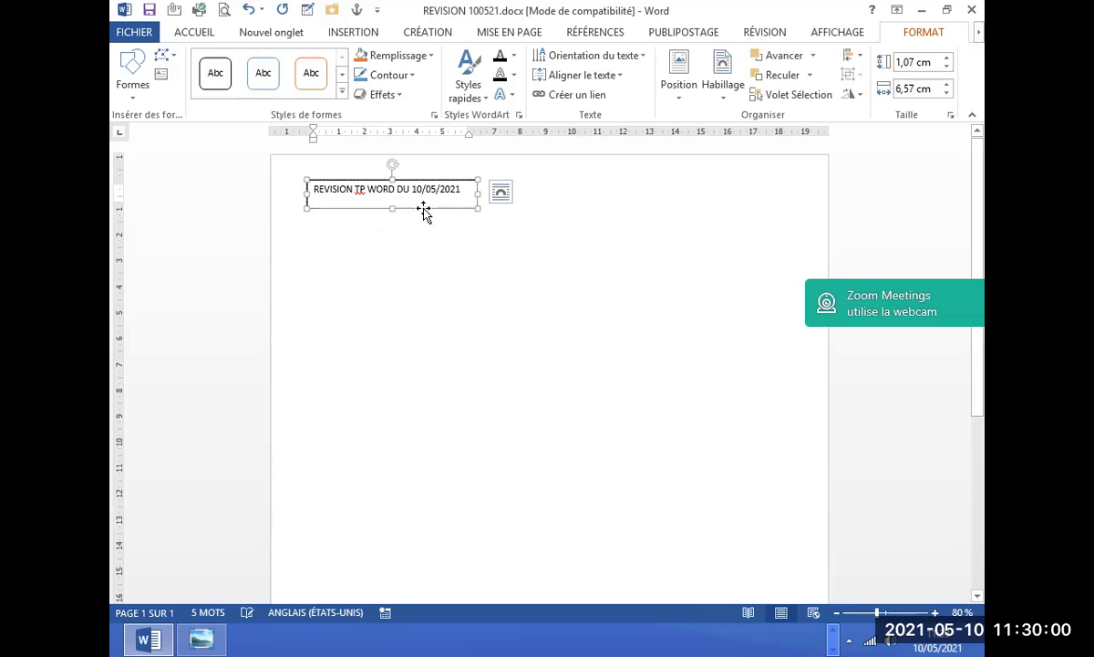
click(477, 193)
drag(477, 193, 801, 190)
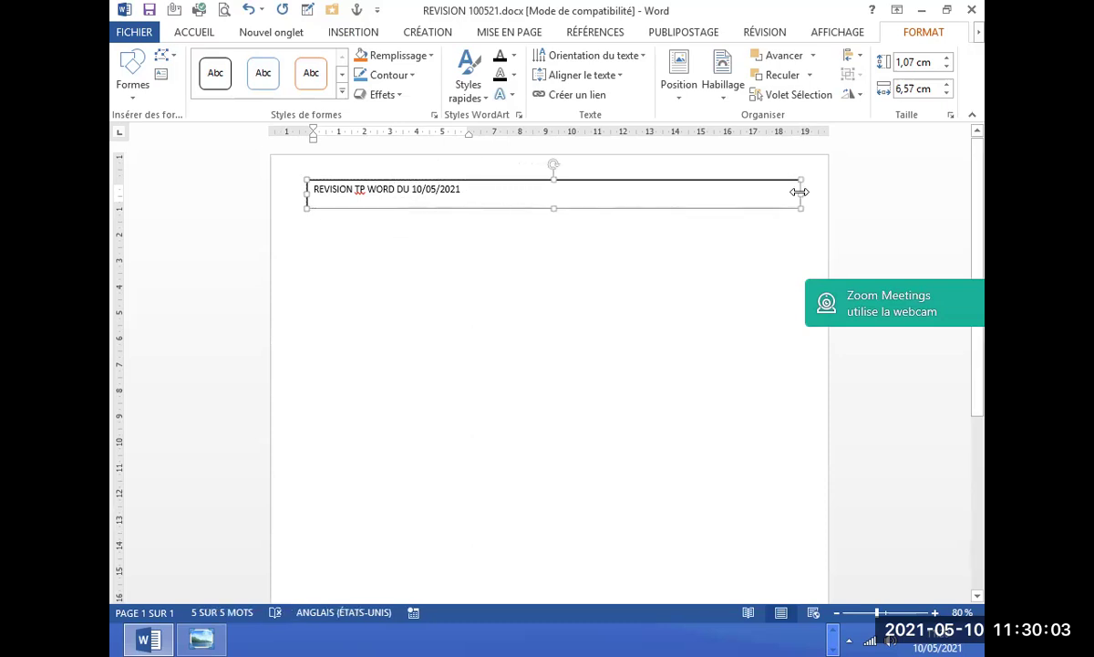
Make the title bold and centred, and grow the font to 28 pt.
click(192, 33)
click(190, 88)
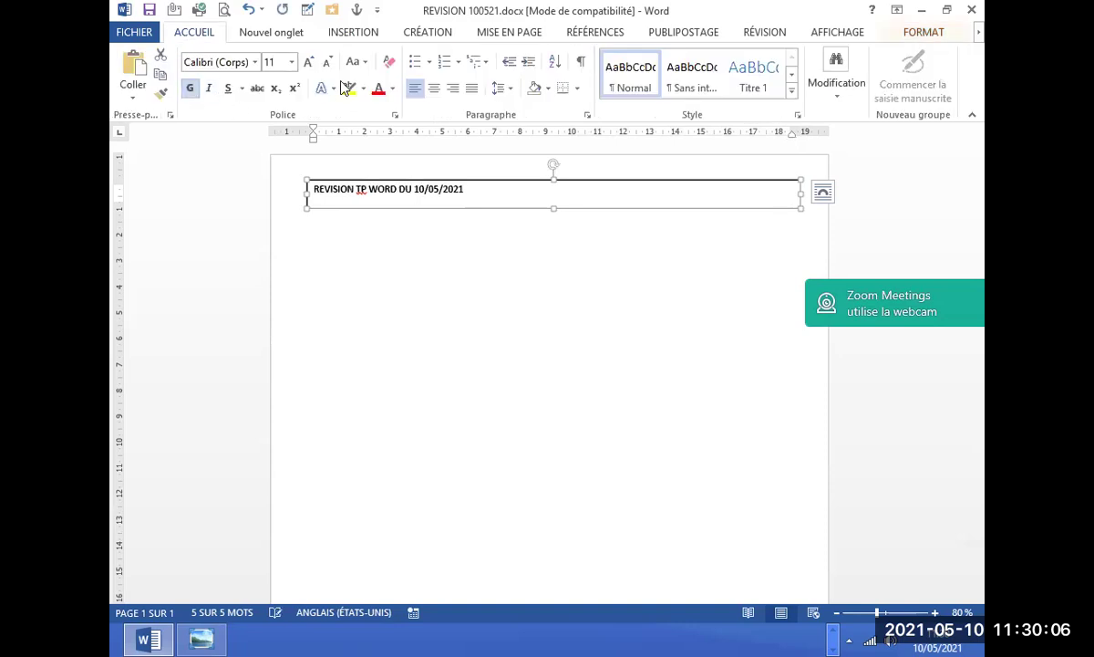
click(435, 91)
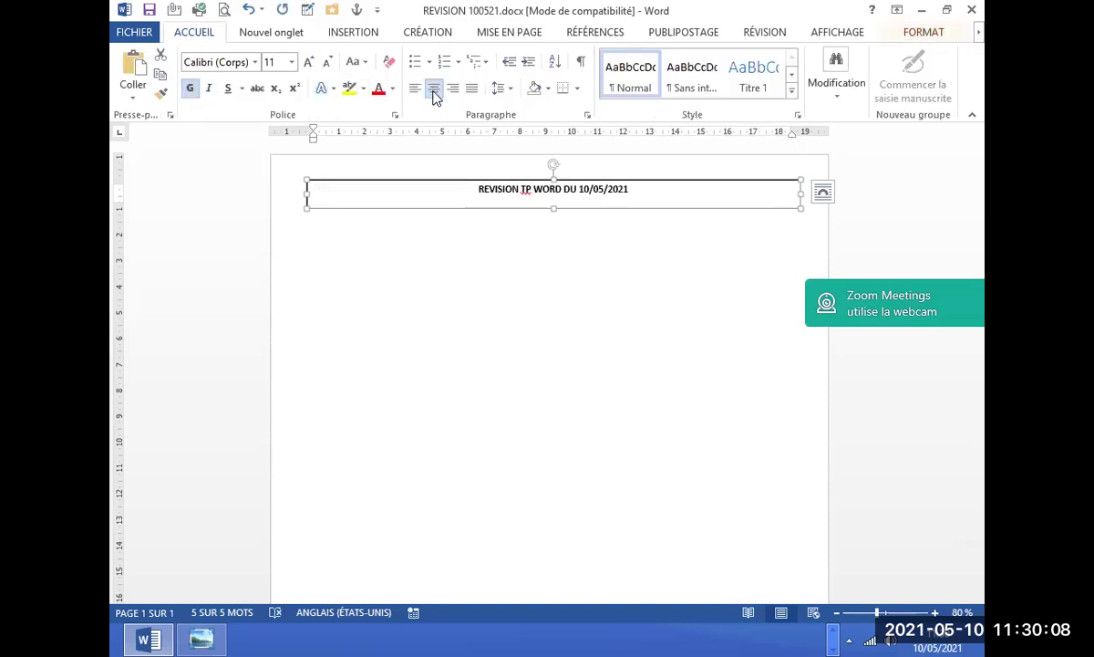
click(309, 61)
click(309, 61)
click(309, 61)
click(310, 62)
click(310, 62)
click(310, 62)
click(310, 62)
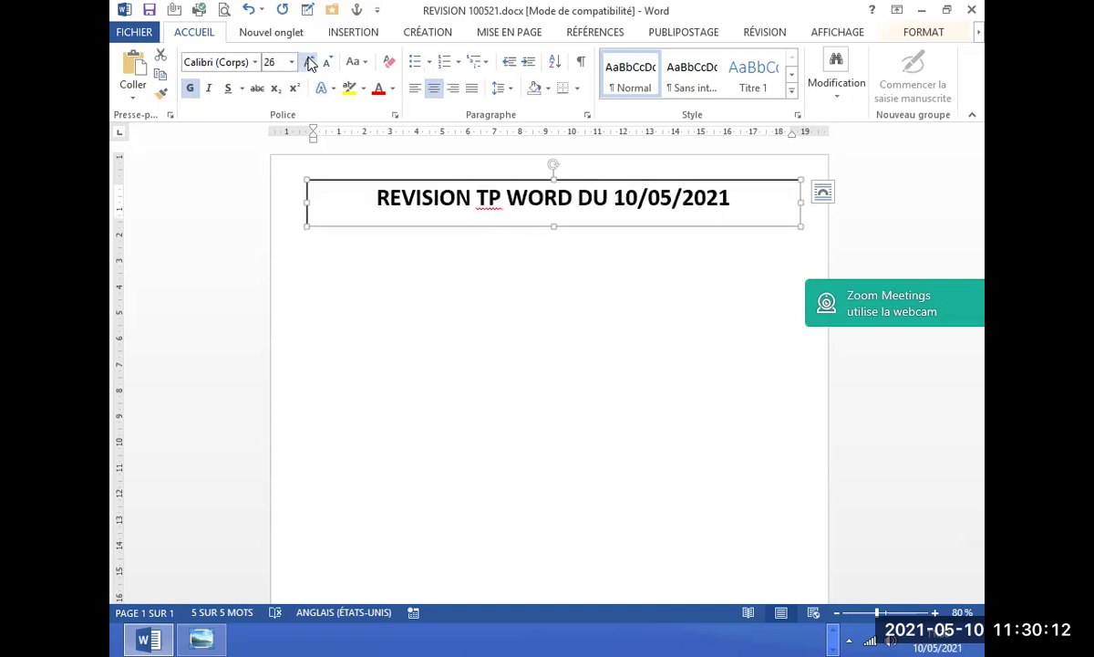
click(310, 63)
click(310, 64)
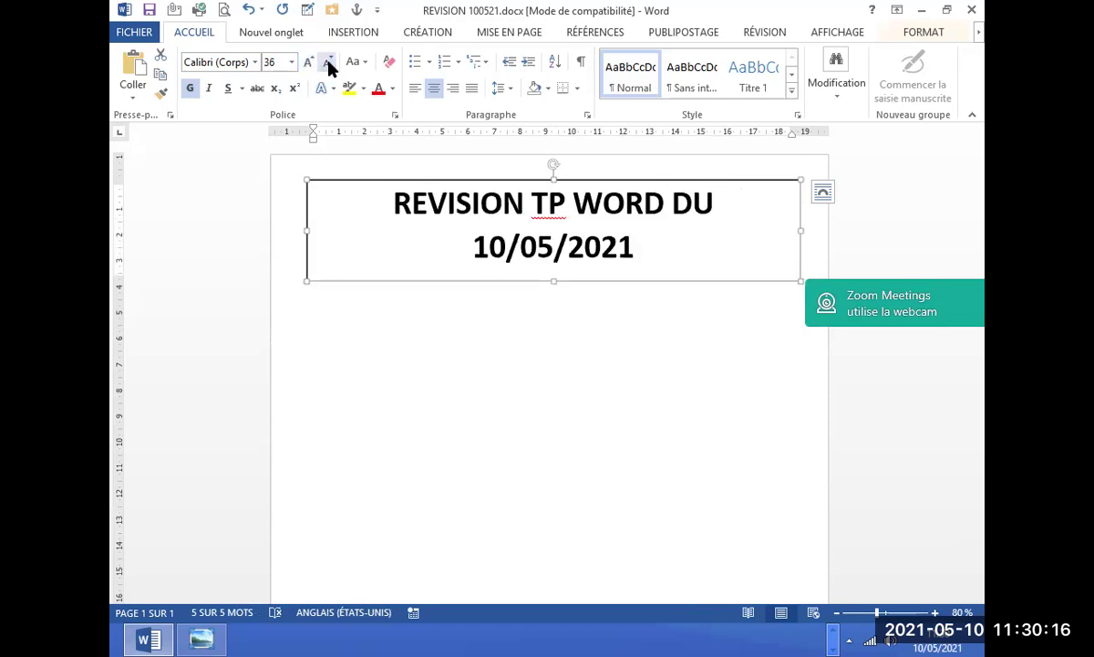
click(328, 64)
Deselect and reselect the title box to check the formatting.
click(447, 233)
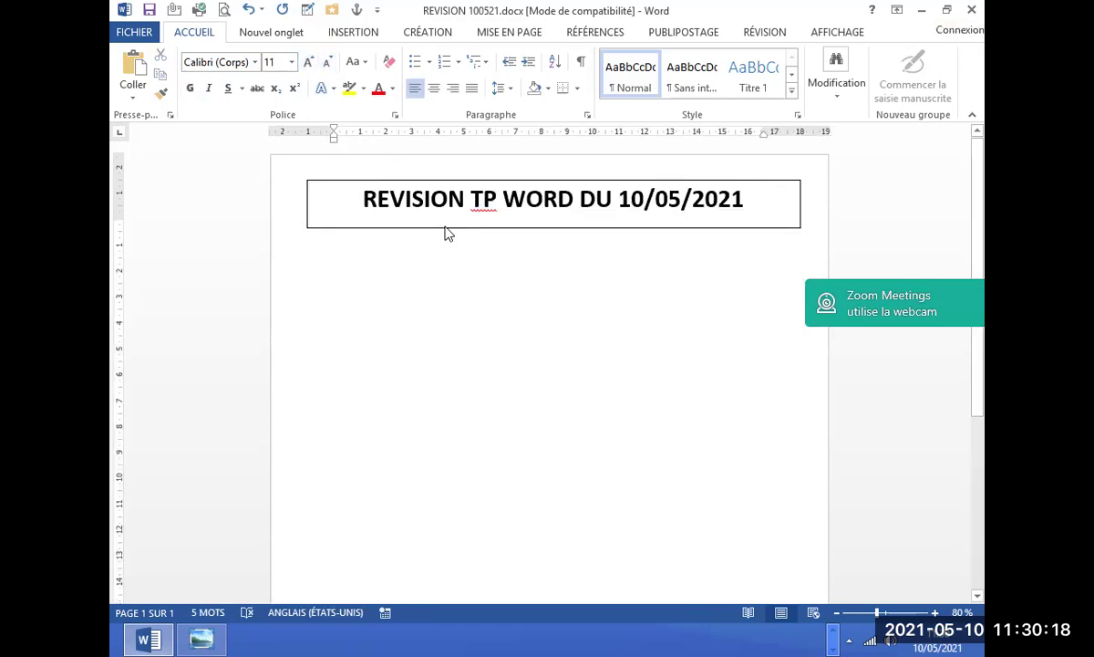
click(445, 228)
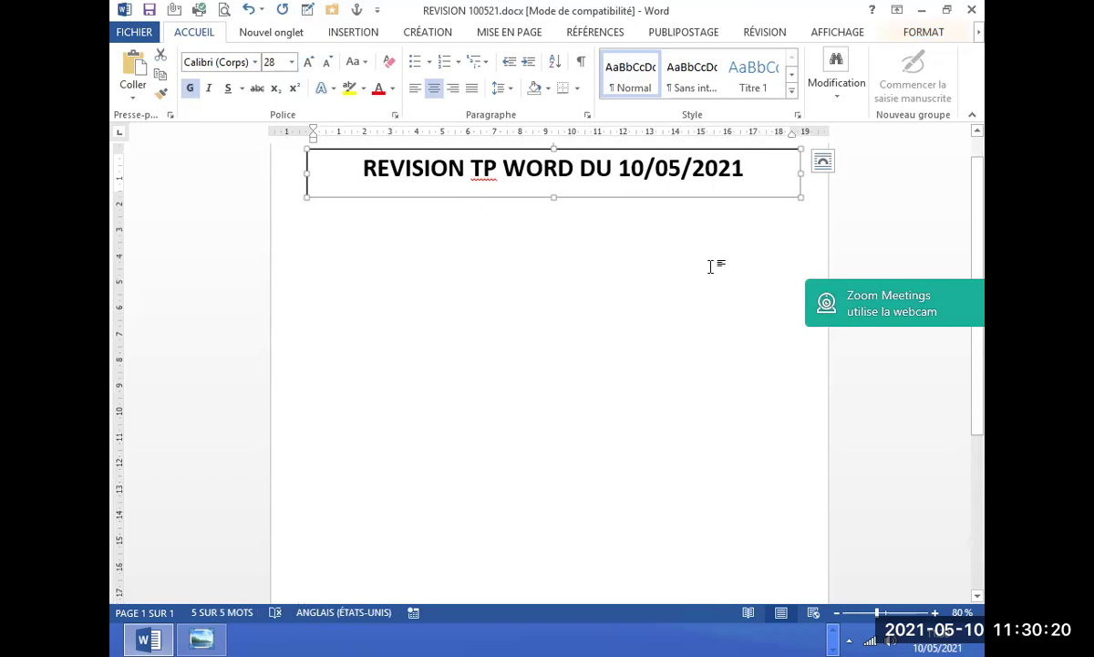
scroll(976, 205, up, 1)
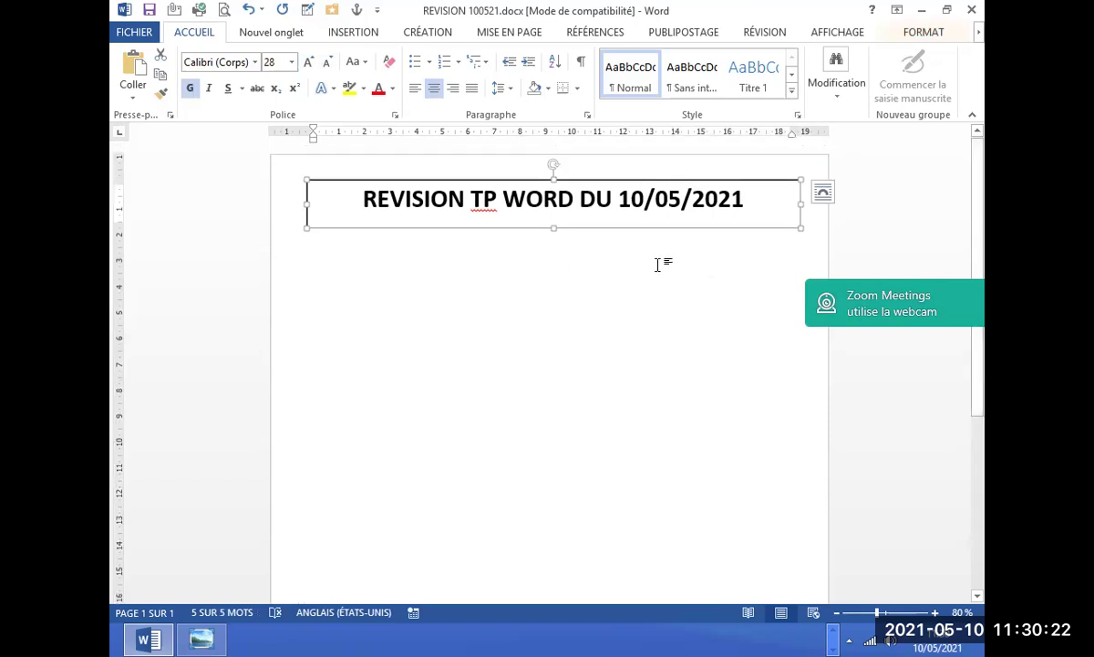
click(579, 335)
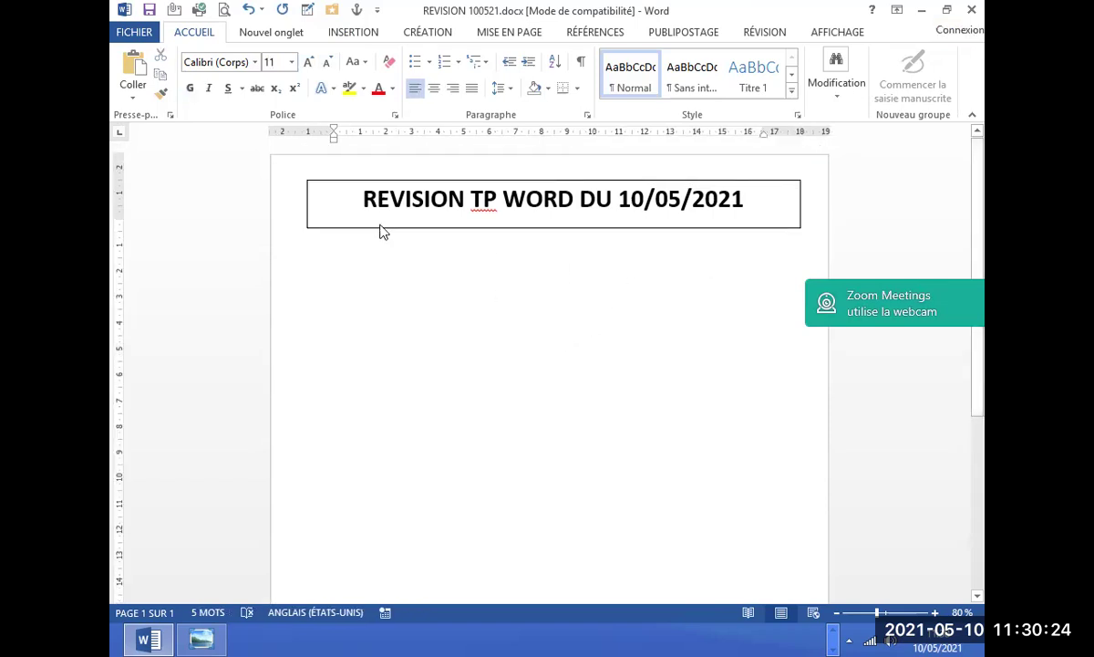
click(425, 201)
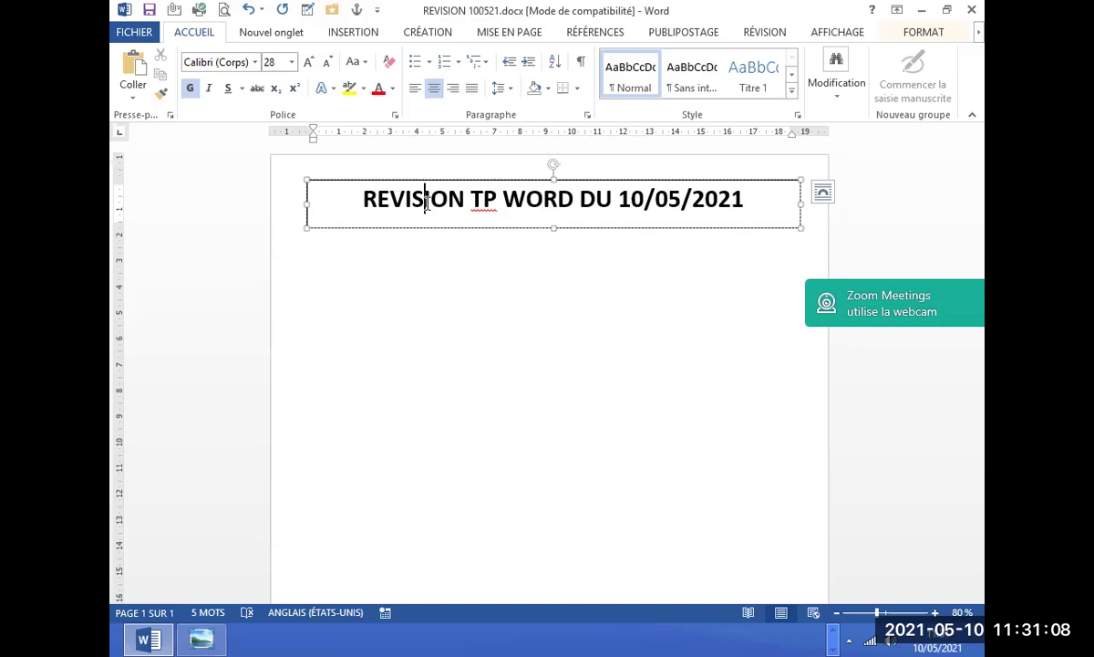
Select the whole title text and recolour it from red to blue.
click(430, 273)
click(454, 197)
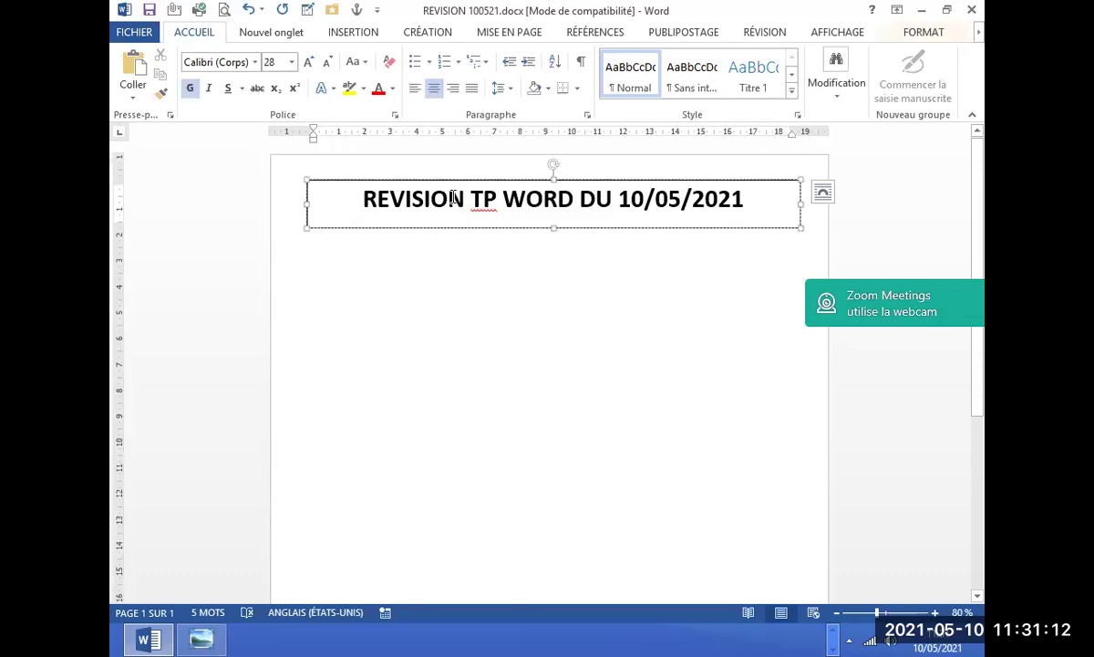
drag(362, 198, 733, 203)
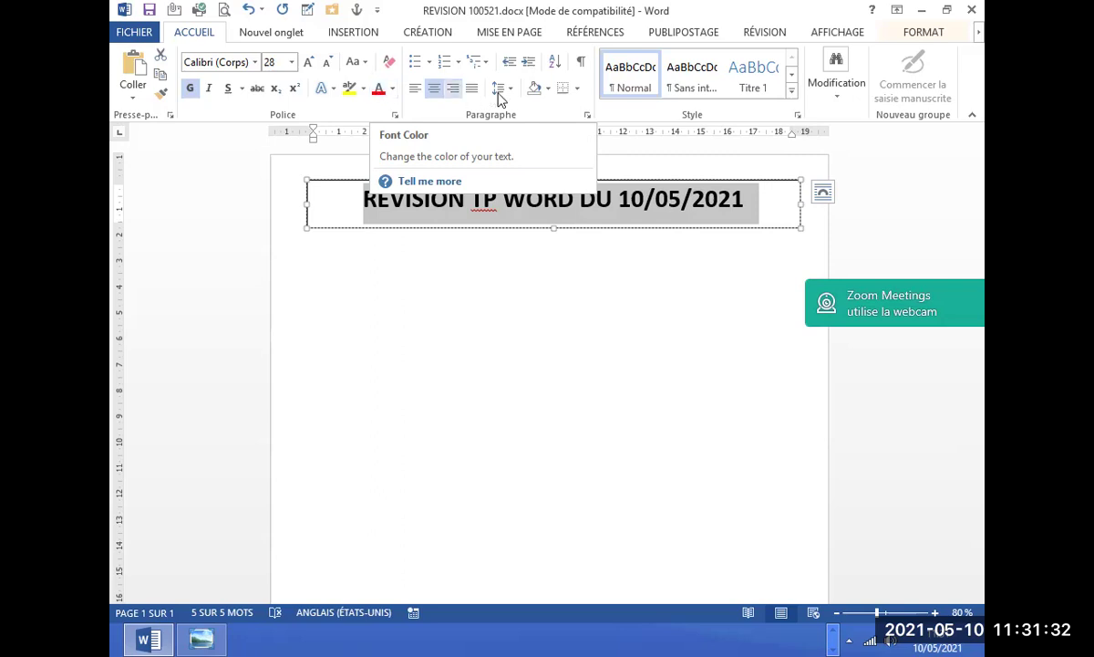
click(547, 89)
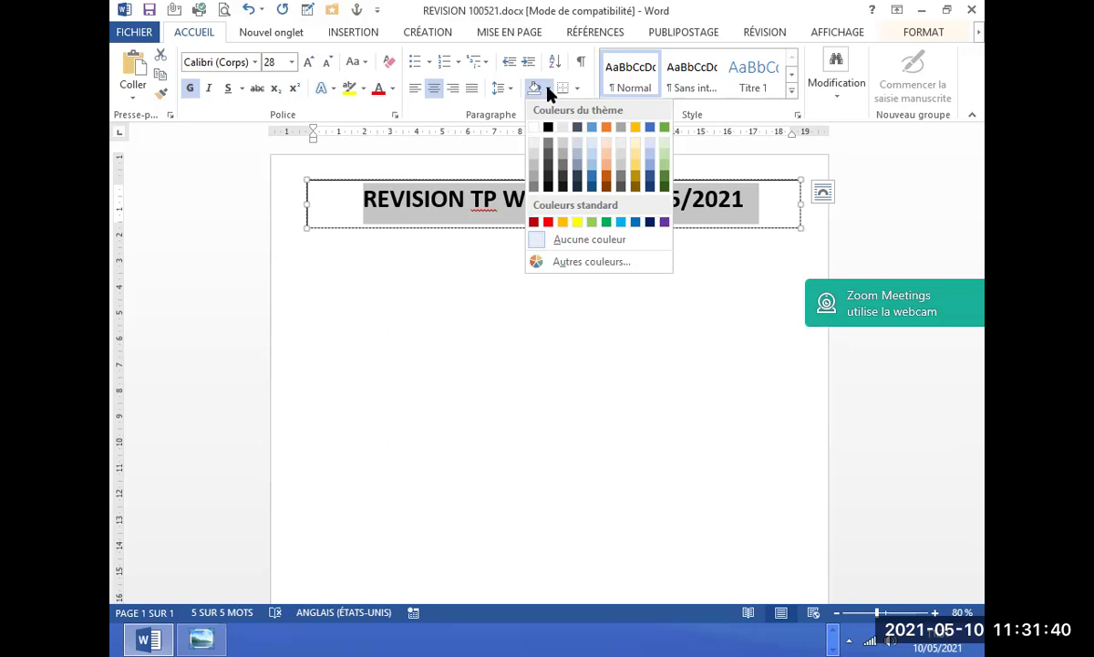
click(379, 99)
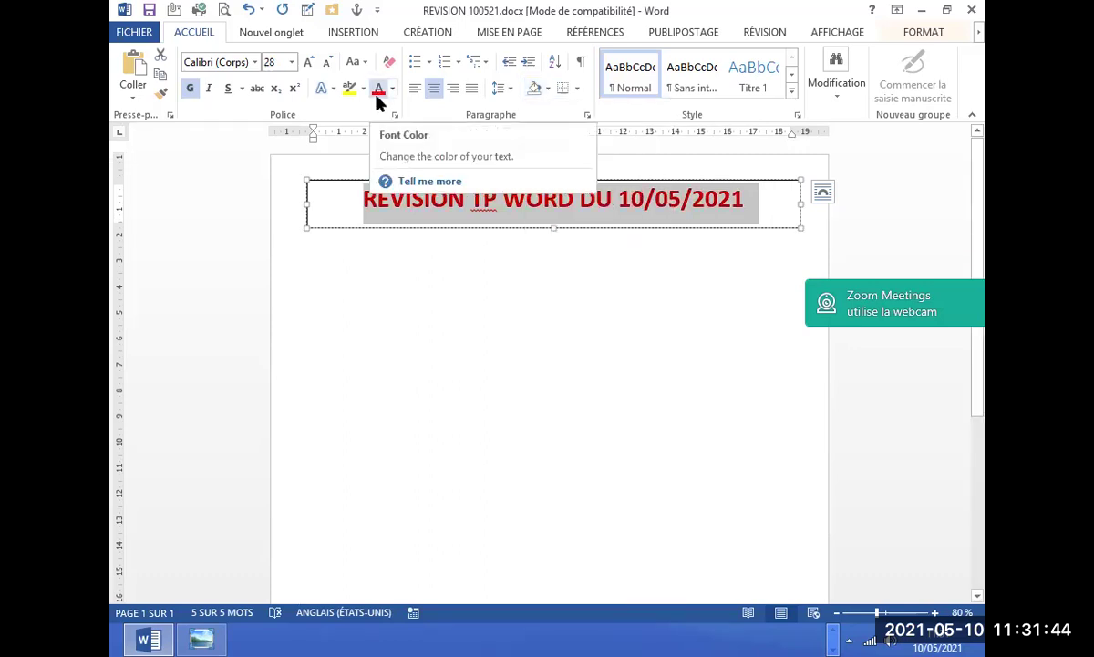
click(394, 93)
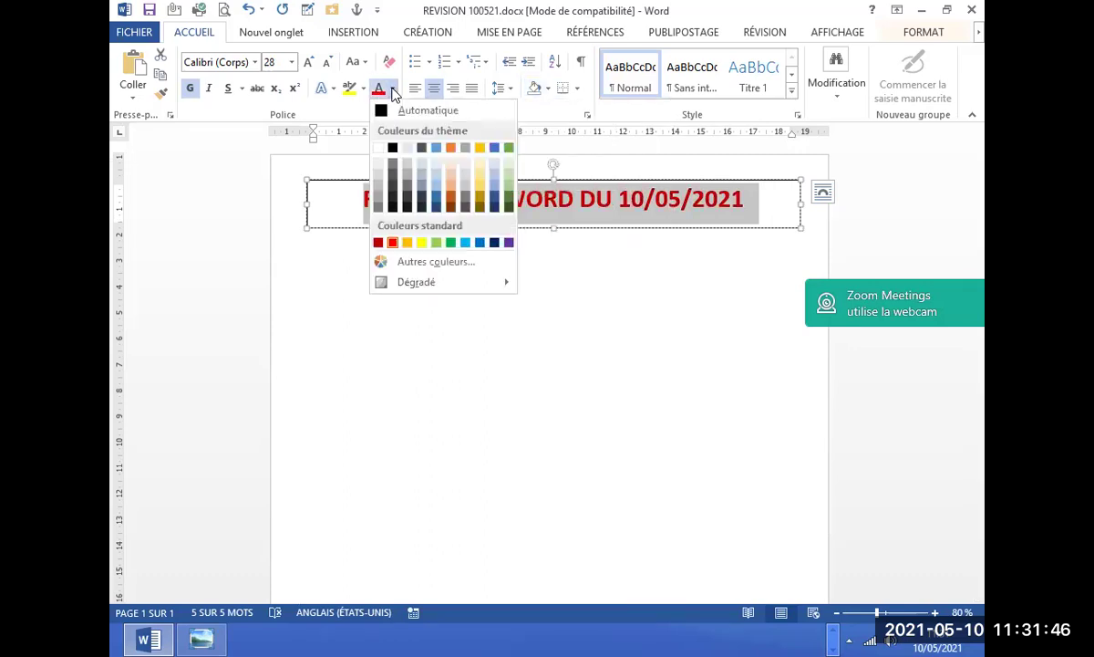
click(437, 198)
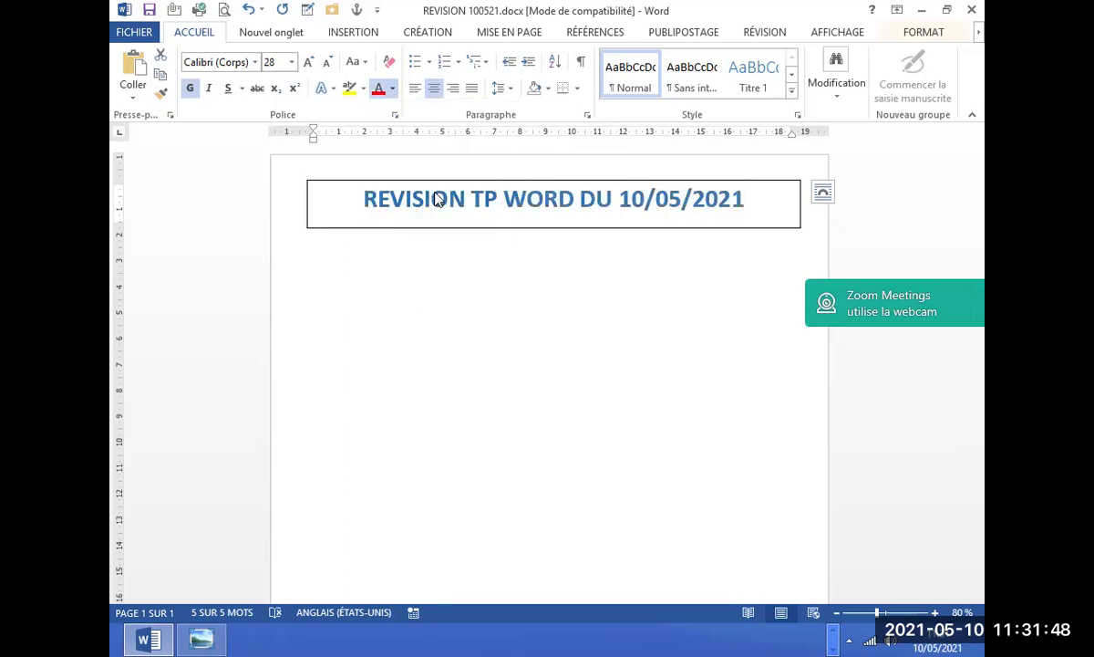
click(456, 295)
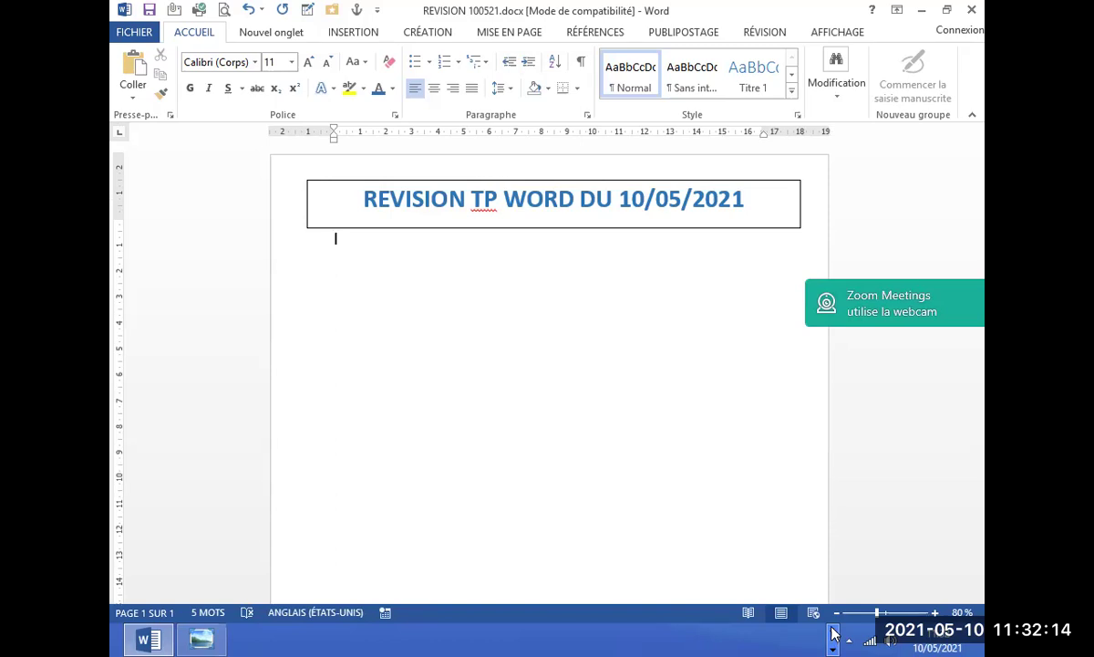
Shade the title box yellow, then undo the shading with Ctrl+Z.
click(509, 227)
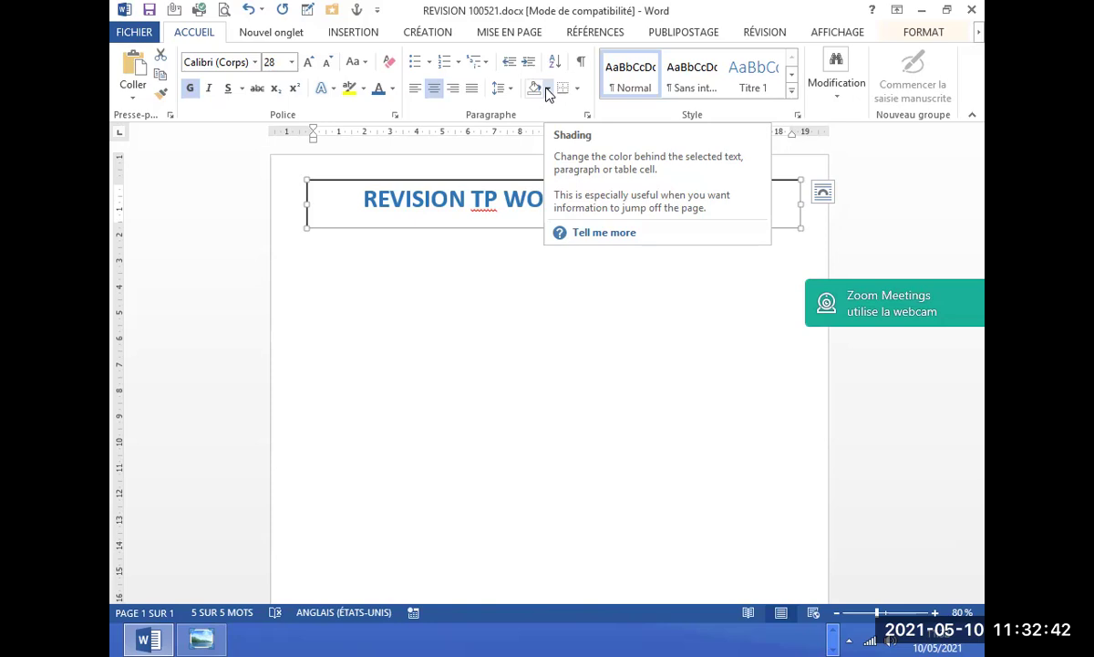
click(549, 89)
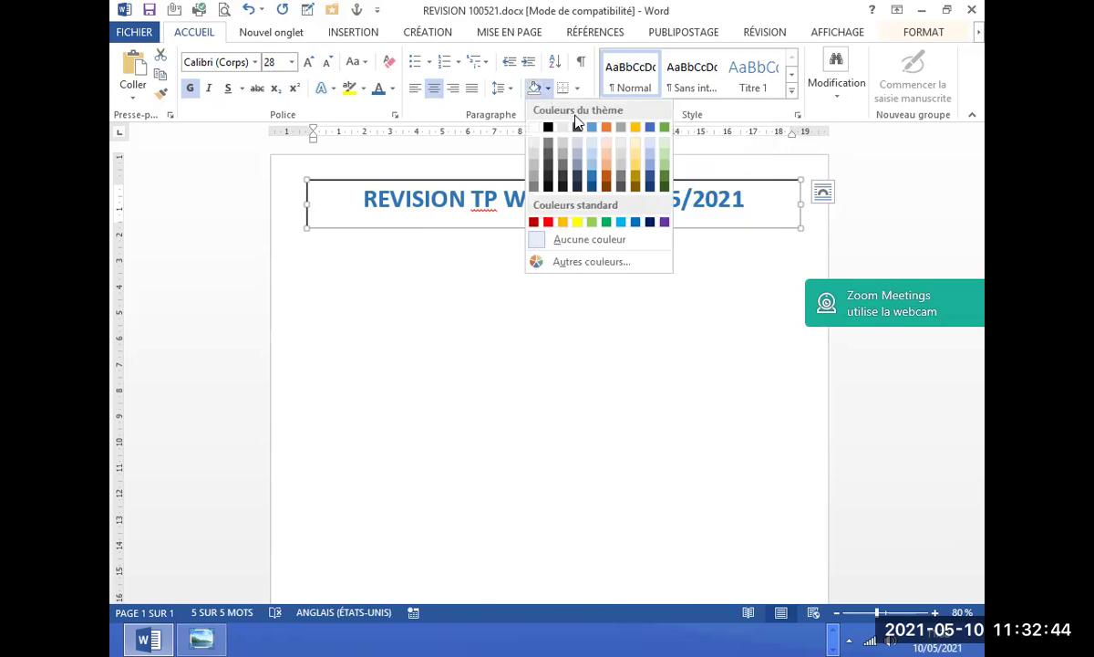
click(577, 228)
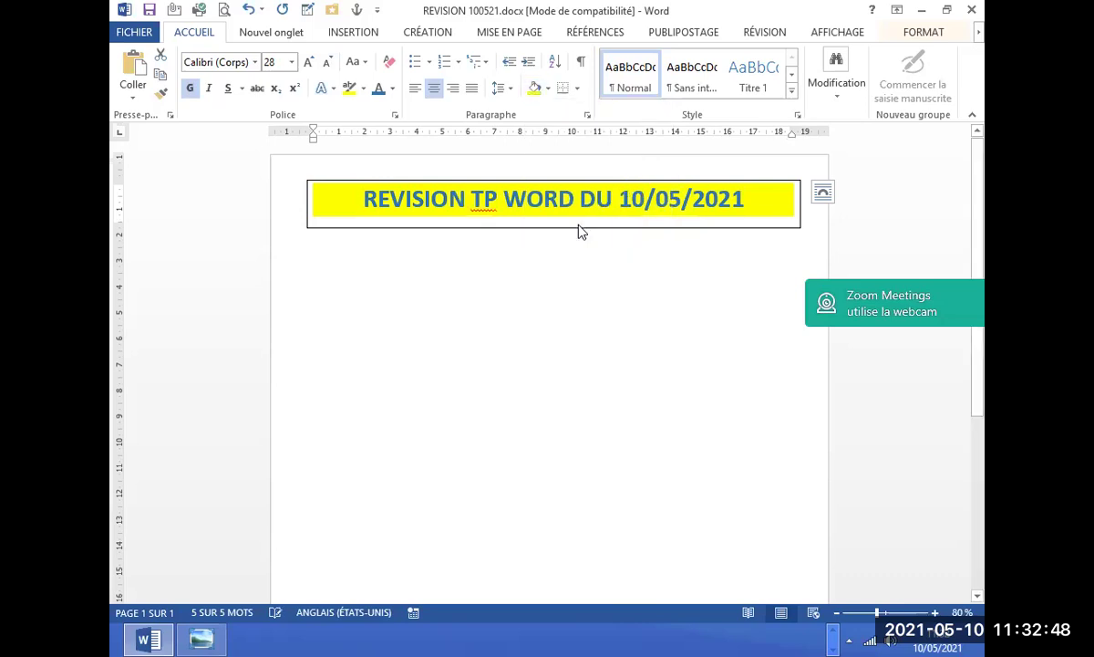
click(562, 273)
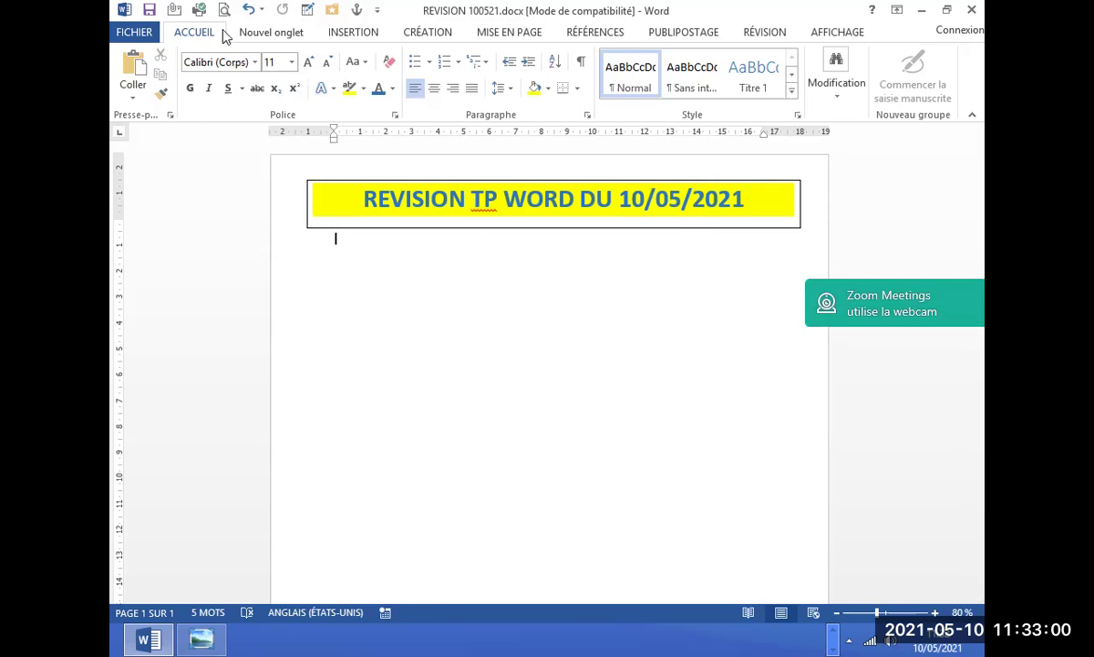
key(ctrl+z)
key(ctrl+z)
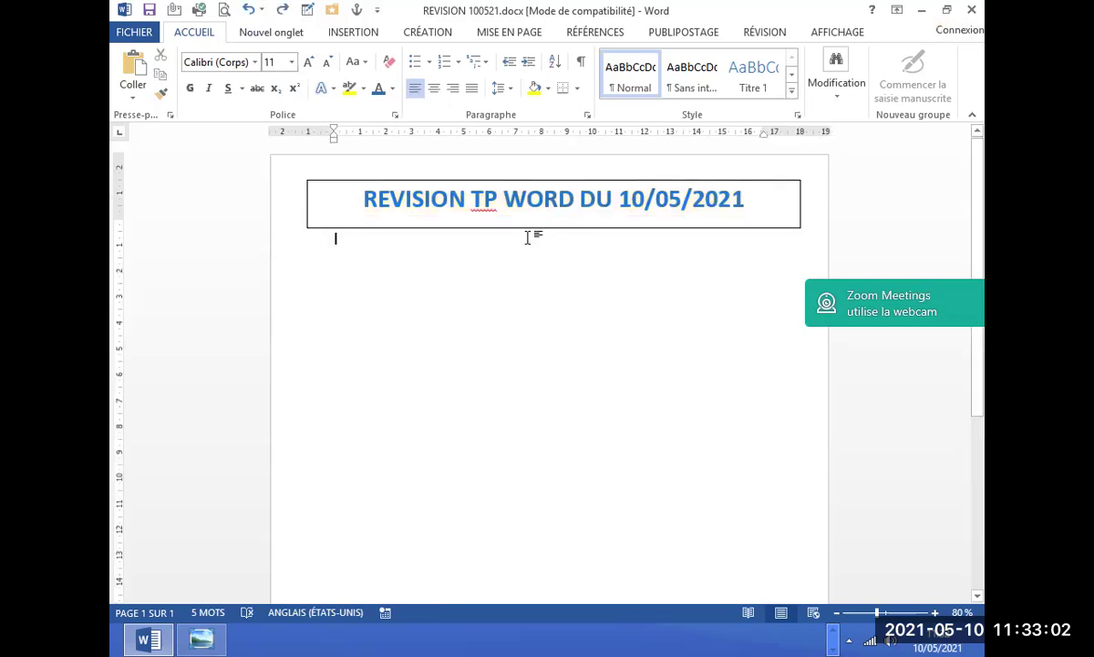
Apply a yellow shape fill to the title box from FORMAT > Remplissage.
click(527, 228)
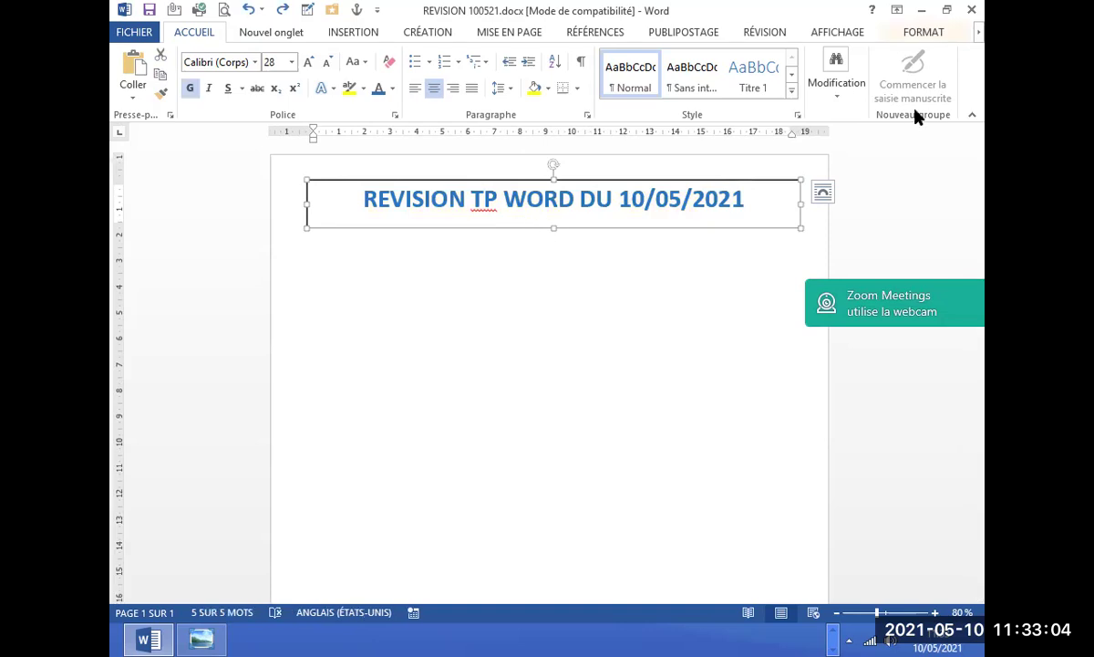
click(979, 34)
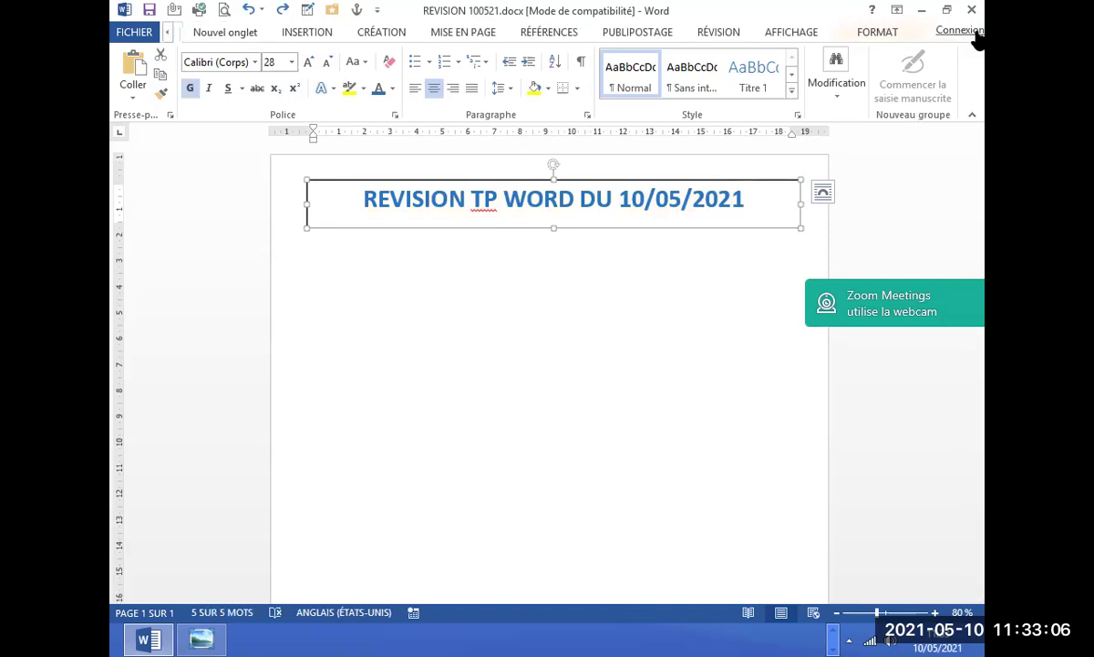
click(878, 34)
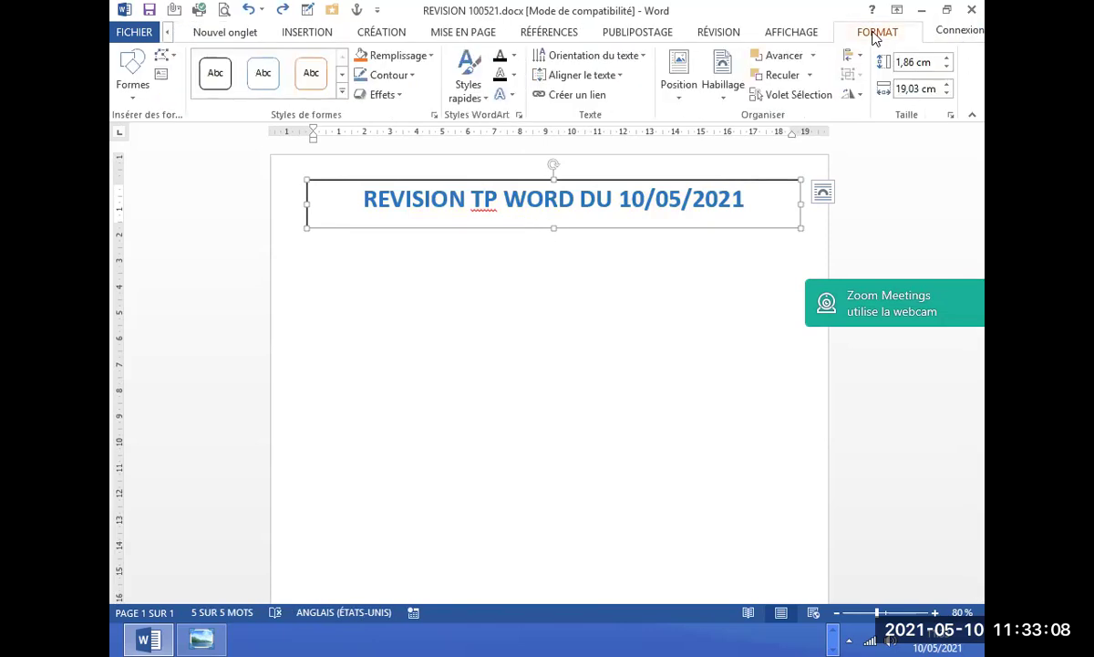
click(424, 58)
click(403, 188)
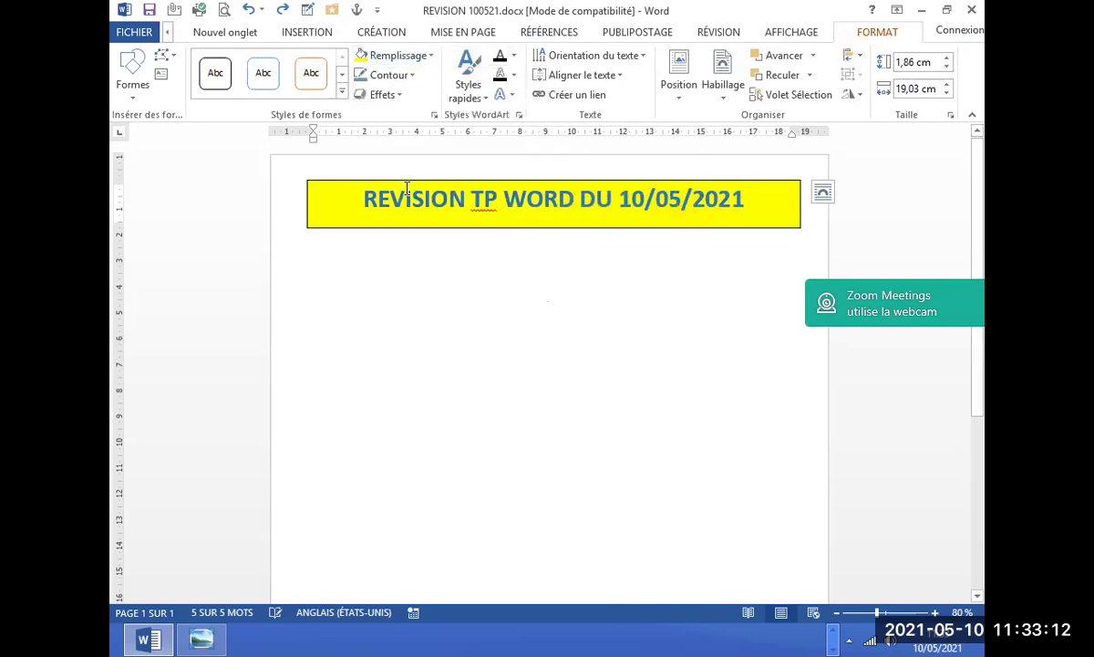
click(472, 396)
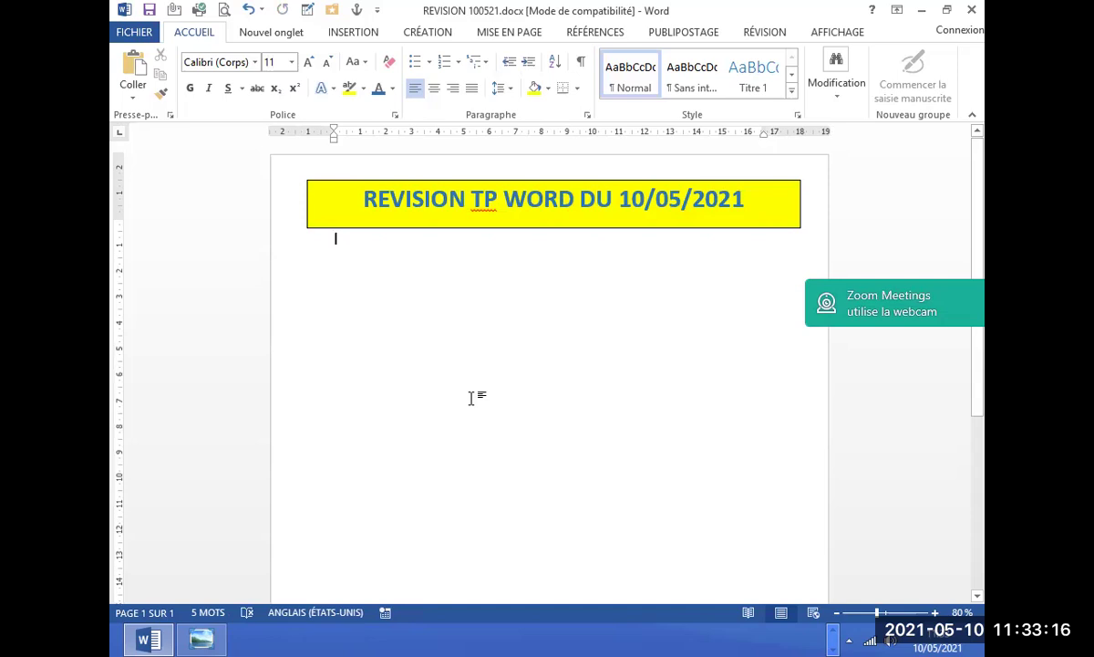
click(477, 223)
click(476, 228)
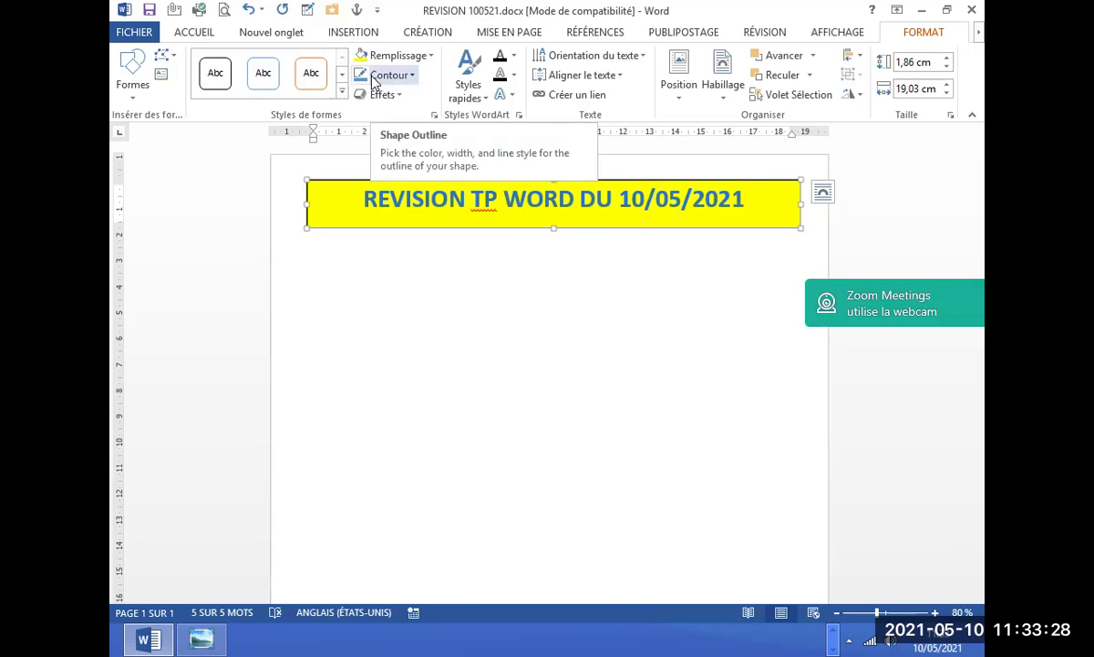
Give the yellow title box a 6 pt thick border.
click(414, 76)
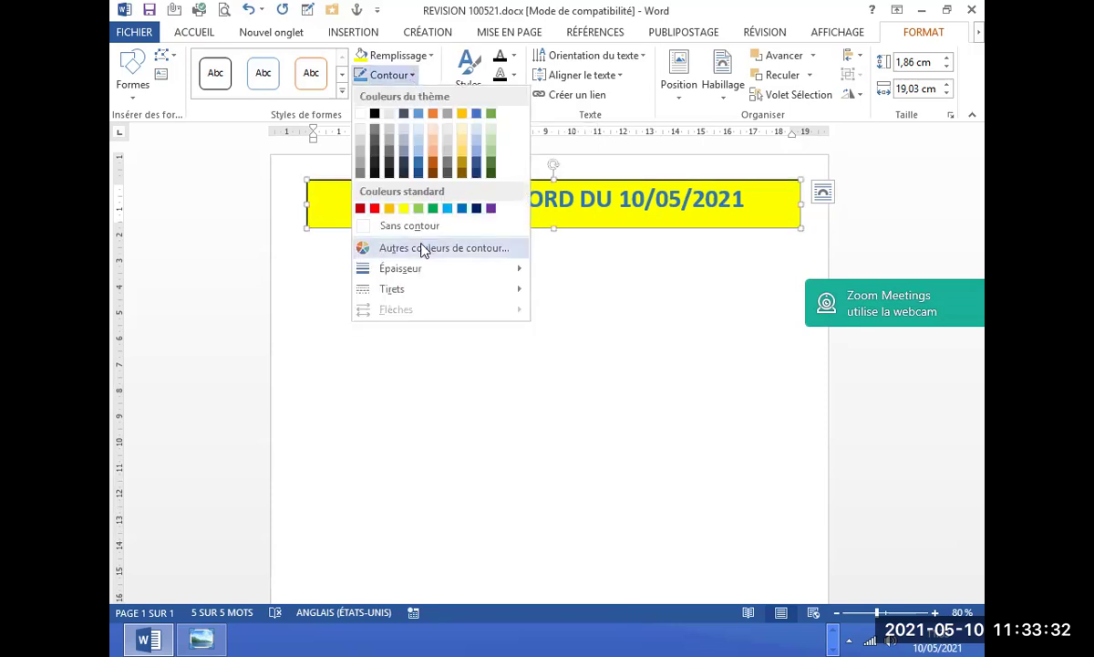
mouse_move(417, 275)
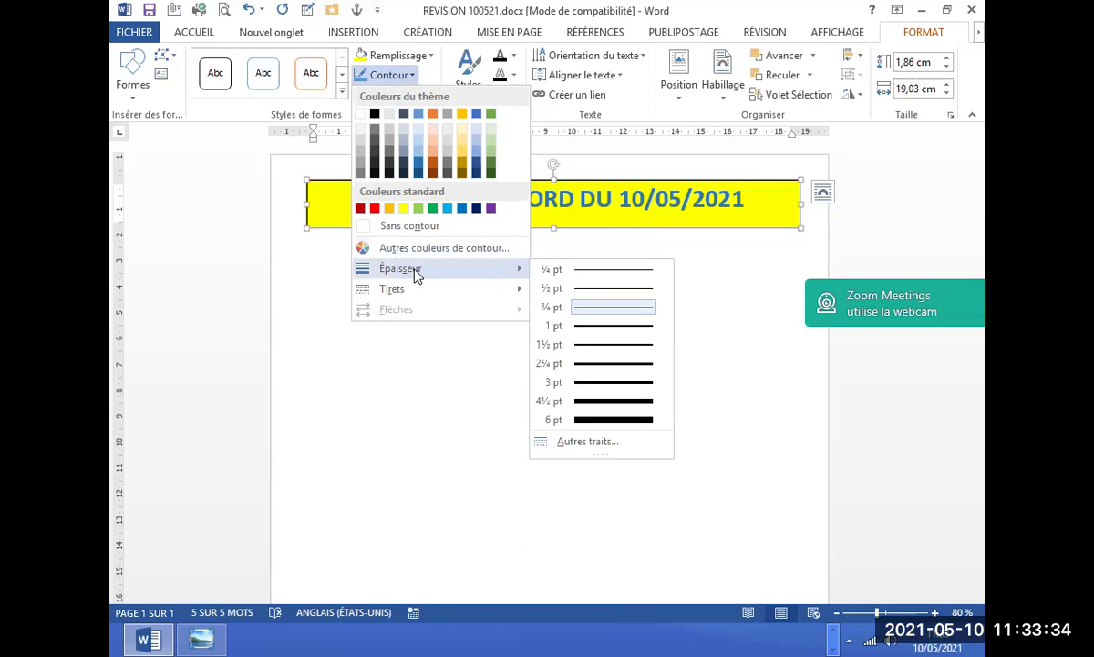
click(601, 421)
click(567, 395)
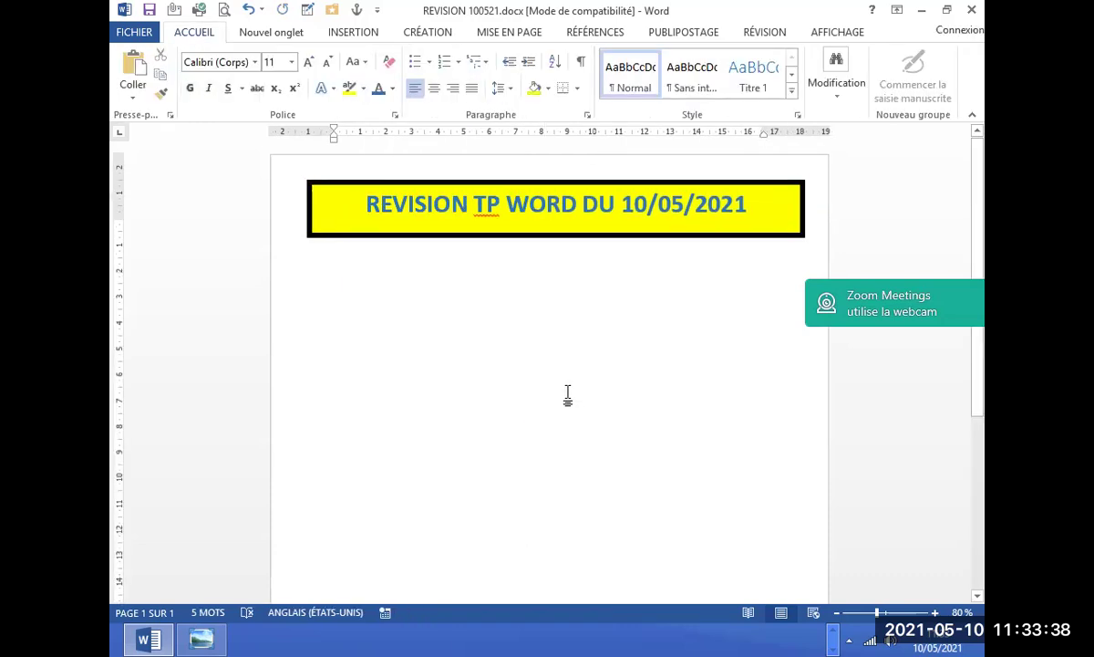
Change the box border colour to green, after briefly trying light blue.
click(531, 236)
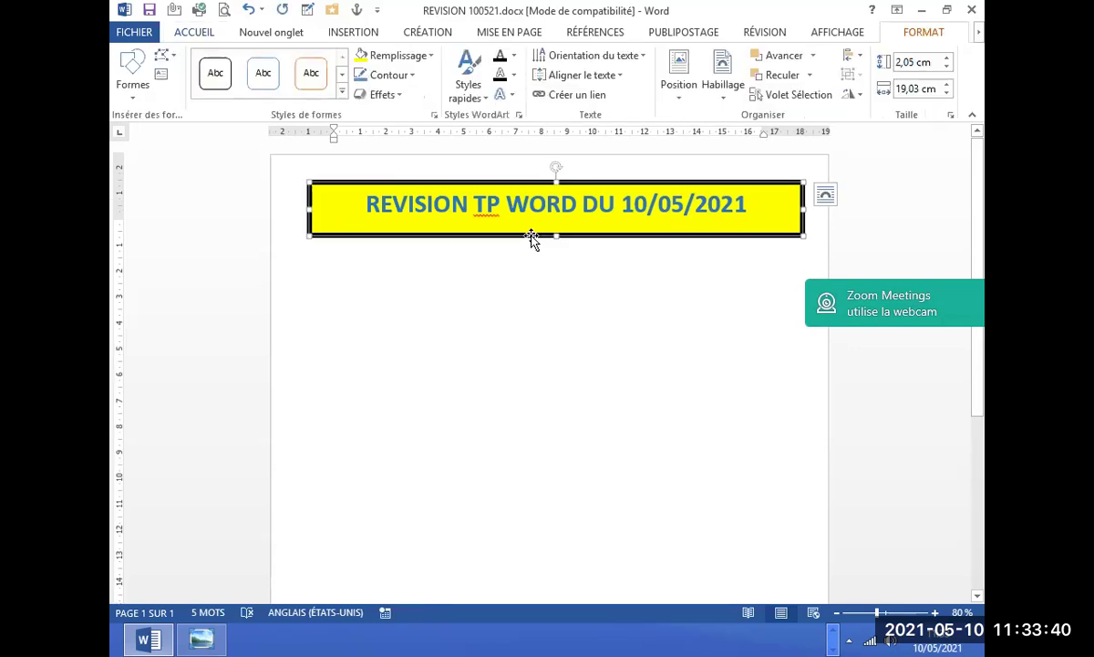
click(410, 75)
click(447, 208)
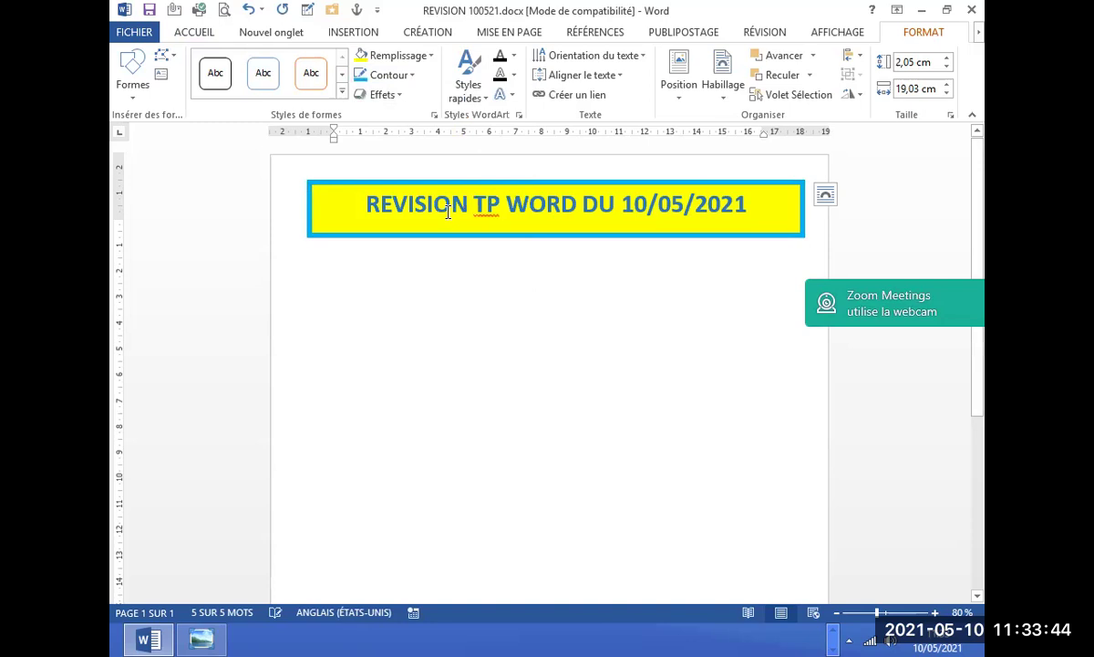
click(460, 369)
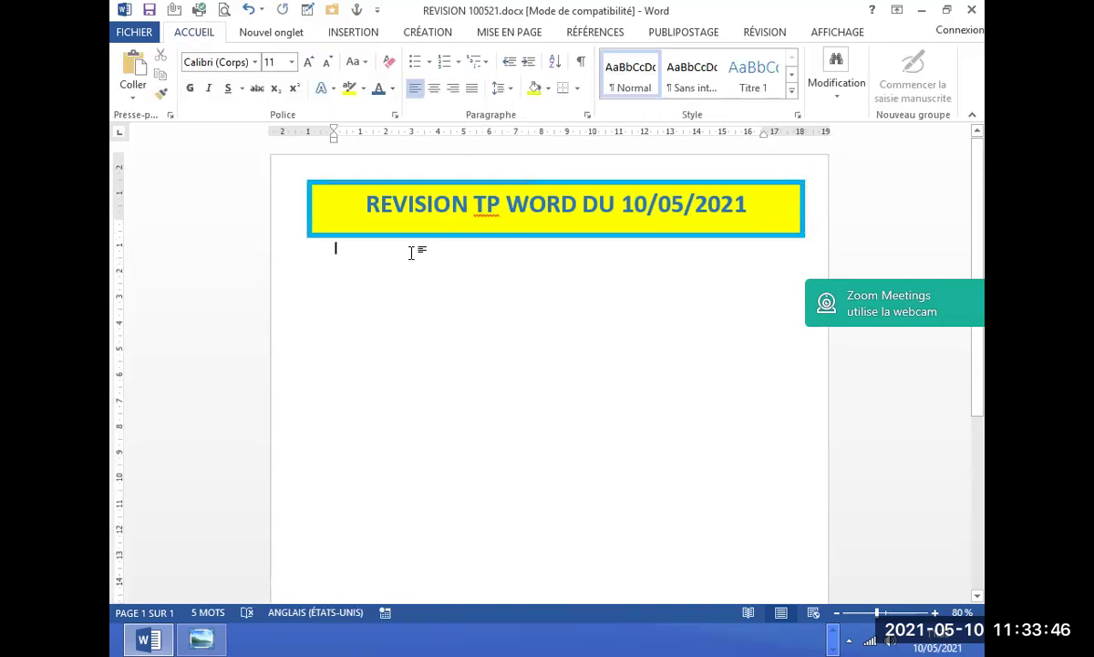
click(410, 212)
click(388, 75)
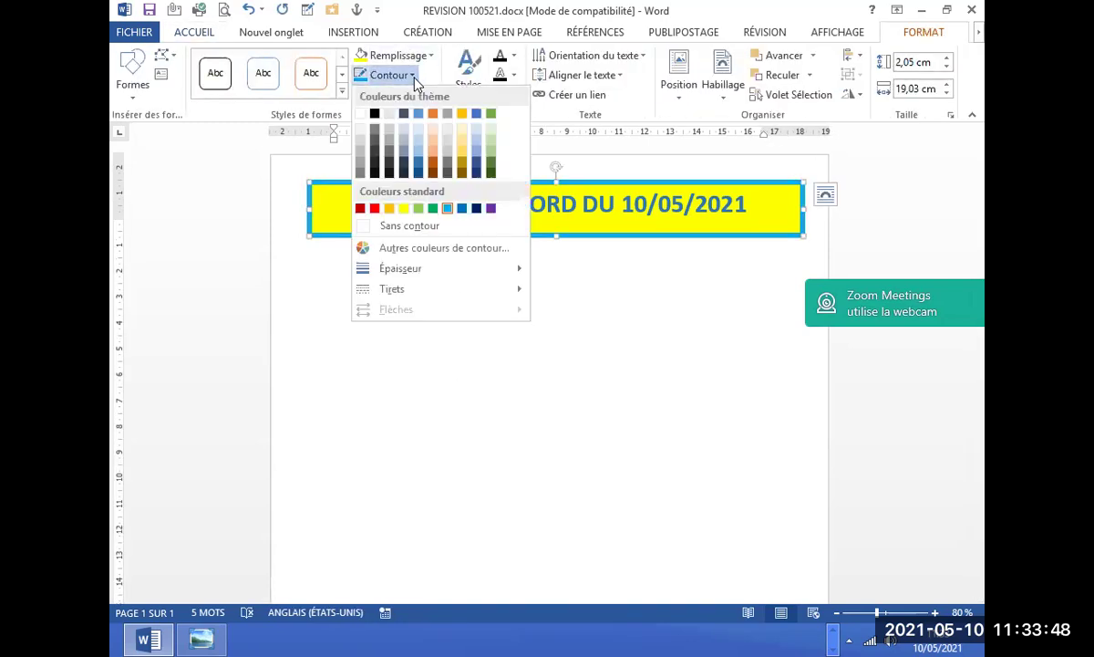
click(433, 209)
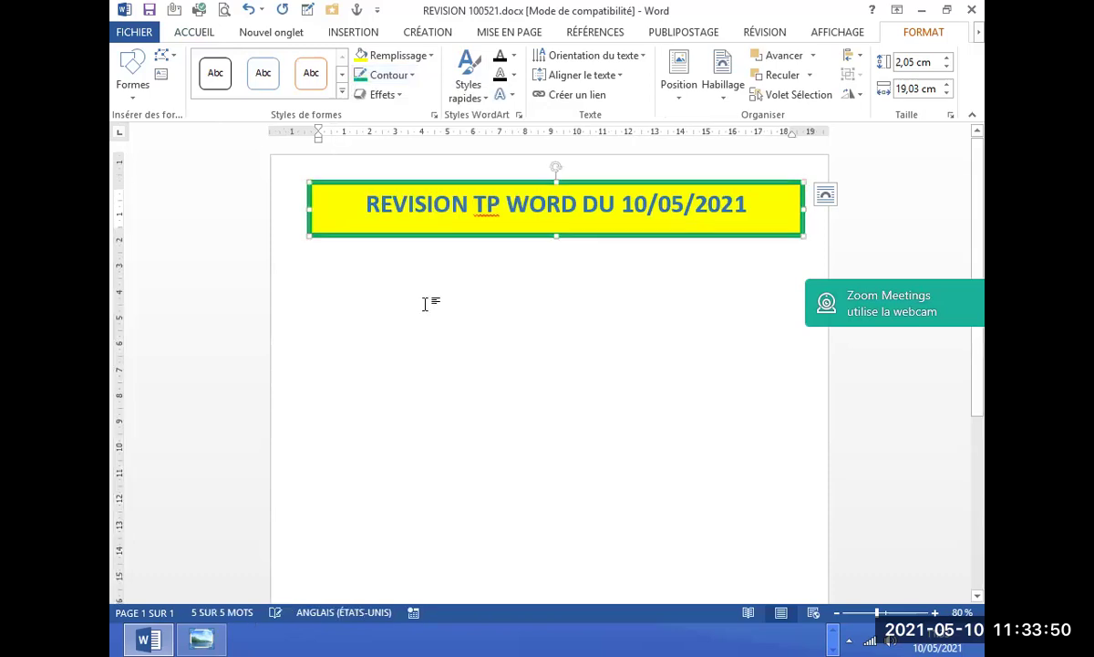
Turn the whole title text from blue to black.
drag(353, 187, 739, 214)
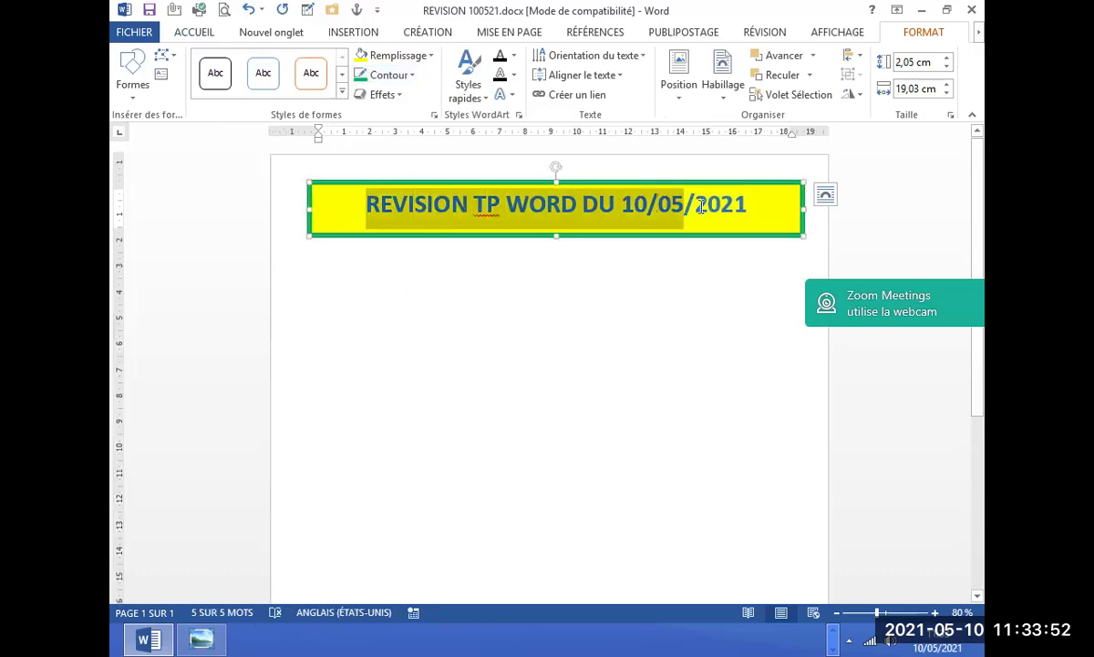
click(181, 34)
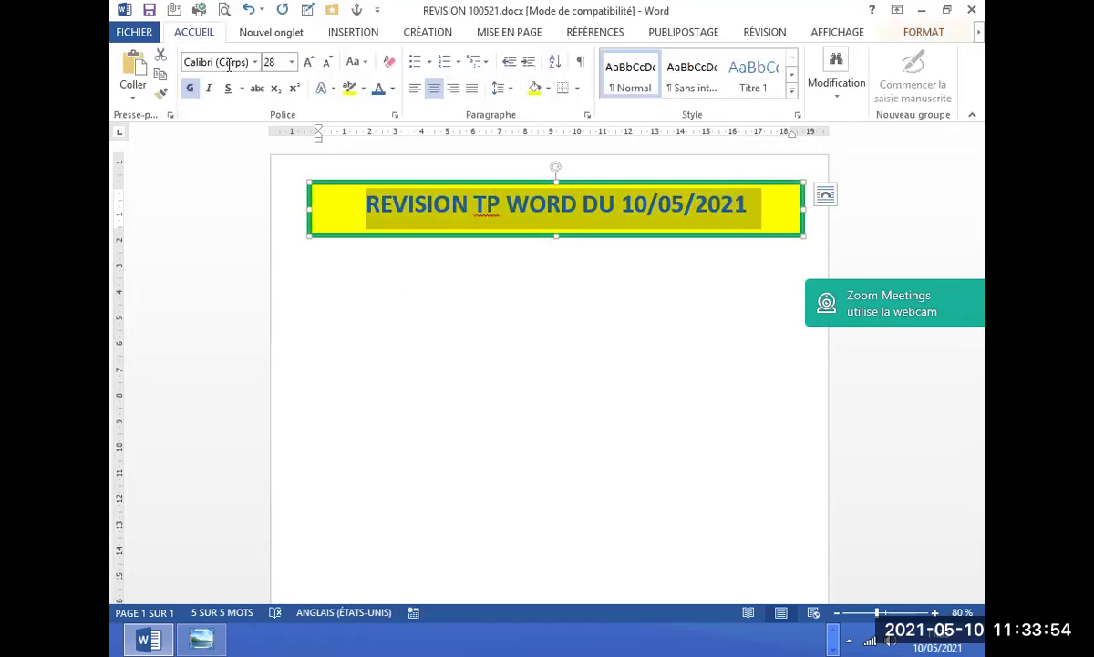
click(391, 90)
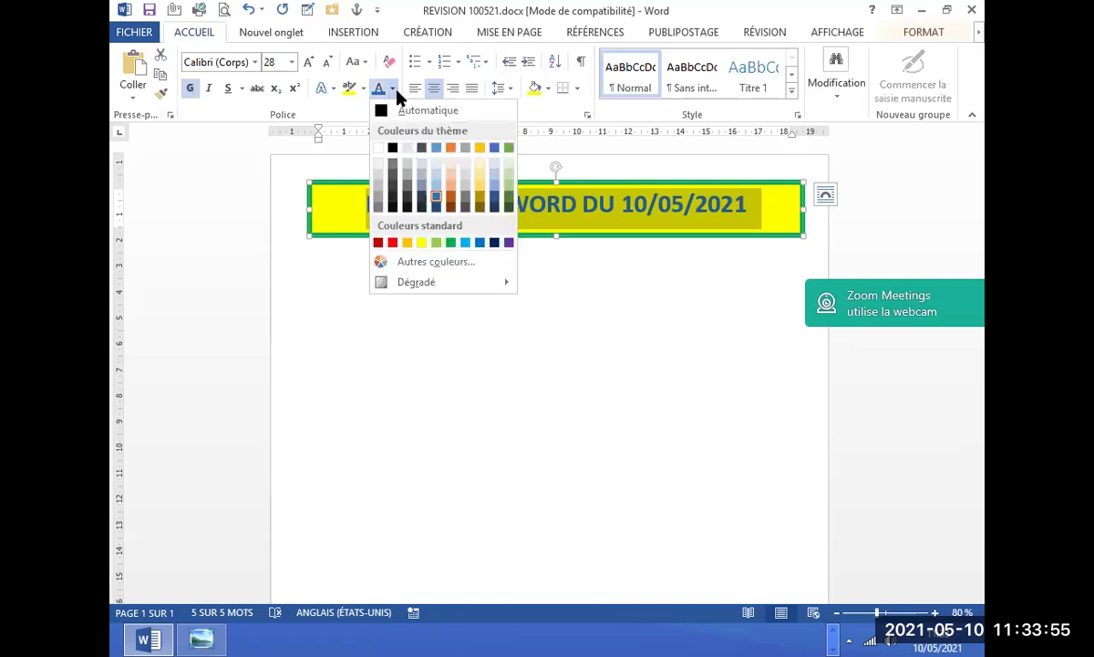
click(392, 151)
click(420, 324)
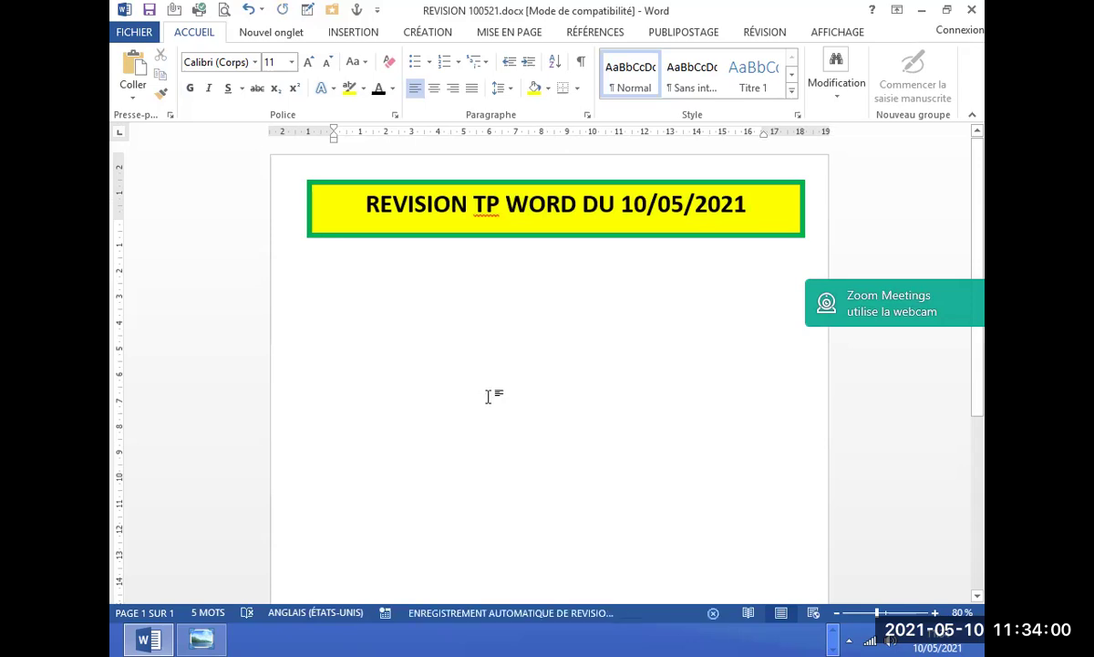
Switch the title box's solid green border to a long dash-dot line.
click(500, 238)
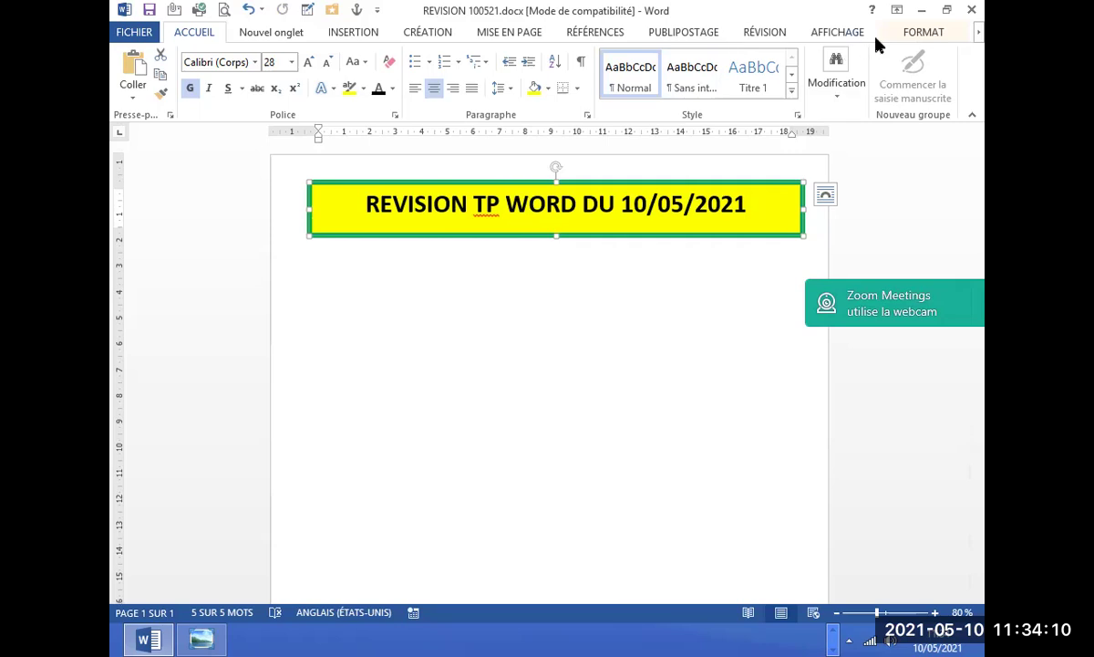
click(924, 32)
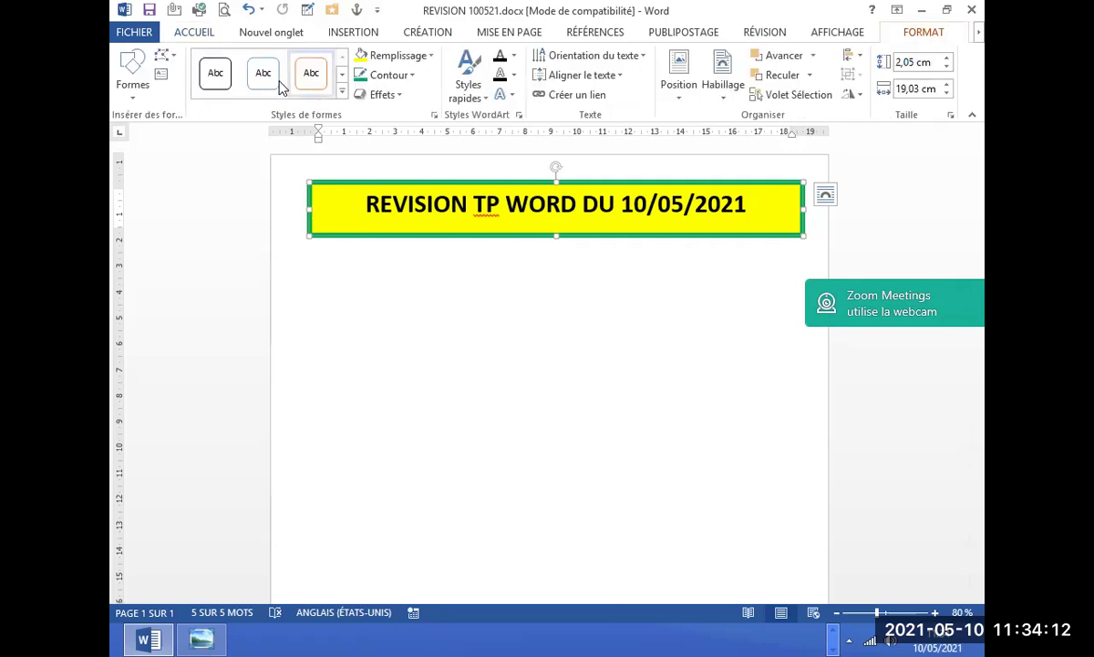
click(414, 77)
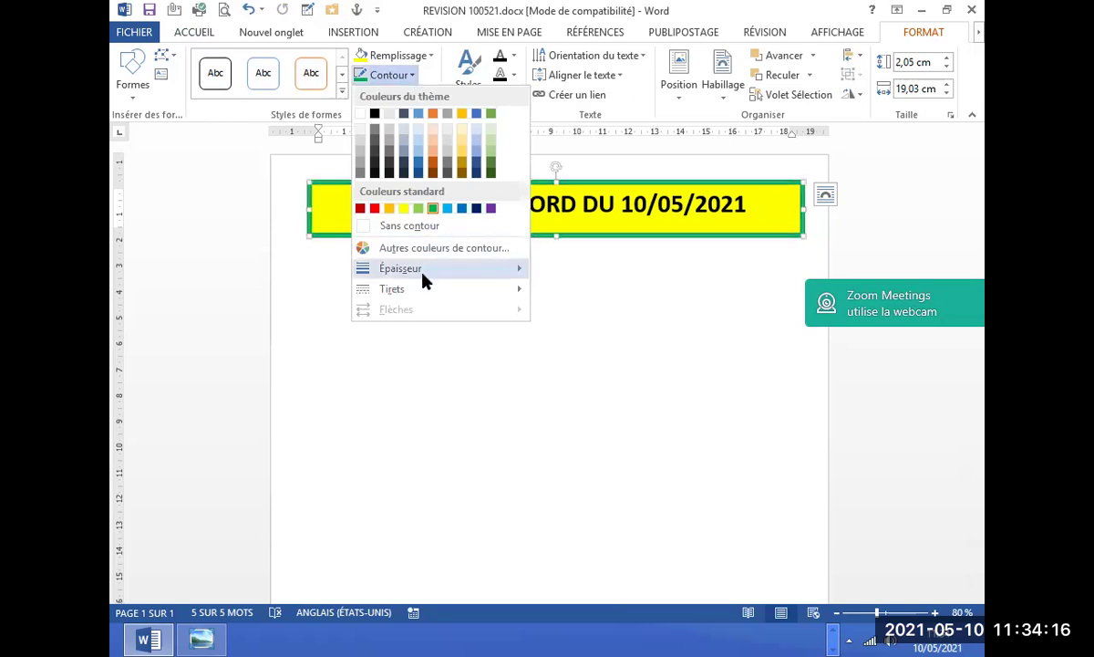
mouse_move(422, 297)
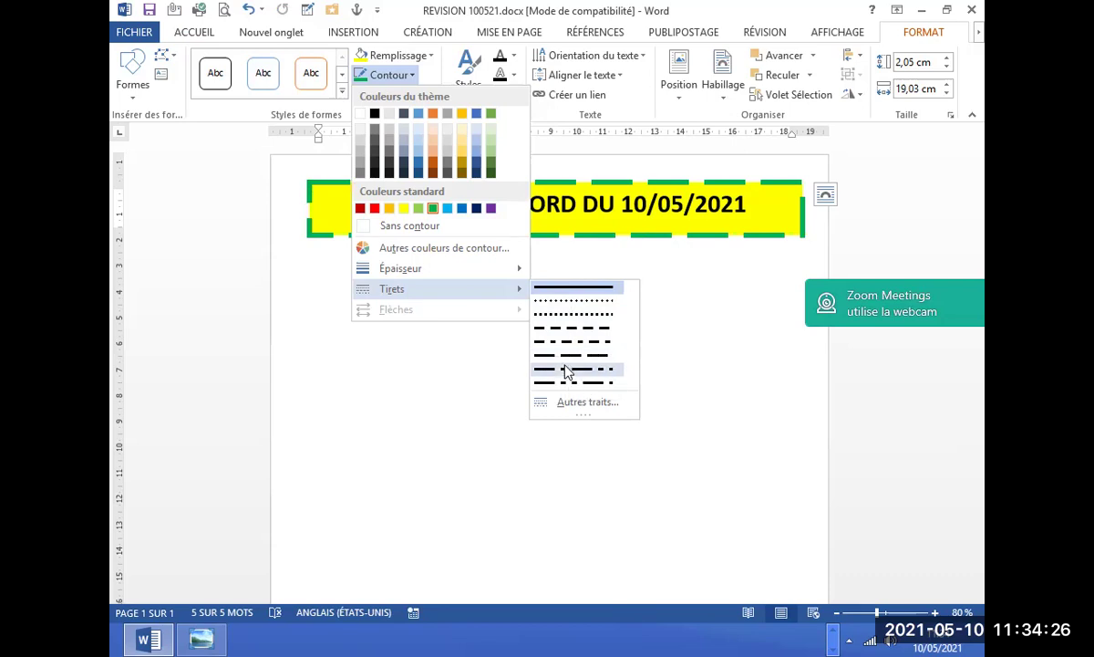
click(565, 357)
click(558, 353)
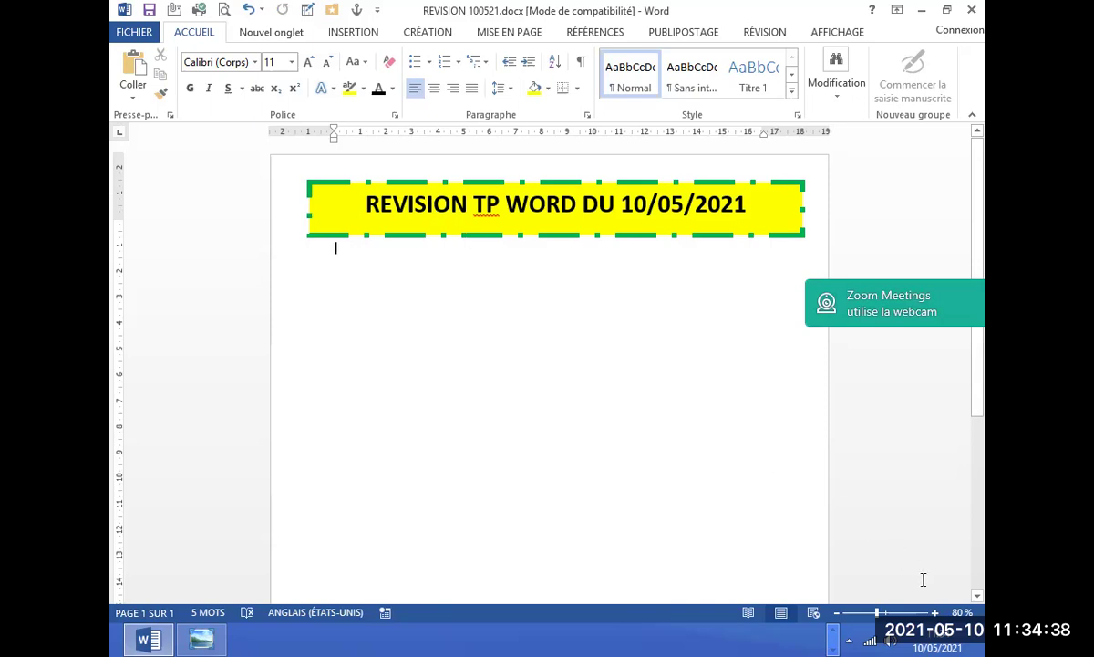
Zoom to 110% and stretch the yellow banner taller, leaving empty space below the title.
click(935, 612)
click(935, 612)
click(935, 612)
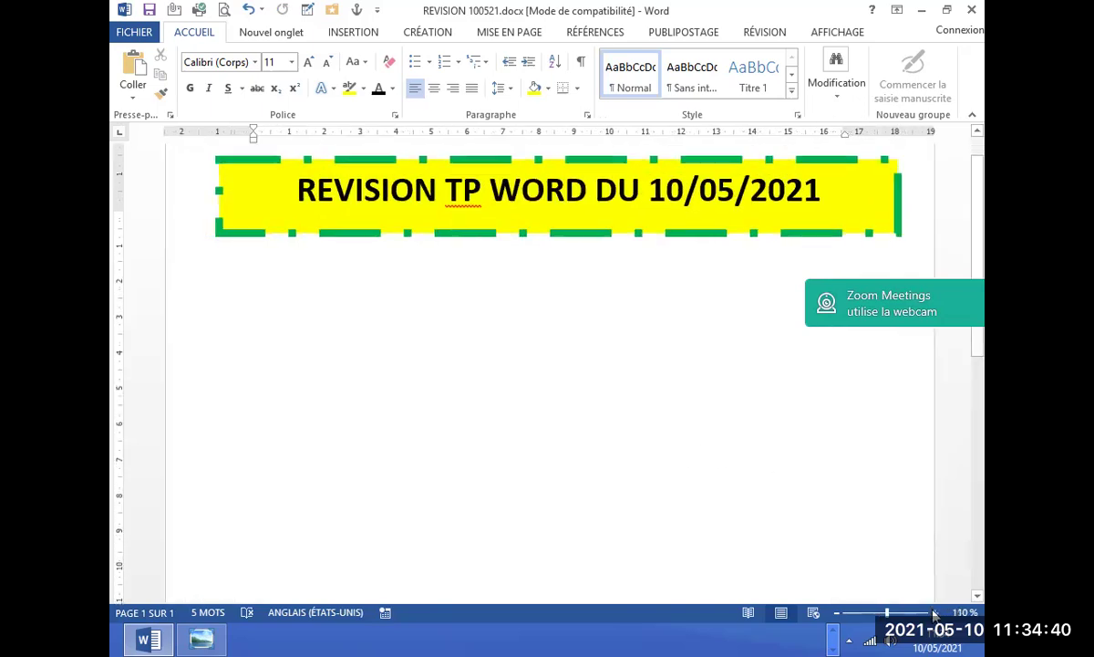
click(526, 235)
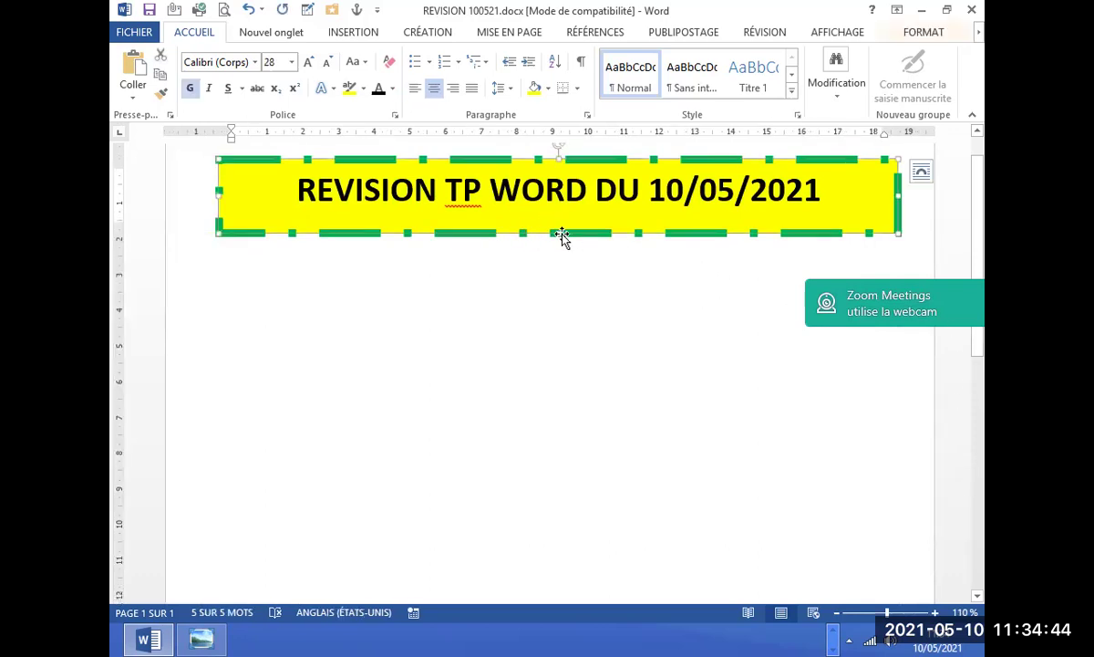
drag(558, 234, 554, 290)
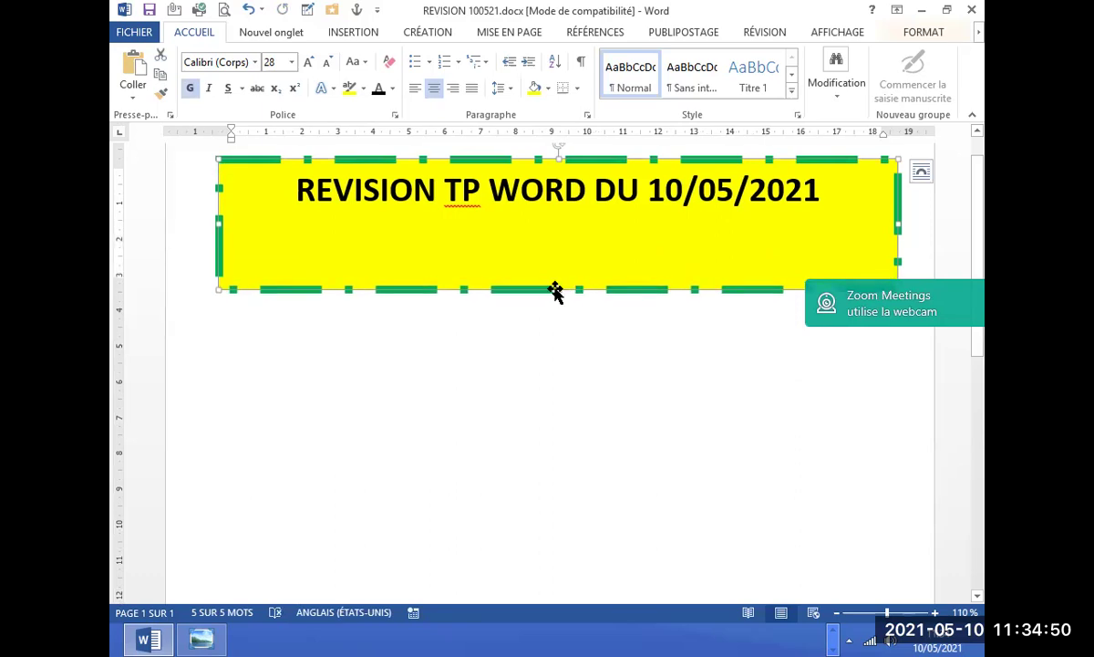
drag(556, 290, 560, 328)
mouse_move(560, 380)
mouse_down()
mouse_move(557, 407)
mouse_move(564, 269)
mouse_move(580, 412)
mouse_move(577, 276)
mouse_move(576, 390)
mouse_move(565, 277)
mouse_move(576, 353)
mouse_up()
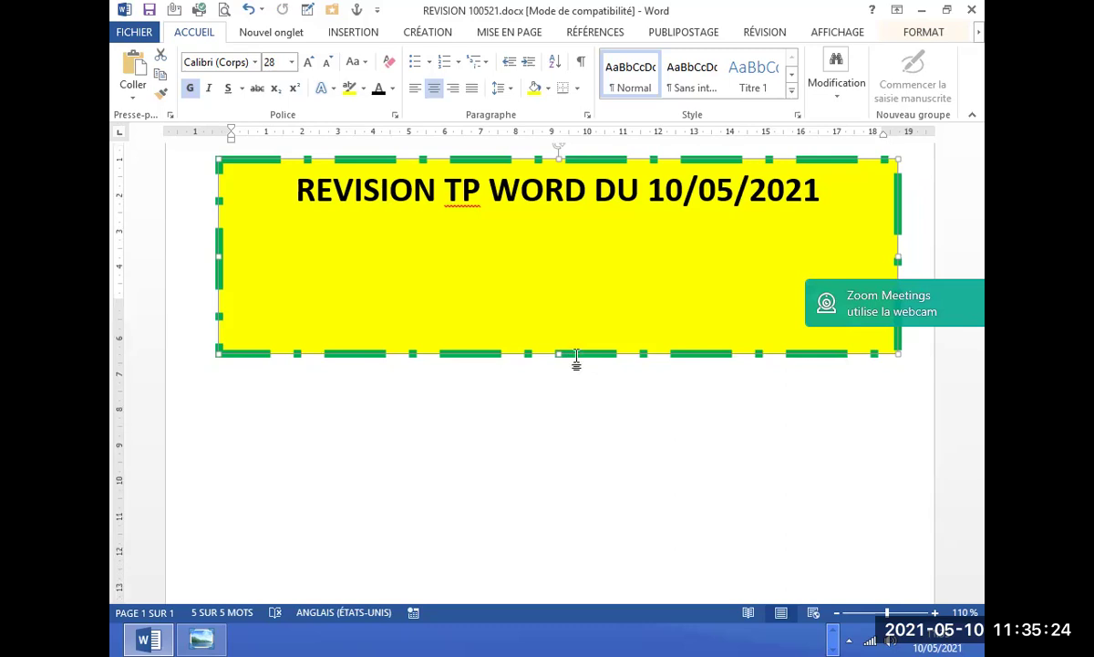
scroll(577, 359, down, 1)
scroll(592, 274, up, 1)
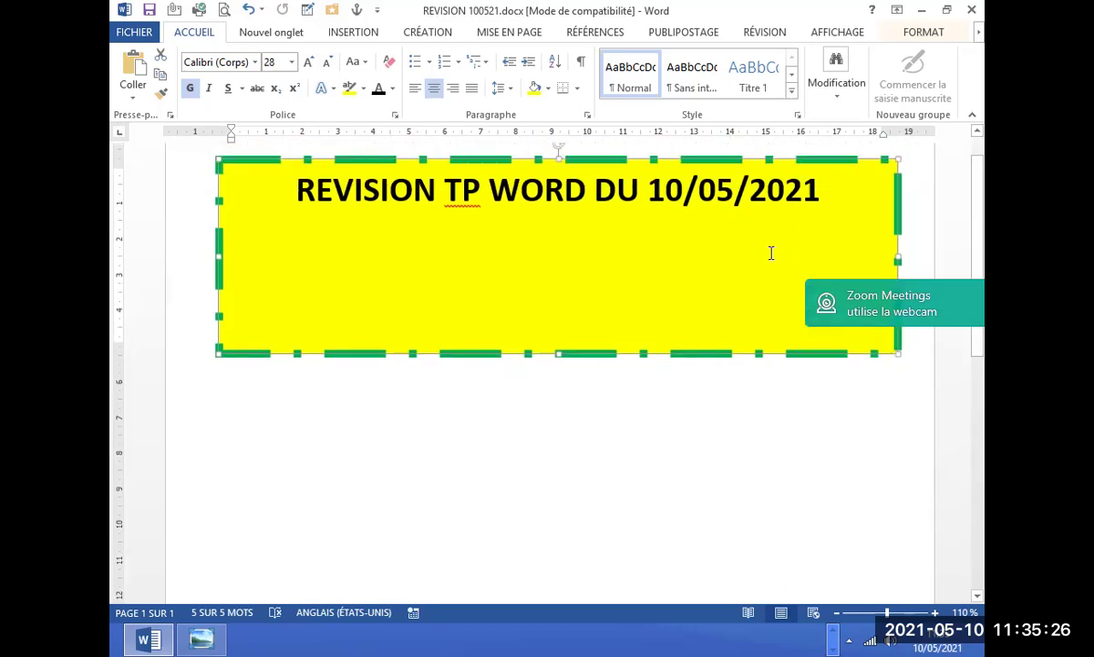
scroll(970, 215, up, 1)
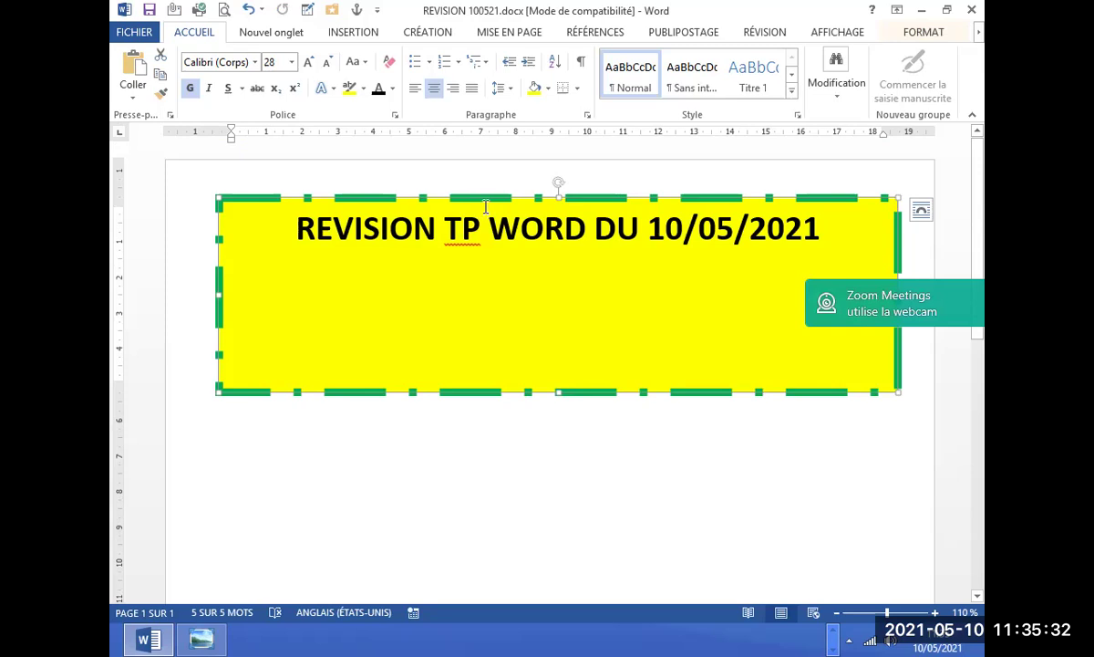
Select the title box as a whole shape, leaving line spacing unchanged, and show its formatting tools.
click(483, 420)
click(618, 228)
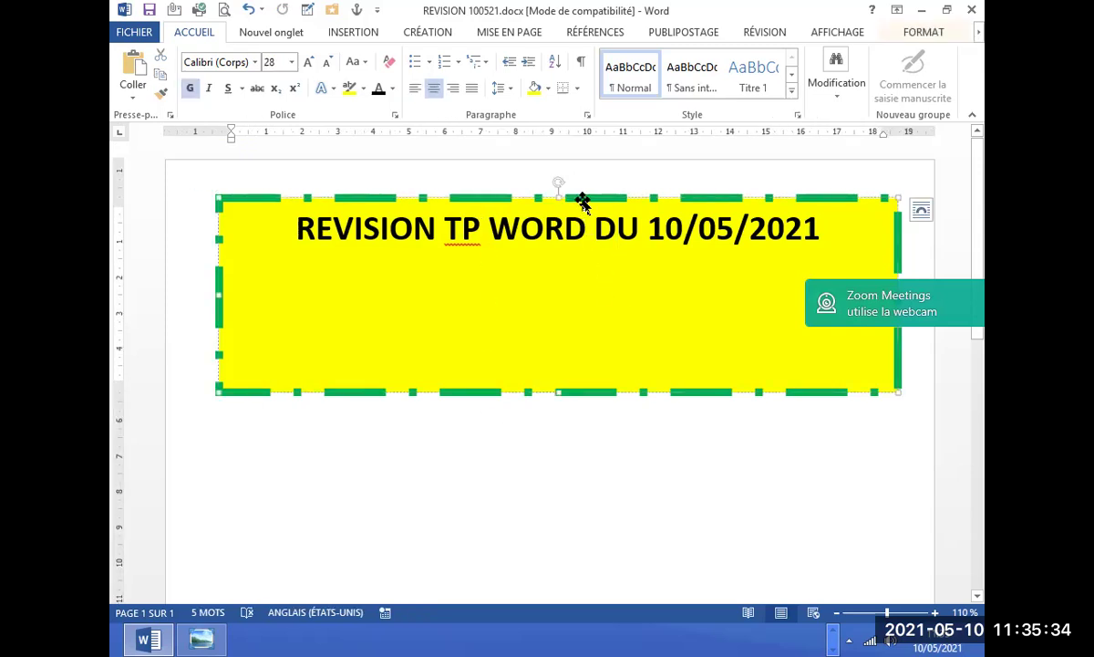
click(559, 192)
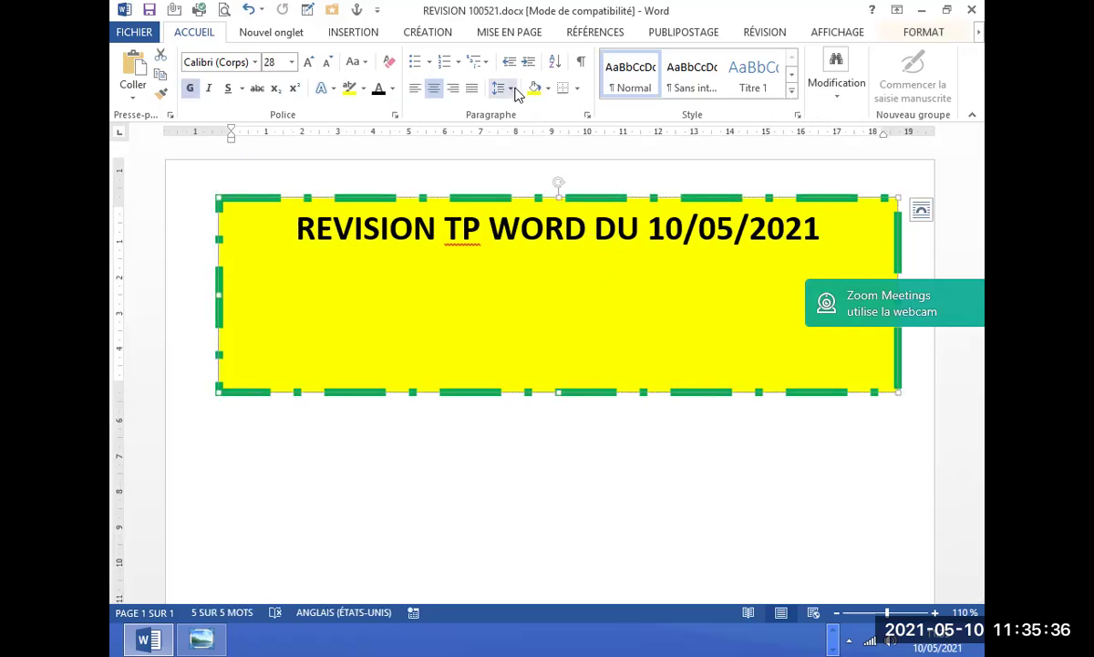
click(510, 90)
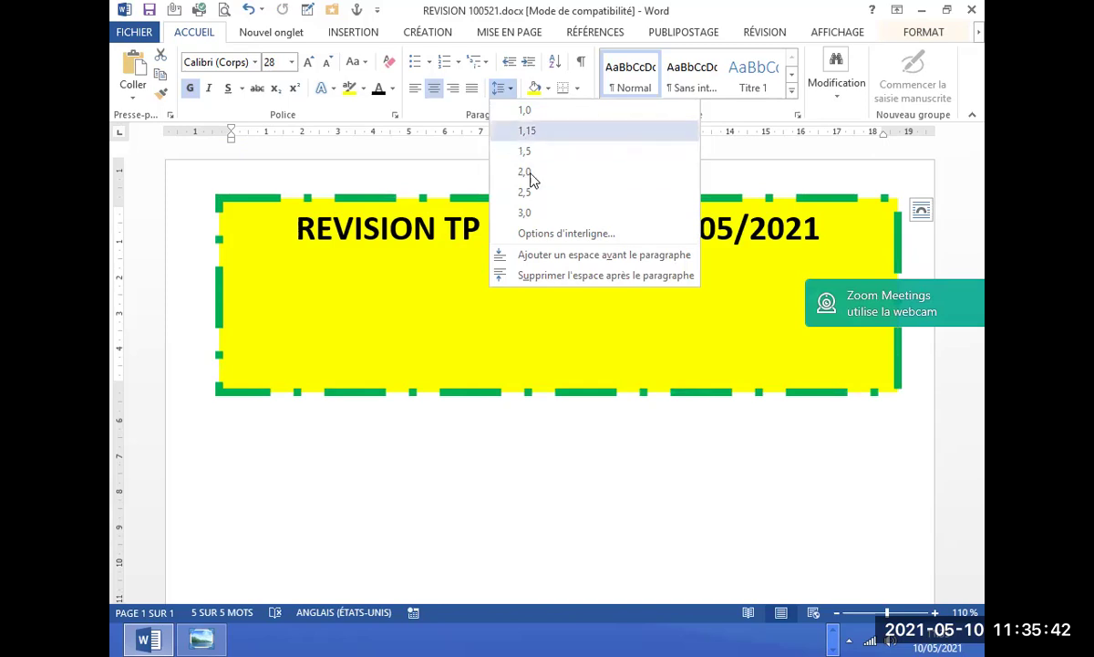
click(481, 464)
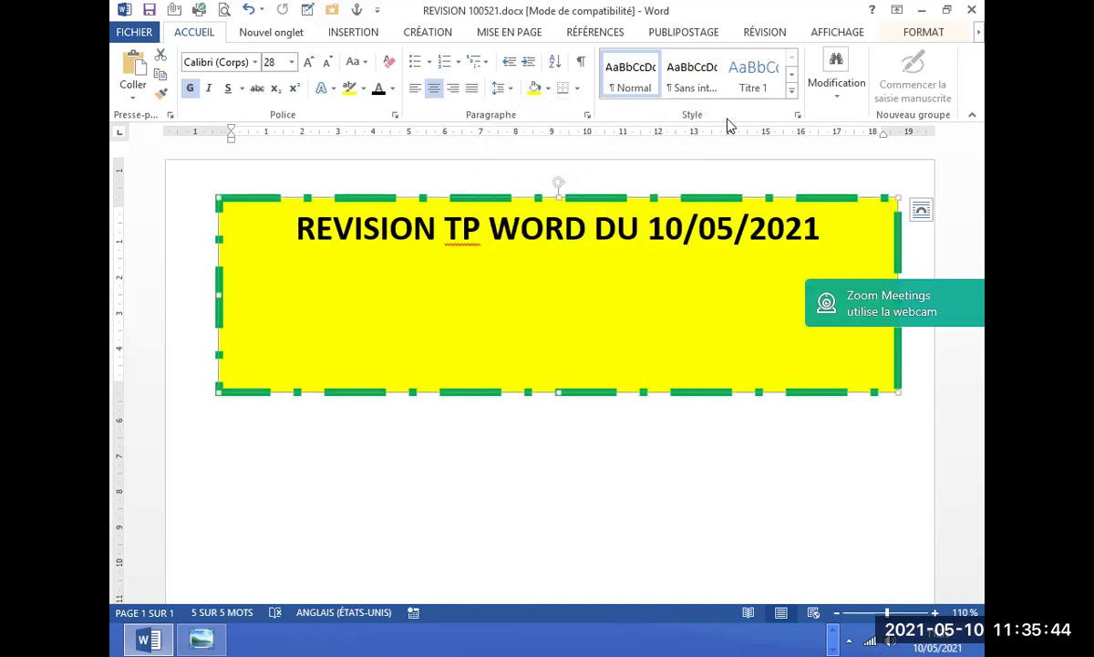
click(930, 34)
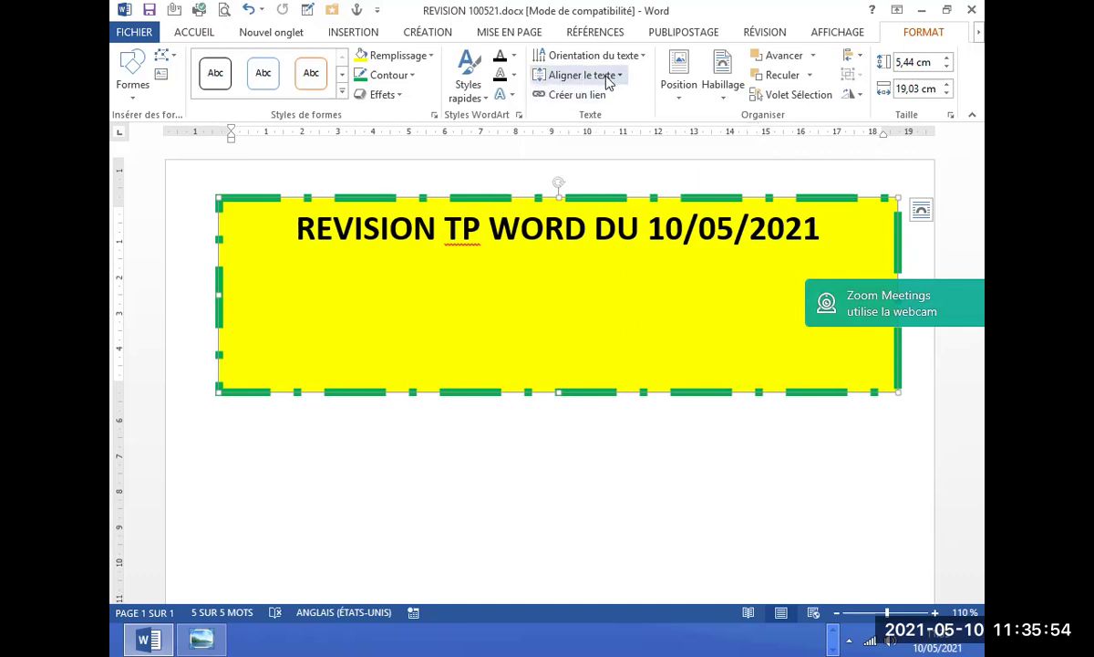
Centre the title vertically and drag the yellow box taller downward.
click(620, 76)
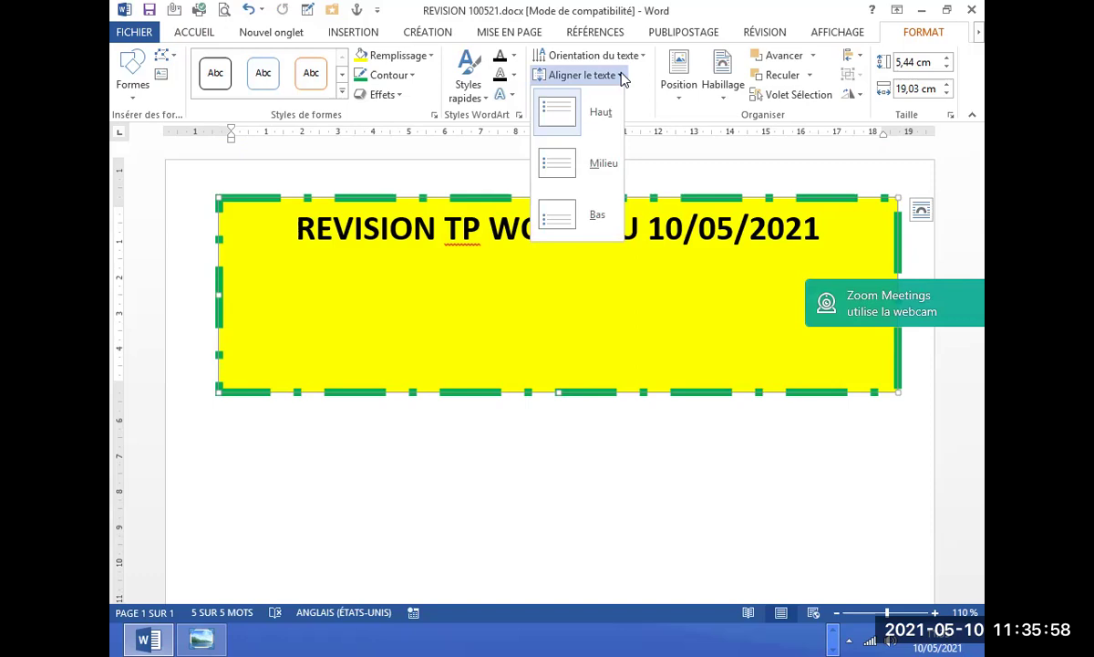
click(602, 169)
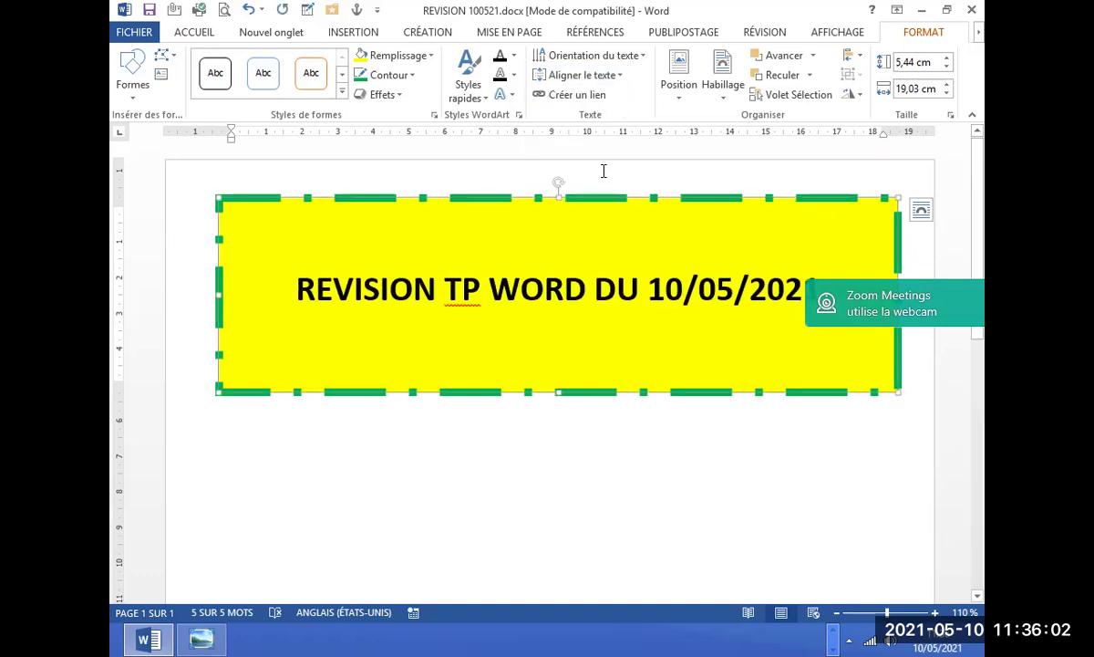
click(489, 283)
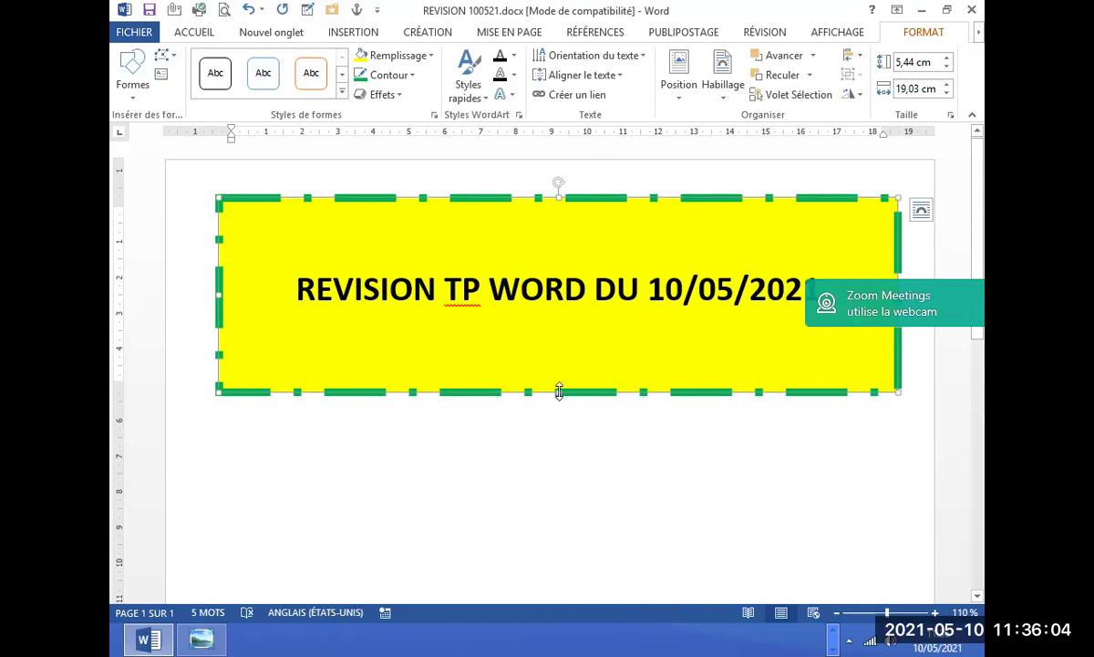
drag(559, 390, 557, 563)
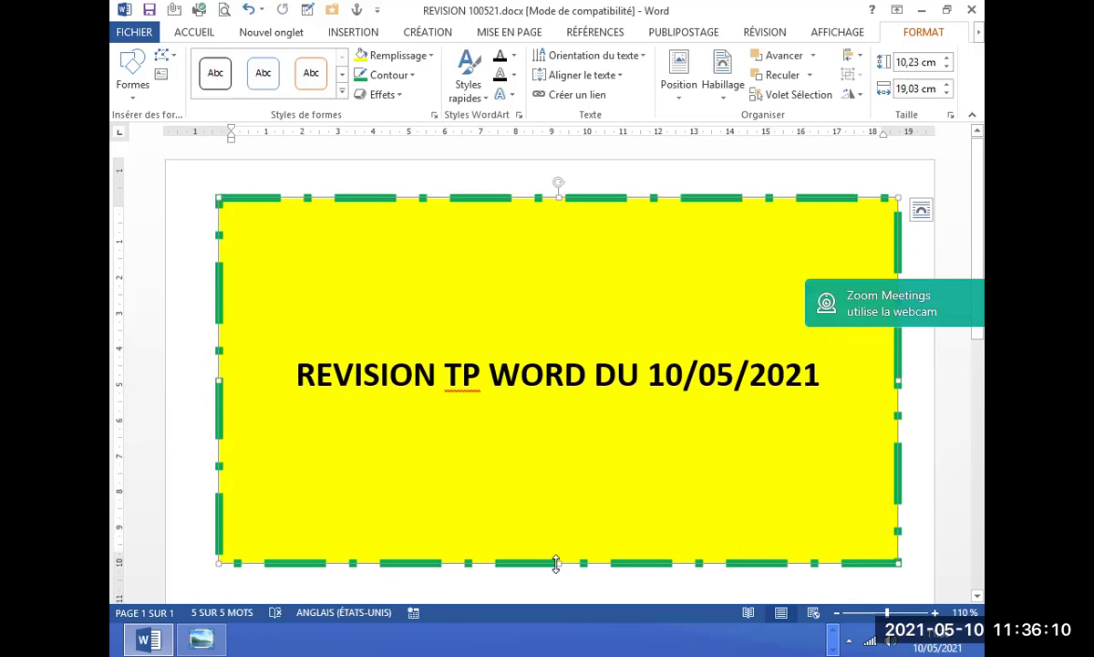
Readjust the box's top edge to about 10,59 cm tall and re-centre the title vertically.
click(620, 79)
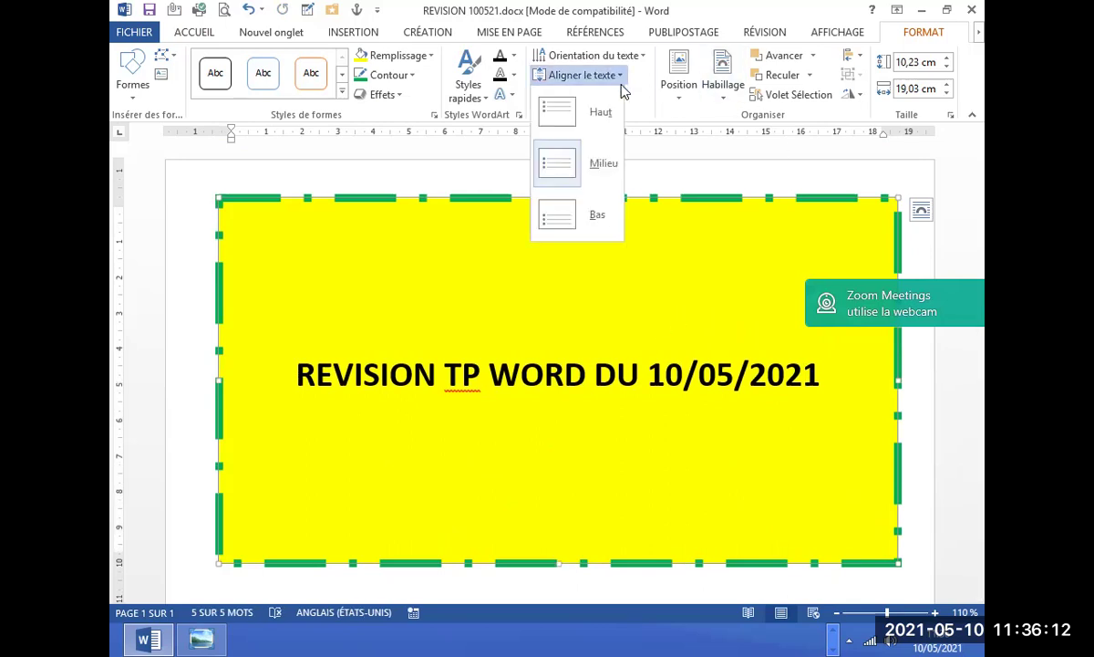
click(574, 215)
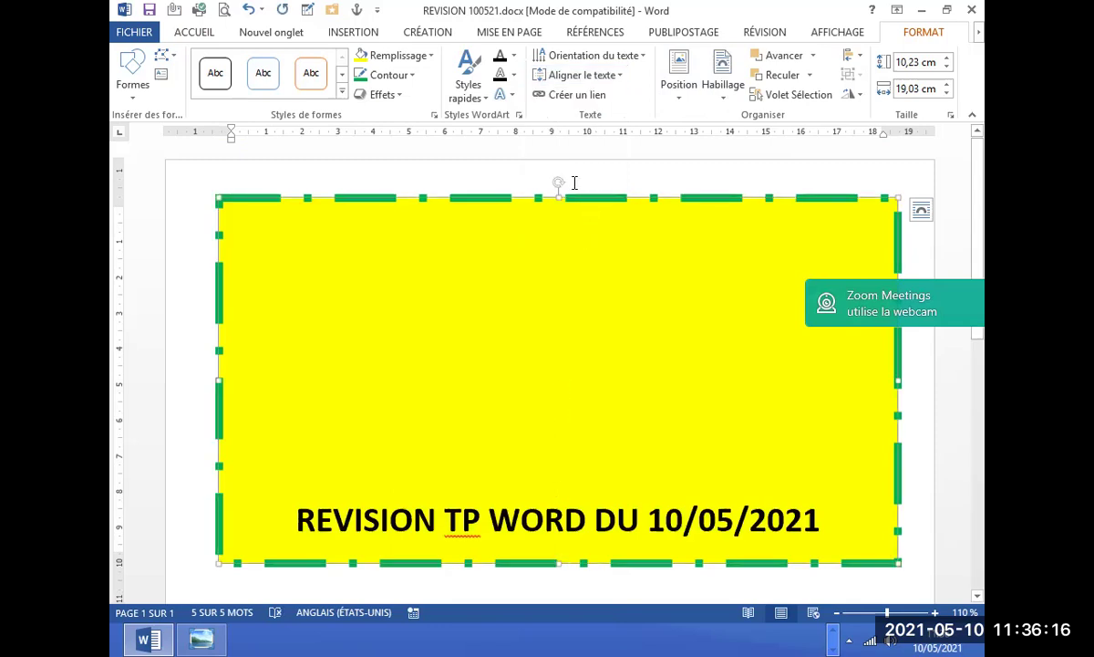
mouse_move(558, 195)
mouse_down()
mouse_move(550, 358)
mouse_move(566, 212)
mouse_up()
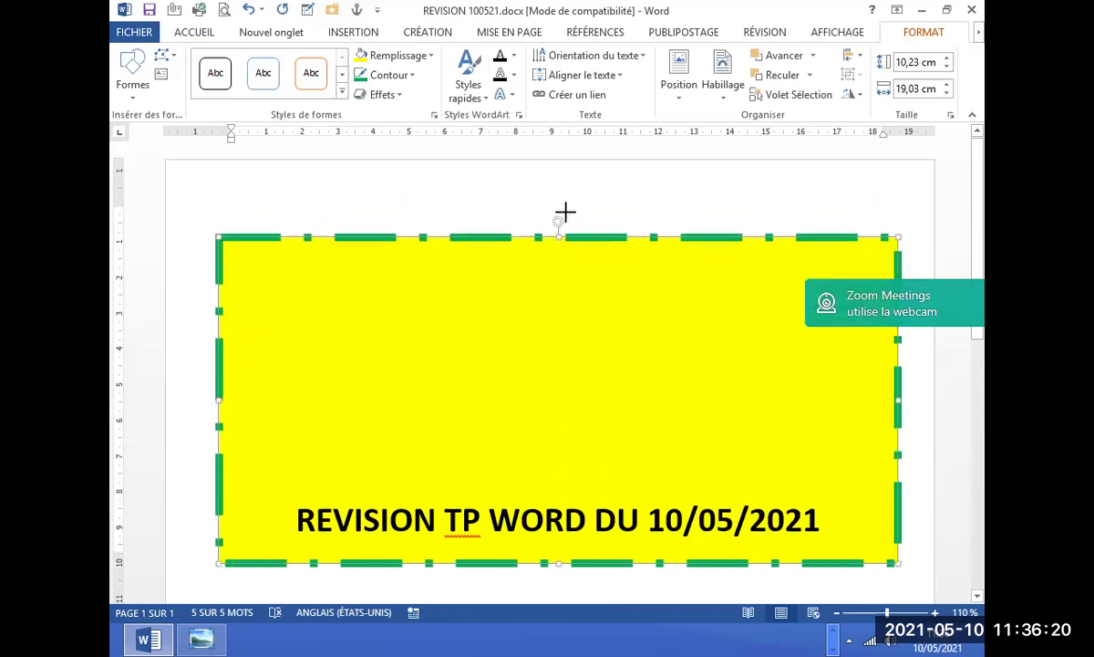
drag(566, 212, 559, 416)
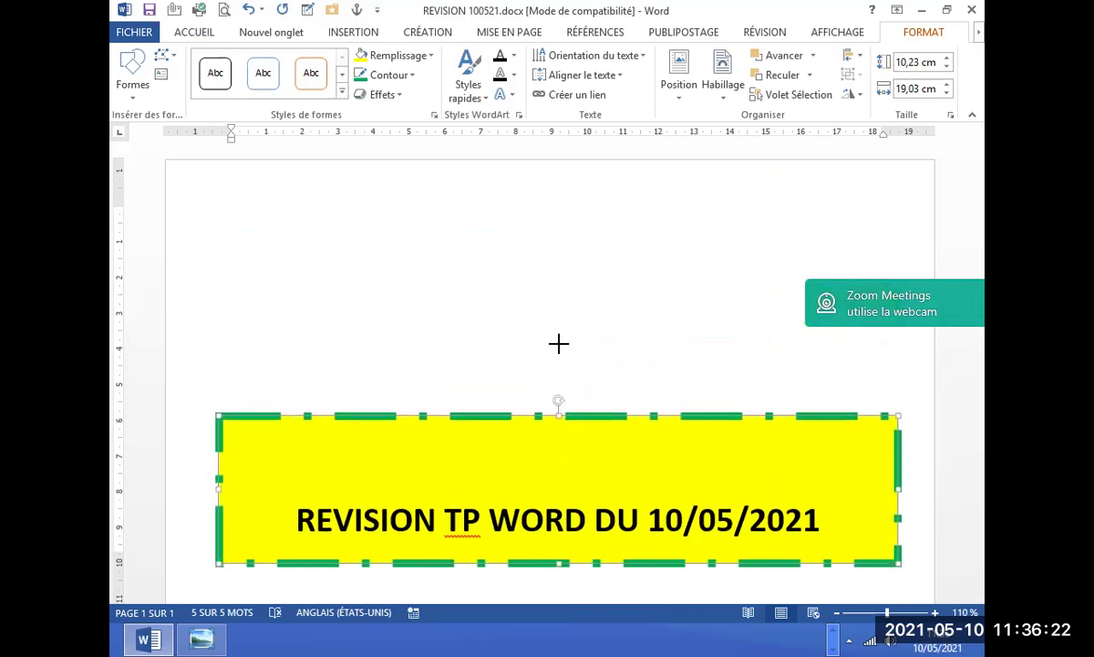
drag(559, 343, 559, 183)
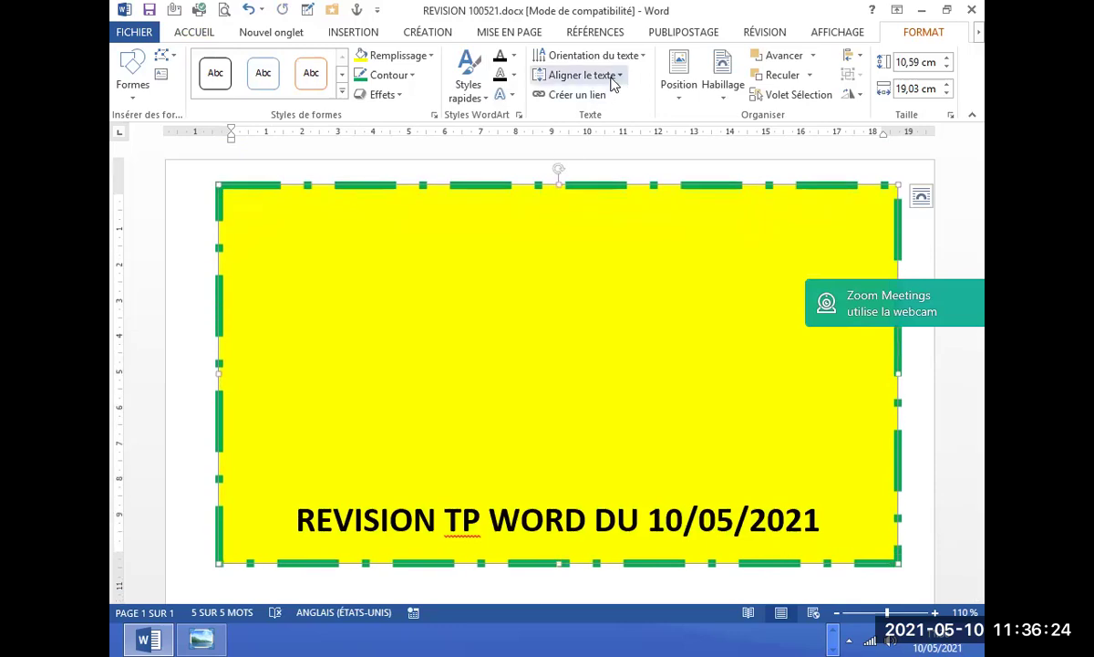
click(614, 82)
click(598, 163)
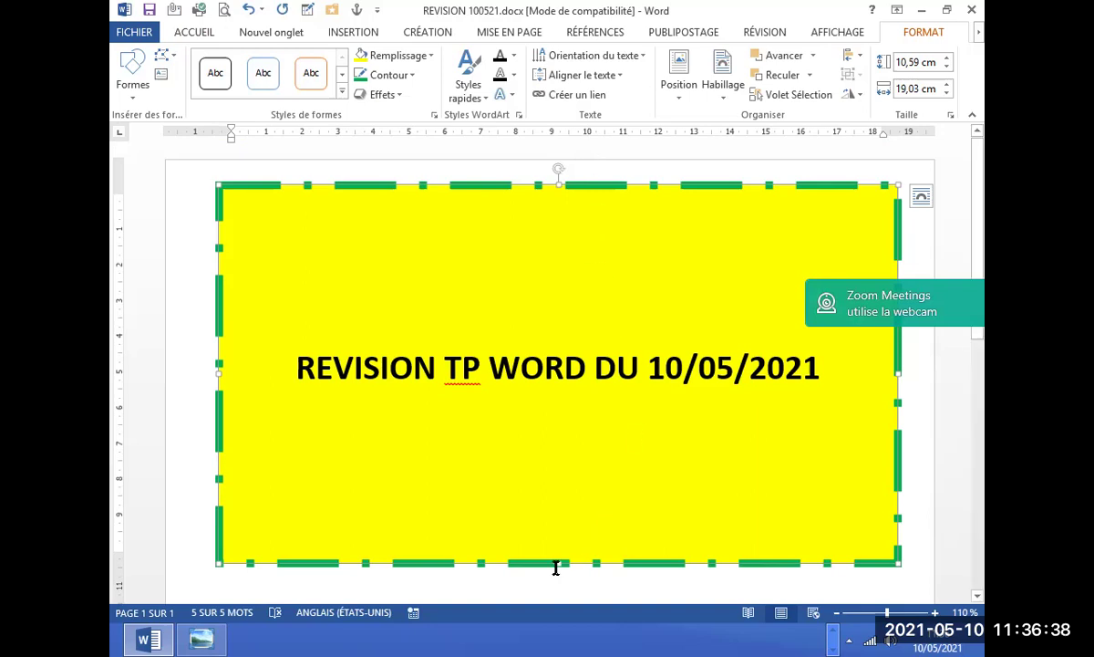
Shorten the yellow box to 4,84 cm tall by dragging its bottom edge up.
mouse_move(556, 564)
mouse_down()
mouse_move(554, 326)
mouse_move(559, 356)
mouse_up()
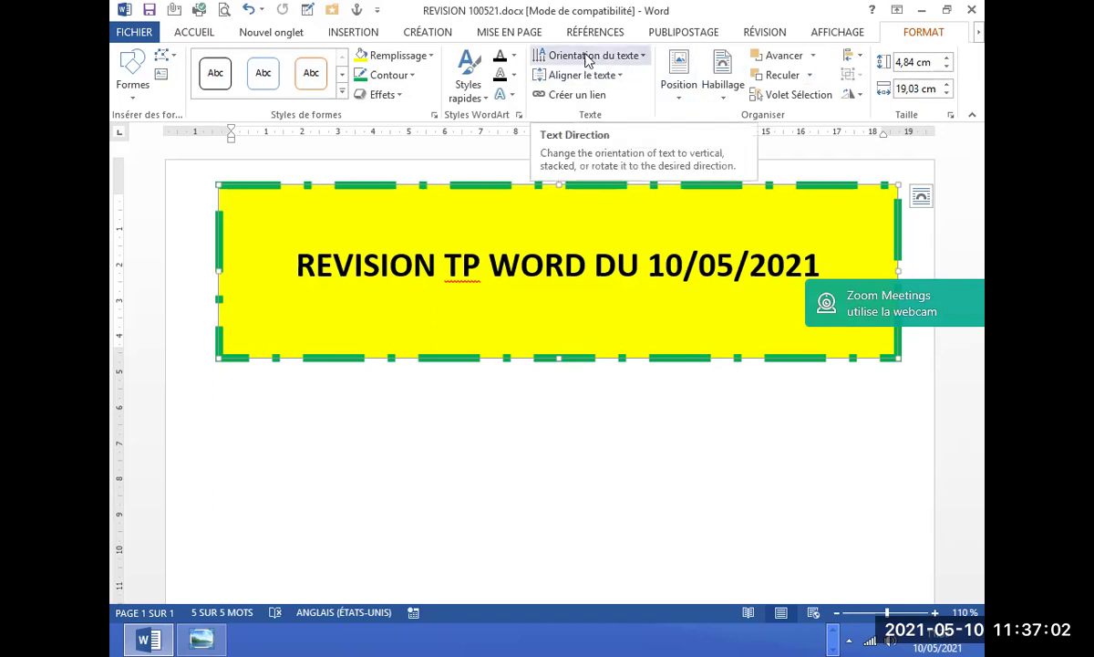
click(643, 56)
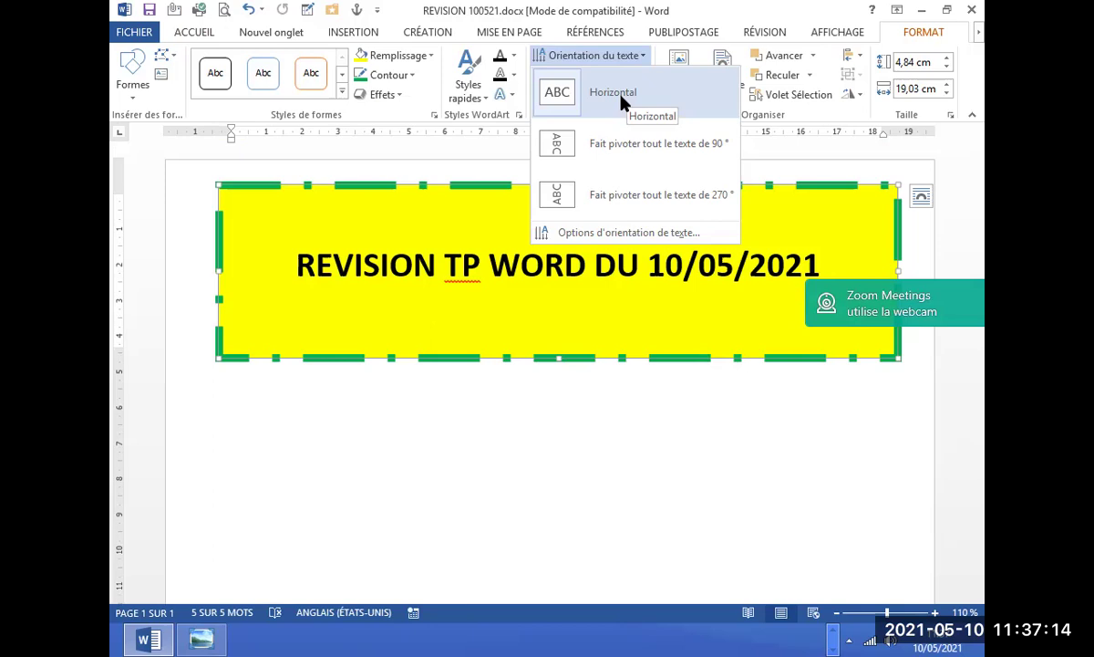
Rotate the title 90° and reshape the box into a tall narrow vertical column.
click(623, 158)
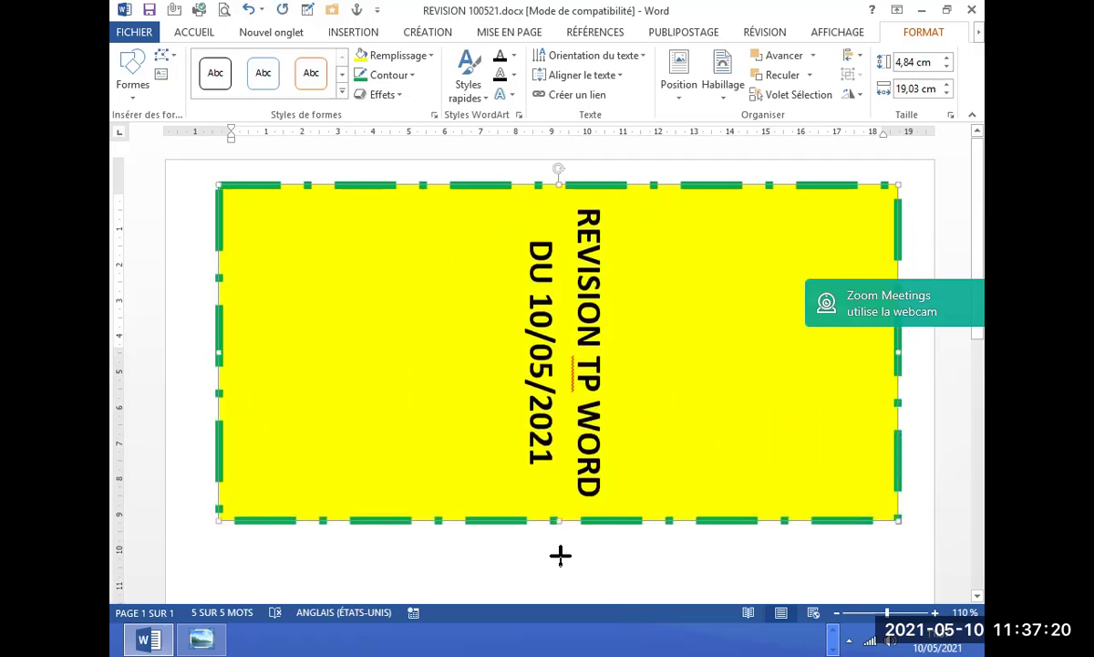
drag(560, 358, 559, 579)
mouse_move(899, 374)
mouse_down()
mouse_move(454, 372)
mouse_move(383, 360)
mouse_up()
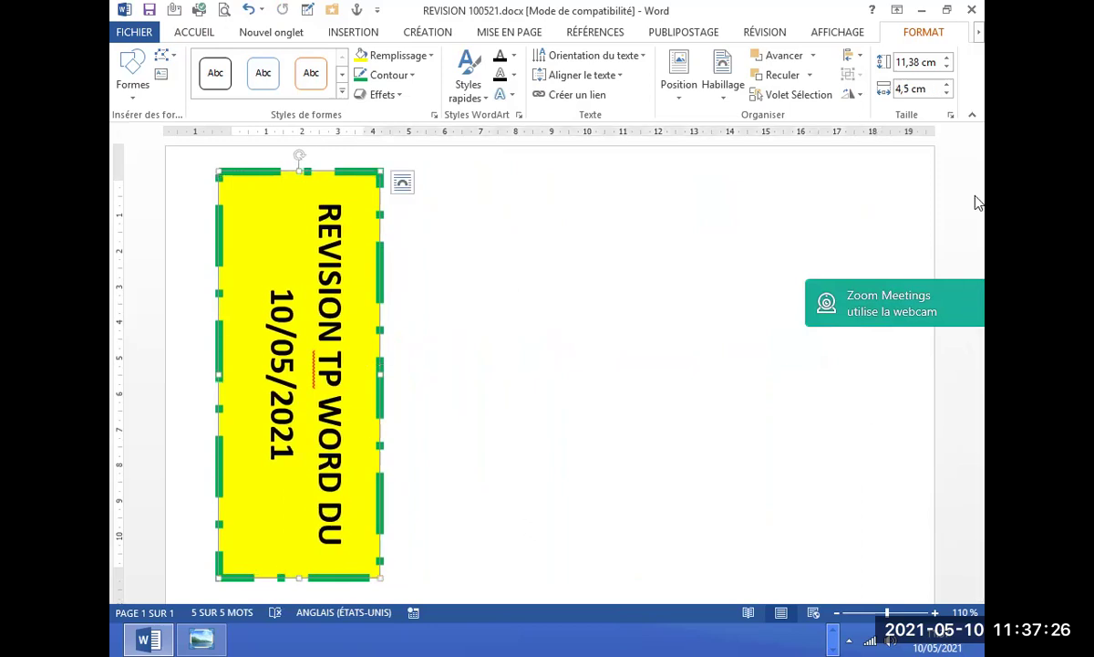
scroll(976, 203, down, 5)
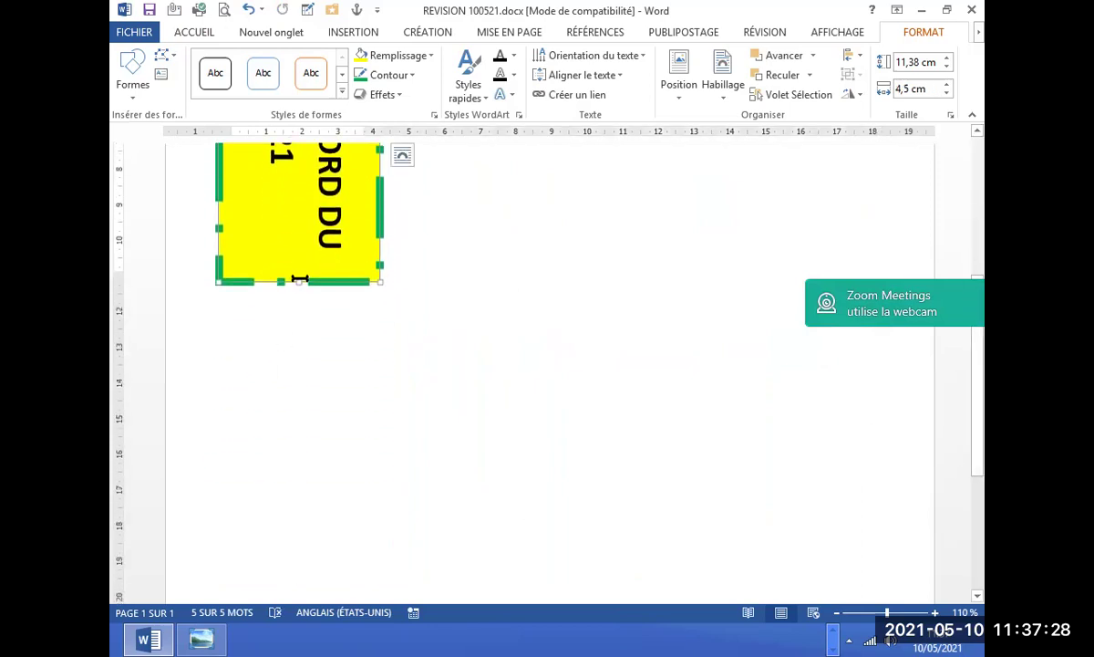
drag(293, 281, 278, 582)
scroll(976, 350, up, 2)
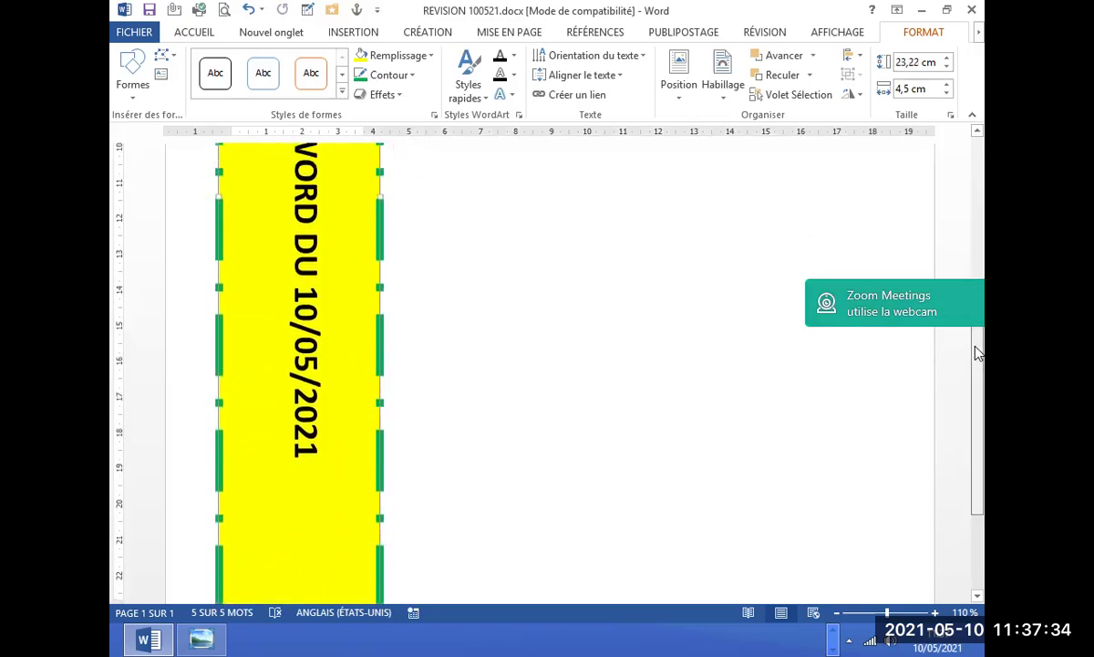
At 40% zoom, narrow the yellow strip further and nudge it slightly left and down.
click(836, 612)
click(837, 612)
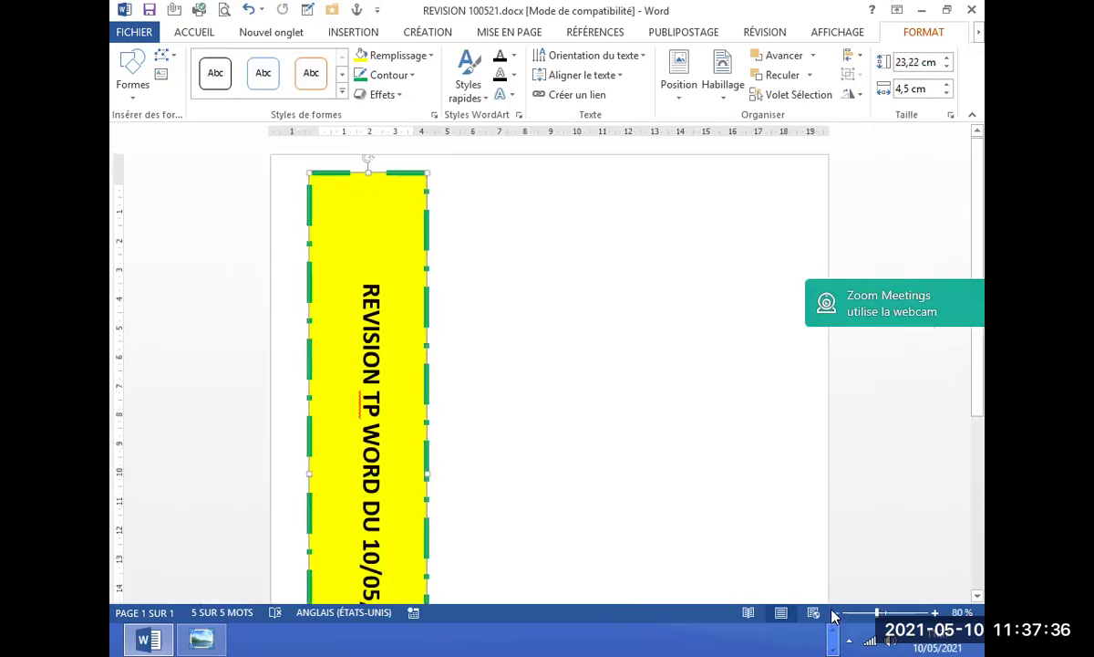
click(837, 612)
click(836, 612)
click(836, 612)
click(836, 612)
click(835, 613)
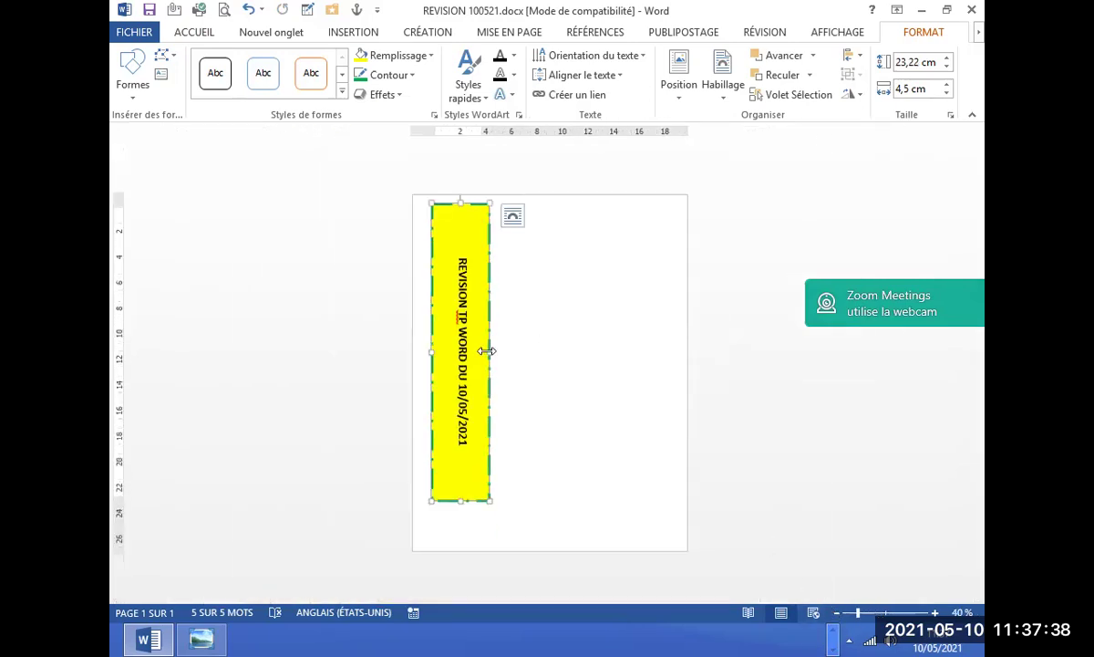
drag(490, 353, 456, 352)
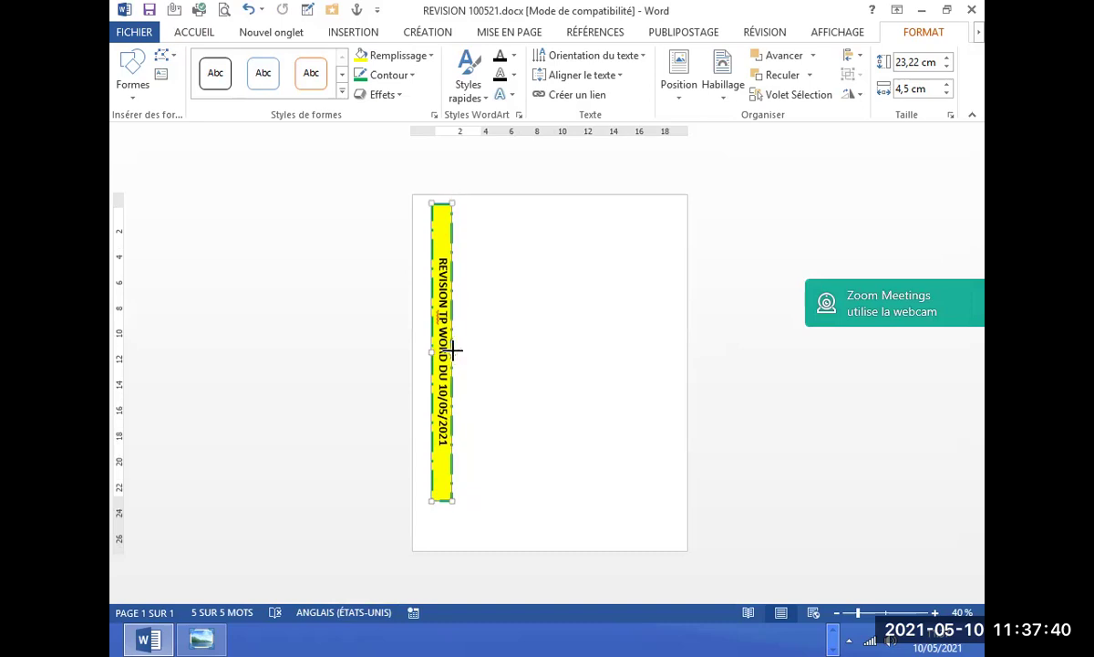
click(561, 387)
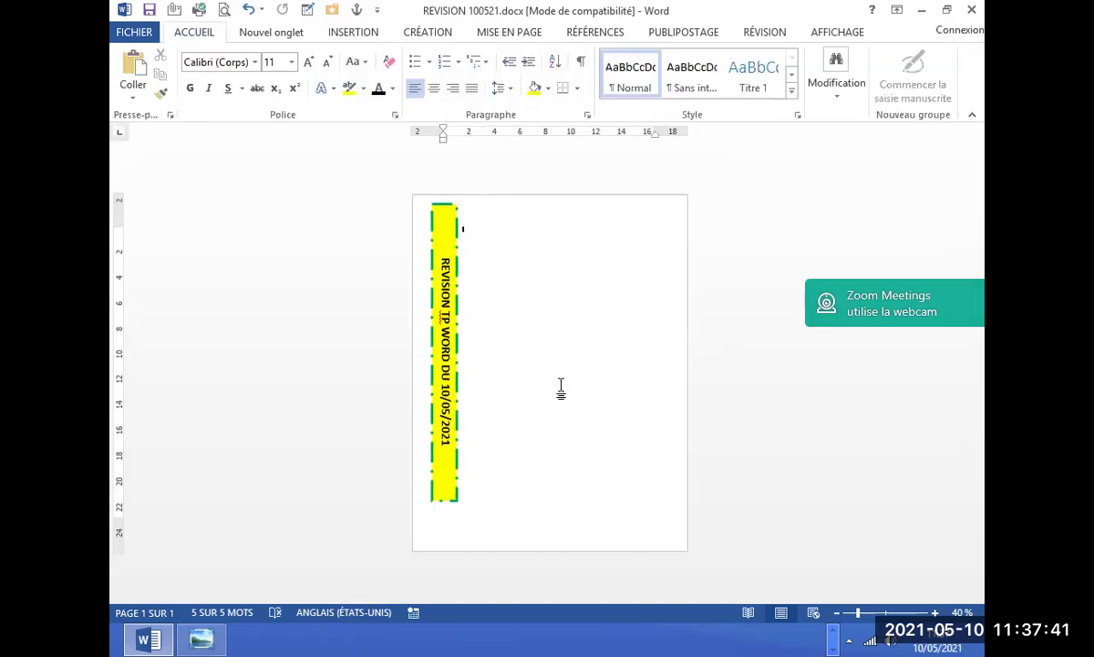
click(453, 310)
drag(456, 308, 450, 321)
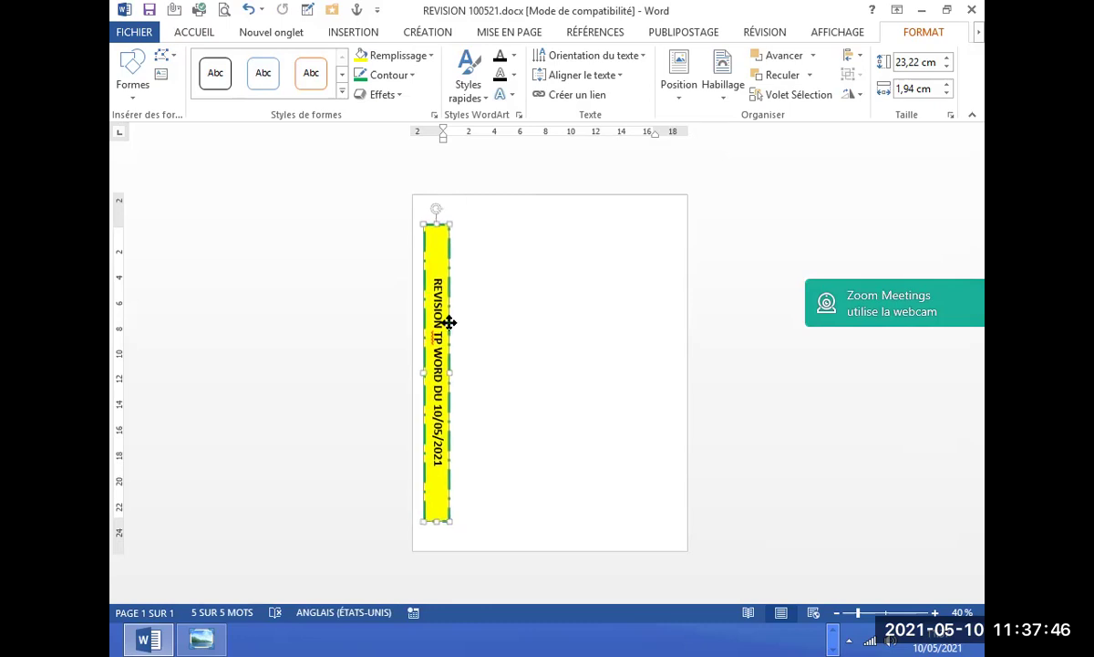
click(639, 57)
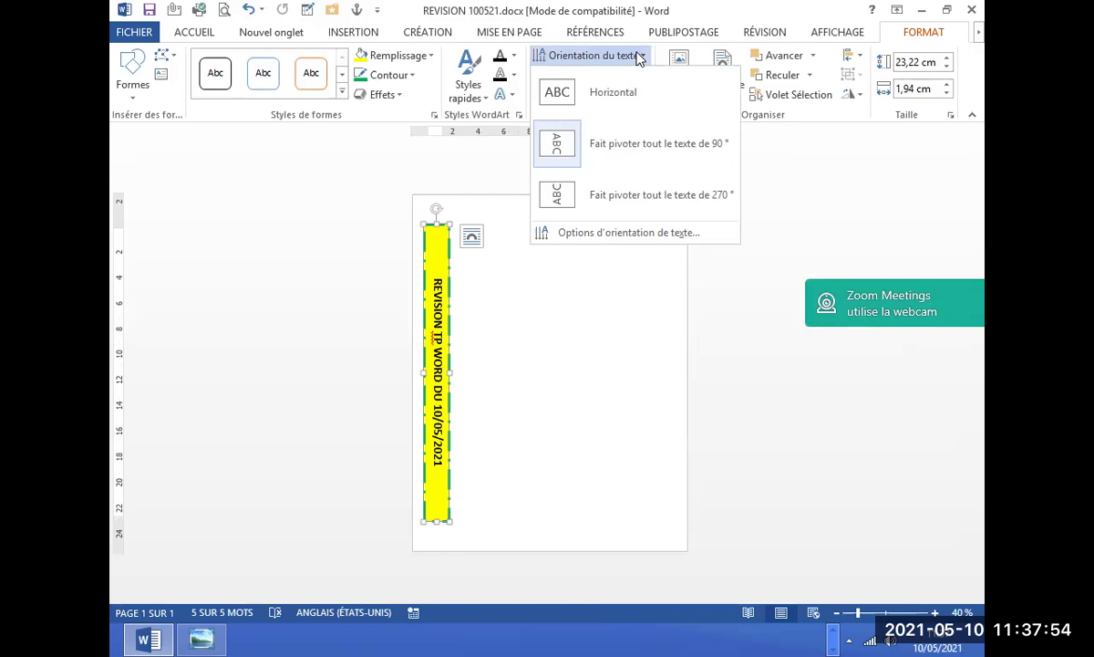
Centre the text in the yellow strip and rotate it 90° to read top to bottom.
click(630, 198)
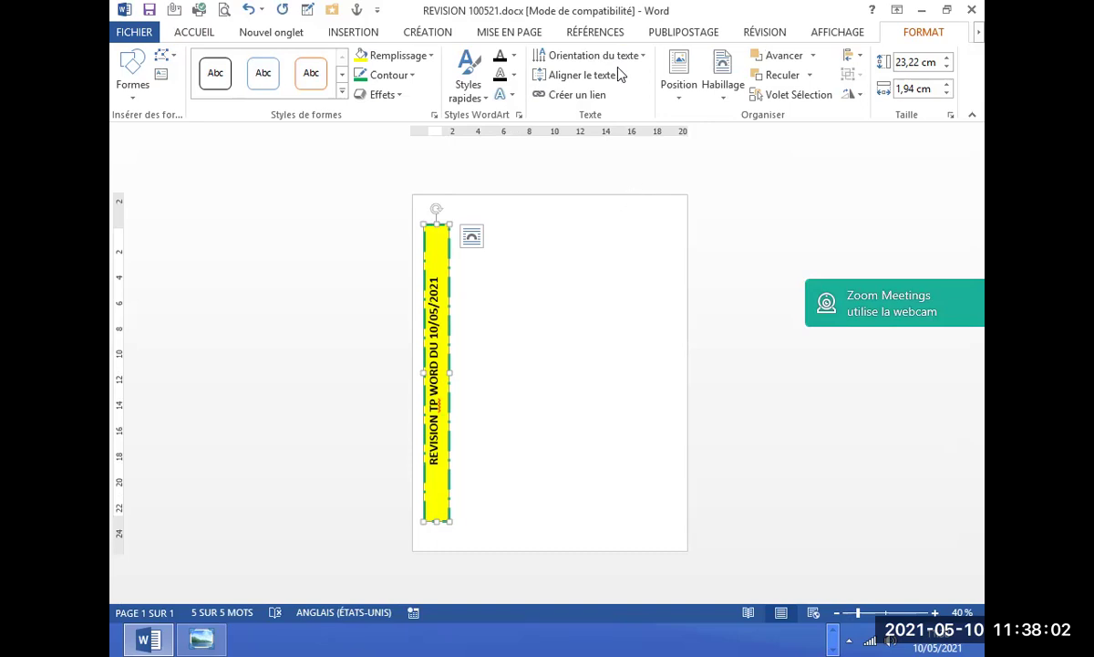
click(584, 74)
click(608, 164)
click(641, 57)
click(639, 143)
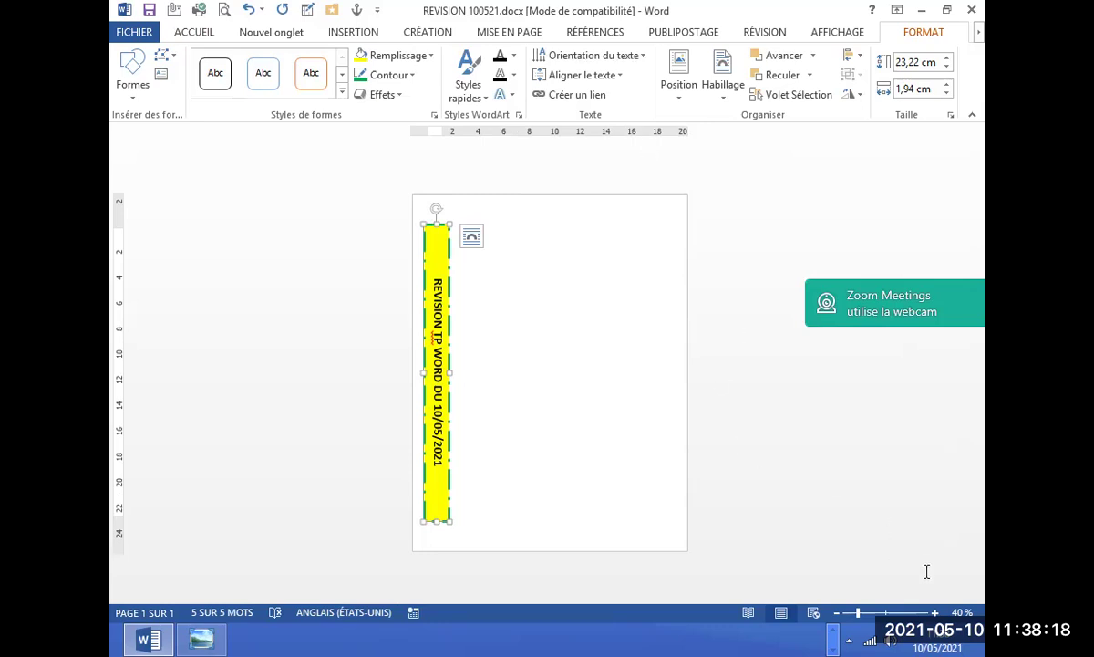
click(935, 612)
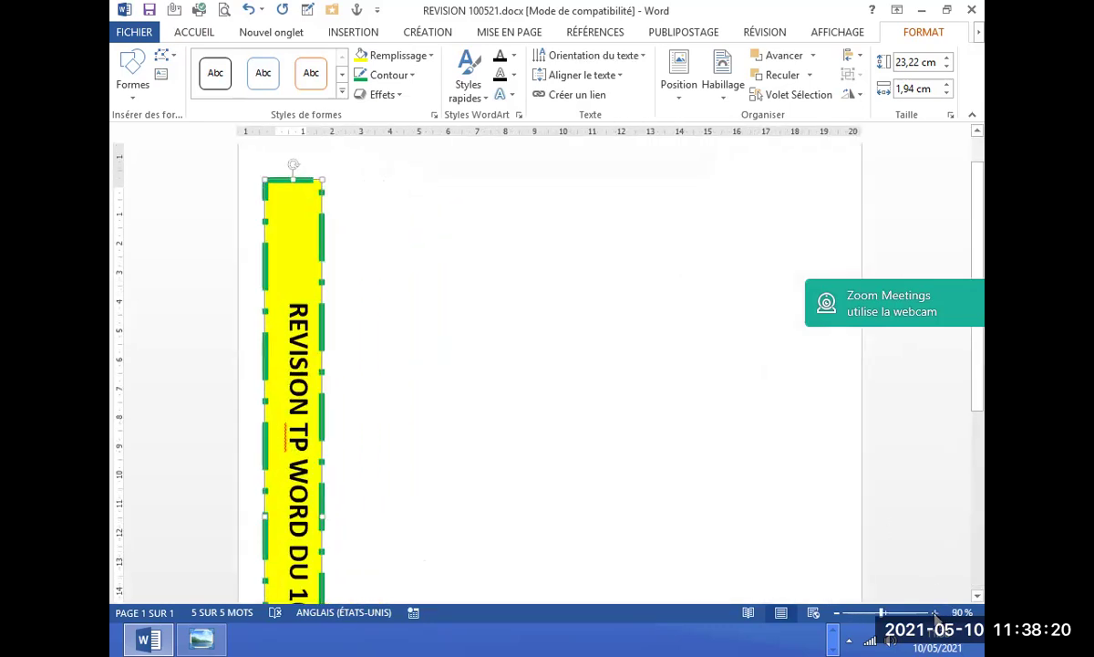
At 100% zoom, rotate the title 270° to read bottom to top, then reselect the box.
click(935, 612)
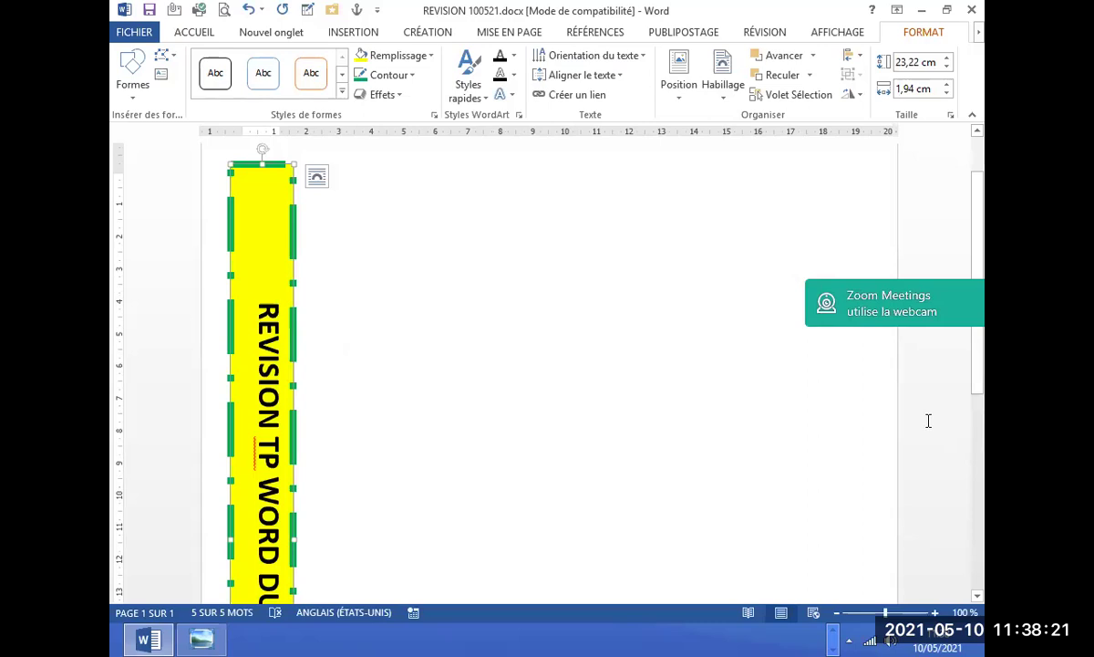
click(632, 59)
click(619, 203)
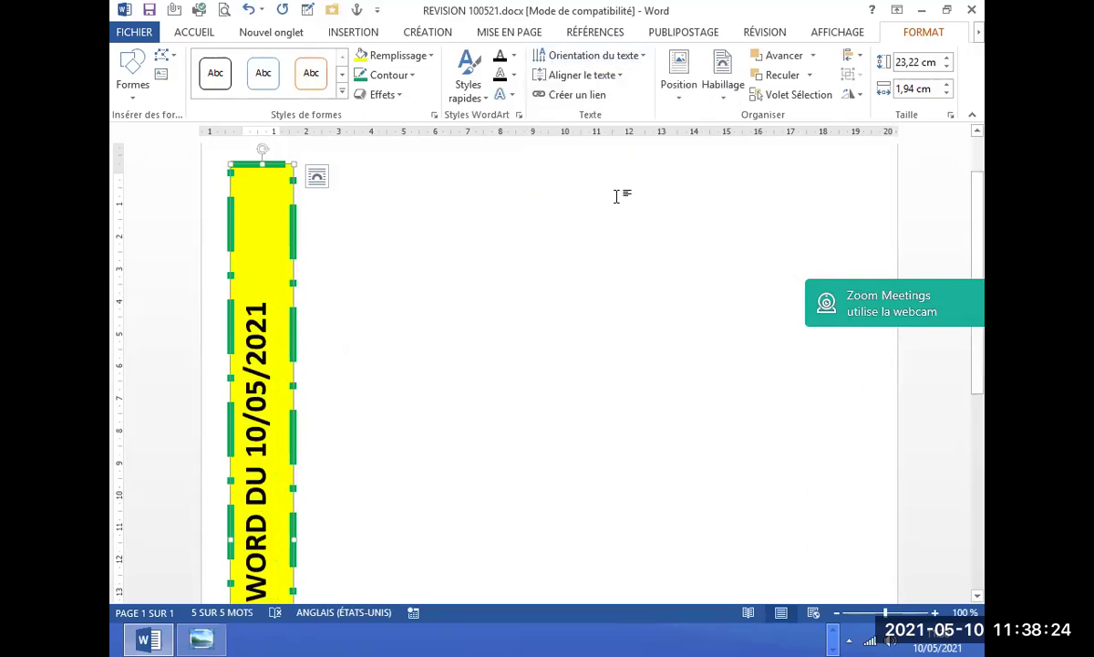
click(616, 196)
drag(980, 191, 980, 304)
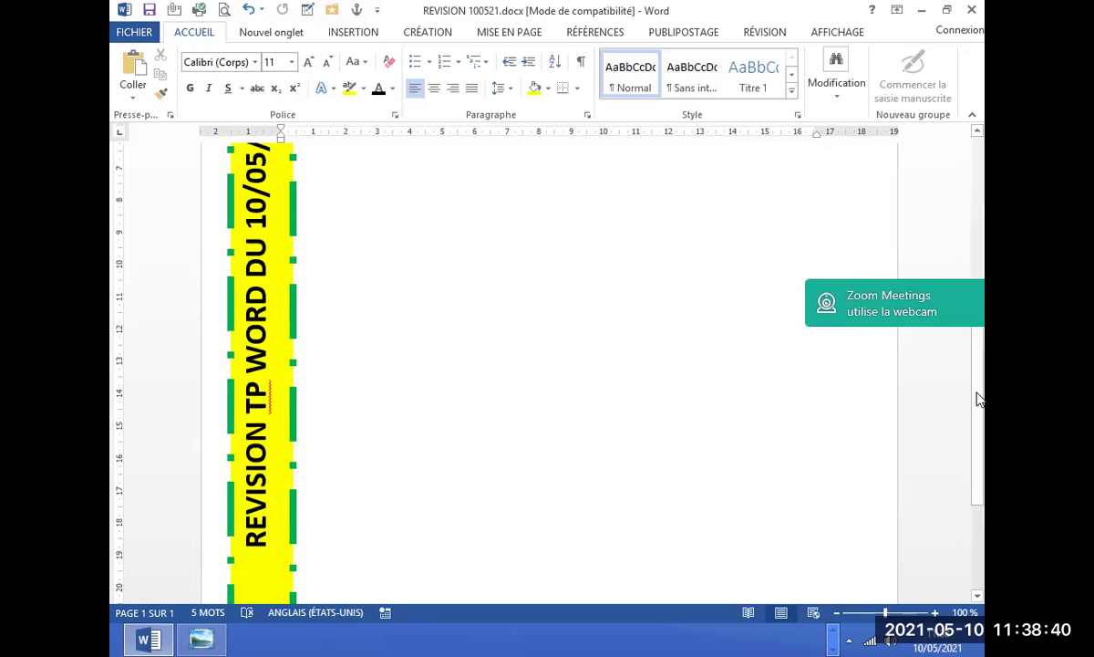
scroll(978, 398, up, 2)
scroll(979, 392, up, 2)
scroll(980, 389, up, 1)
mouse_move(978, 388)
mouse_down()
mouse_move(979, 345)
mouse_move(978, 453)
mouse_up()
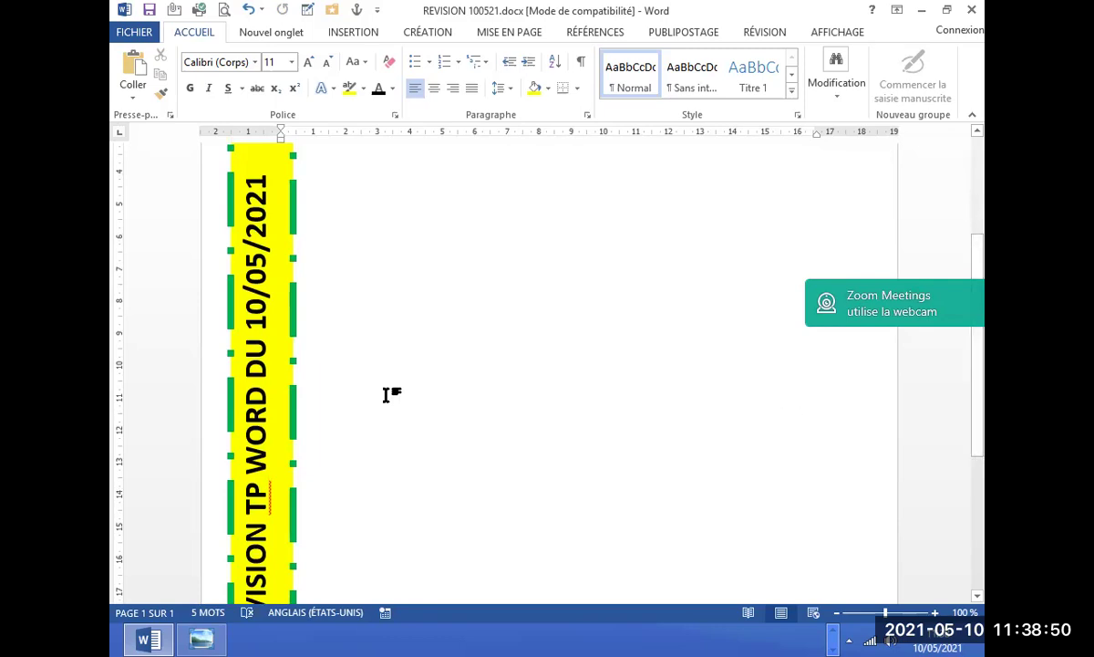
click(284, 399)
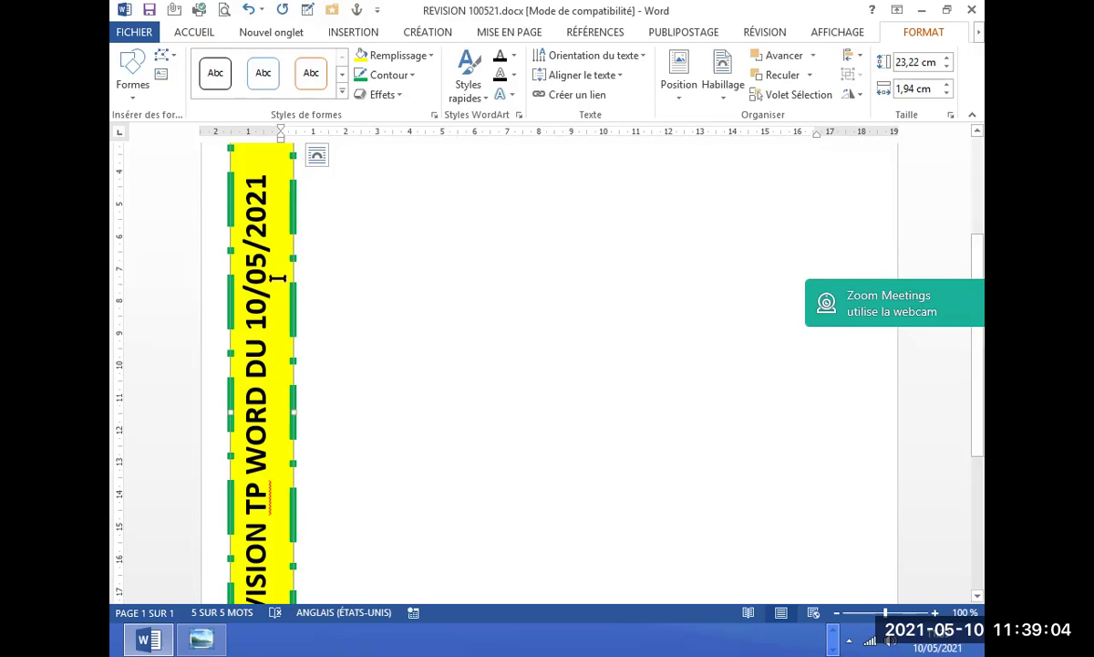
Copy and paste the yellow date box, discard the misplaced copy, and place a duplicate beside the original.
right_click(294, 402)
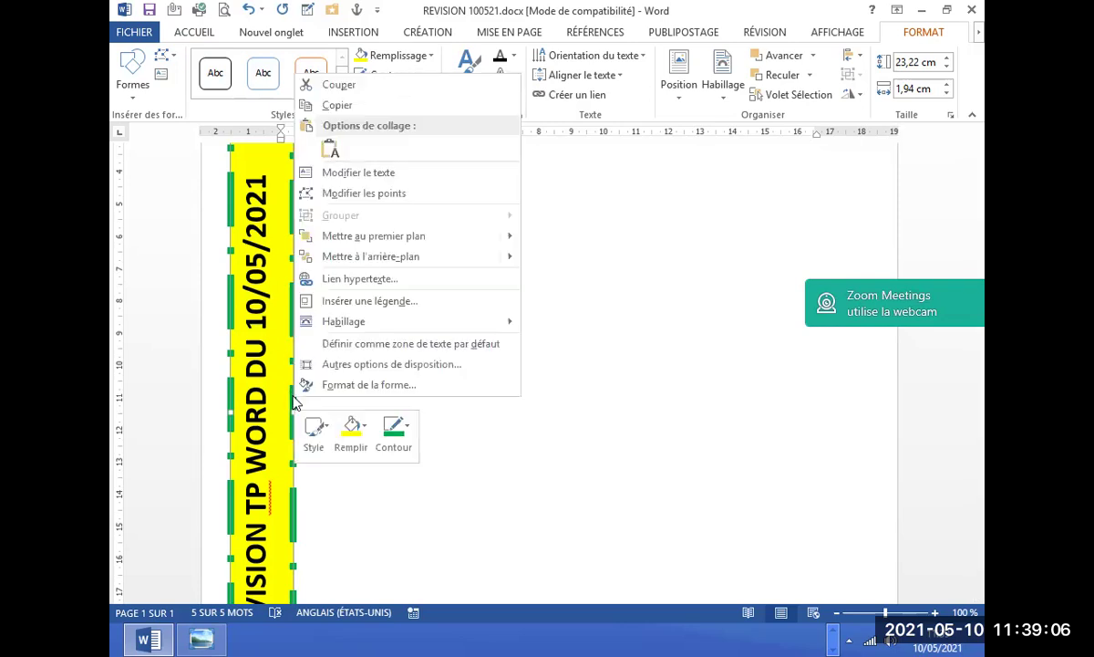
click(342, 105)
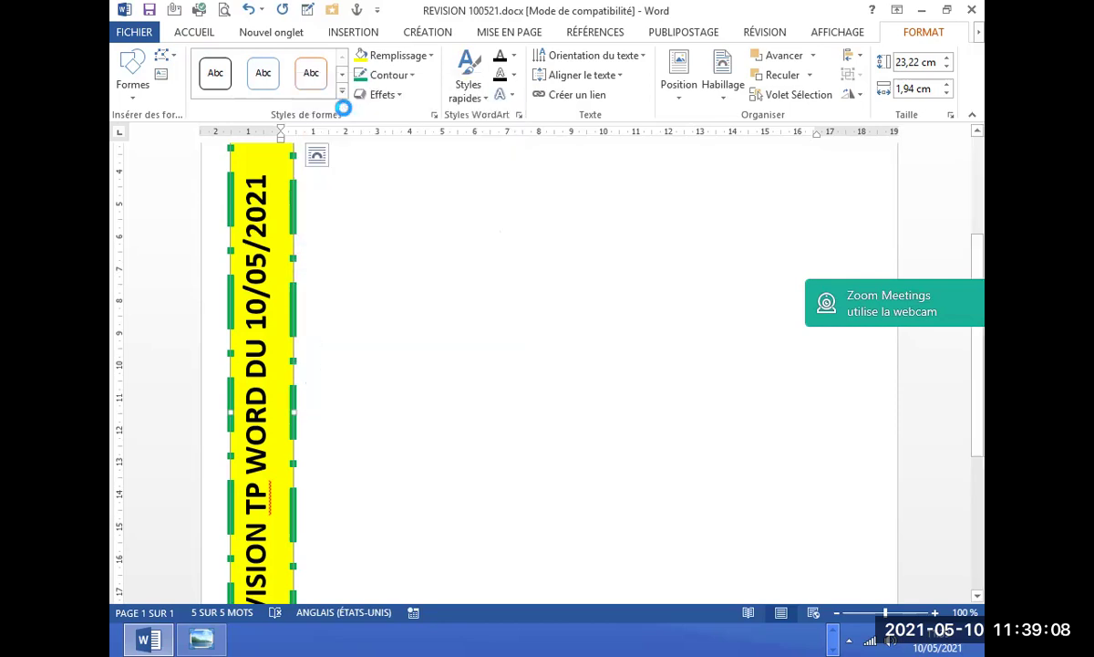
click(460, 362)
right_click(460, 369)
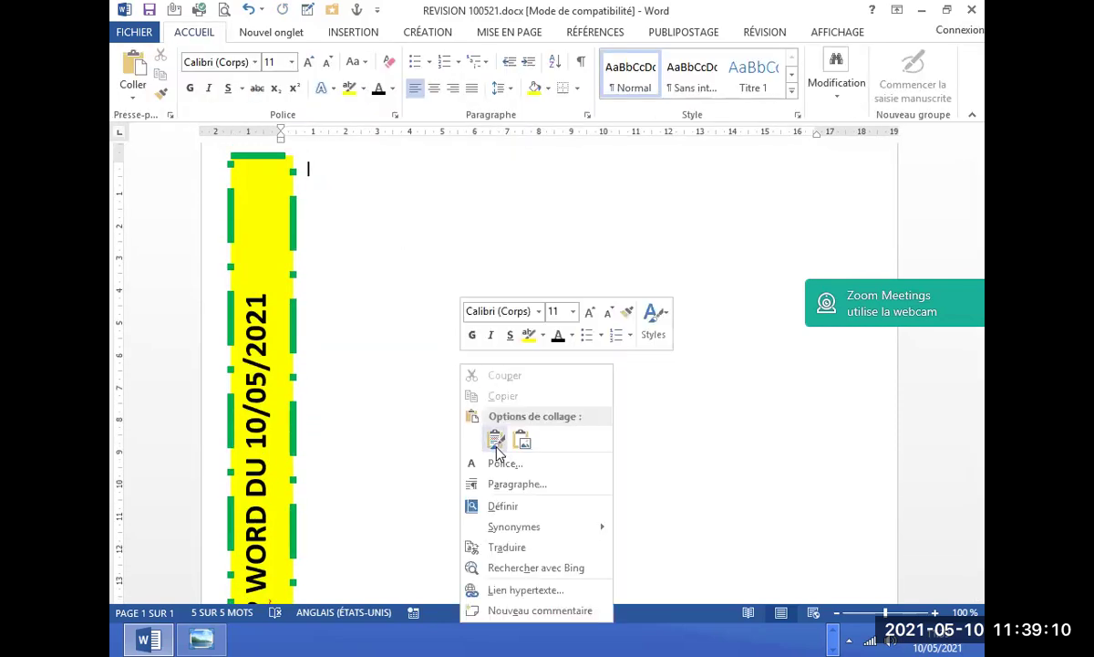
click(496, 442)
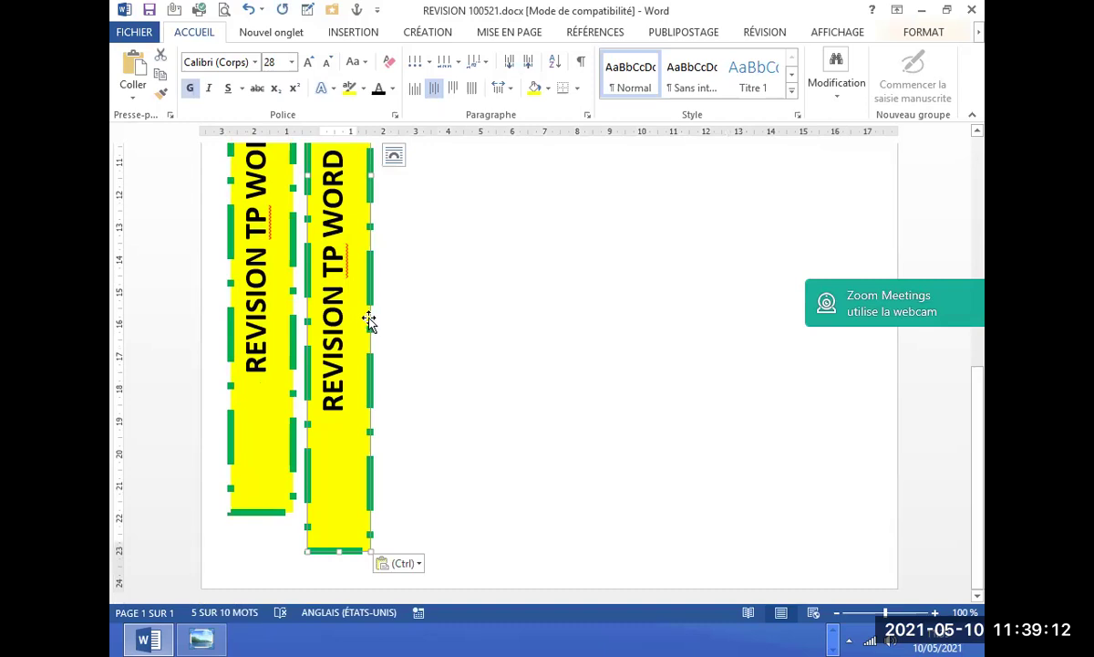
drag(368, 320, 411, 290)
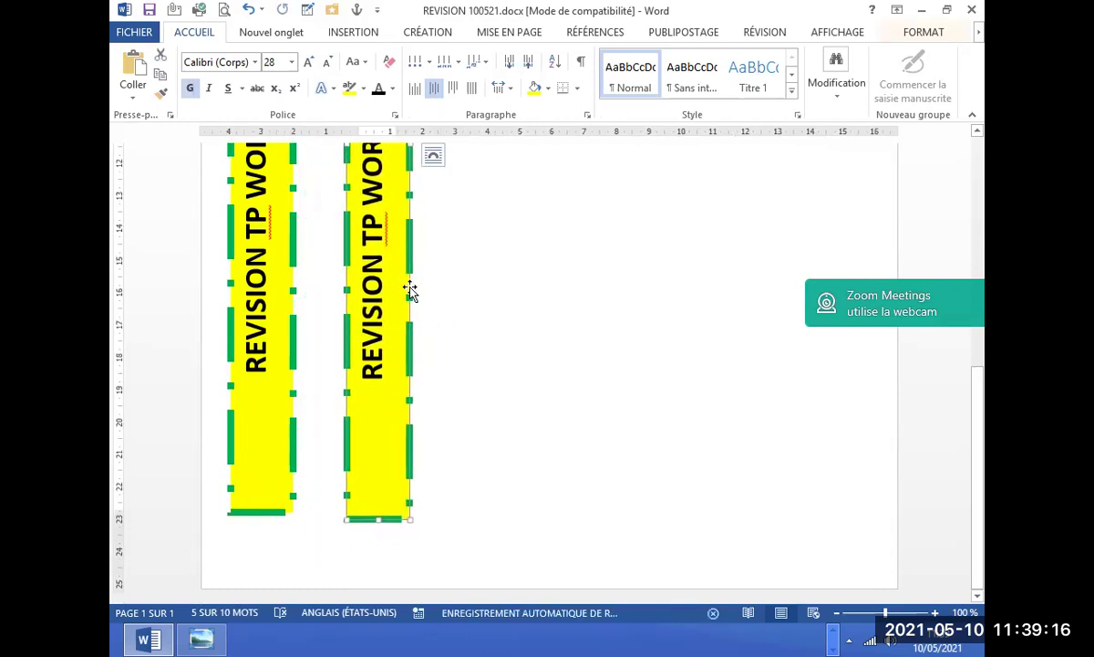
key(Delete)
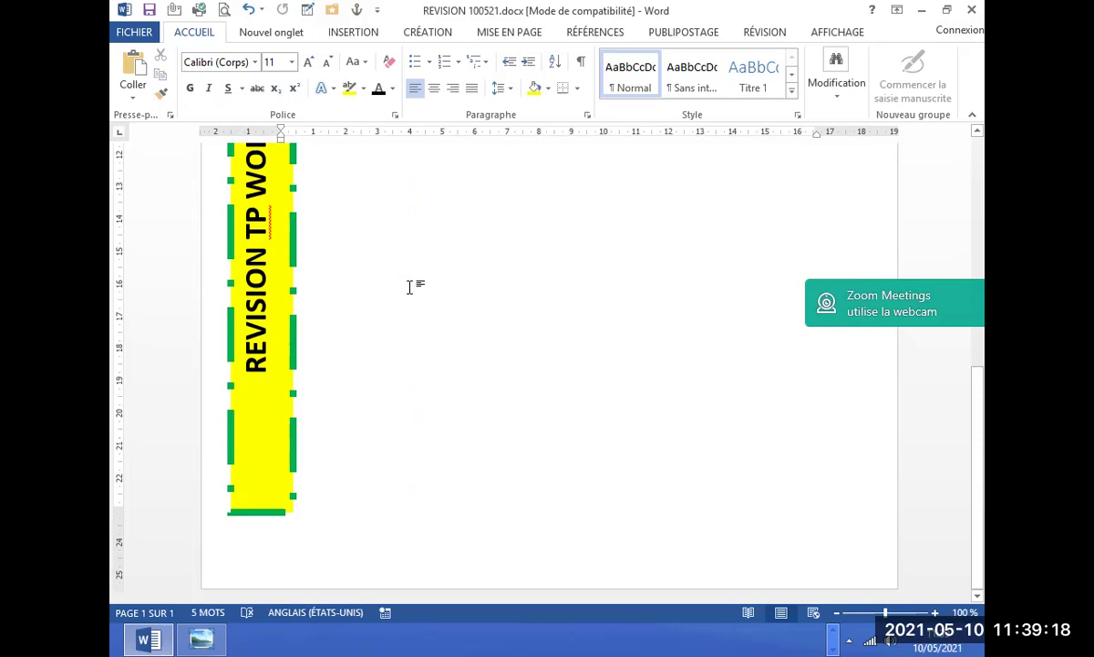
click(293, 294)
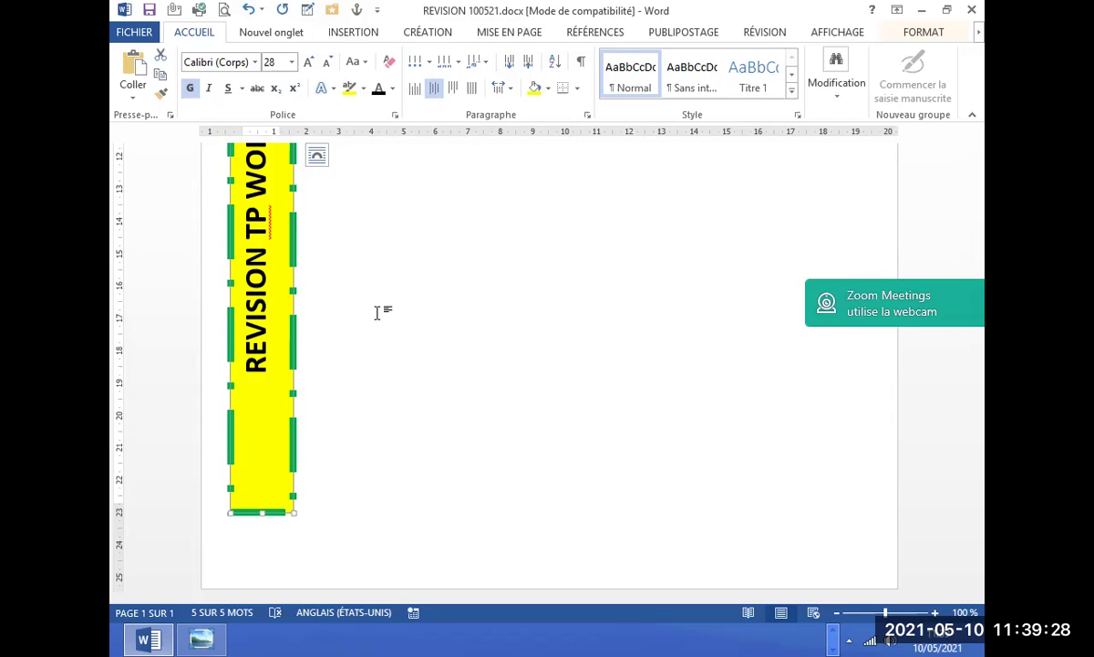
key(ctrl+v)
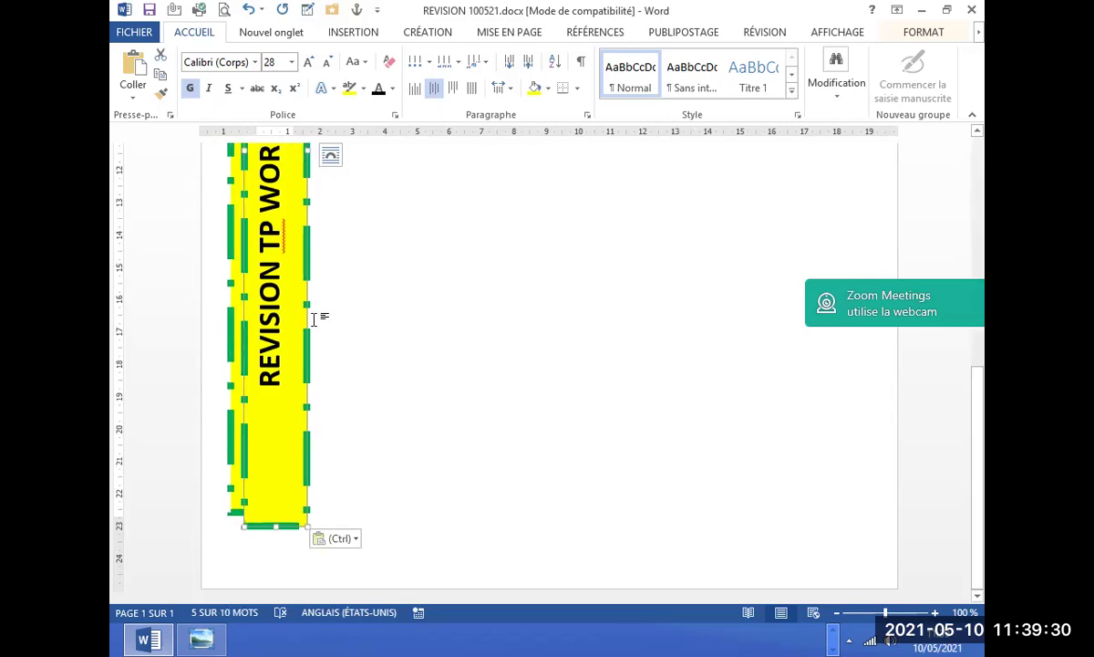
drag(308, 321, 425, 322)
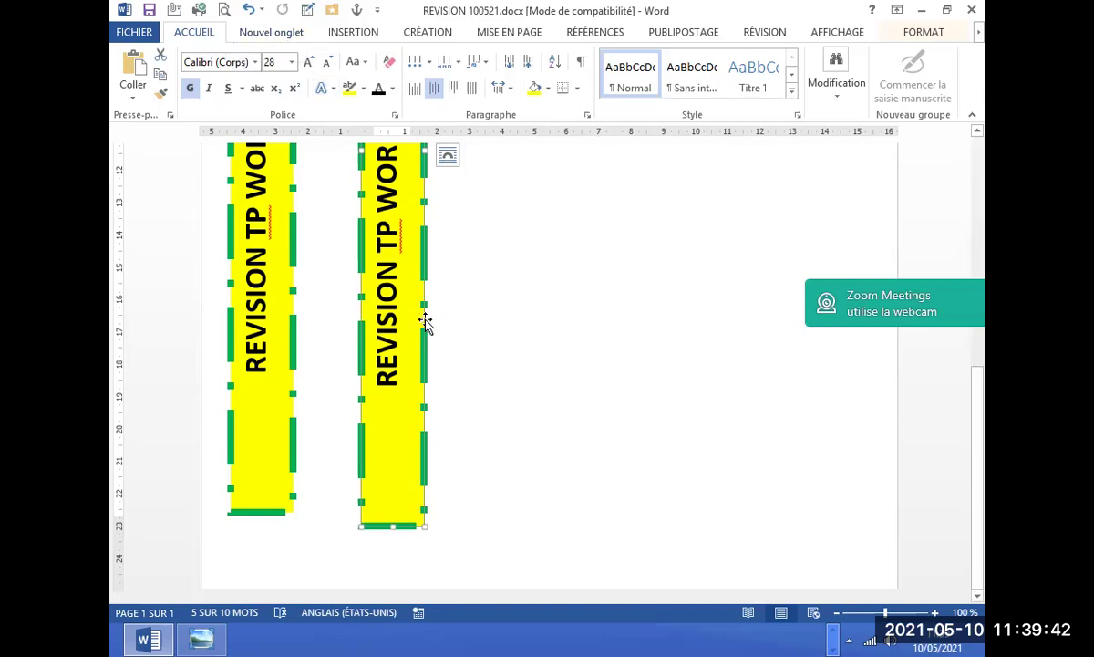
click(509, 35)
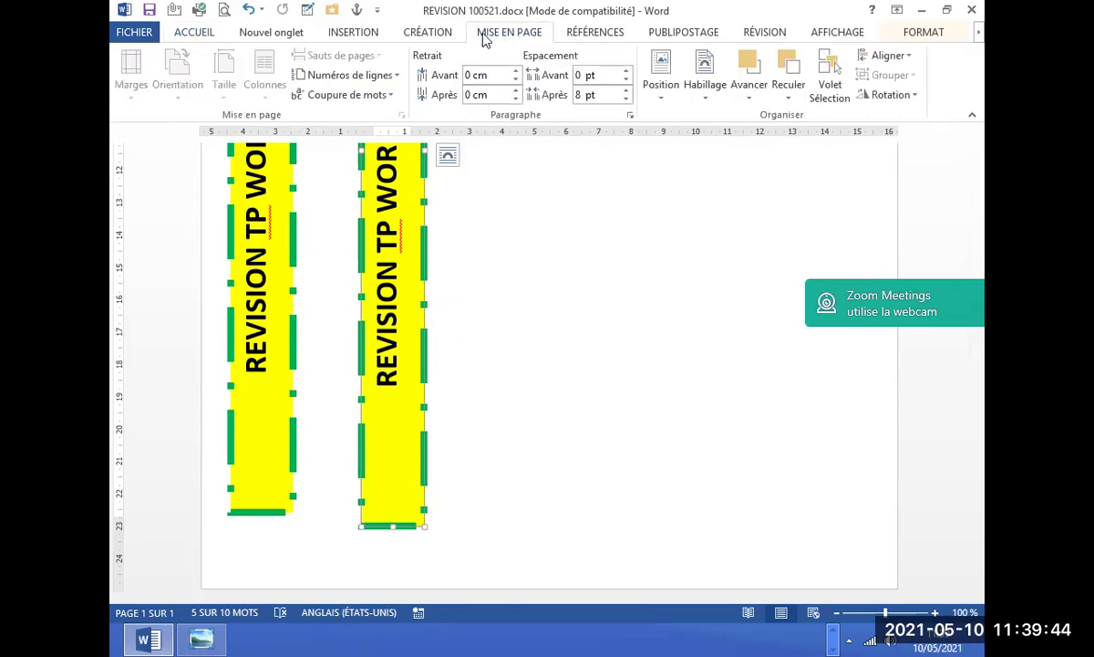
click(406, 37)
click(363, 37)
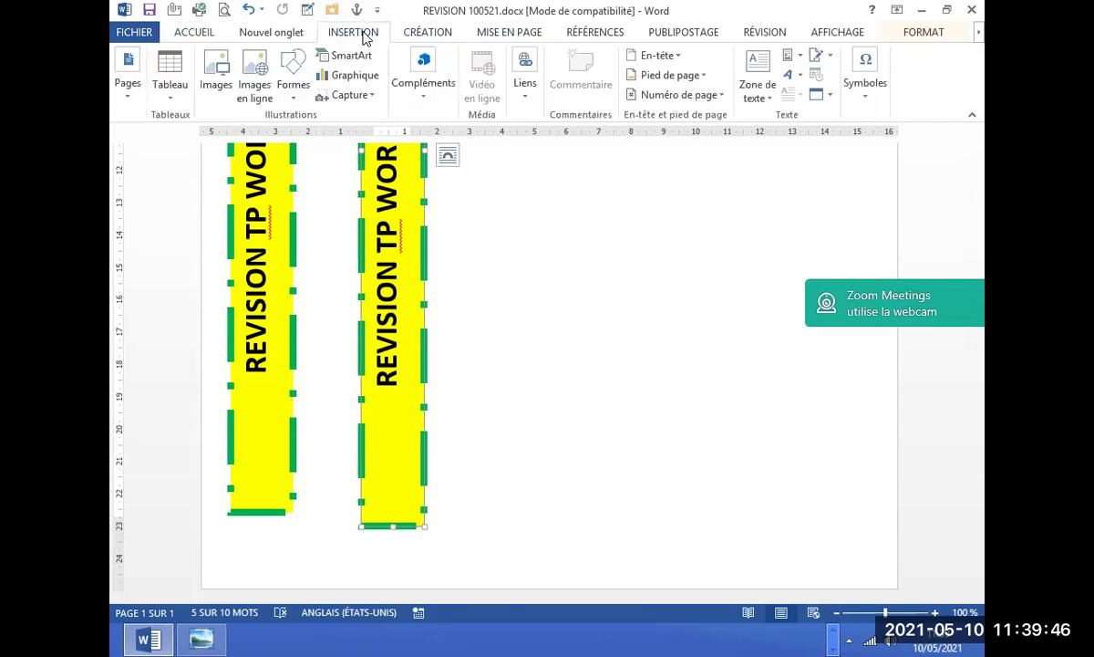
click(277, 41)
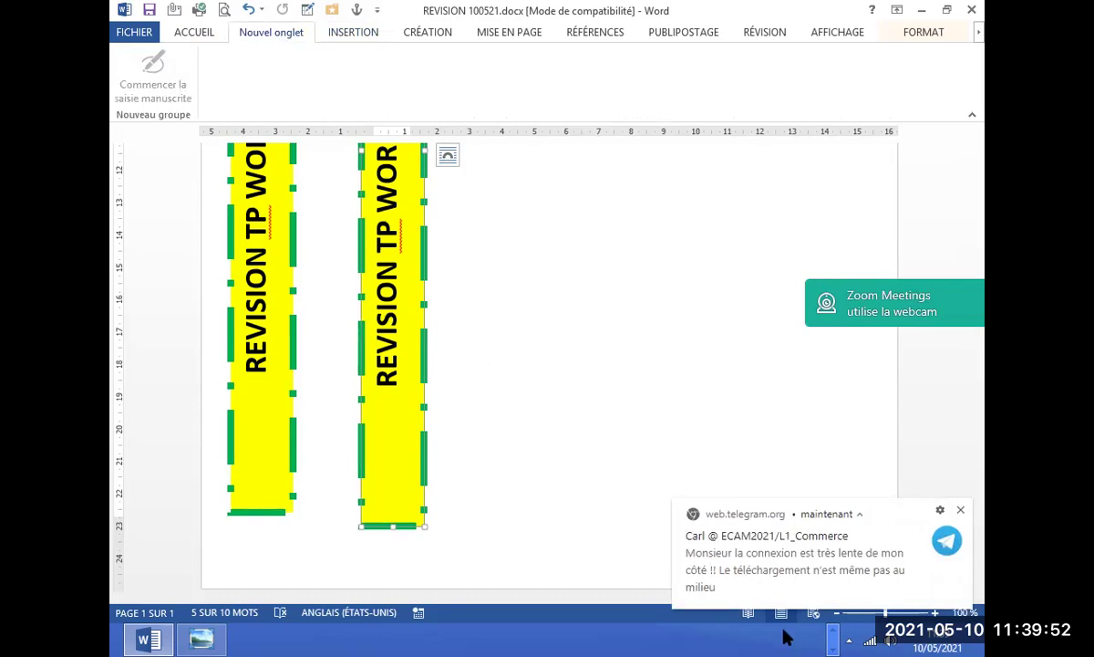
click(962, 510)
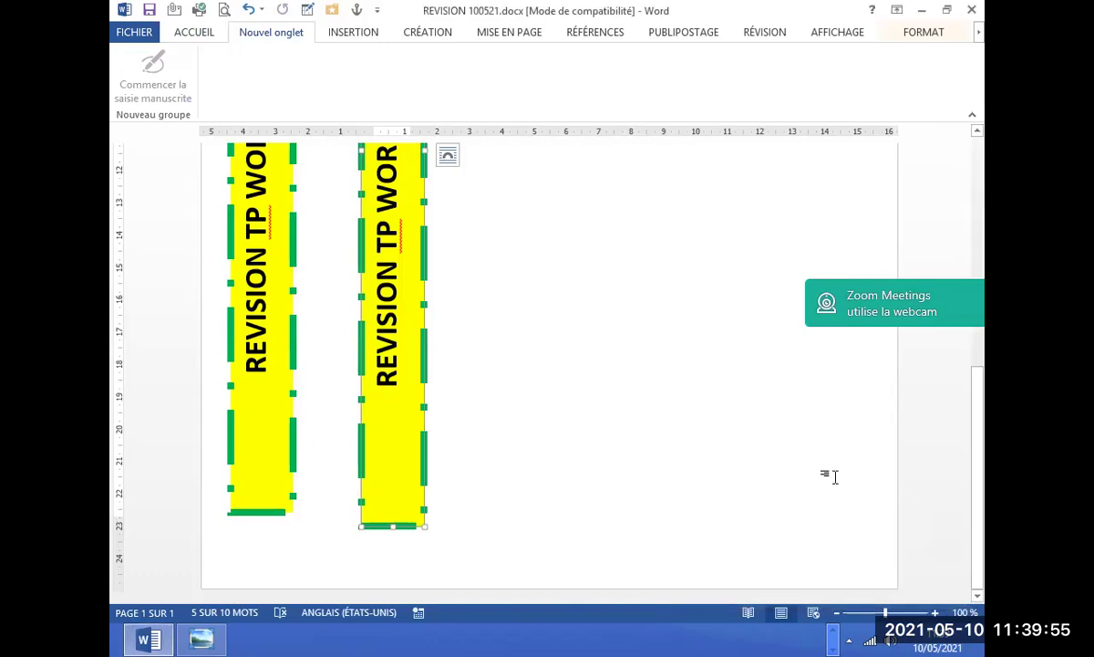
click(195, 33)
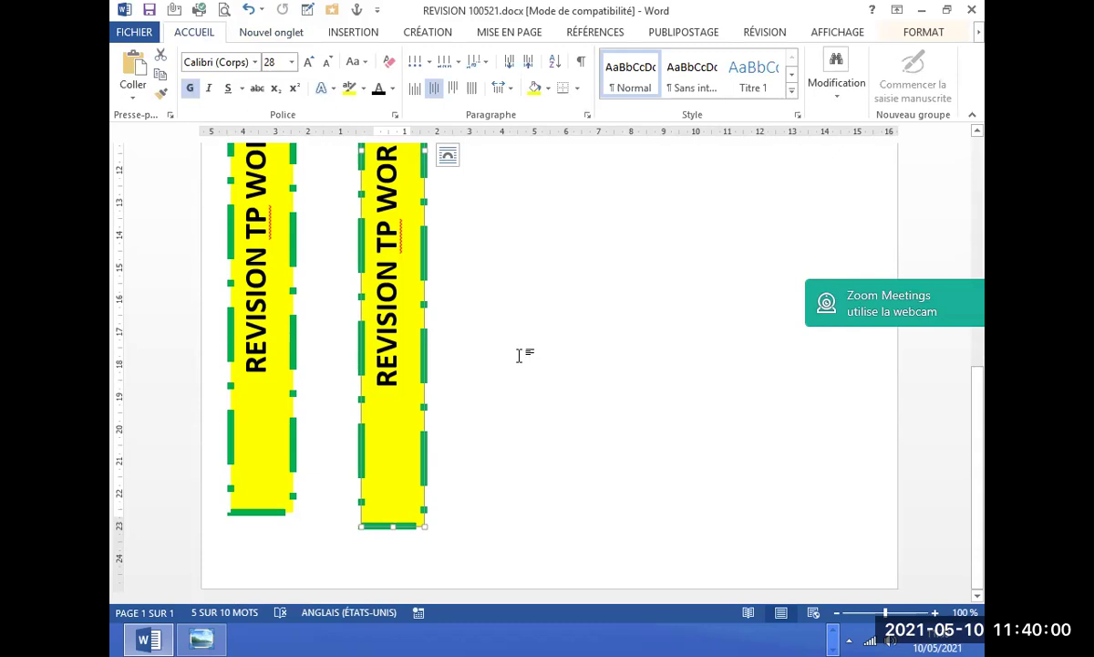
Move the second yellow date box to the right and higher up the page.
click(493, 333)
click(423, 318)
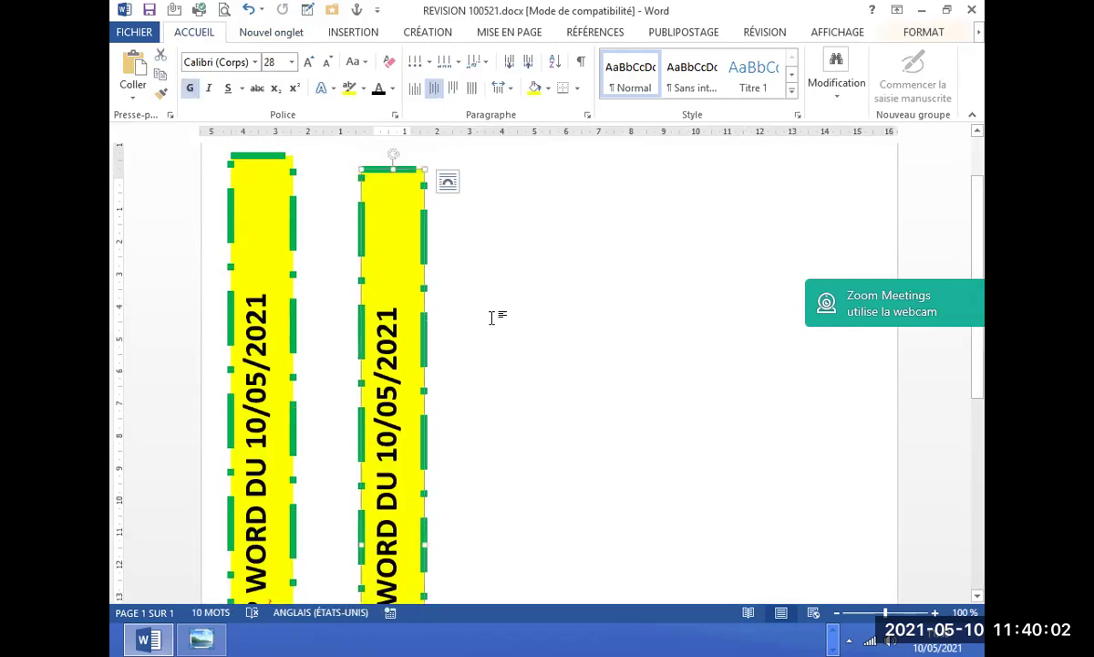
scroll(505, 325, up, 2)
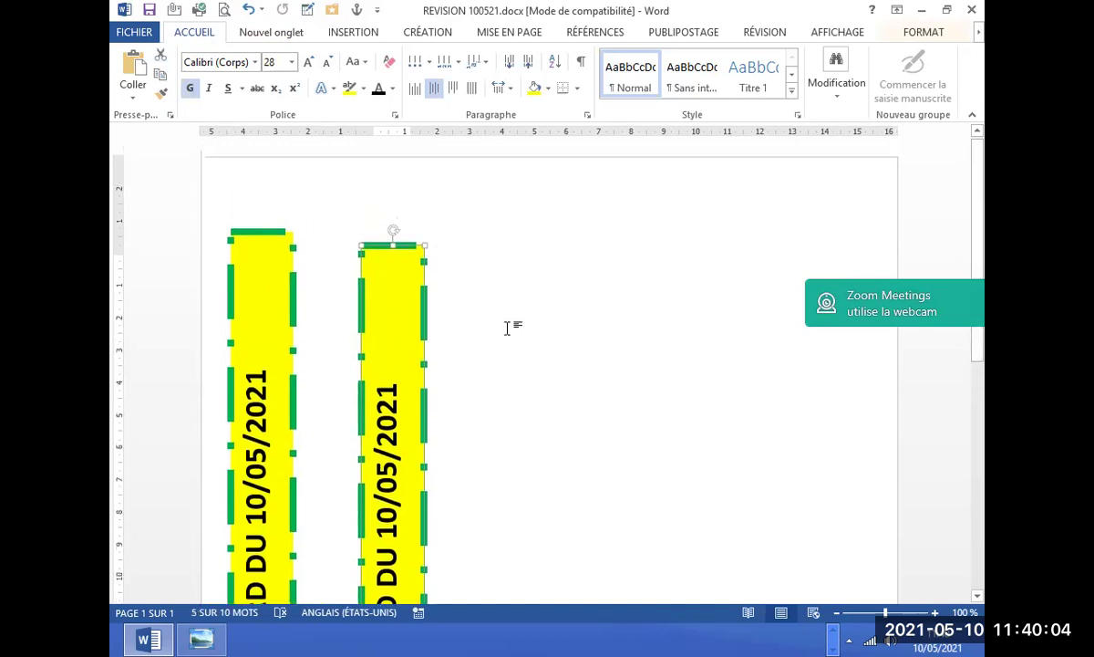
mouse_move(422, 355)
mouse_down()
mouse_move(541, 309)
mouse_move(525, 289)
mouse_up()
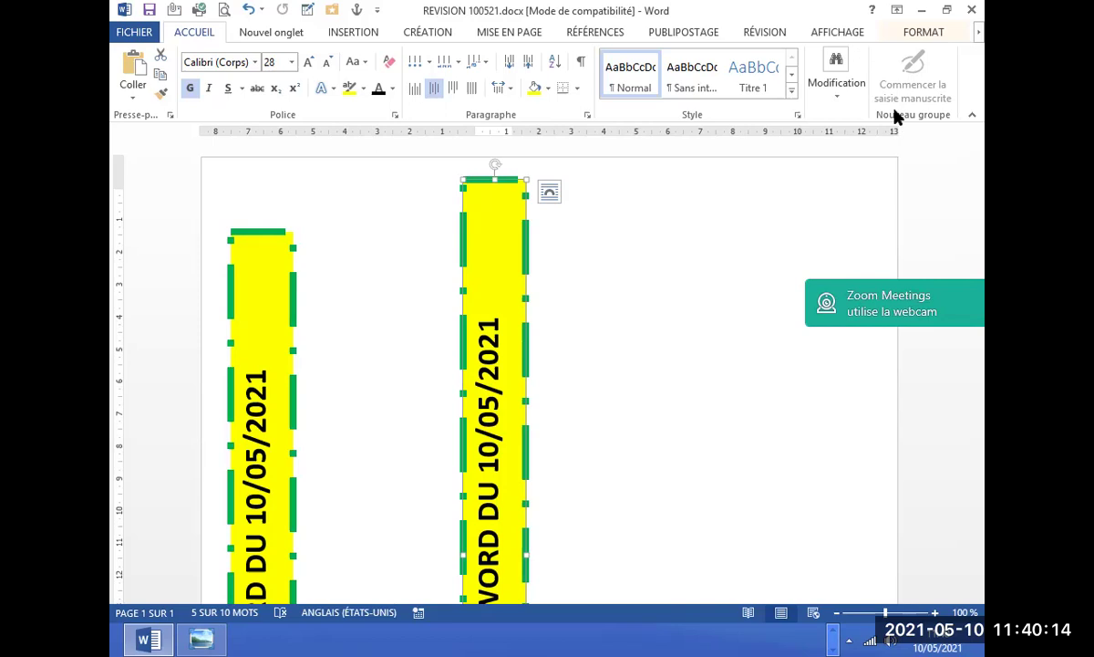
Bring up the Orientation du texte options for the selected box.
key(alt+w)
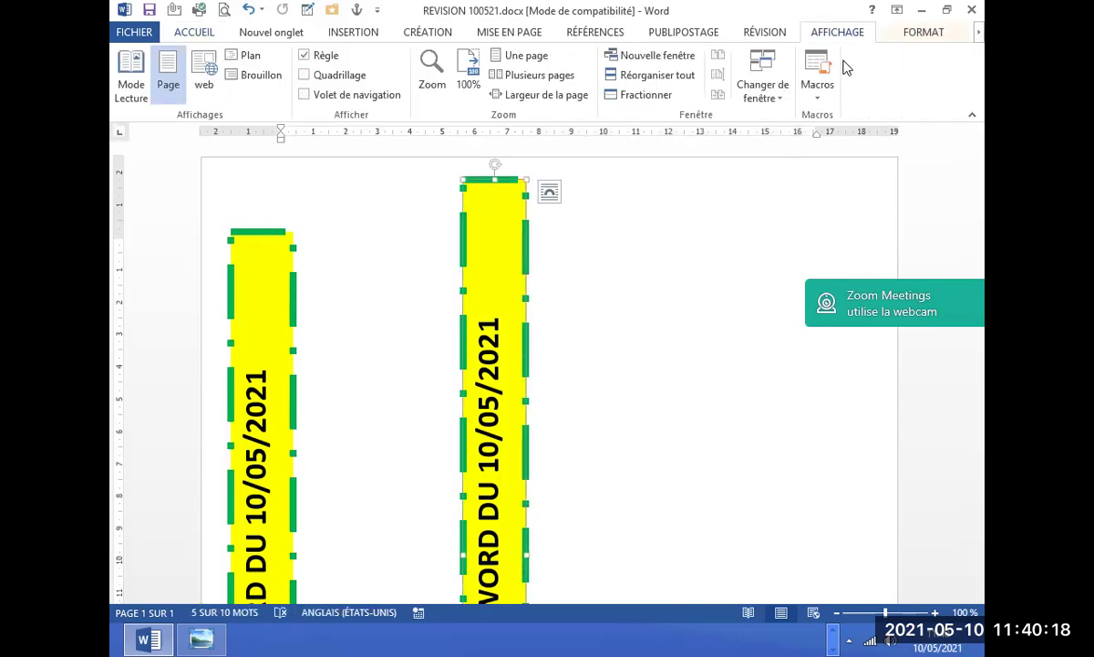
click(912, 33)
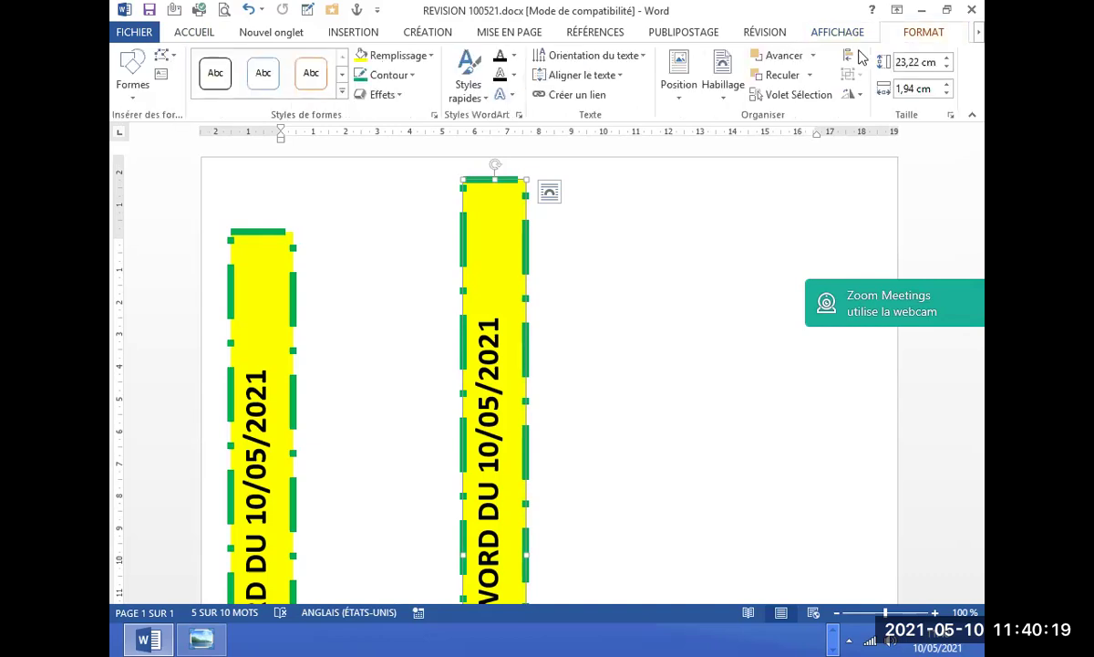
click(642, 55)
Make the second box's text run horizontally and shorten the box to fit its text.
click(618, 108)
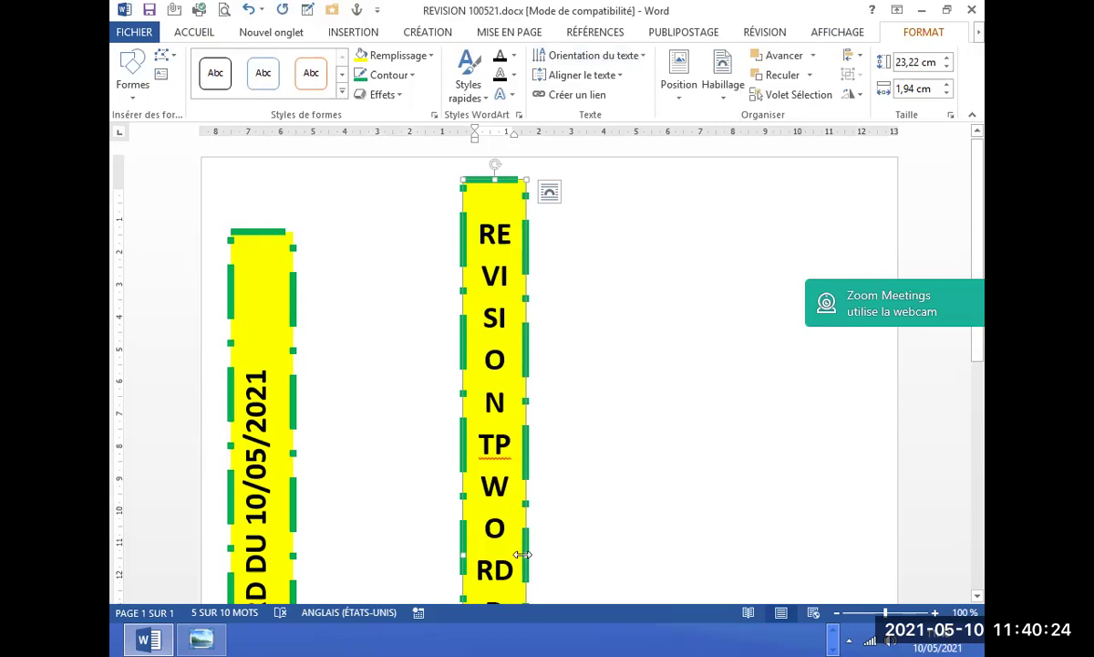
drag(533, 553, 762, 518)
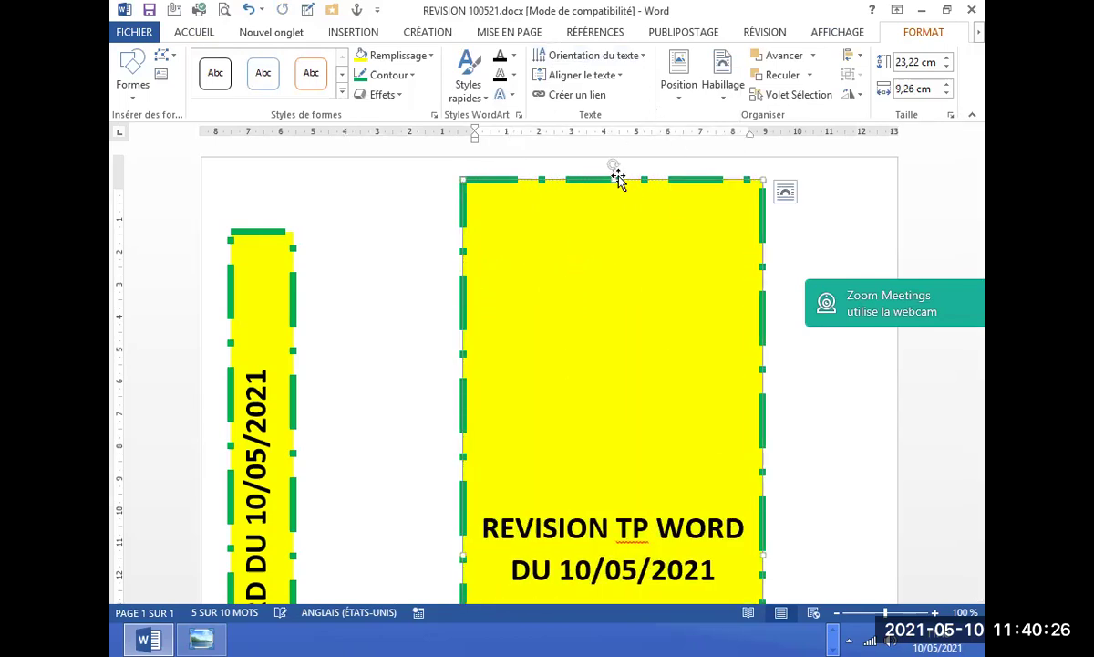
scroll(612, 181, down, 1)
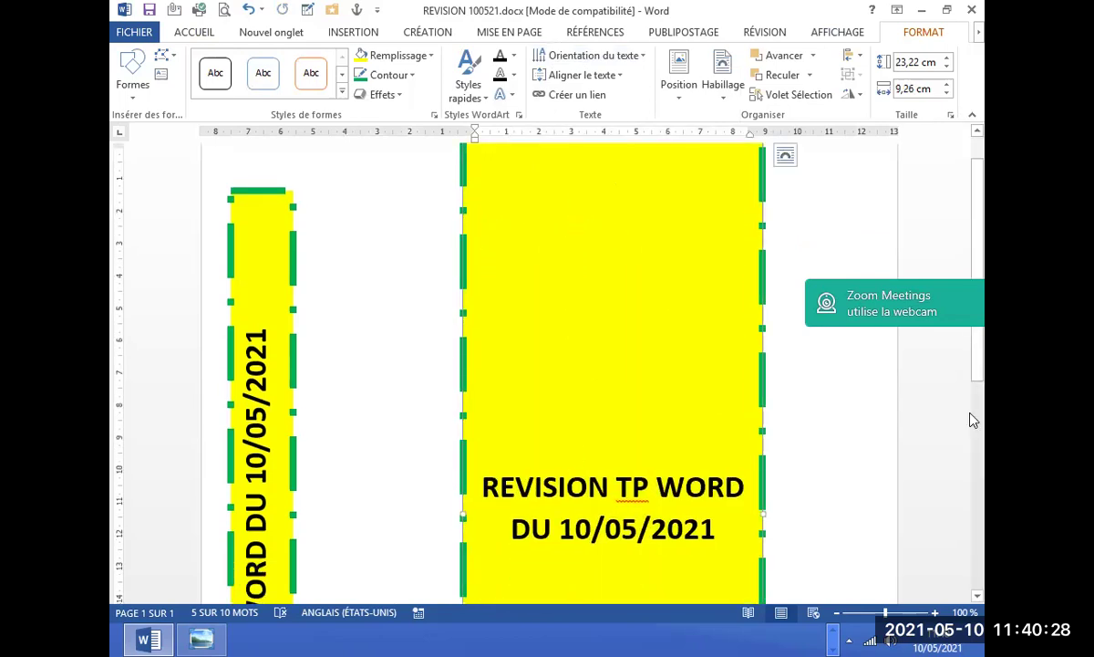
drag(977, 377, 979, 588)
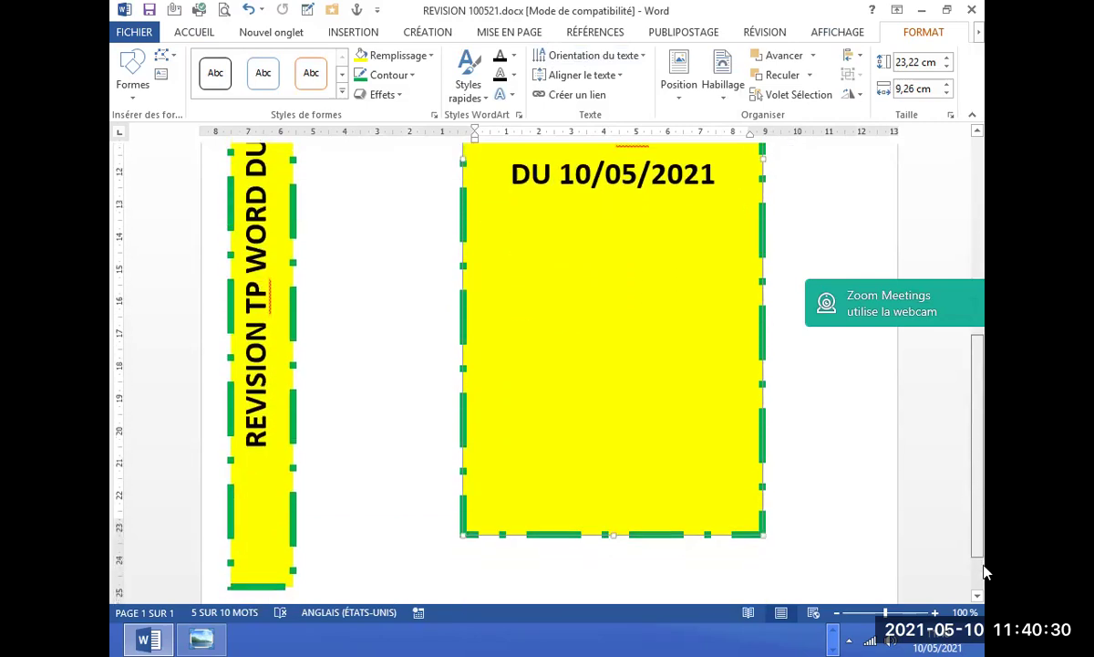
drag(614, 484, 623, 140)
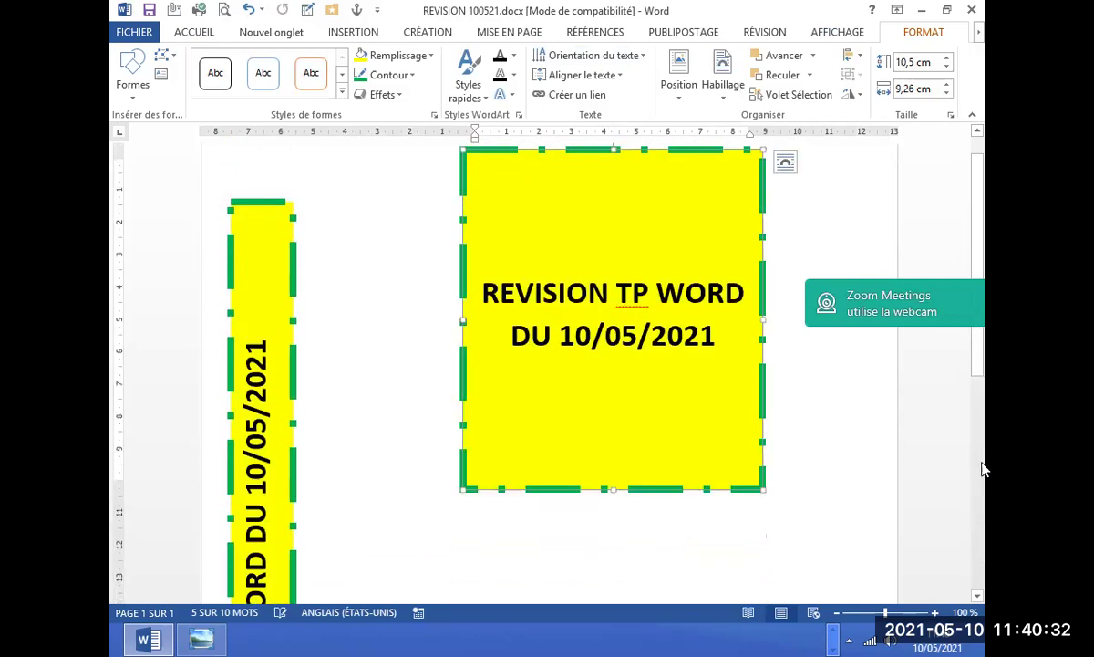
scroll(979, 371, up, 1)
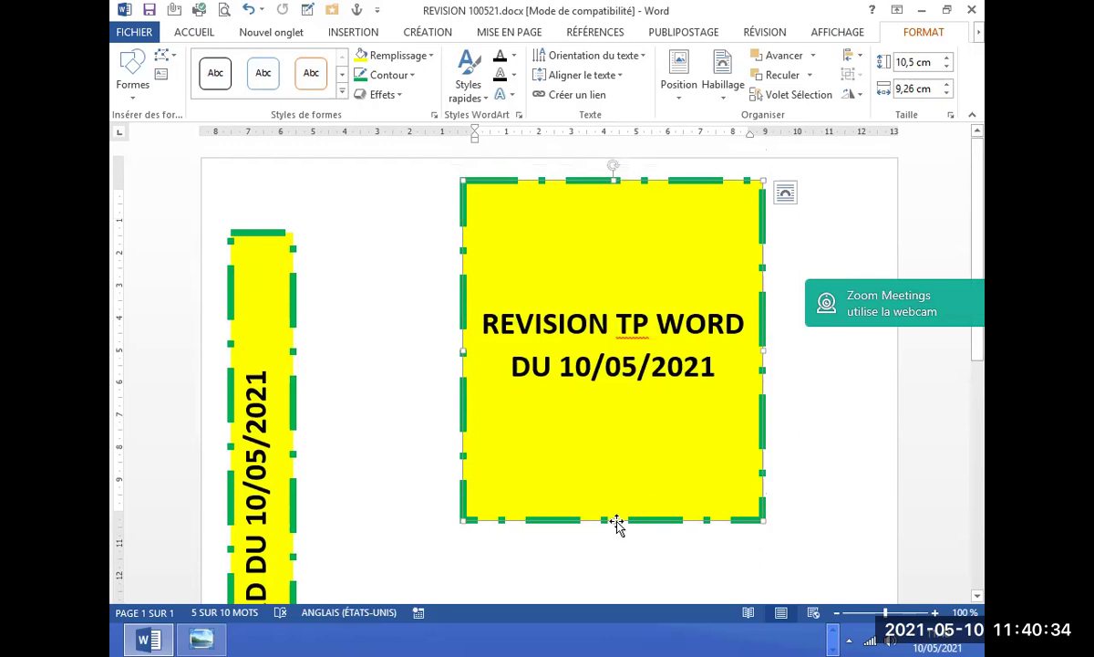
drag(610, 520, 626, 352)
Move the vertical date box lower and select the banner's DU 10/05/2021 text.
click(258, 242)
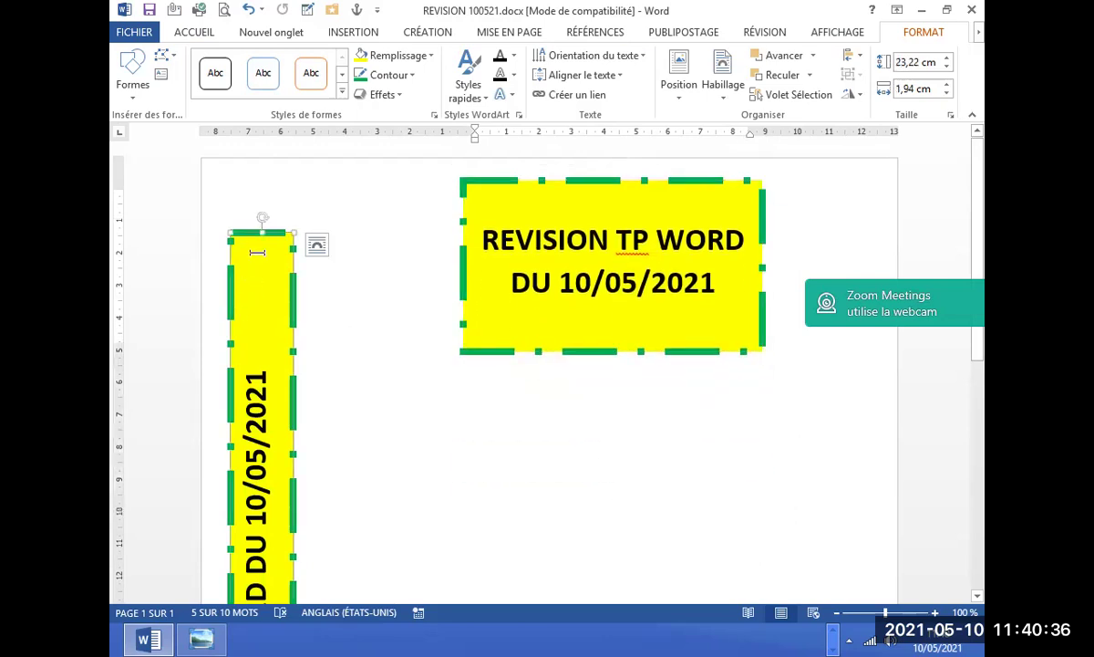
drag(261, 239, 262, 402)
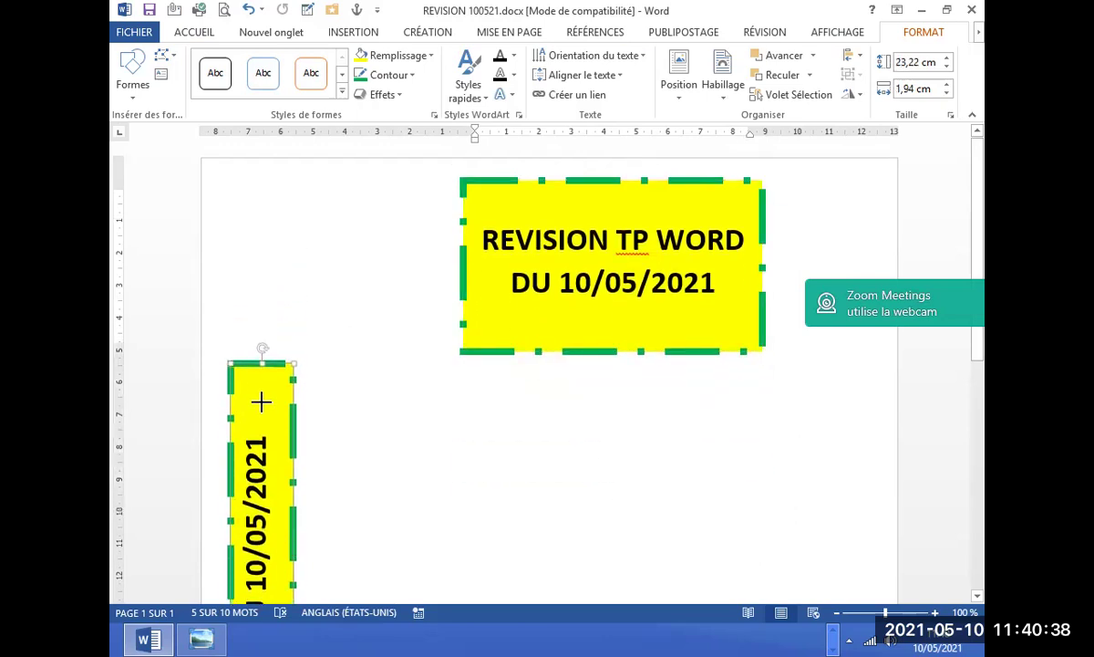
click(591, 275)
mouse_move(464, 219)
mouse_down()
mouse_move(464, 205)
mouse_move(239, 191)
mouse_up()
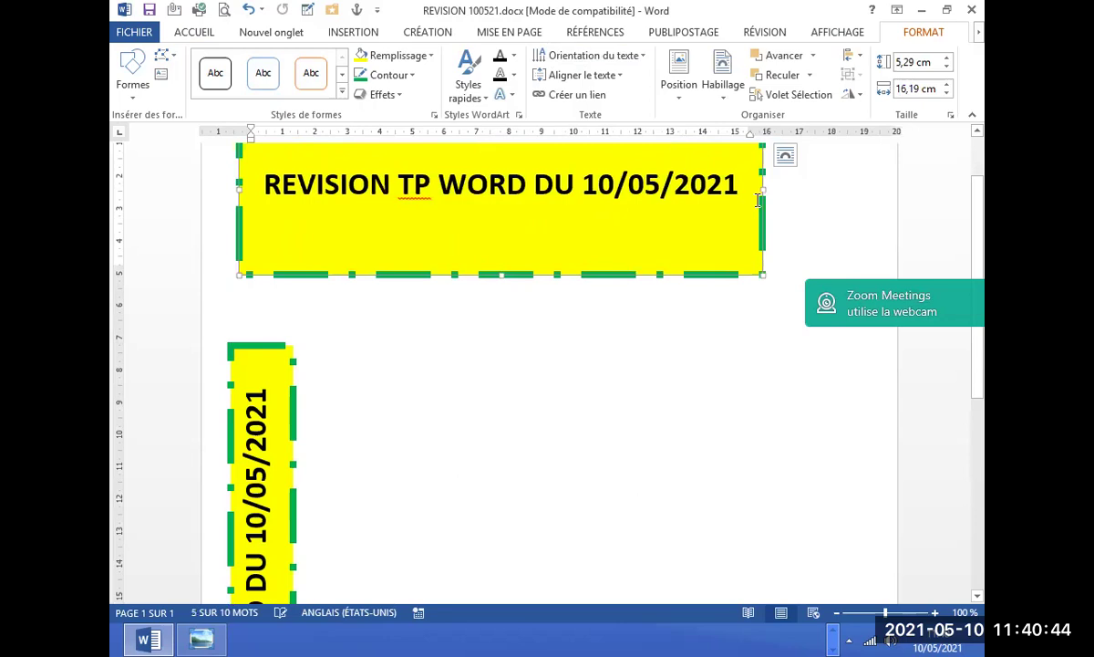
Stretch the banner to 19,58 cm wide and one line high, and nudge it upward.
drag(762, 199, 872, 191)
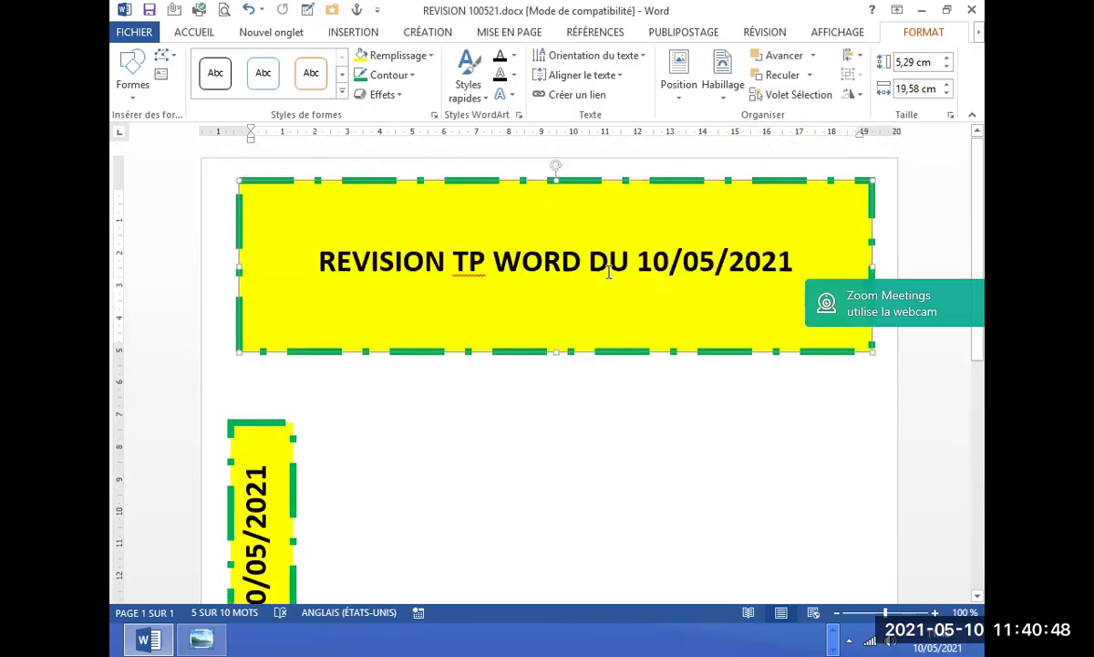
scroll(916, 182, up, 2)
drag(558, 351, 574, 254)
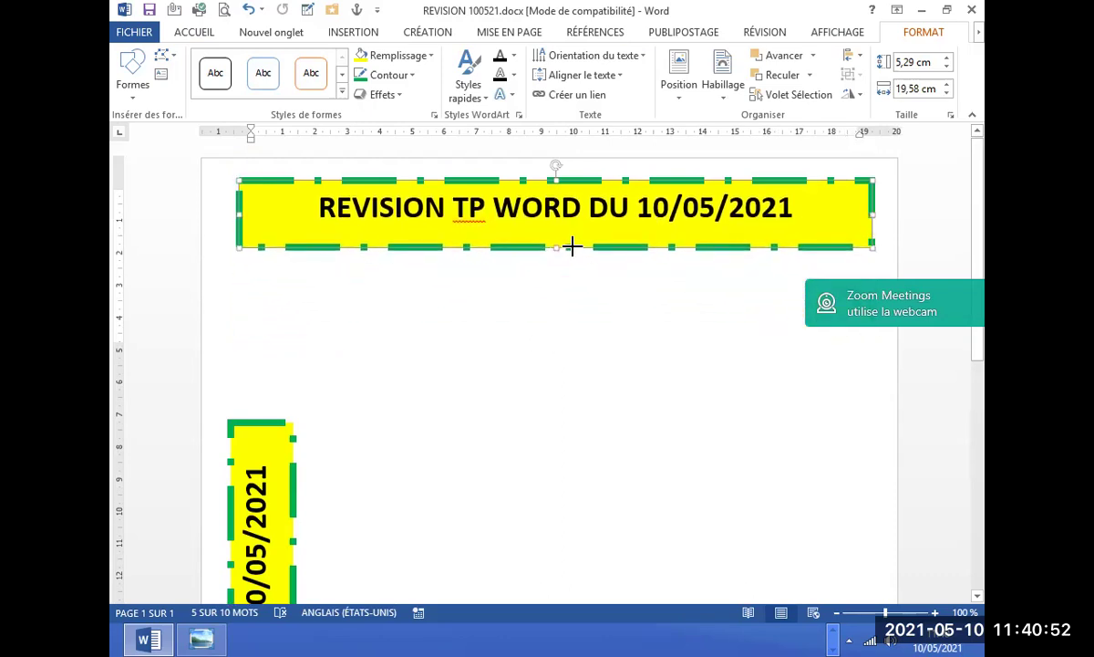
click(693, 292)
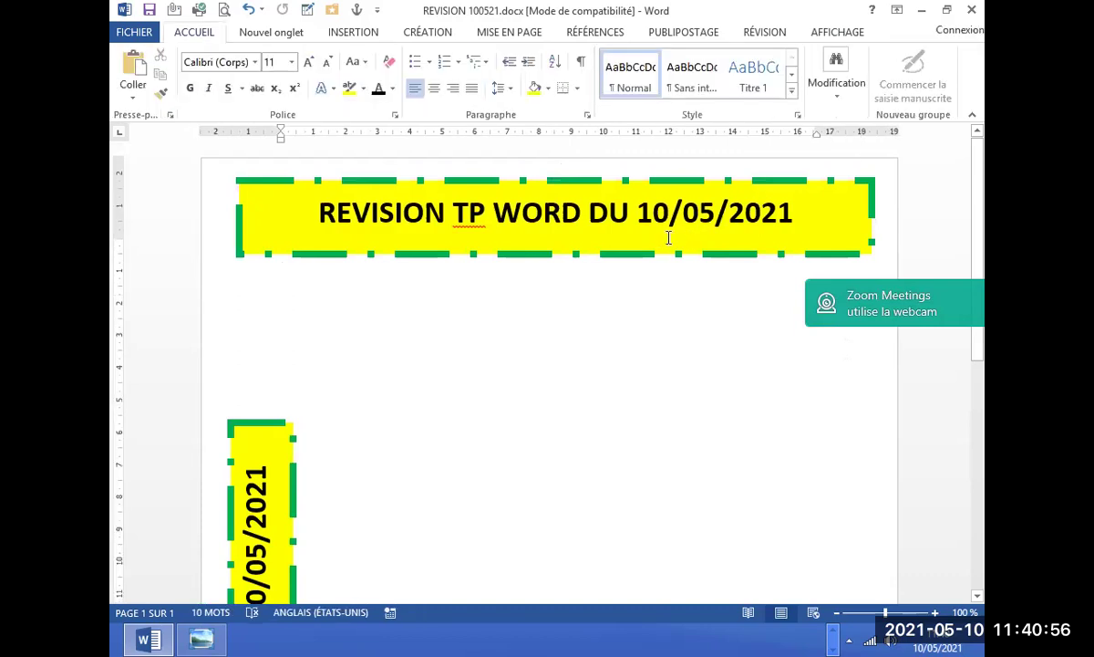
click(597, 255)
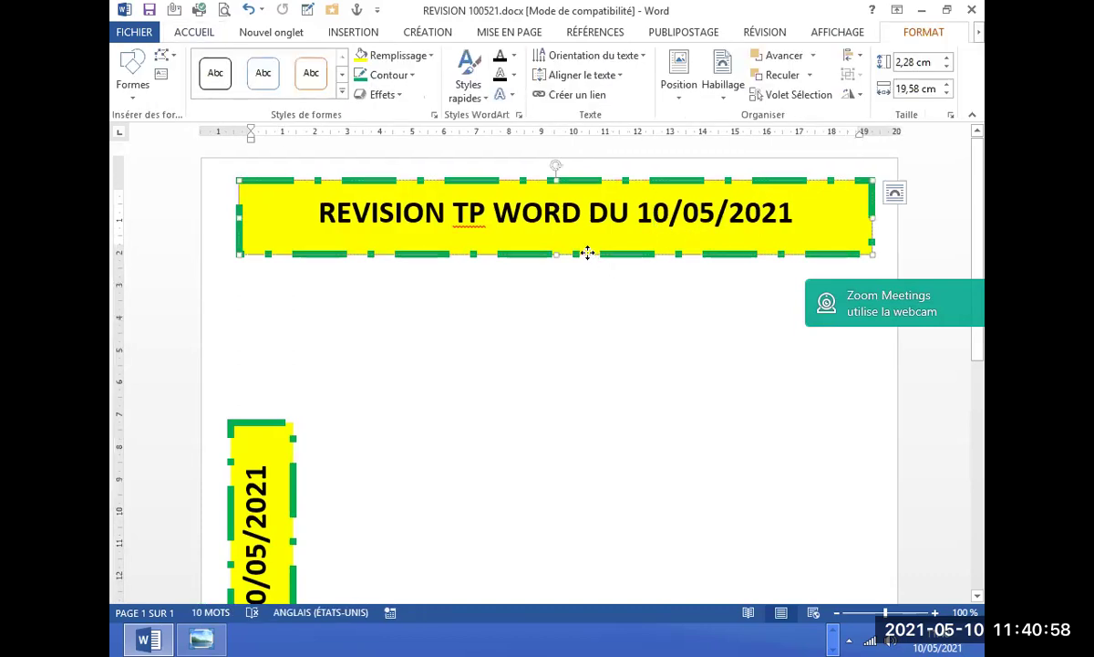
drag(587, 253, 589, 266)
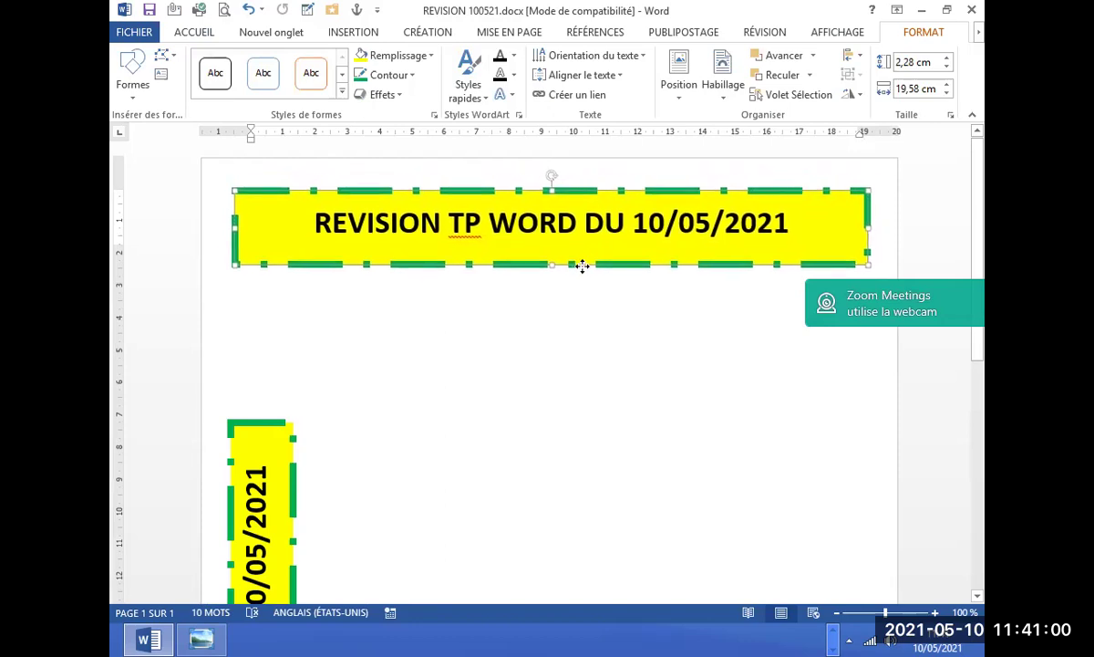
click(588, 313)
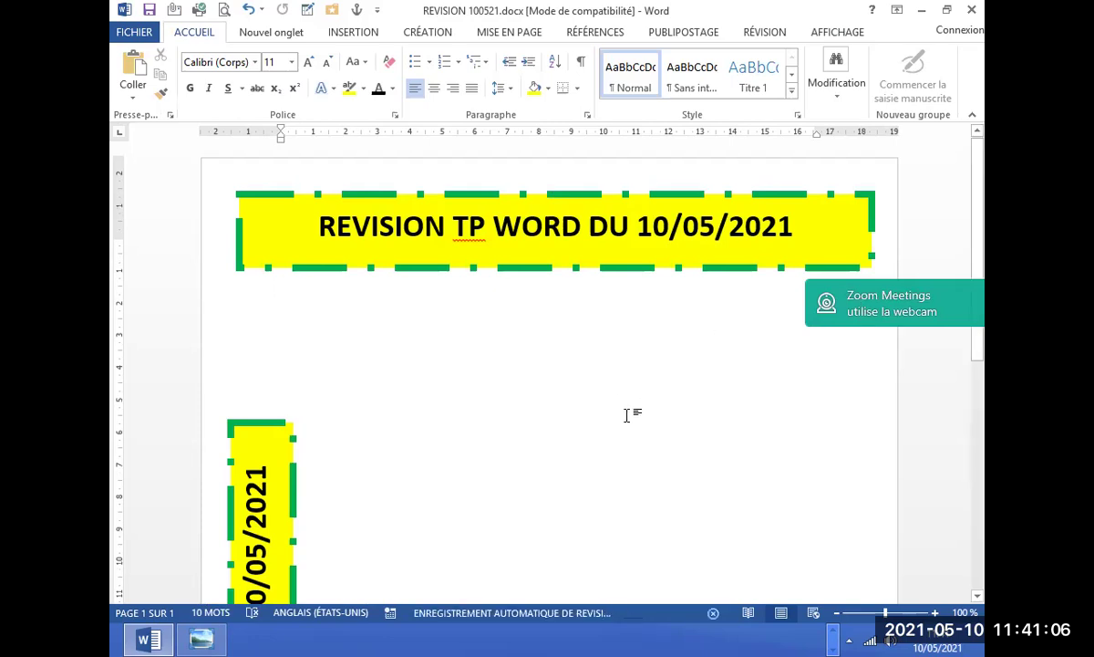
click(619, 249)
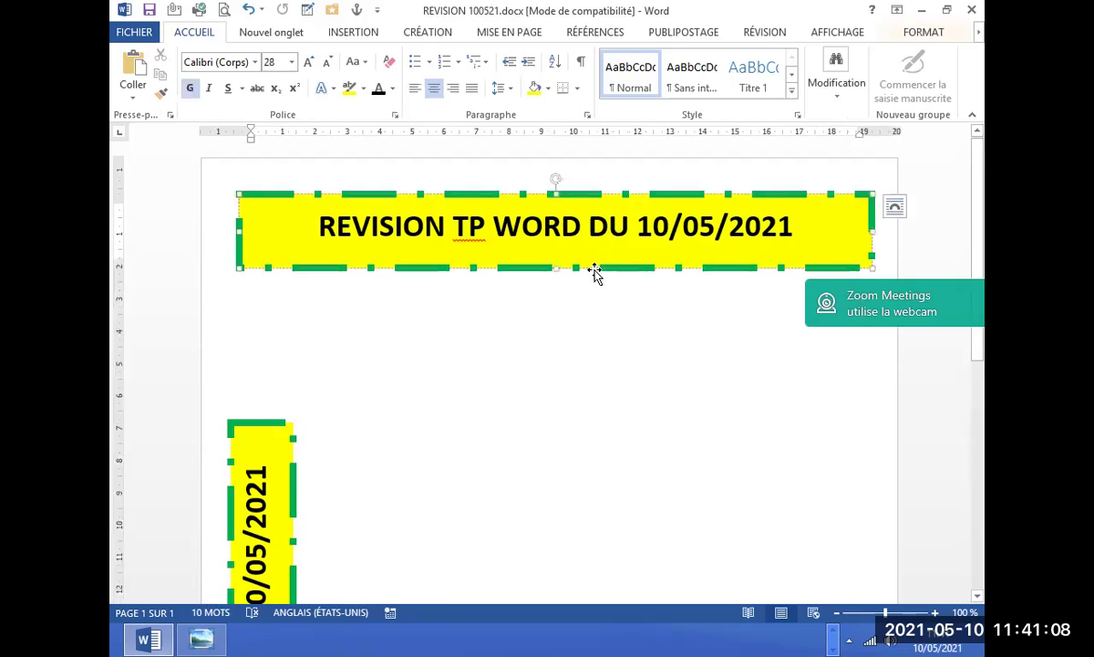
Select the yellow title banner and preview the Effets > Ombre outer shadow presets.
click(592, 270)
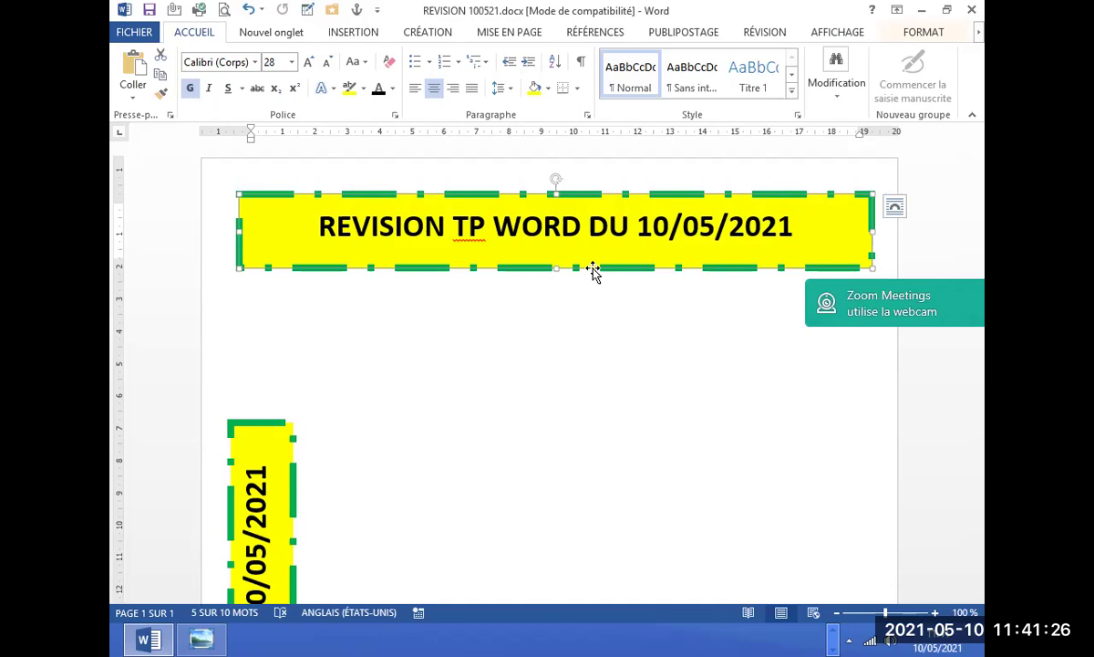
click(929, 37)
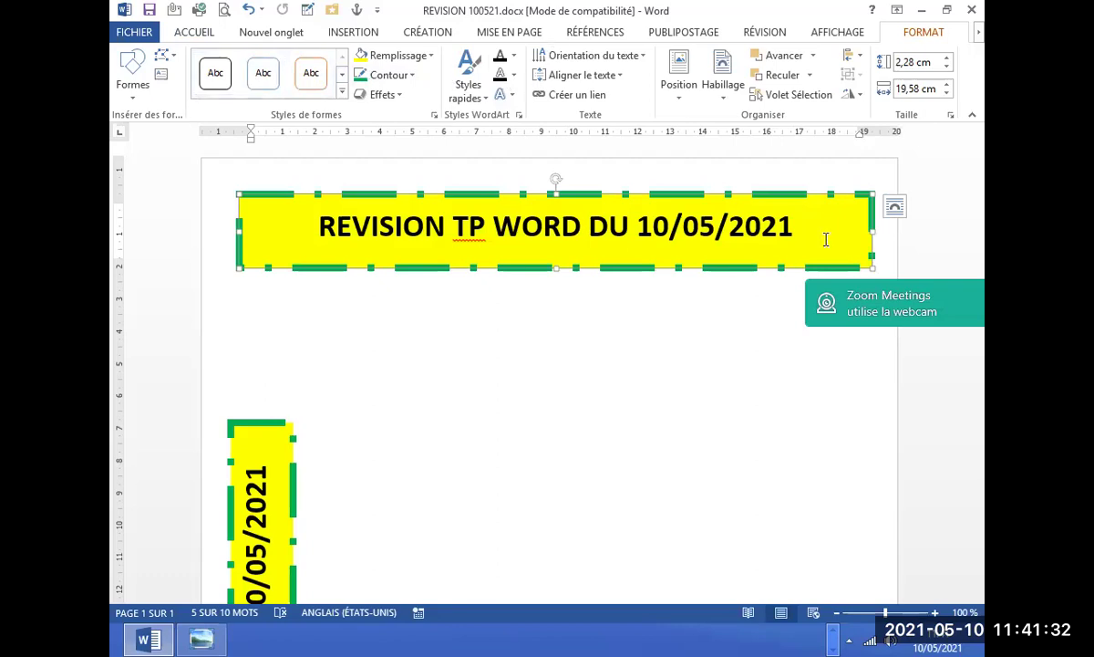
click(655, 268)
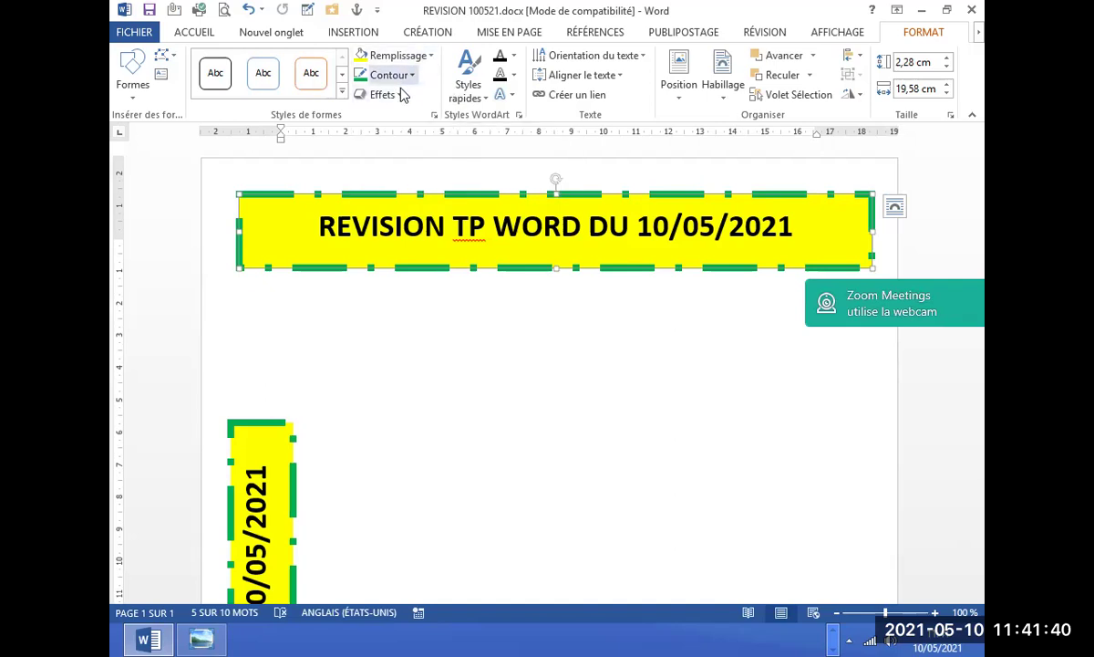
click(401, 97)
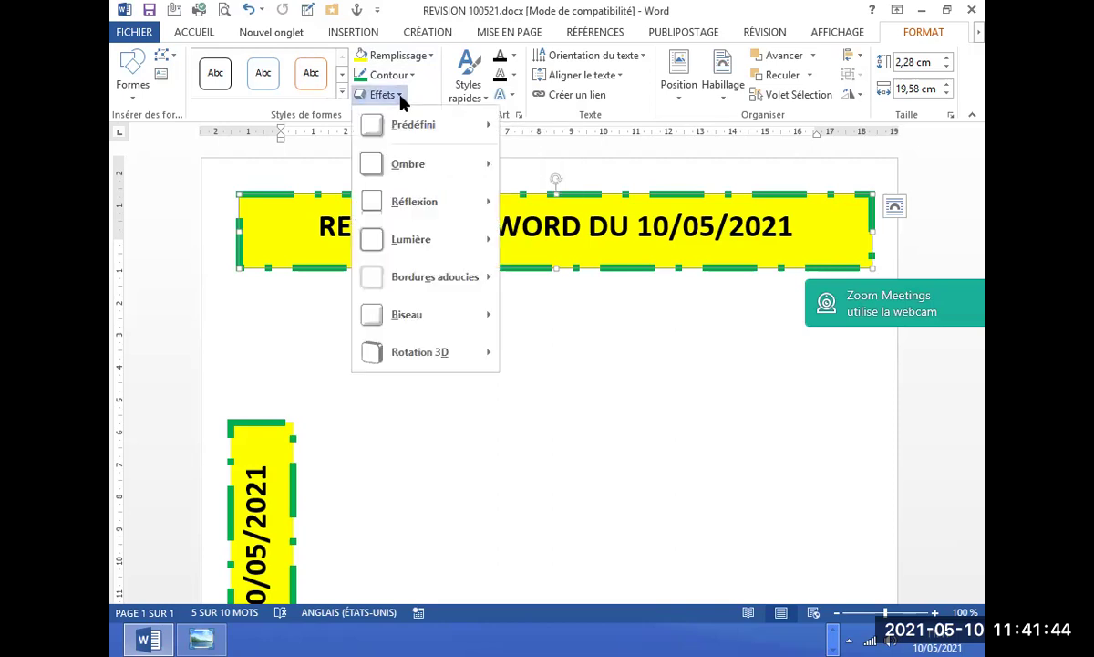
mouse_move(412, 169)
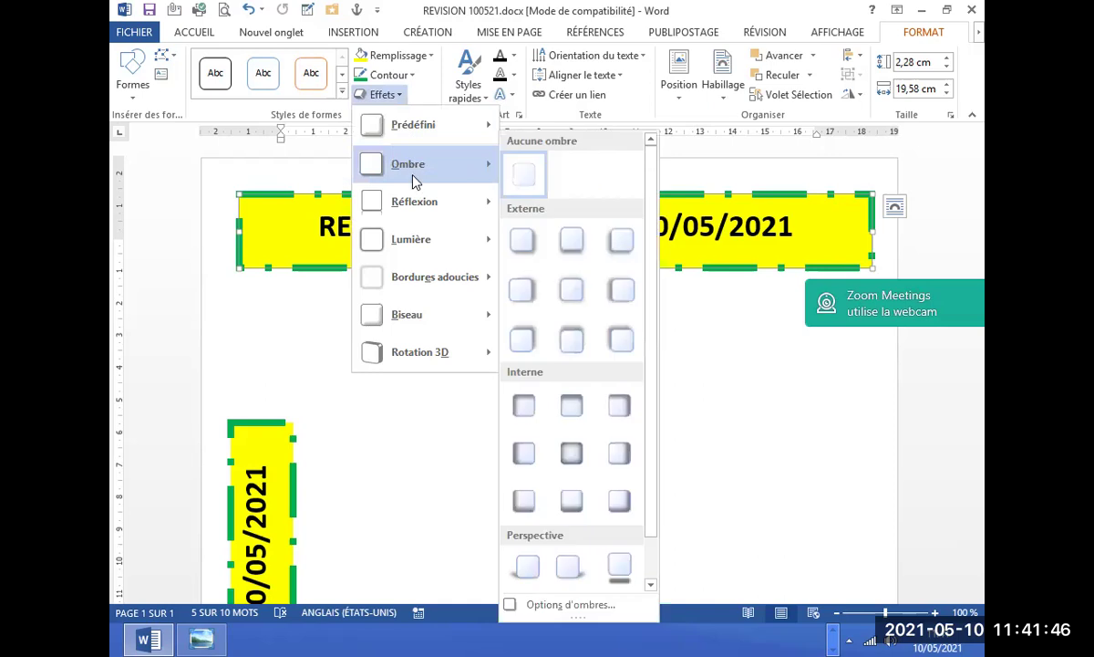
mouse_move(410, 244)
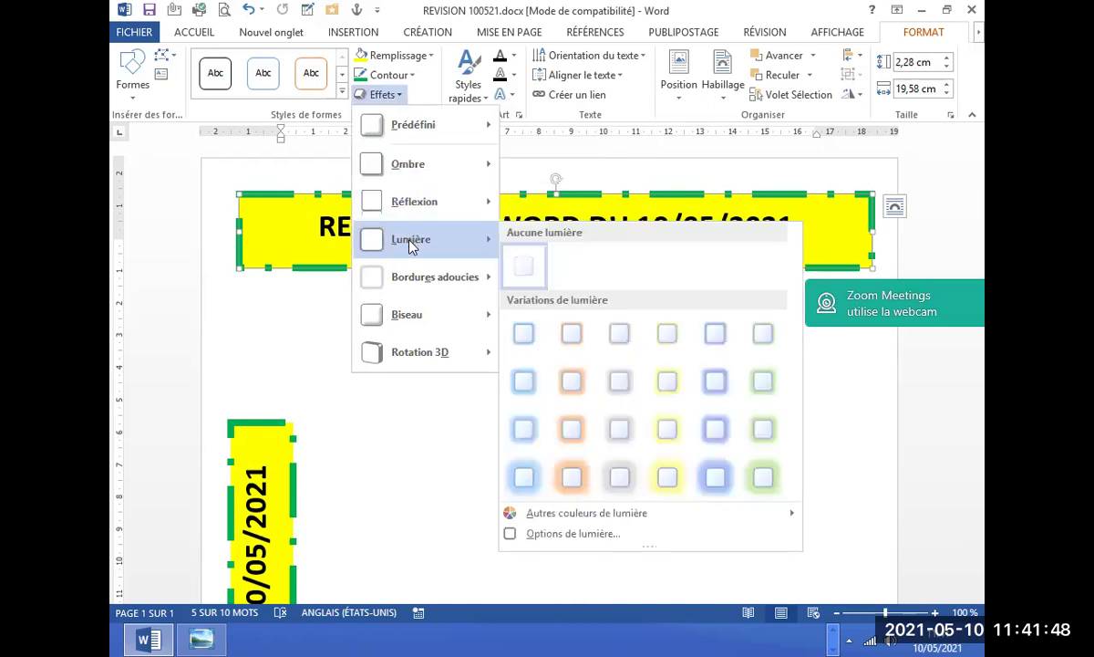
mouse_move(419, 288)
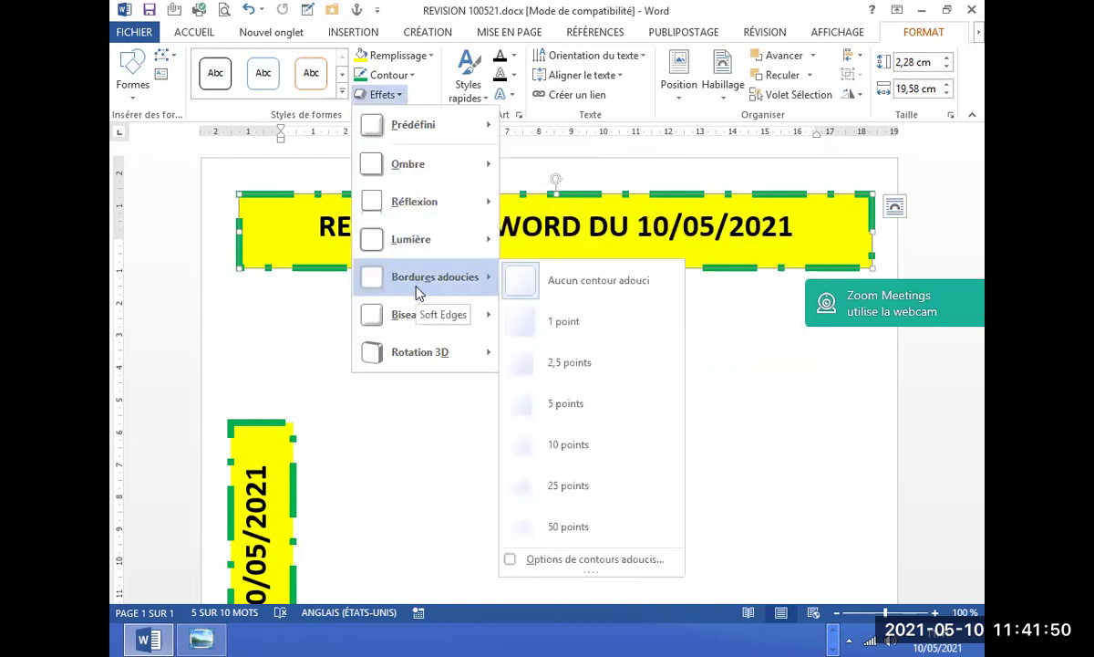
mouse_move(438, 323)
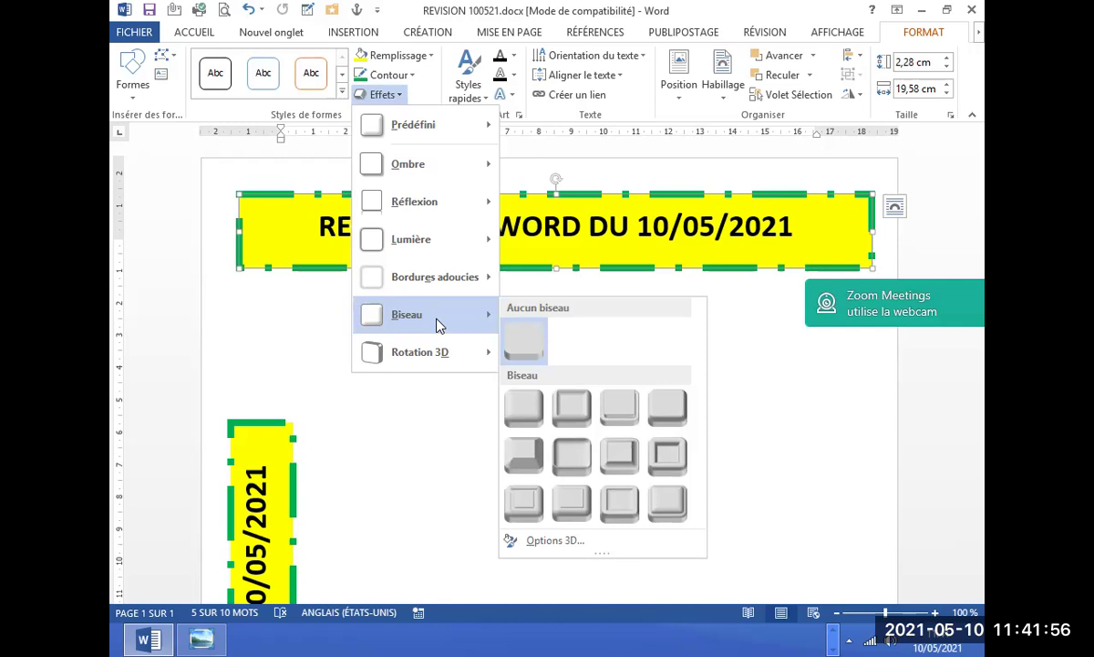
mouse_move(467, 369)
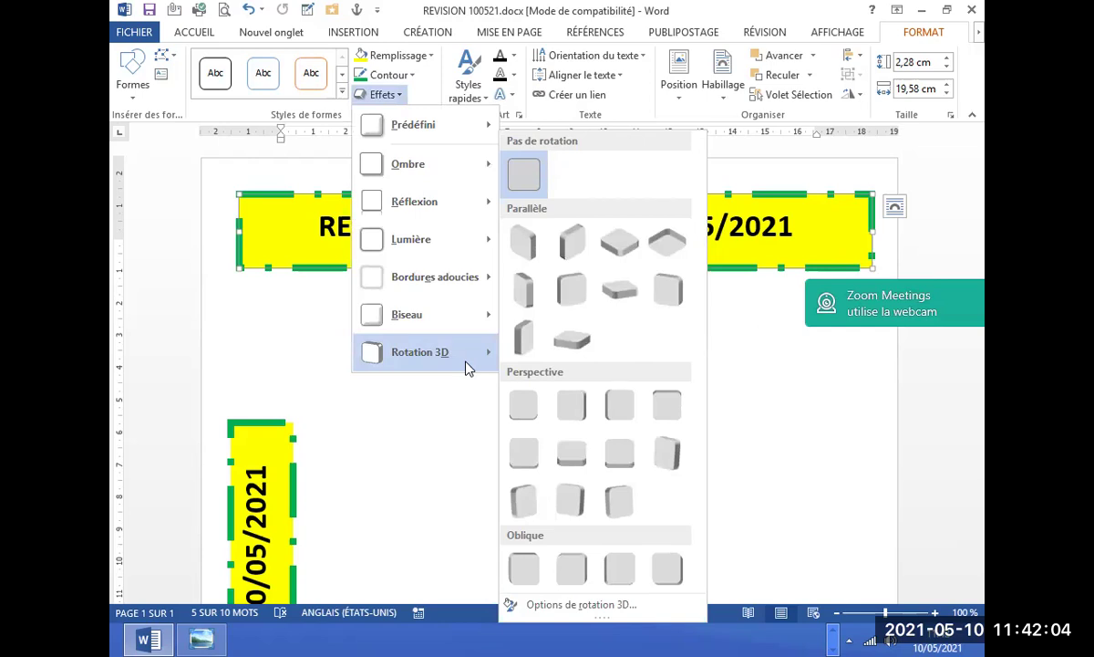
mouse_move(463, 164)
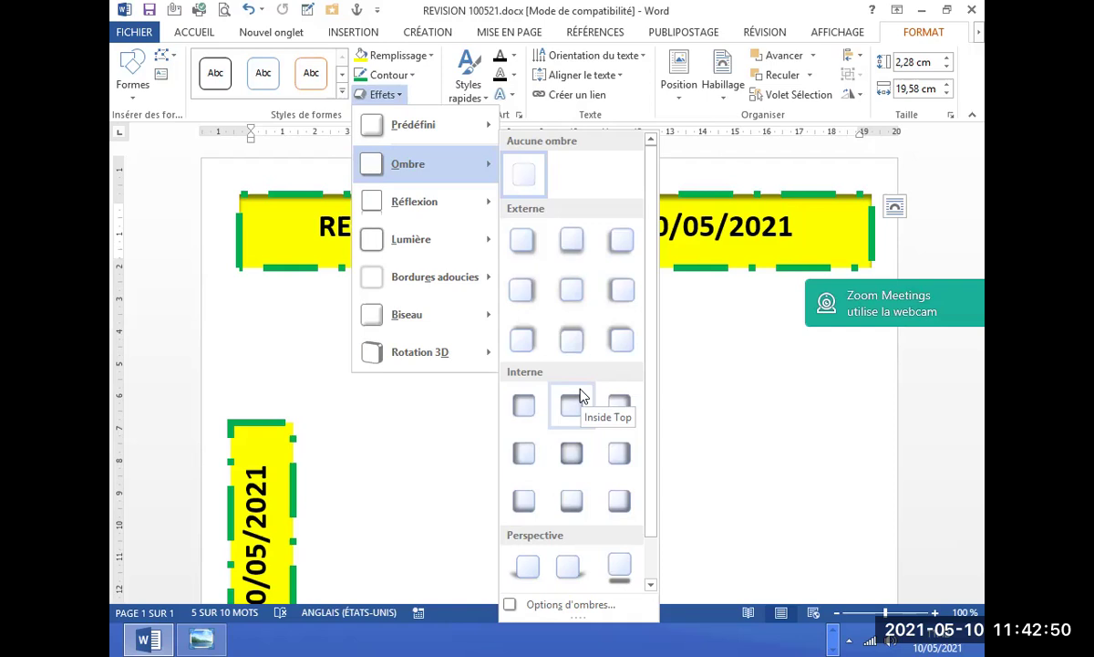
Apply the first outer drop shadow to the banner and narrow it to 16,88 cm.
click(529, 244)
click(764, 396)
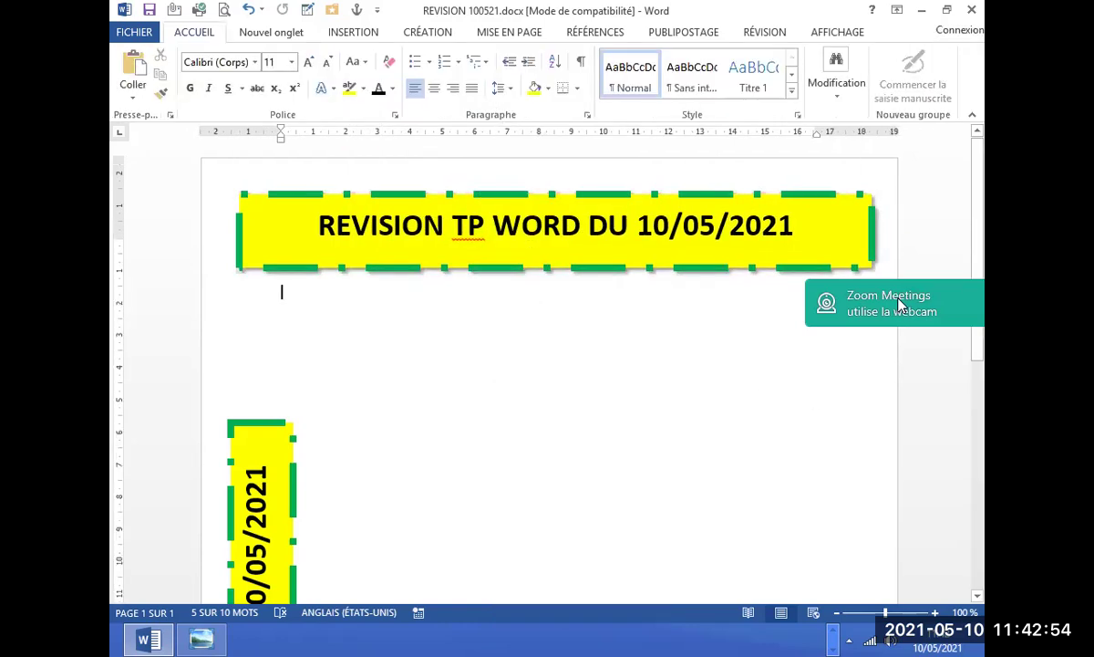
click(860, 217)
drag(872, 231, 784, 231)
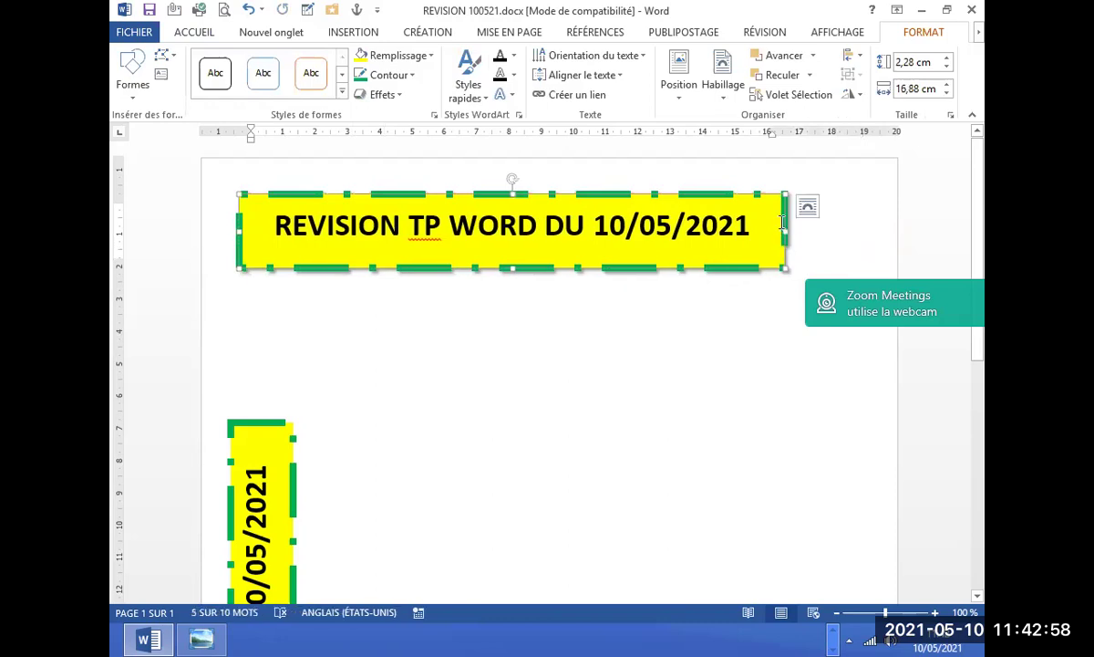
Remove the banner's green dash-dot outline with Sans contour.
click(397, 75)
click(440, 227)
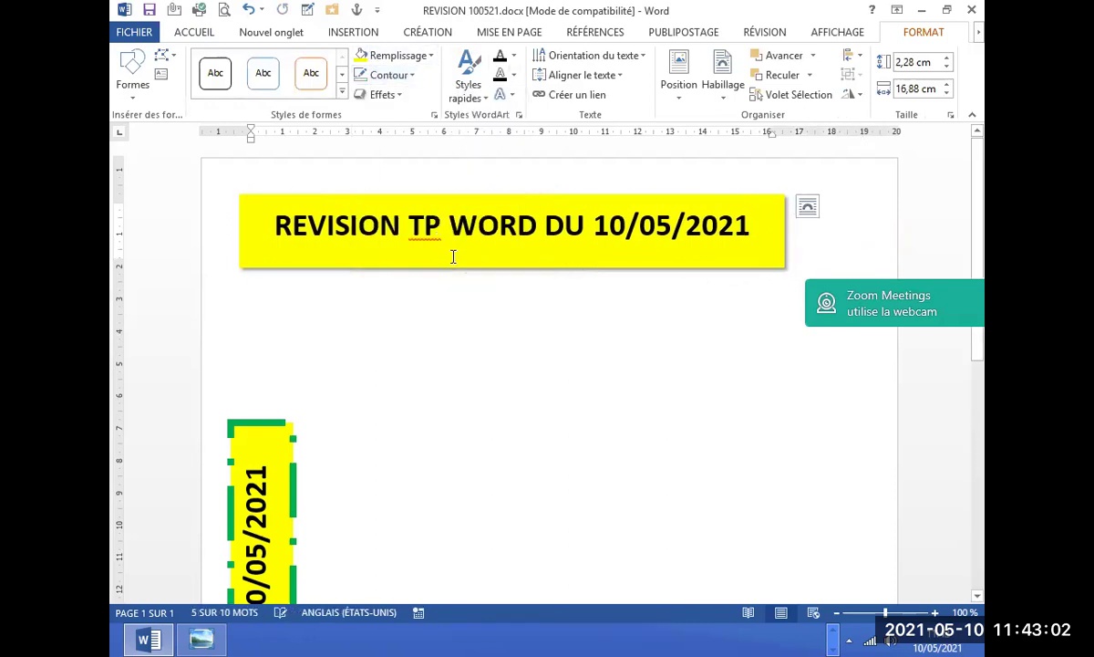
click(526, 401)
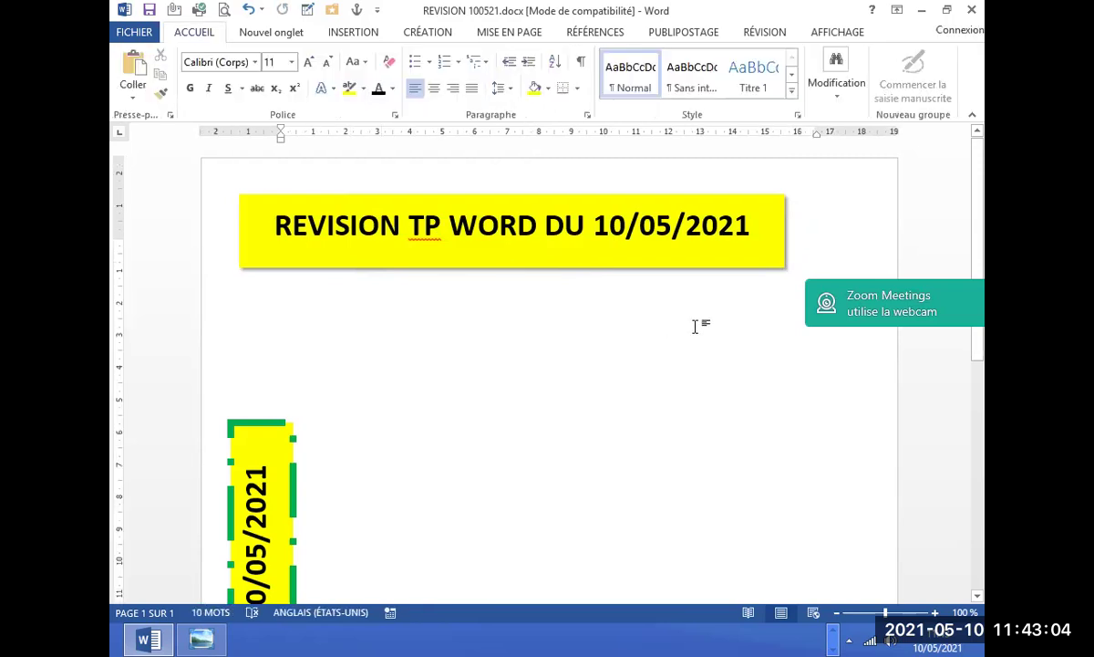
click(708, 267)
click(710, 304)
Resize the yellow title banner to 14,55 cm wide and paste a copy of it.
click(701, 270)
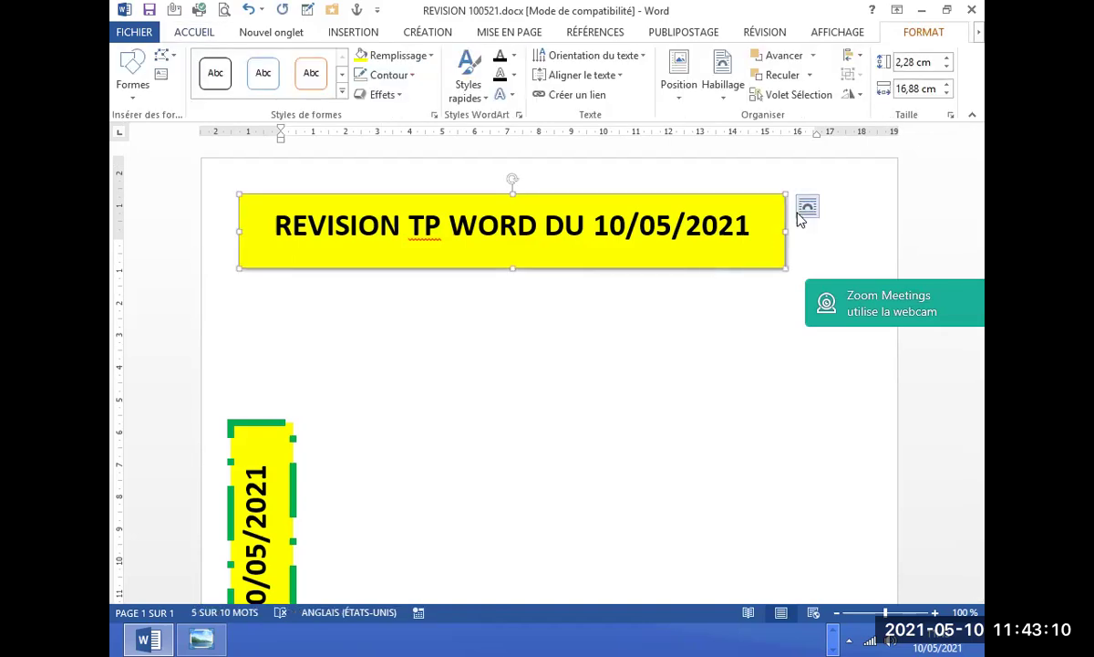
mouse_move(786, 232)
mouse_down()
mouse_move(819, 228)
mouse_move(710, 231)
mouse_up()
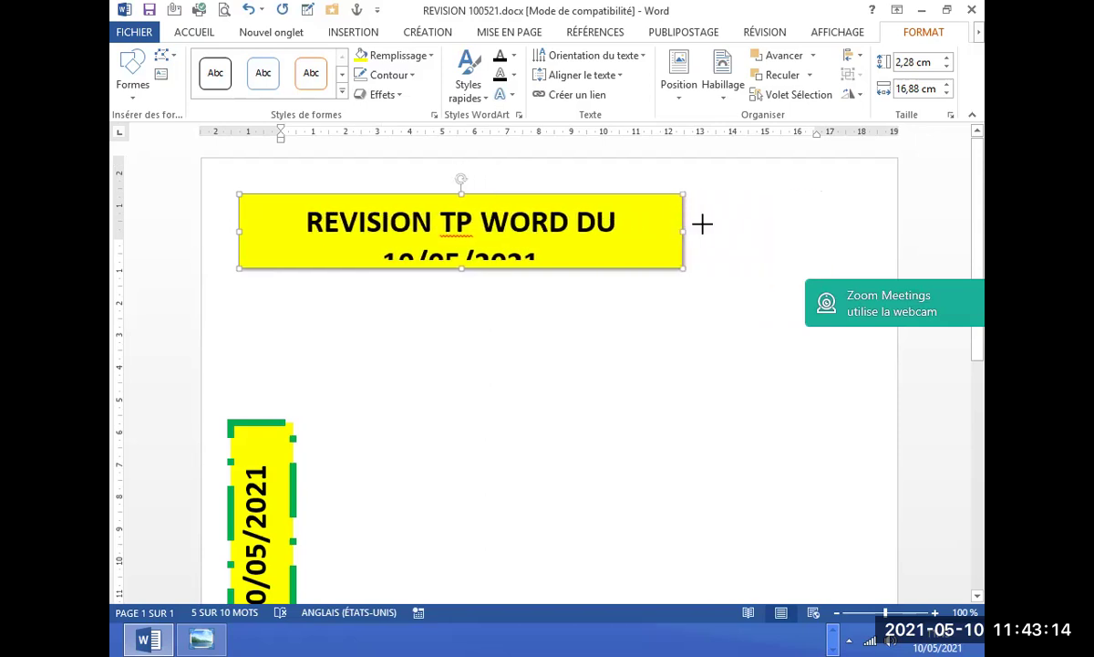
click(647, 329)
click(633, 271)
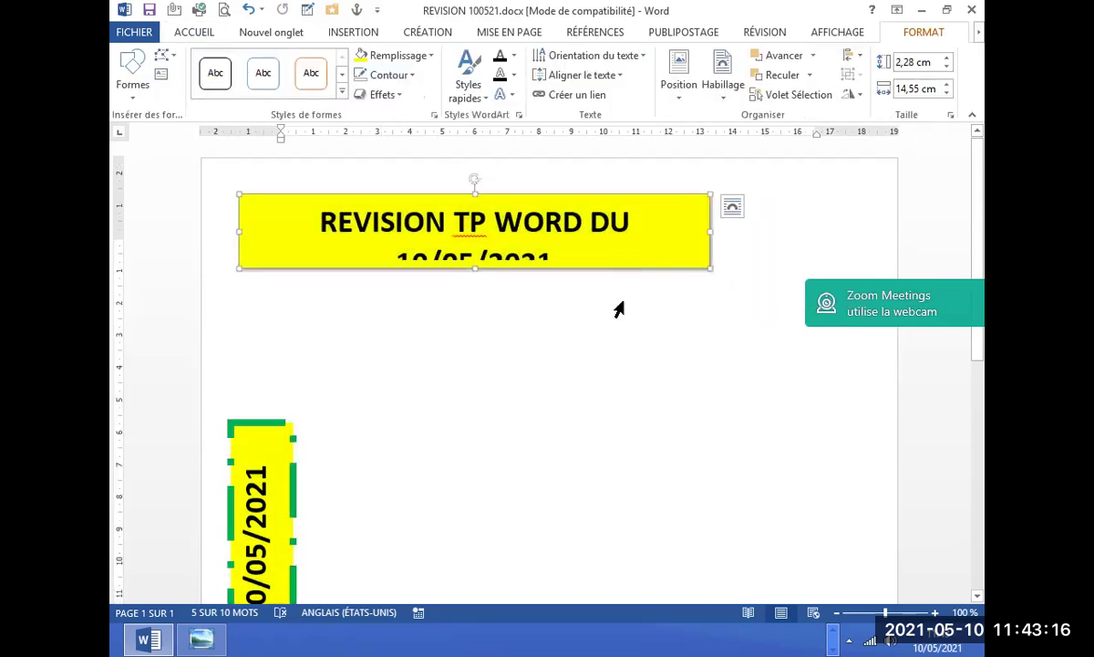
click(616, 325)
click(563, 258)
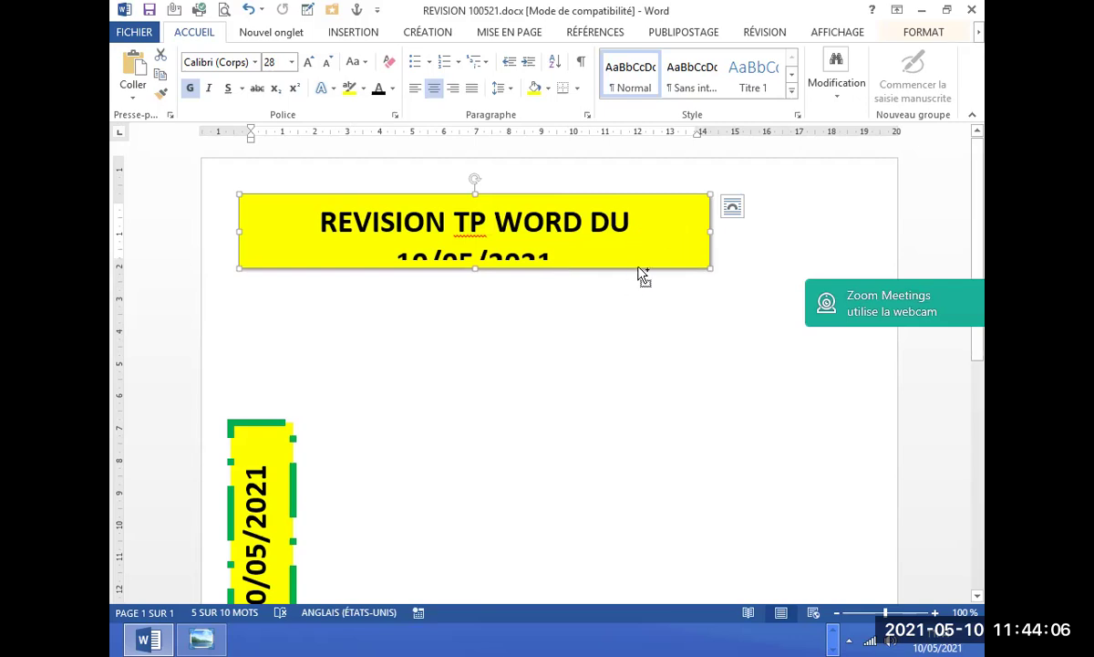
key(ctrl+v)
Place the copy below the original and delete the date line from the top banner.
drag(628, 286, 633, 410)
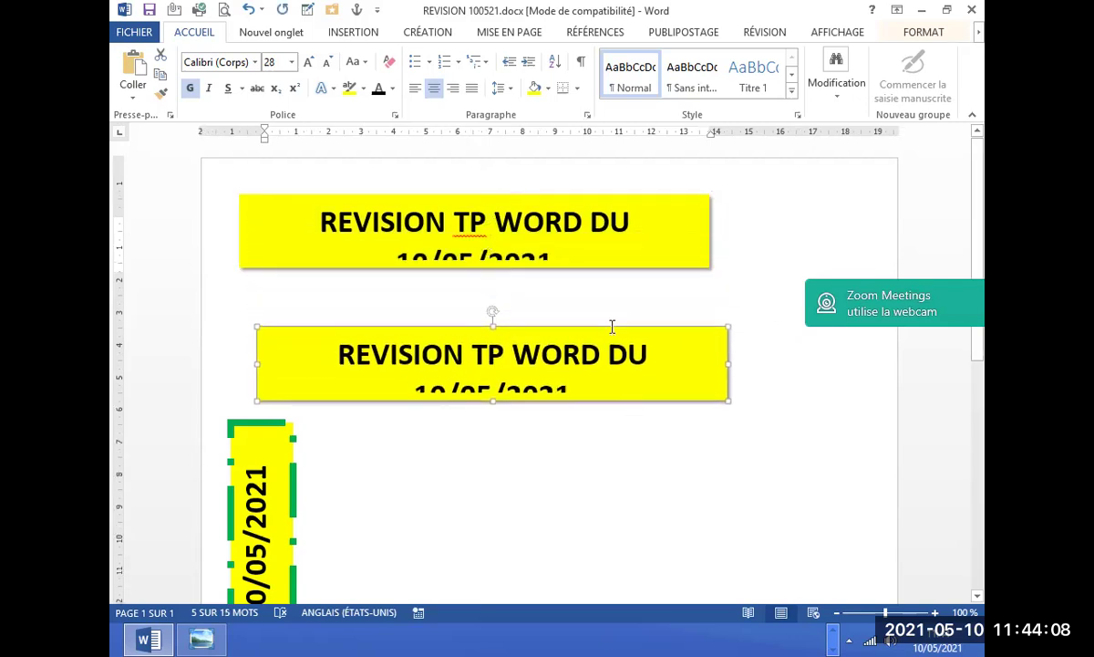
click(582, 245)
drag(567, 244, 359, 261)
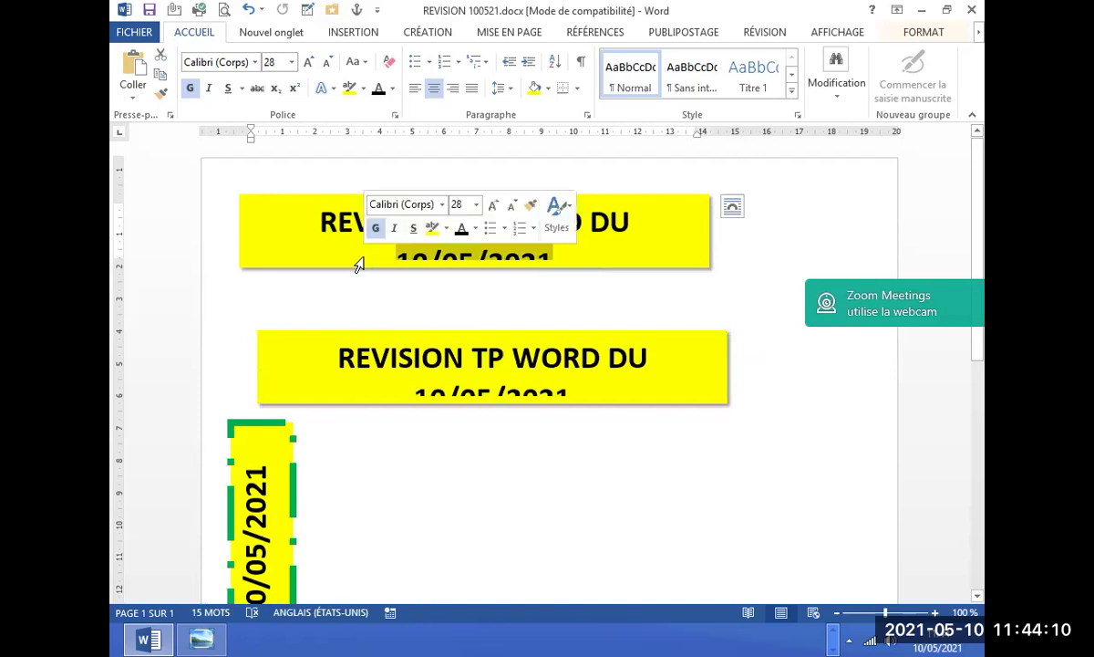
key(BackSpace)
key(BackSpace)
key(BackSpace)
key(BackSpace)
Narrow the top banner to 1,54 × 9,76 cm so it just fits REVISION TP WORD.
mouse_move(709, 231)
mouse_down()
mouse_move(524, 232)
mouse_move(555, 232)
mouse_up()
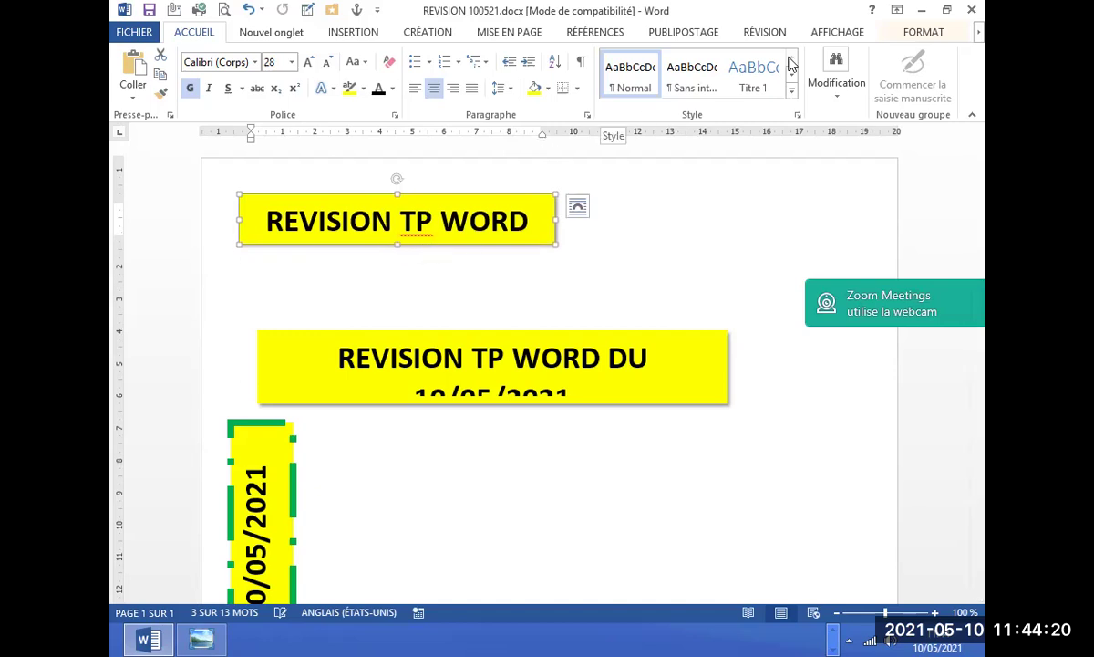
click(547, 88)
key(Escape)
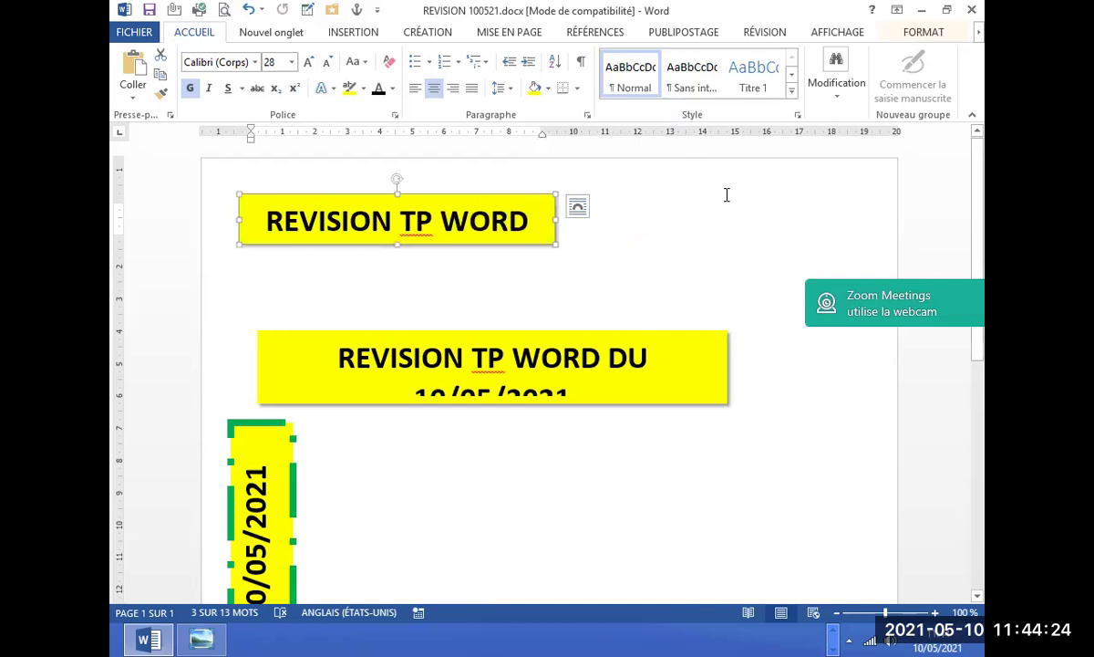
click(892, 35)
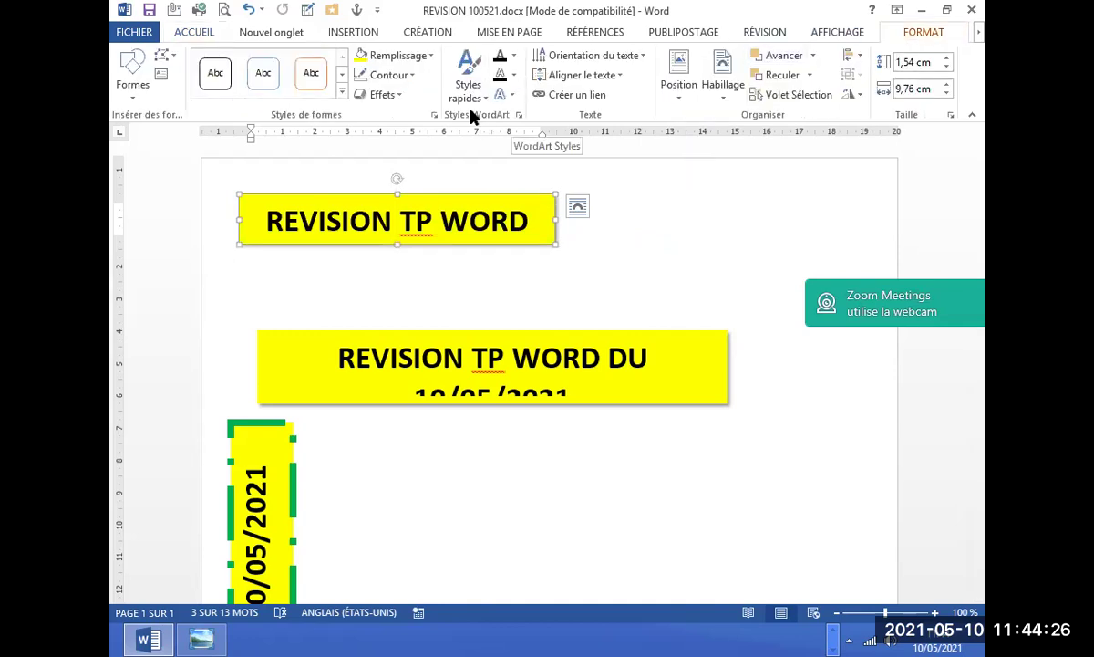
Fill the REVISION TP WORD banner light green and make its lettering white.
click(420, 57)
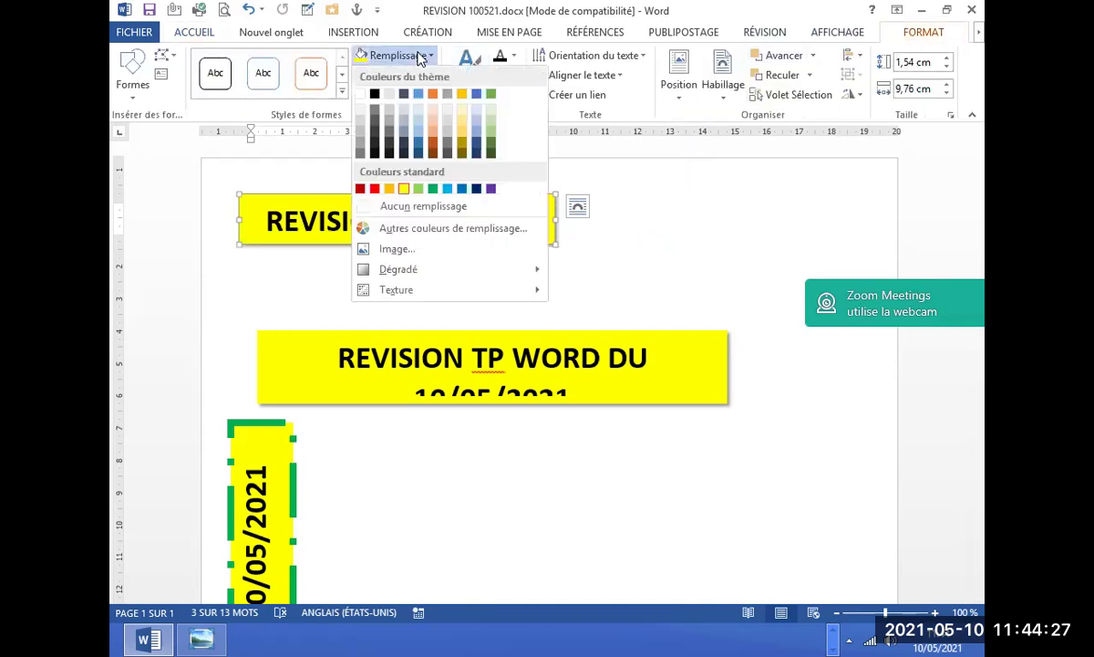
click(418, 188)
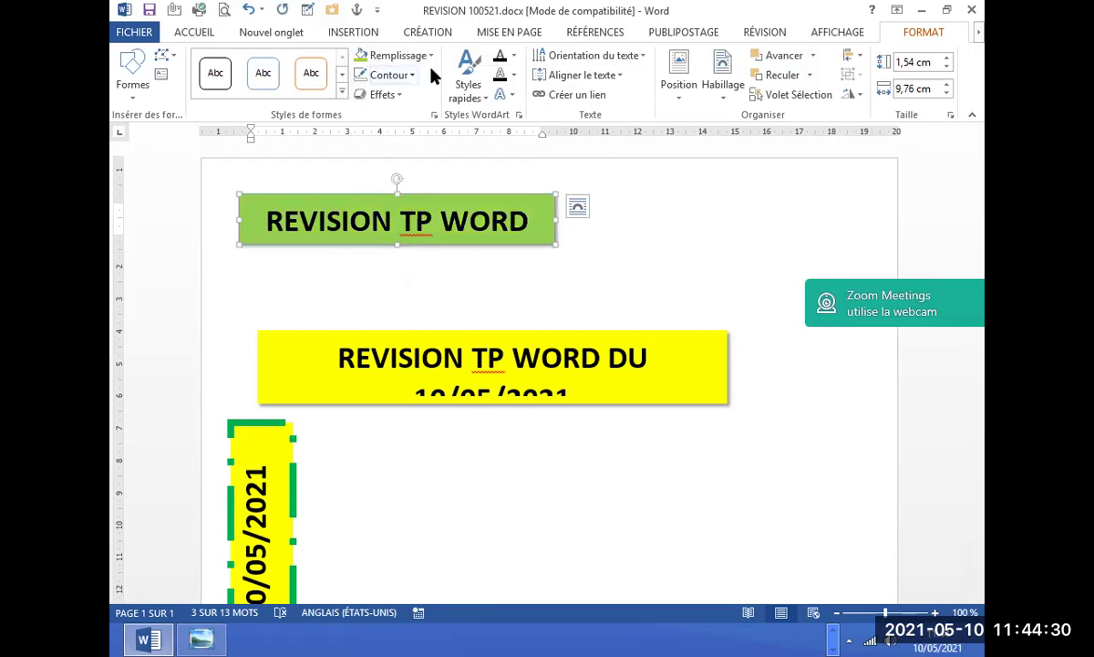
click(201, 31)
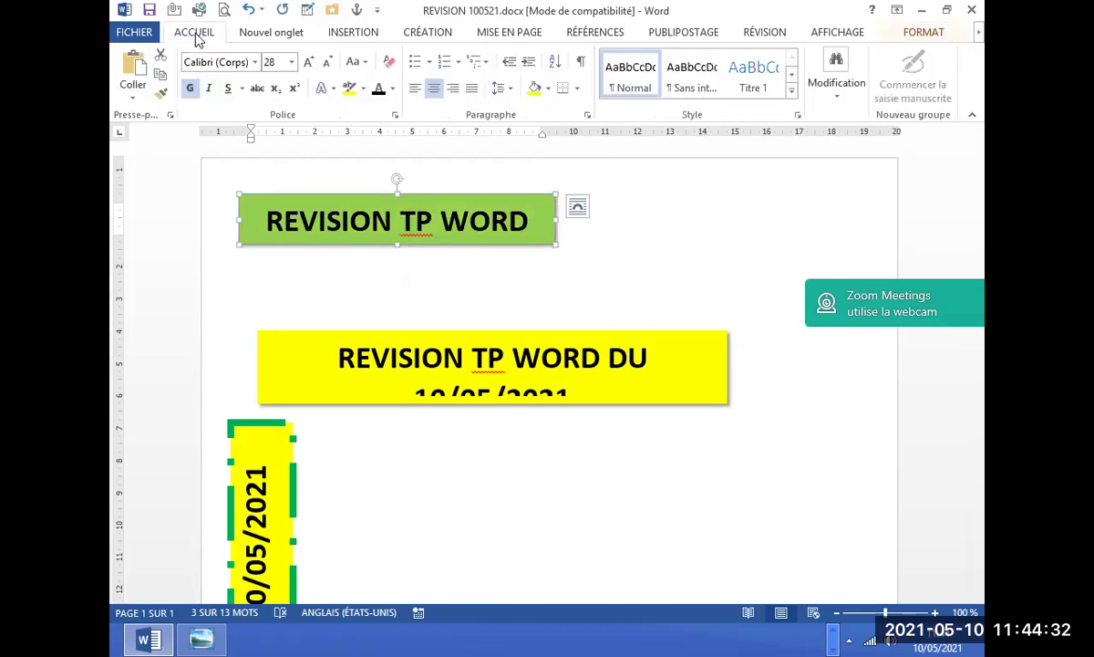
click(392, 88)
click(378, 150)
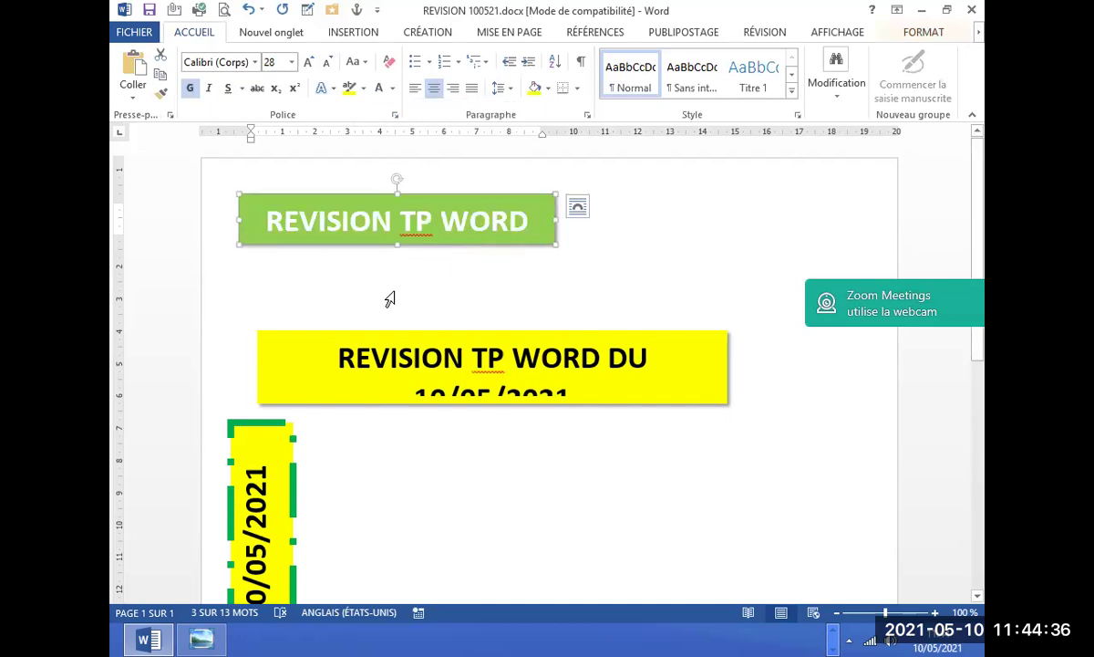
triple_click(389, 299)
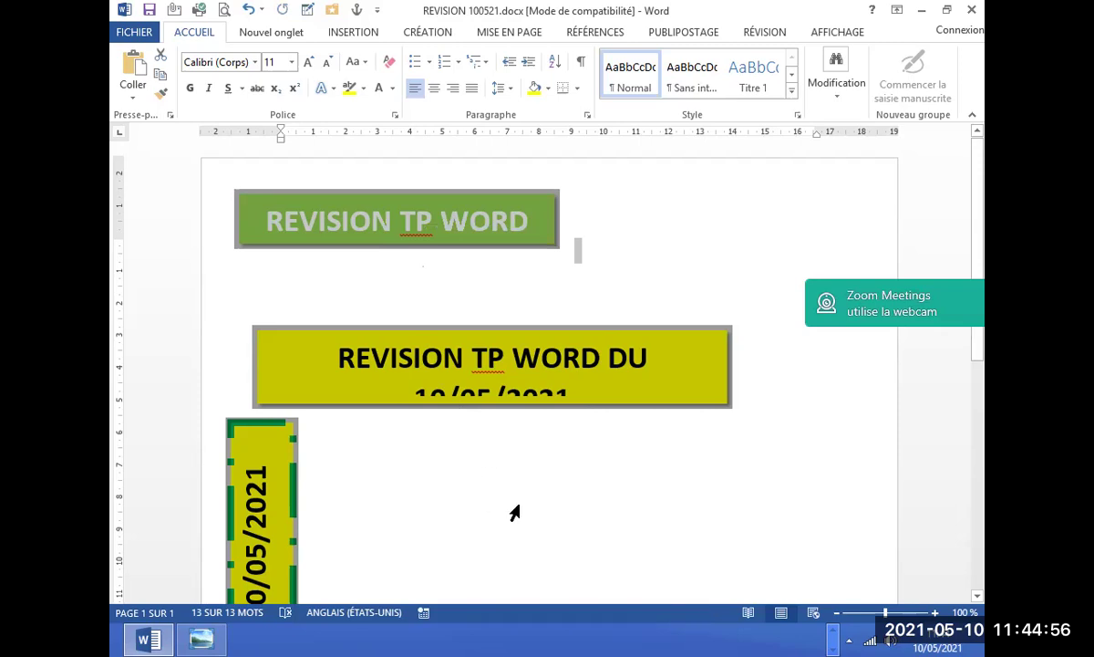
click(565, 230)
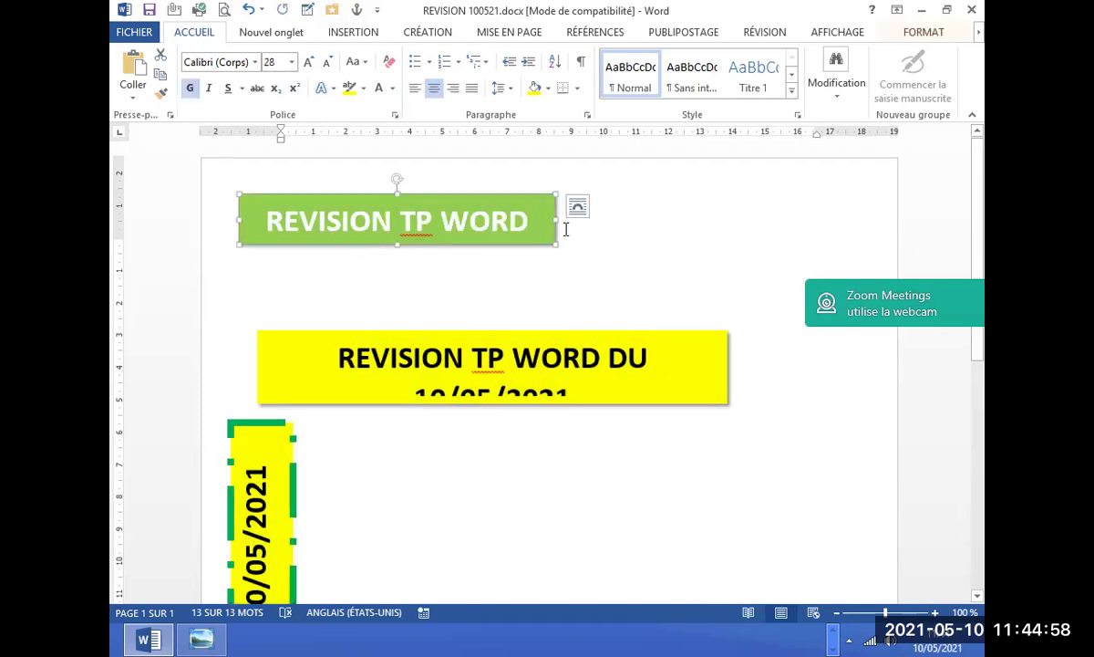
click(524, 231)
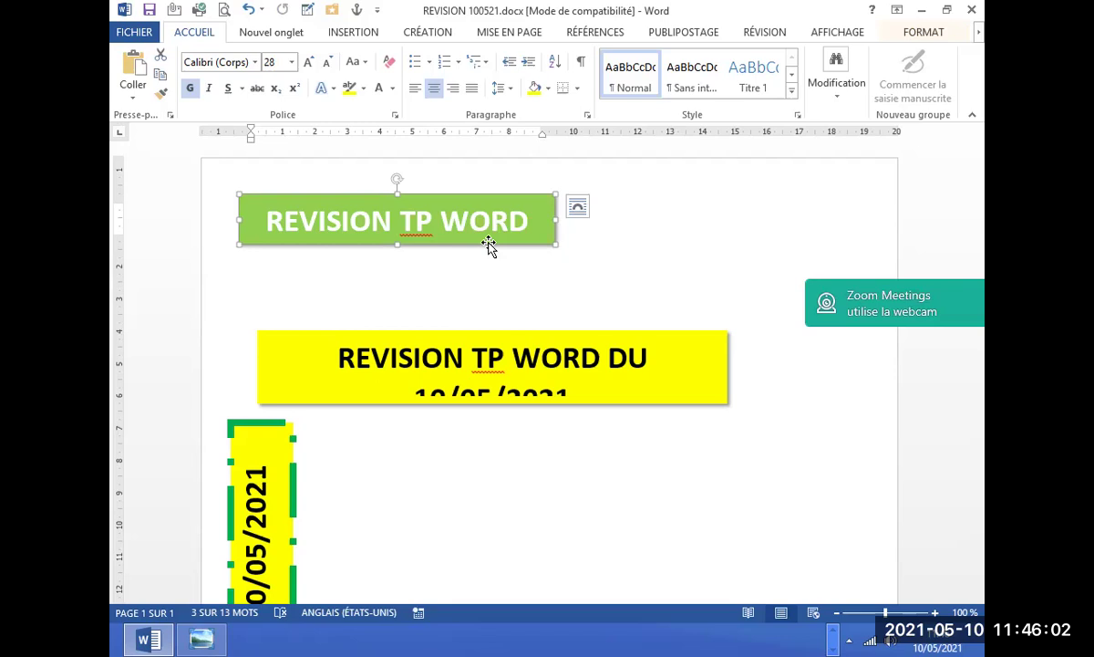
Nudge the green banner slightly up and to the left.
drag(489, 241, 474, 225)
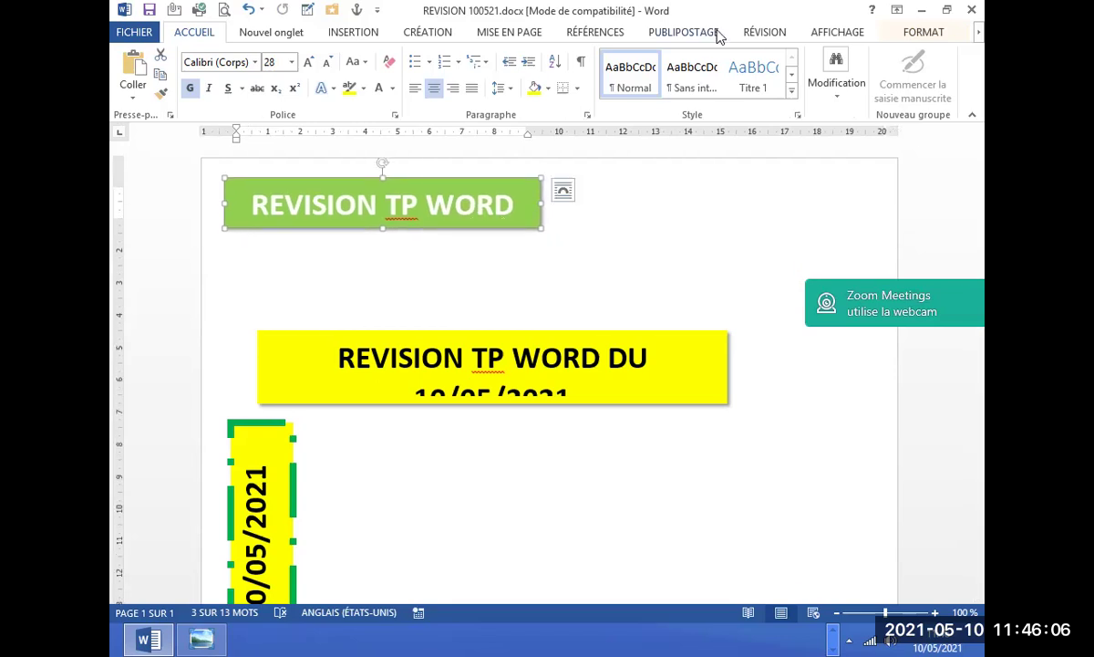
click(720, 265)
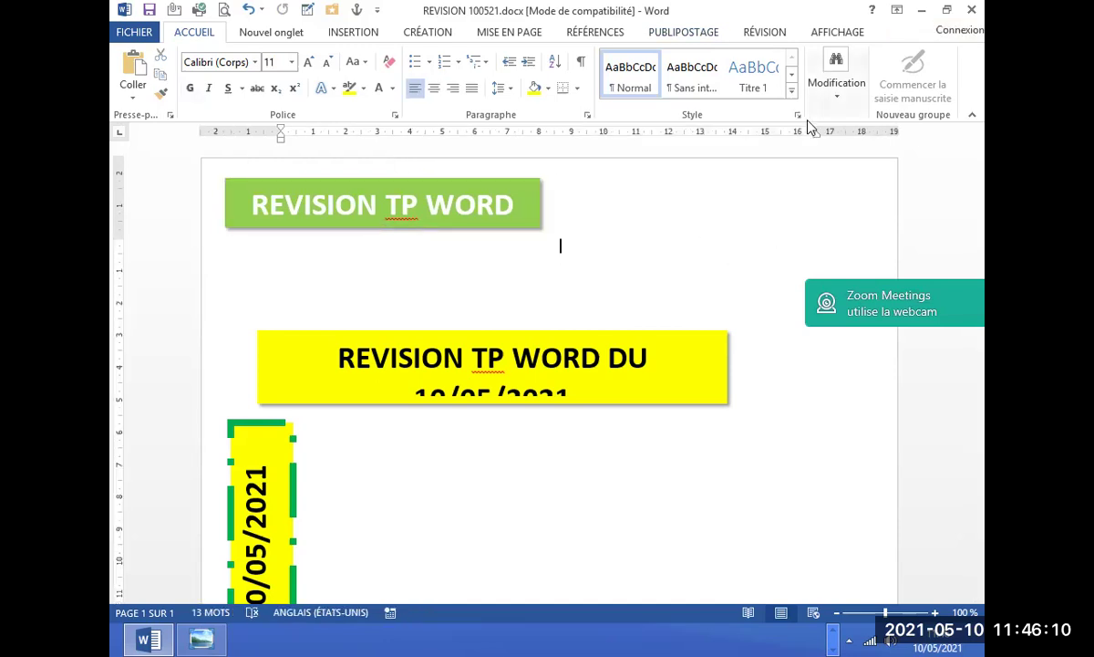
click(832, 34)
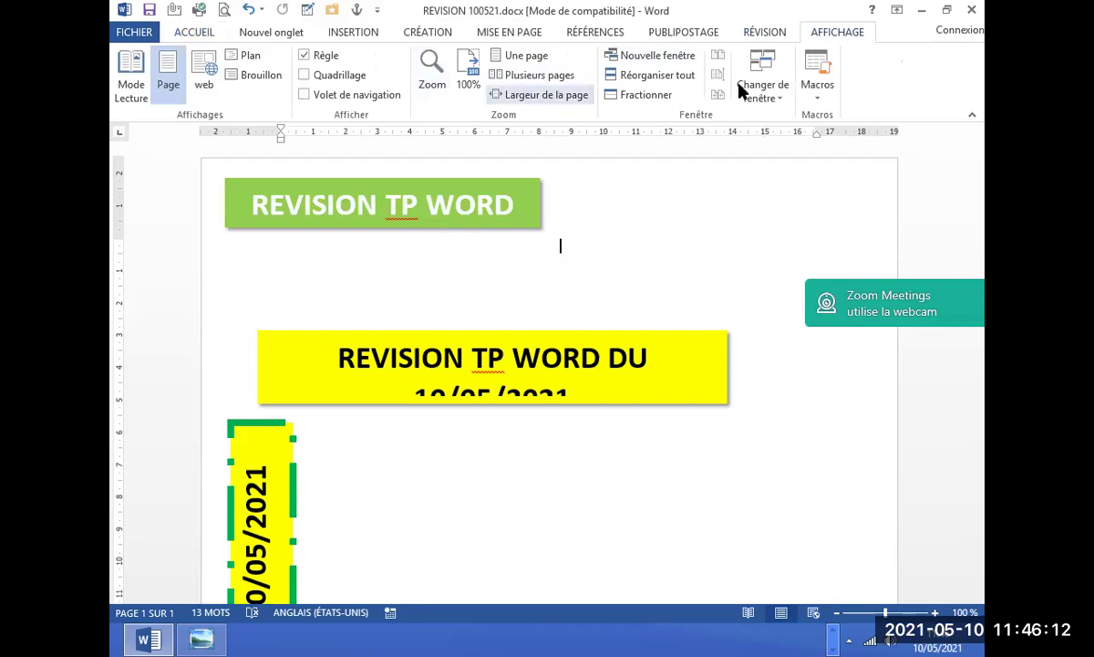
click(537, 223)
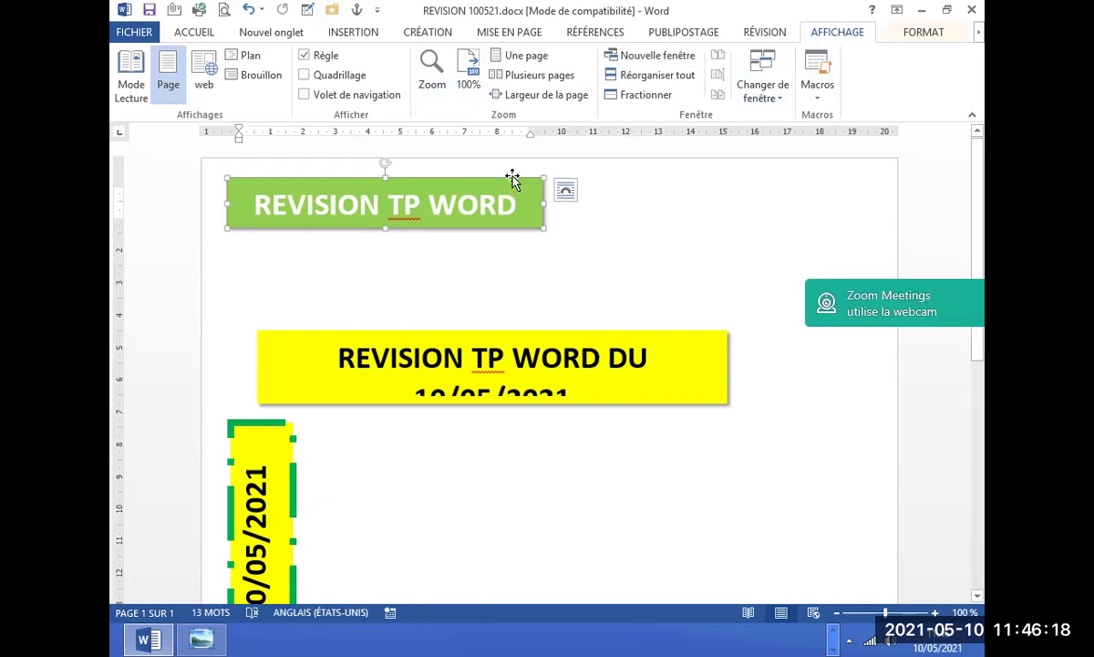
click(288, 35)
click(354, 34)
click(194, 34)
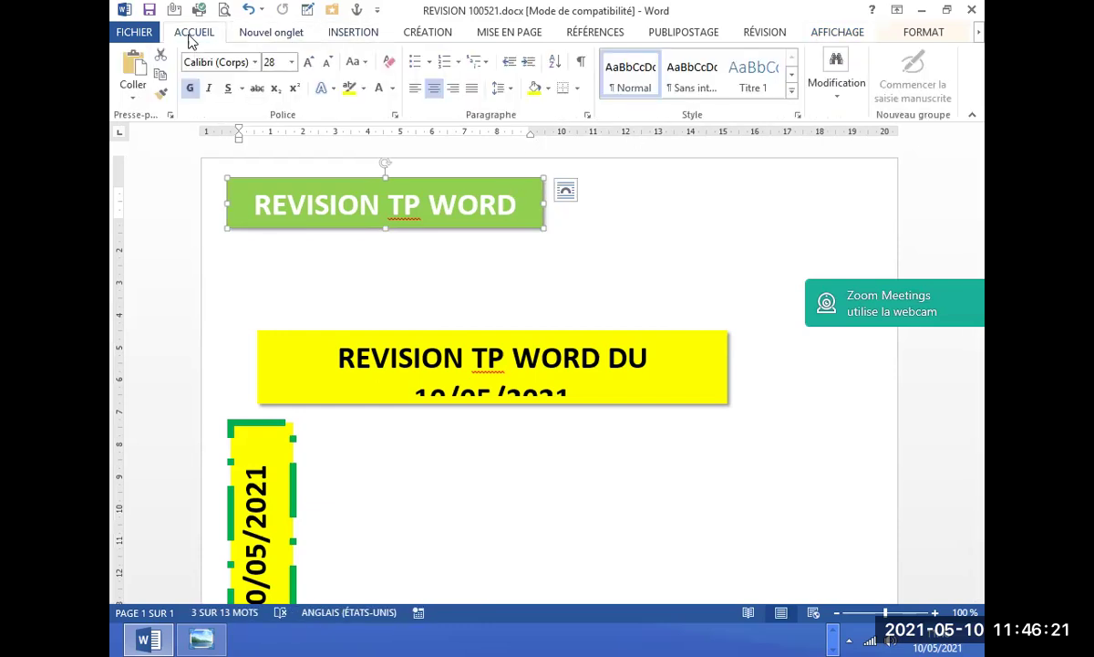
Change the banner's fill from light green to a dark green theme colour.
click(919, 32)
click(429, 56)
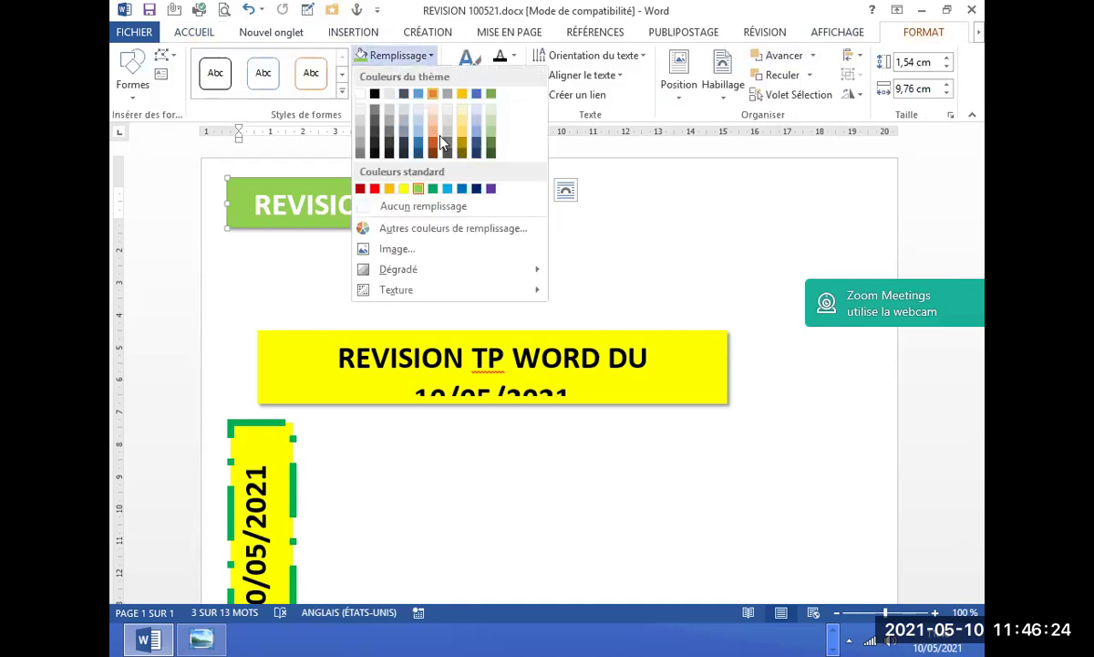
click(419, 188)
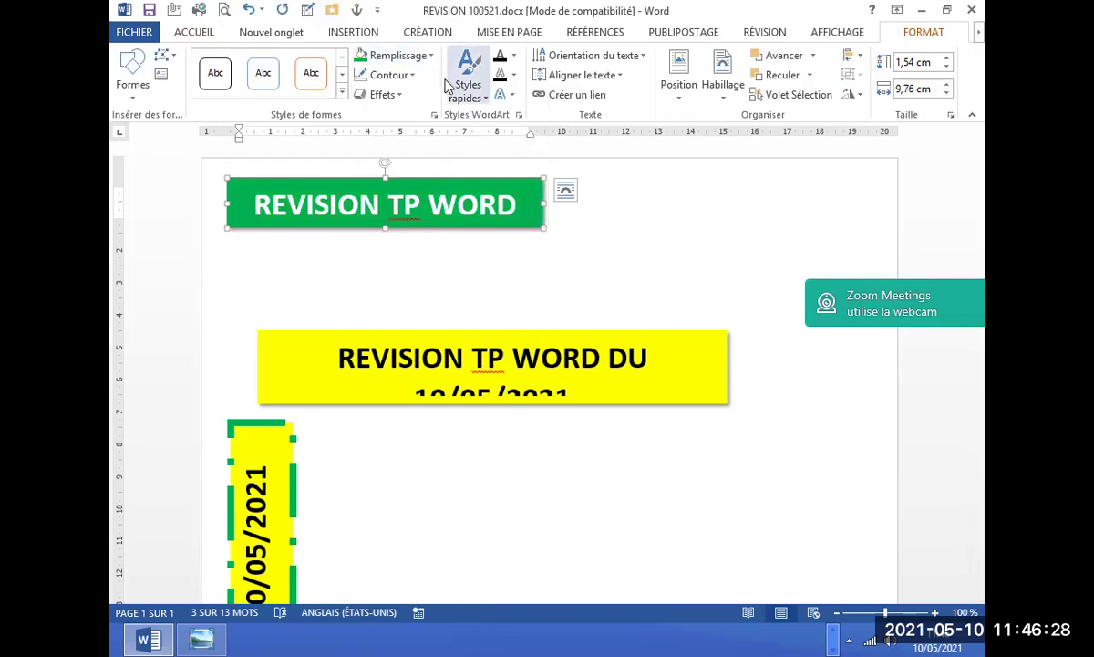
click(429, 56)
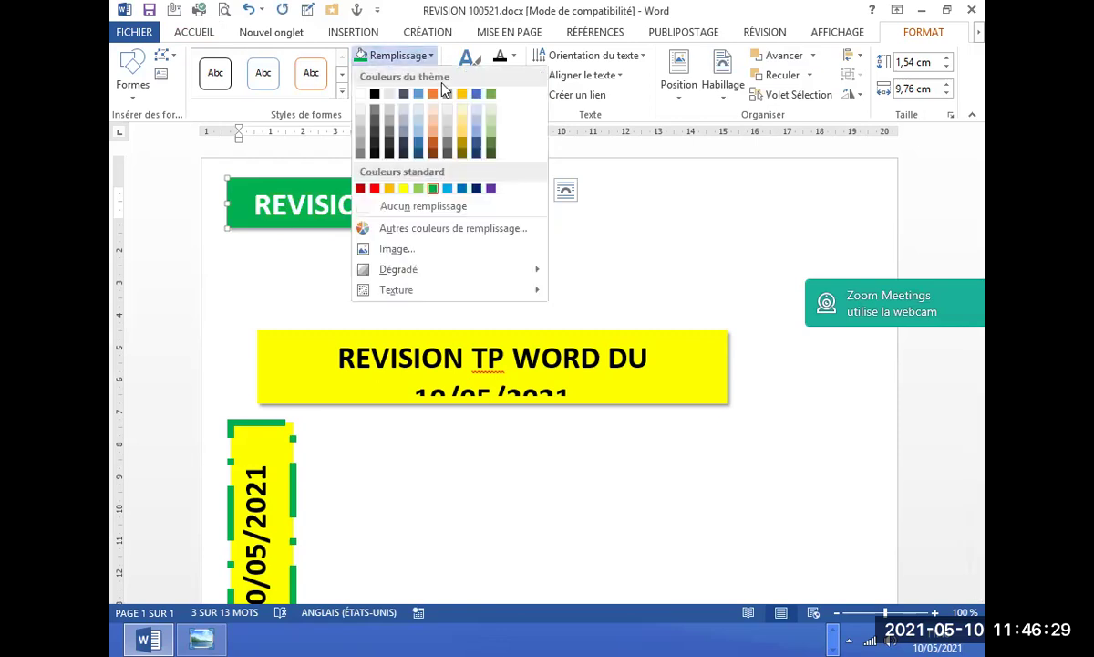
click(490, 150)
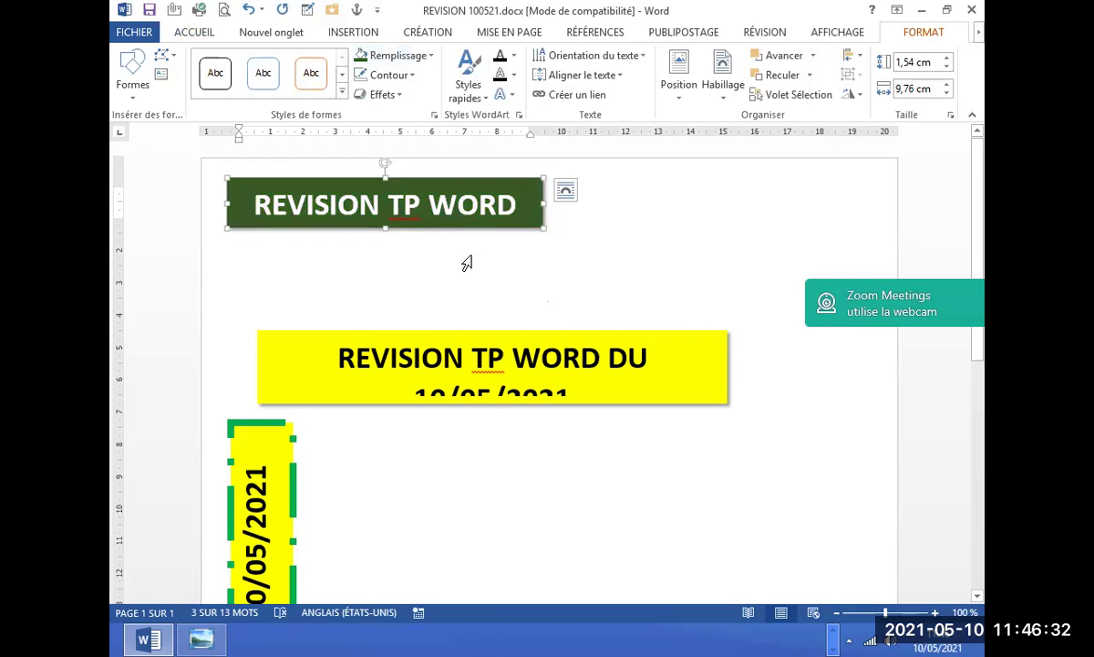
click(513, 357)
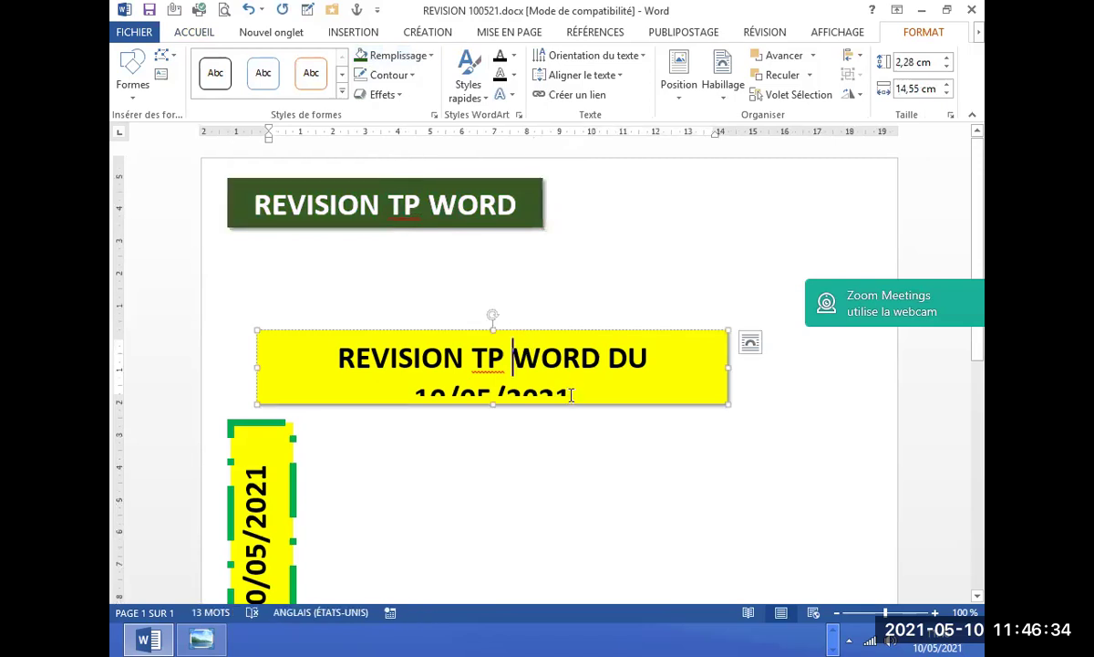
Cut the yellow box's text to DU 10/05/2021 and shrink it to 1,59 × 8,33 cm.
drag(653, 354, 330, 344)
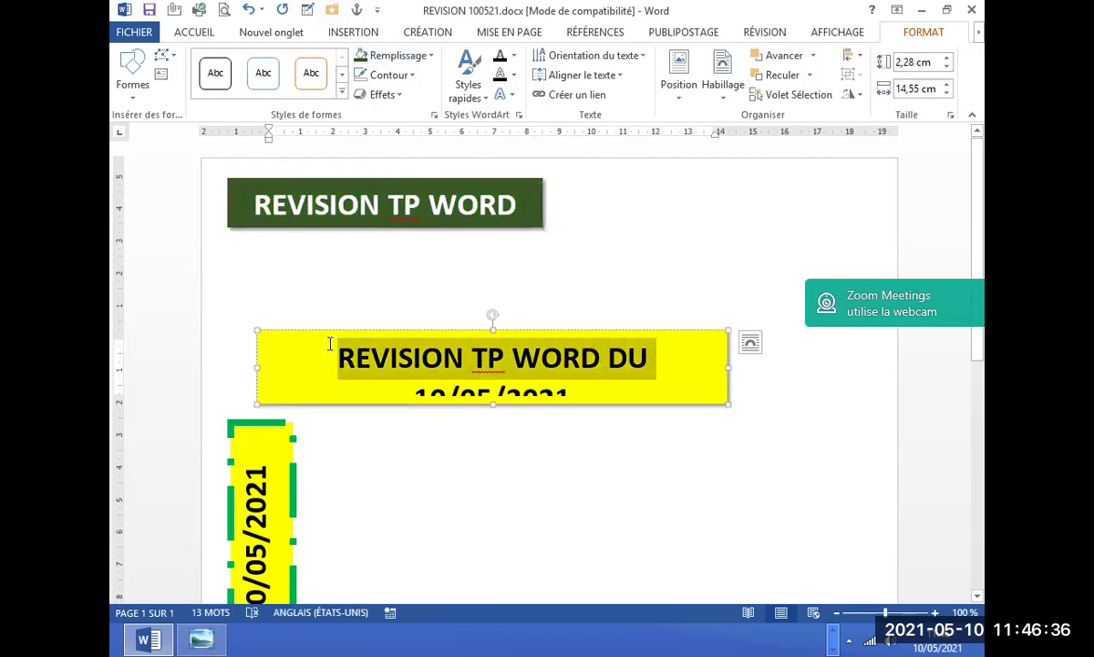
key(Delete)
key(Delete)
text(DU 1)
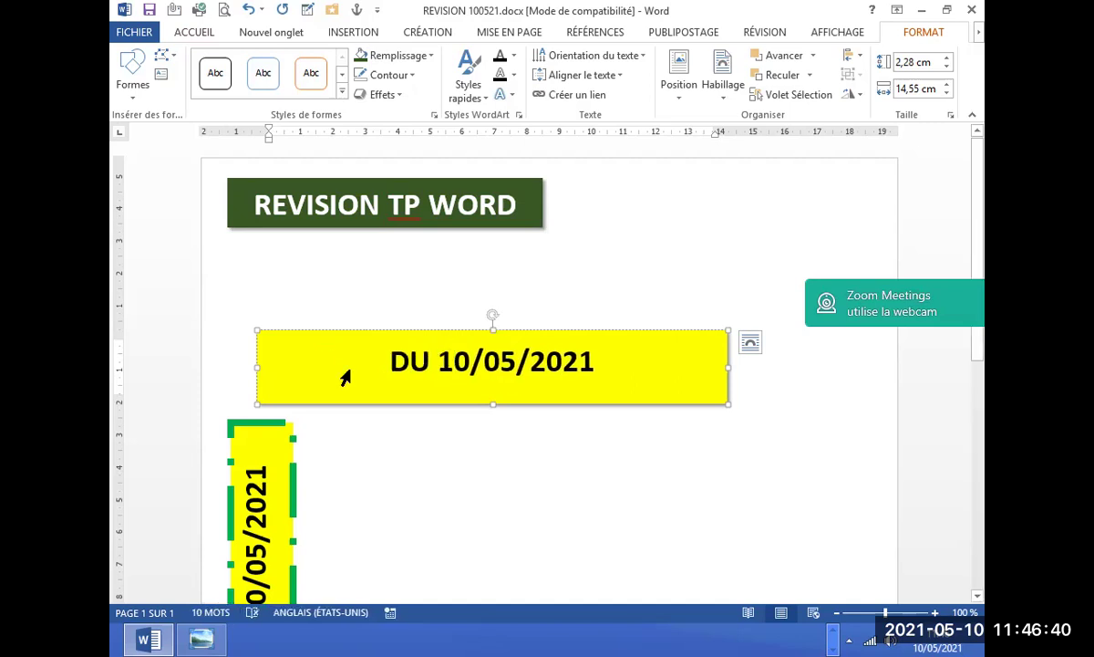
drag(727, 367, 526, 363)
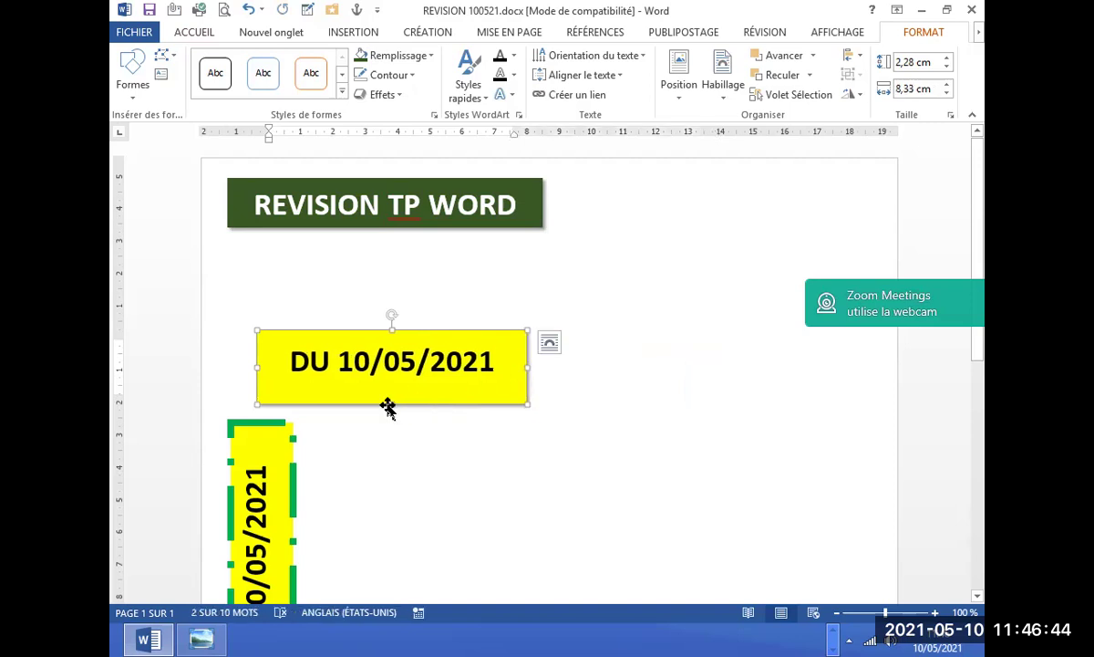
drag(390, 405, 393, 382)
Lay the yellow date box over the right part of the green title banner.
mouse_move(480, 370)
mouse_down()
mouse_move(517, 230)
mouse_move(401, 231)
mouse_up()
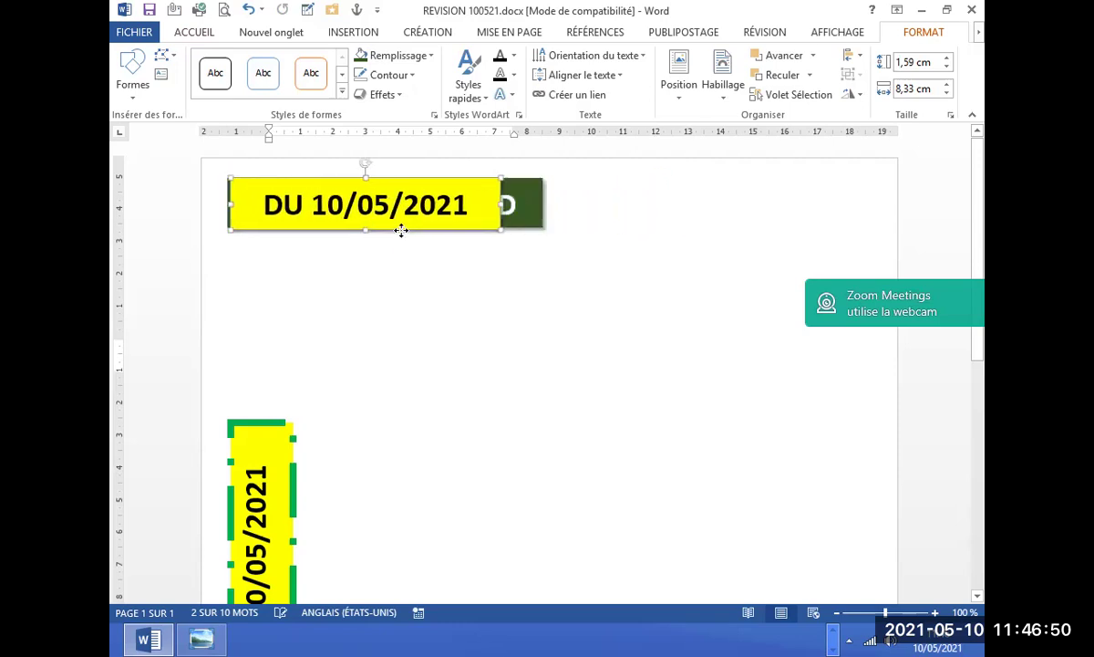
drag(401, 231, 485, 230)
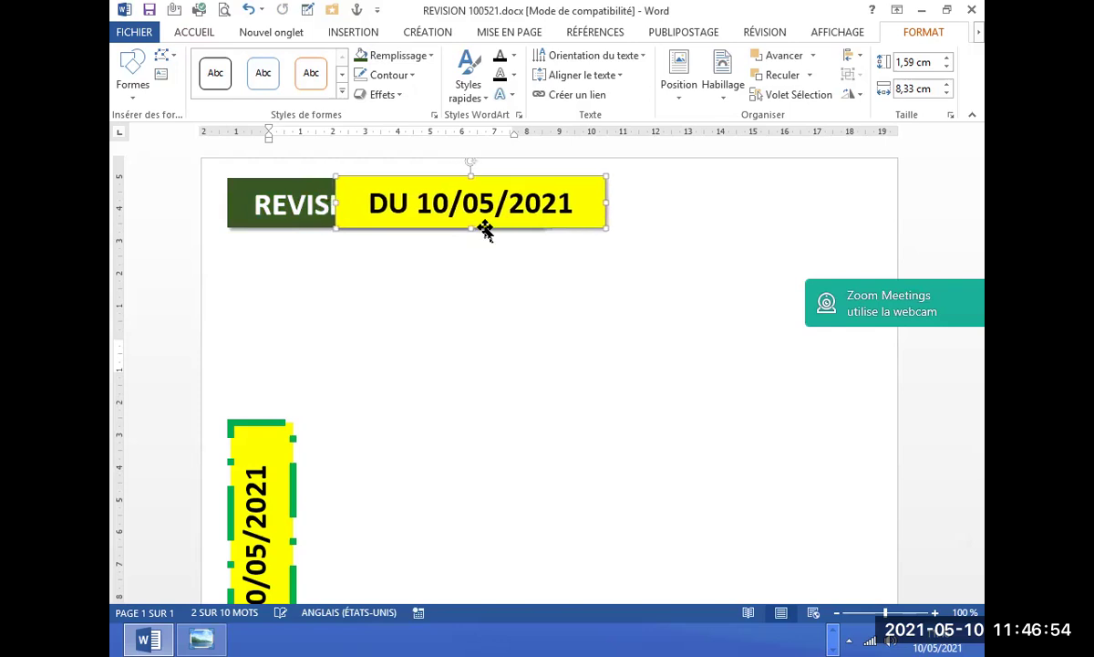
click(496, 301)
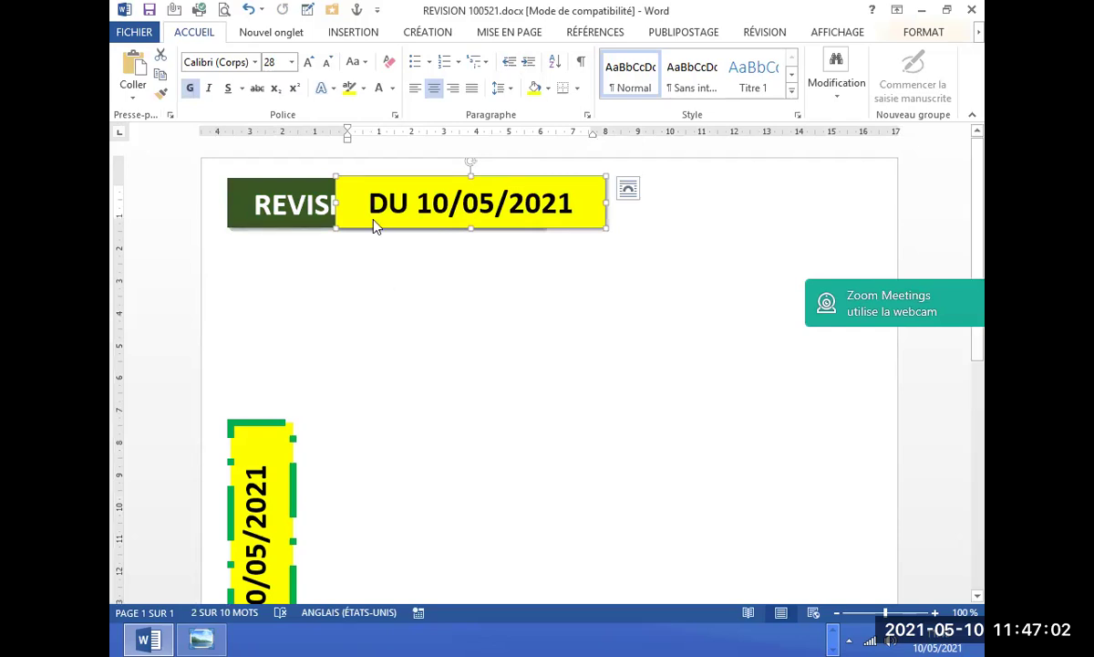
Shift the yellow date box down and paste a duplicate filled dark red.
mouse_move(376, 229)
mouse_down()
mouse_move(382, 277)
mouse_move(387, 242)
mouse_up()
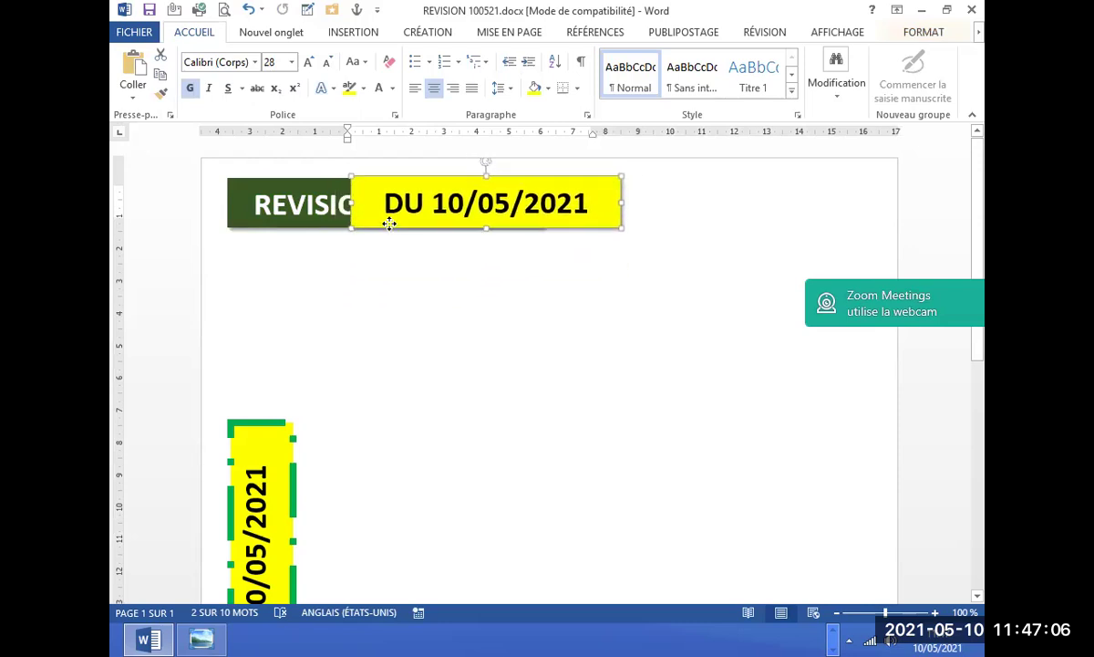
key(ctrl+c)
key(ctrl+v)
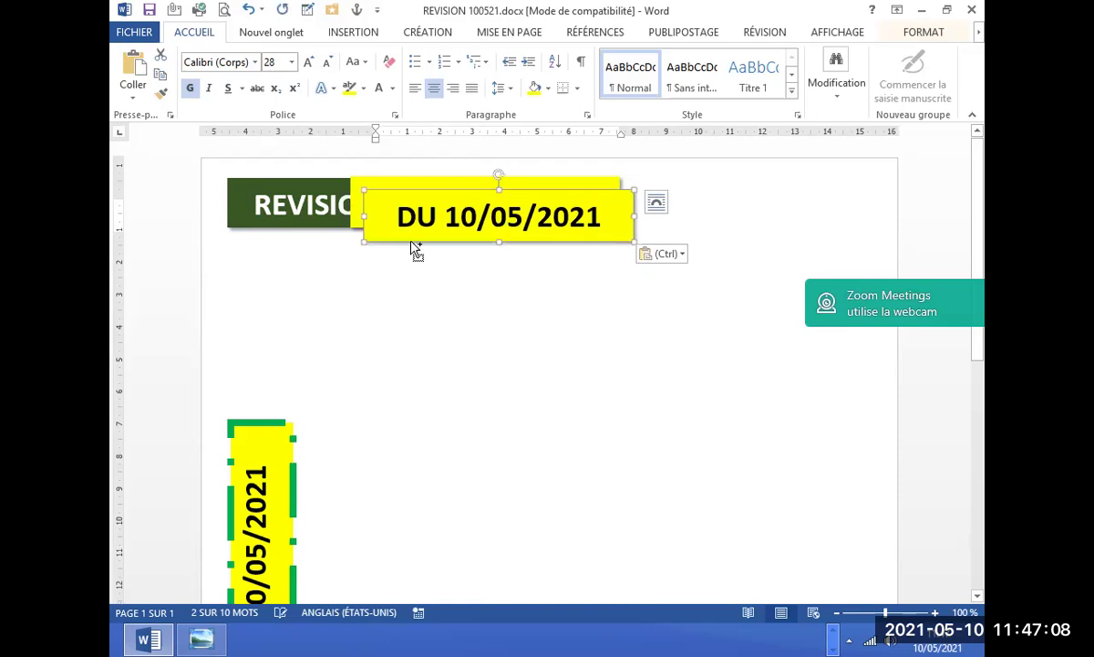
click(916, 33)
click(430, 55)
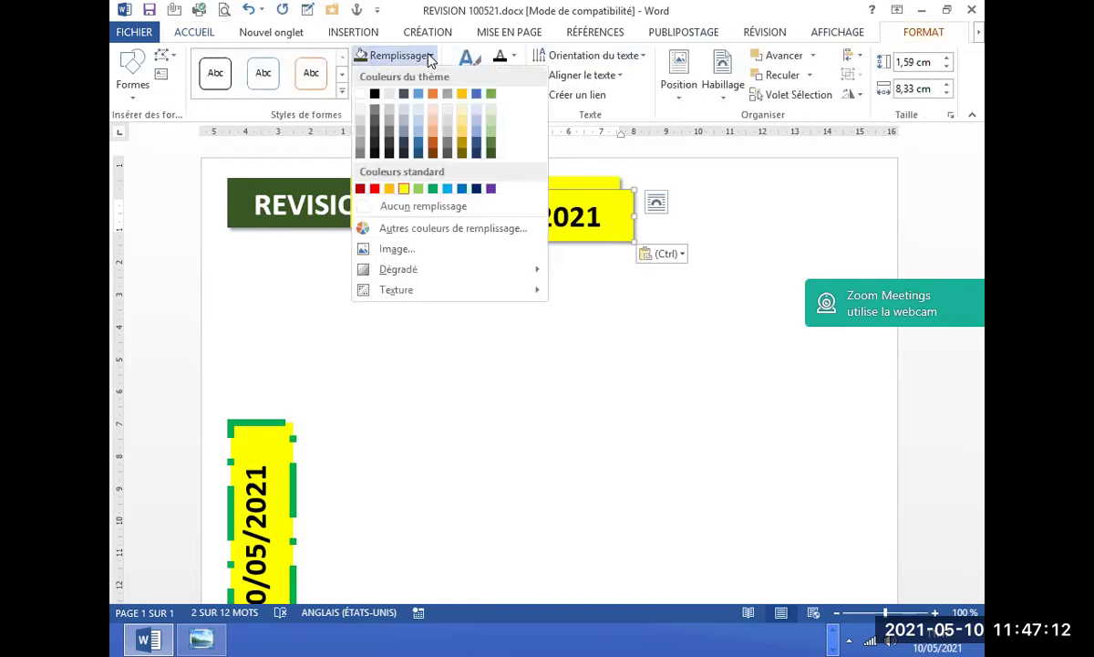
click(360, 189)
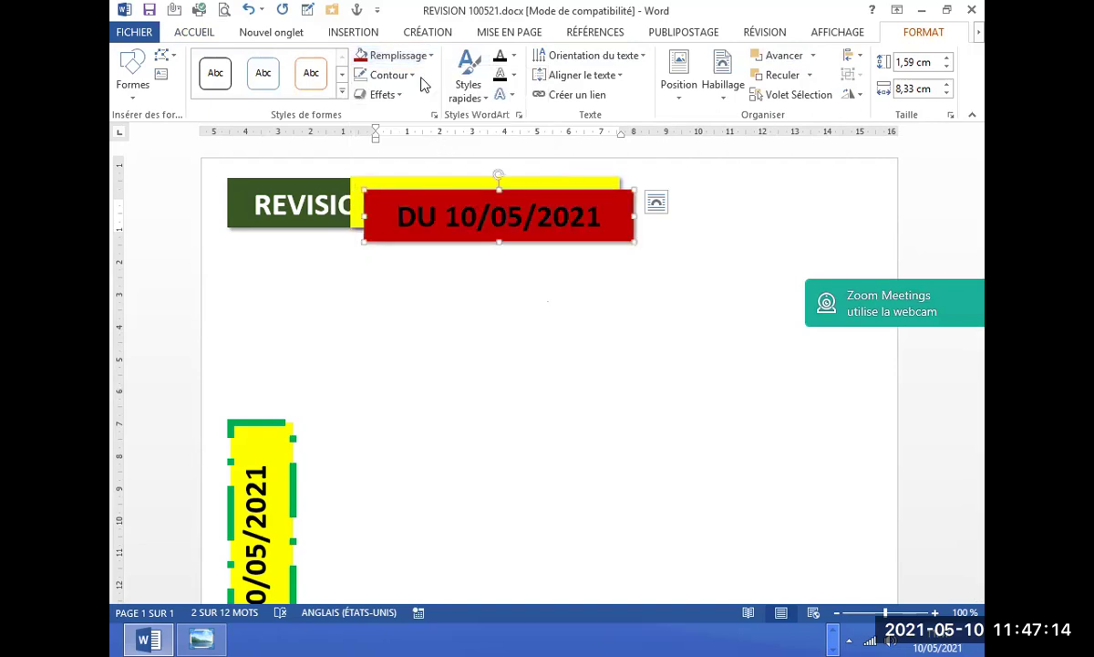
Replace the red box's date text with CLASSE L1.
click(196, 34)
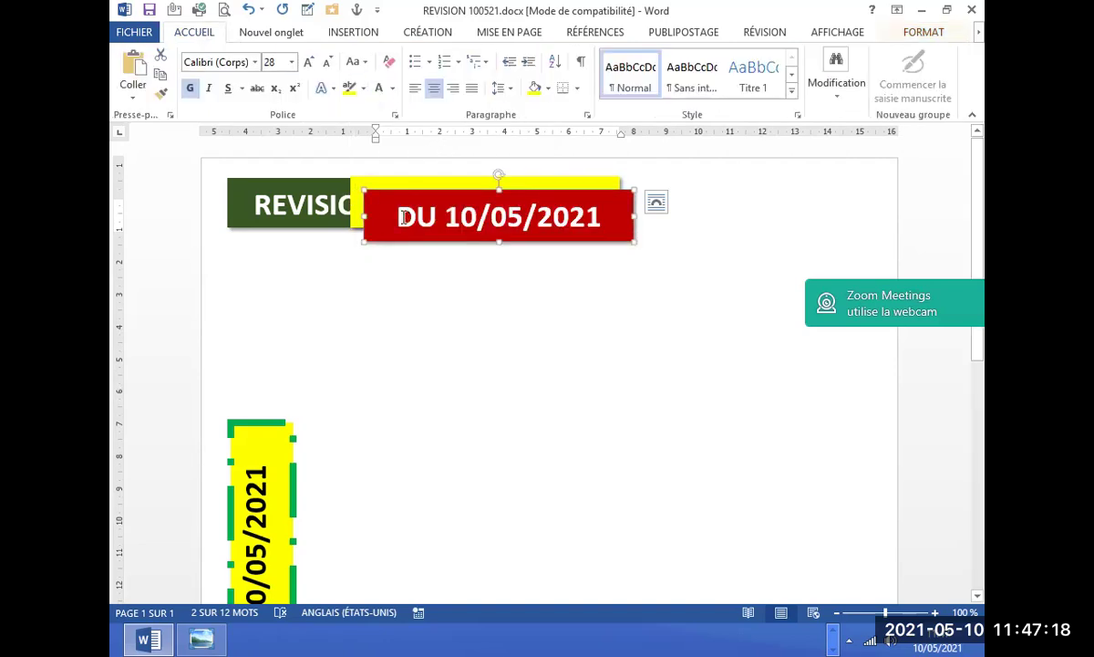
drag(396, 216, 577, 223)
text(CLASSE )
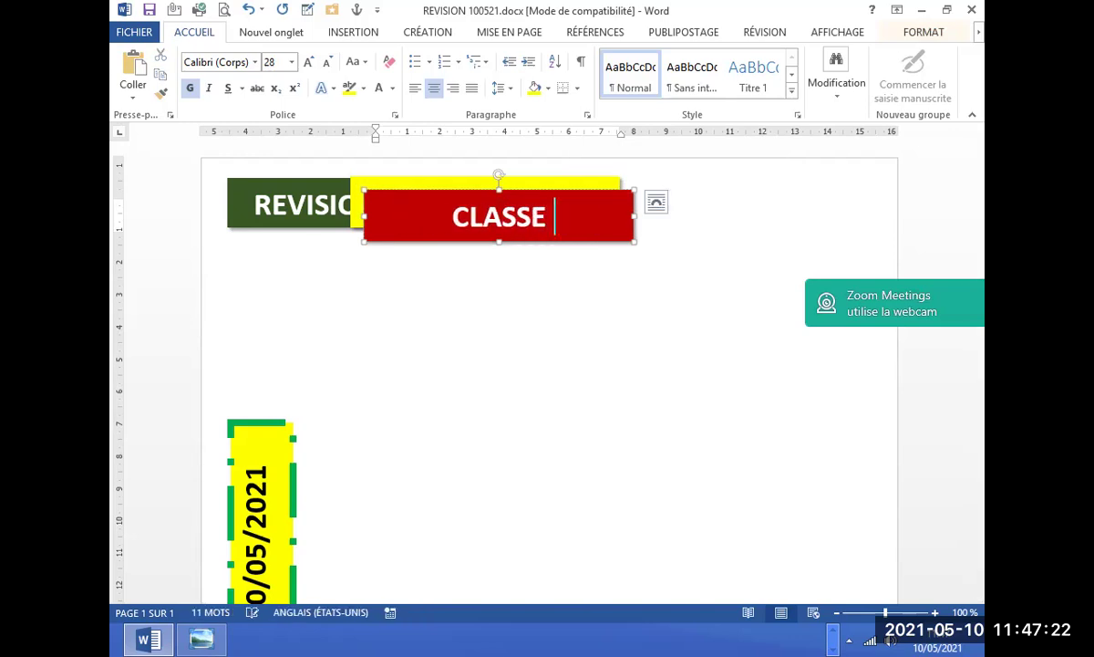
text(L1)
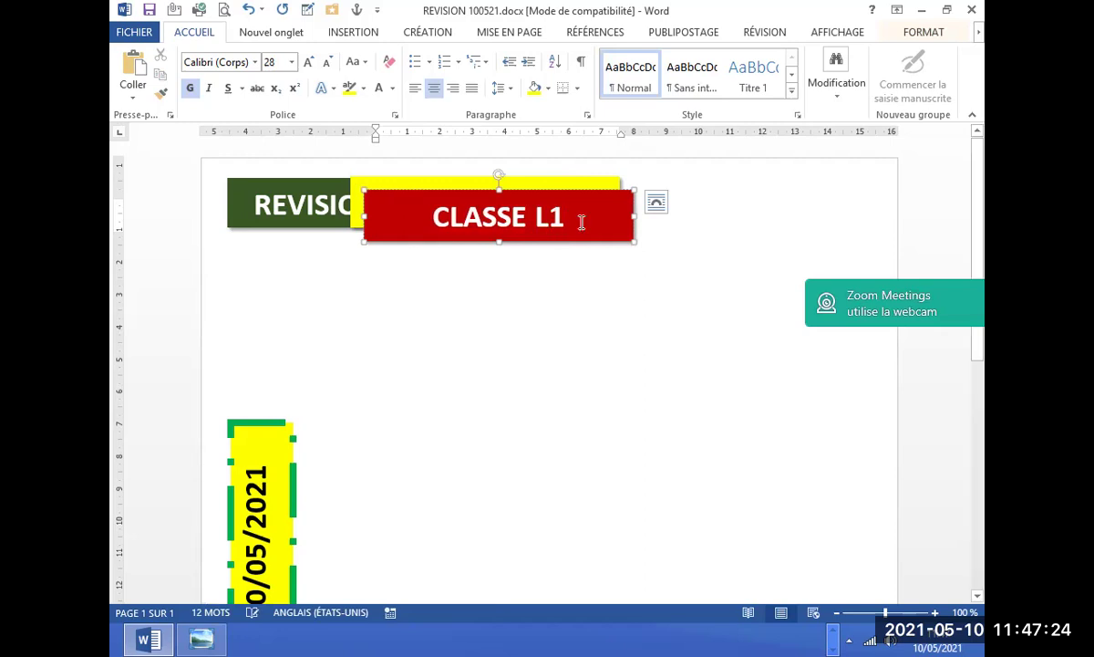
Stagger the boxes: red CLASSE L1 right and down, yellow date box slightly lower.
click(542, 237)
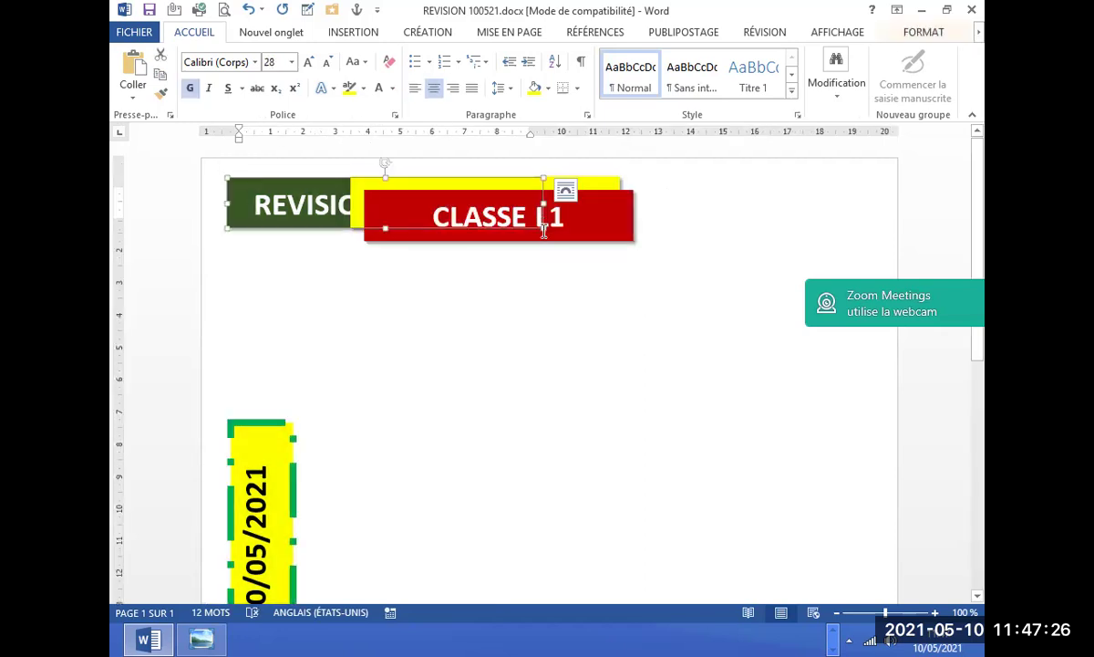
drag(535, 238, 611, 249)
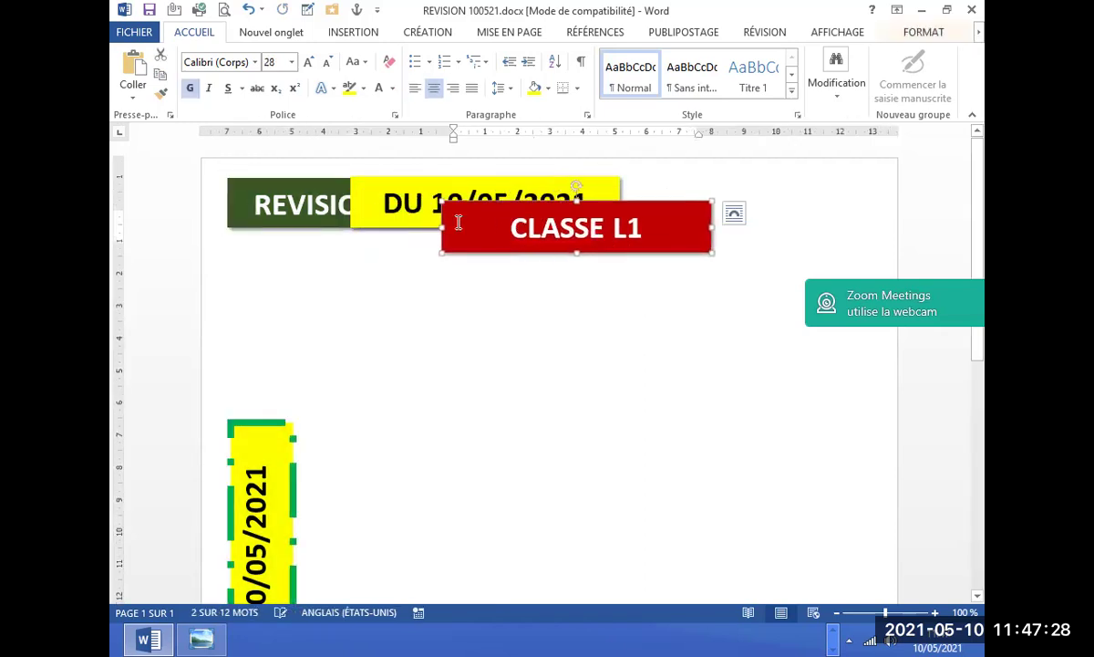
click(421, 219)
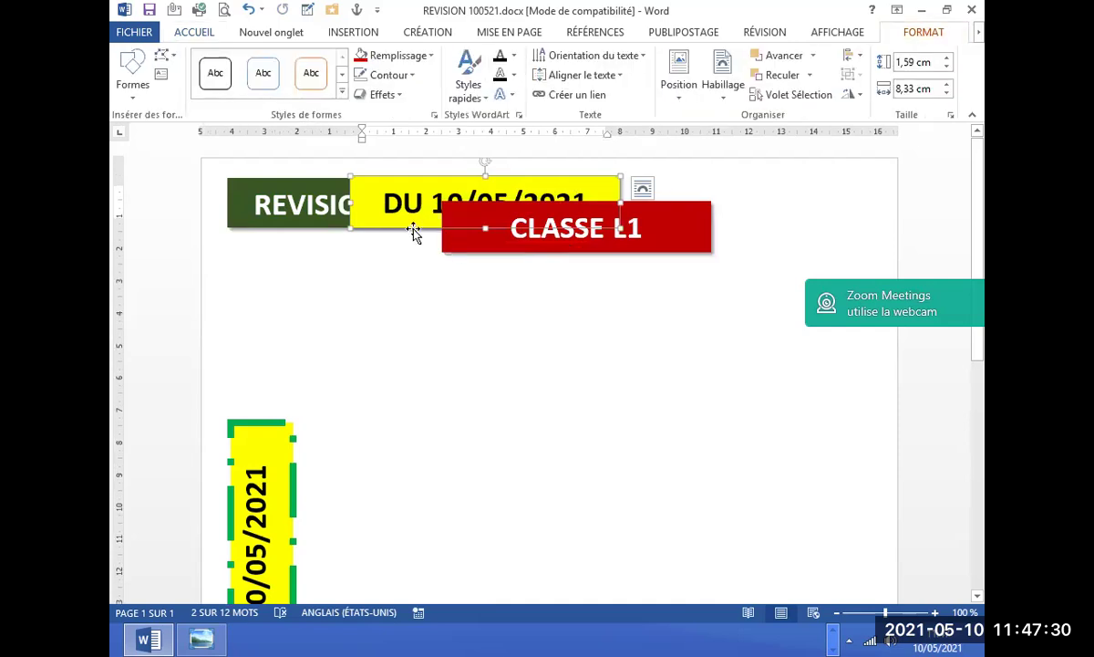
drag(413, 232, 418, 256)
click(620, 253)
Nudge the red CLASSE L1 box down and review its positioning options.
drag(616, 252, 622, 273)
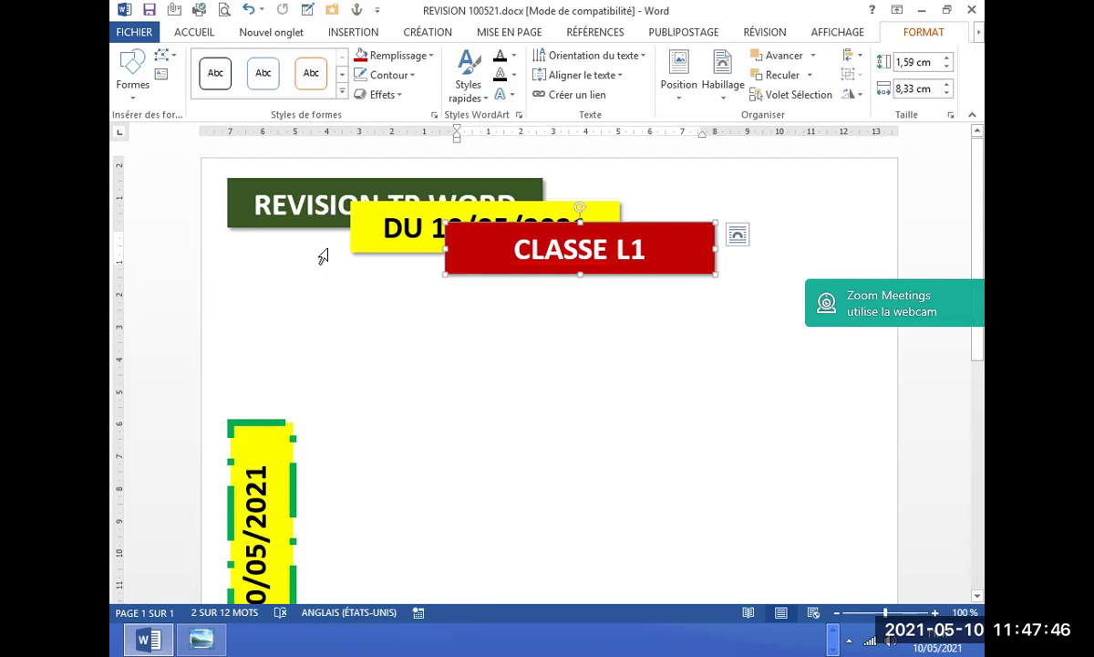
click(679, 104)
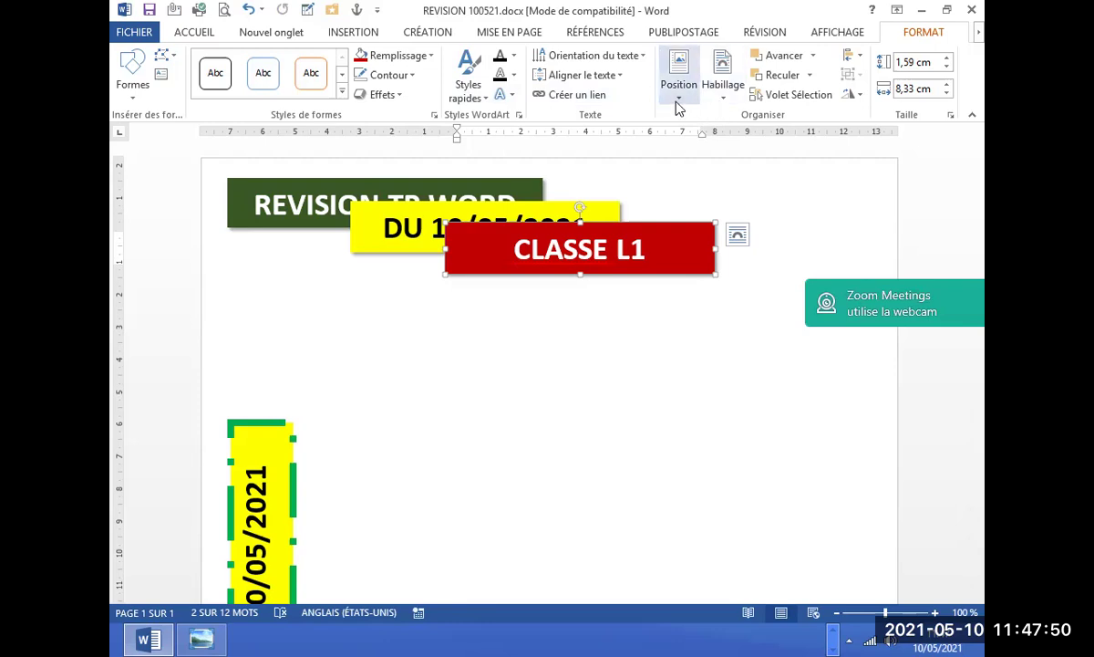
click(650, 330)
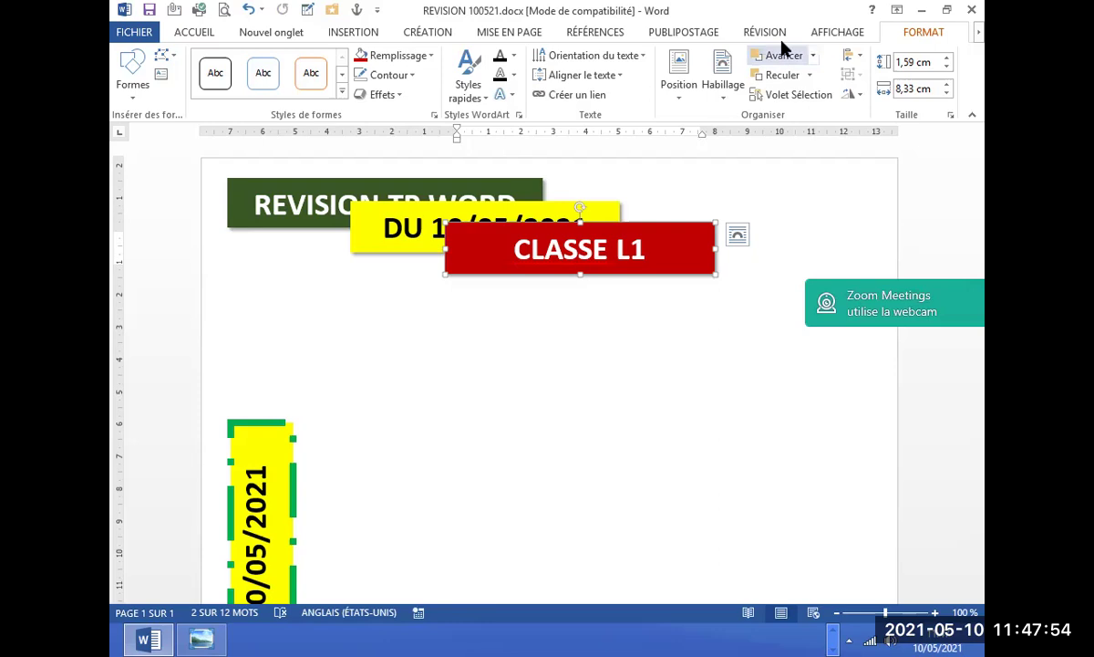
drag(608, 278, 552, 386)
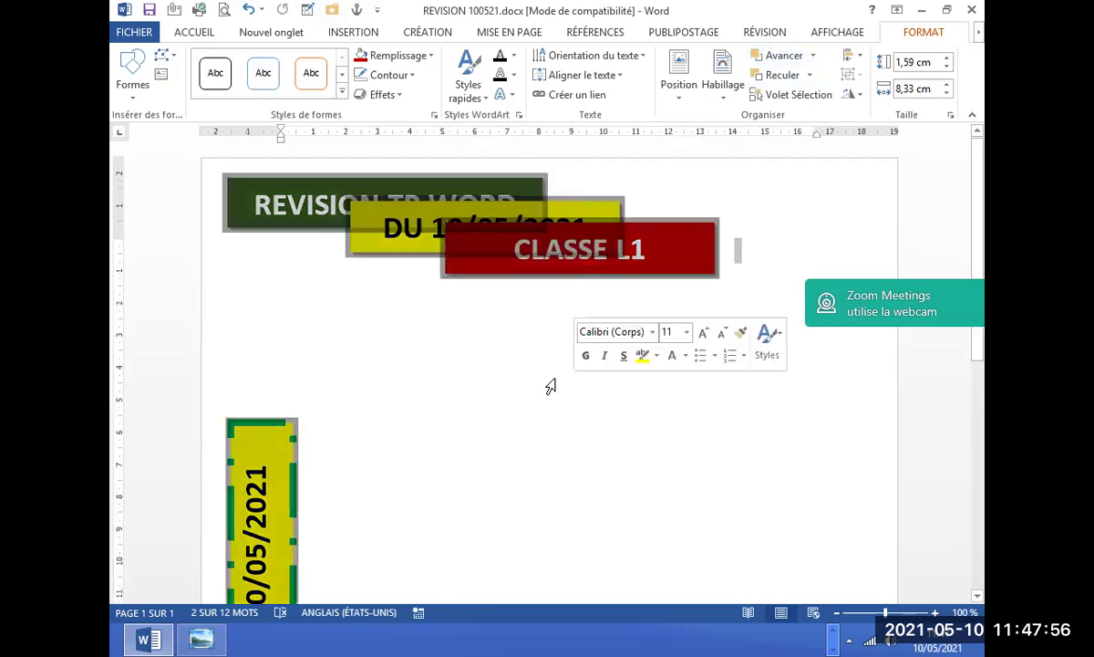
Bring the green REVISION TP WORD banner forward one level.
click(336, 223)
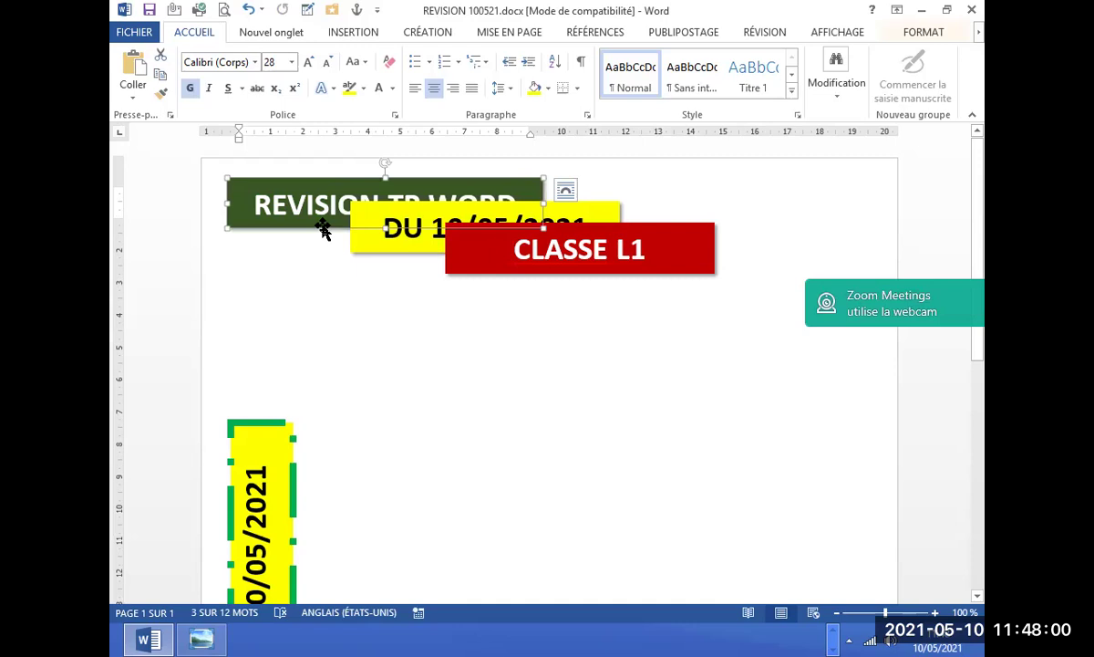
click(919, 37)
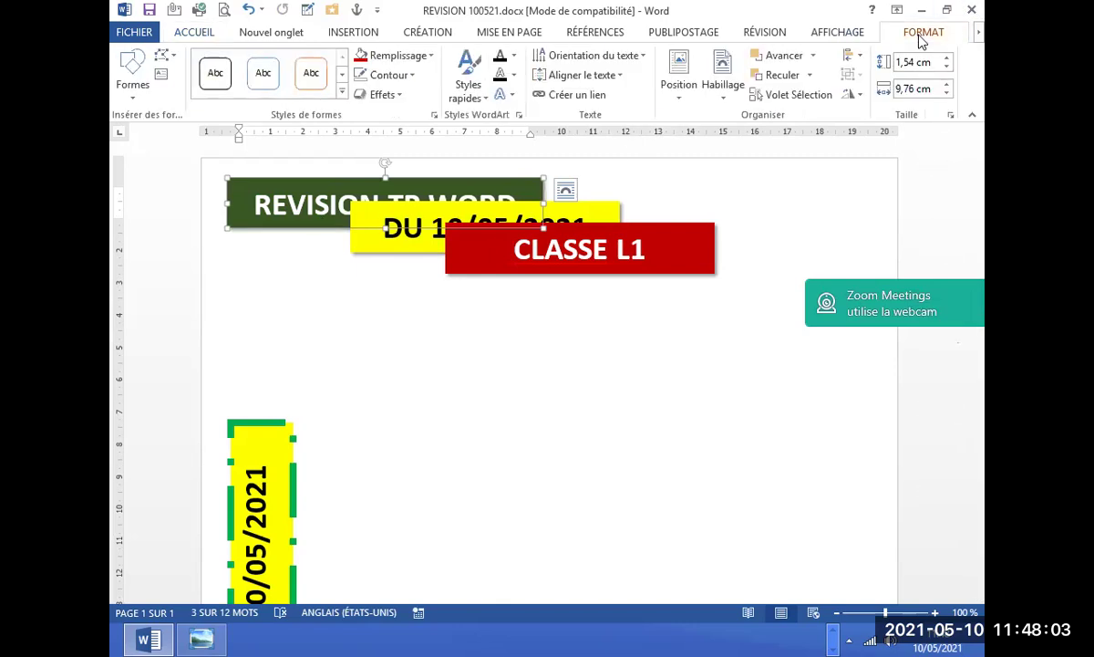
click(813, 55)
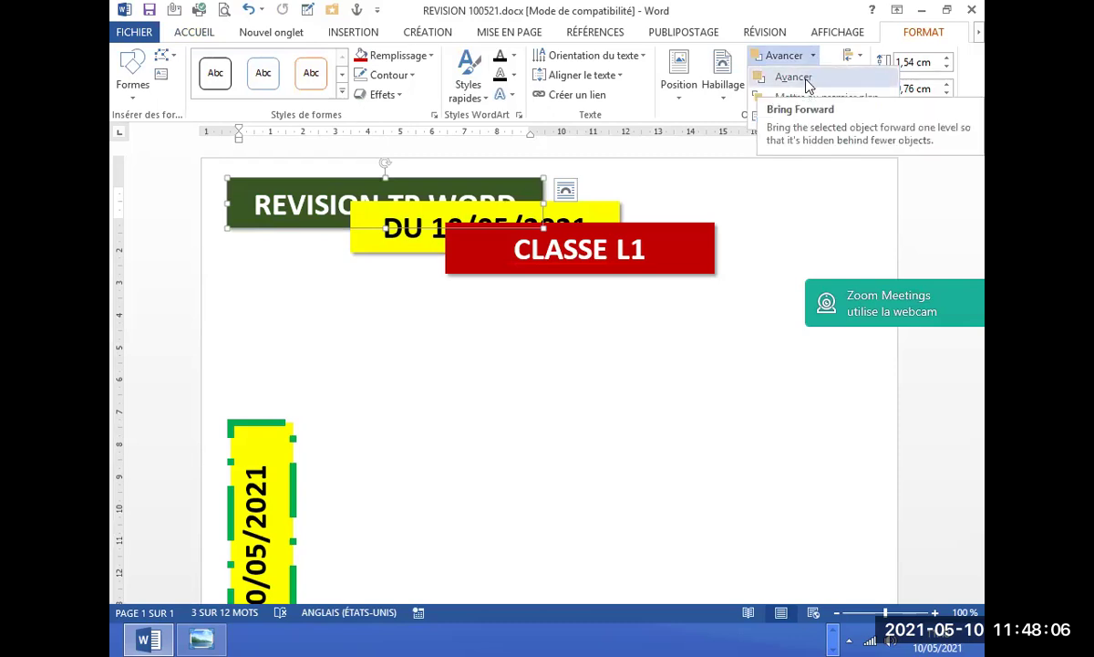
click(807, 80)
click(665, 358)
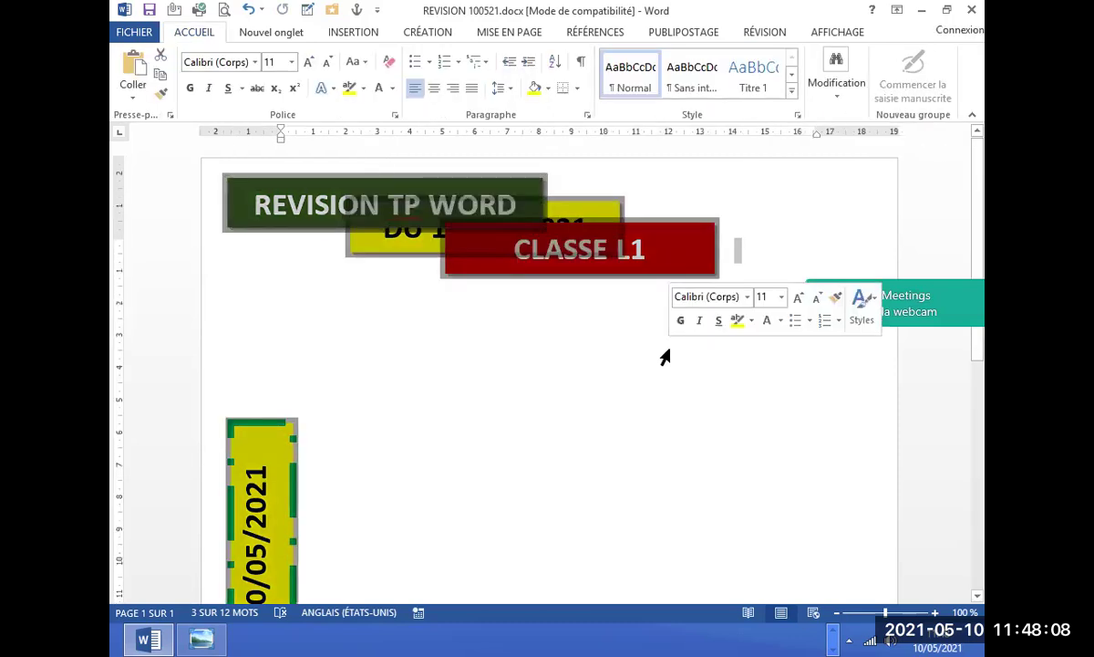
Bring the green REVISION TP WORD title banner all the way to the front.
click(461, 261)
click(338, 228)
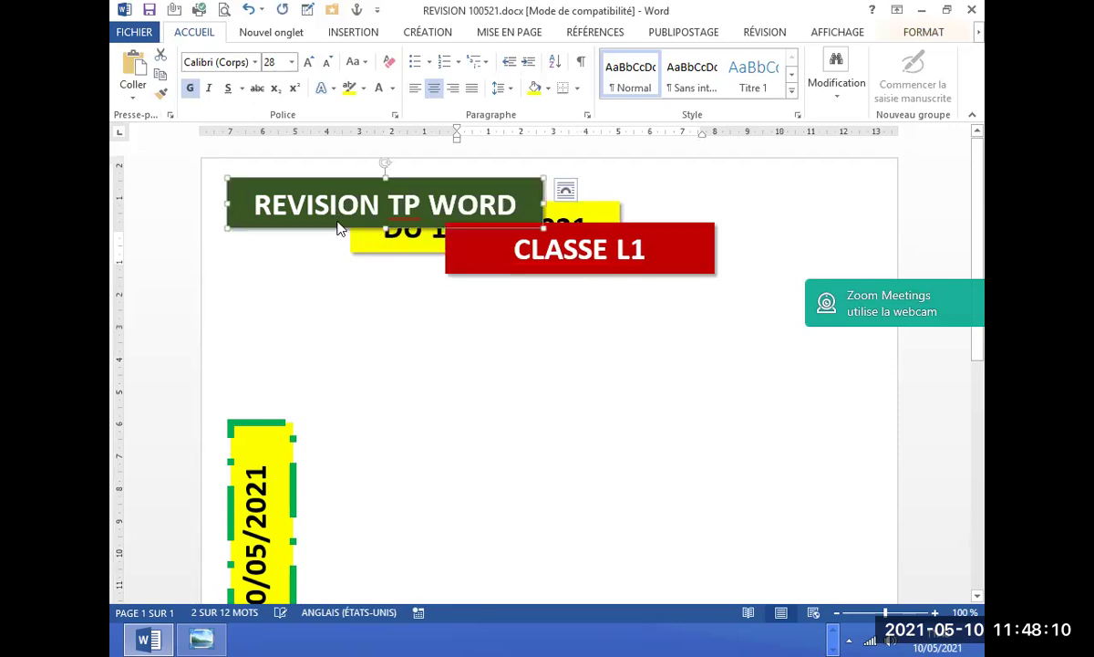
click(337, 228)
click(922, 32)
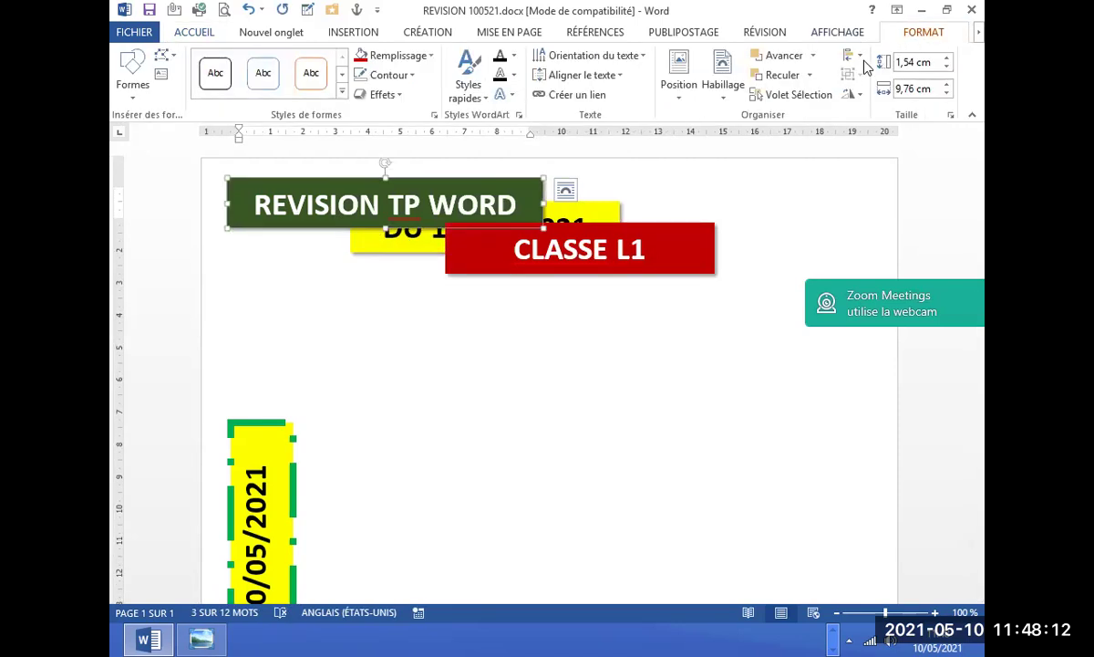
click(812, 55)
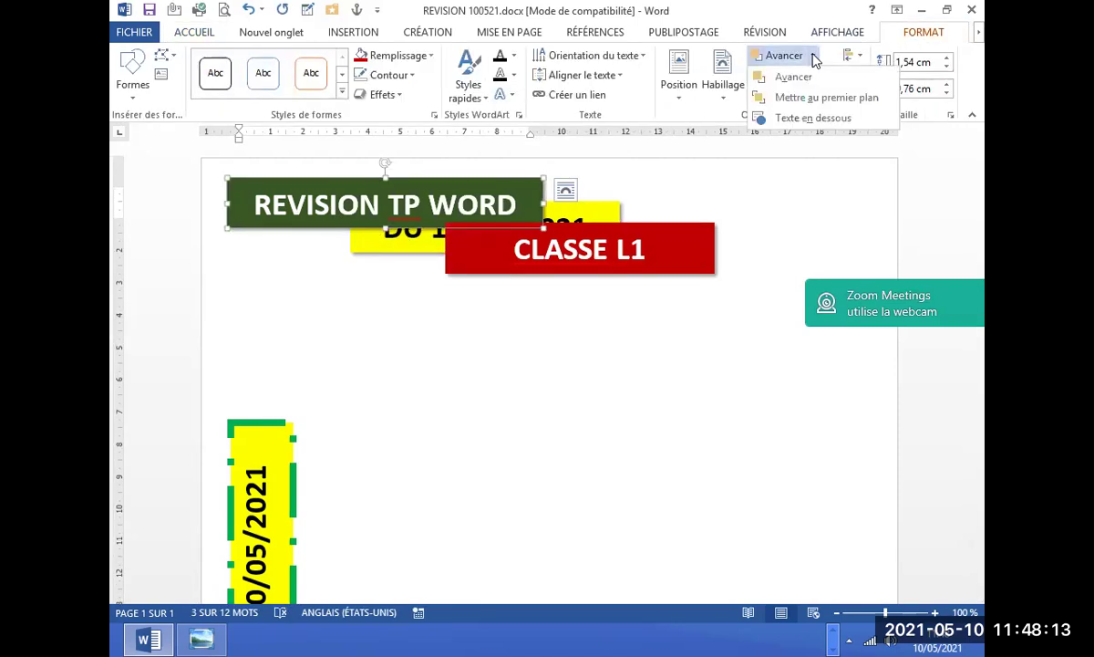
click(826, 97)
click(636, 342)
Send the red CLASSE L1 banner behind the yellow DU 10/05/2021 box.
key(ctrl+a)
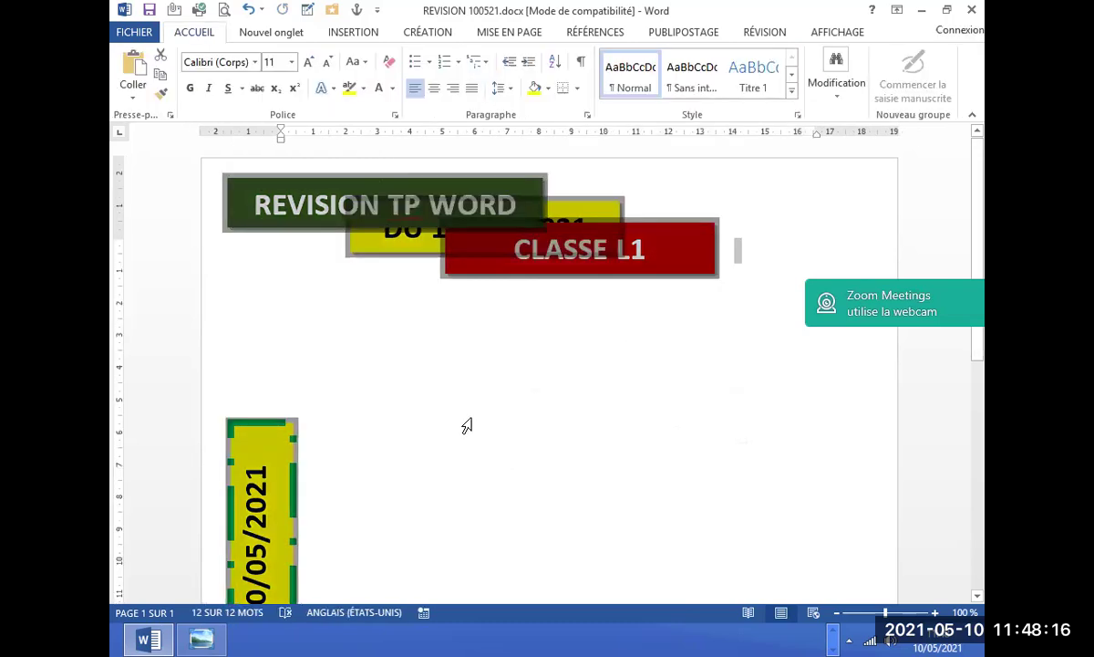
click(538, 217)
triple_click(473, 372)
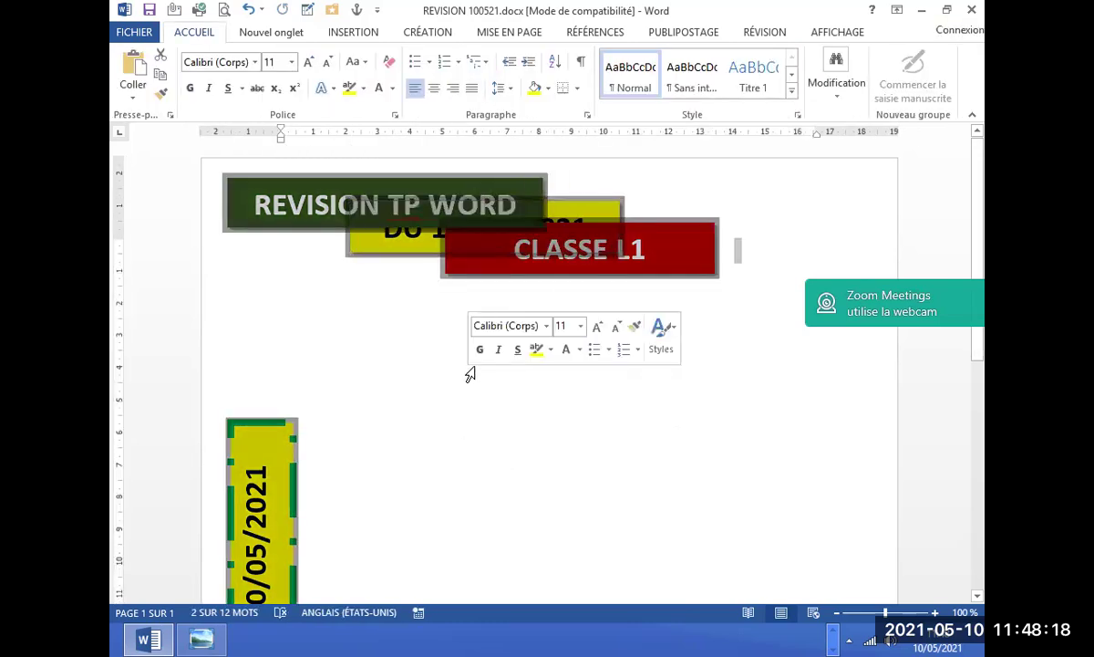
click(418, 255)
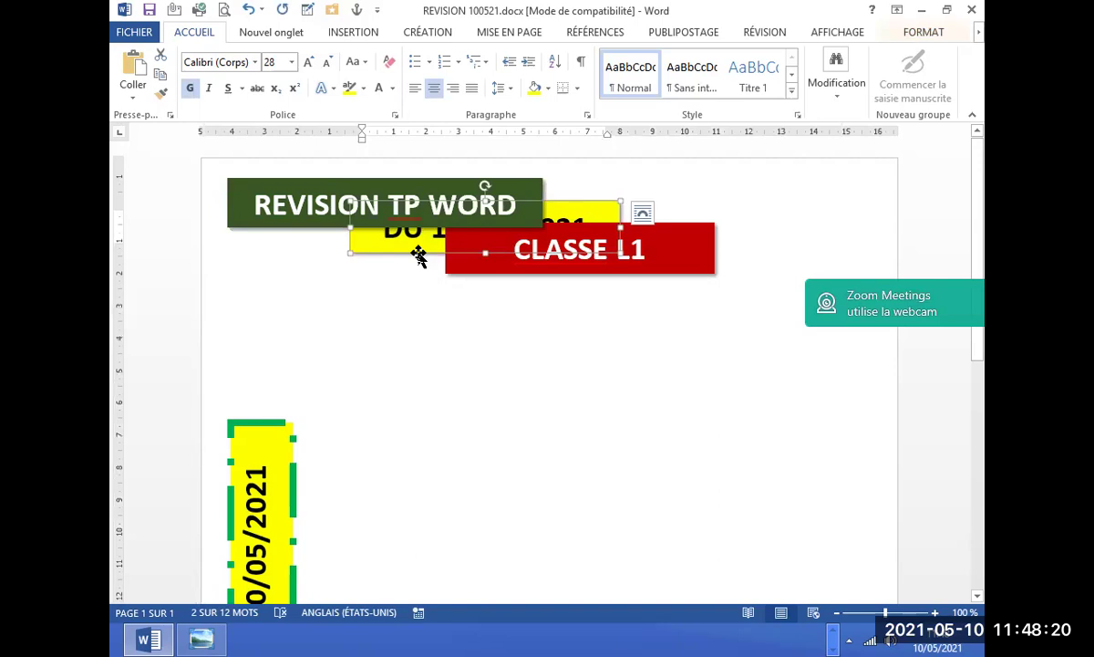
click(468, 273)
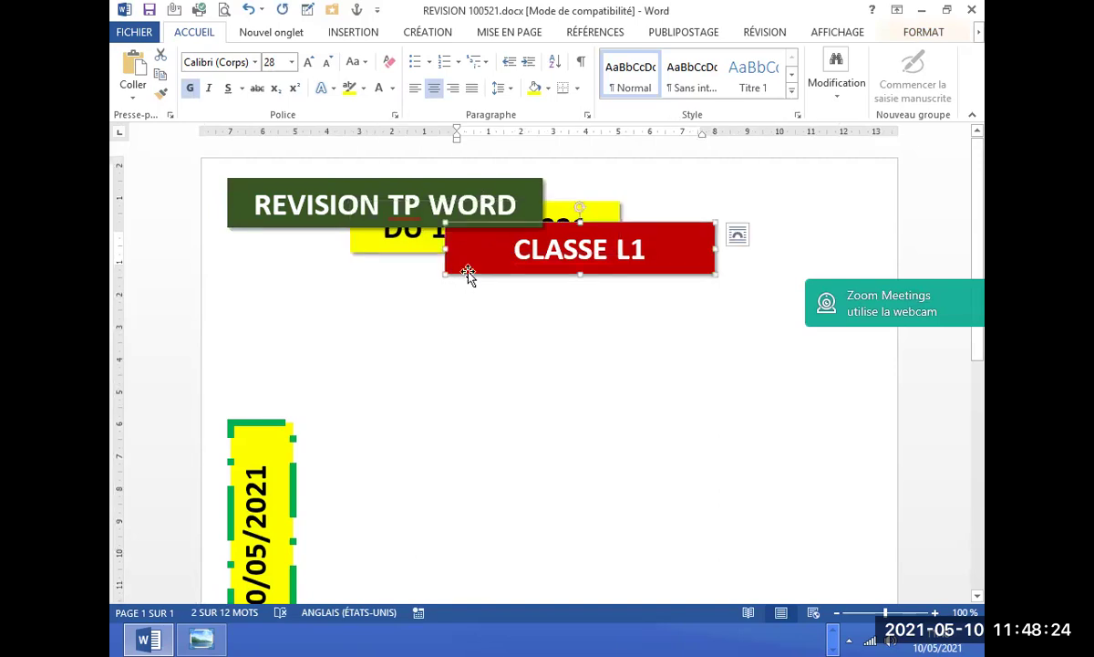
click(919, 33)
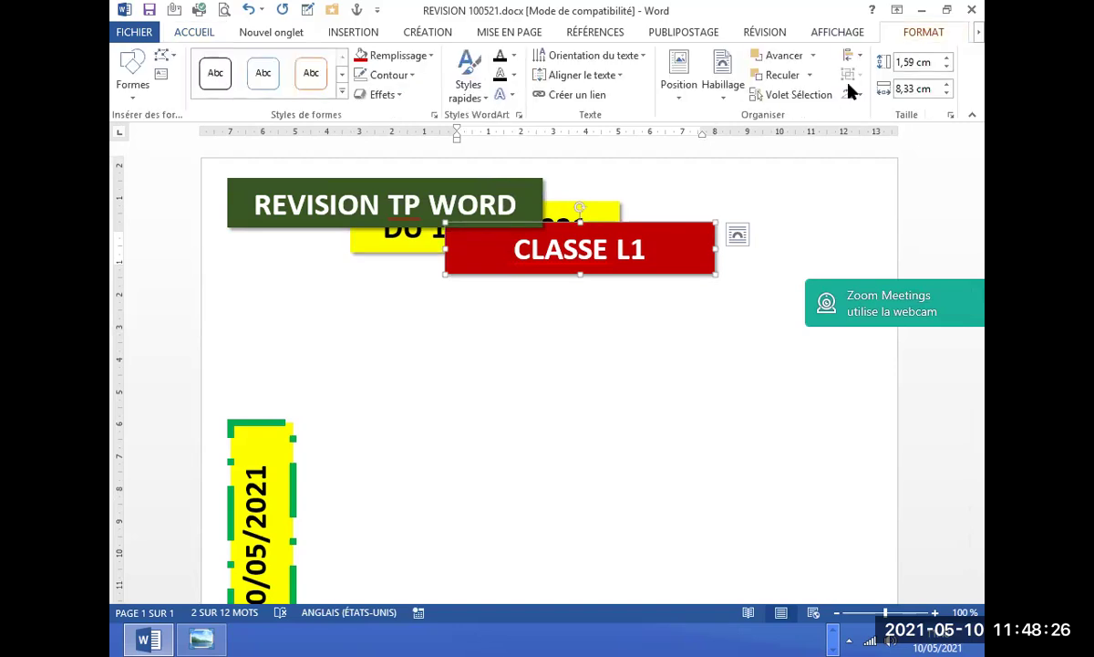
click(811, 76)
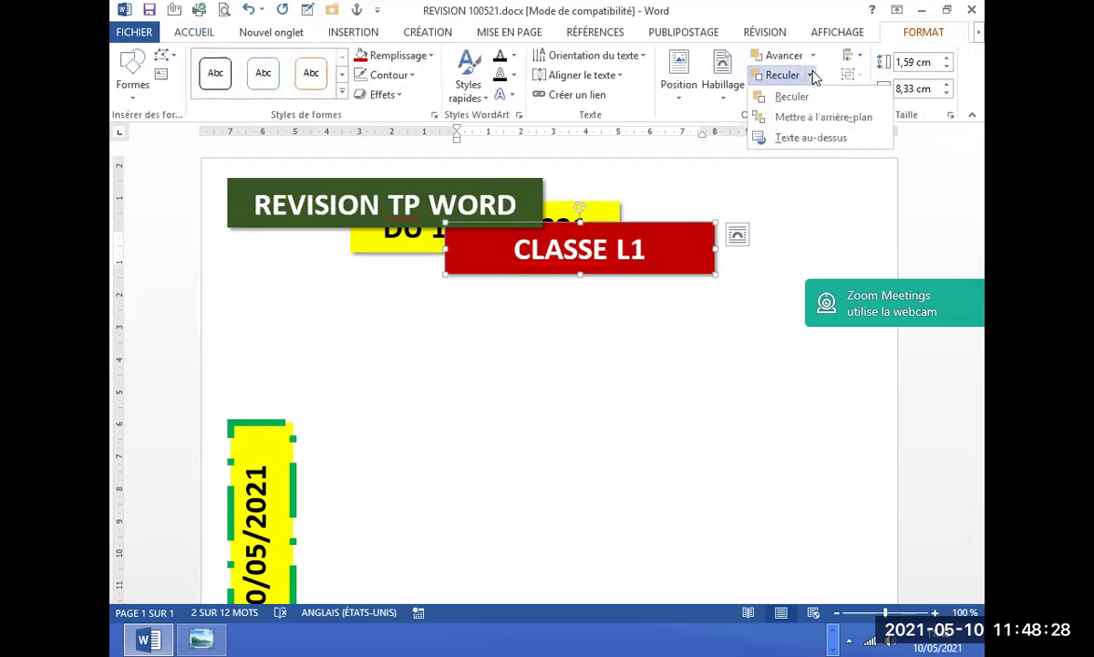
click(812, 117)
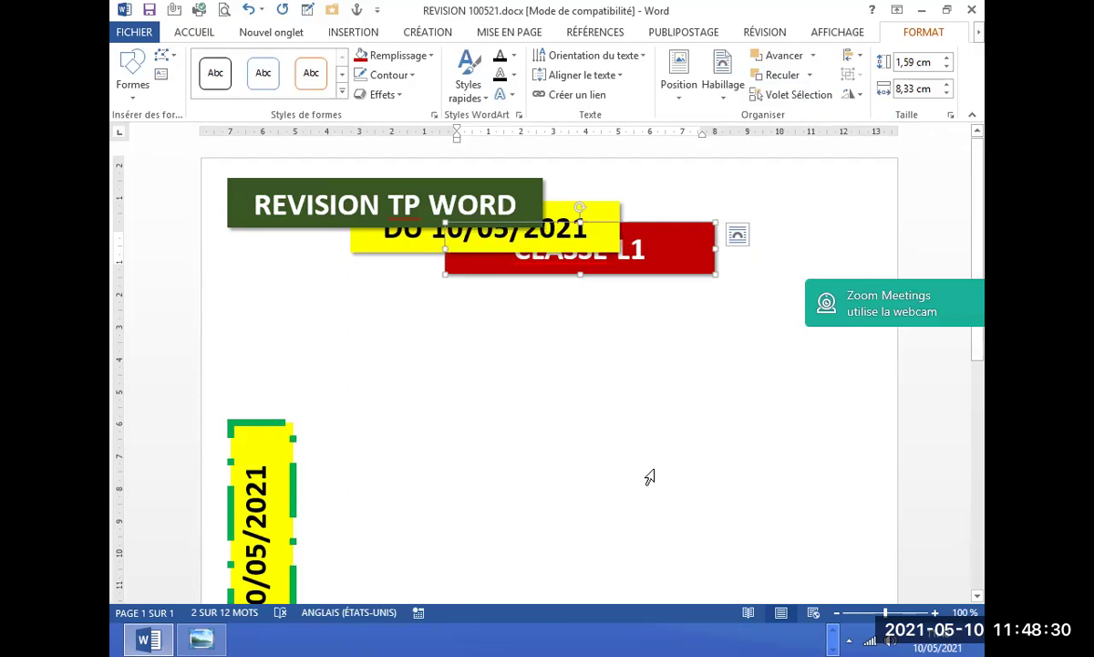
double_click(581, 532)
click(513, 264)
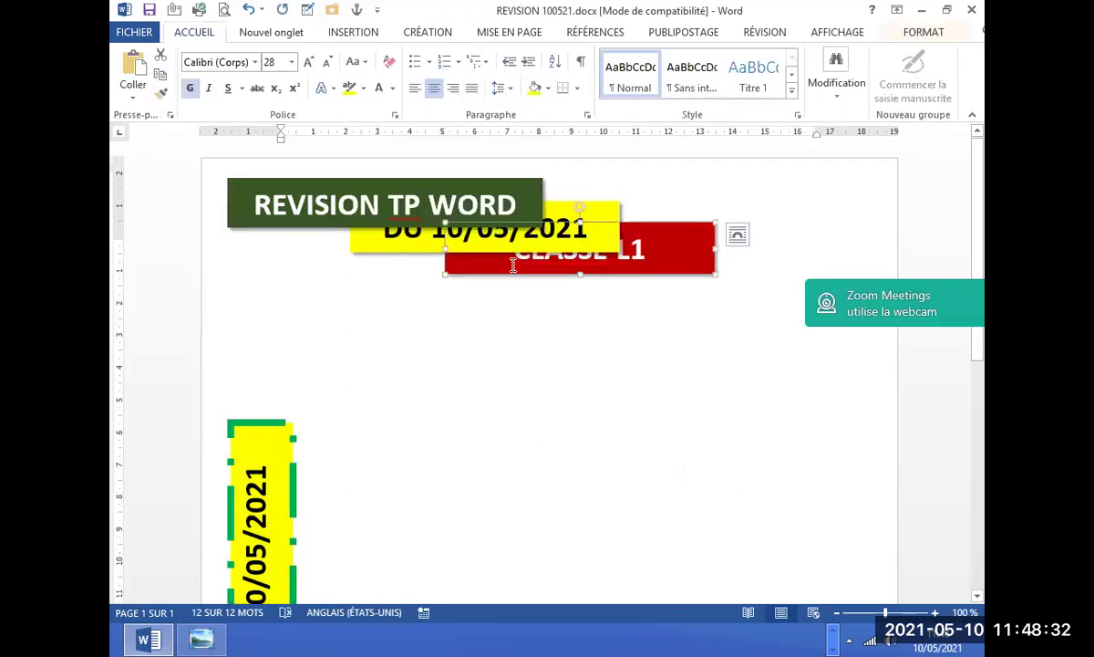
Spread the red and yellow banners into a cascade, shifting each down and right.
drag(529, 277, 602, 299)
click(281, 244)
click(480, 254)
mouse_move(480, 254)
mouse_down()
mouse_move(499, 264)
mouse_move(648, 232)
mouse_move(589, 273)
mouse_move(633, 314)
mouse_up()
click(491, 508)
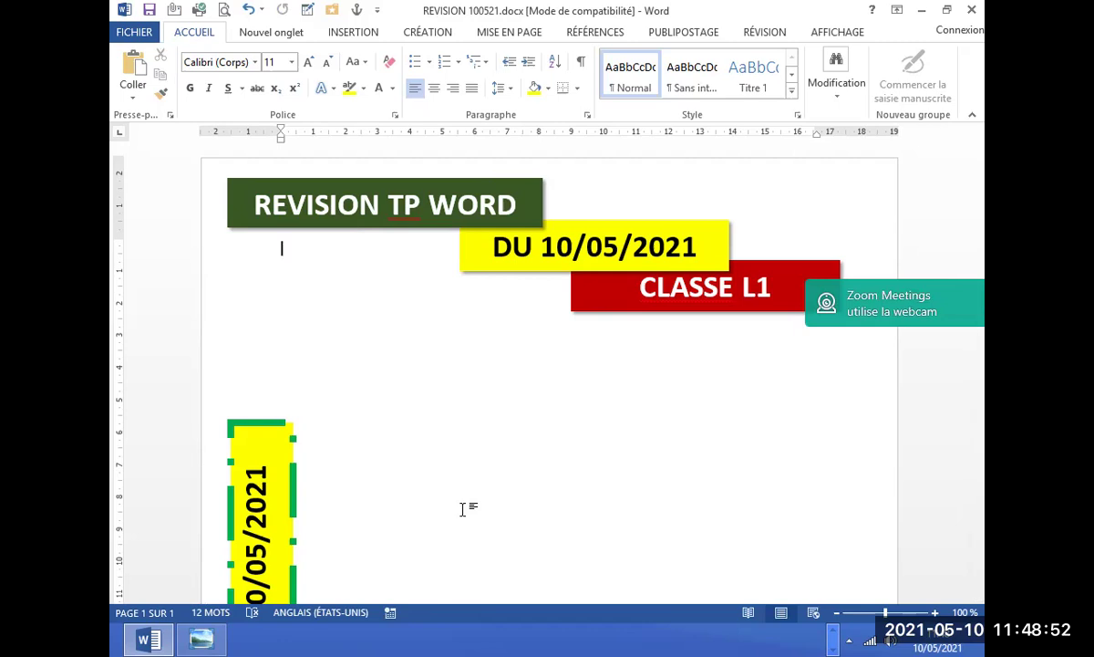
Delete the REVISION TP WORD, DU 10/05/2021 and CLASSE L1 banners.
click(478, 228)
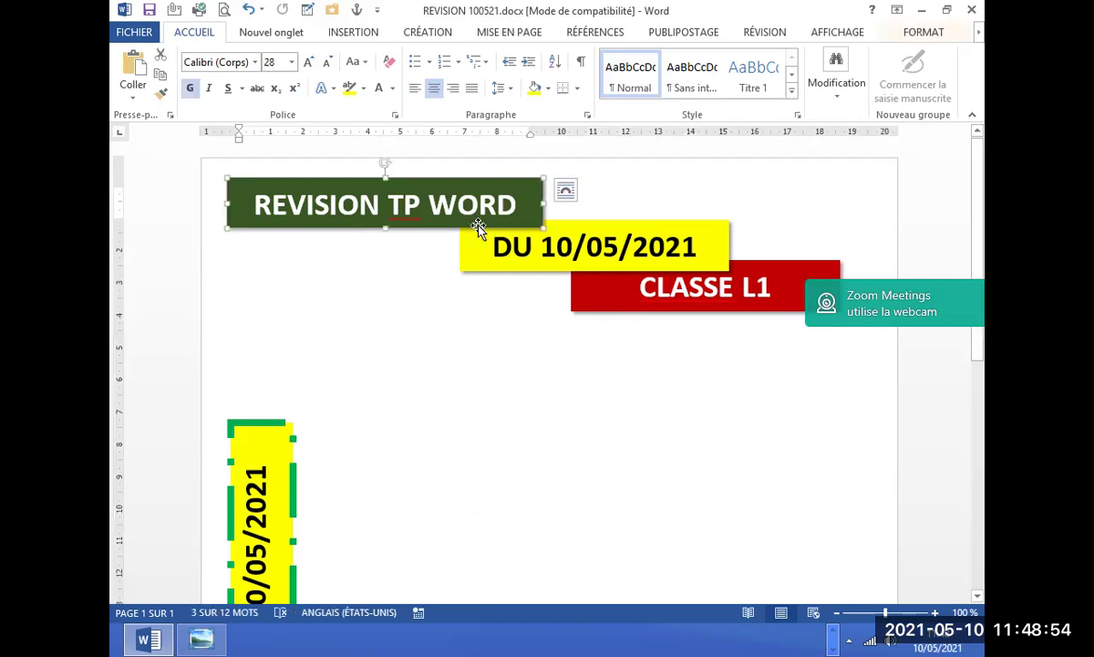
key(Delete)
click(476, 252)
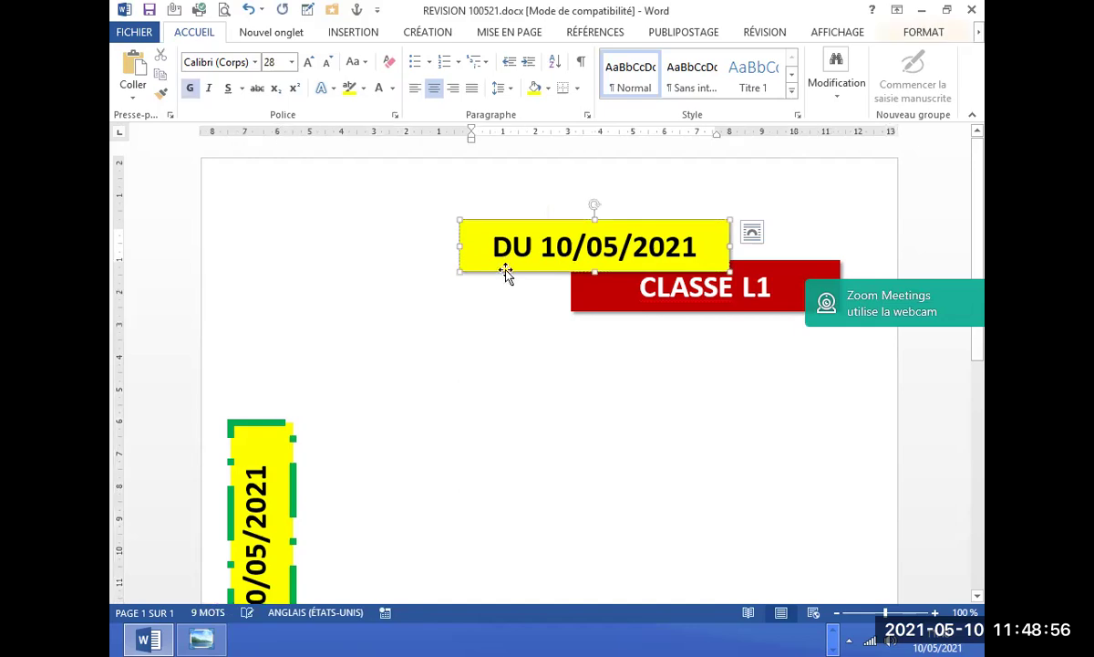
key(Delete)
click(584, 291)
key(Delete)
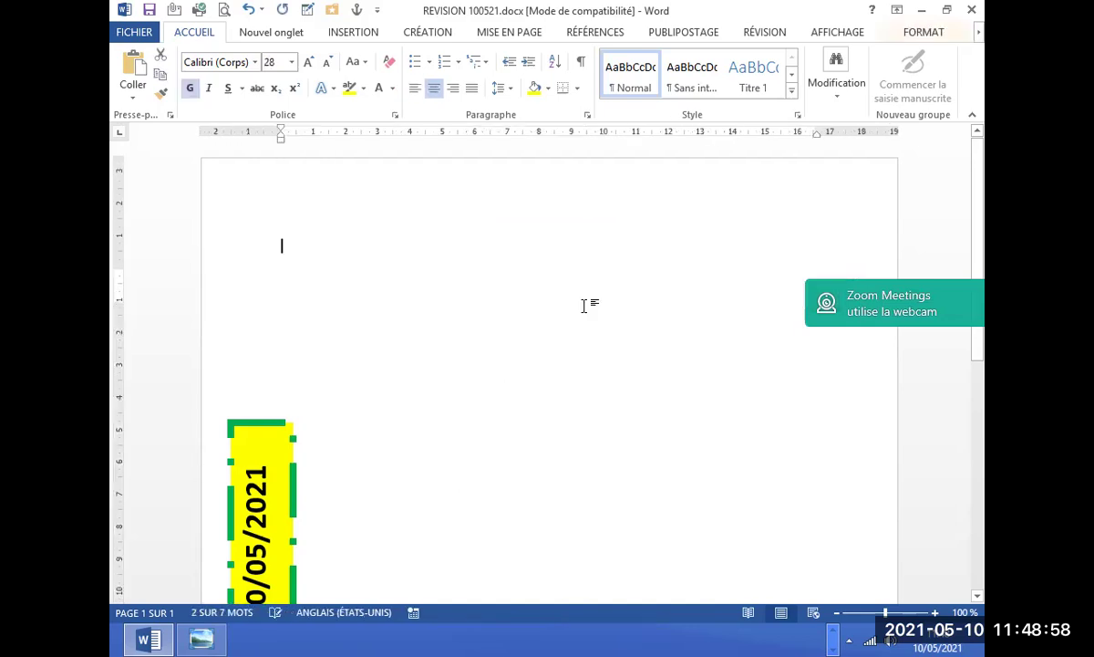
key(Delete)
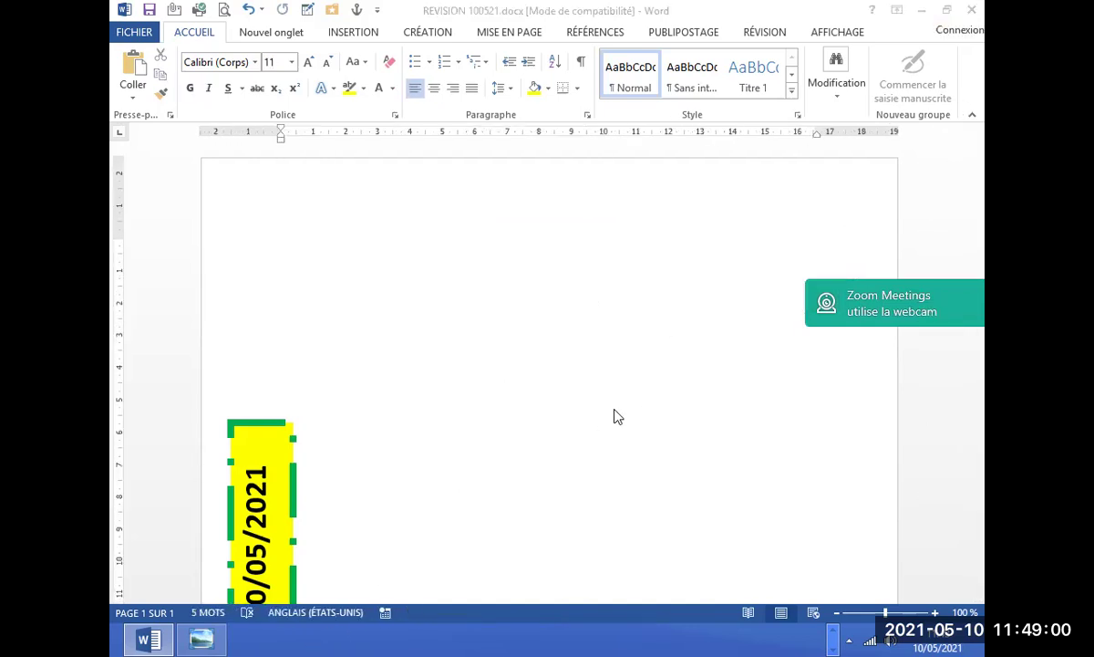
Switch from Word to Telegram Web in Chrome and select the Zoom invitation message.
key(alt+Tab)
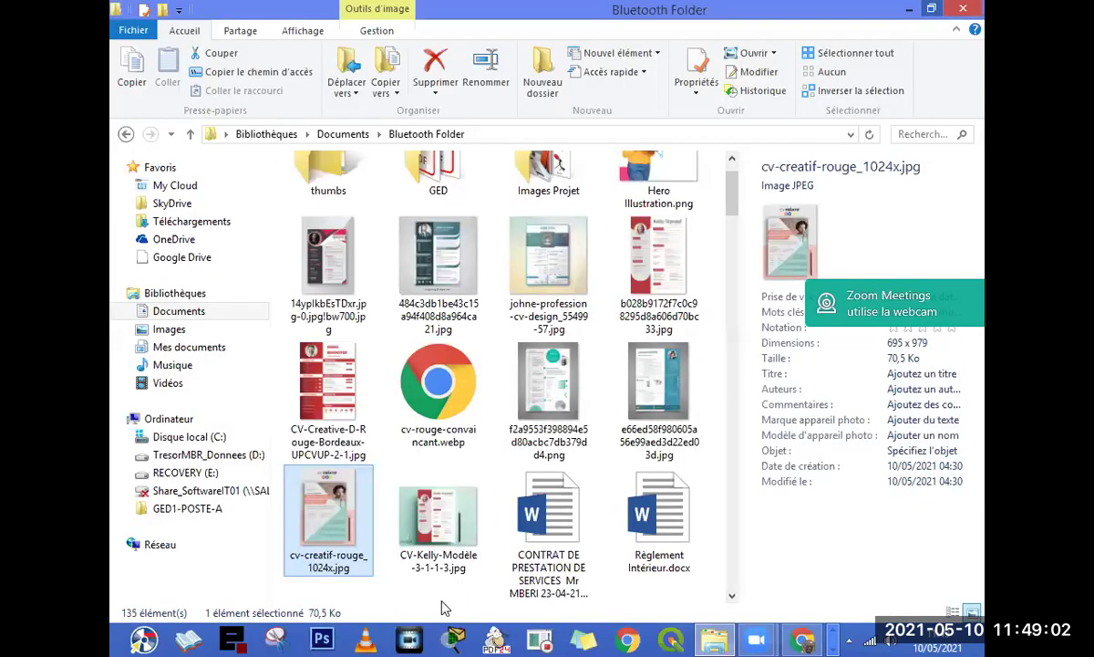
click(802, 638)
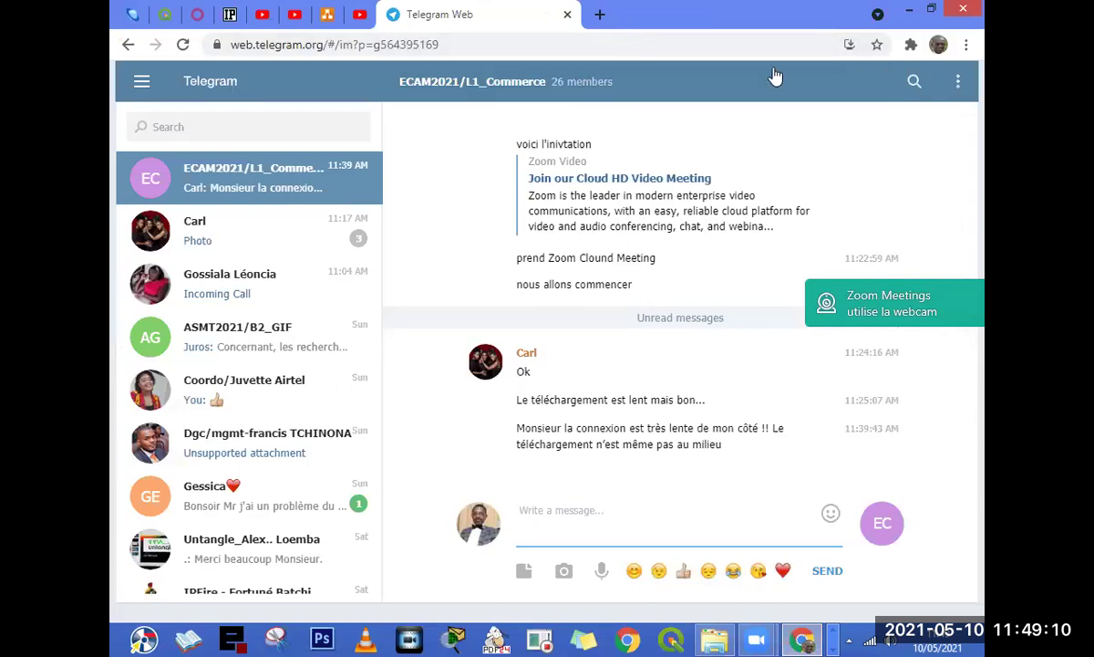
click(468, 222)
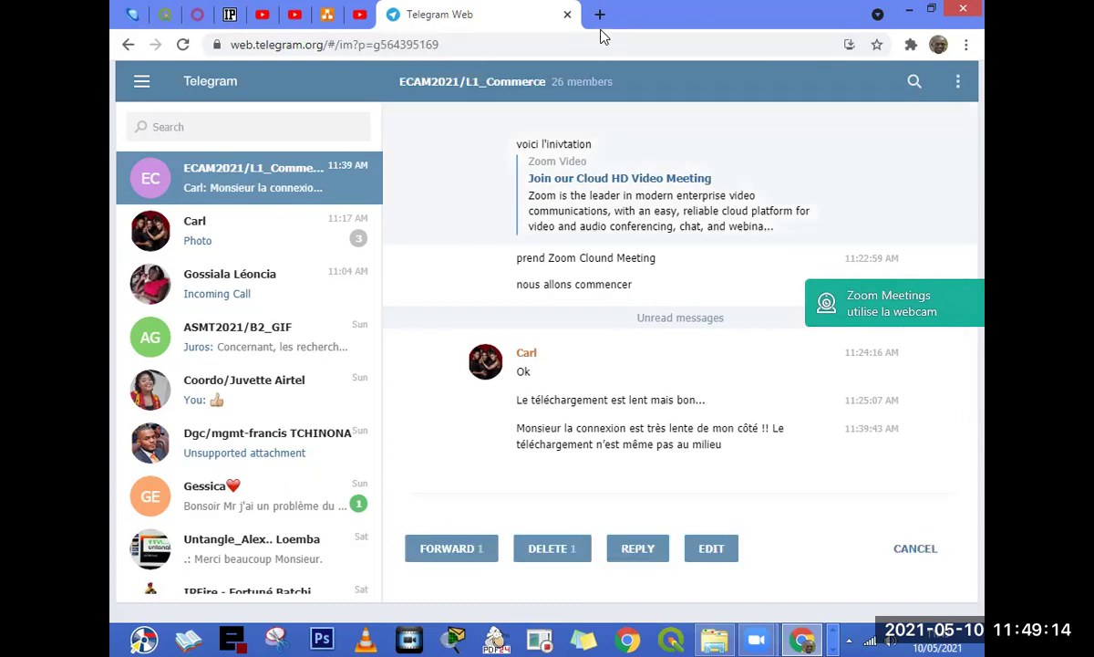
In a new tab, search Google for SIG and show its image results.
click(601, 28)
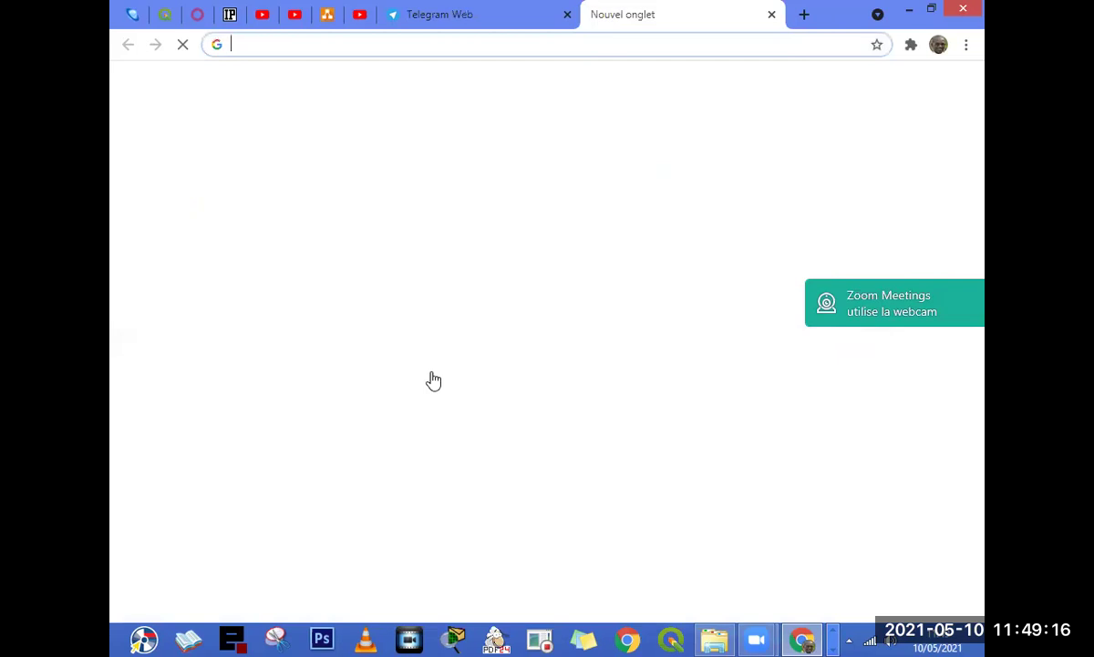
click(446, 401)
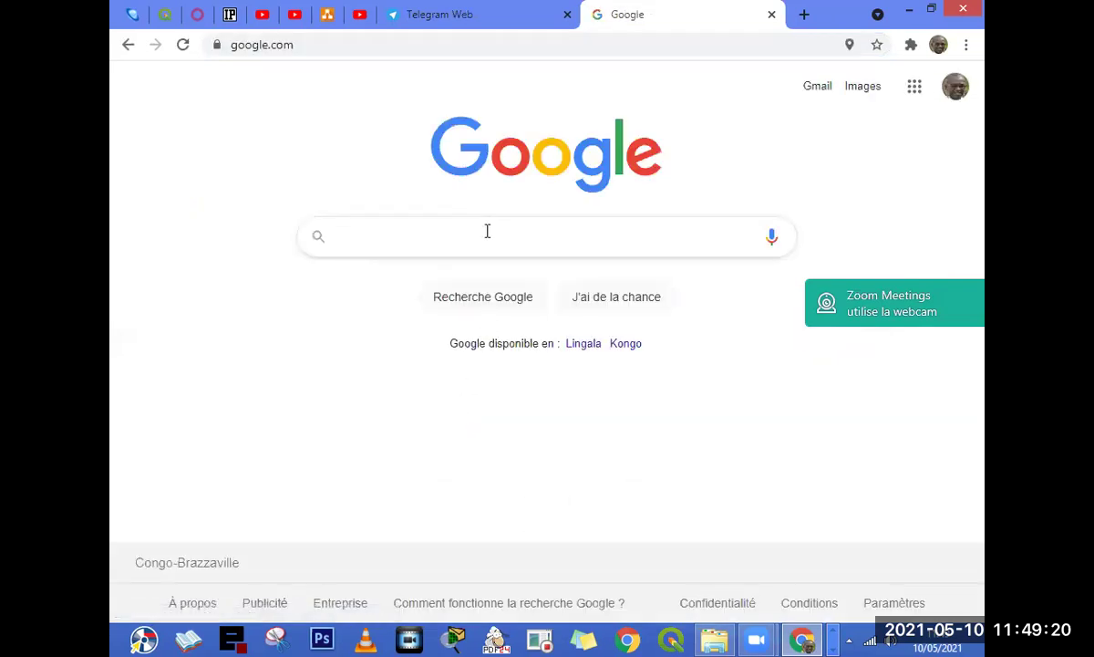
text(SIG)
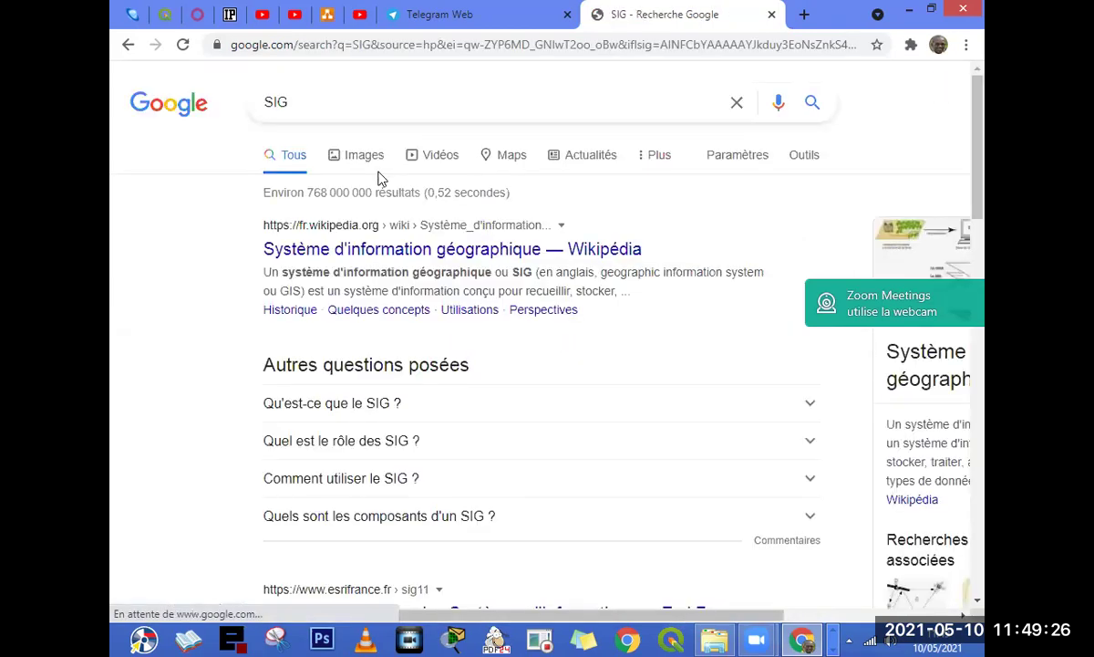
click(371, 173)
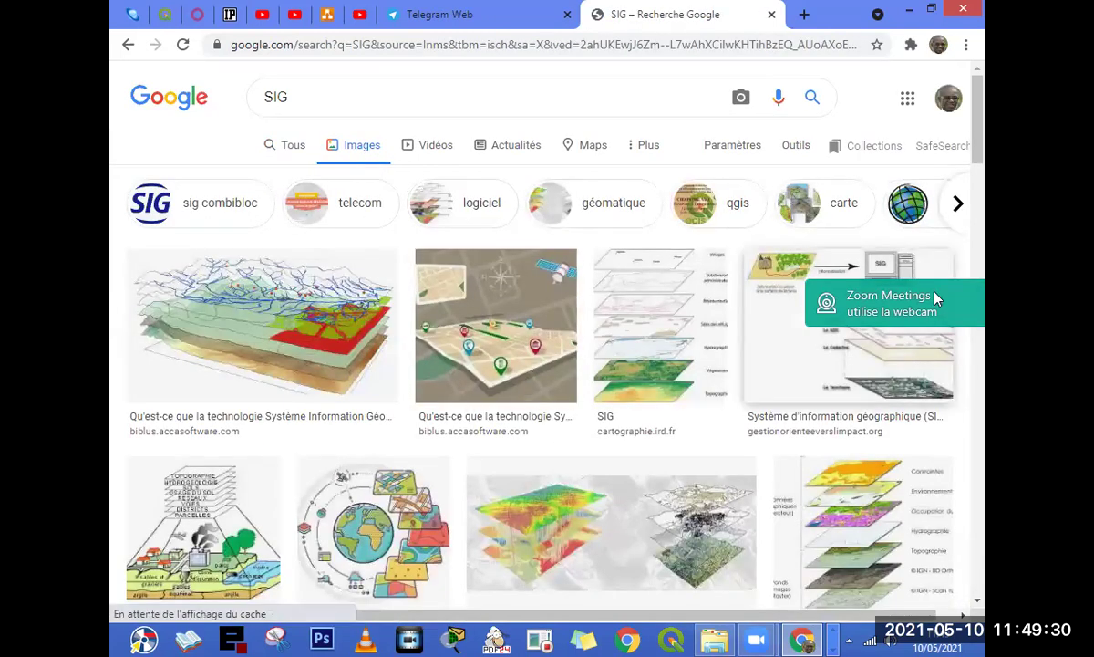
Scroll through the SIG image results, then erase the SIG query.
mouse_move(969, 159)
mouse_down()
mouse_move(985, 435)
mouse_move(981, 365)
mouse_up()
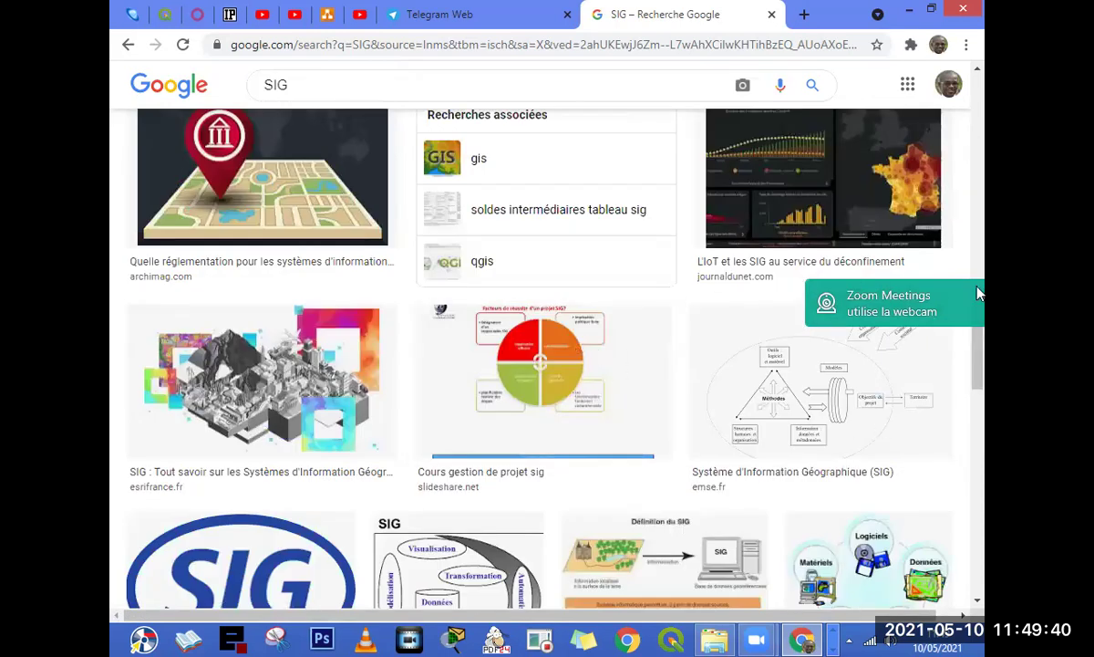
drag(981, 330, 985, 494)
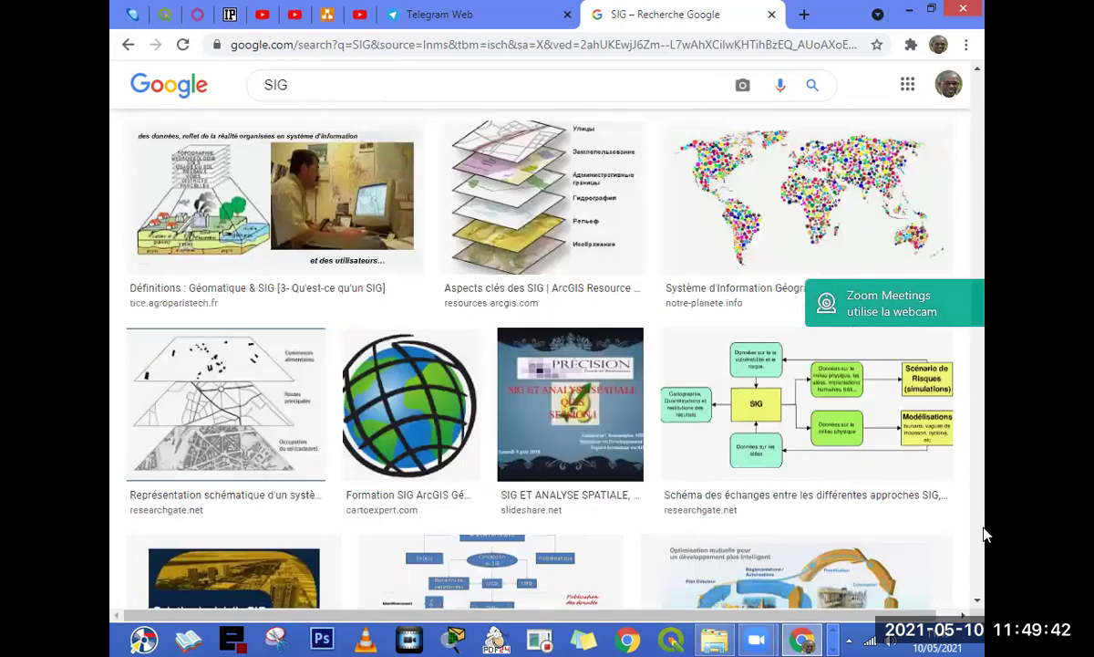
scroll(985, 494, up, 10)
scroll(306, 147, up, 5)
click(311, 92)
key(BackSpace)
key(BackSpace)
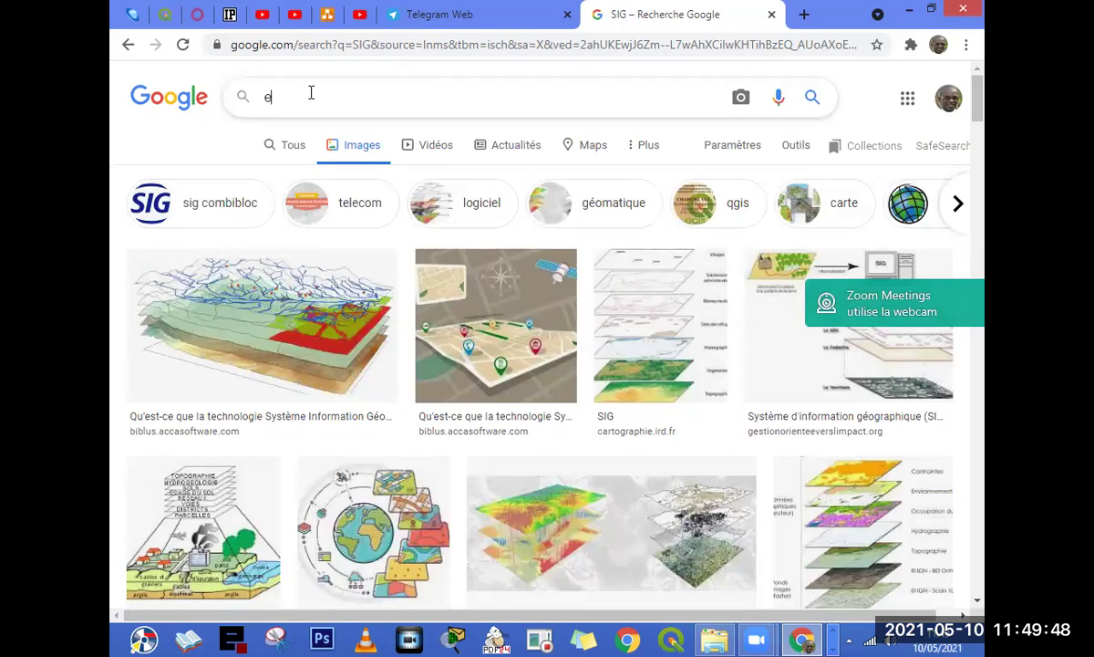
Search for erp, switch to image results, and enlarge the cogitime ERP diagram.
text(r)
key(BackSpace)
key(BackSpace)
text(cer)
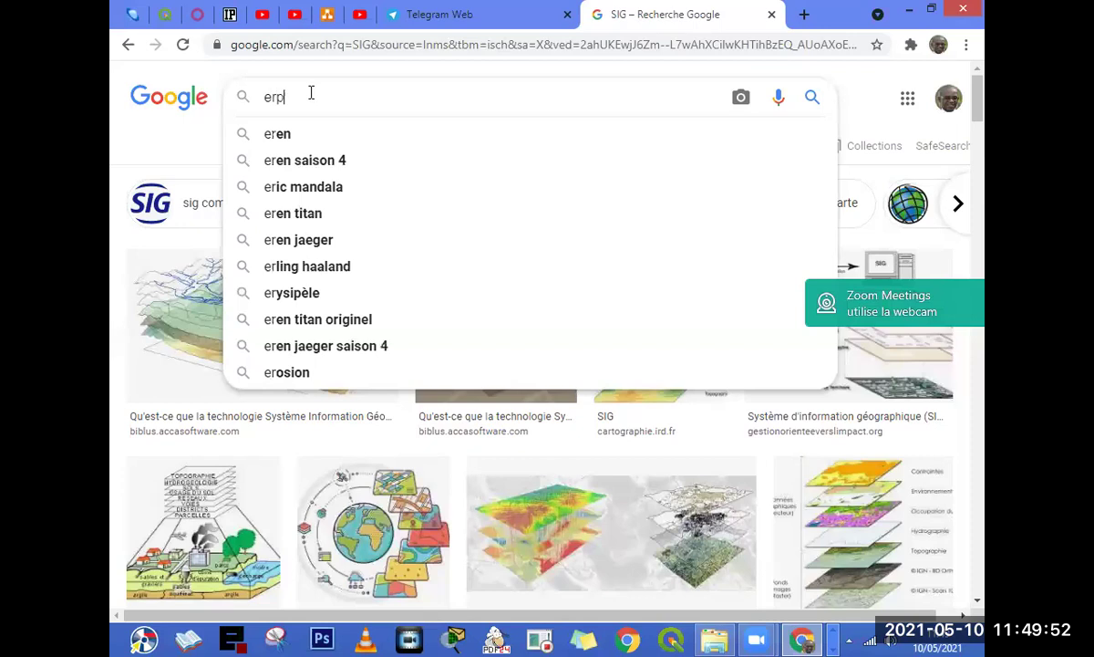
text(p)
key(Return)
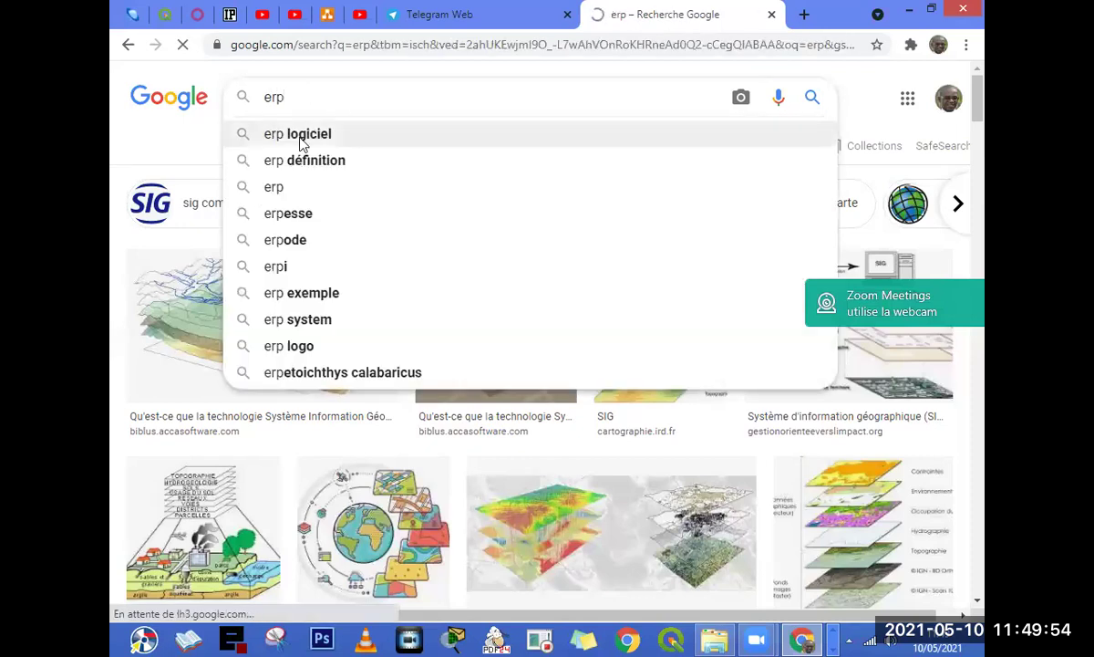
key(alt+Left)
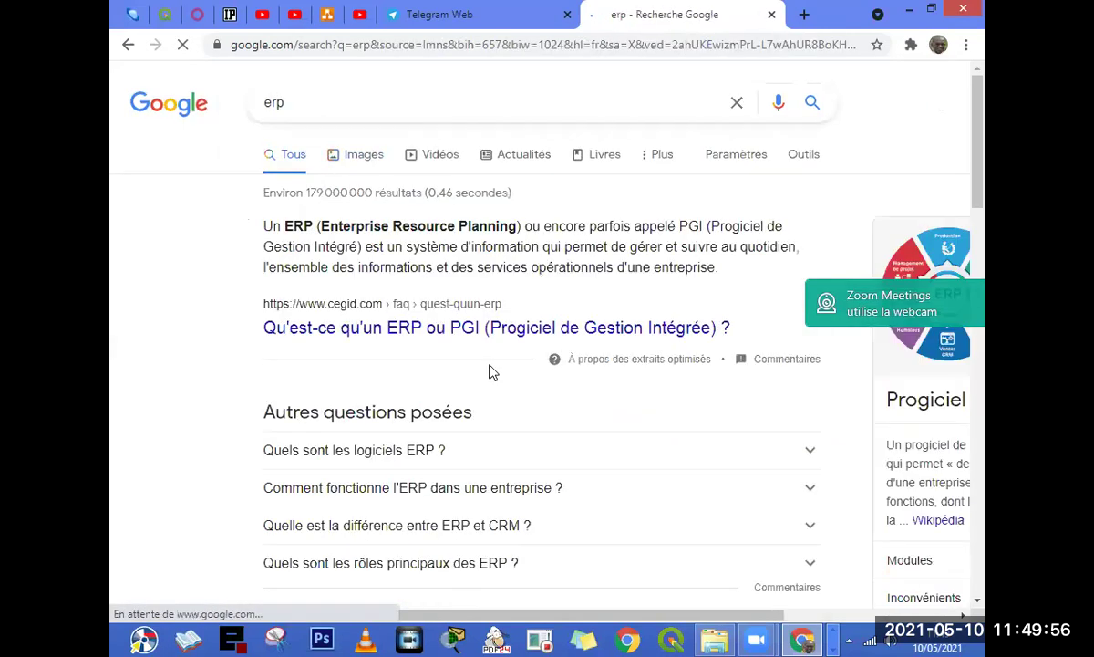
click(343, 157)
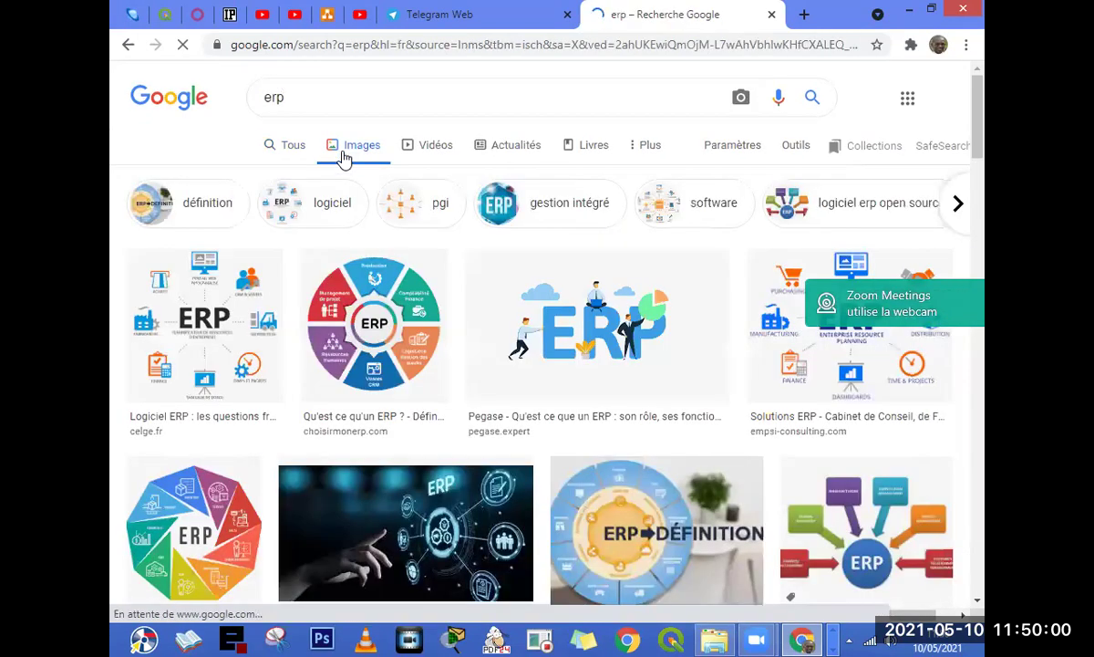
drag(980, 141, 978, 252)
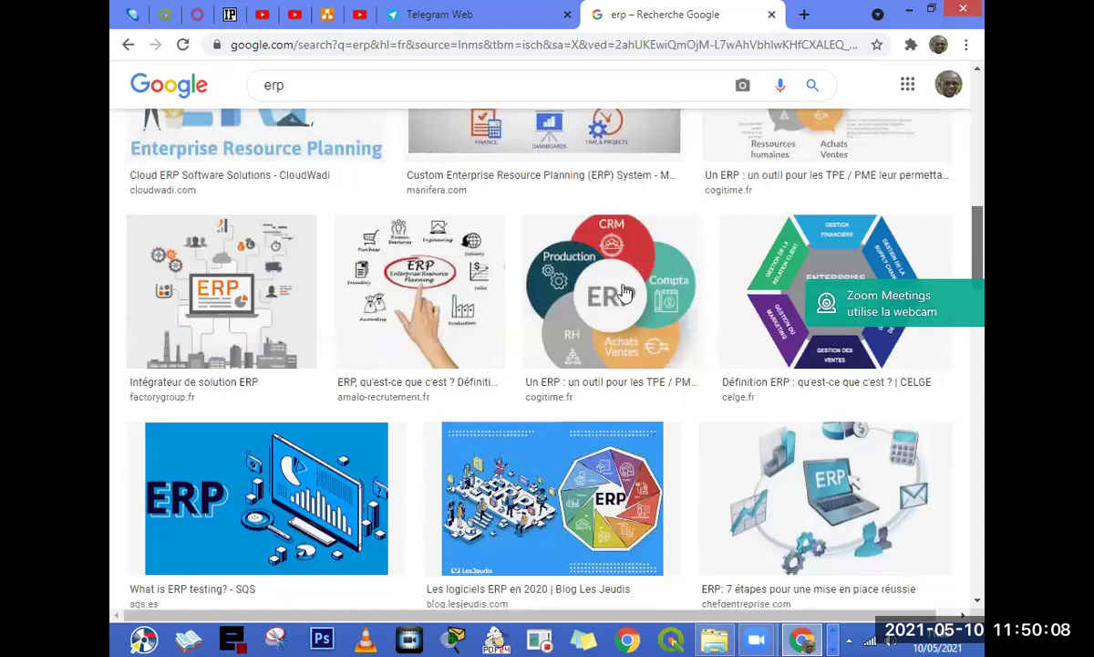
click(678, 365)
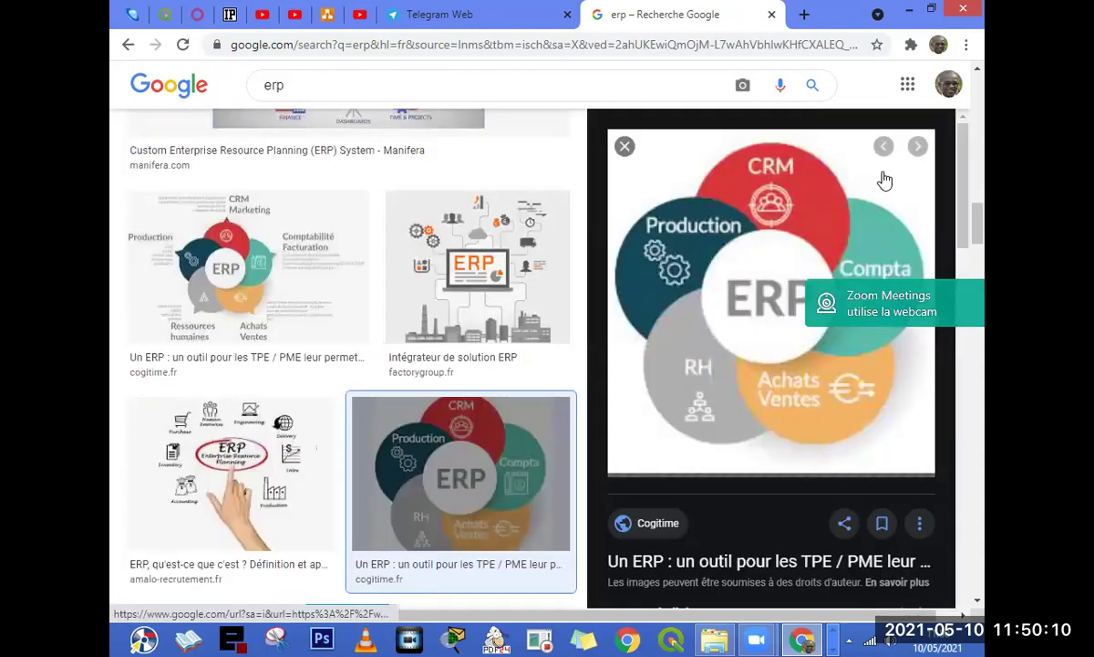
Open the cogitime.fr ERP article for TPE/PME and scroll down to its modules diagram.
click(786, 187)
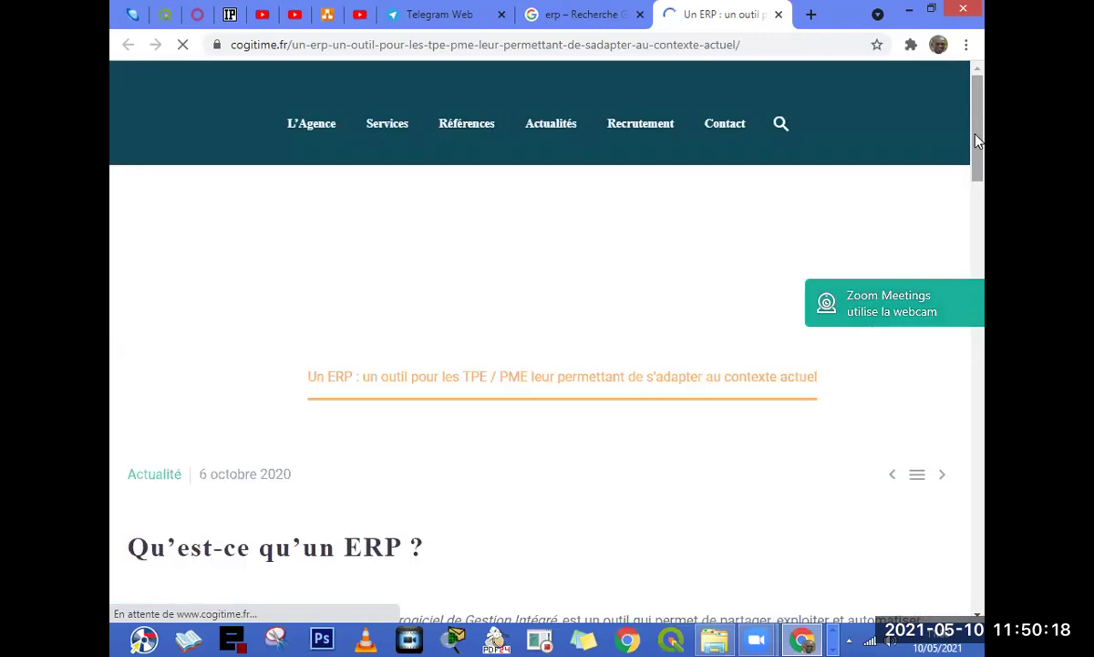
scroll(977, 140, down, 2)
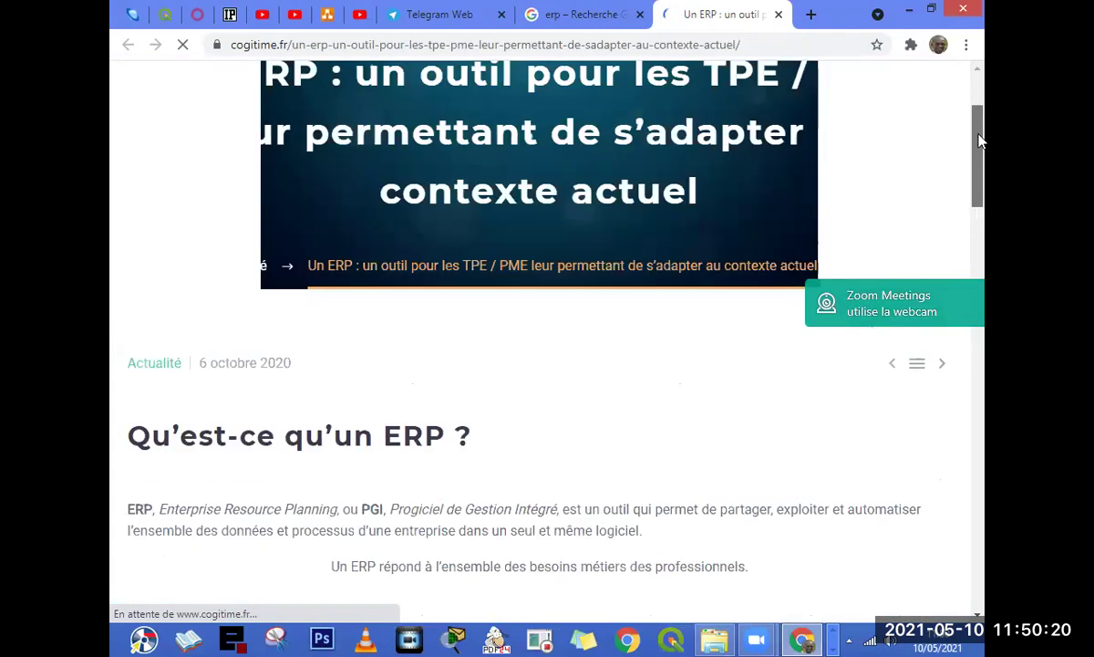
scroll(975, 219, down, 5)
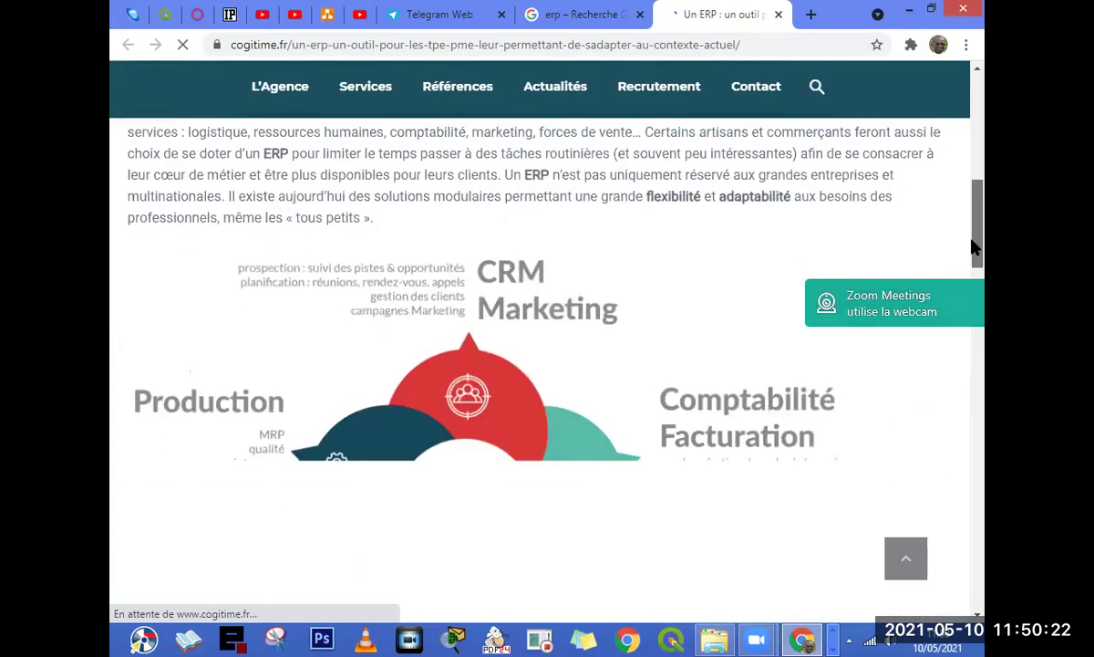
scroll(978, 252, down, 2)
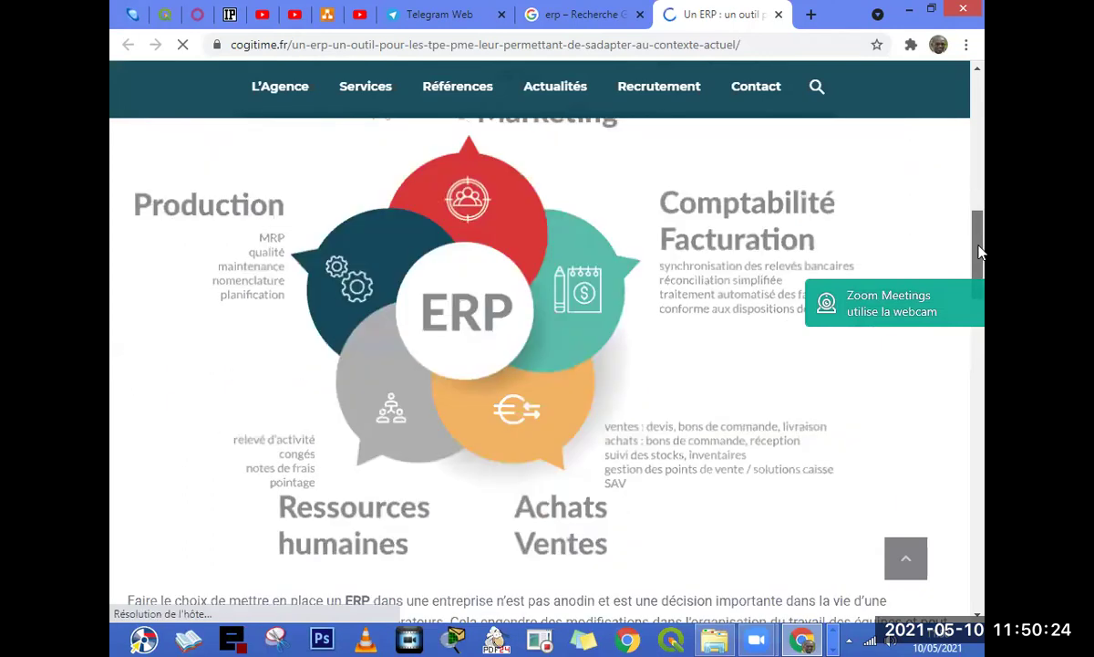
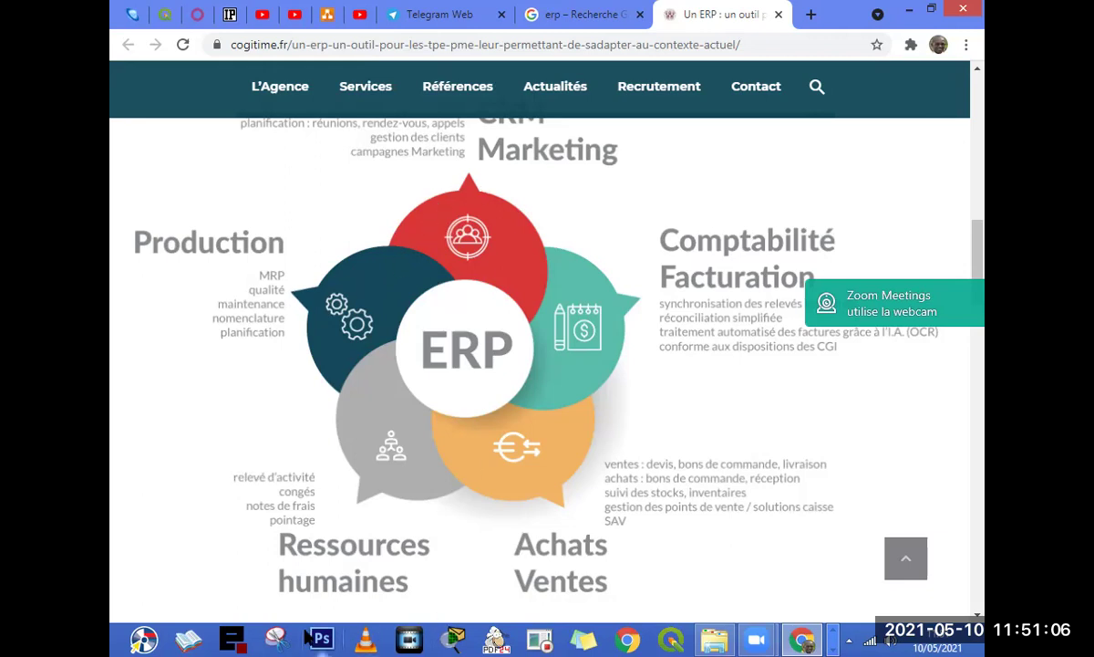
Snip the ERP diagram from the cogitime.fr page with Snipping Tool, then return to Word.
click(275, 638)
click(276, 638)
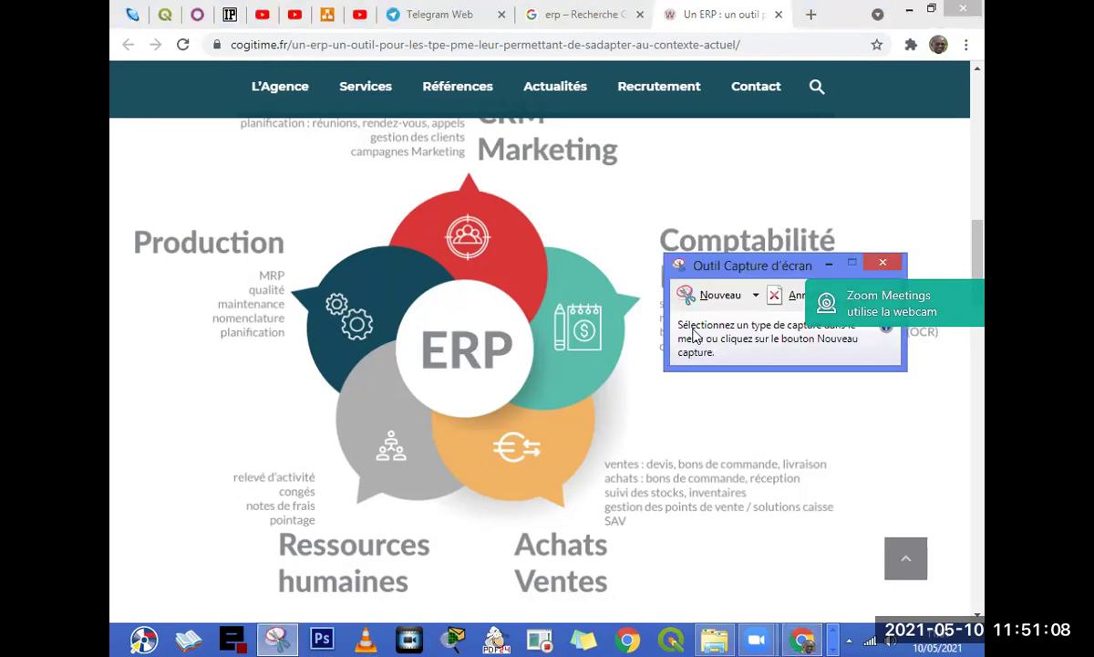
click(694, 292)
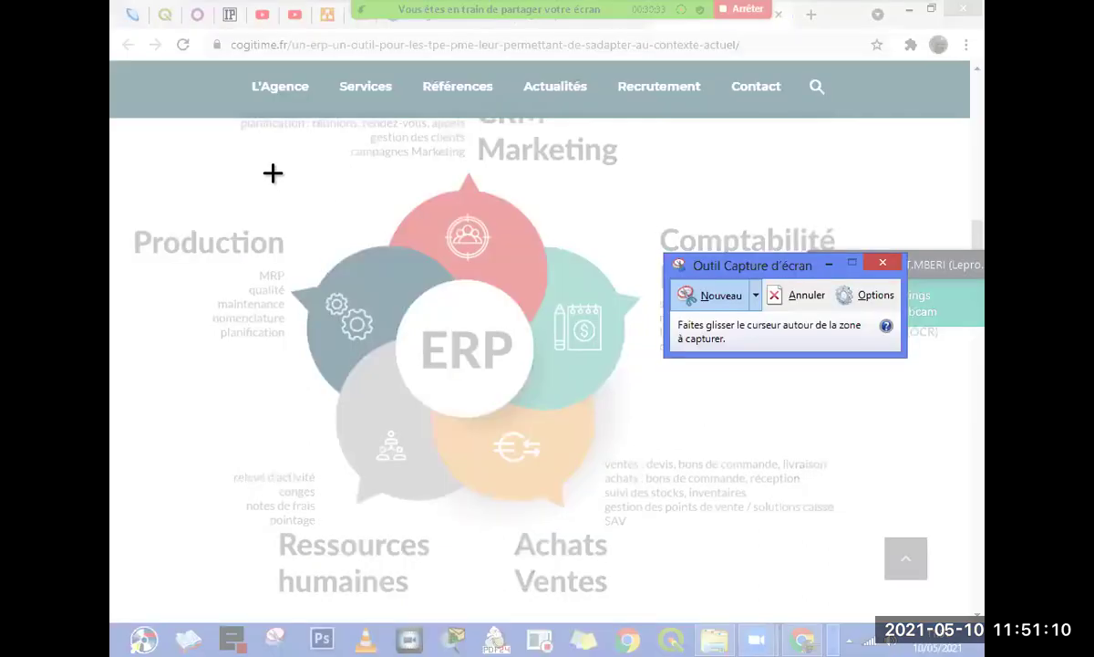
mouse_move(290, 205)
mouse_down()
mouse_move(563, 479)
mouse_move(463, 116)
mouse_up()
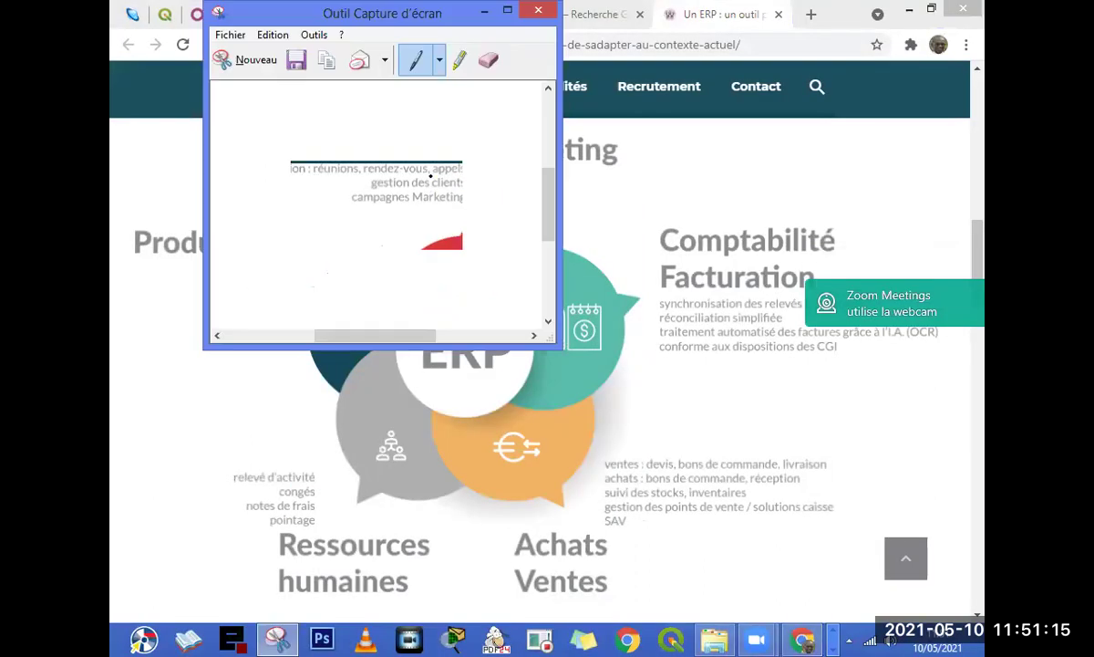
click(246, 59)
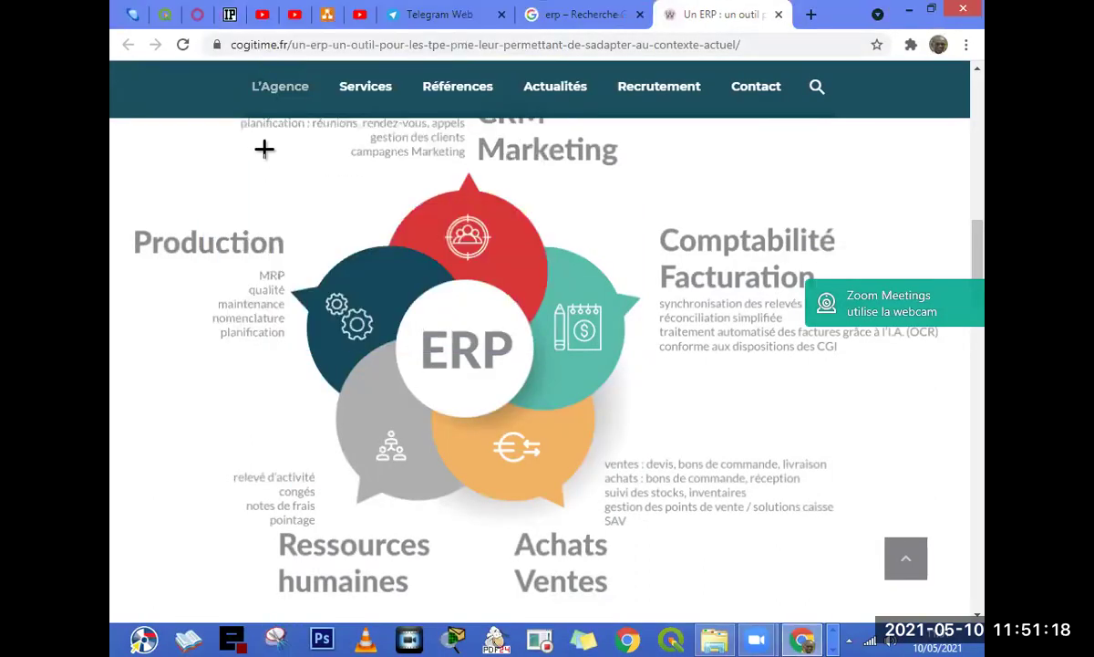
drag(264, 149, 640, 553)
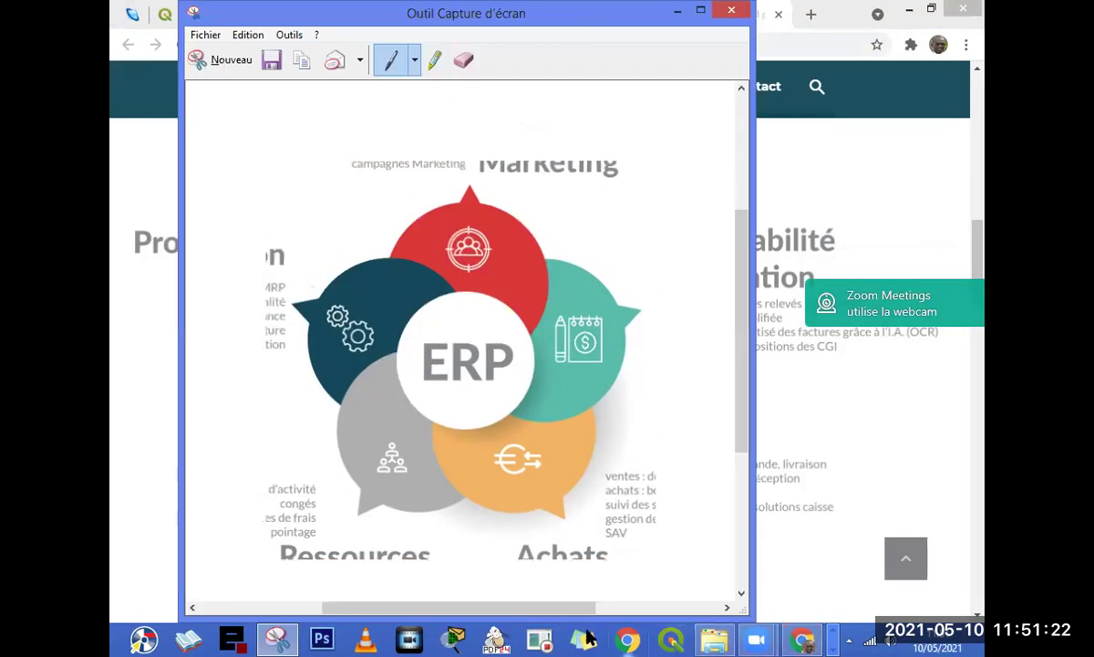
click(833, 644)
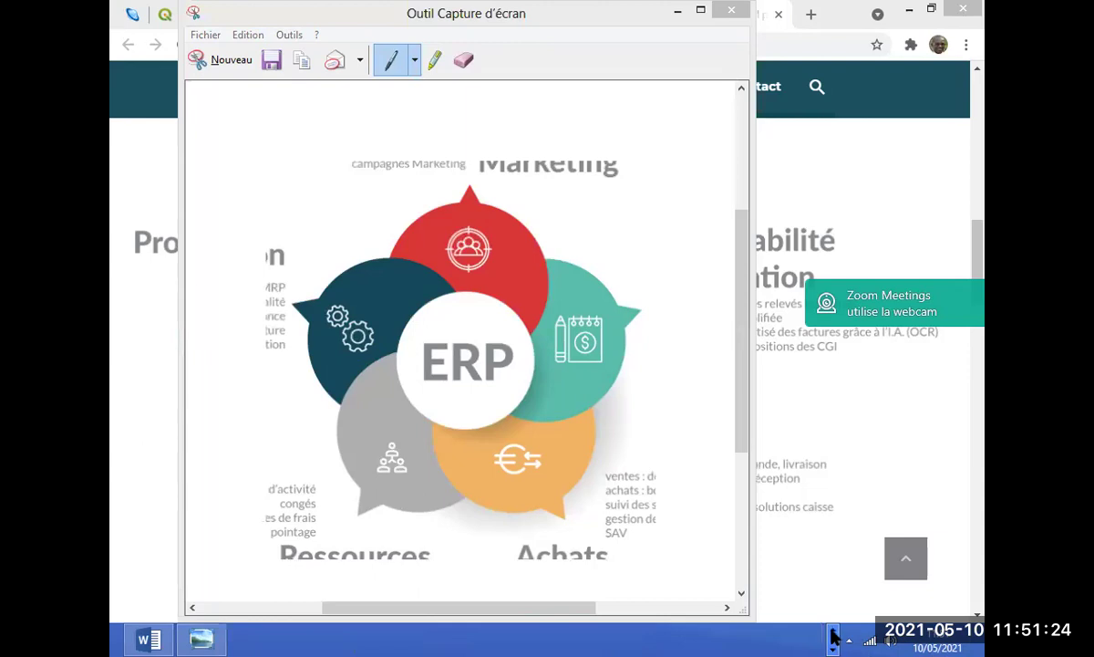
click(147, 639)
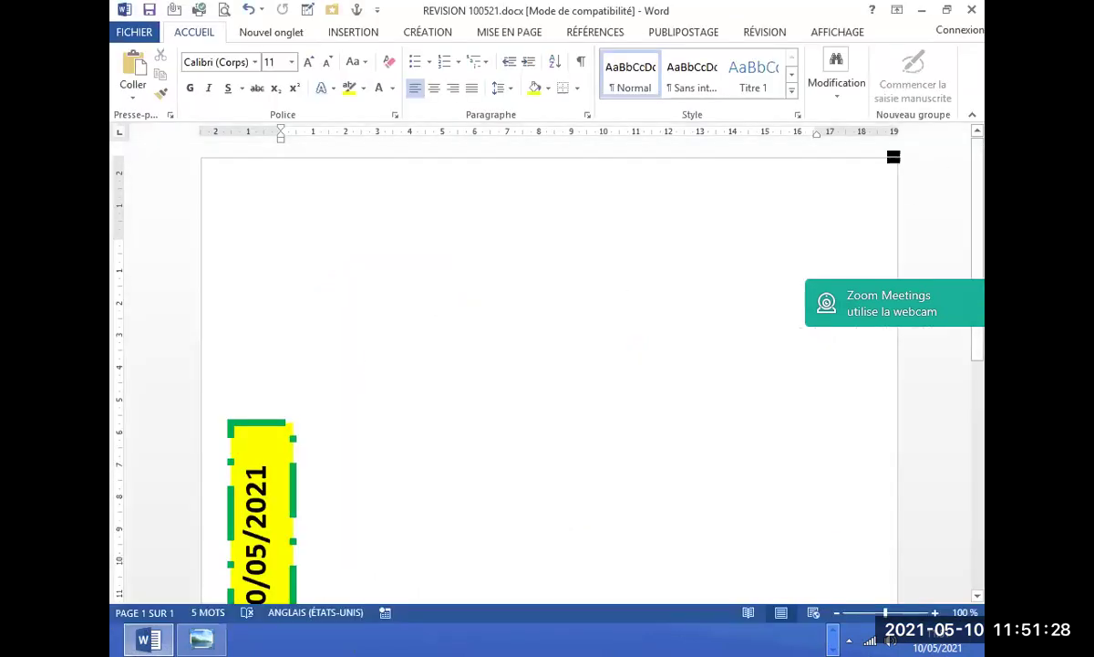
Create a new blank Word document from Fichier > Nouveau > Document vierge.
mouse_move(972, 183)
mouse_down()
mouse_move(973, 434)
mouse_move(967, 165)
mouse_up()
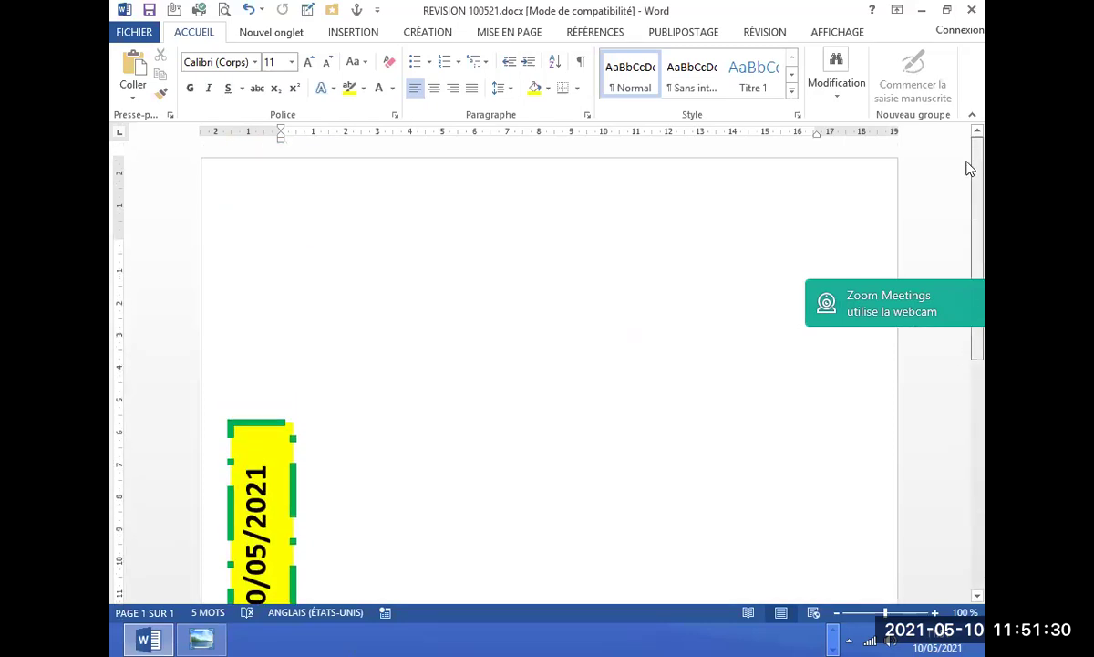
click(443, 275)
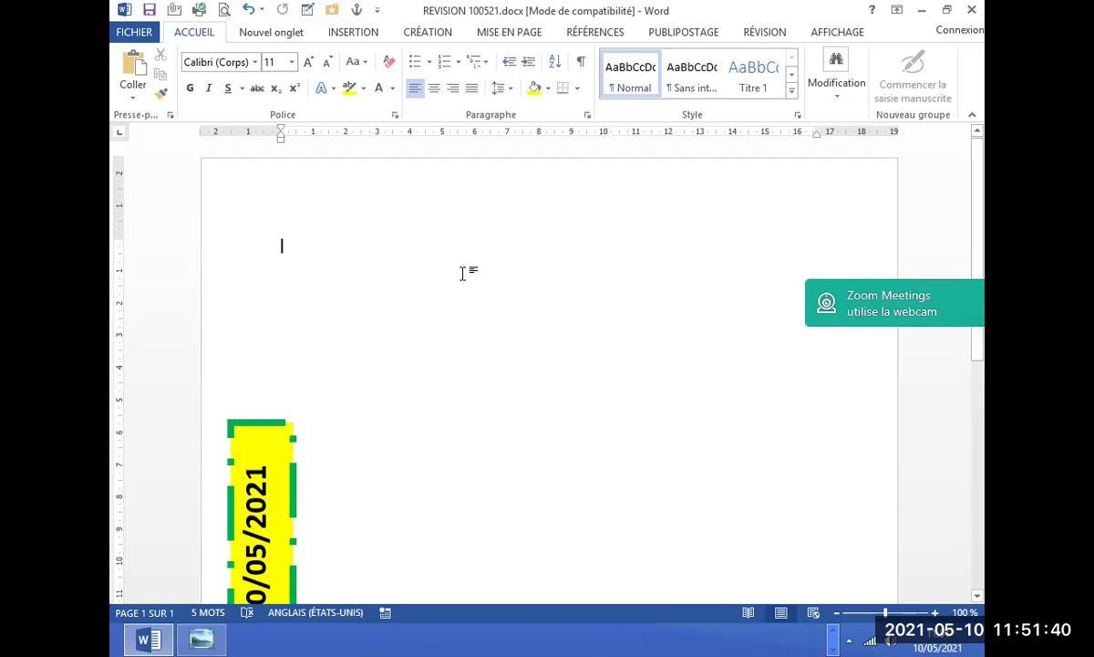
click(134, 32)
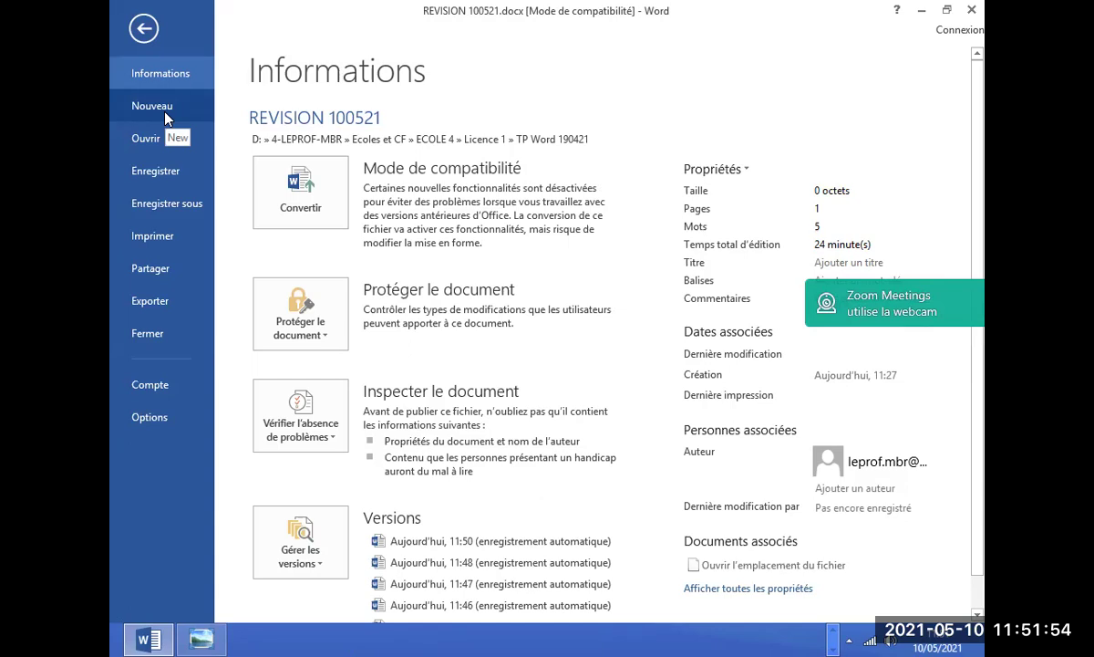
click(165, 112)
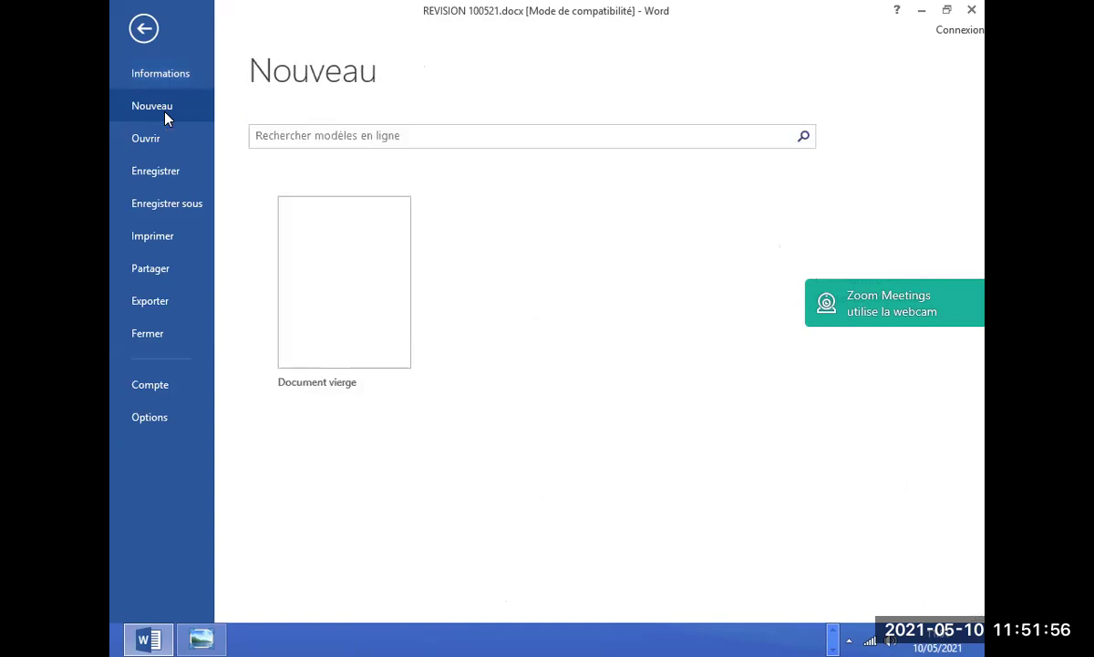
click(344, 294)
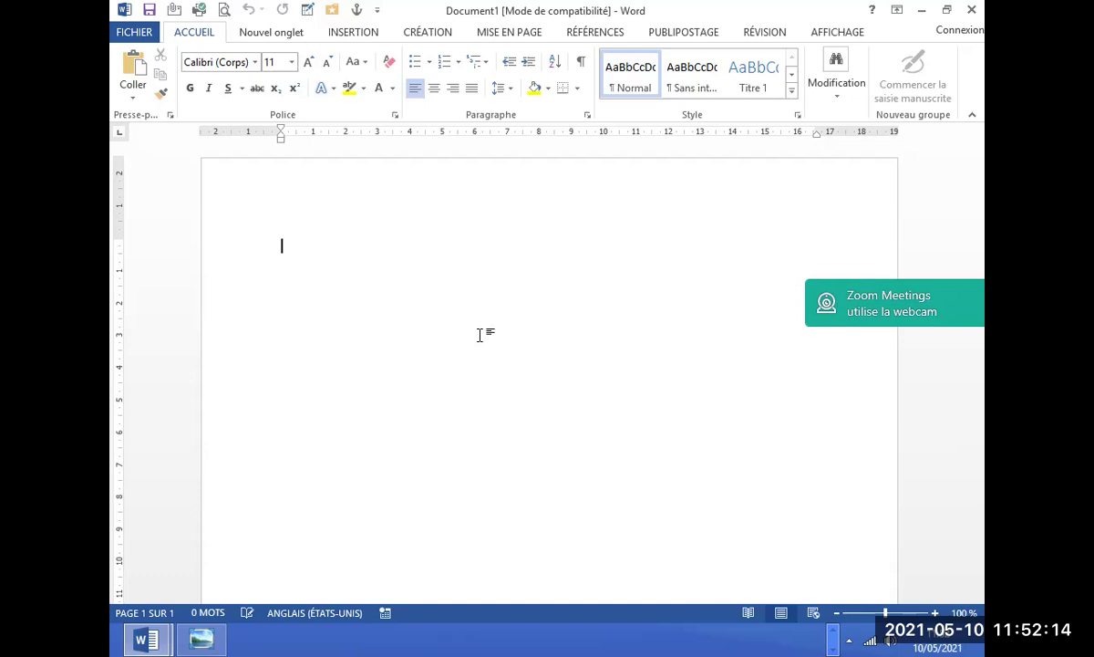
Paste the ERP capture into a new document and shrink it to about half size.
key(ctrl+n)
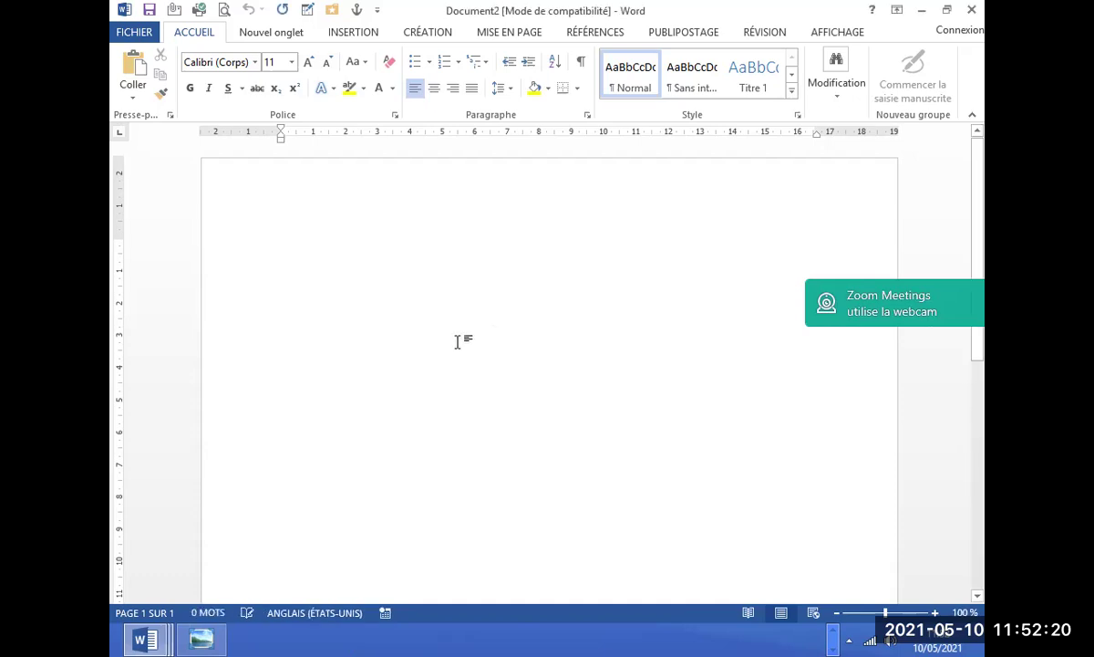
key(ctrl+v)
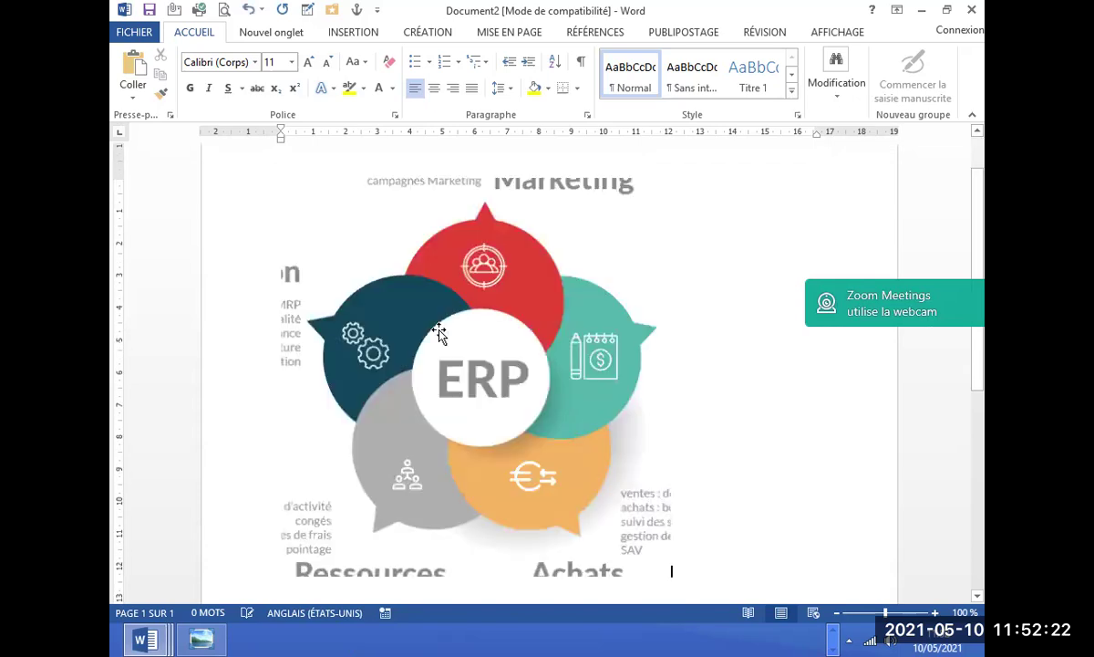
click(487, 346)
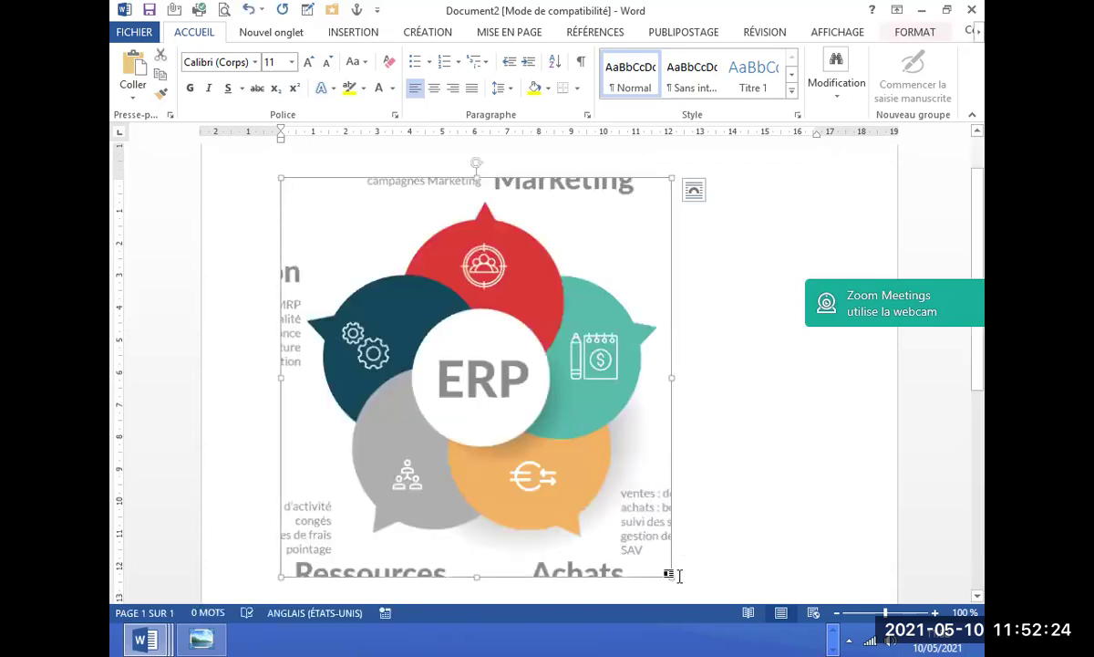
drag(668, 573, 486, 287)
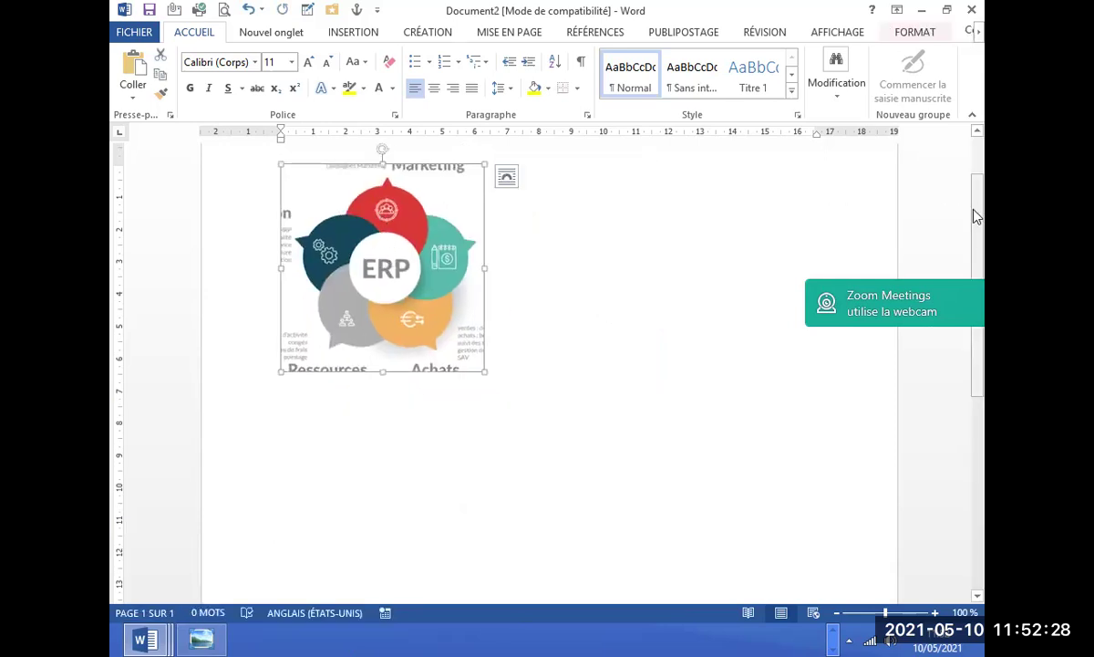
drag(974, 216, 976, 176)
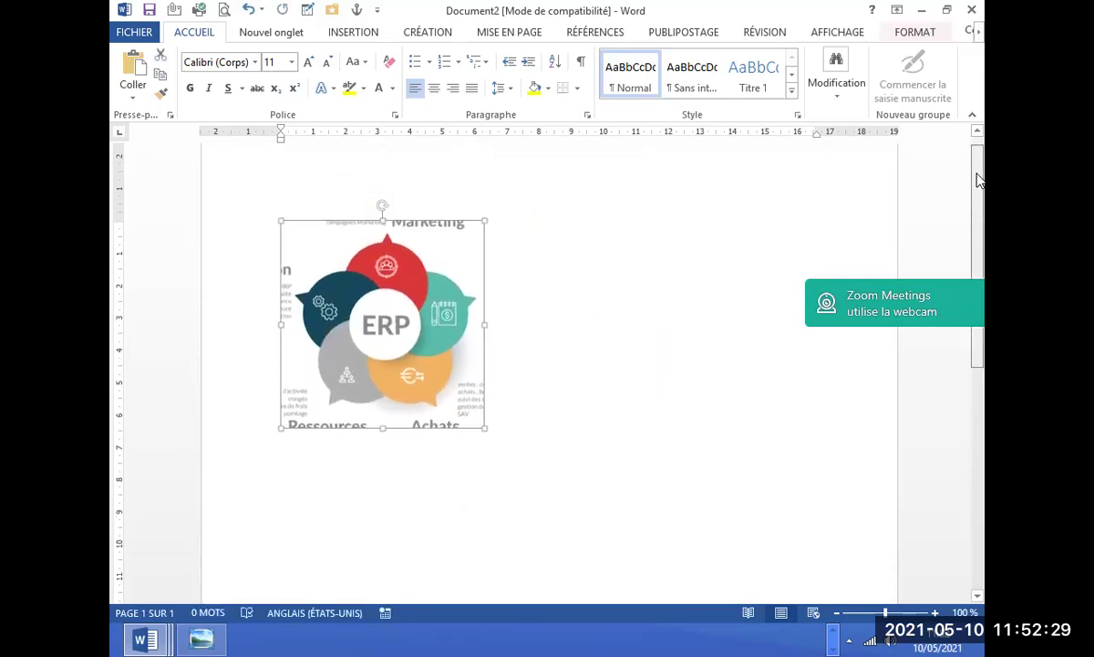
click(567, 340)
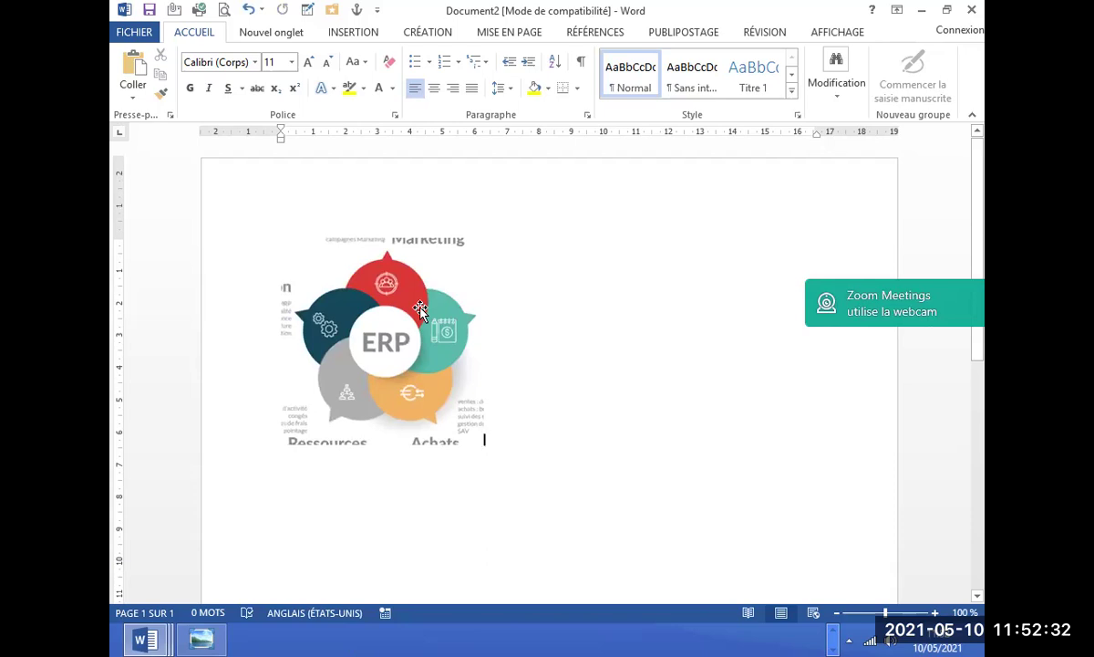
Give the ERP image square text wrapping and move it to the page's top-left.
click(443, 288)
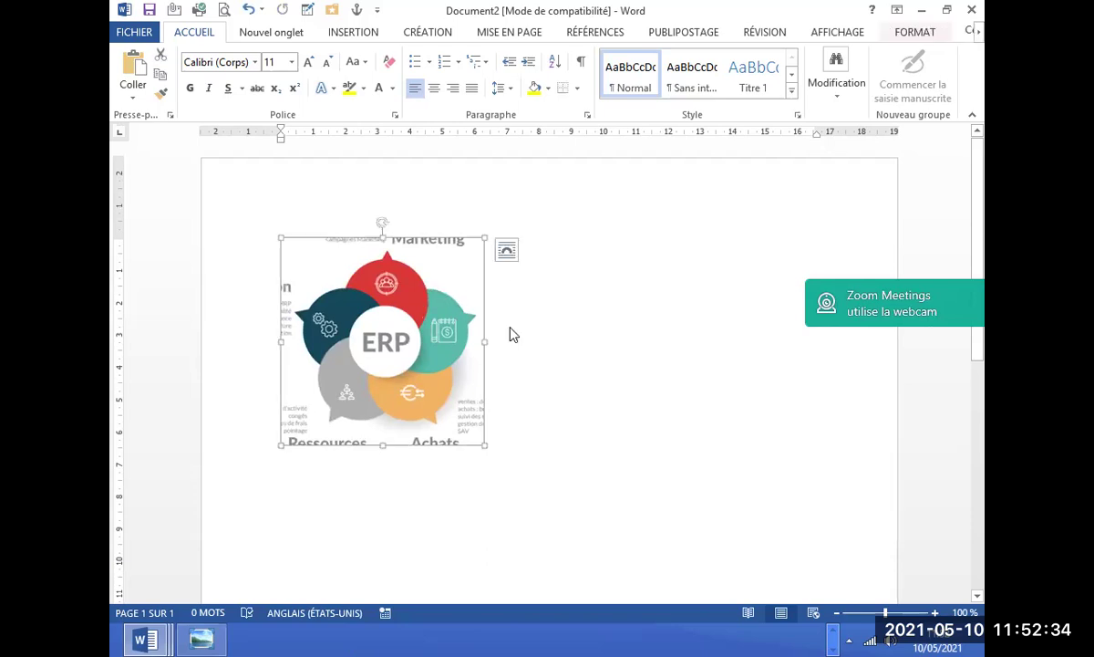
right_click(444, 290)
mouse_move(547, 560)
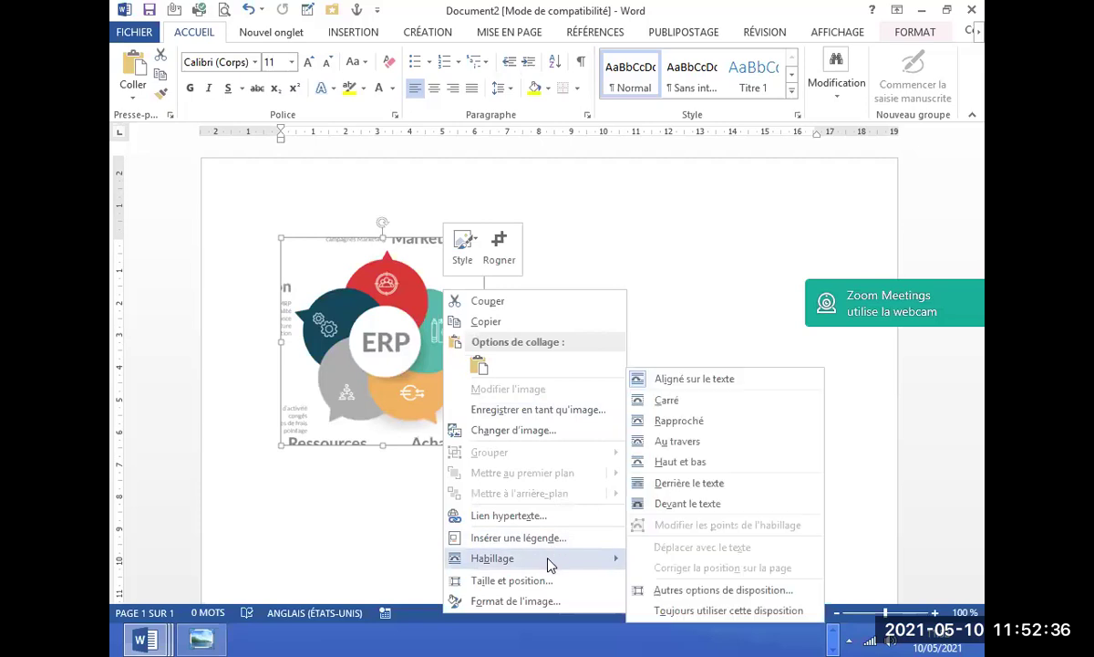
click(666, 400)
drag(371, 301, 312, 242)
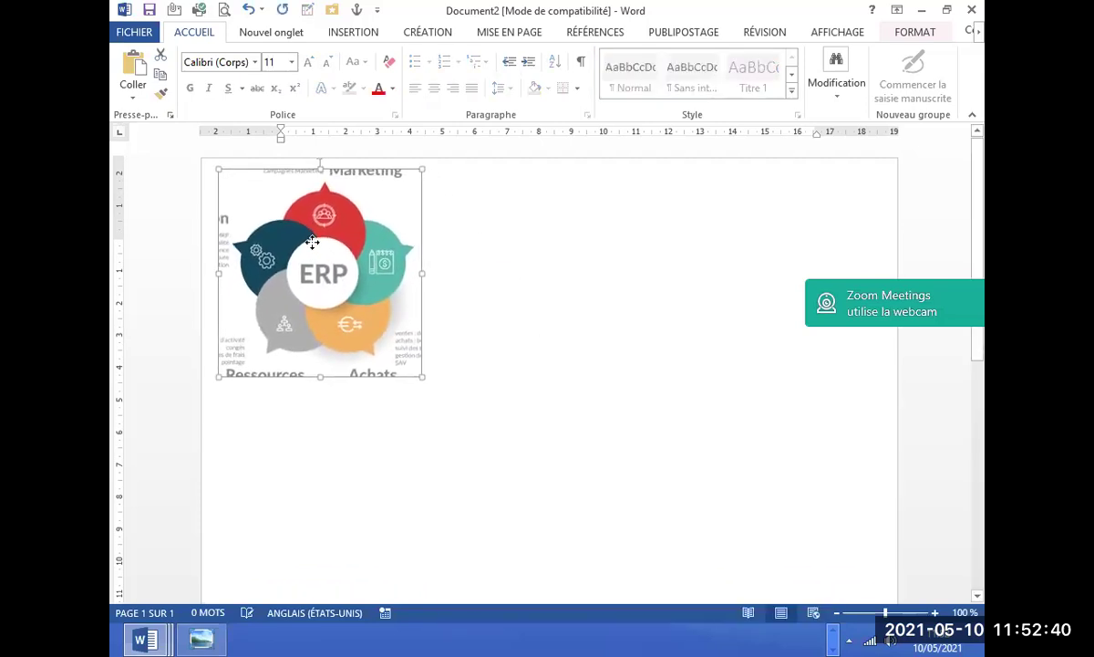
click(538, 267)
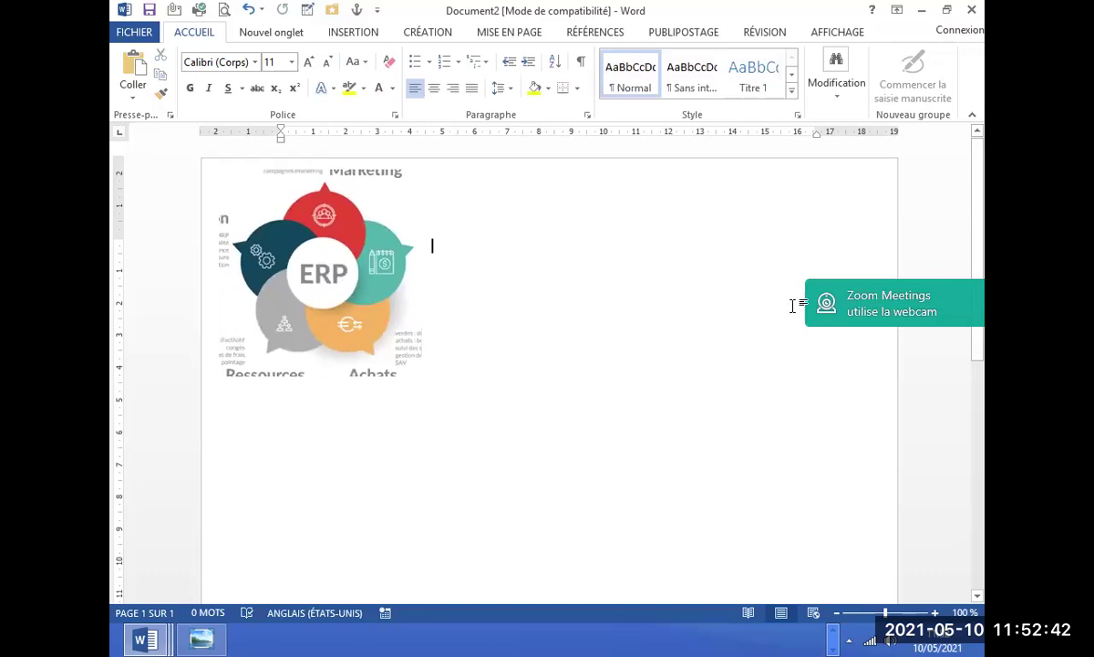
Draw a trial oval to the right of the ERP diagram, then delete it.
click(356, 33)
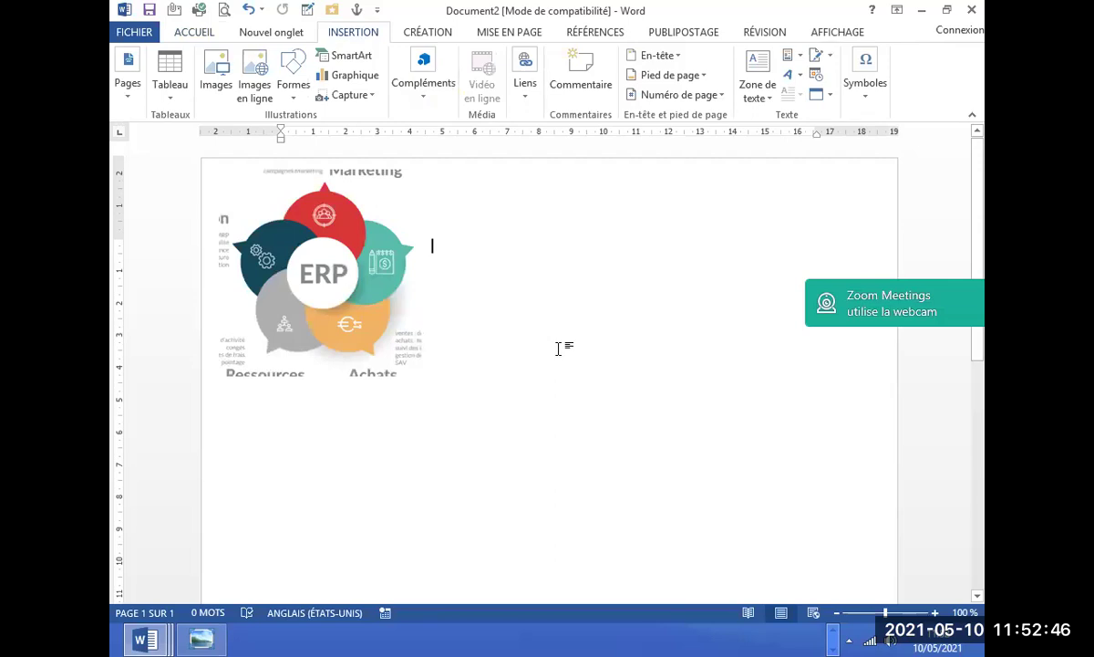
triple_click(406, 488)
click(616, 237)
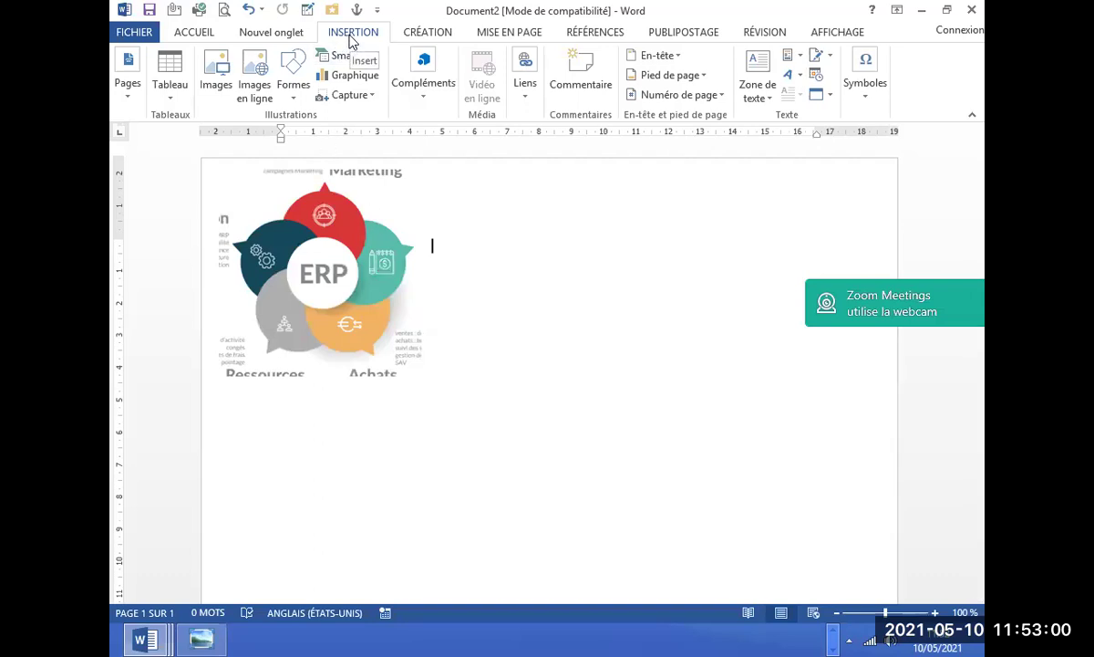
click(294, 99)
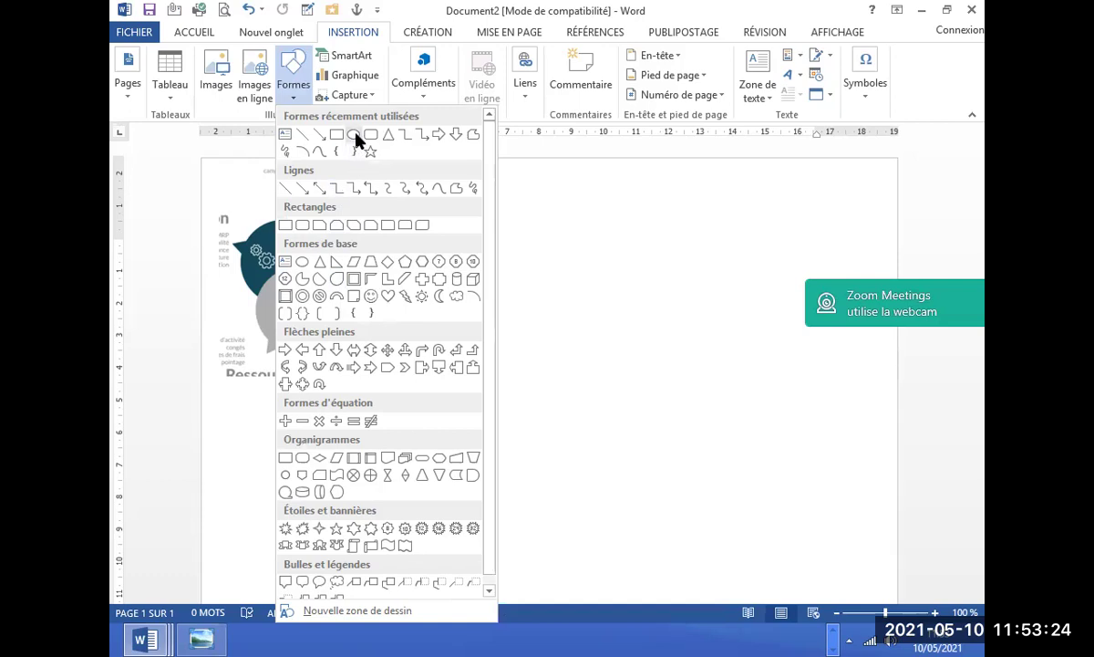
click(355, 135)
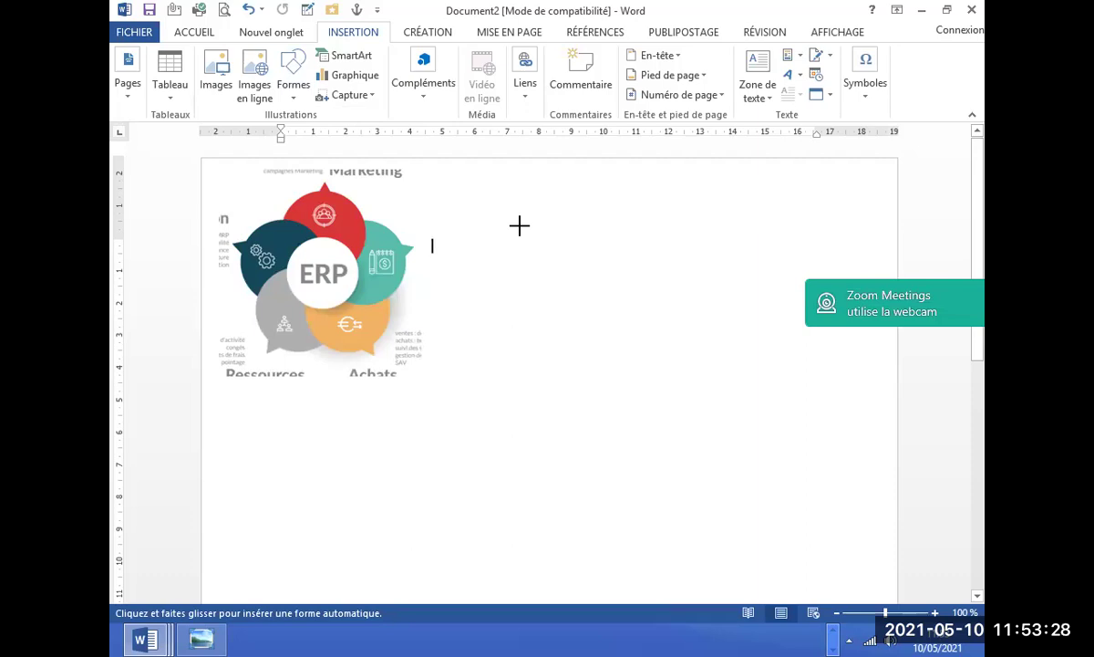
mouse_move(520, 225)
mouse_down()
mouse_move(656, 429)
mouse_move(650, 399)
mouse_up()
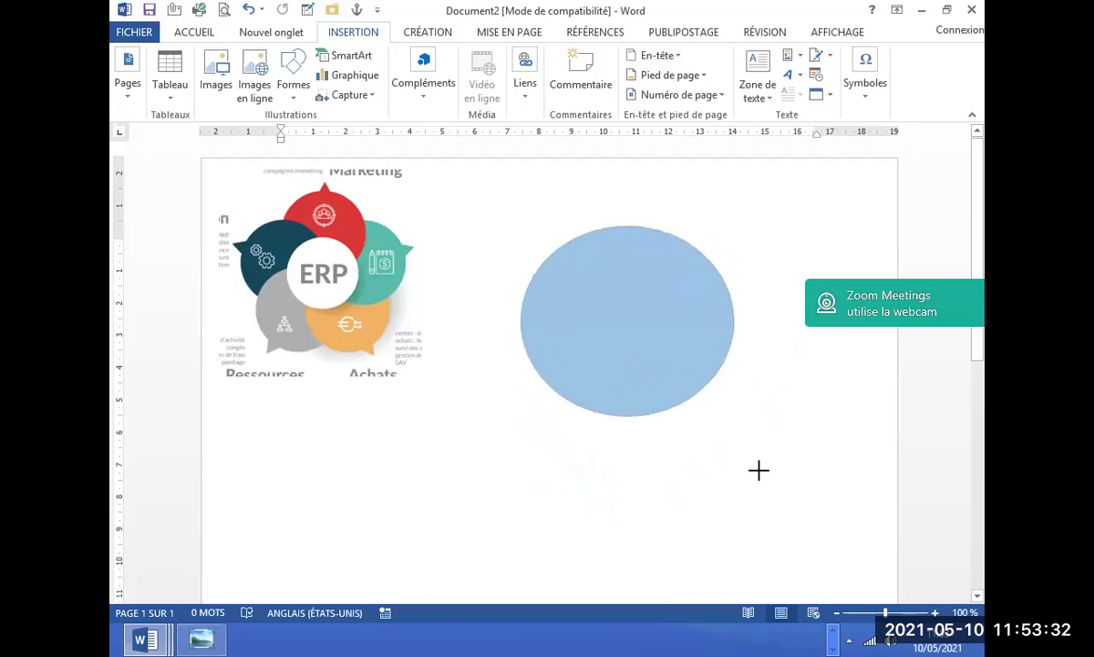
drag(649, 398, 726, 434)
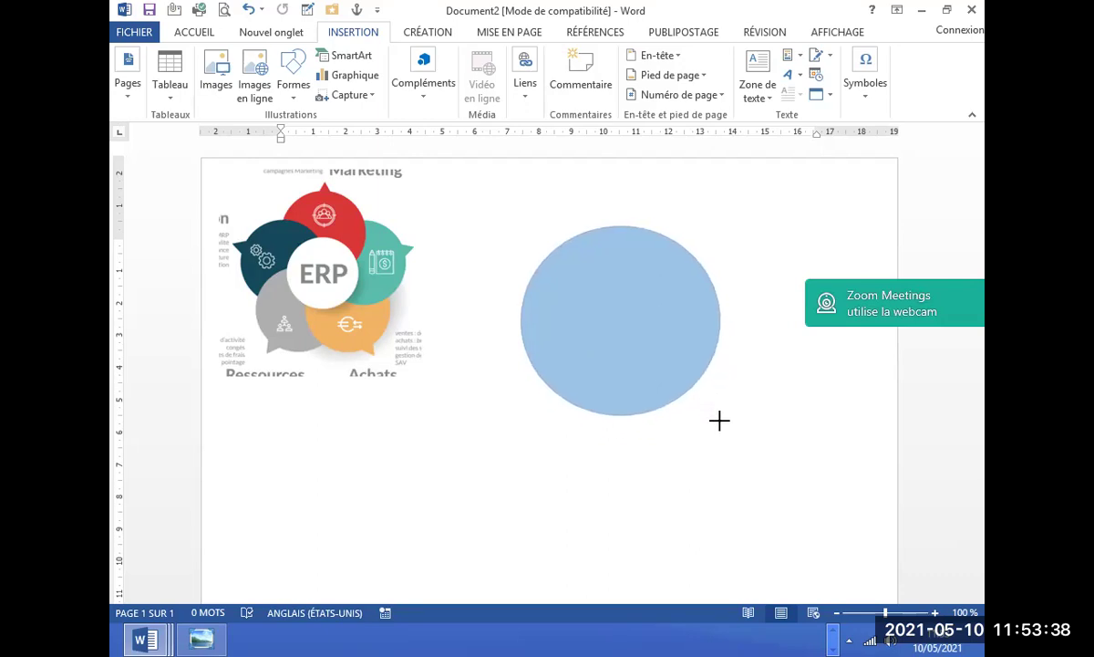
mouse_move(726, 435)
mouse_down()
mouse_move(769, 470)
mouse_move(611, 281)
mouse_move(716, 481)
mouse_move(764, 476)
mouse_move(713, 435)
mouse_move(771, 478)
mouse_move(687, 413)
mouse_move(670, 460)
mouse_move(757, 472)
mouse_move(786, 565)
mouse_move(594, 353)
mouse_move(723, 451)
mouse_up()
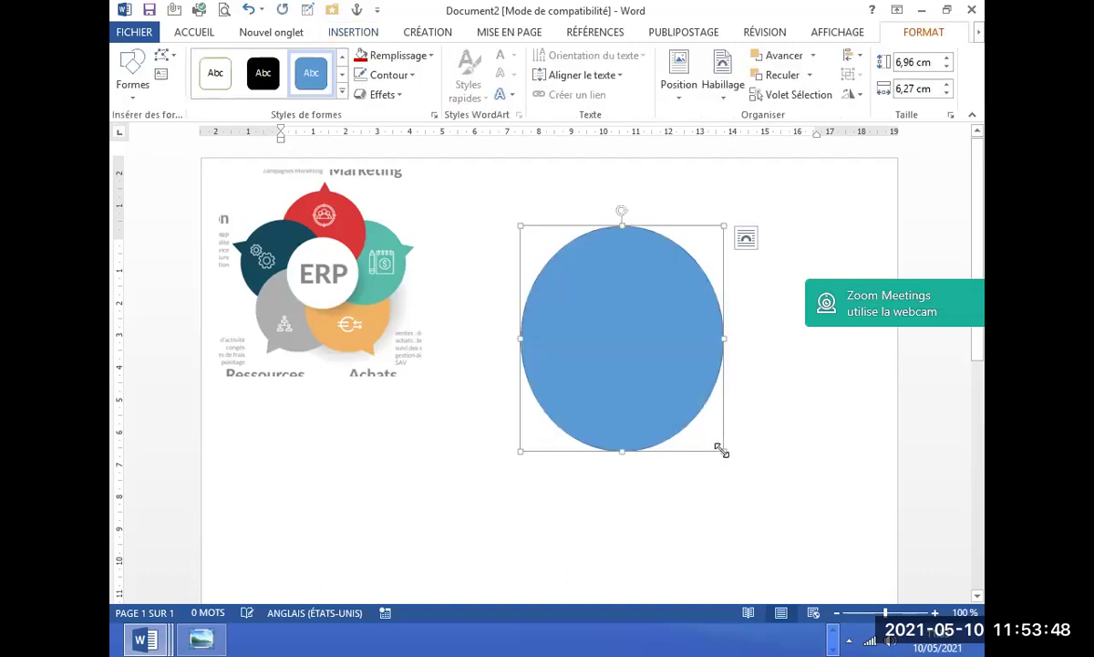
key(Delete)
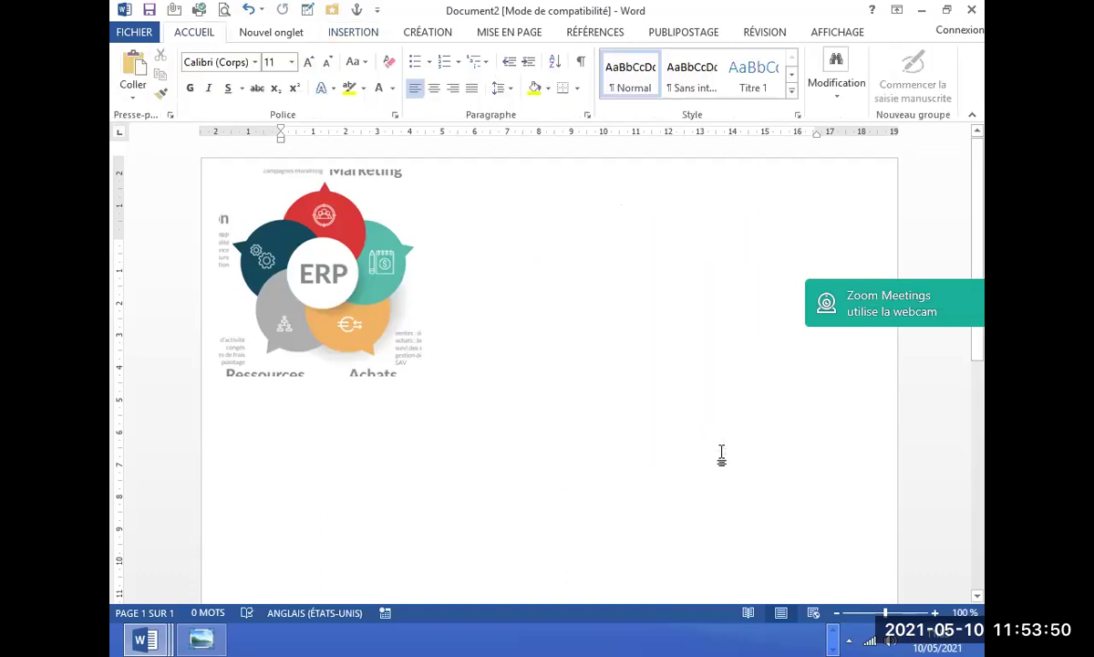
Draw a 4.71 cm circle right of the ERP graphic and nudge it up-left.
click(353, 32)
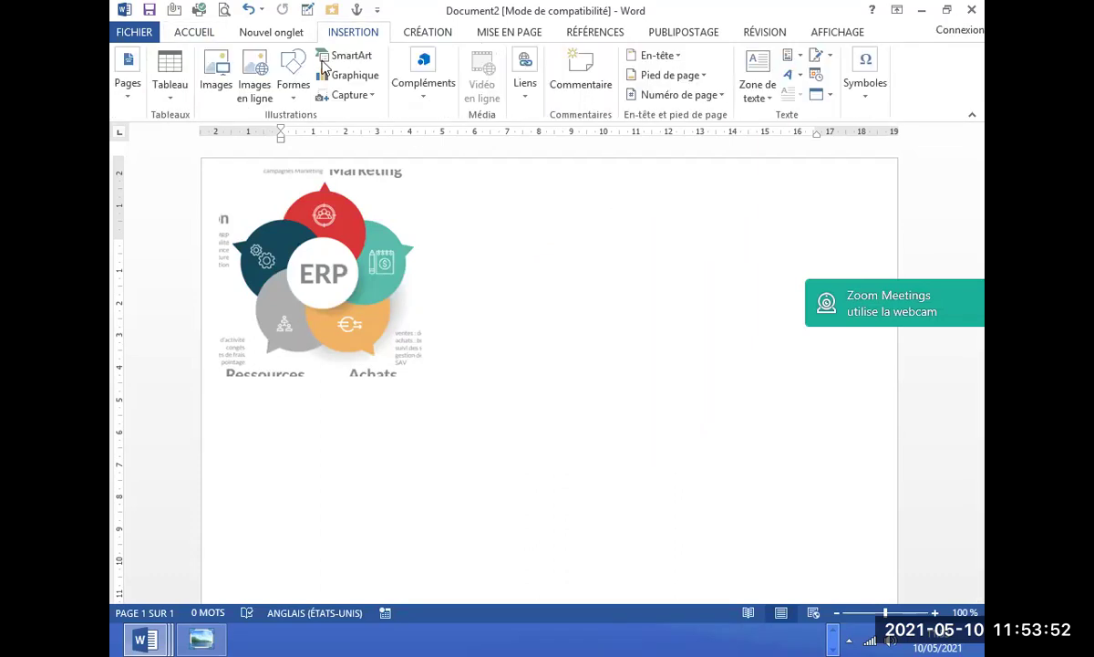
click(290, 86)
click(350, 139)
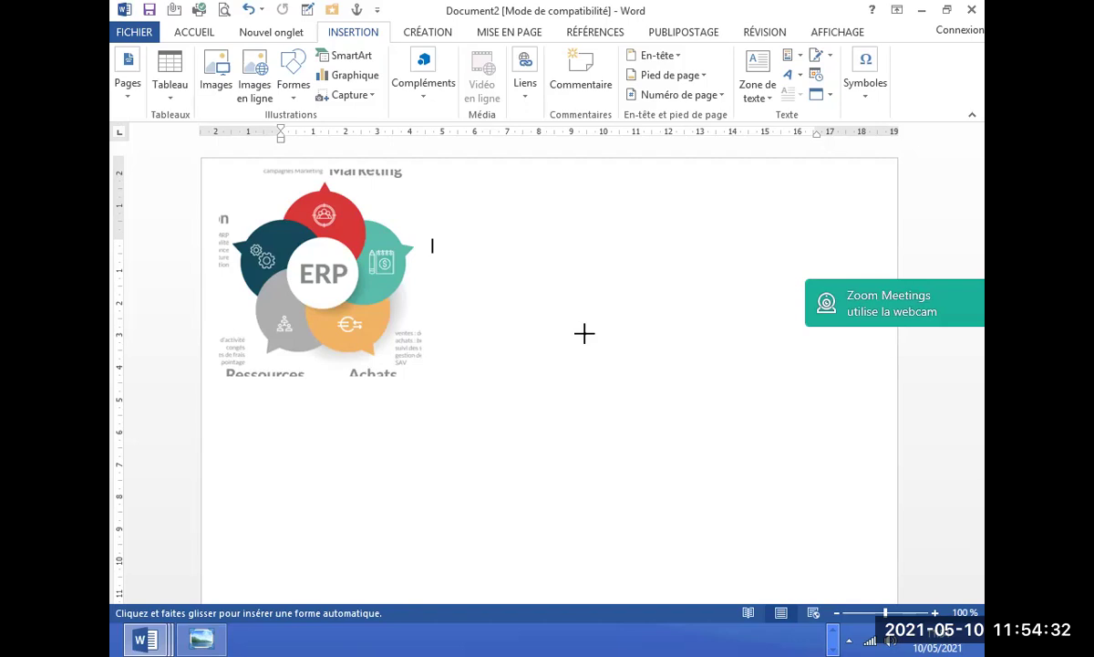
drag(538, 236, 654, 412)
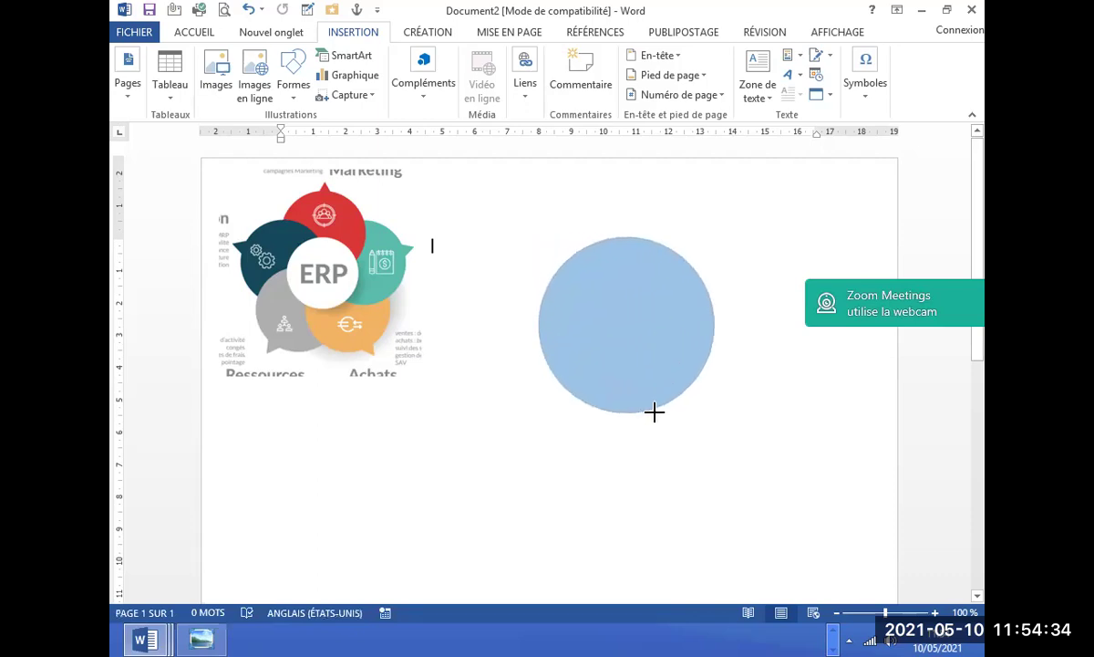
mouse_move(654, 412)
mouse_down()
mouse_move(703, 533)
mouse_move(621, 286)
mouse_move(669, 430)
mouse_move(661, 302)
mouse_move(678, 359)
mouse_up()
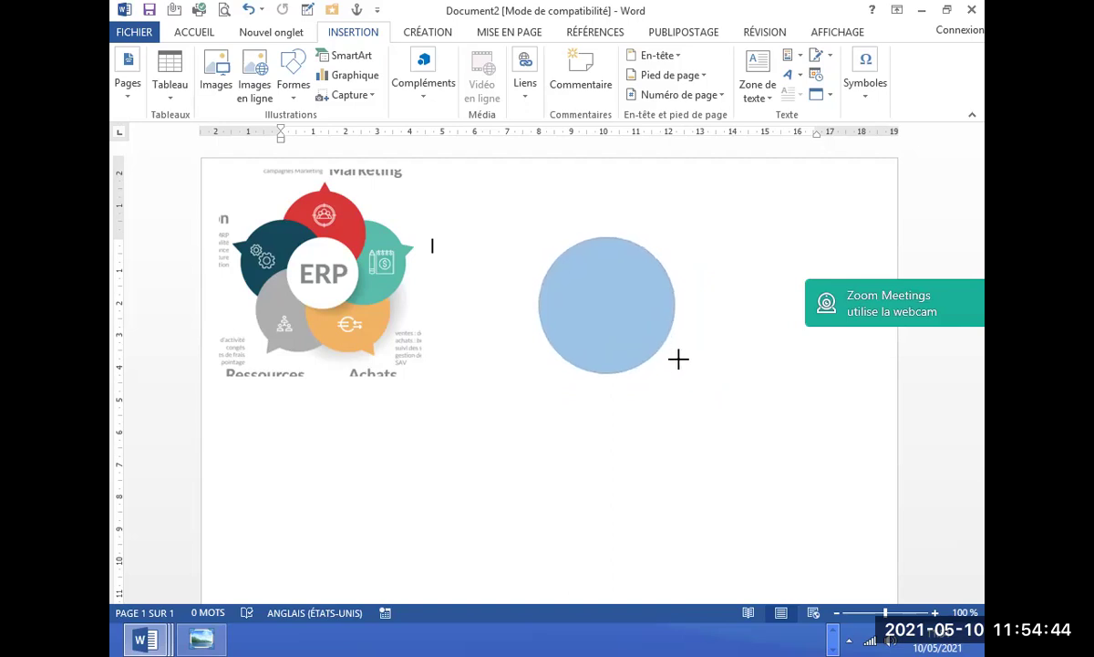
drag(678, 360, 690, 363)
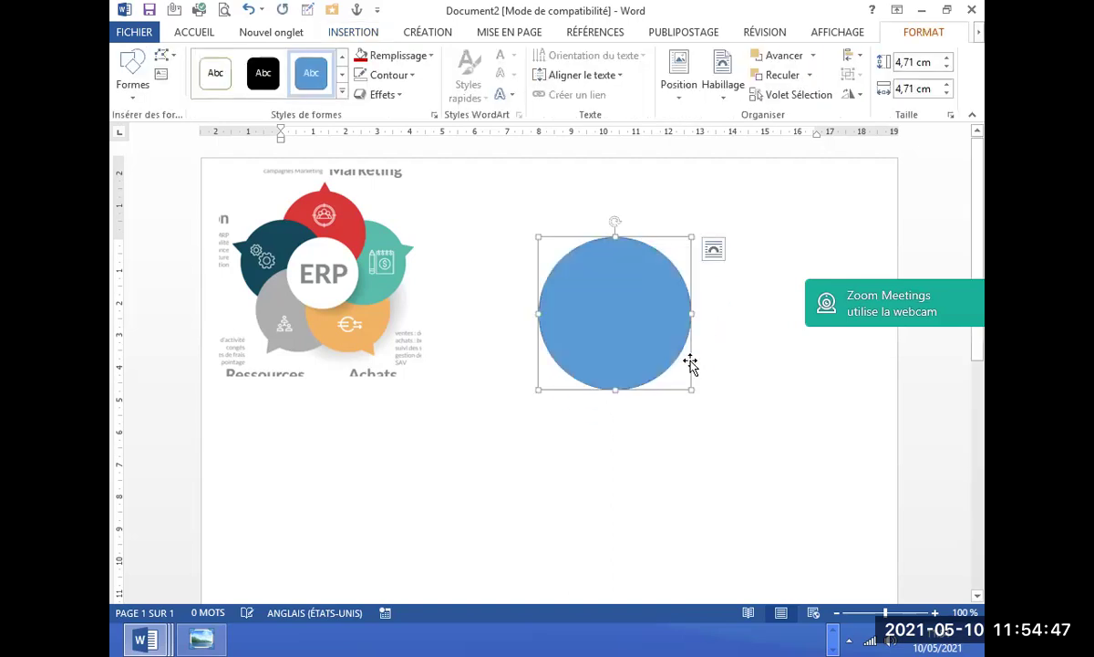
click(689, 501)
mouse_move(623, 276)
mouse_down()
mouse_move(594, 285)
mouse_move(573, 253)
mouse_up()
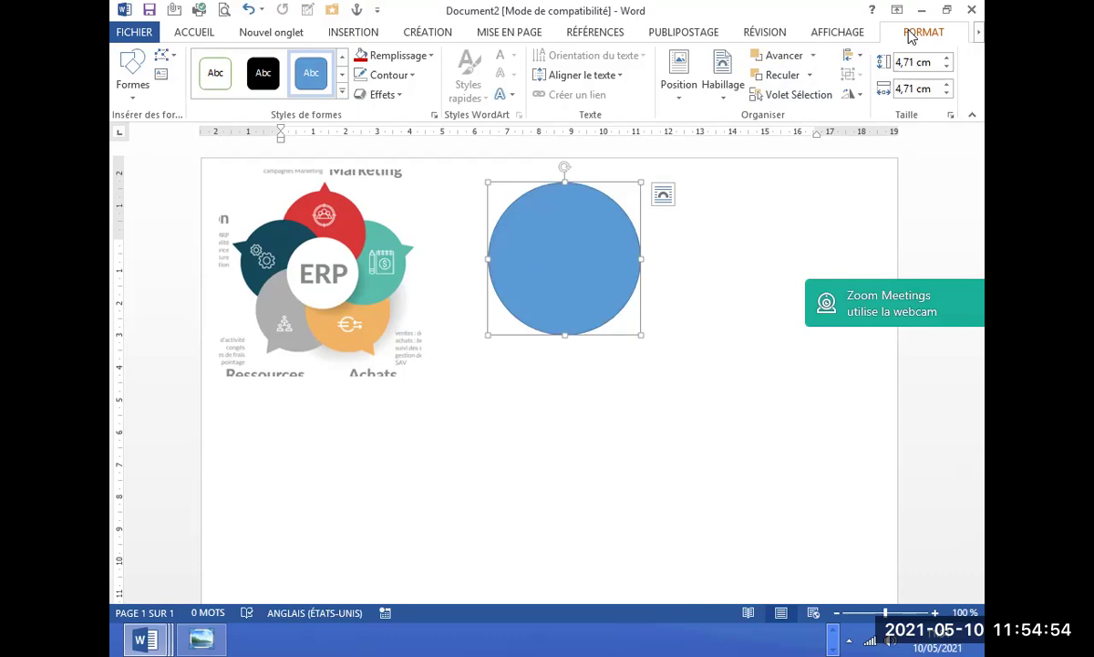
Fill the circle dark red and set its outline to Sans contour.
click(430, 57)
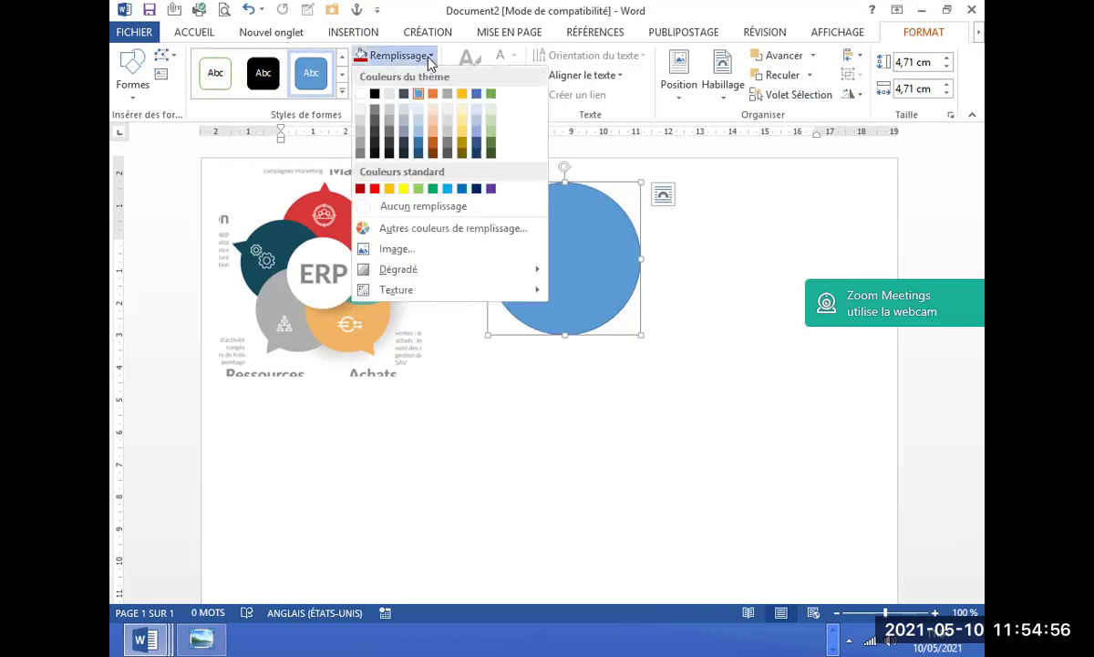
click(361, 190)
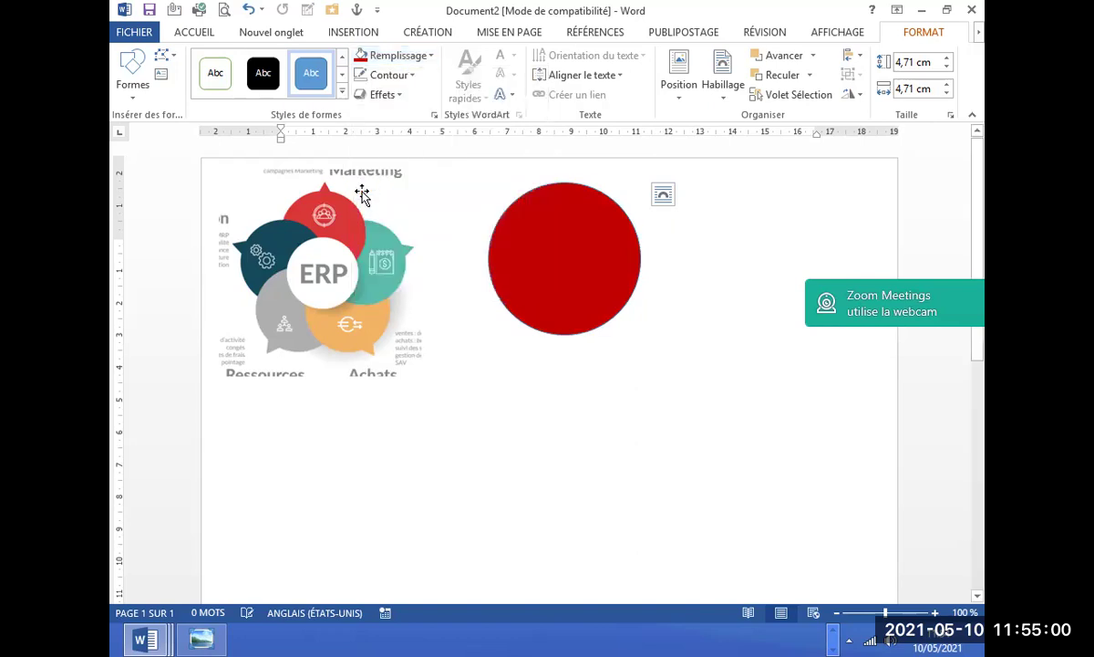
click(410, 74)
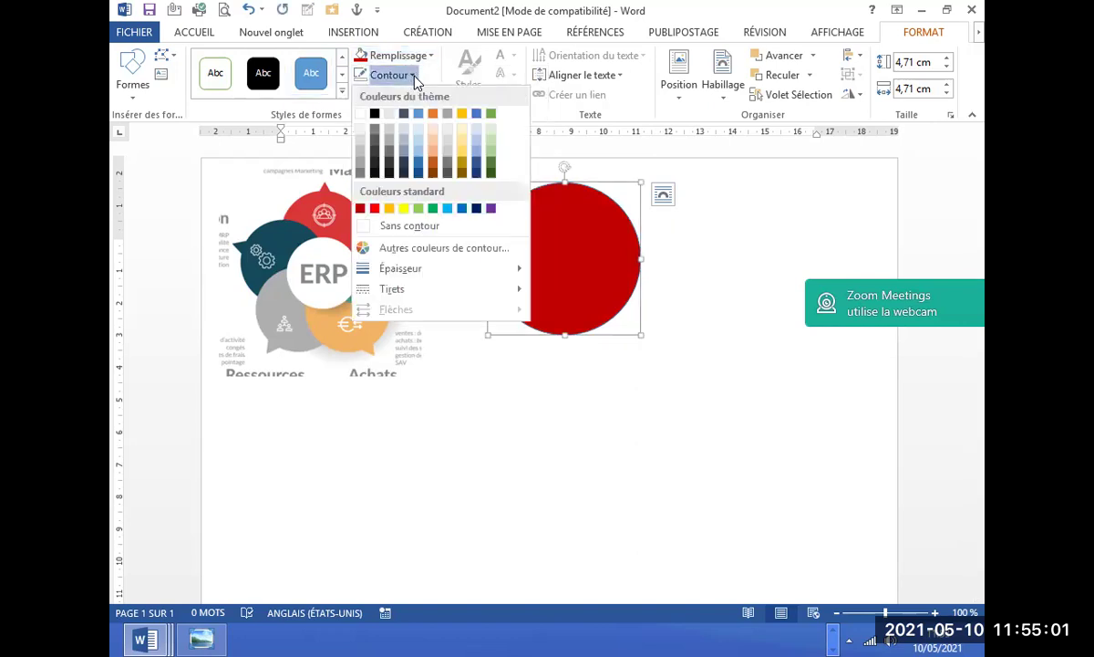
click(410, 226)
click(548, 313)
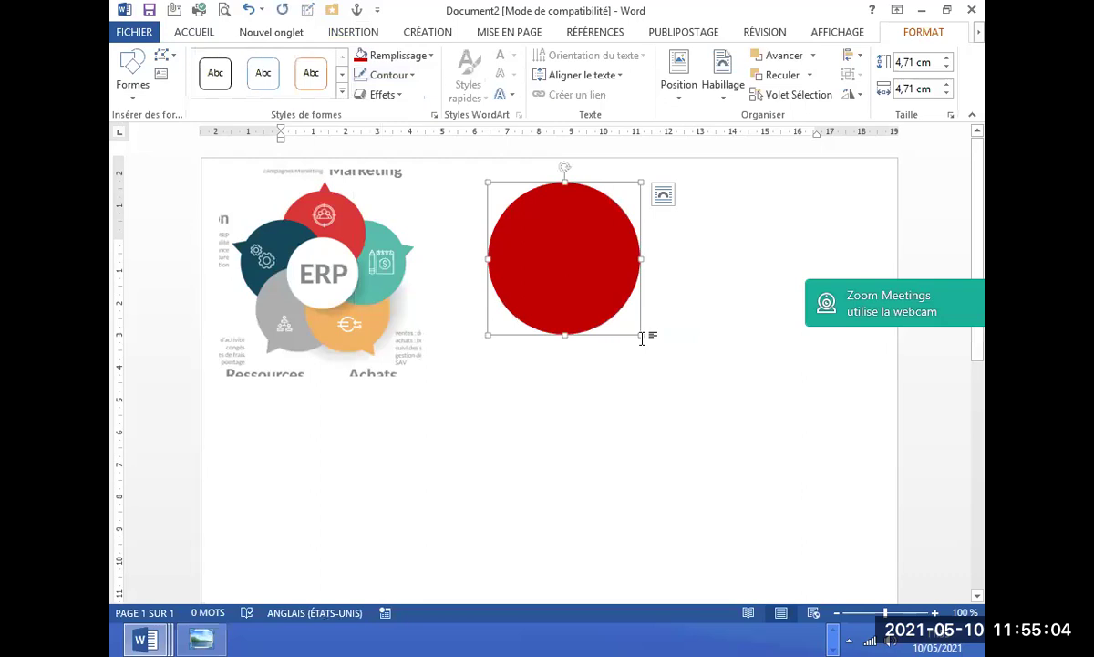
Shrink the red circle to 2.25 cm and place a copy below-right of it.
drag(640, 333, 560, 254)
click(560, 341)
click(533, 238)
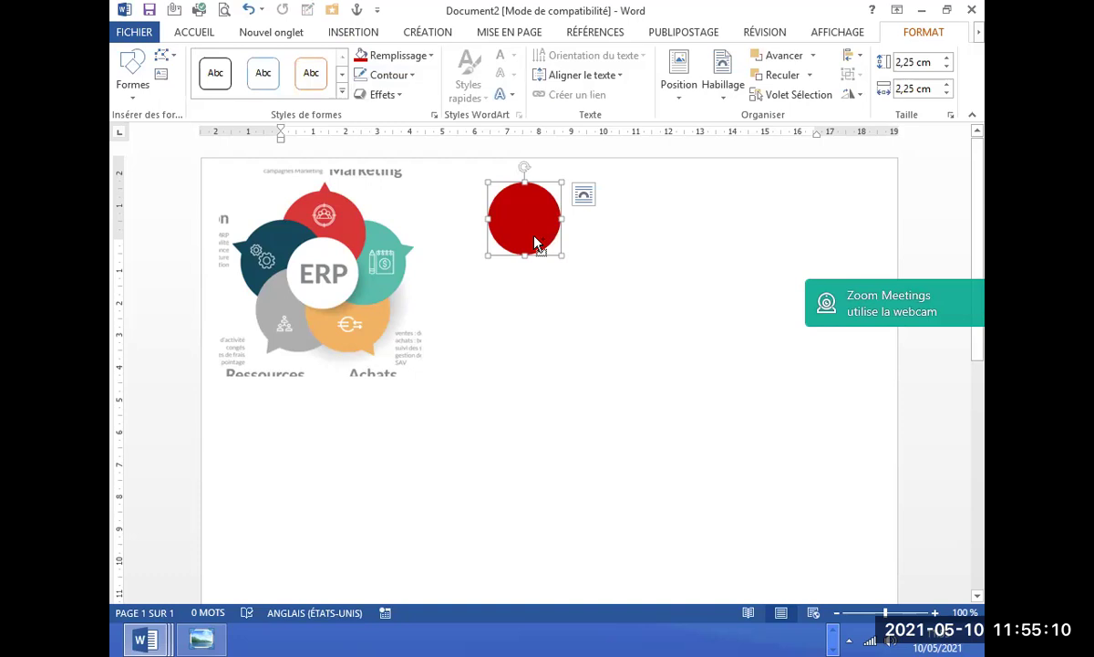
drag(536, 243, 616, 266)
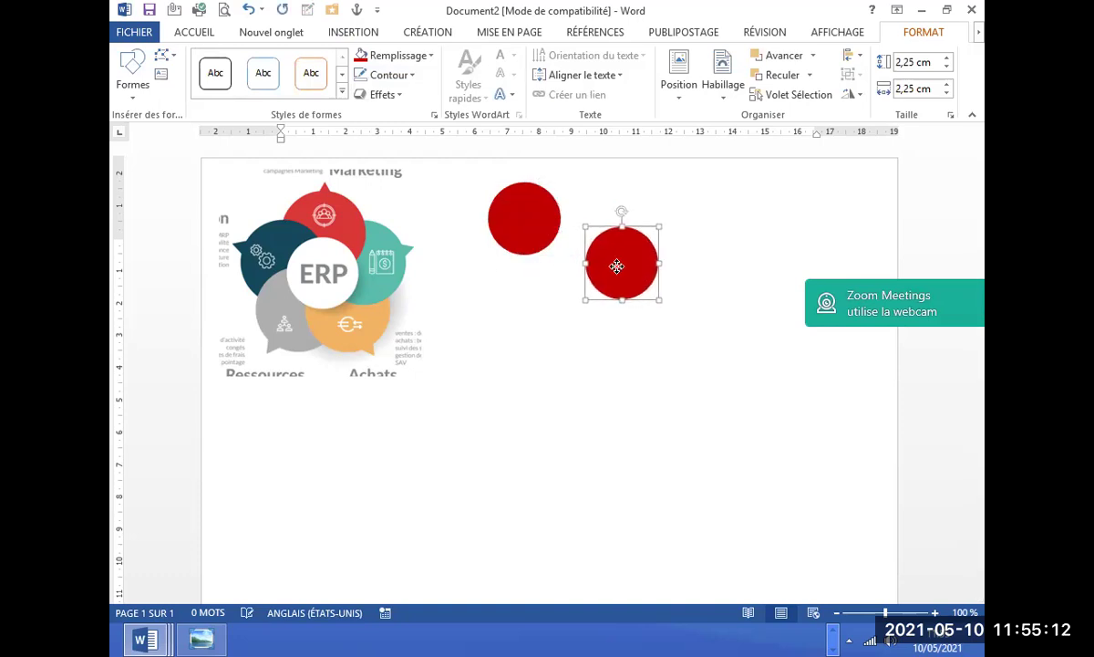
Fill the copied circle with custom teal, RGB 63, 129, 121.
click(430, 55)
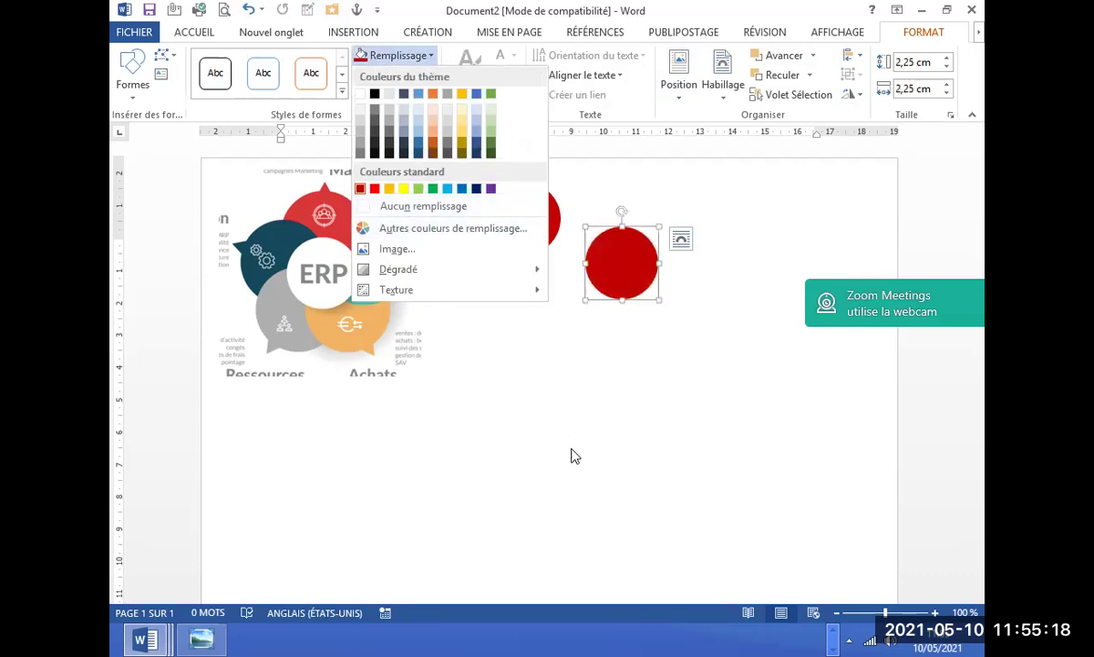
click(574, 474)
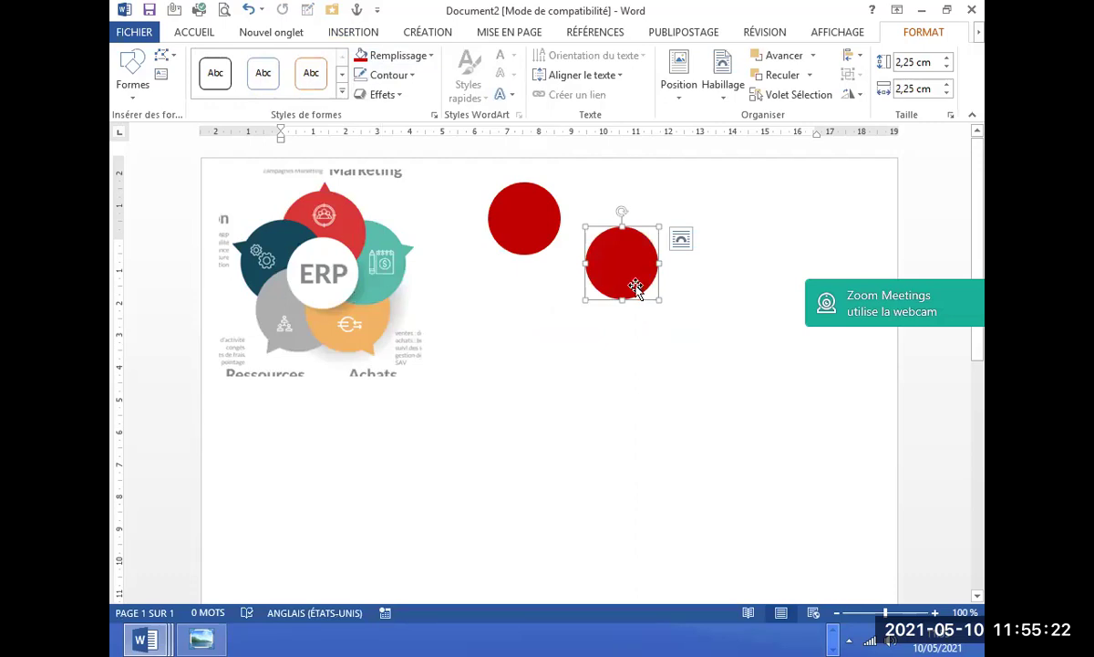
click(430, 55)
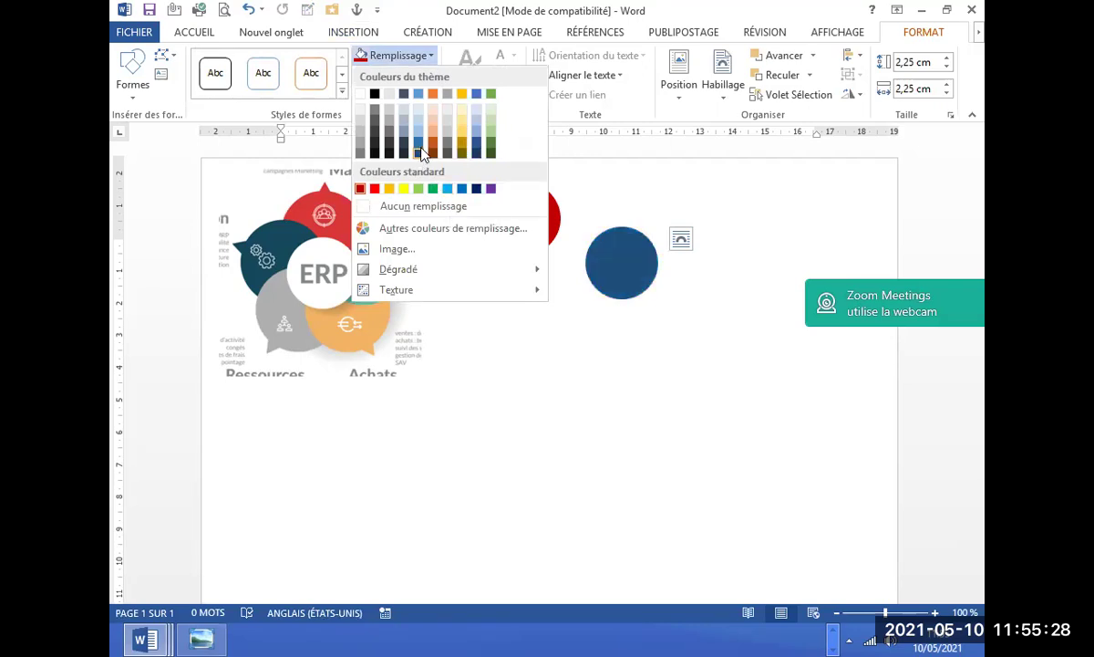
click(410, 229)
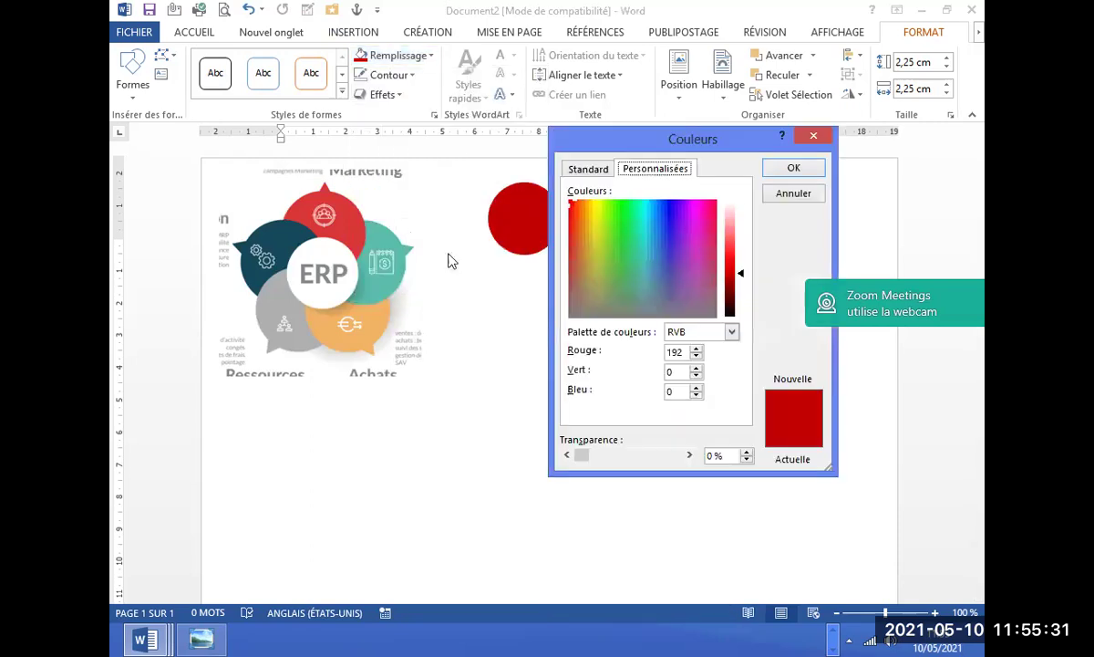
click(646, 263)
mouse_move(640, 264)
mouse_down()
mouse_move(620, 266)
mouse_move(655, 259)
mouse_move(639, 247)
mouse_move(639, 280)
mouse_up()
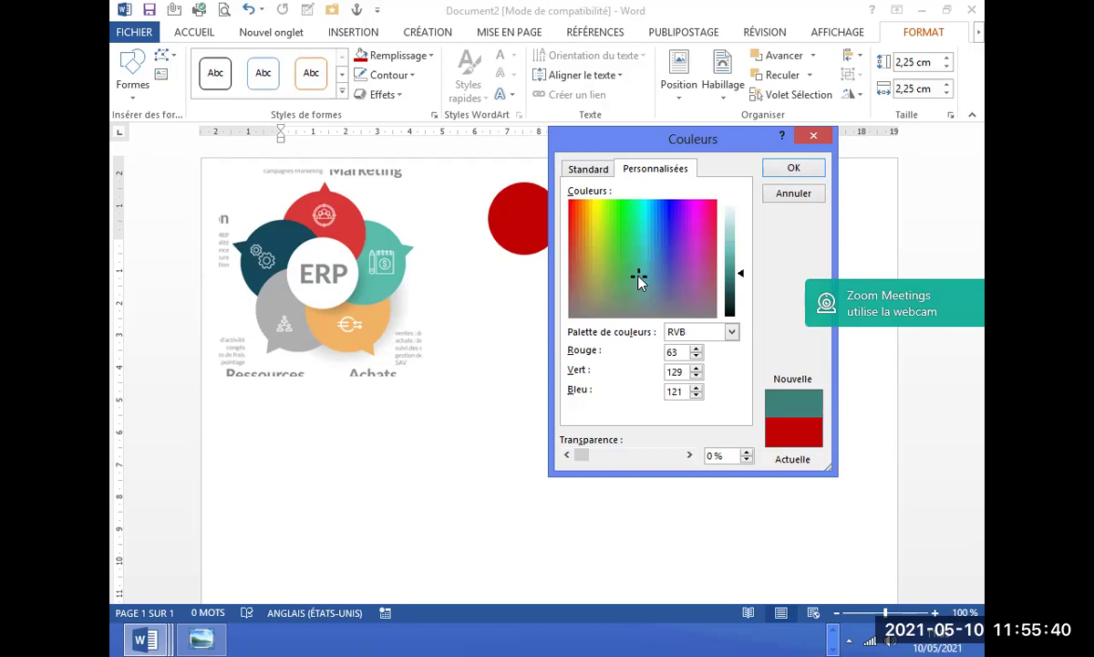
click(790, 168)
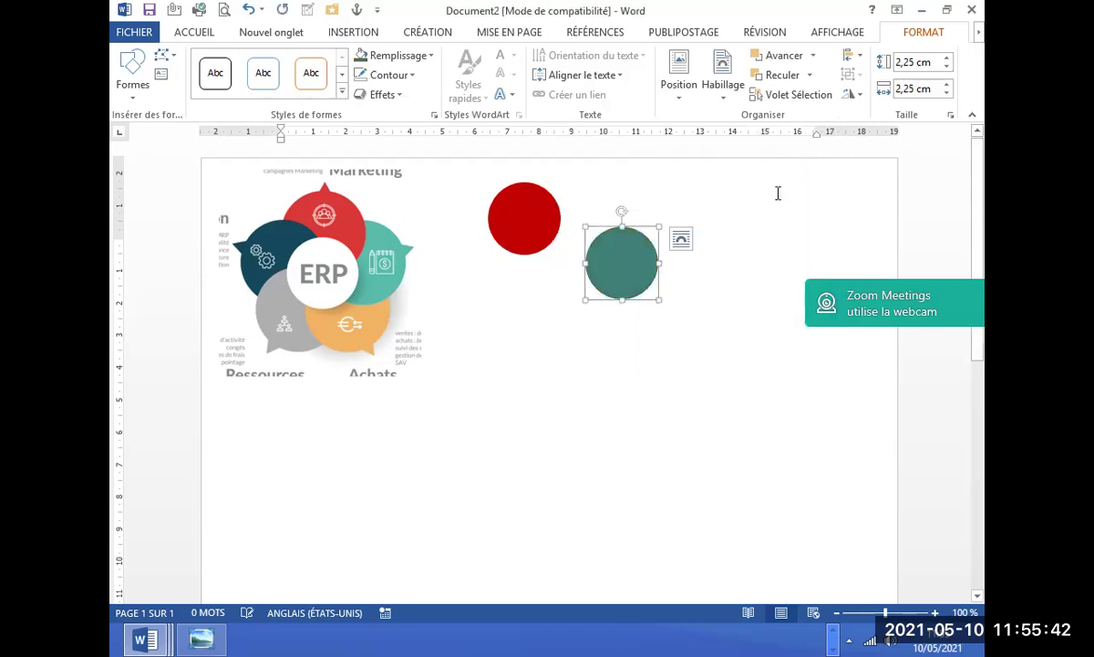
click(736, 331)
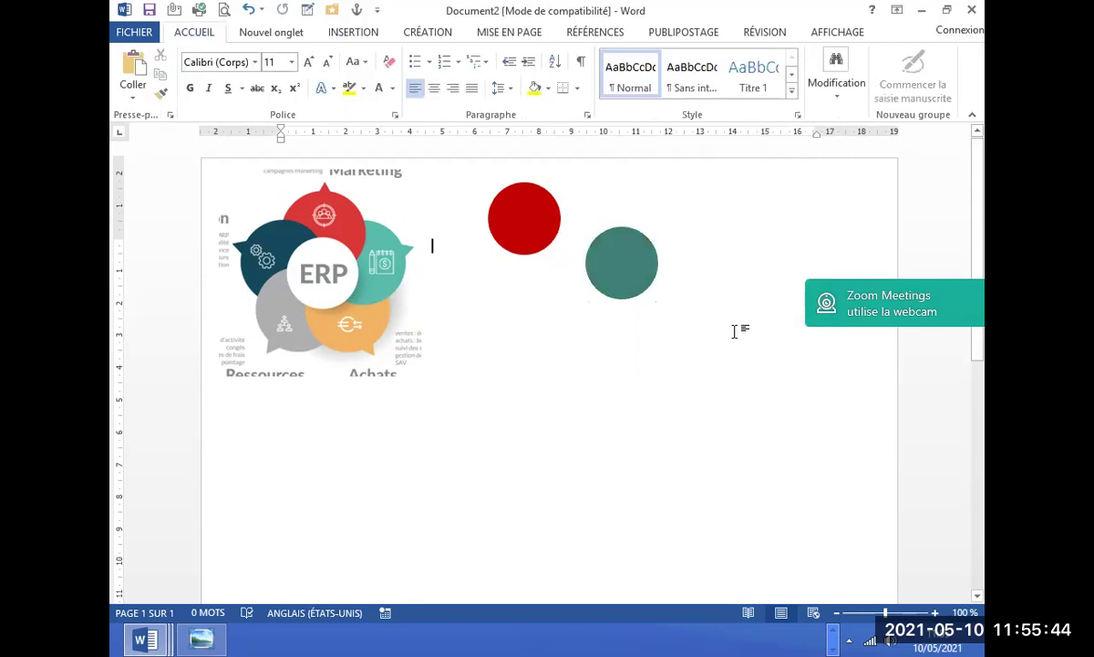
Select the teal circle and browse its fill choices without changing anything.
click(648, 268)
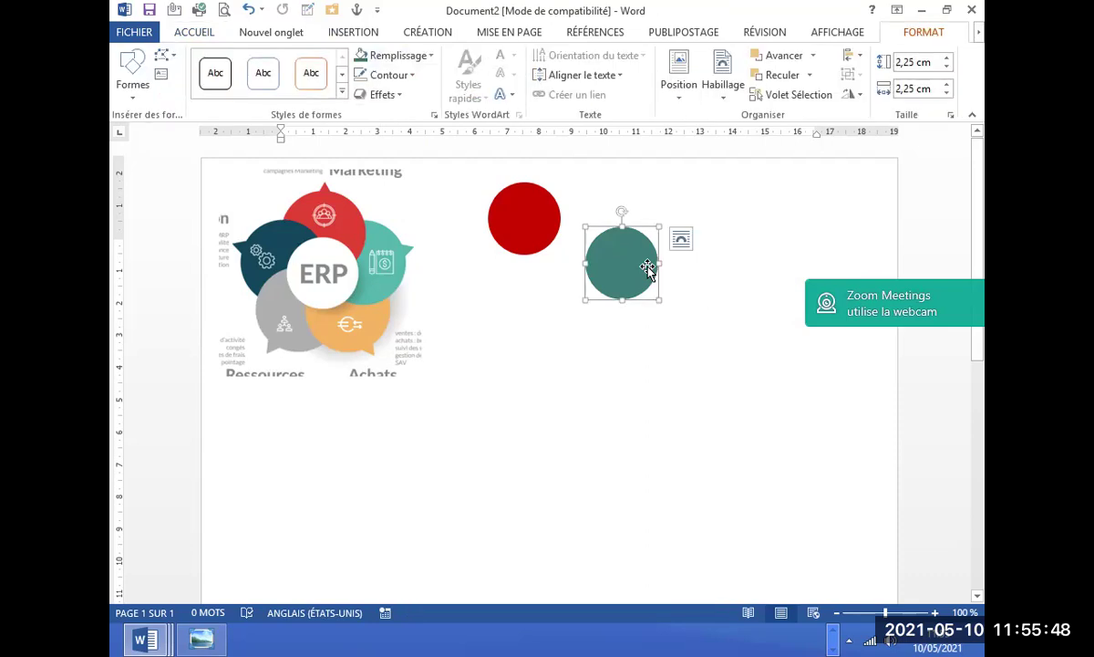
click(591, 415)
click(639, 285)
click(428, 60)
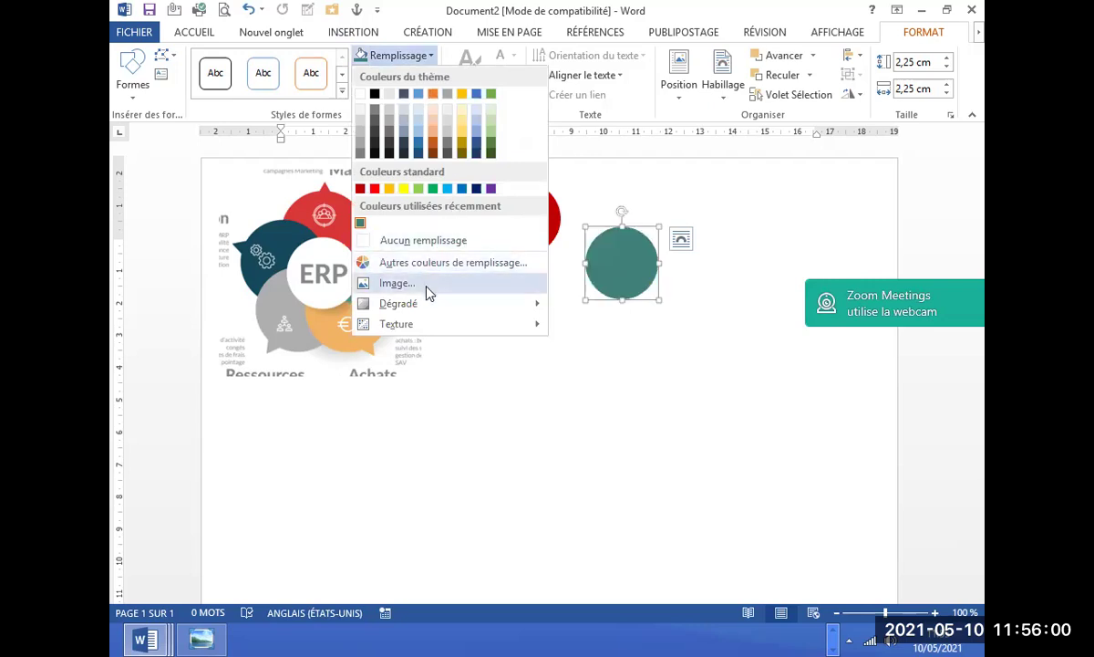
click(487, 443)
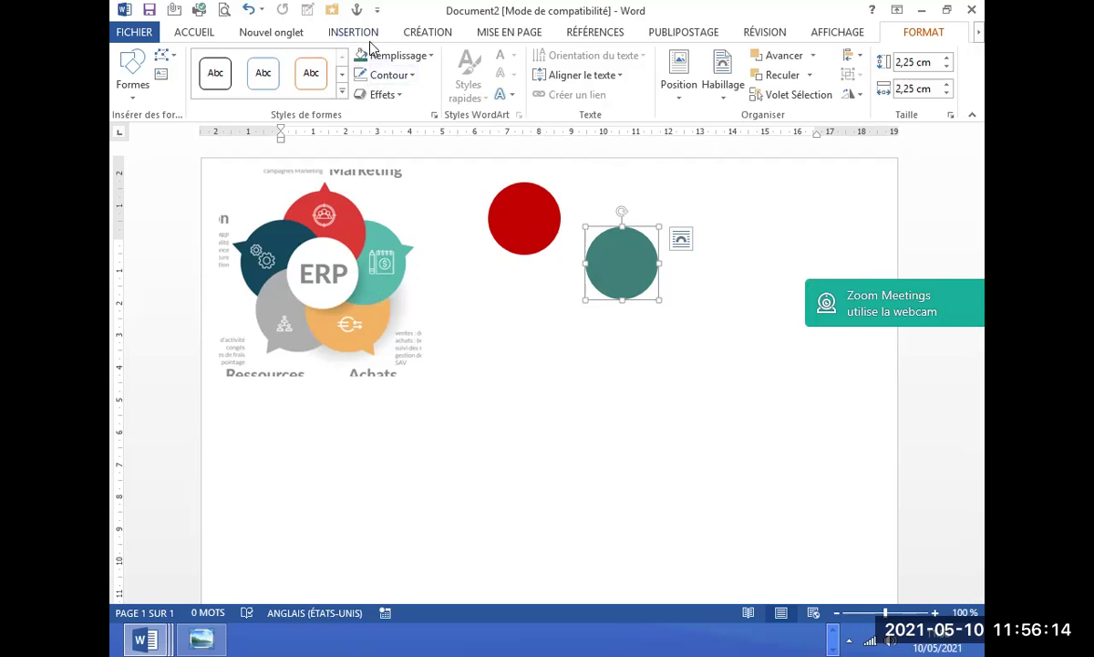
Check the Home shading colours, then reopen the teal circle's Remplissage options on FORMAT.
click(192, 35)
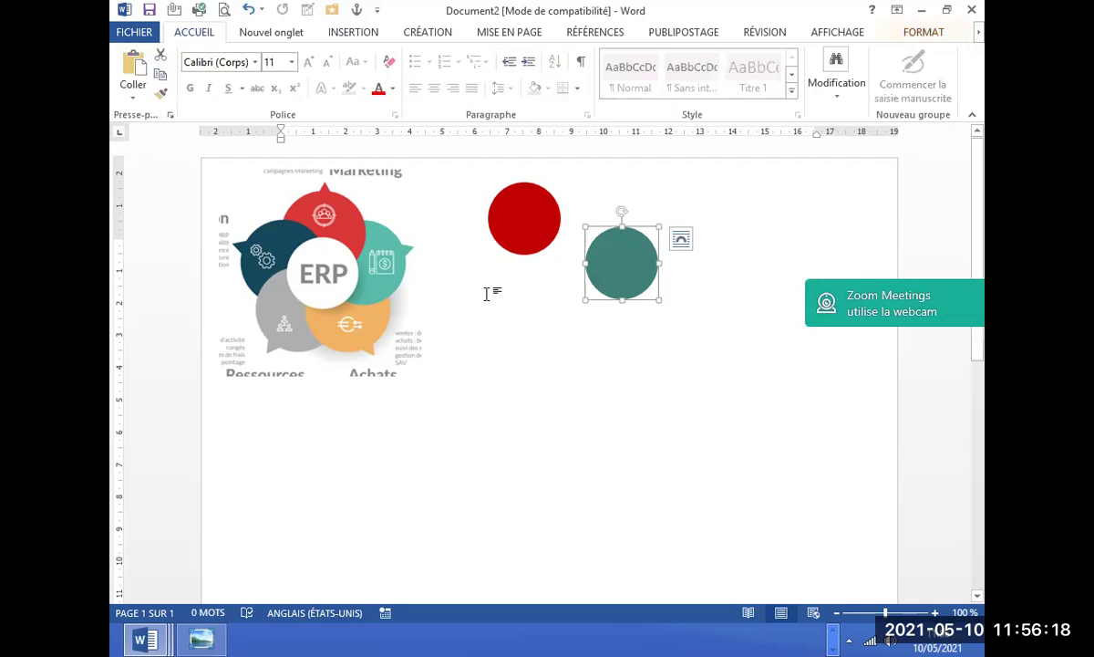
click(497, 401)
click(548, 88)
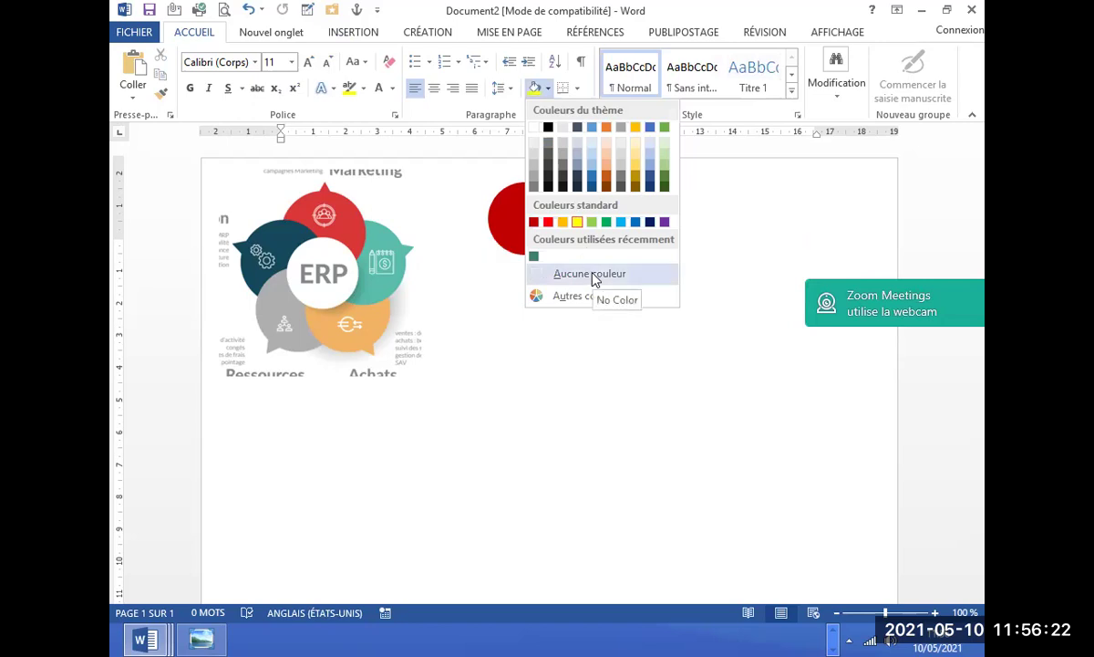
click(584, 401)
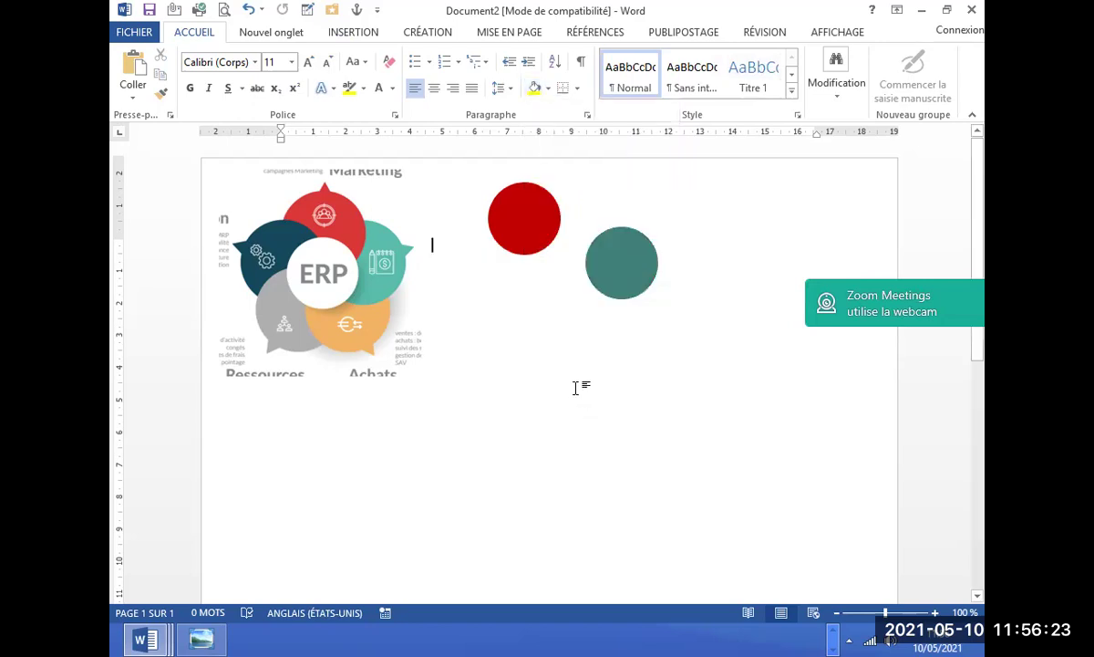
click(603, 264)
click(923, 32)
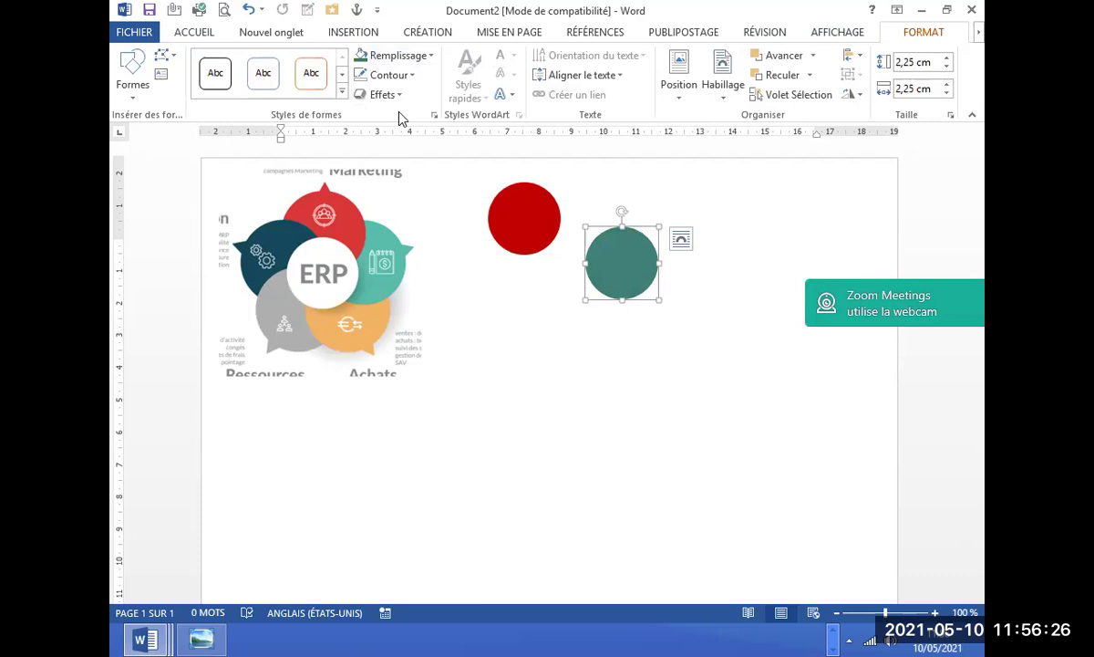
click(425, 57)
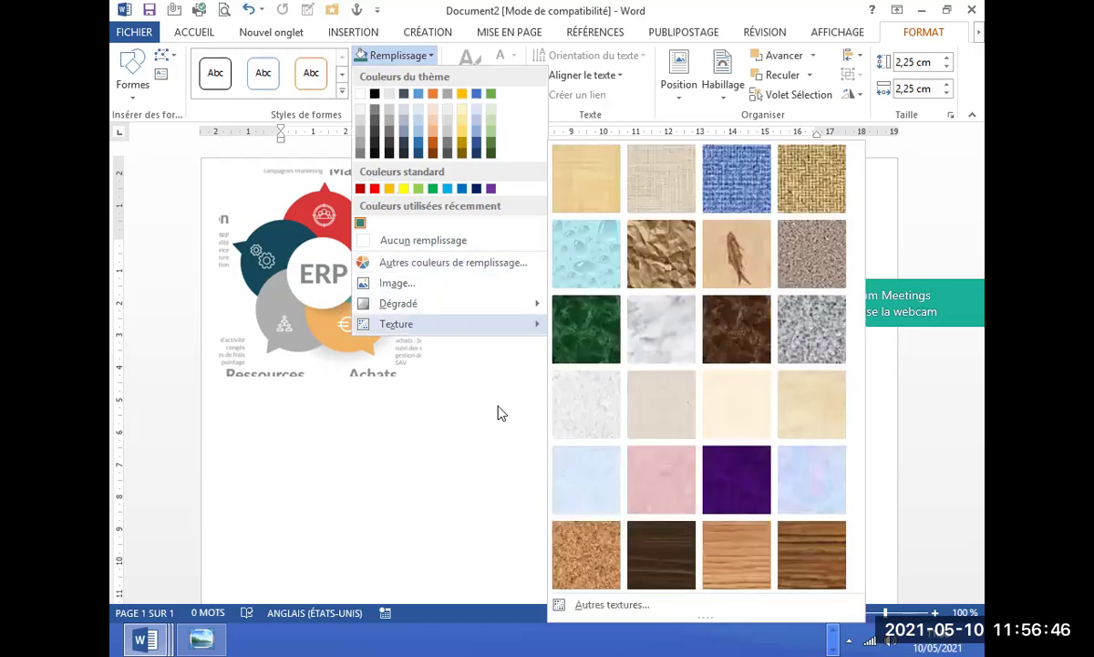
Nudge the teal circle up, copy it below the pair, and open the copy's fill colours.
click(611, 320)
drag(624, 265, 640, 219)
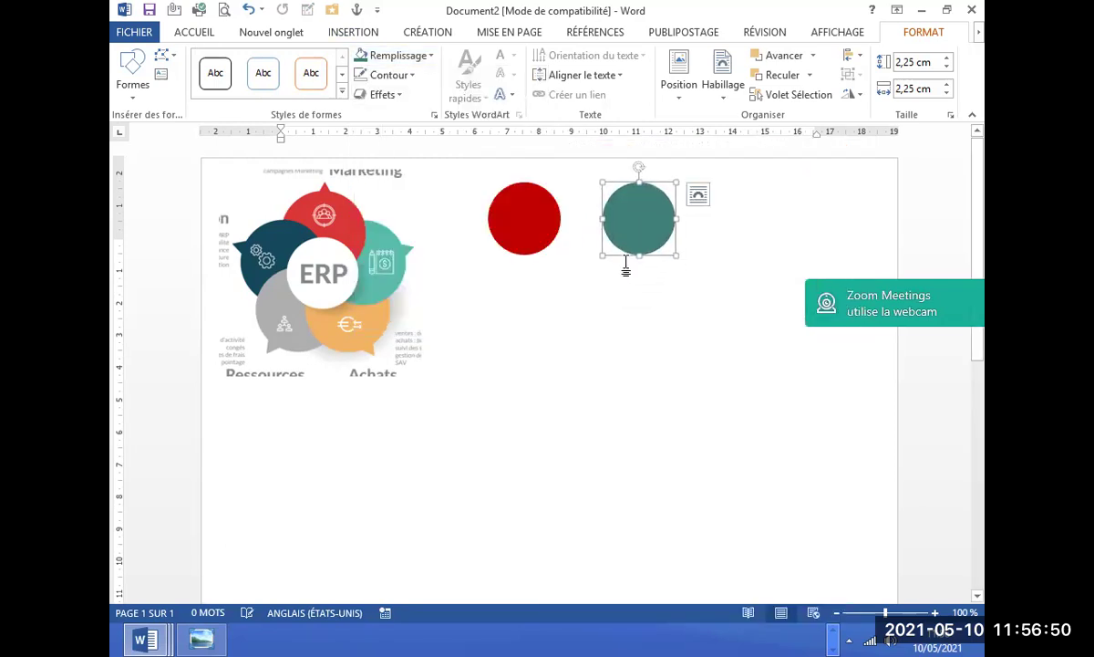
mouse_move(624, 248)
ctrl+mouse_down()
mouse_move(602, 346)
mouse_move(587, 361)
ctrl+mouse_up()
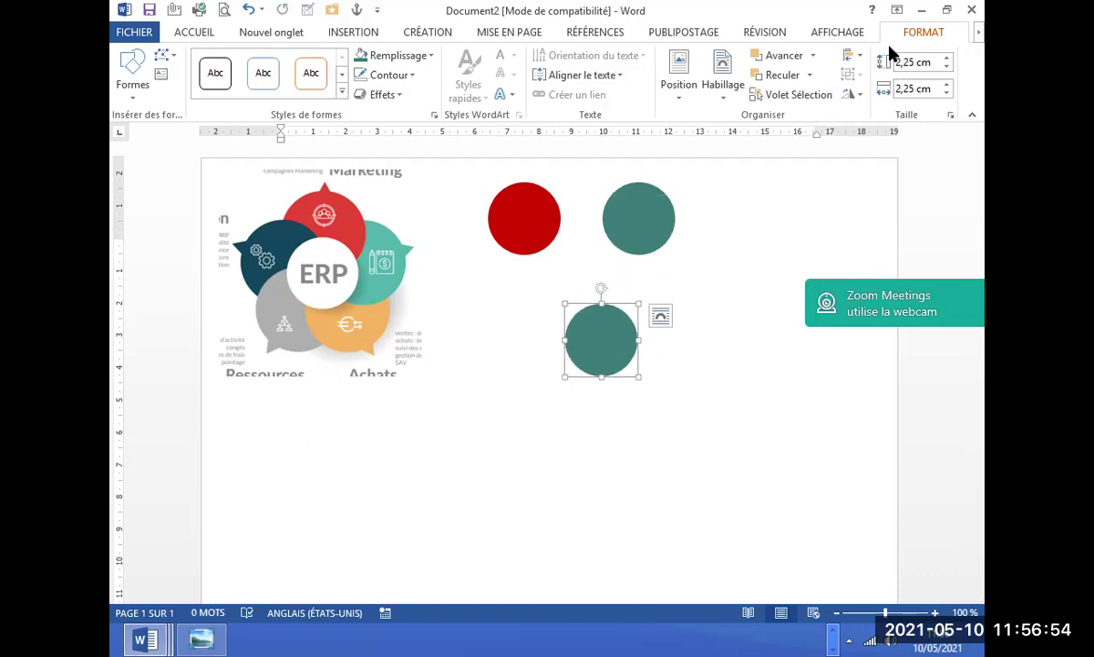
click(432, 57)
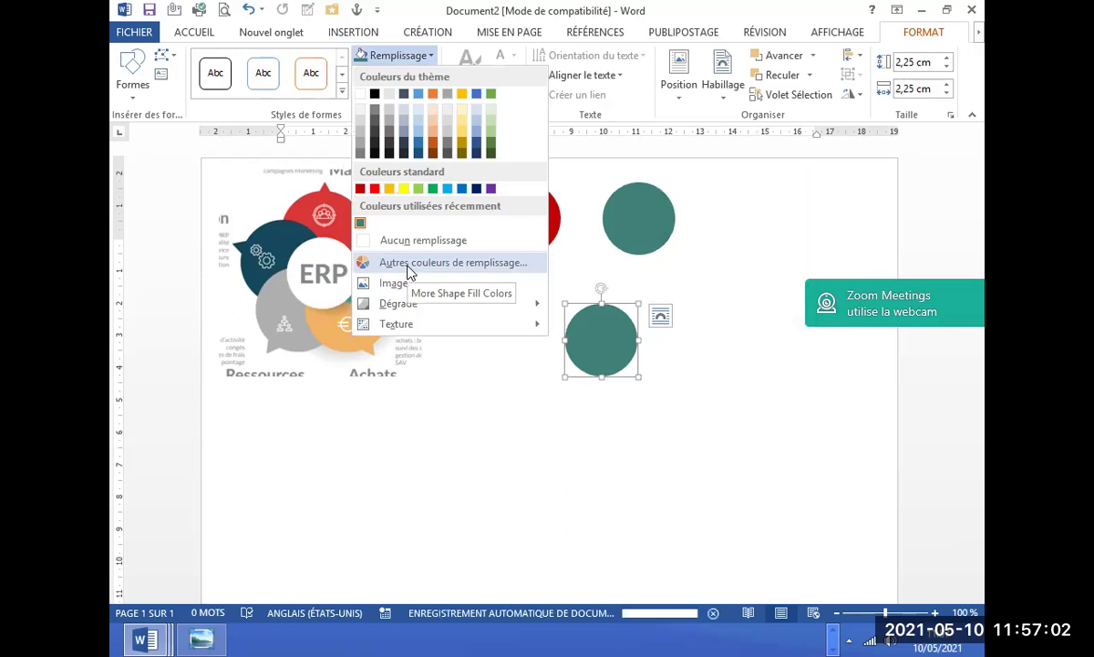
Fill the third circle light yellow-orange from the Standard palette and duplicate it leftward.
click(409, 266)
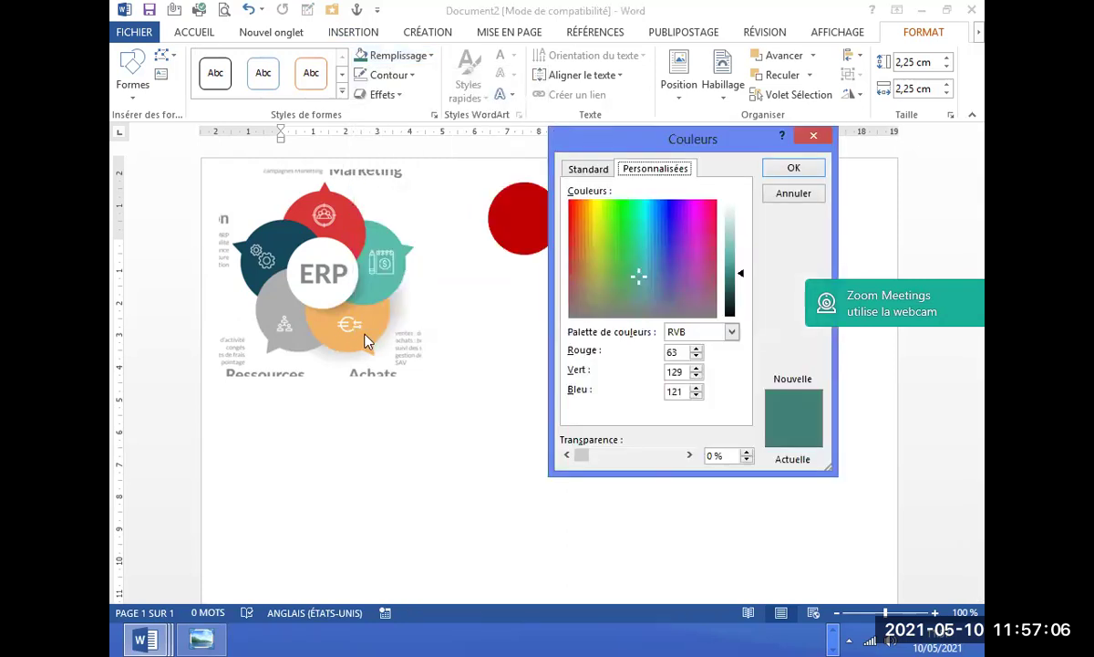
click(588, 170)
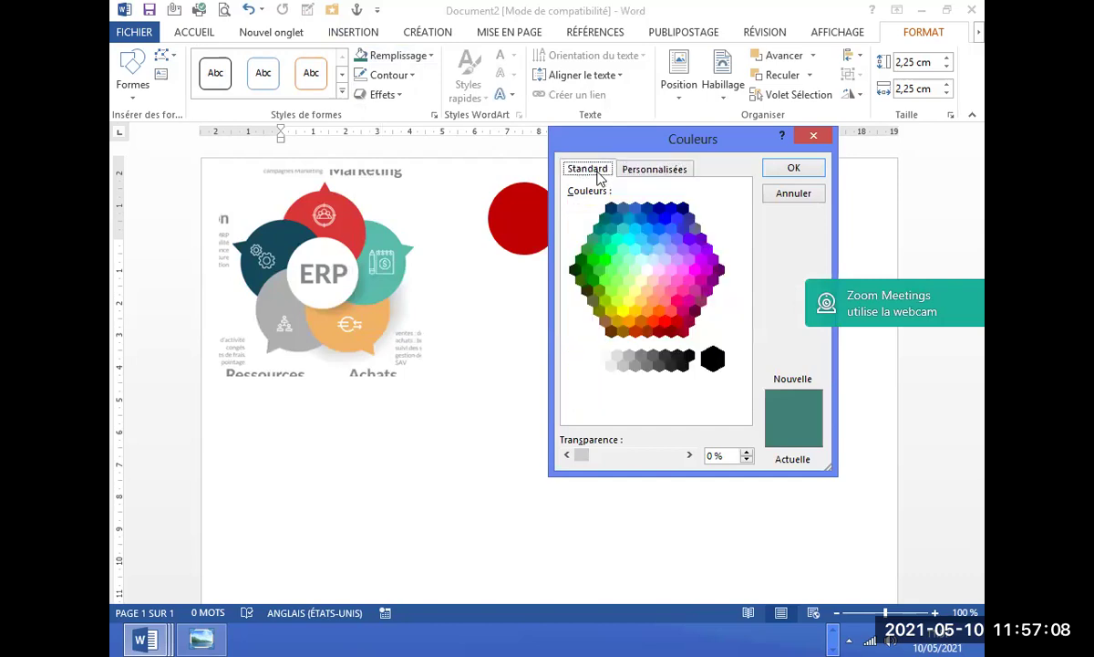
click(630, 322)
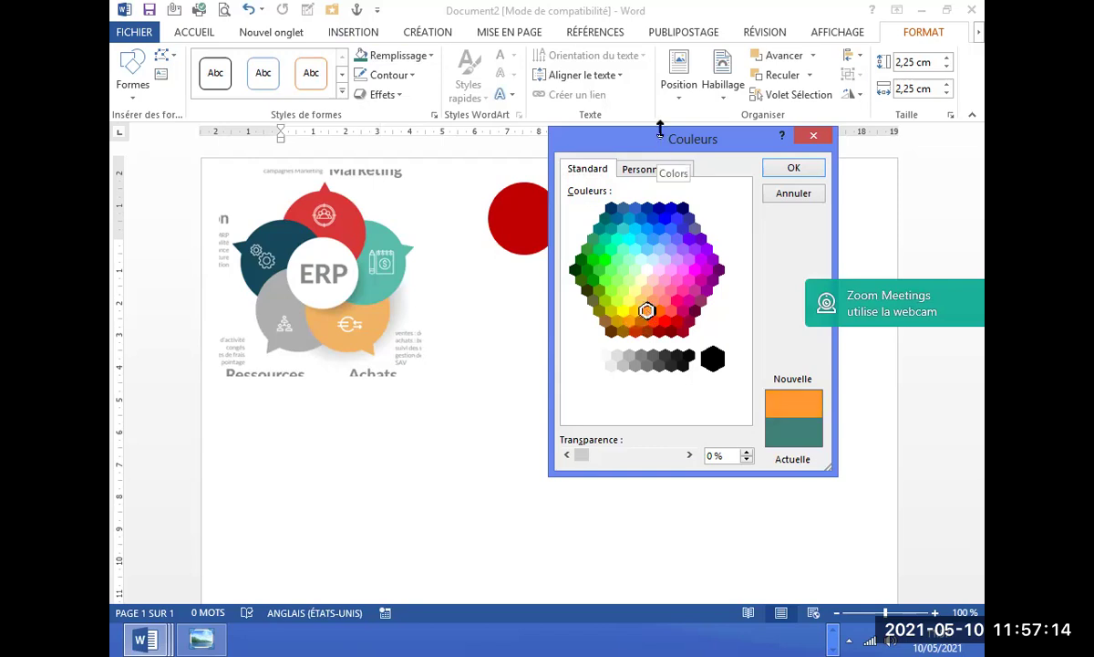
drag(659, 146, 539, 143)
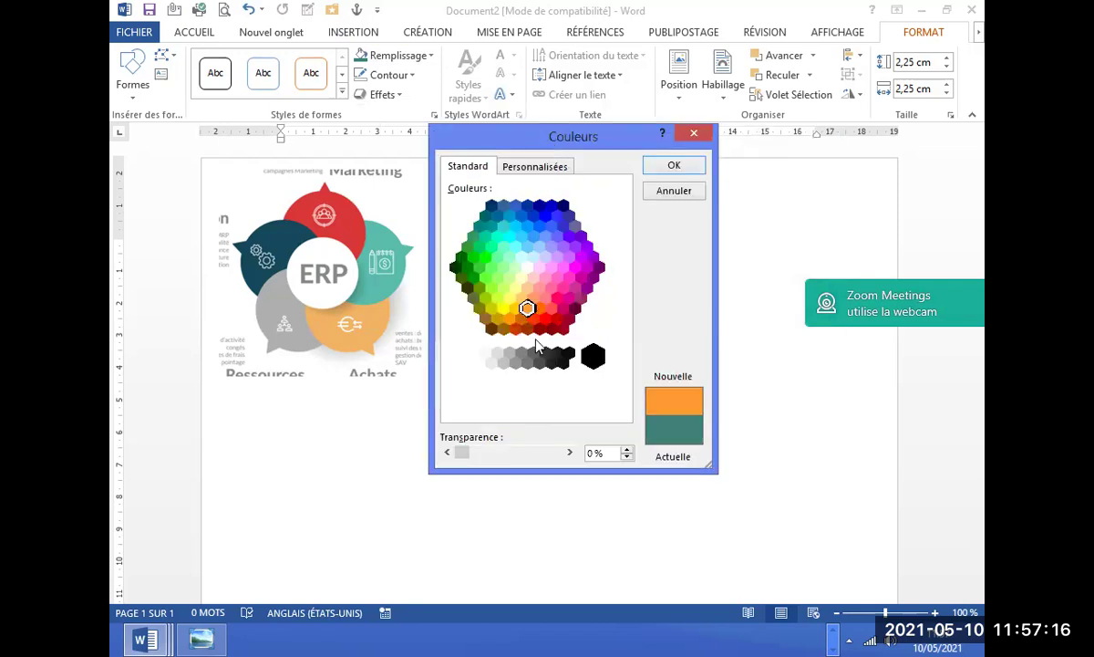
click(533, 299)
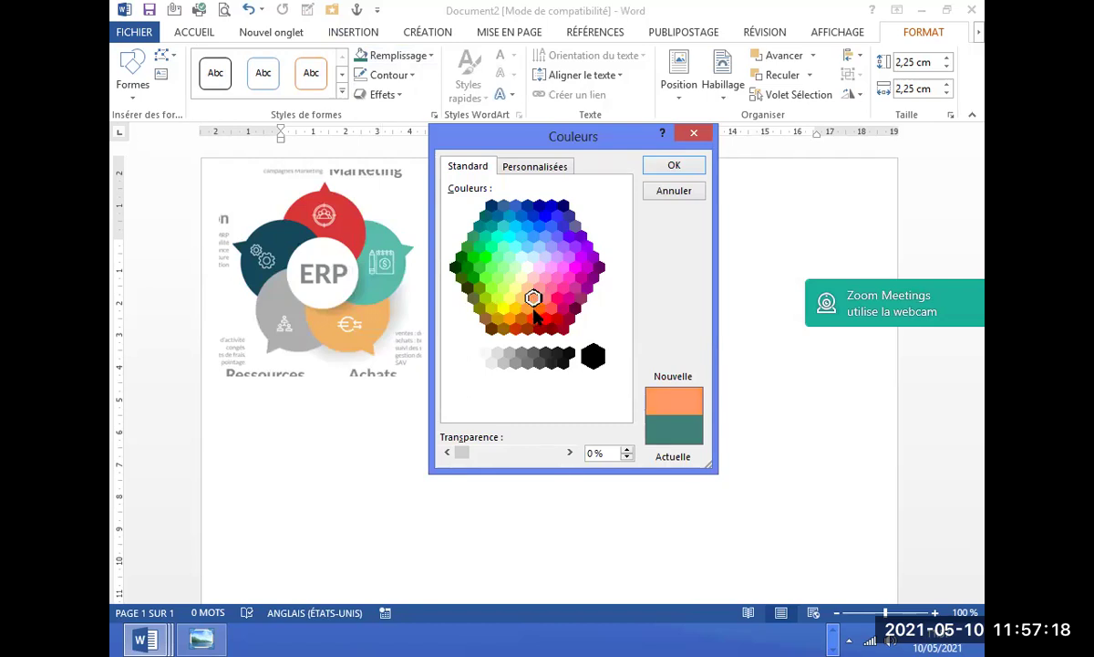
click(521, 298)
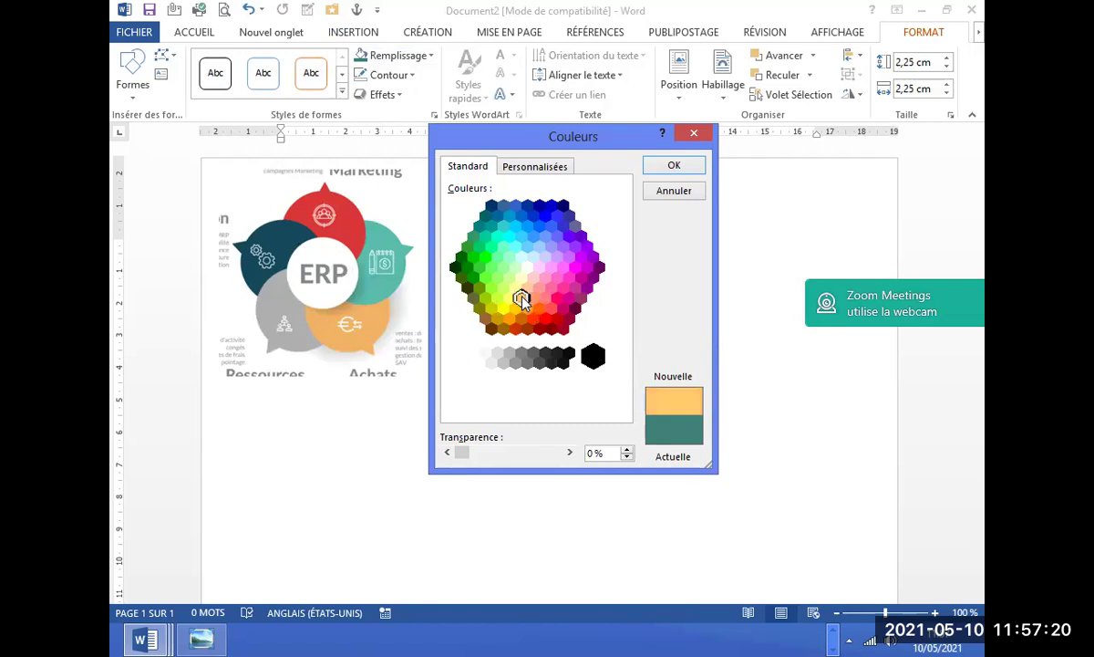
click(654, 162)
click(673, 407)
mouse_move(611, 354)
mouse_down()
mouse_move(394, 348)
mouse_move(685, 327)
mouse_move(679, 347)
mouse_move(562, 342)
mouse_up()
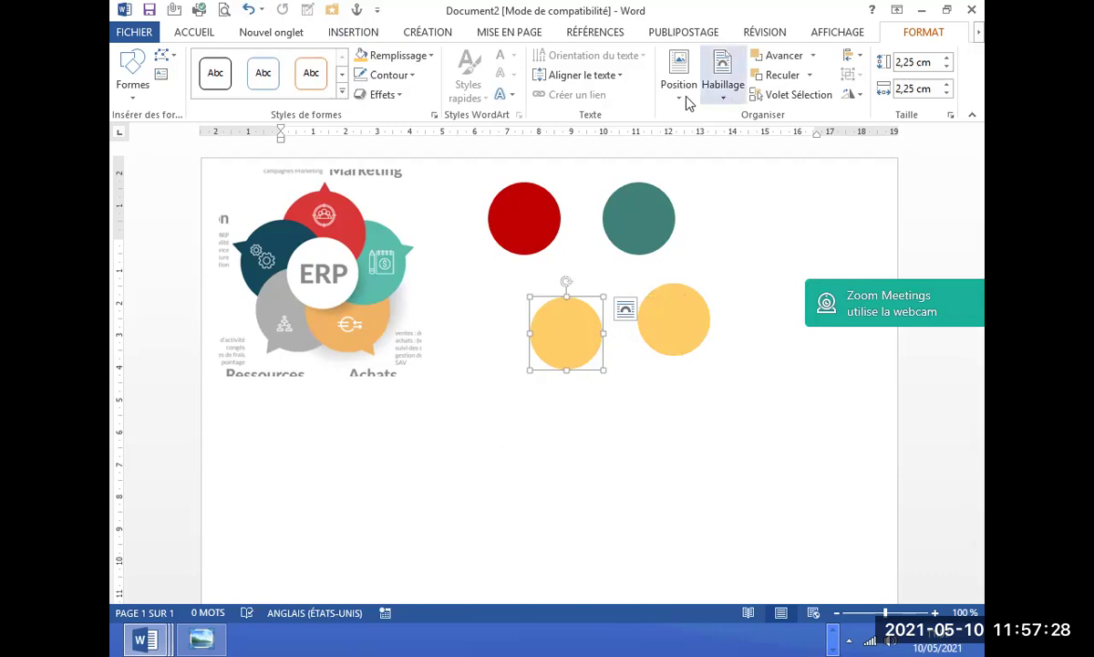
Fill the left yellow circle light grey and make a copy of it.
click(427, 54)
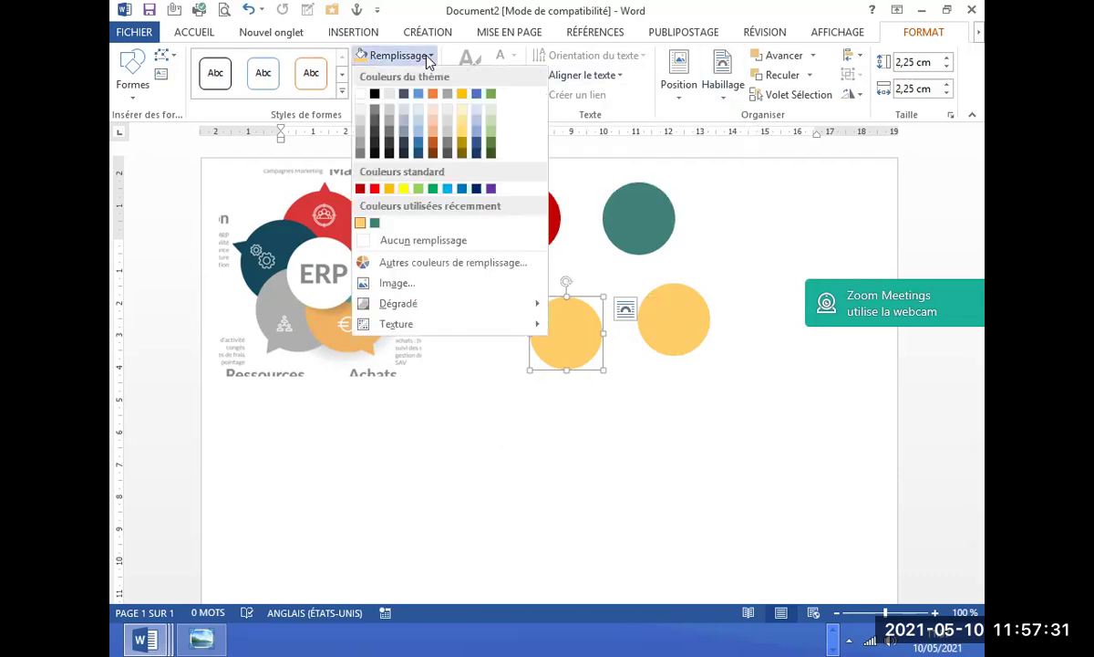
click(360, 128)
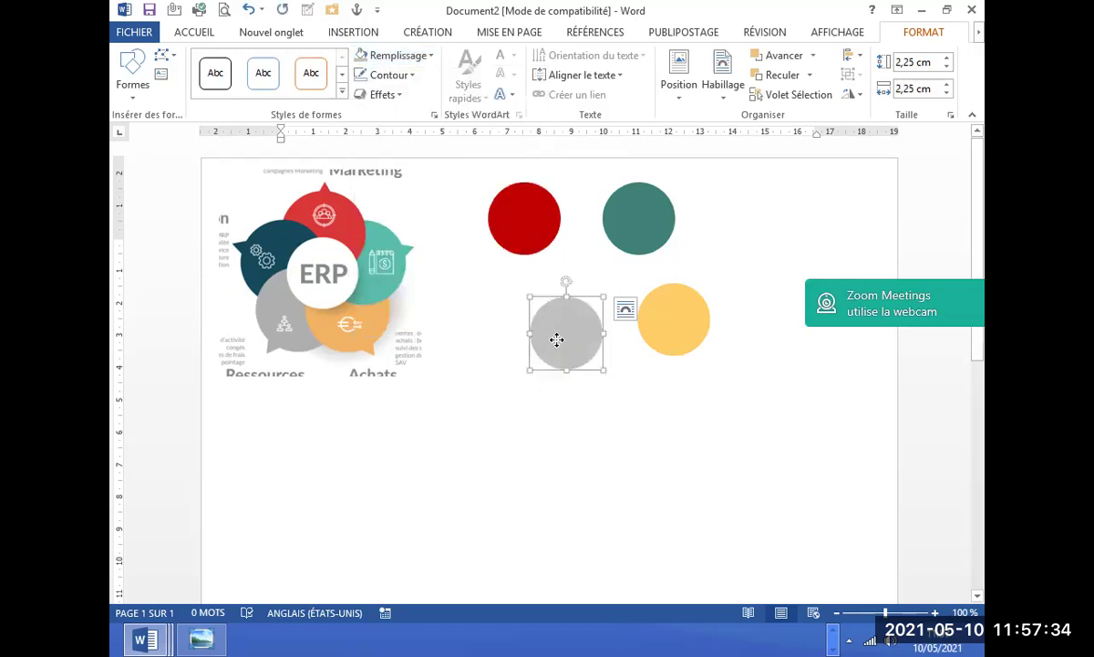
drag(556, 339, 560, 309)
key(ctrl+d)
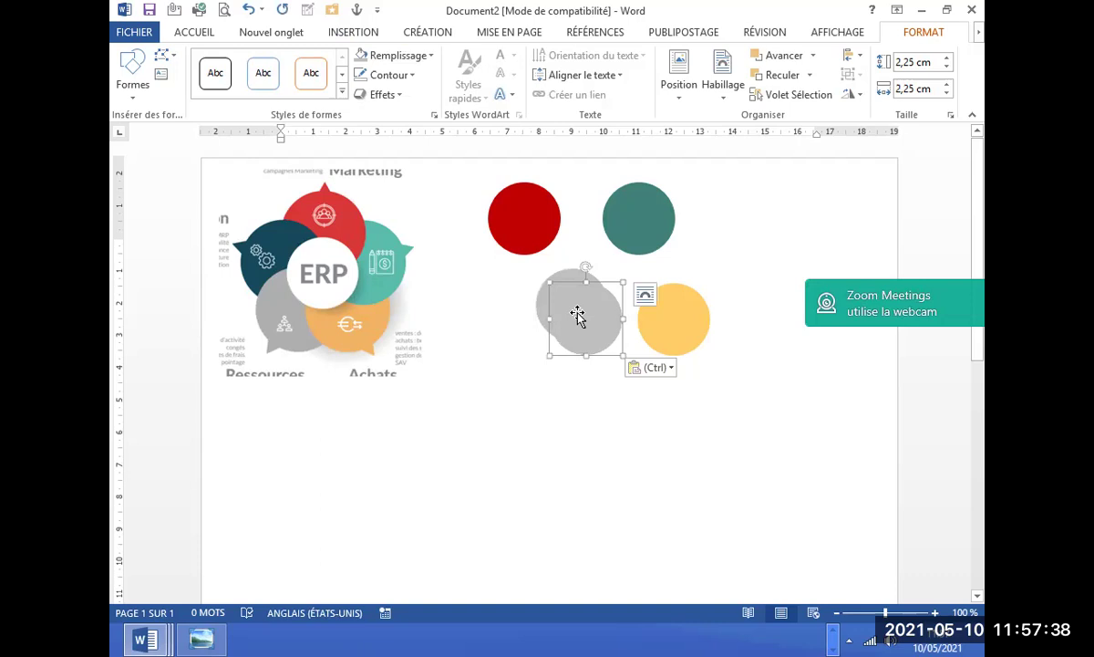
Make the copy dark navy, move it below the grey circle, and add a second navy copy down-left.
click(430, 56)
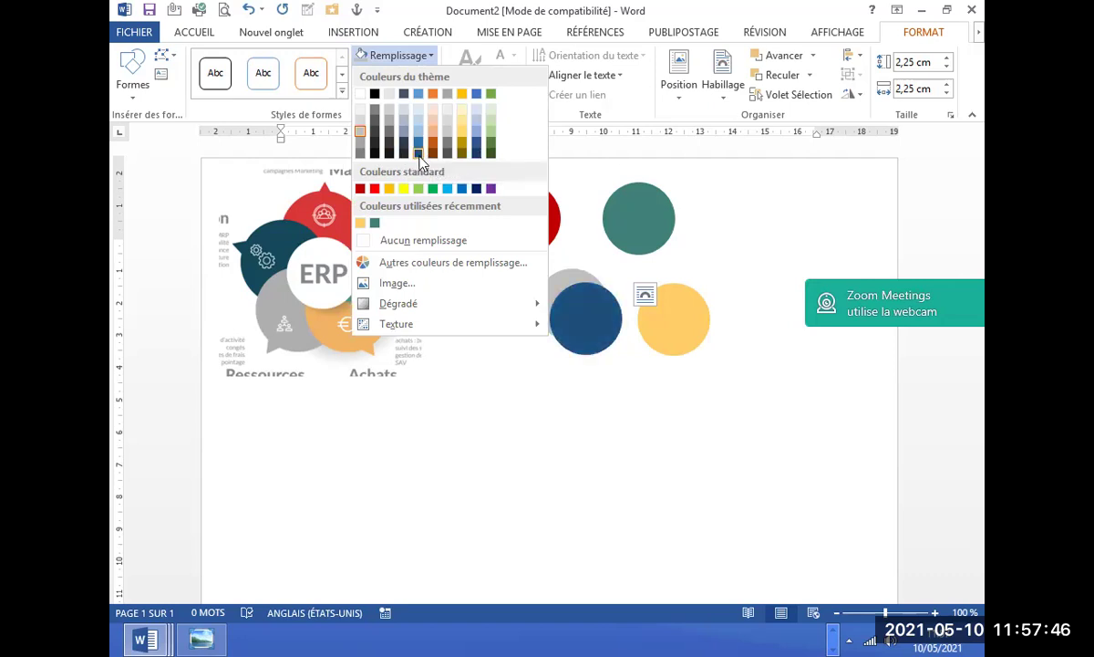
click(478, 157)
click(674, 447)
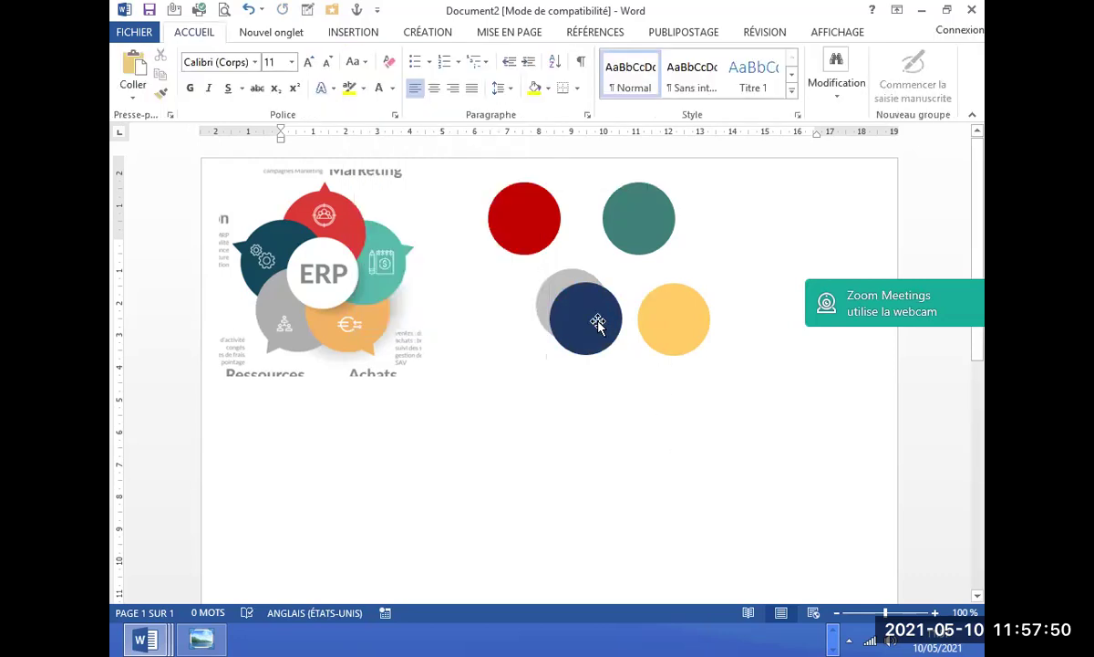
drag(597, 322, 574, 420)
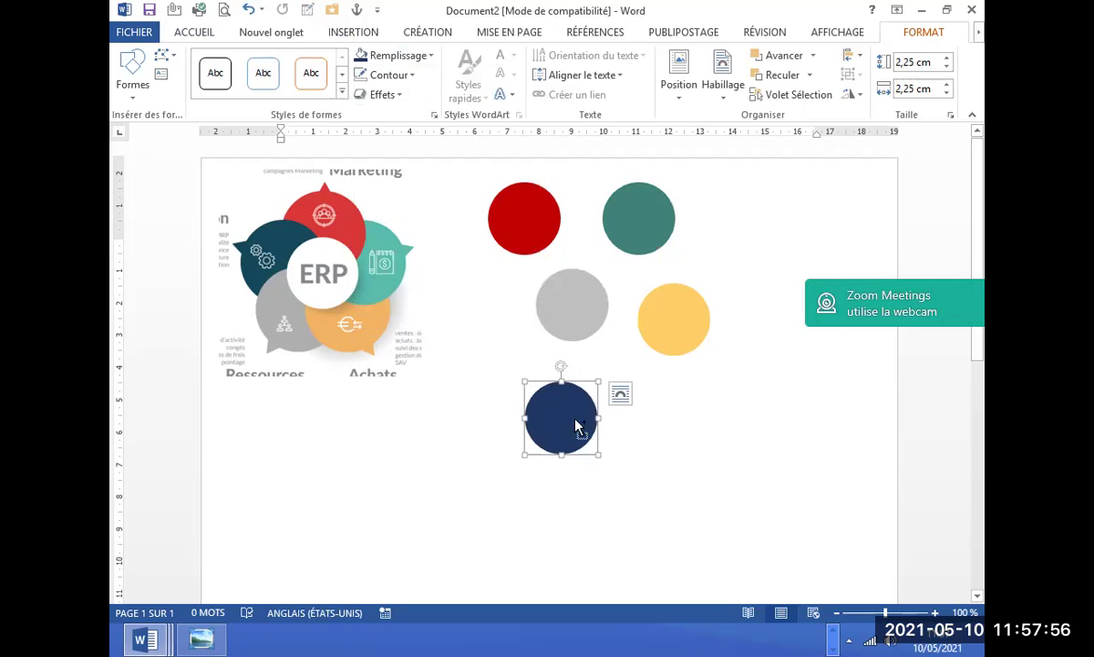
key(ctrl+v)
mouse_move(576, 427)
mouse_down()
mouse_move(452, 480)
mouse_move(424, 459)
mouse_up()
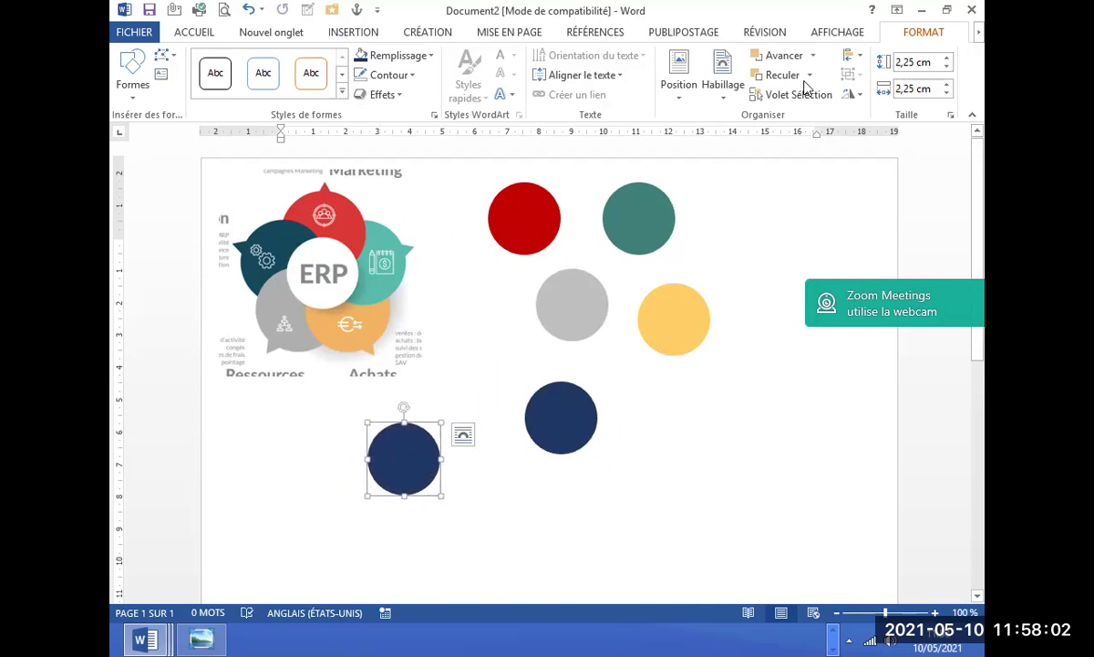
Give the lower-left navy circle the second outer drop shadow preset.
click(392, 95)
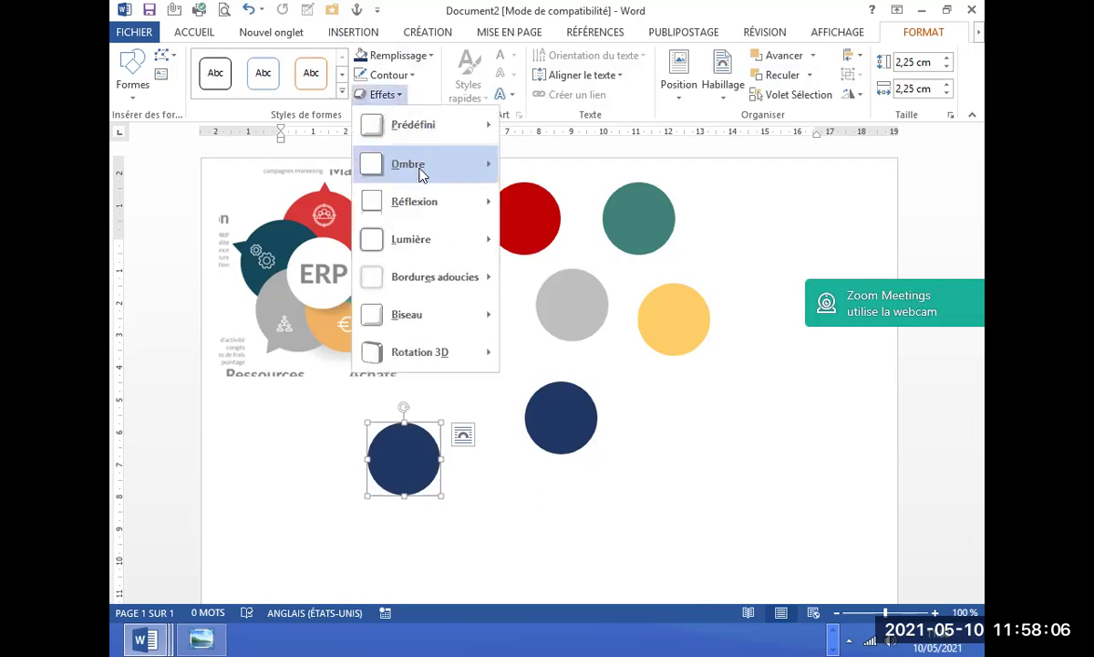
mouse_move(422, 175)
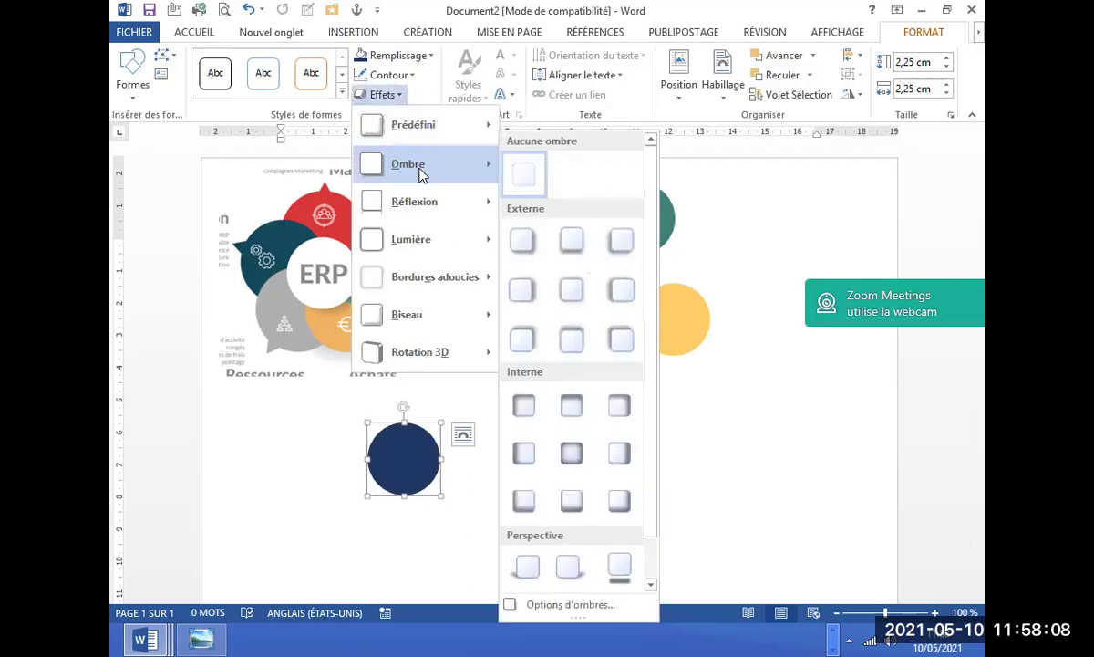
click(571, 240)
Remove the shadowed circle's navy fill so it shows white.
click(430, 55)
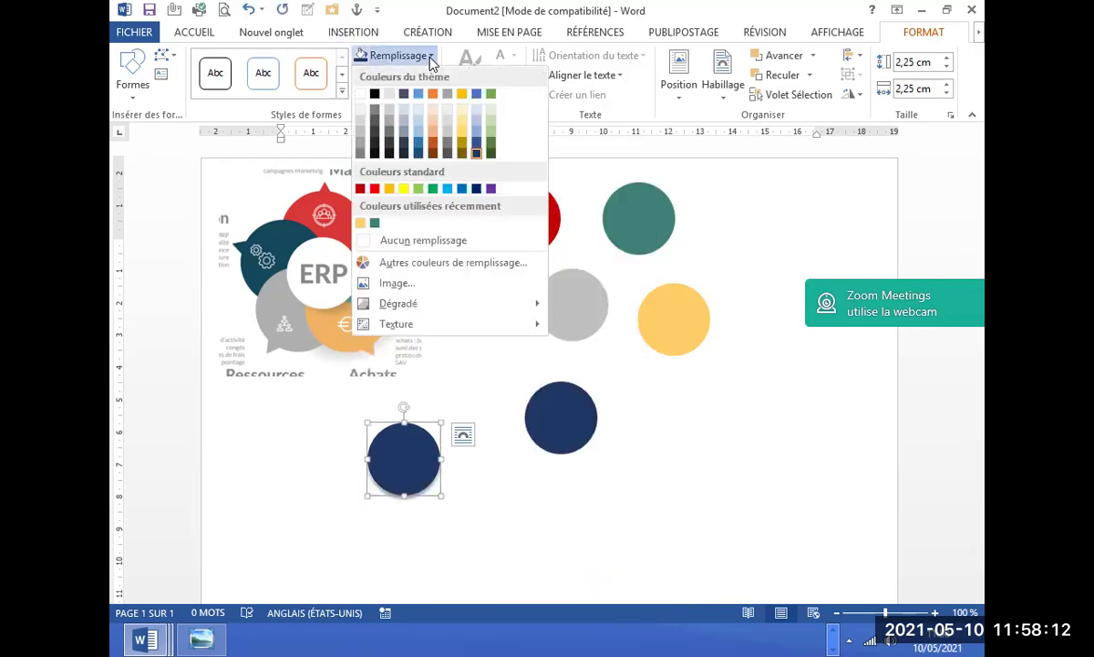
key(Escape)
key(Escape)
key(ctrl+z)
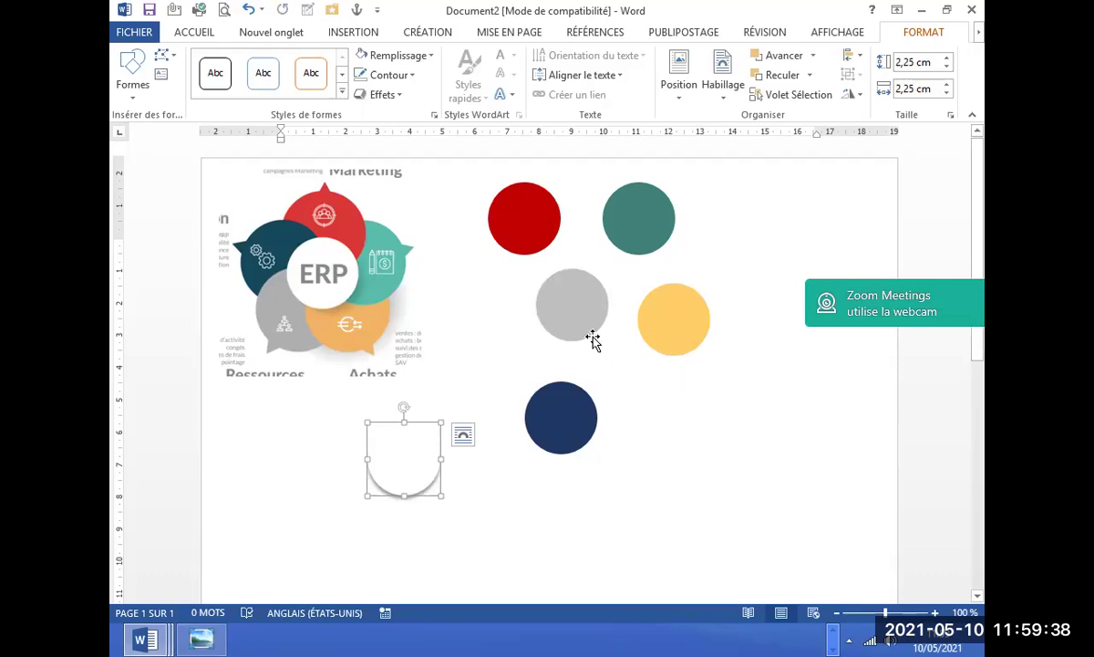
Overlap the teal circle with the red one and send teal behind red.
click(521, 225)
drag(521, 226, 562, 212)
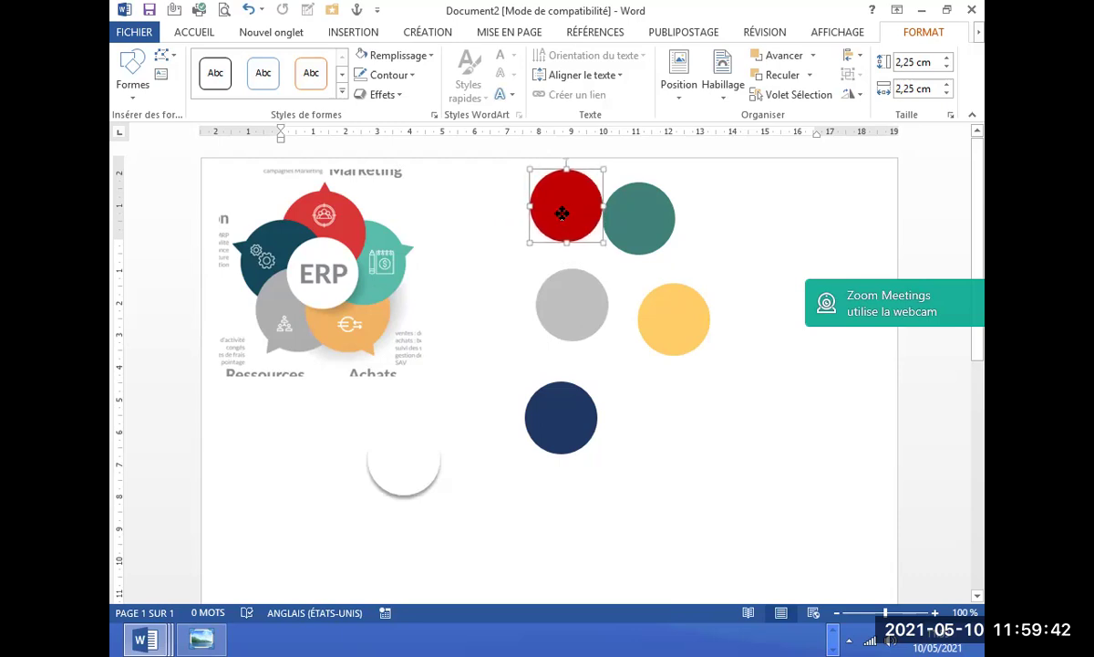
click(653, 239)
drag(653, 239, 627, 246)
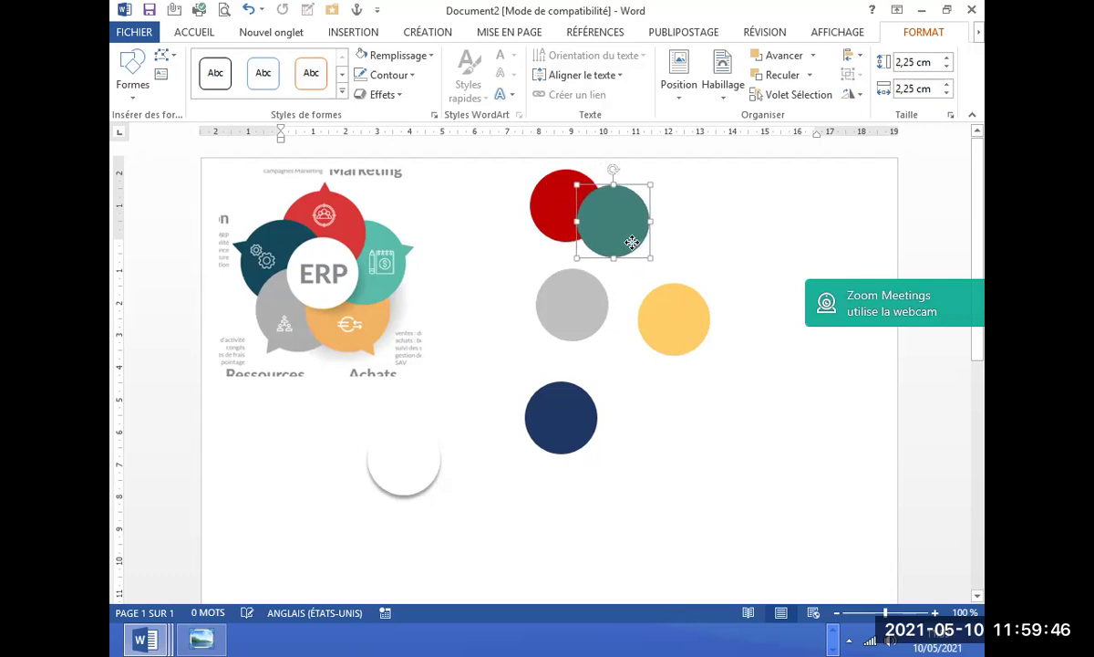
drag(628, 246, 612, 262)
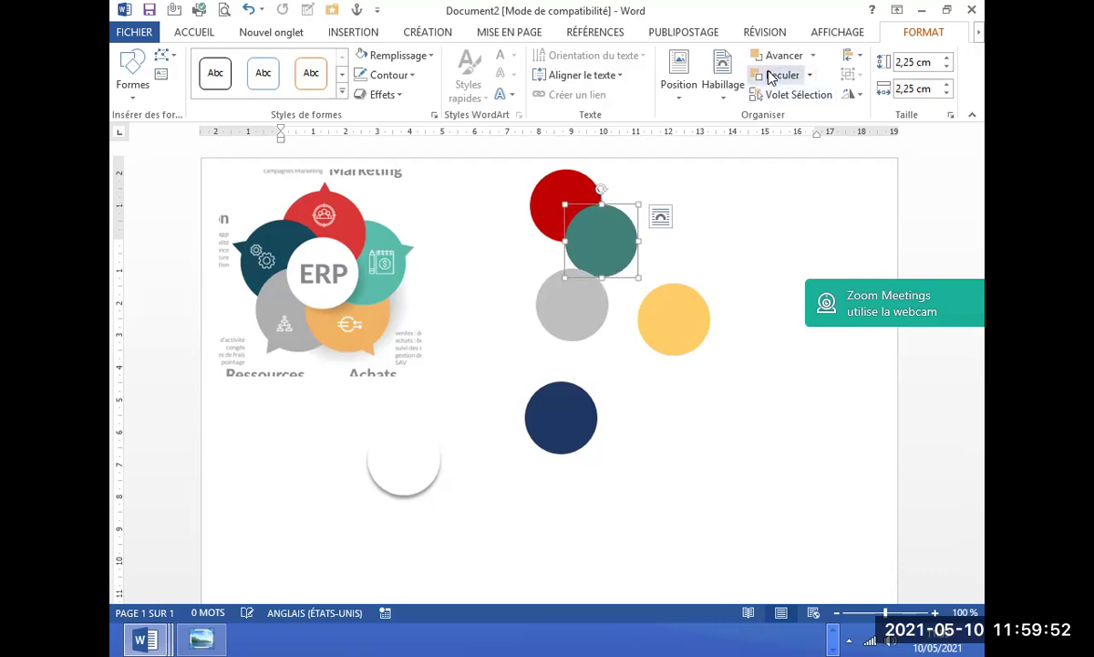
click(786, 75)
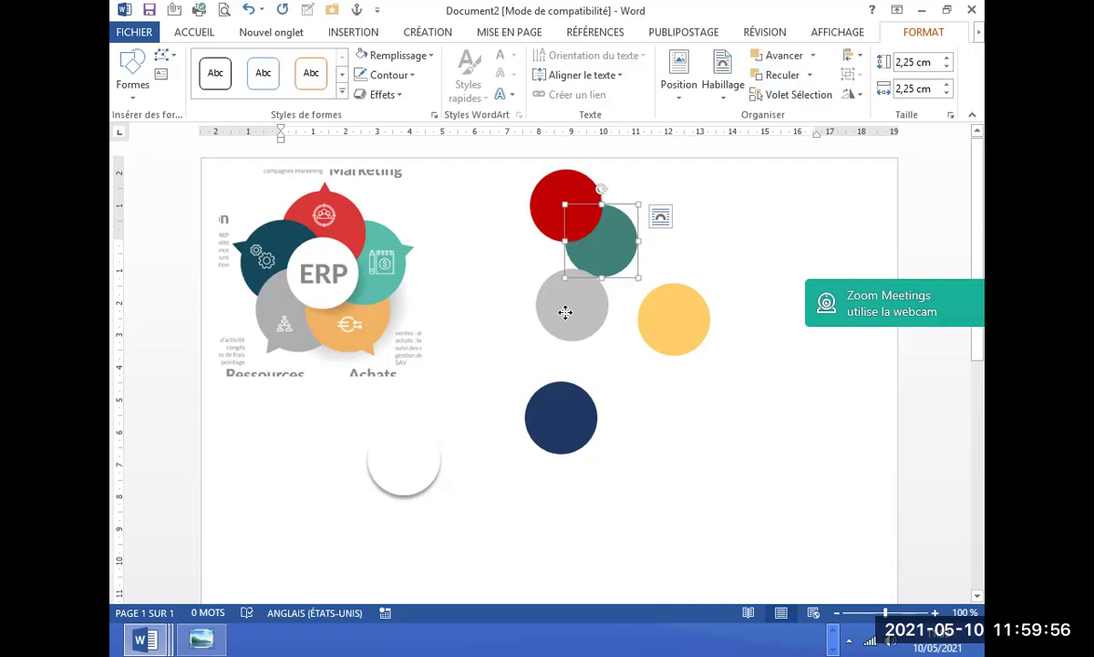
Move grey aside, overlap yellow onto teal, and send yellow behind teal.
drag(564, 309, 469, 371)
drag(689, 334, 584, 293)
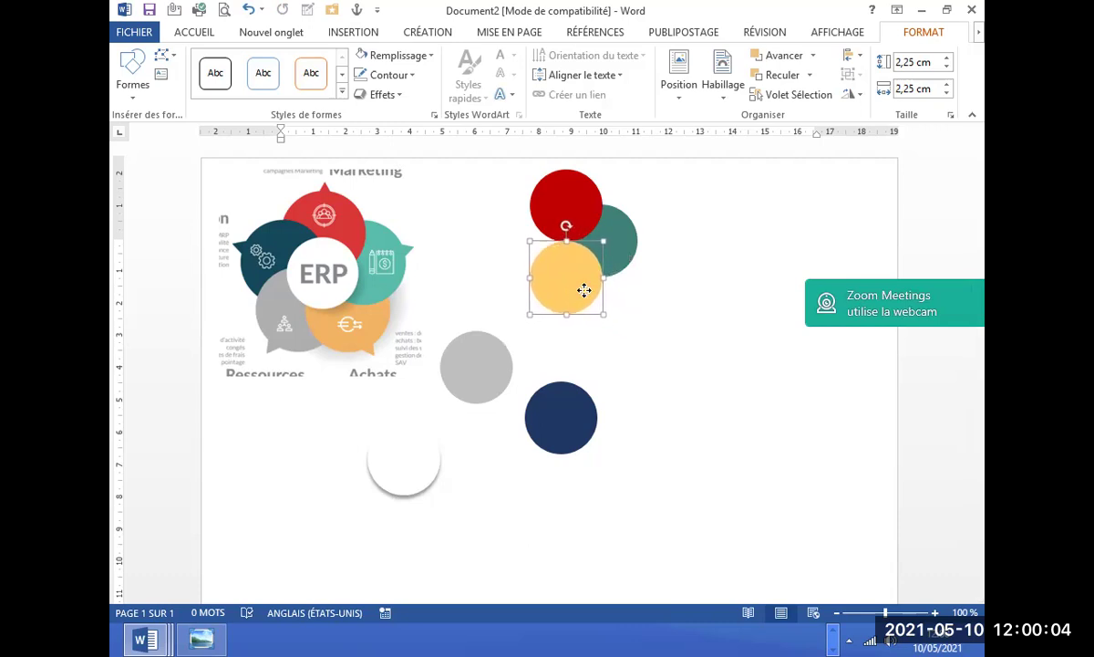
drag(584, 294, 585, 293)
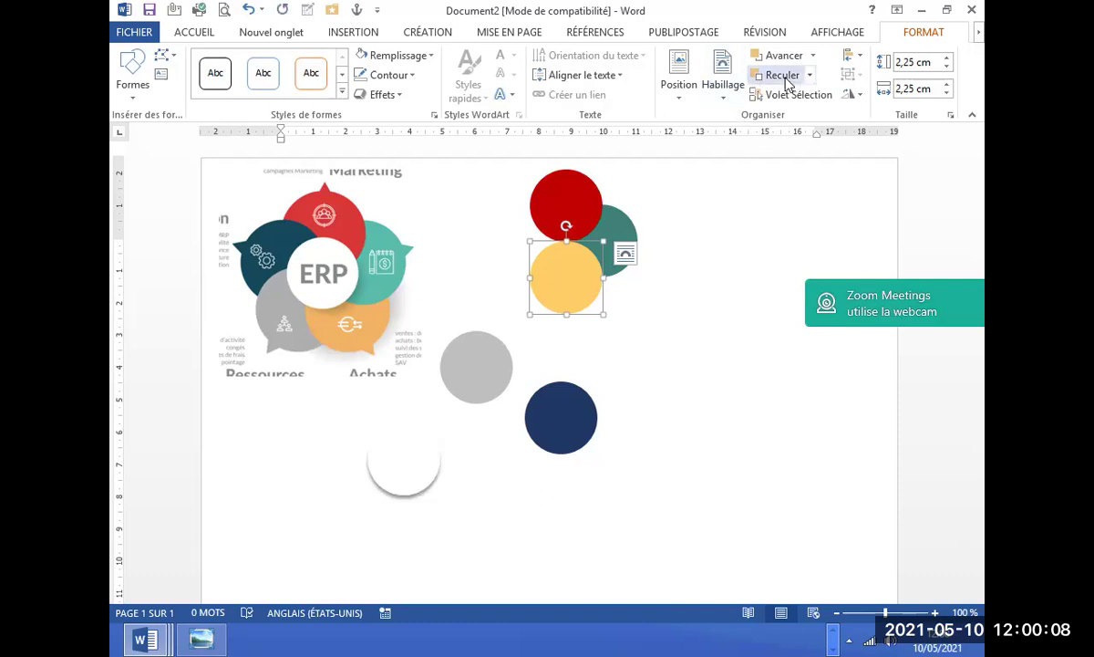
click(808, 76)
click(758, 97)
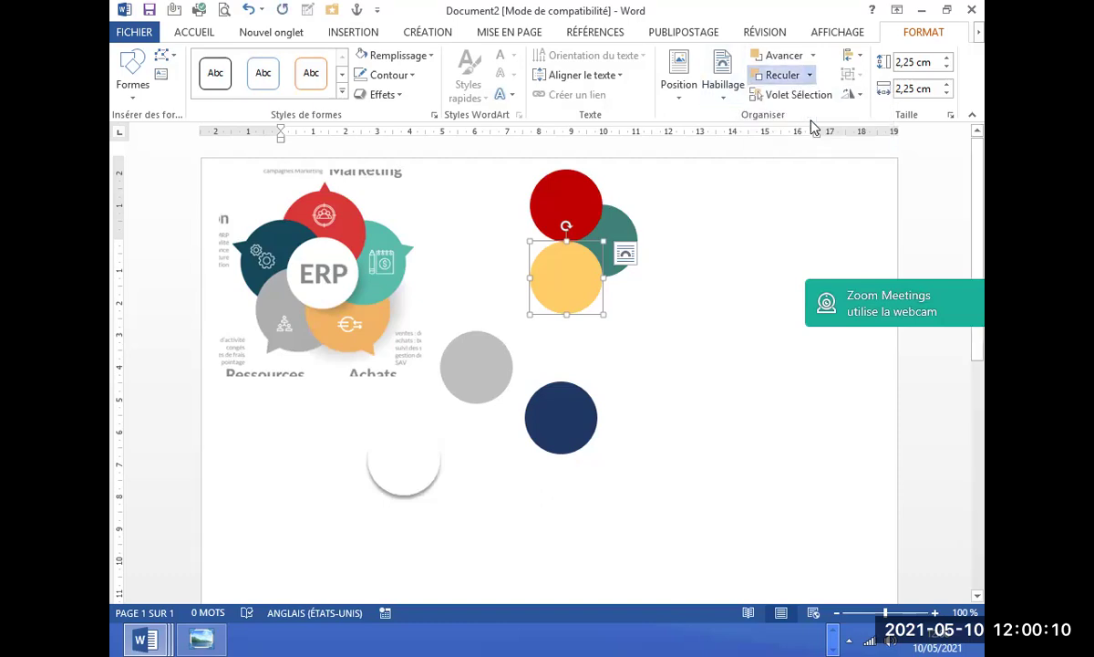
click(653, 418)
Place the grey circle beside yellow and send it behind the yellow circle.
mouse_move(484, 374)
mouse_down()
mouse_move(499, 303)
mouse_move(535, 300)
mouse_up()
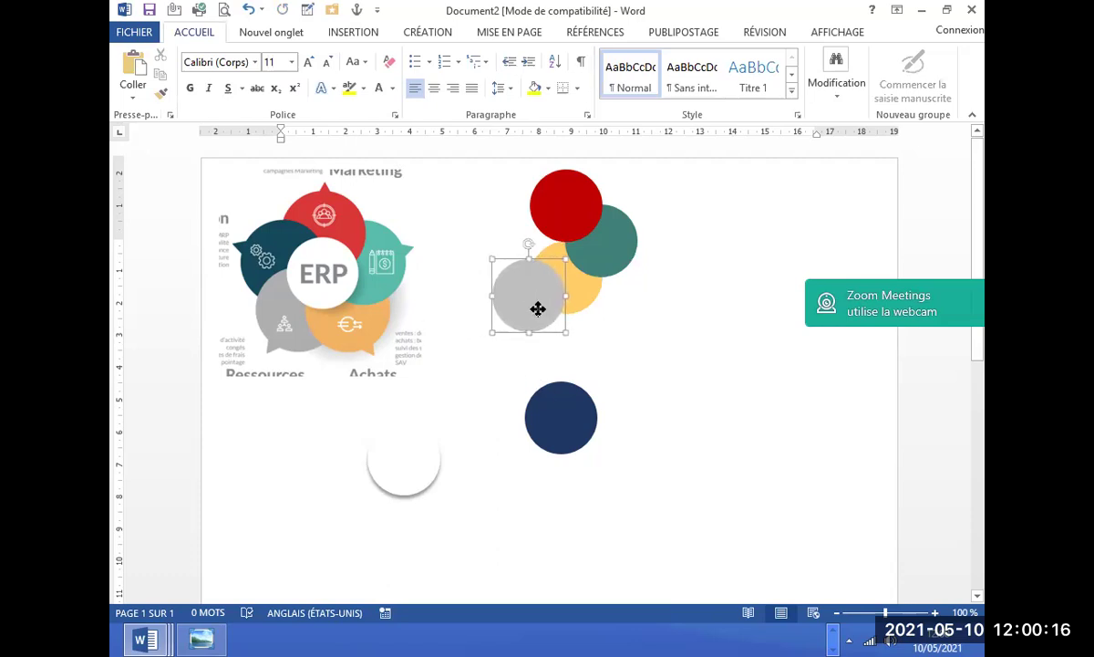
drag(534, 300, 542, 315)
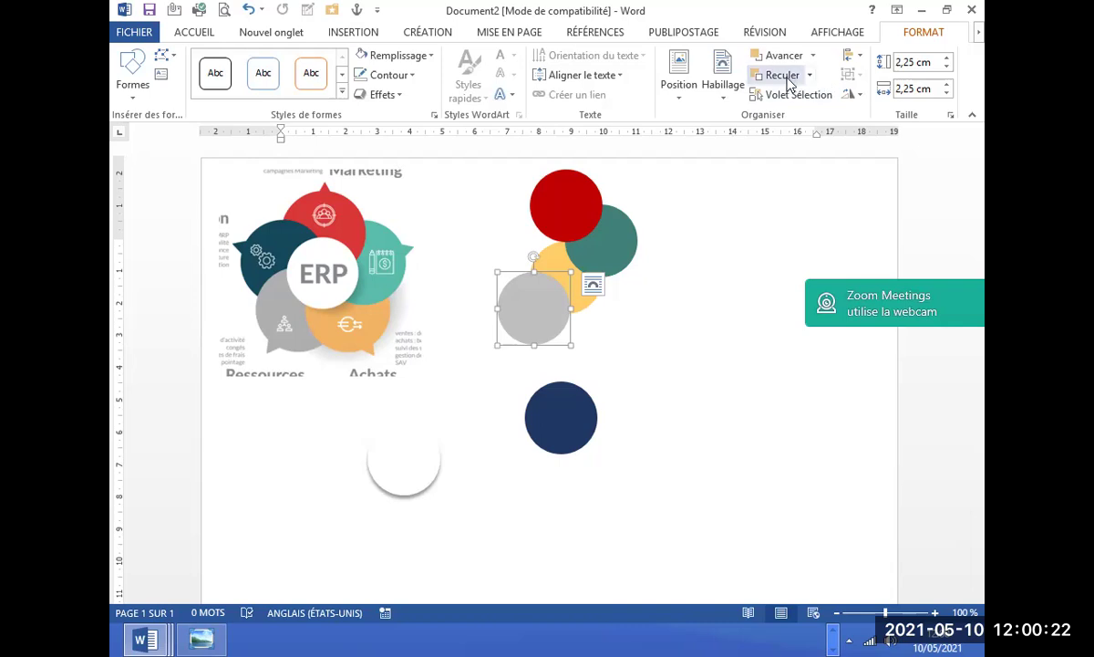
click(810, 75)
click(803, 115)
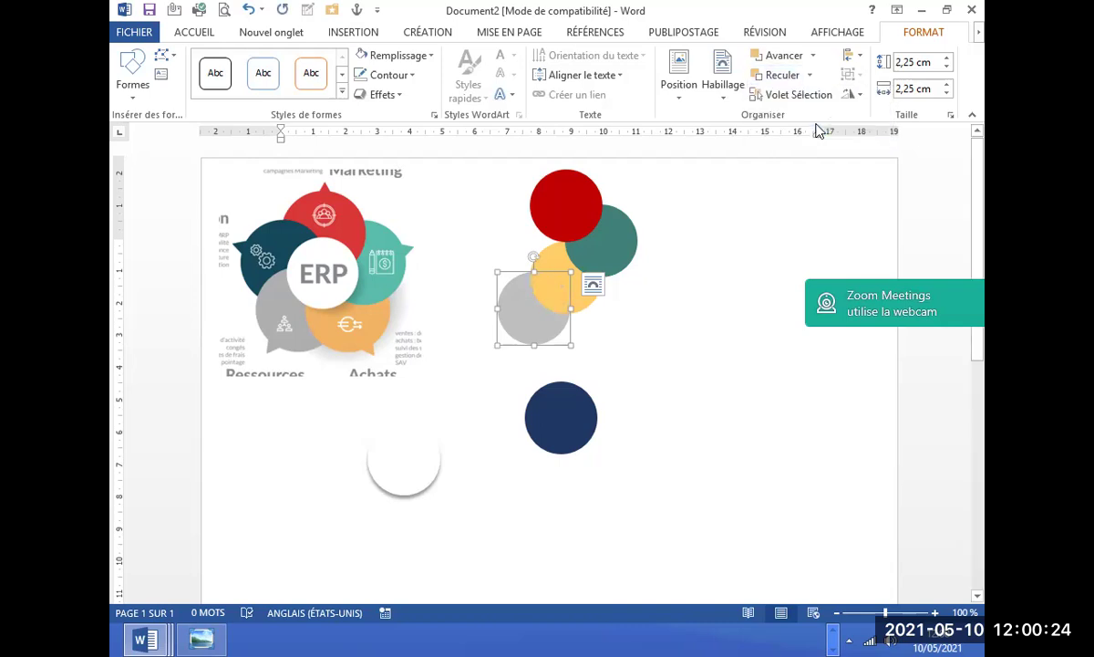
click(517, 441)
Bring the navy circle into the cluster over grey and send it behind red.
drag(561, 424, 513, 254)
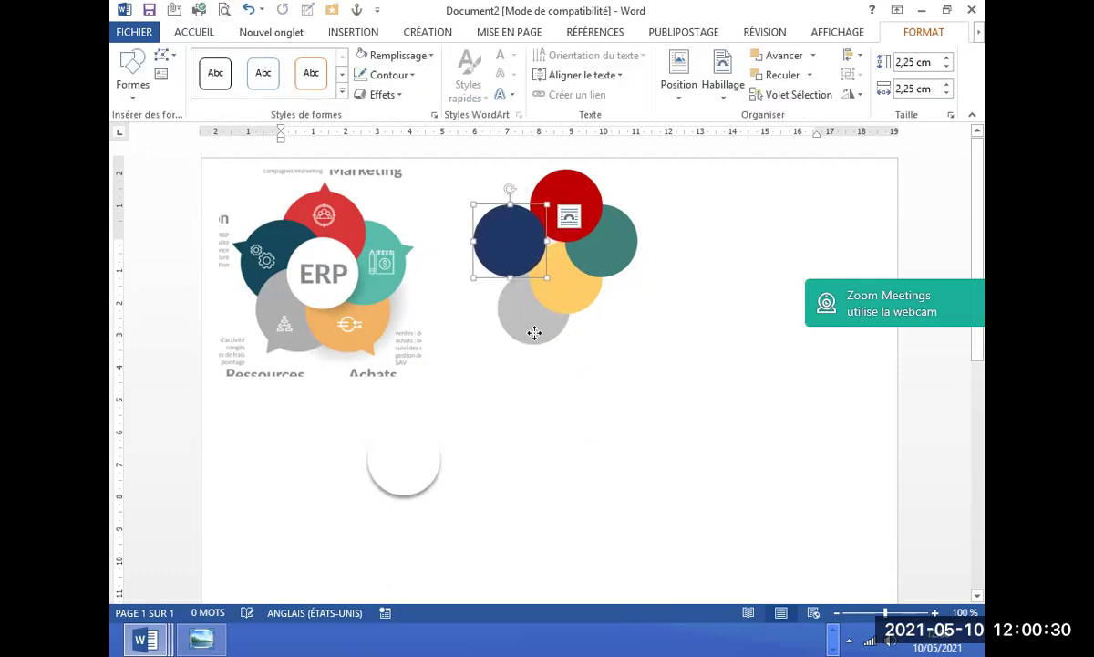
drag(535, 333, 529, 315)
click(501, 228)
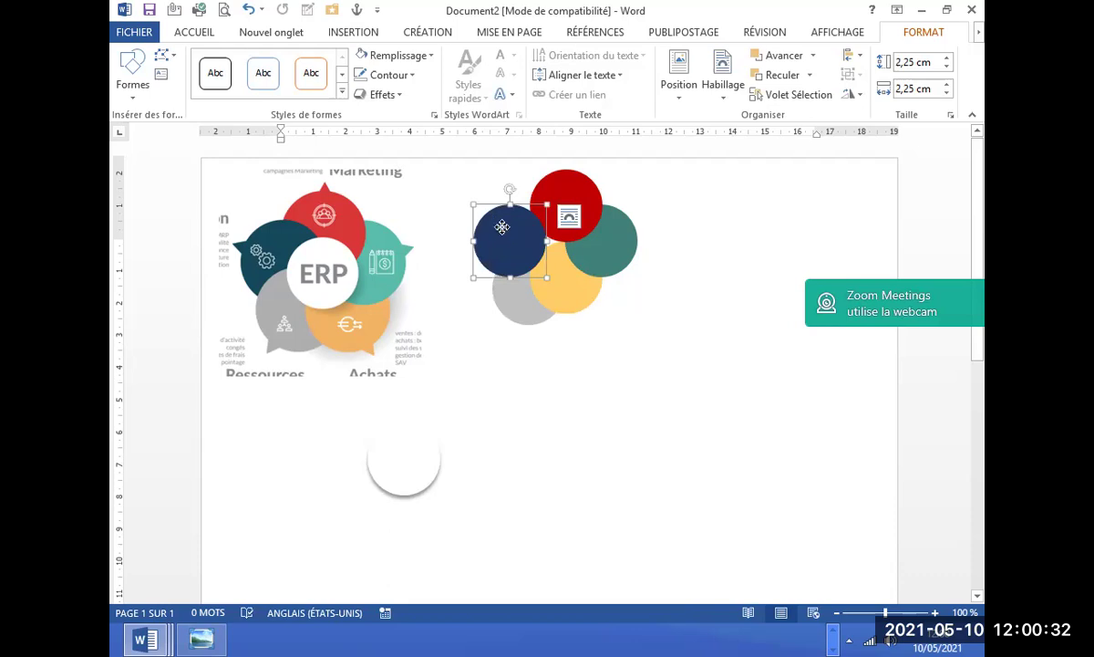
drag(501, 227, 510, 208)
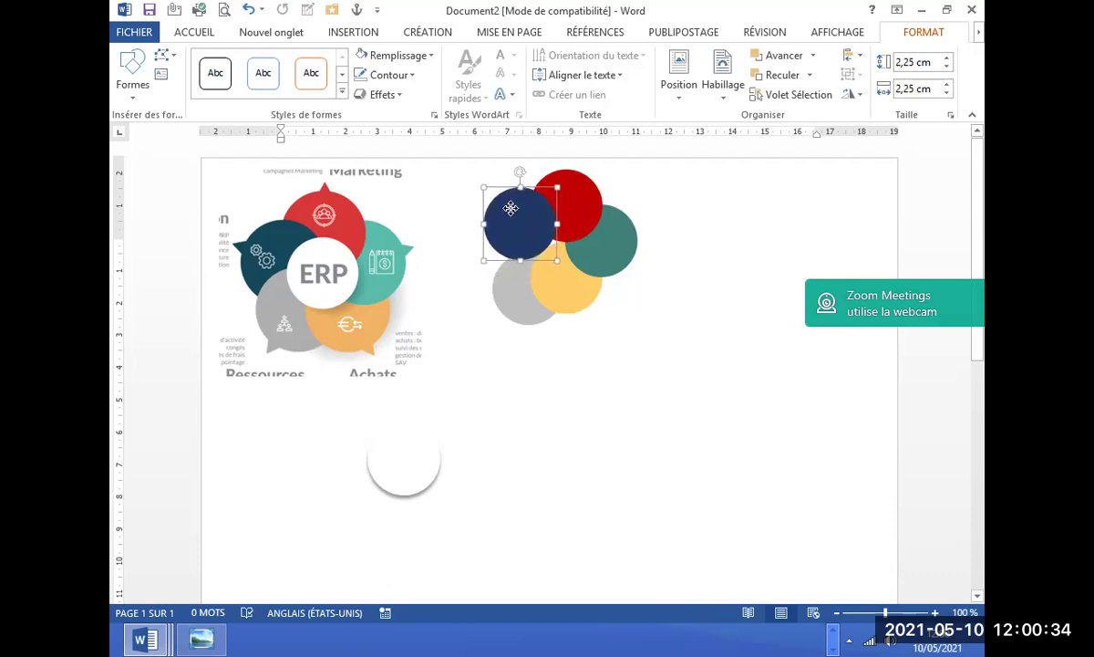
drag(579, 276, 630, 267)
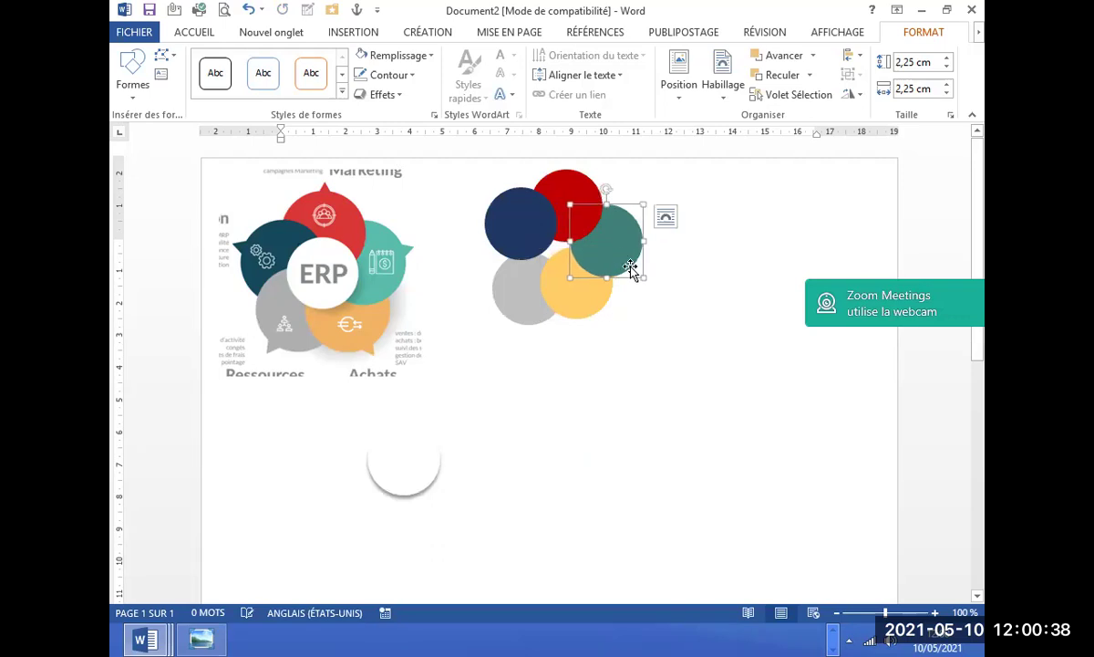
drag(592, 302, 598, 303)
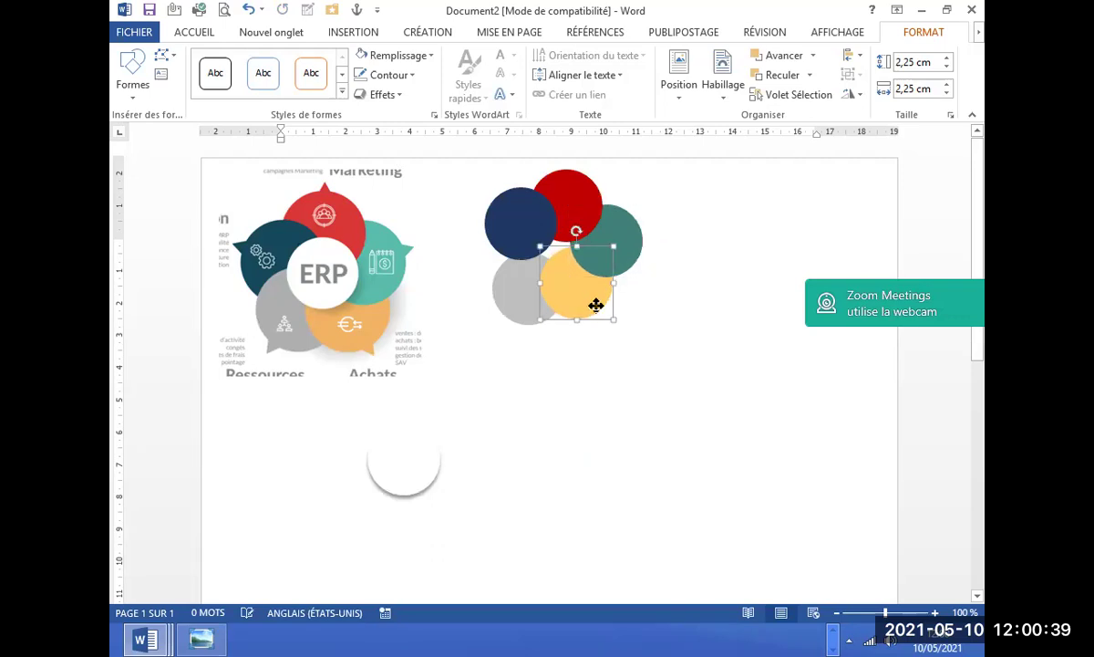
click(535, 228)
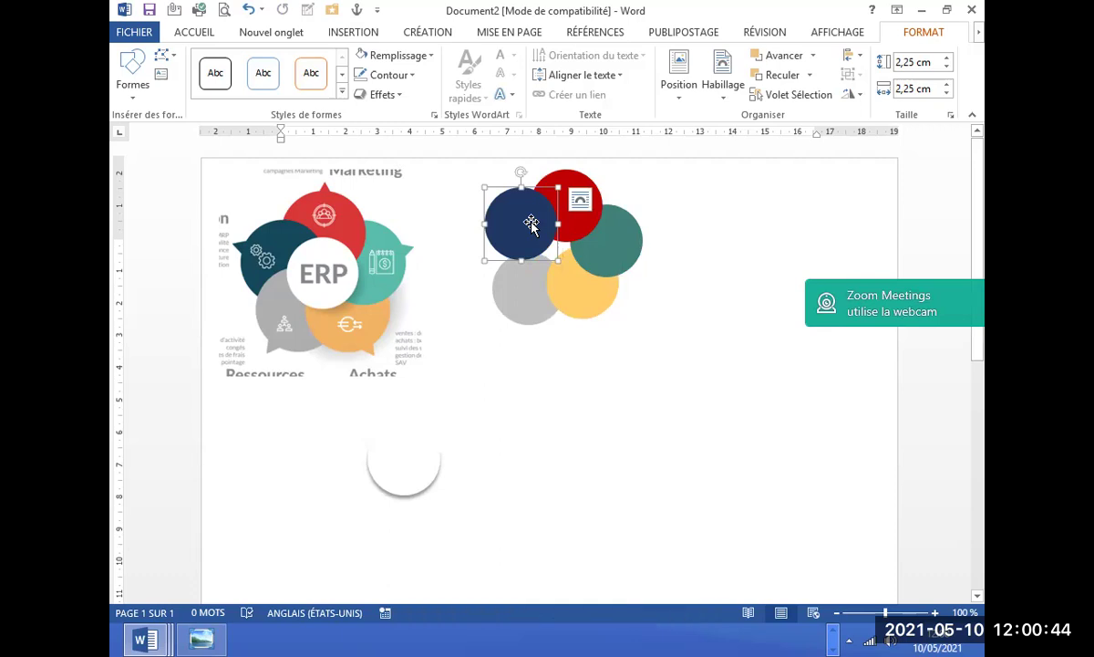
drag(531, 223, 527, 233)
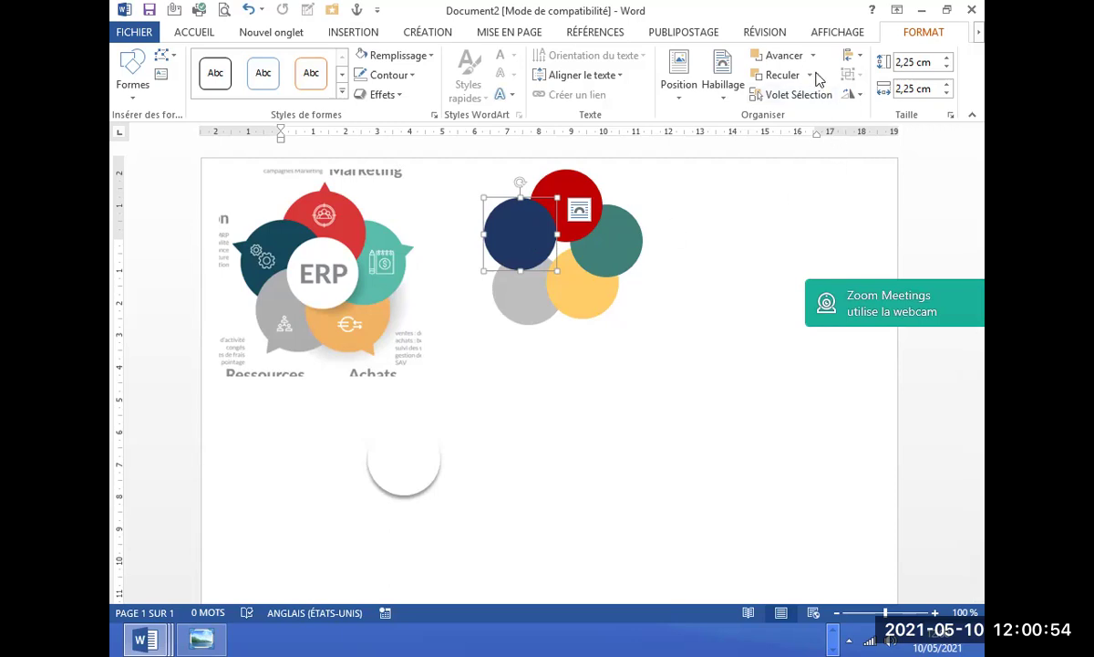
click(808, 77)
click(757, 114)
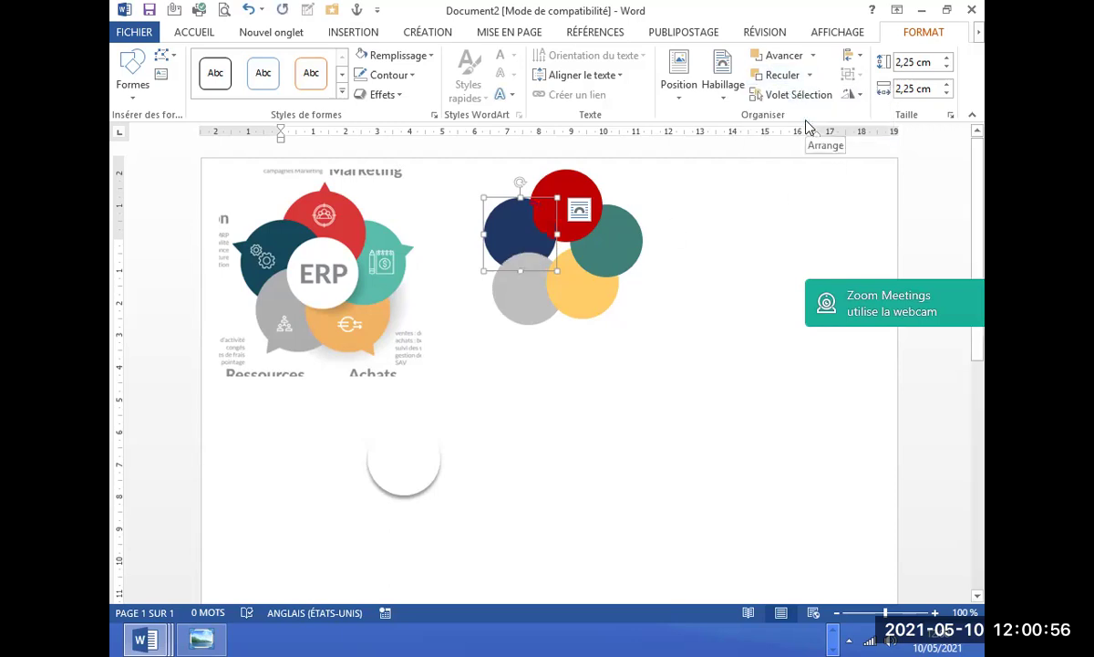
click(647, 351)
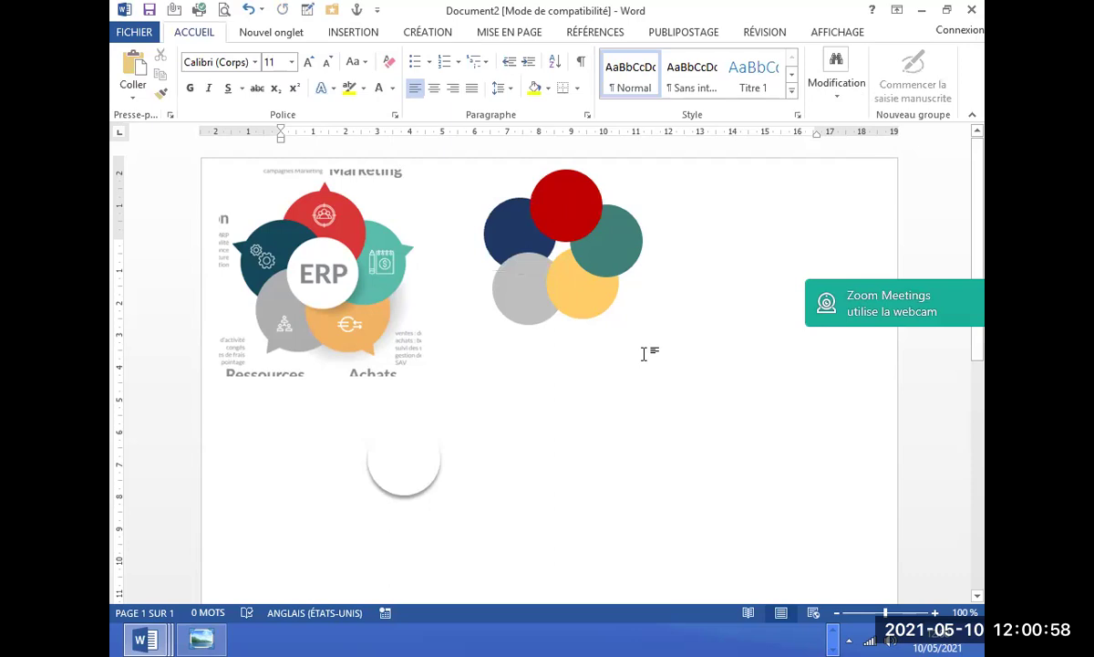
Bring the grey circle to the very front of the cluster.
click(514, 216)
click(810, 77)
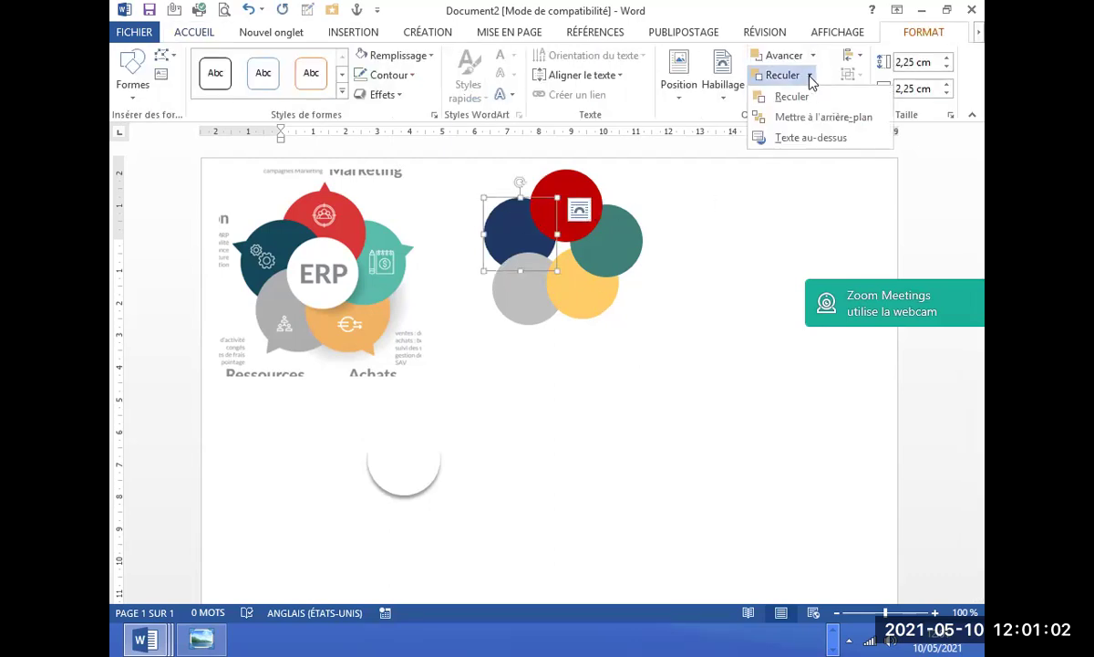
click(811, 58)
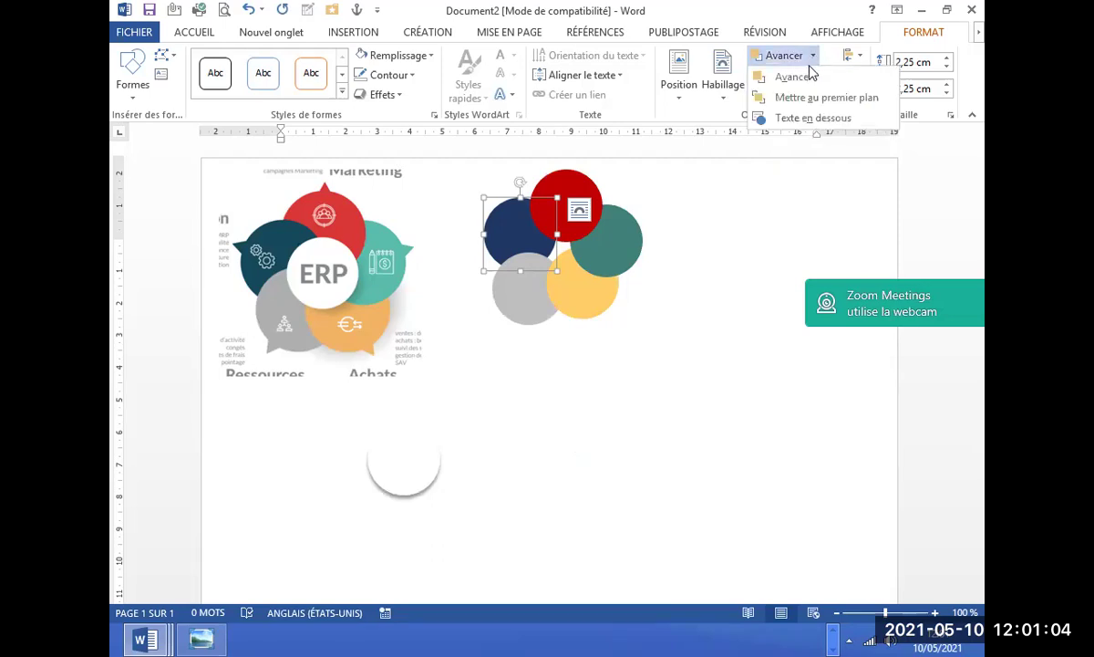
click(794, 78)
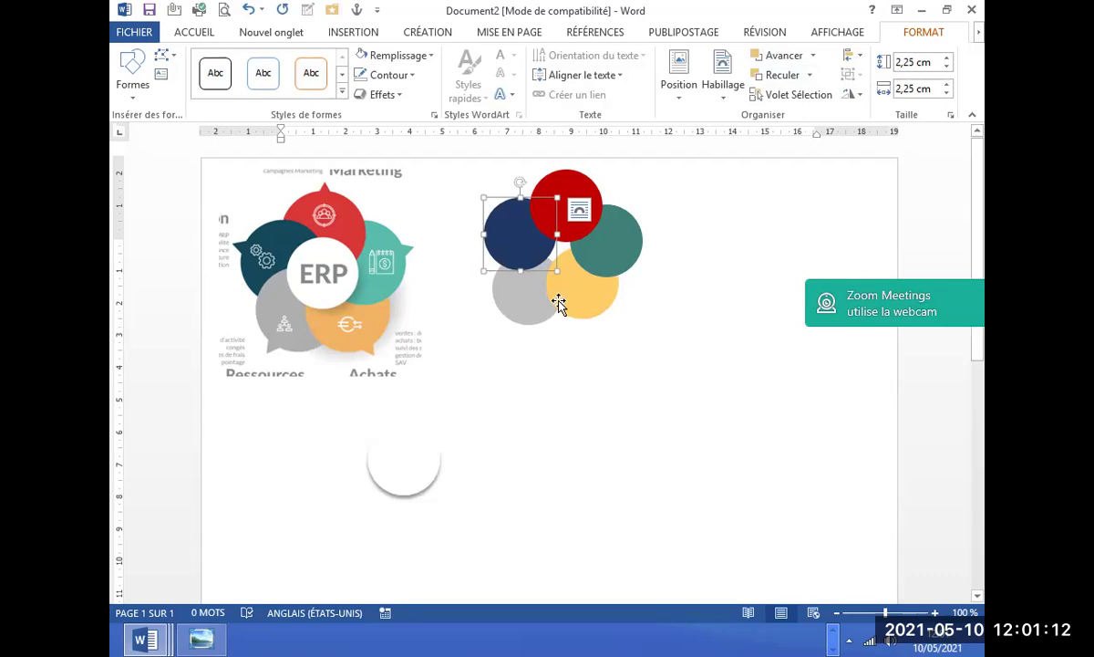
click(532, 301)
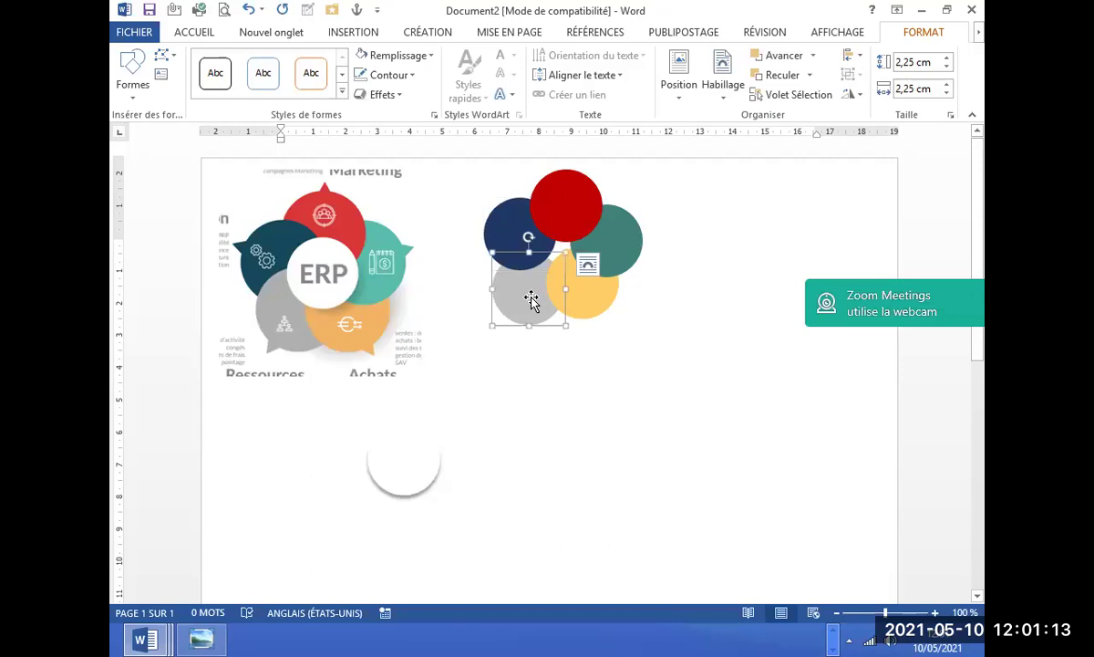
click(811, 57)
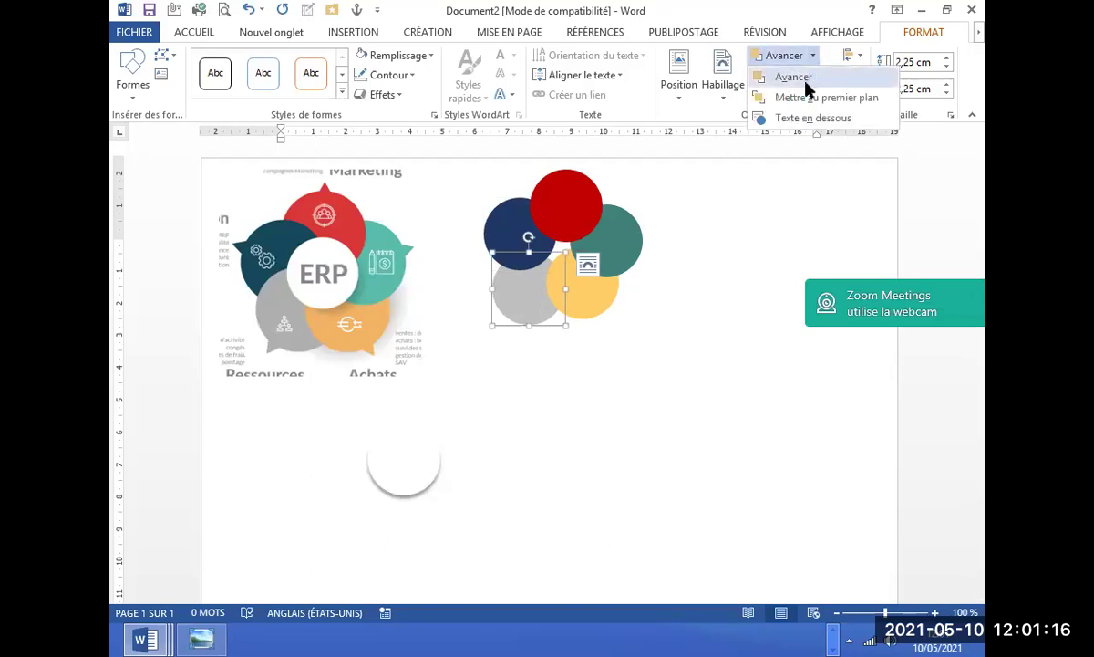
click(806, 99)
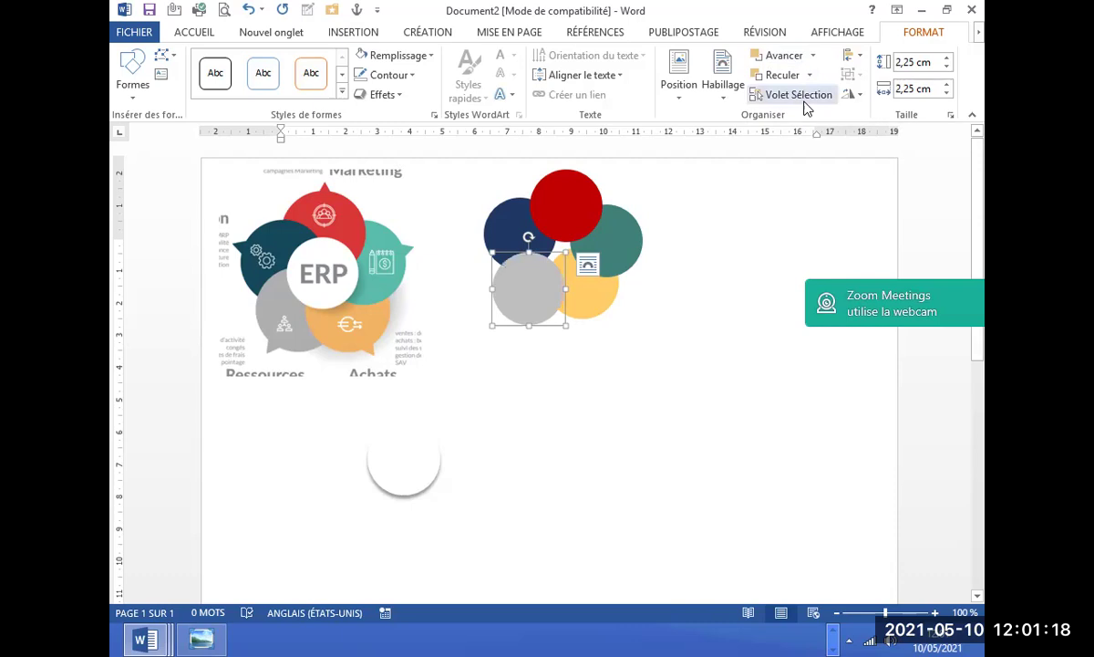
click(811, 57)
click(806, 87)
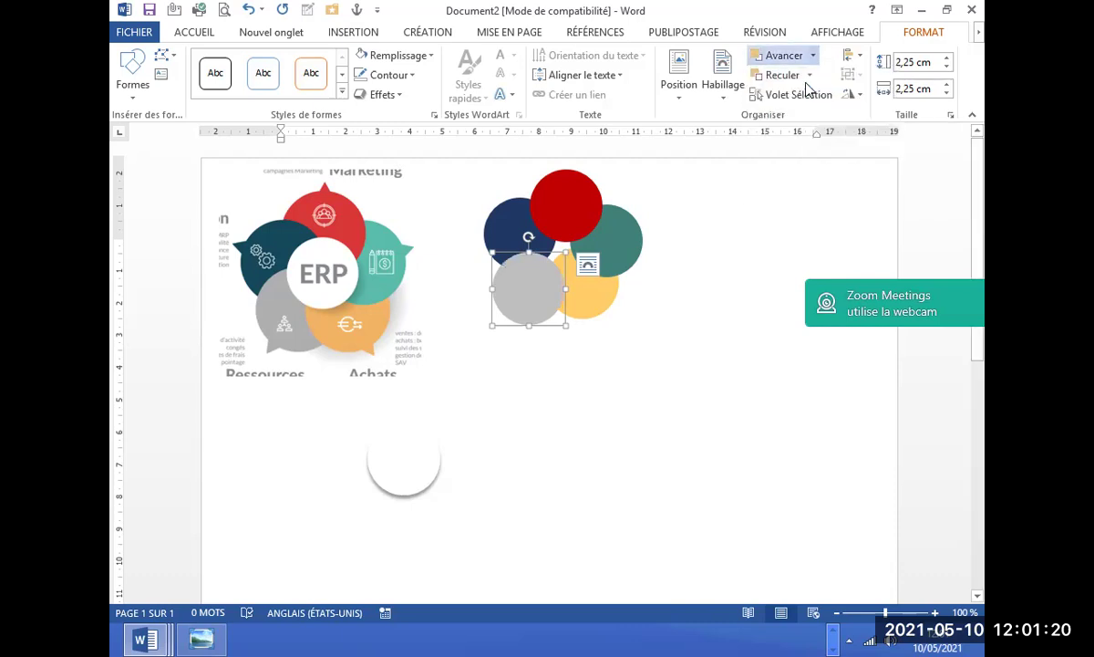
Bring the yellow circle forward in front of the teal circle.
click(602, 301)
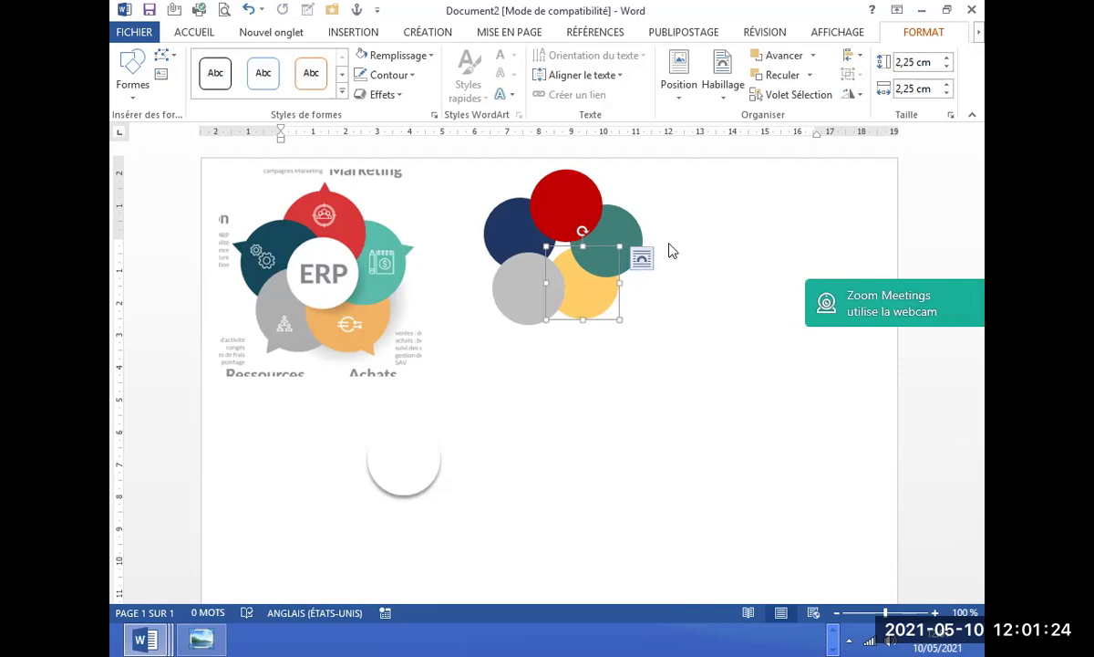
click(809, 75)
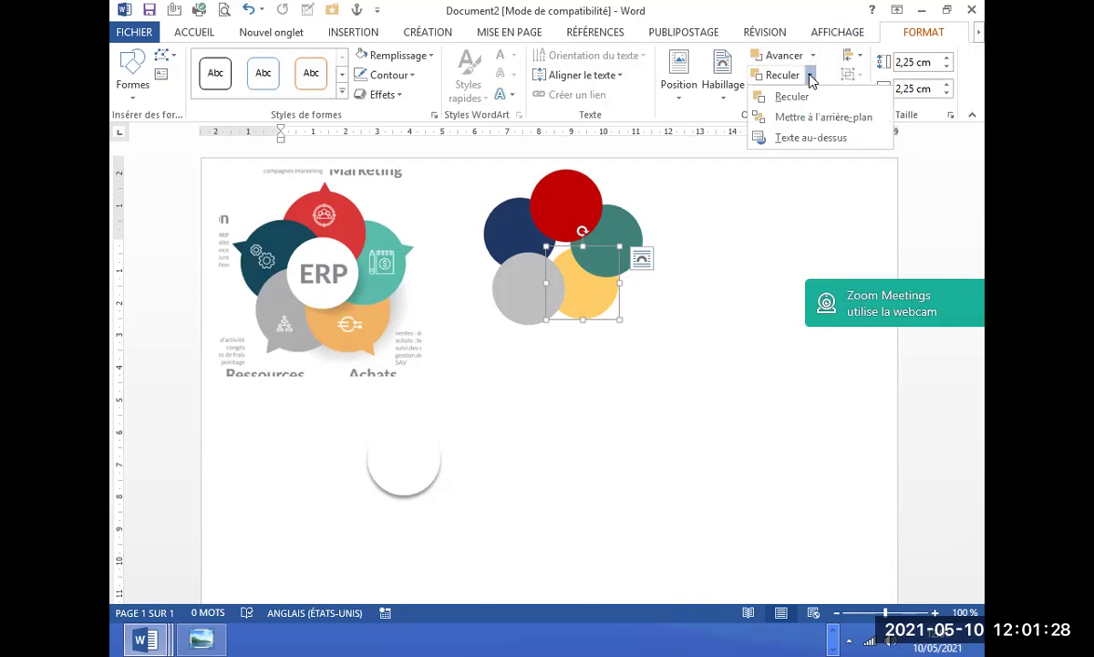
click(813, 55)
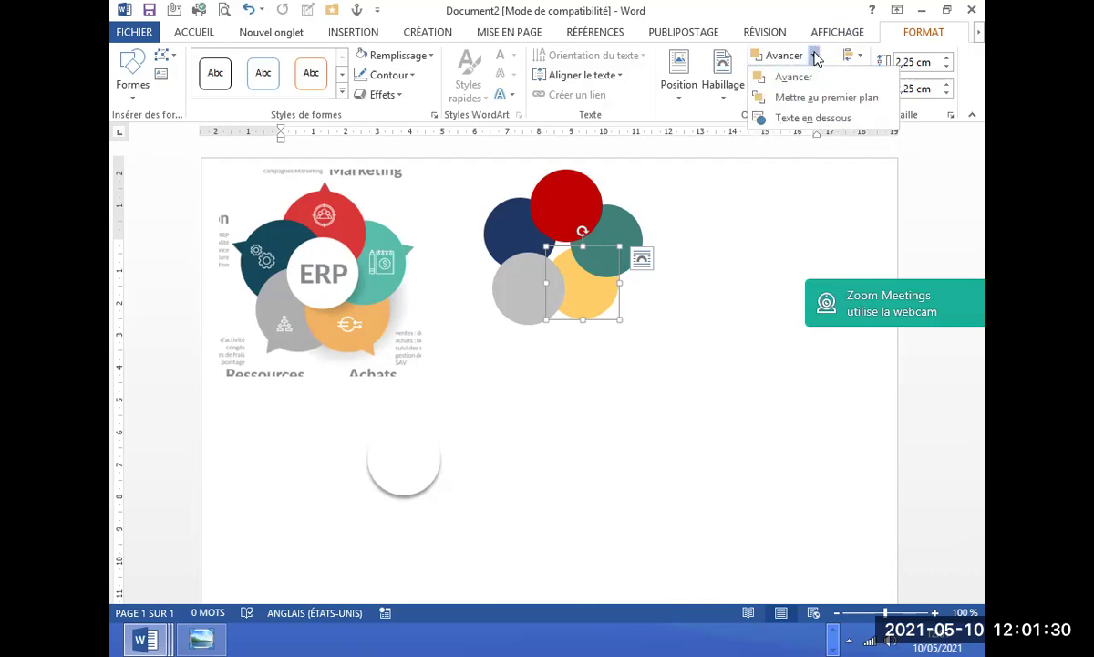
click(800, 96)
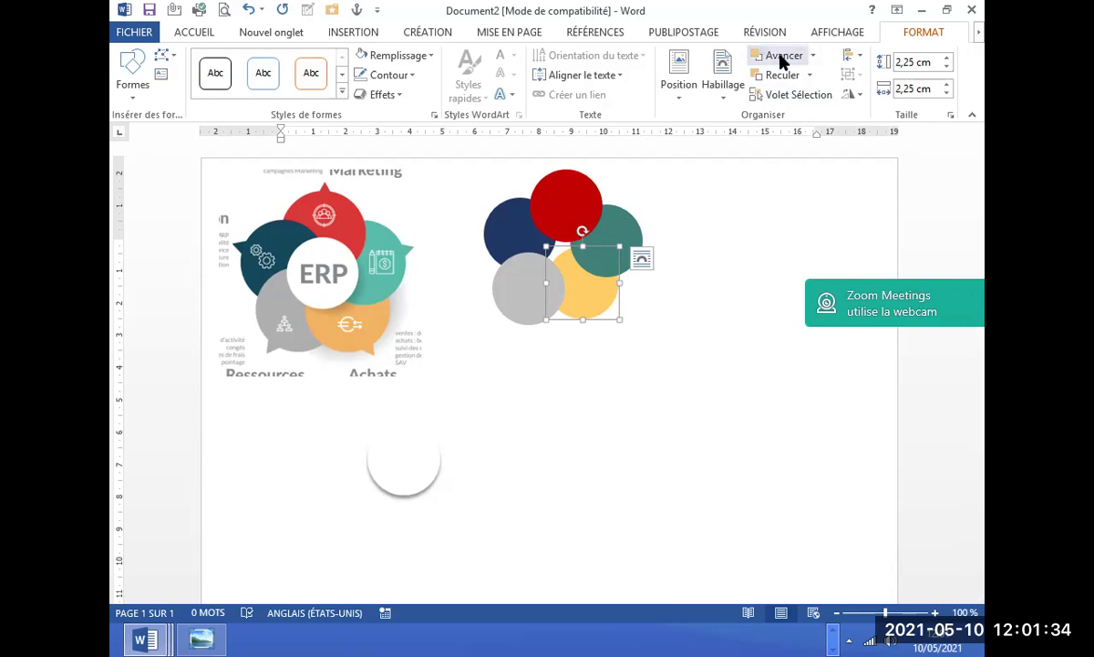
click(781, 58)
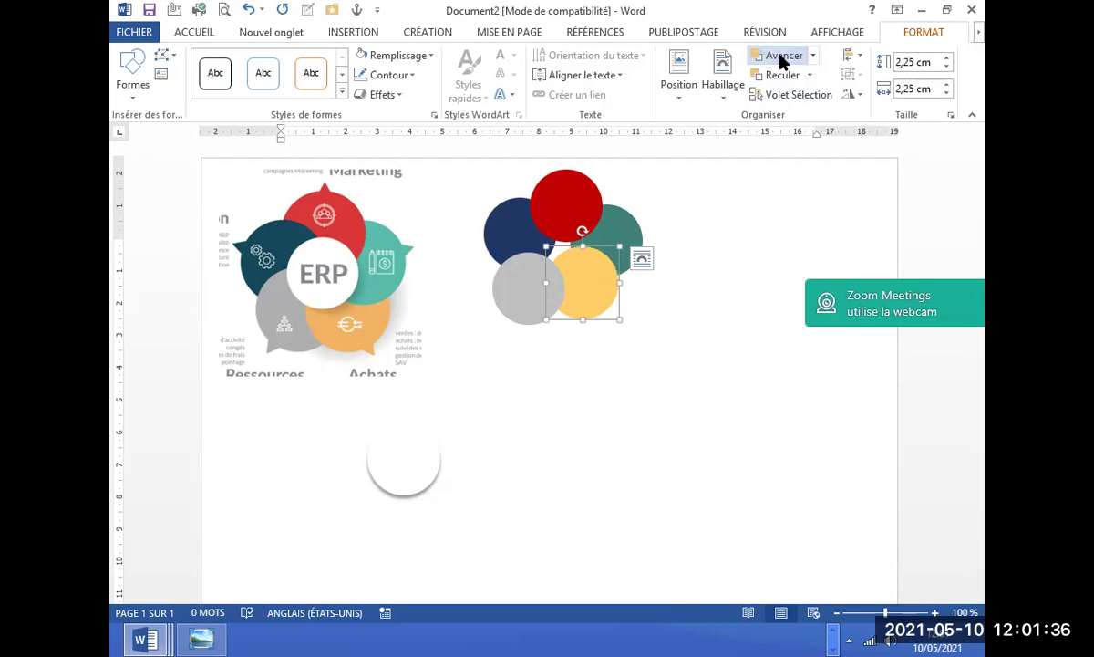
click(701, 361)
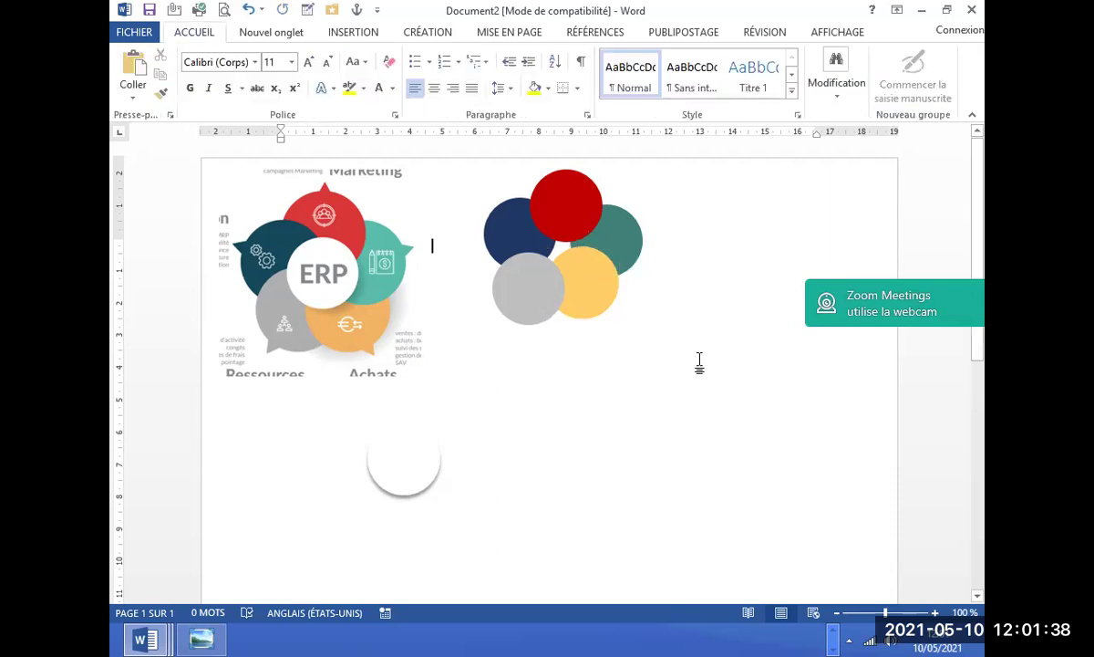
click(555, 300)
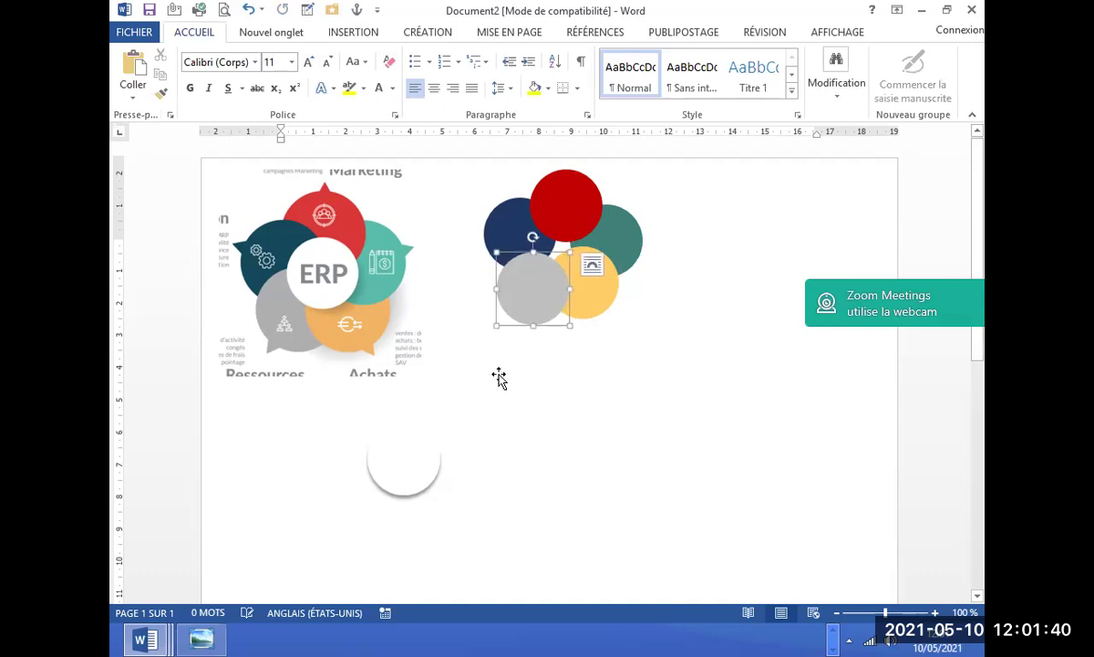
Place the white circle at the cluster's centre, in front of the grey circle.
drag(406, 464, 565, 257)
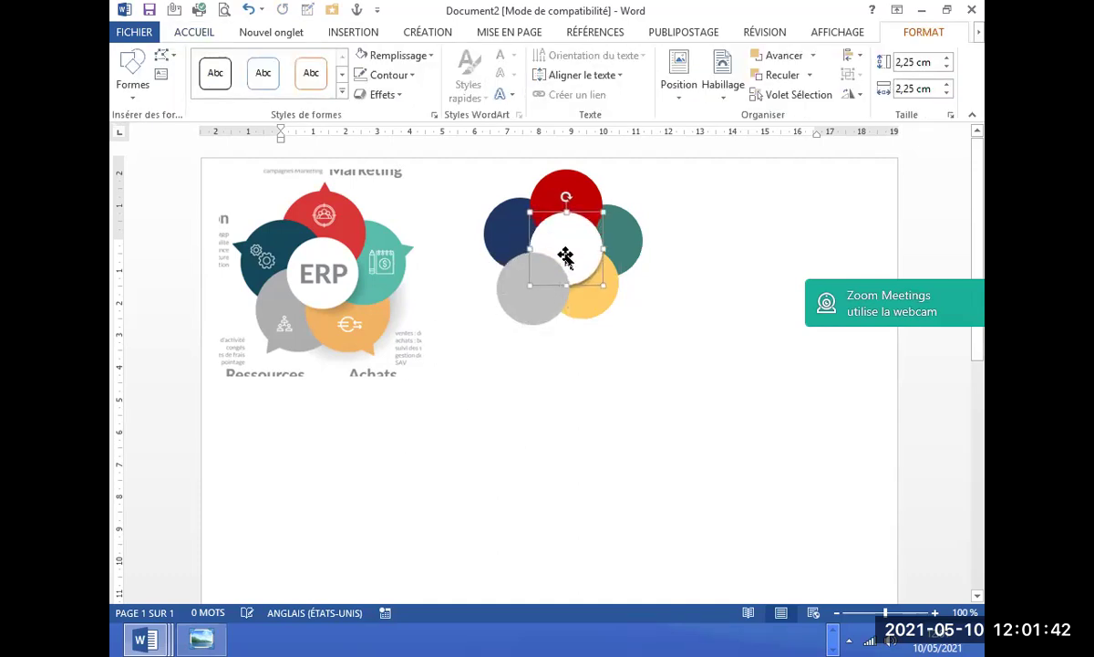
click(813, 56)
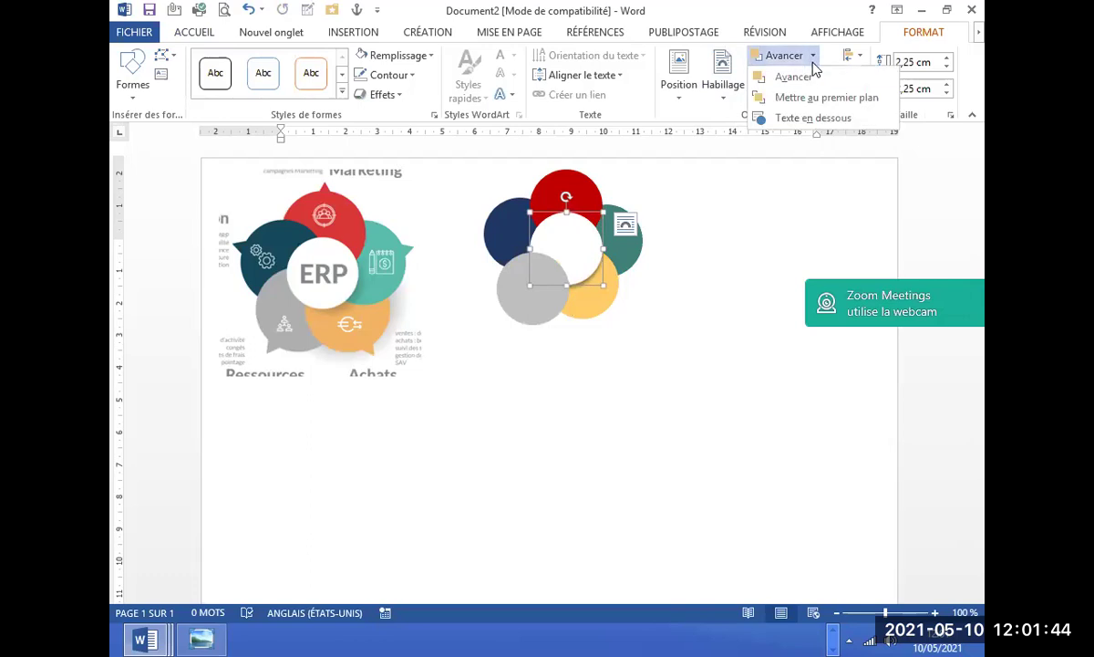
click(798, 79)
click(689, 394)
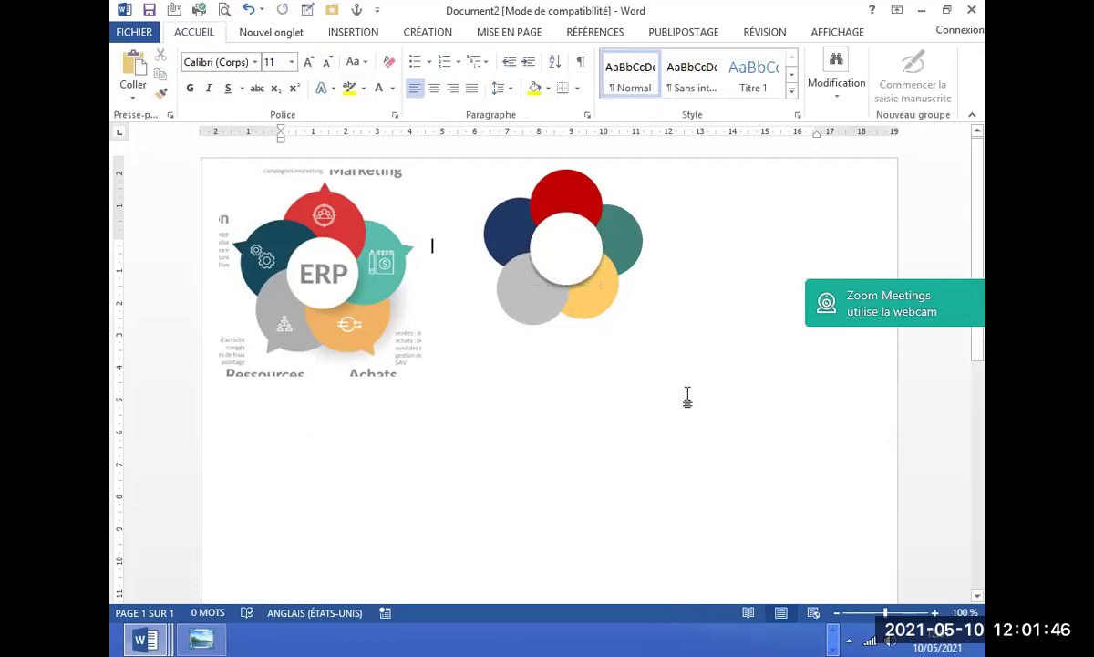
Nudge the yellow, teal and white circles slightly to tighten the flower arrangement.
drag(605, 297, 612, 301)
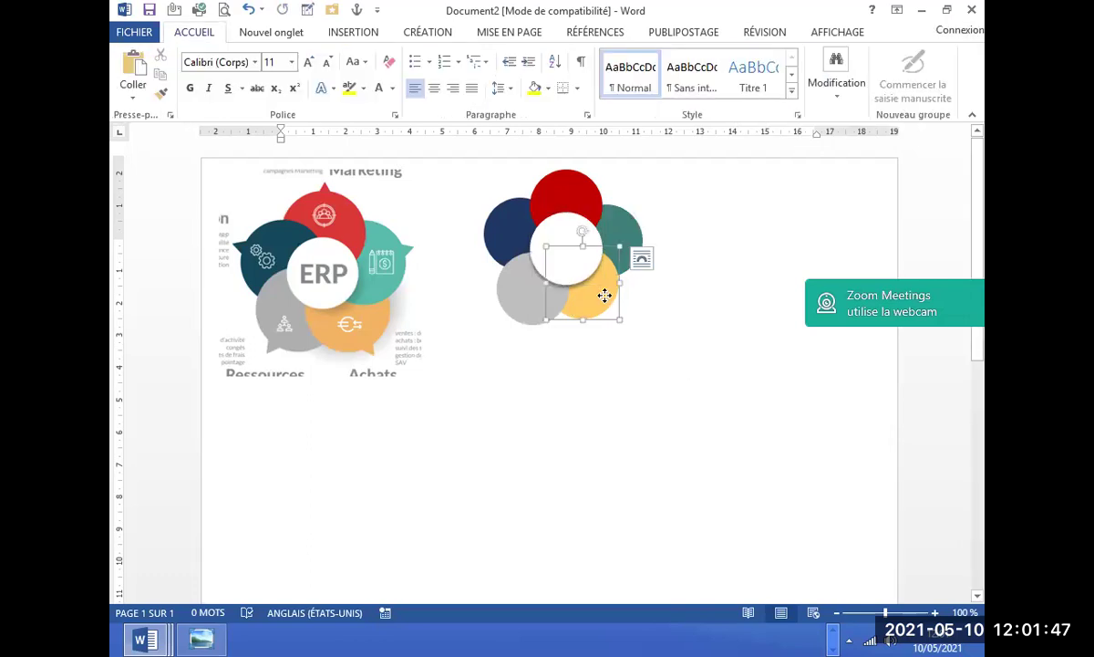
click(631, 221)
drag(631, 220, 636, 219)
drag(557, 246, 555, 246)
click(576, 436)
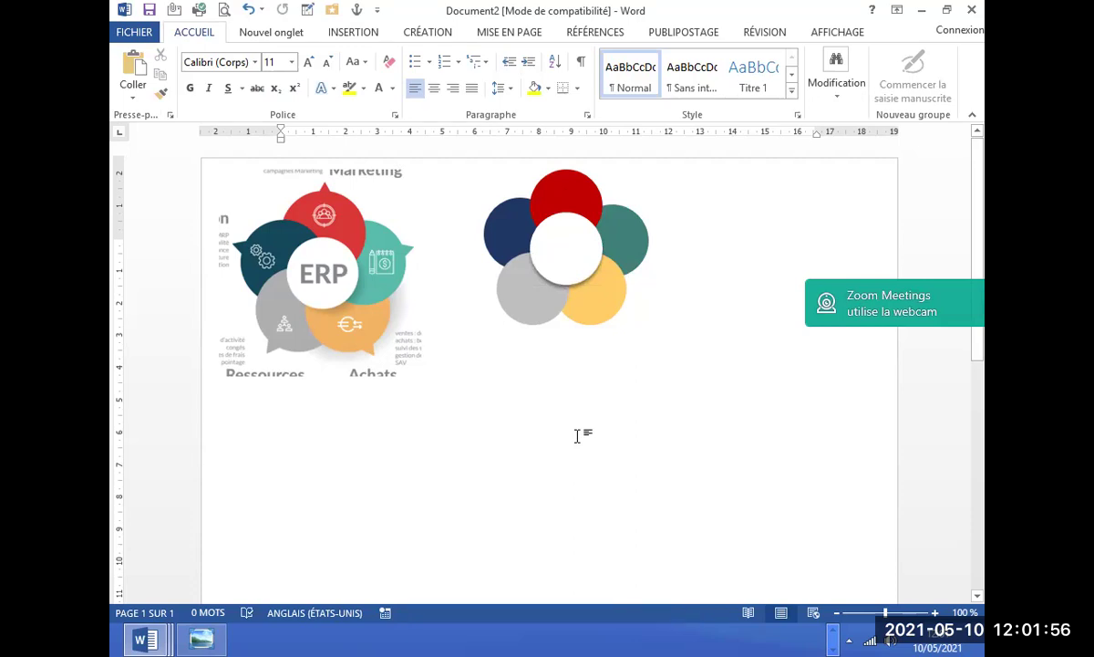
click(611, 235)
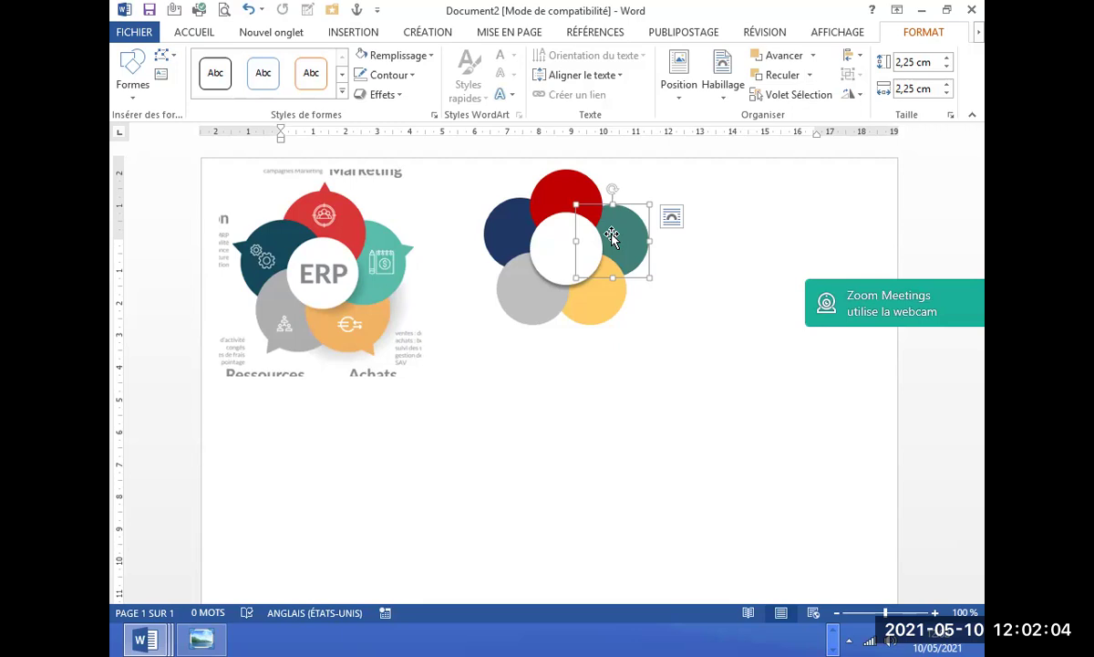
click(693, 235)
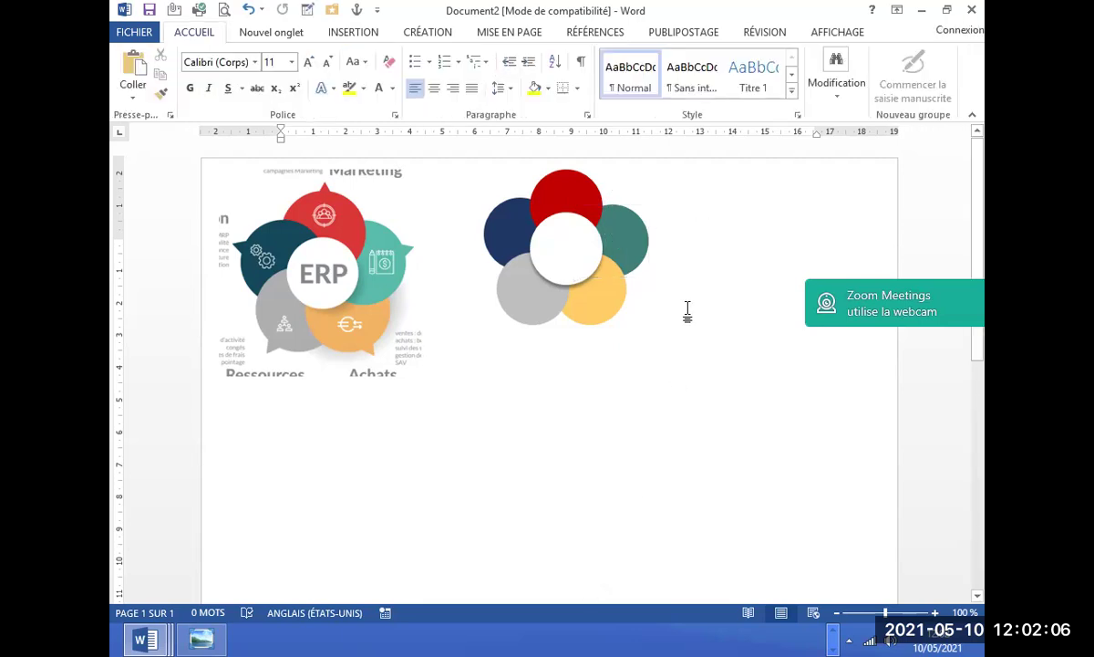
Send the red petal circle back one layer.
click(576, 208)
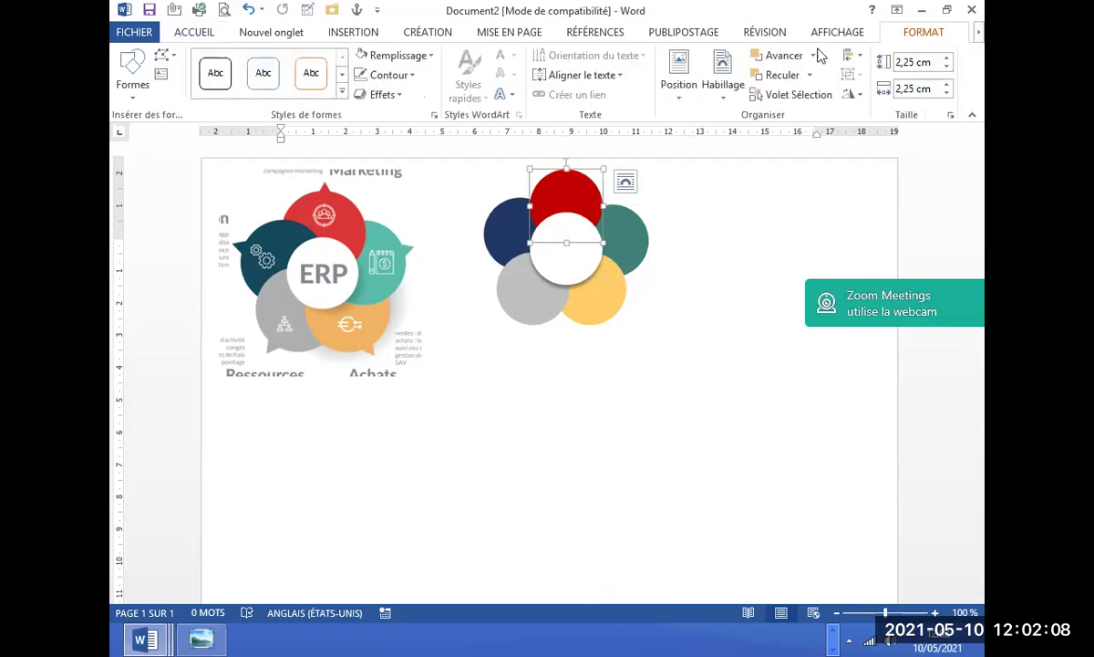
click(809, 77)
click(806, 98)
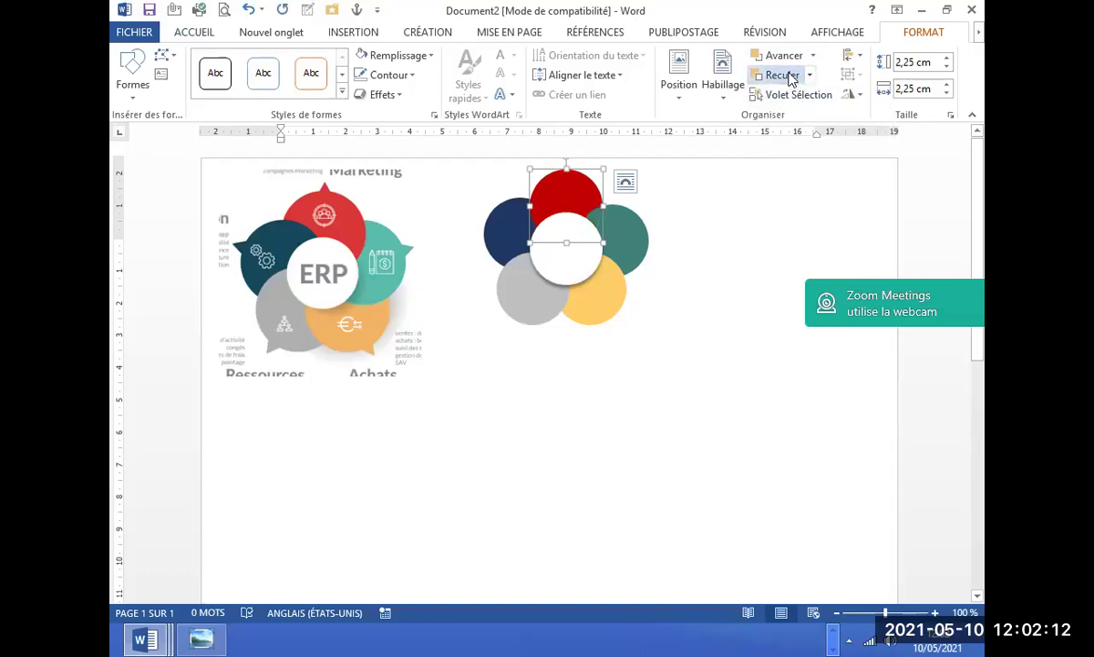
click(704, 421)
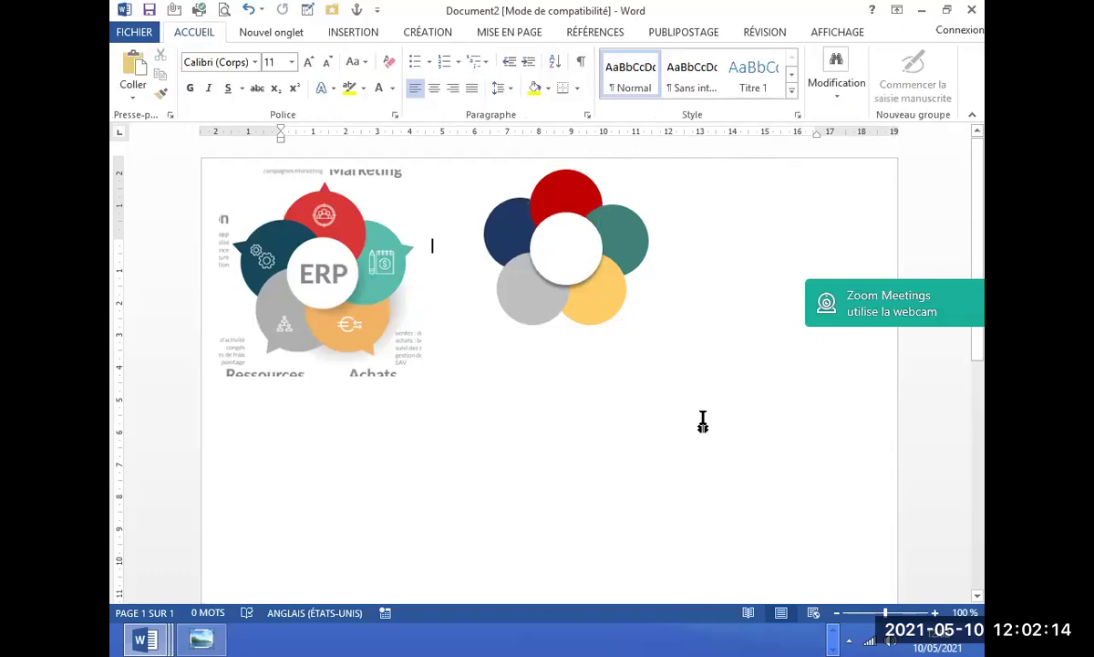
Bring the dark blue petal circle forward one layer.
click(509, 235)
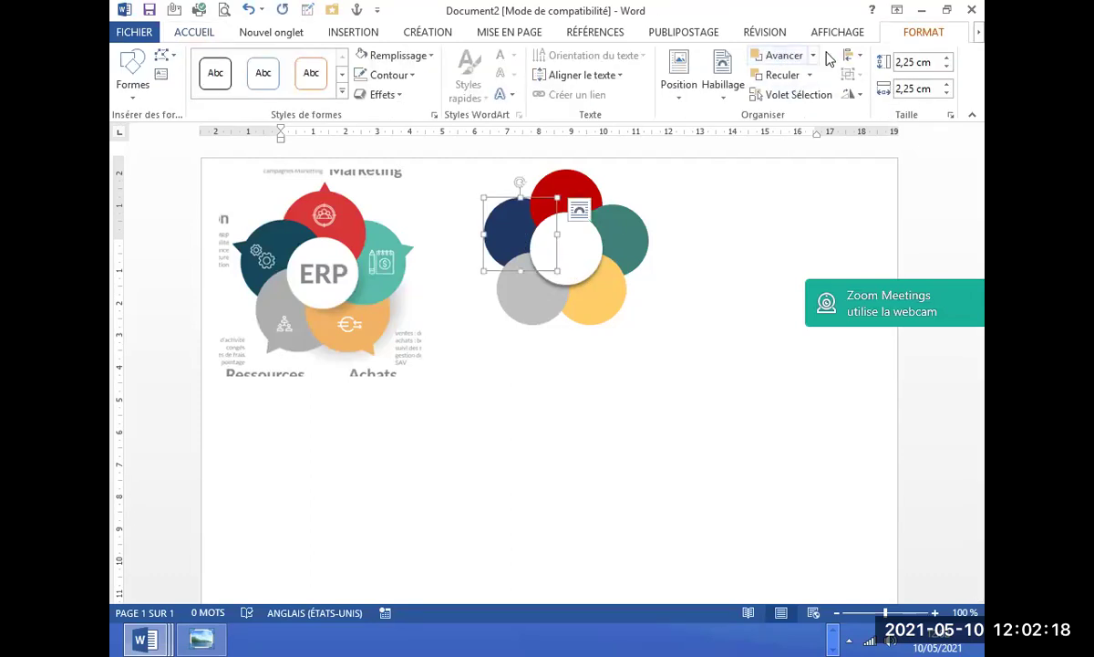
click(811, 56)
click(796, 90)
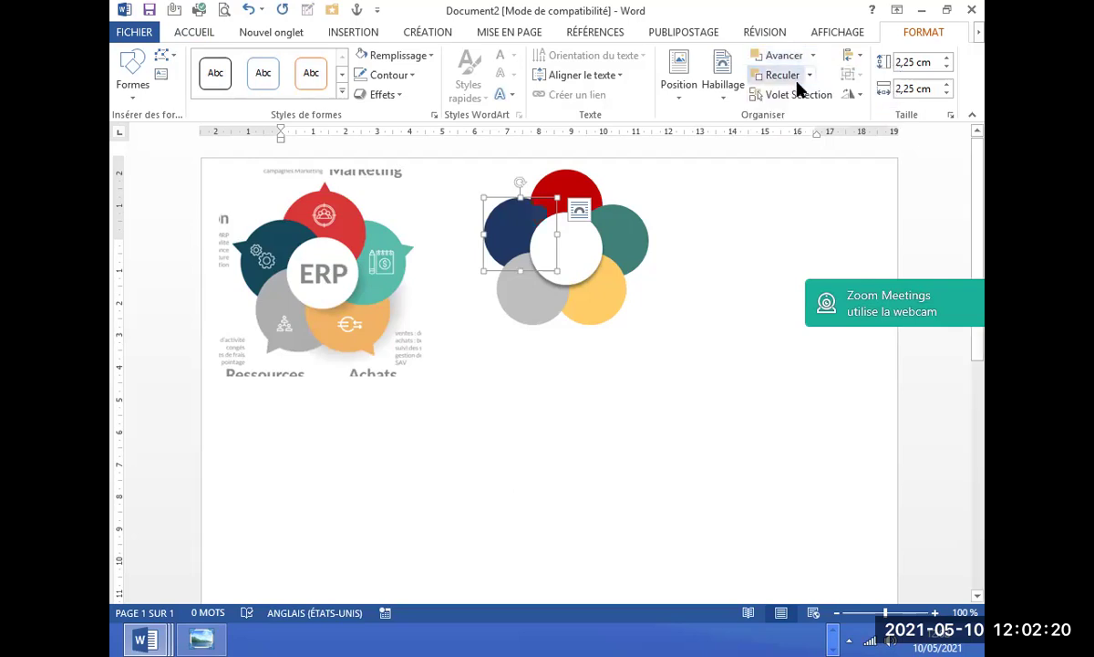
click(655, 434)
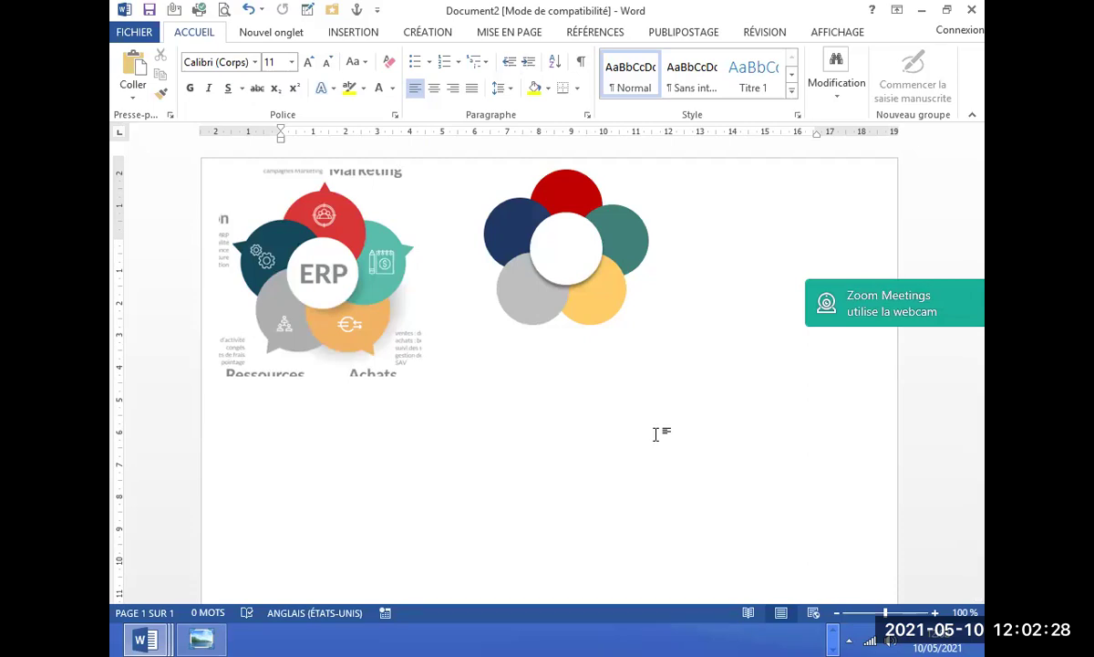
Add text to the white centre circle, type ERP, and color it grey.
click(564, 279)
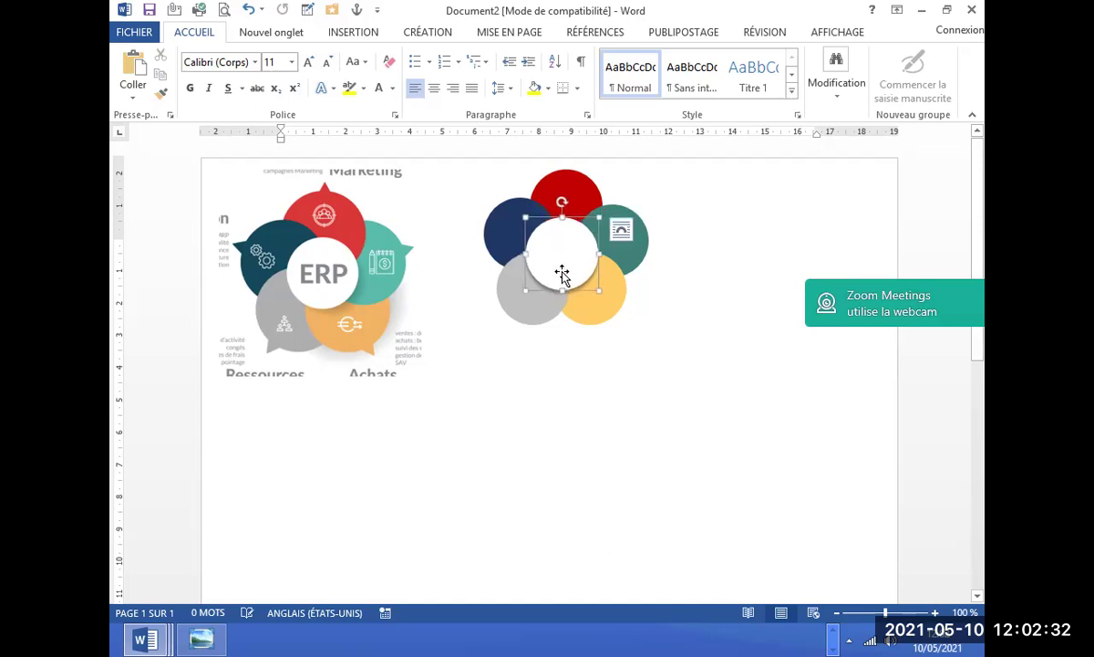
right_click(562, 259)
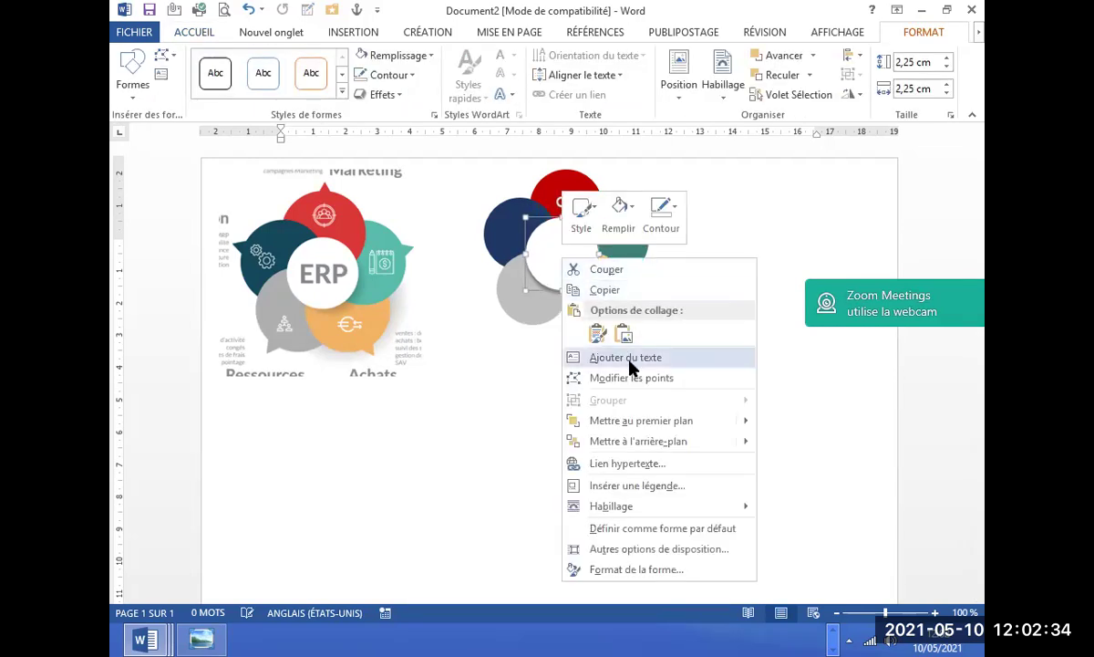
click(579, 259)
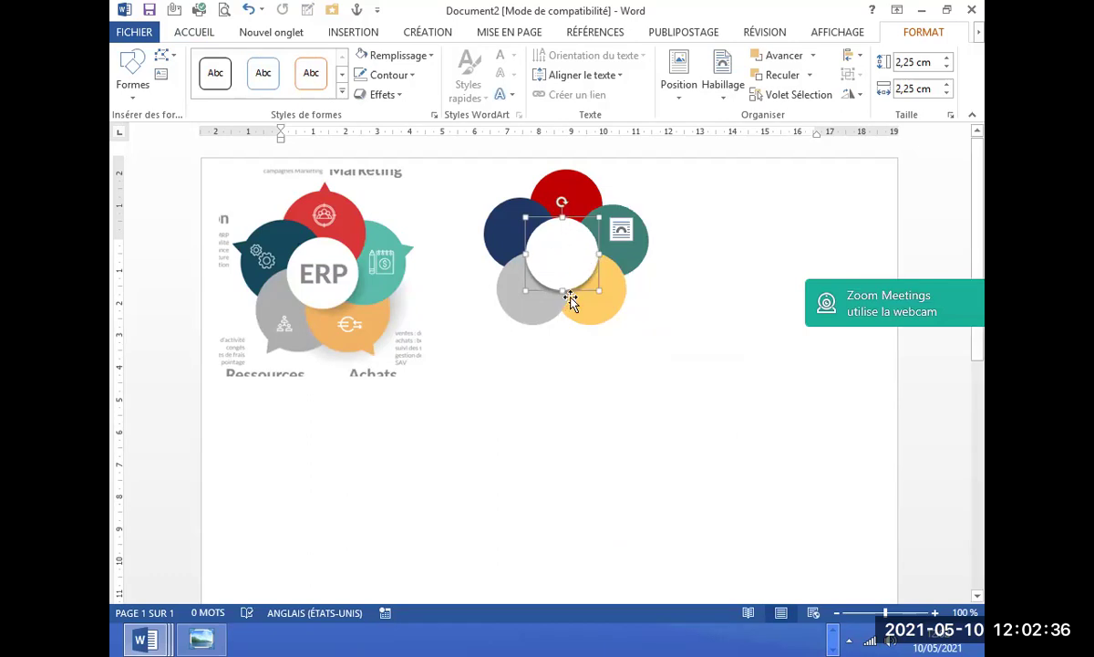
right_click(572, 271)
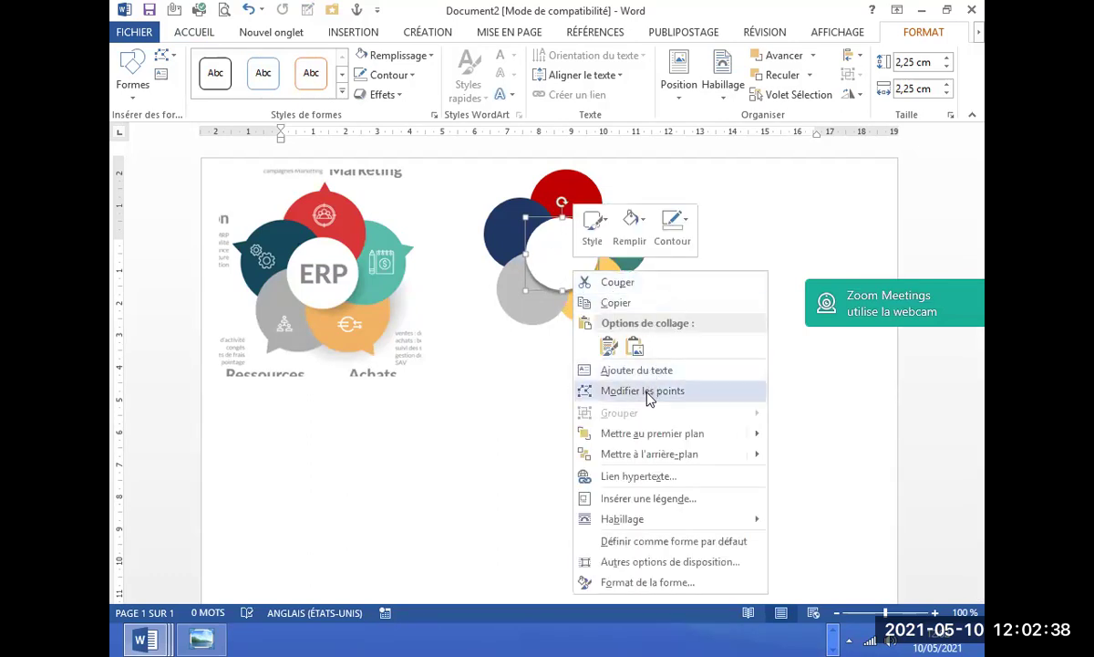
click(621, 371)
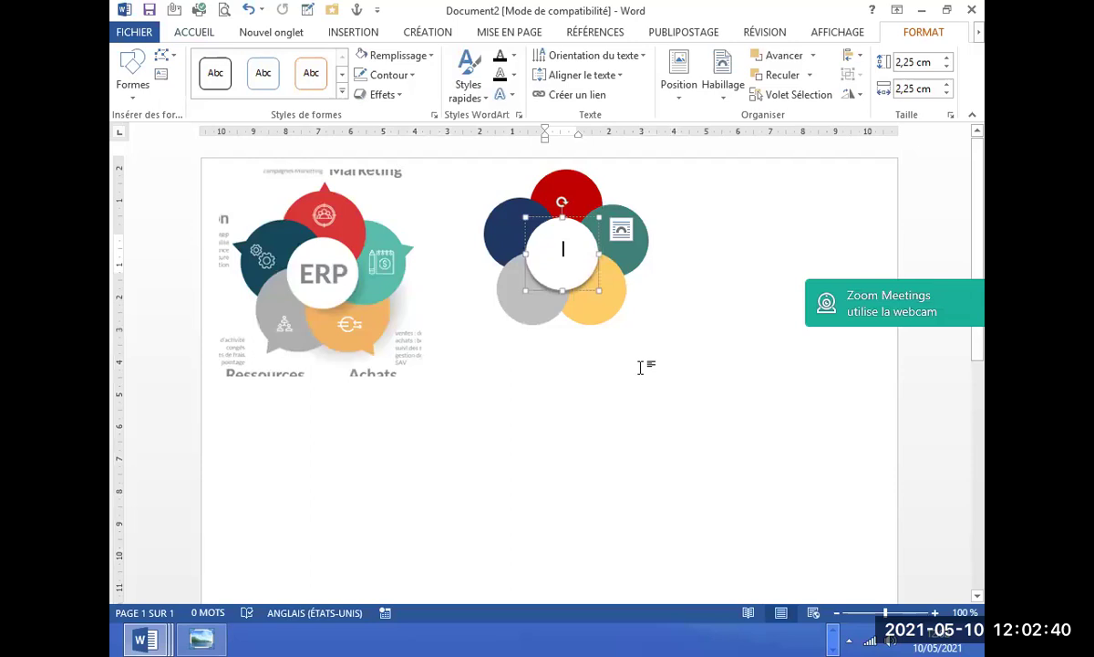
text(E)
key(ctrl+a)
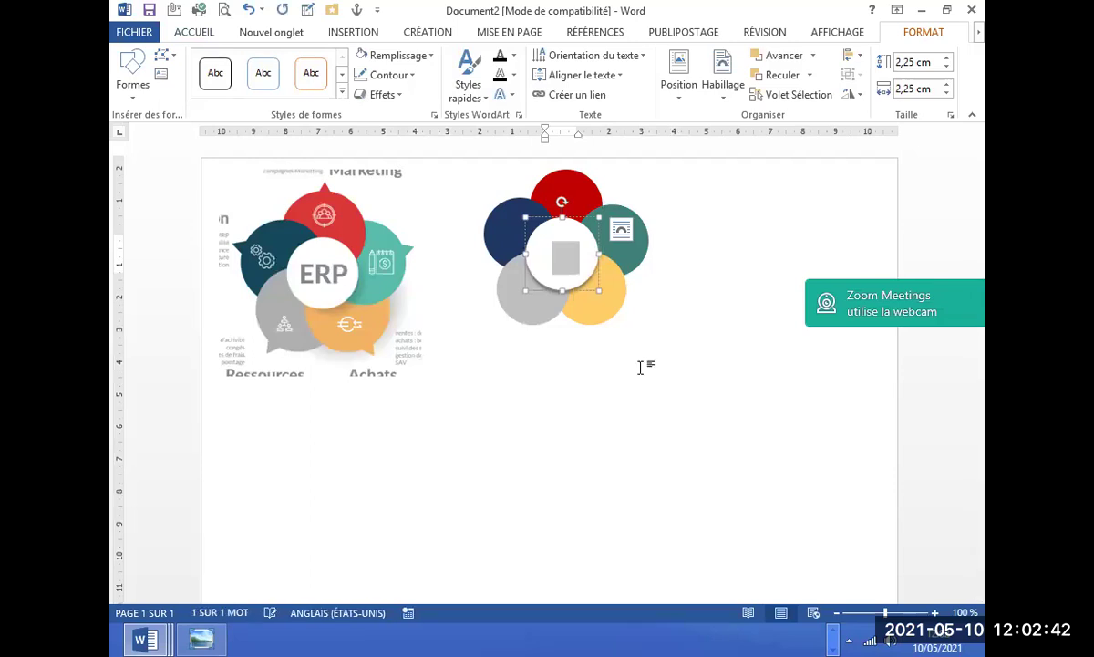
click(193, 33)
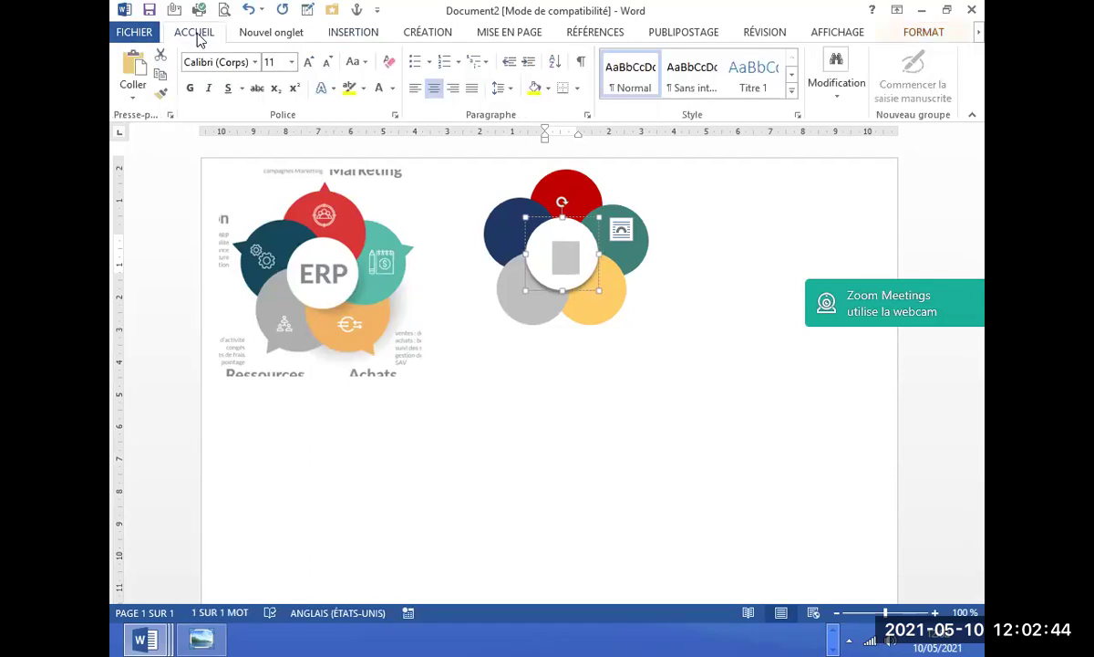
click(392, 89)
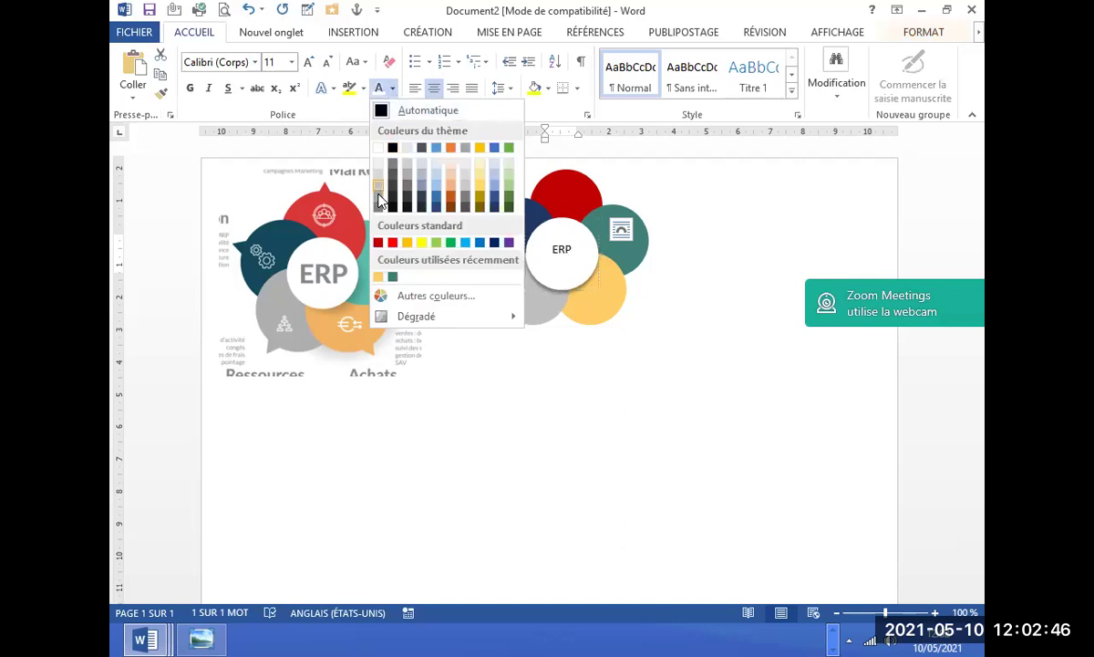
click(391, 164)
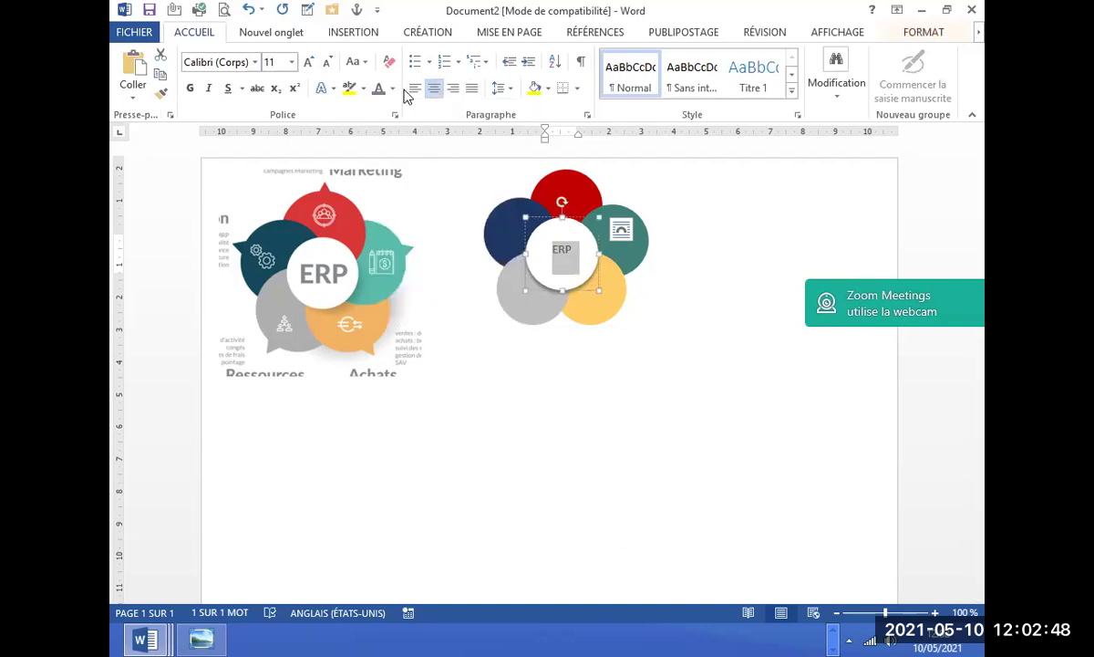
Remove the ERP text, re-enter the circle's text, and reapply the grey colour.
click(570, 269)
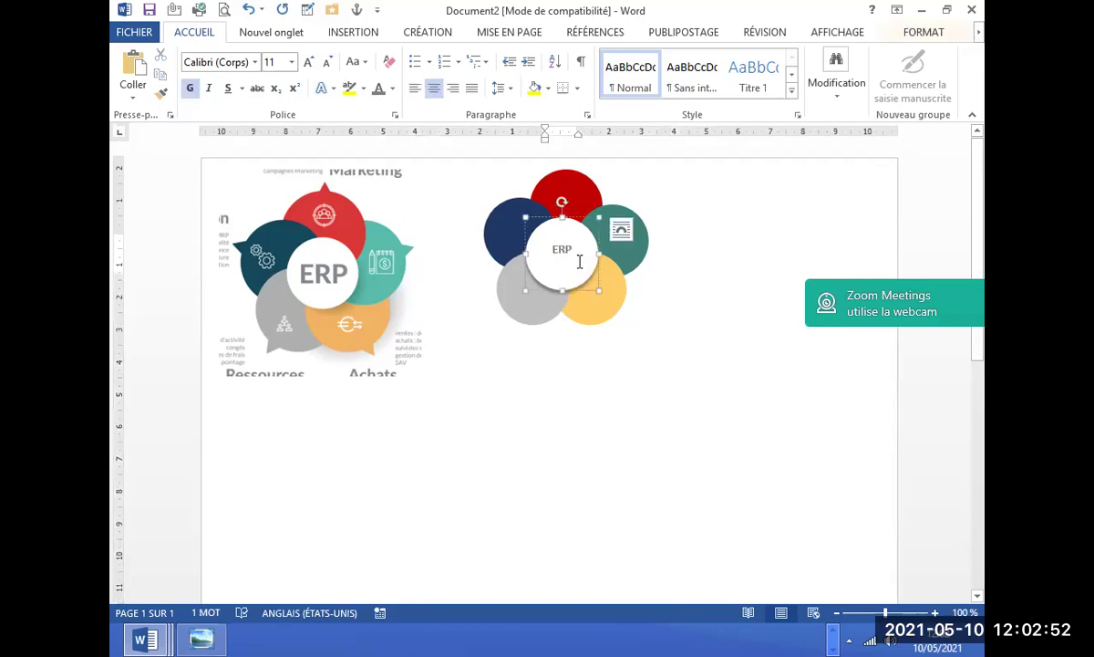
double_click(561, 249)
key(Delete)
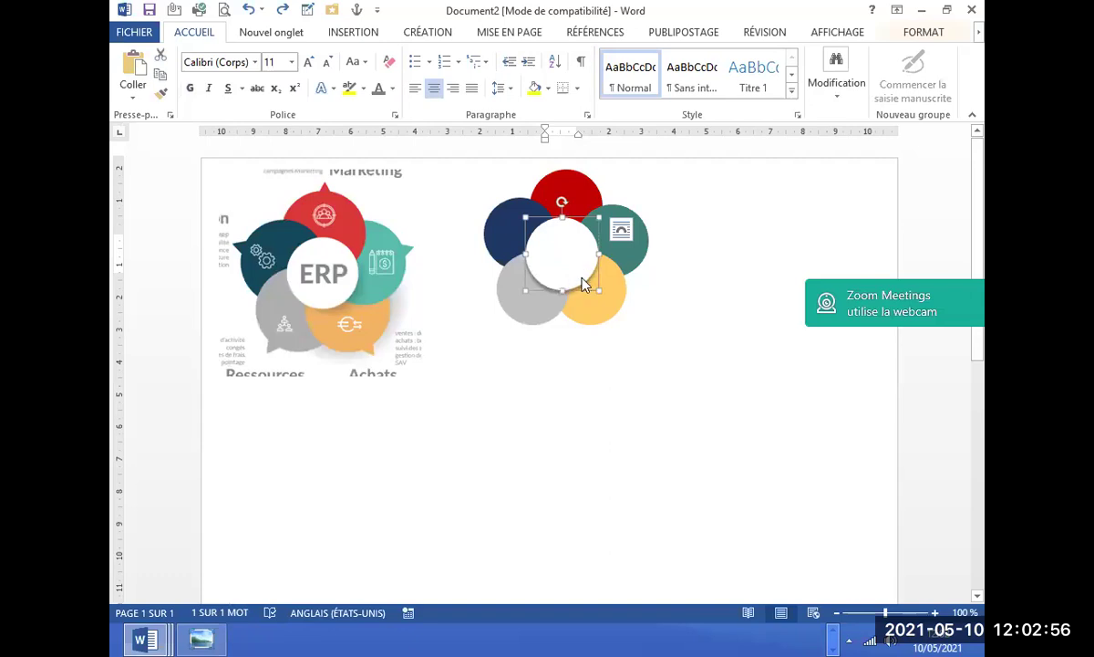
right_click(585, 279)
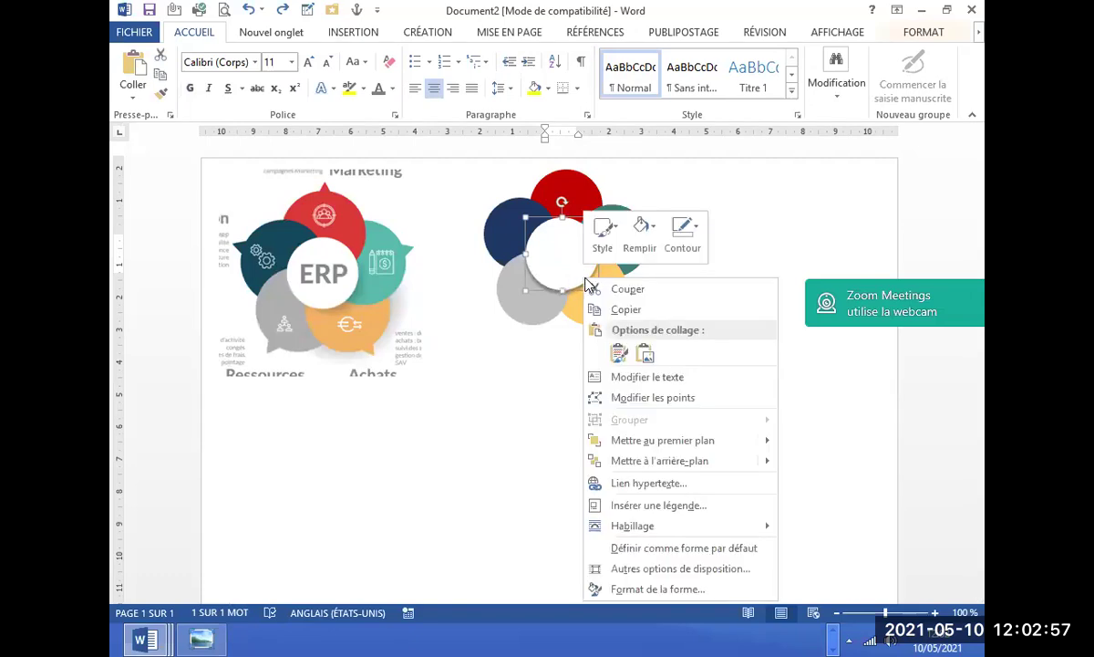
click(661, 382)
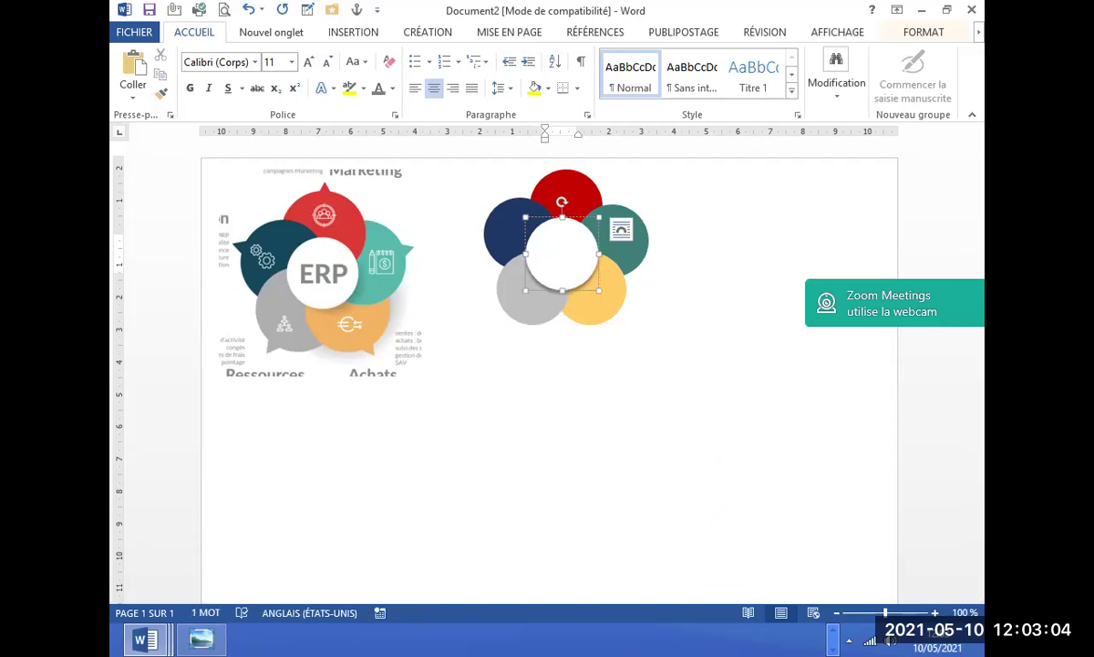
drag(566, 253, 525, 241)
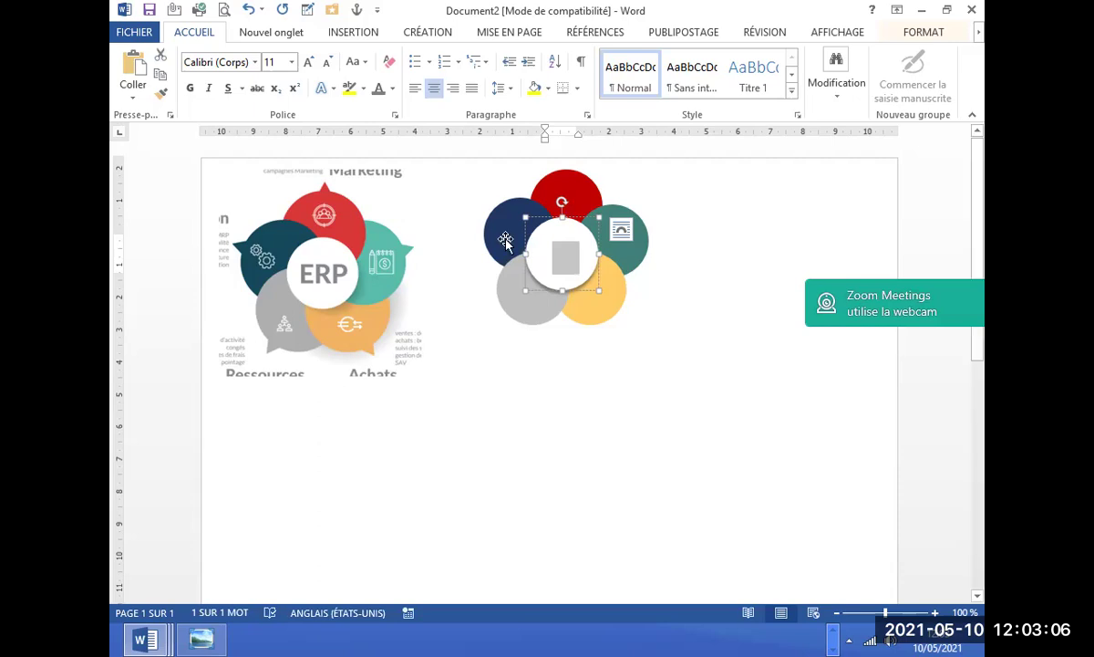
click(381, 95)
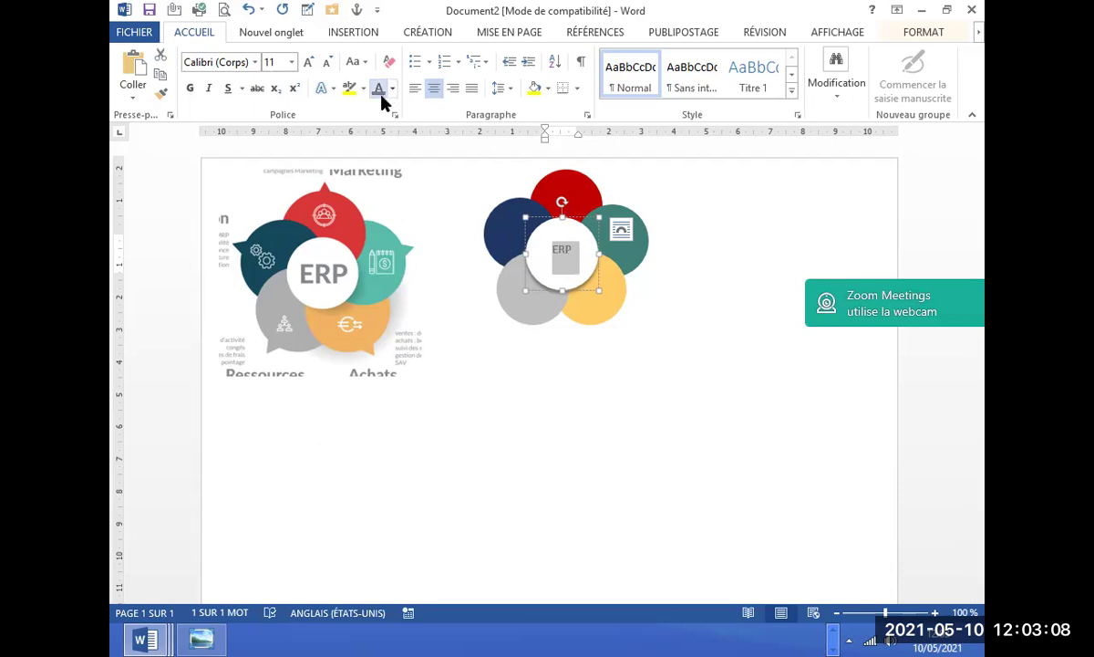
Make the circle's ERP text bold and 18 pt.
click(578, 292)
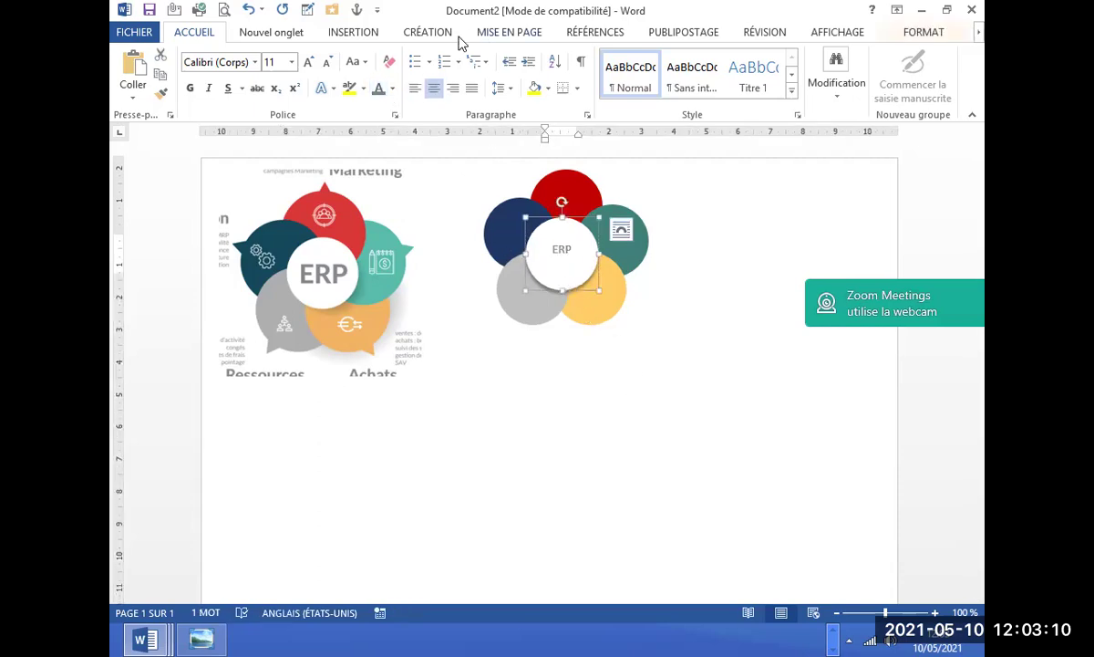
key(ctrl+a)
click(309, 62)
click(309, 62)
click(309, 62)
click(310, 62)
click(309, 62)
click(310, 62)
click(328, 65)
click(328, 66)
click(188, 90)
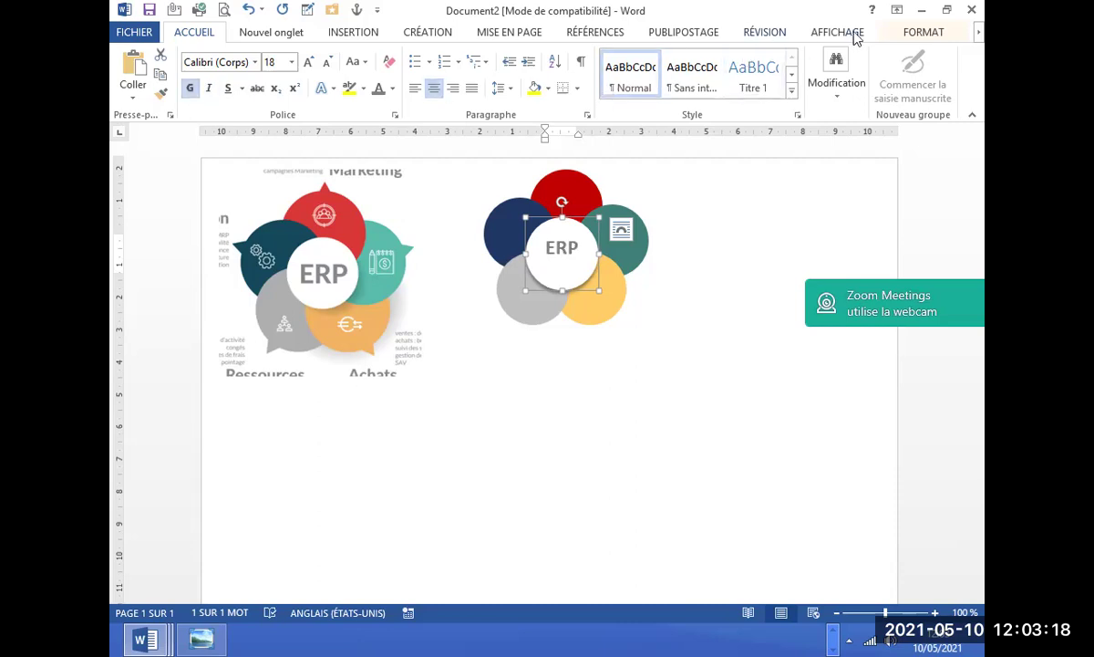
Check the vertical text alignment, then delete the ERP text, leaving the circle empty.
click(917, 32)
click(602, 77)
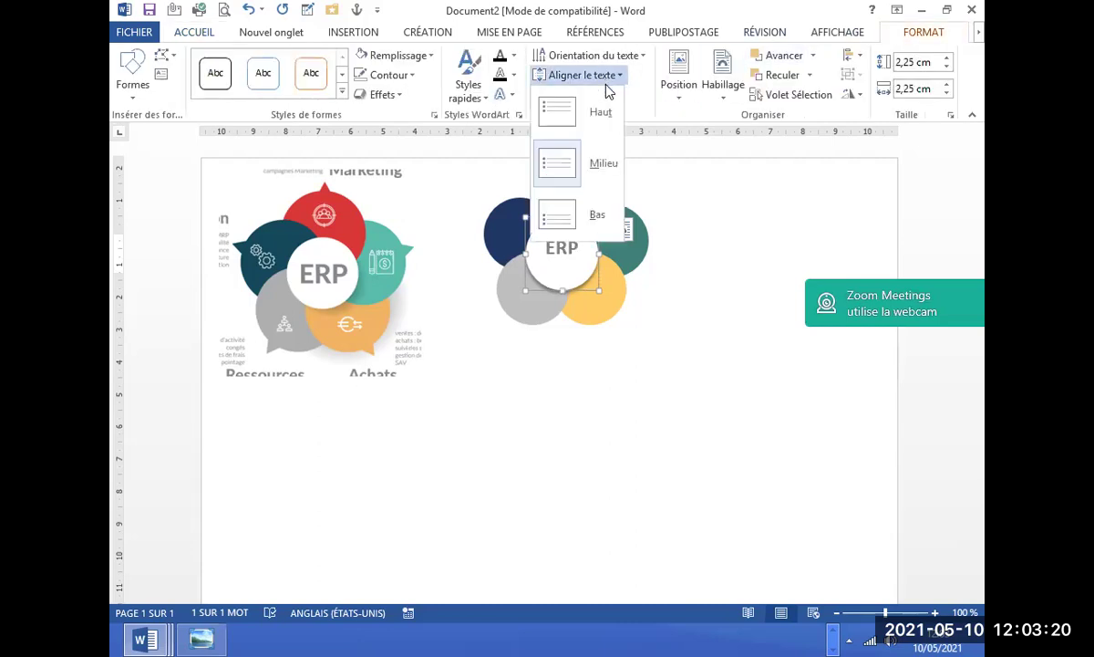
click(588, 166)
click(579, 390)
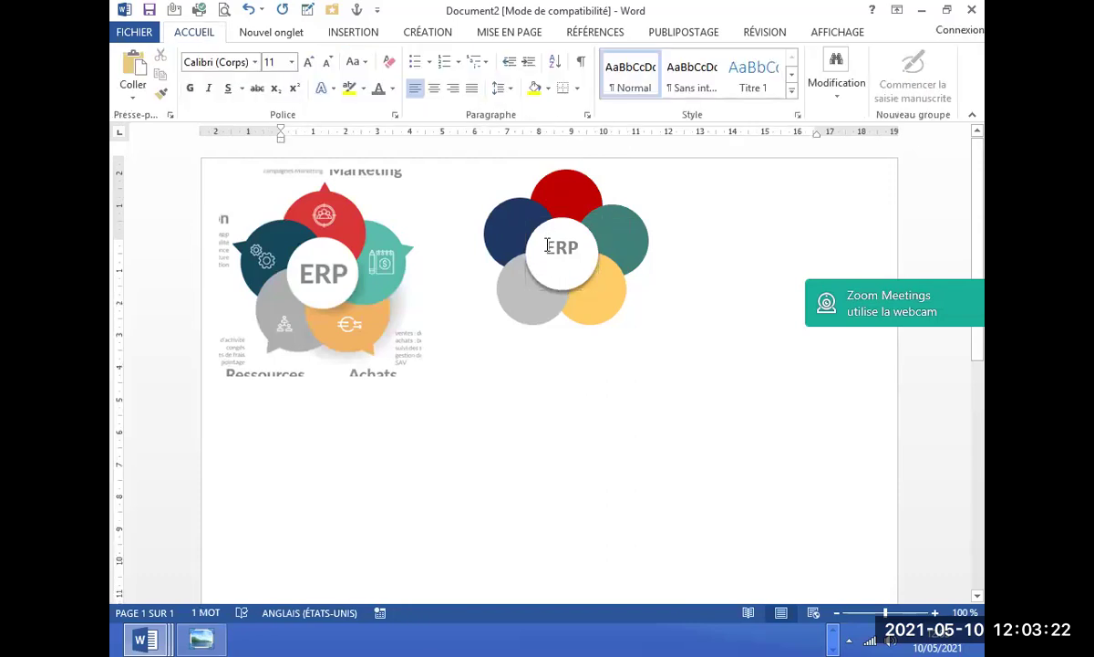
click(548, 247)
key(Delete)
key(Delete)
key(Delete)
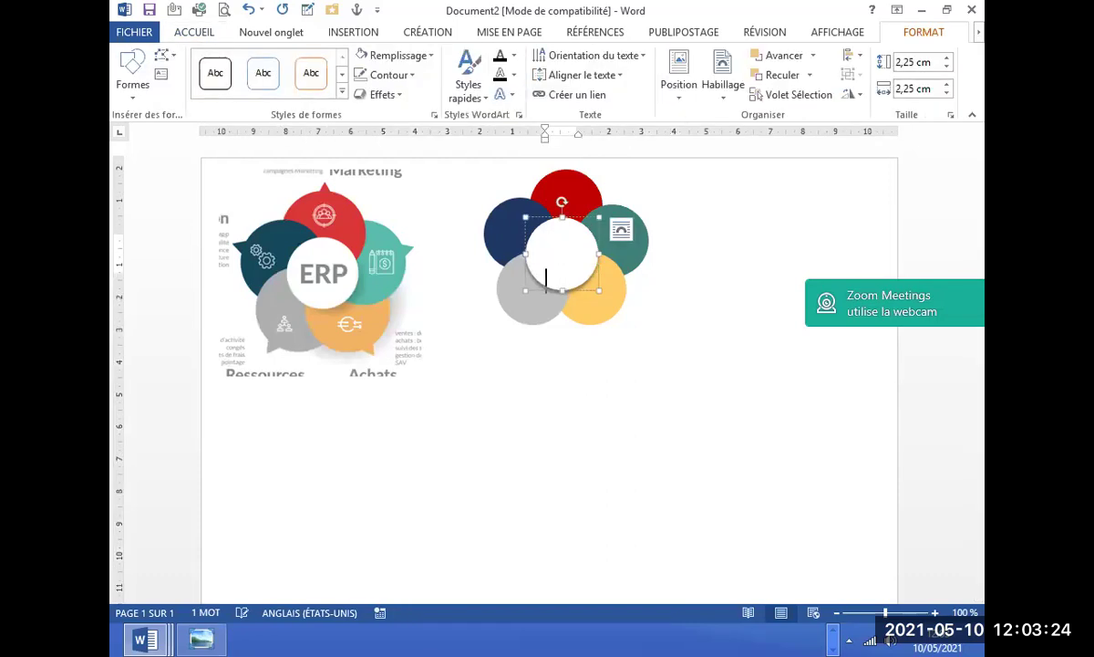
key(ctrl+z)
key(Delete)
key(Delete)
key(Delete)
Insert a simple text box below the graphic with square text wrapping.
click(624, 374)
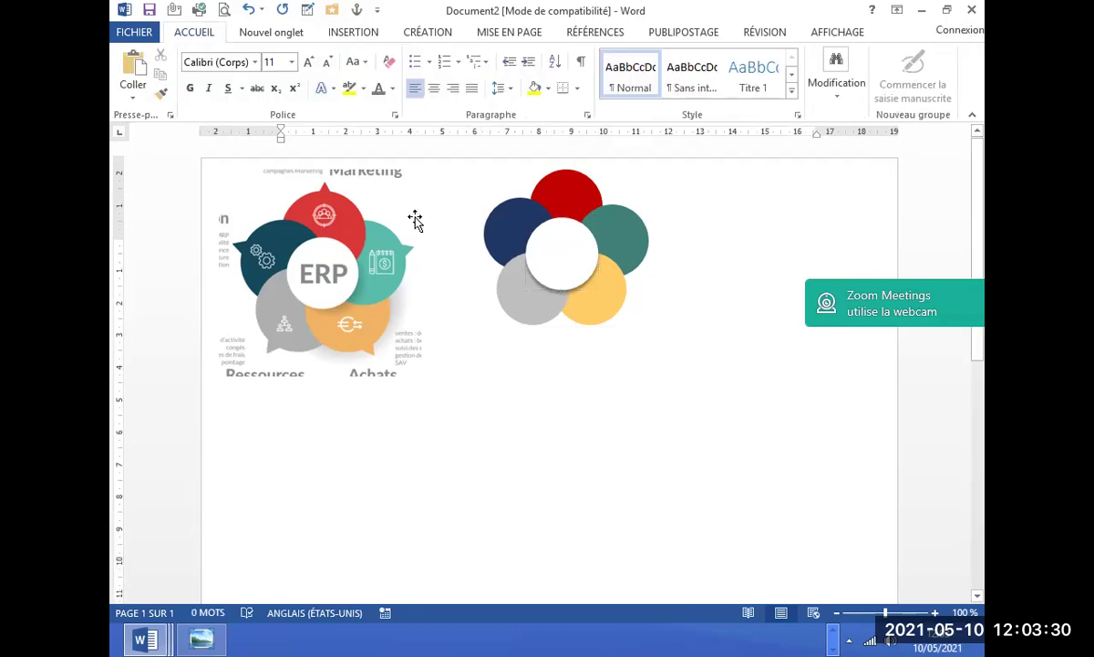
click(355, 33)
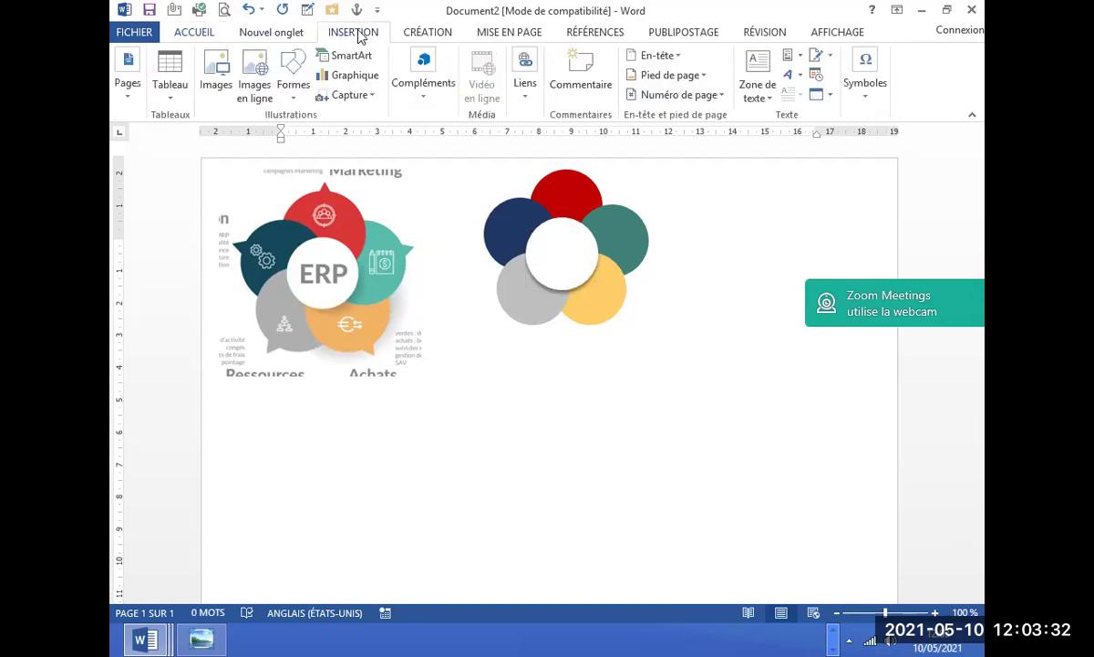
click(771, 82)
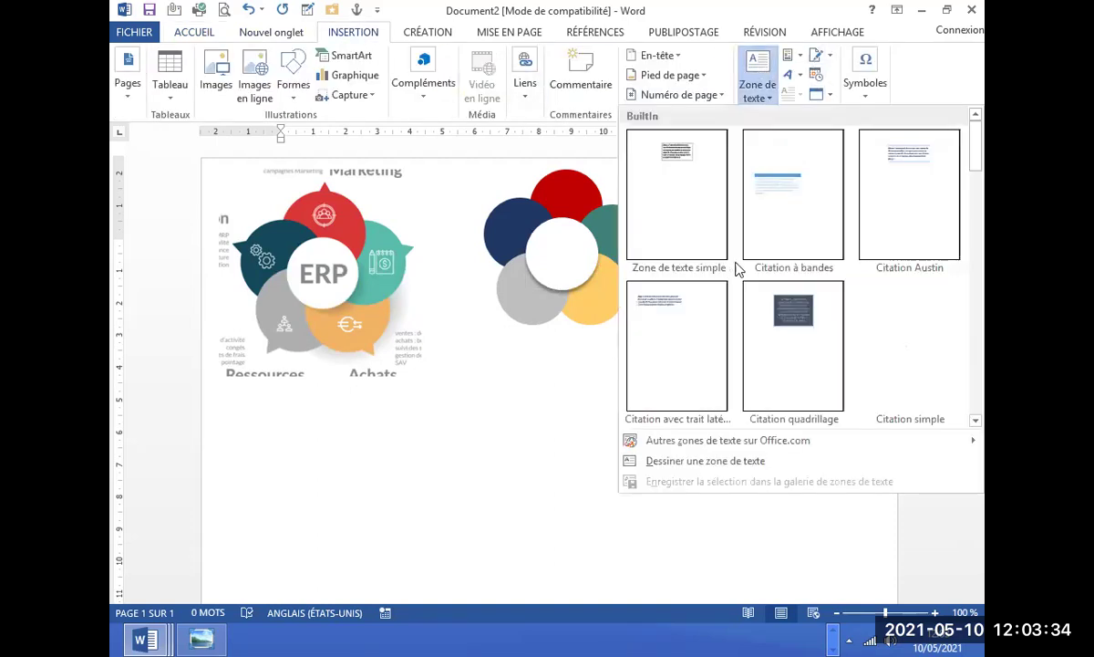
click(679, 196)
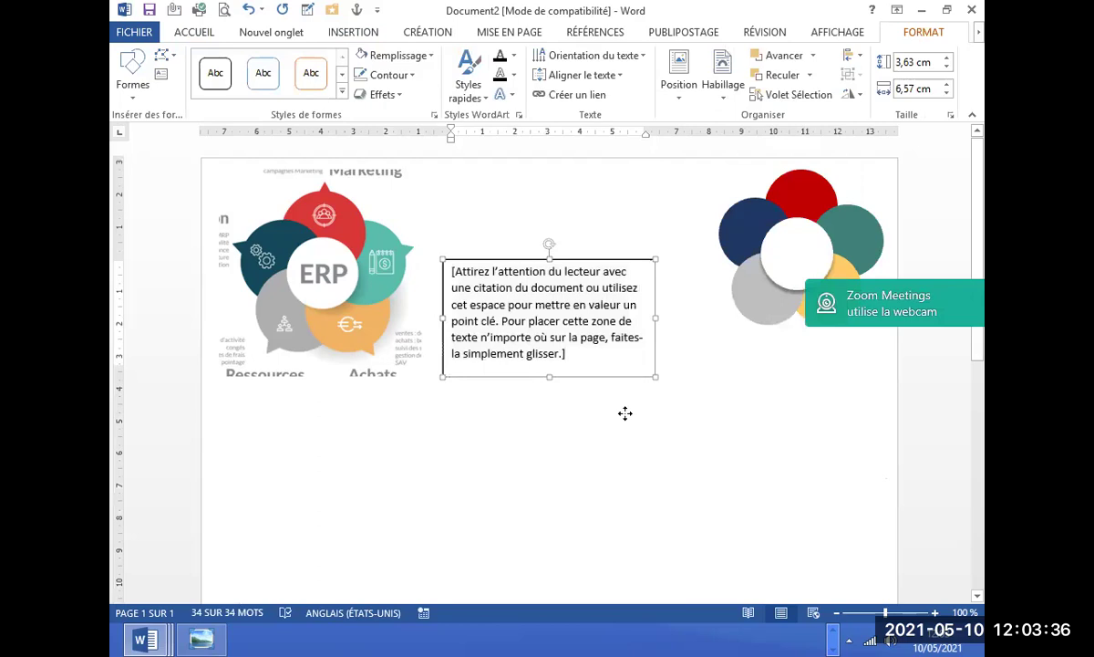
drag(613, 372, 653, 516)
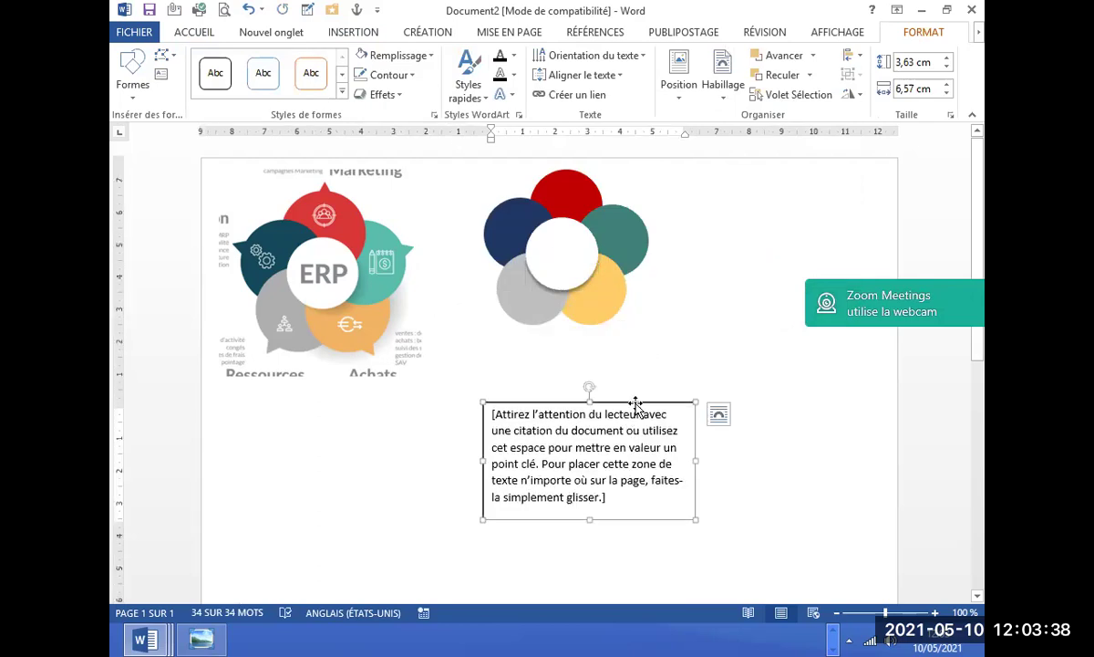
right_click(636, 404)
mouse_move(723, 330)
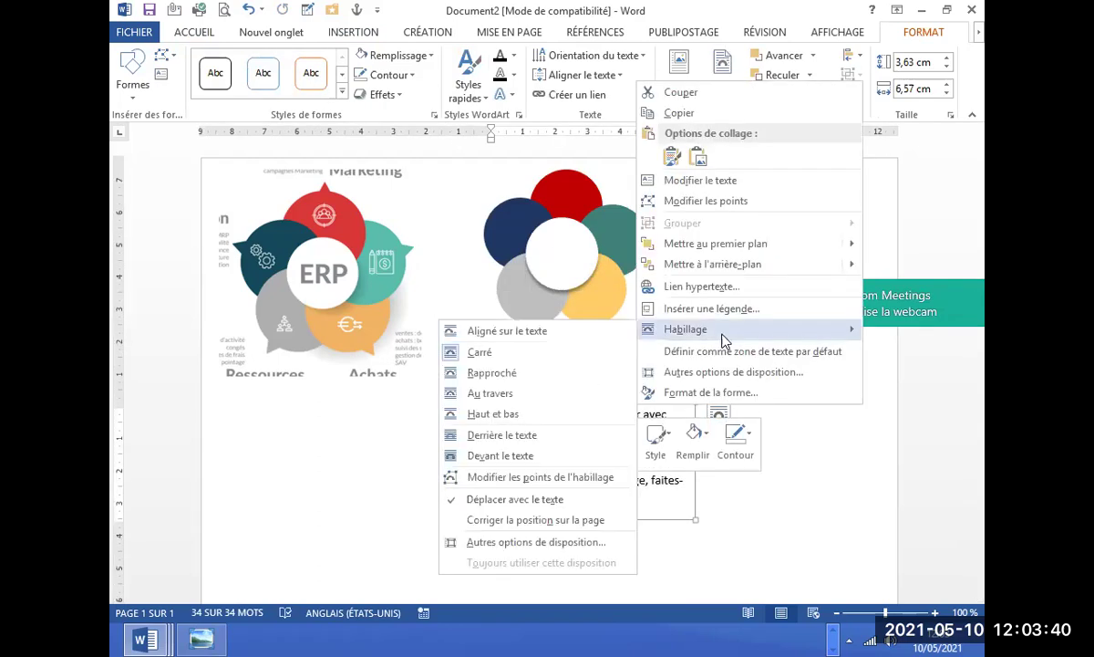
click(490, 352)
Type ERP in the text box and make it bold, 24 pt.
drag(492, 412, 636, 501)
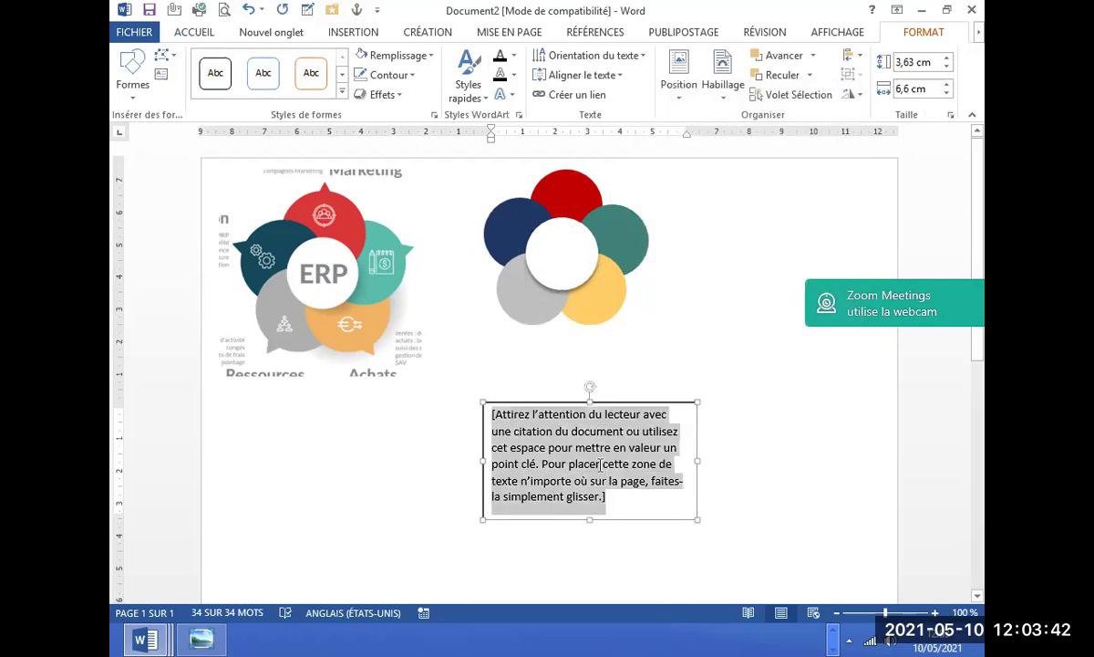
text(ERP)
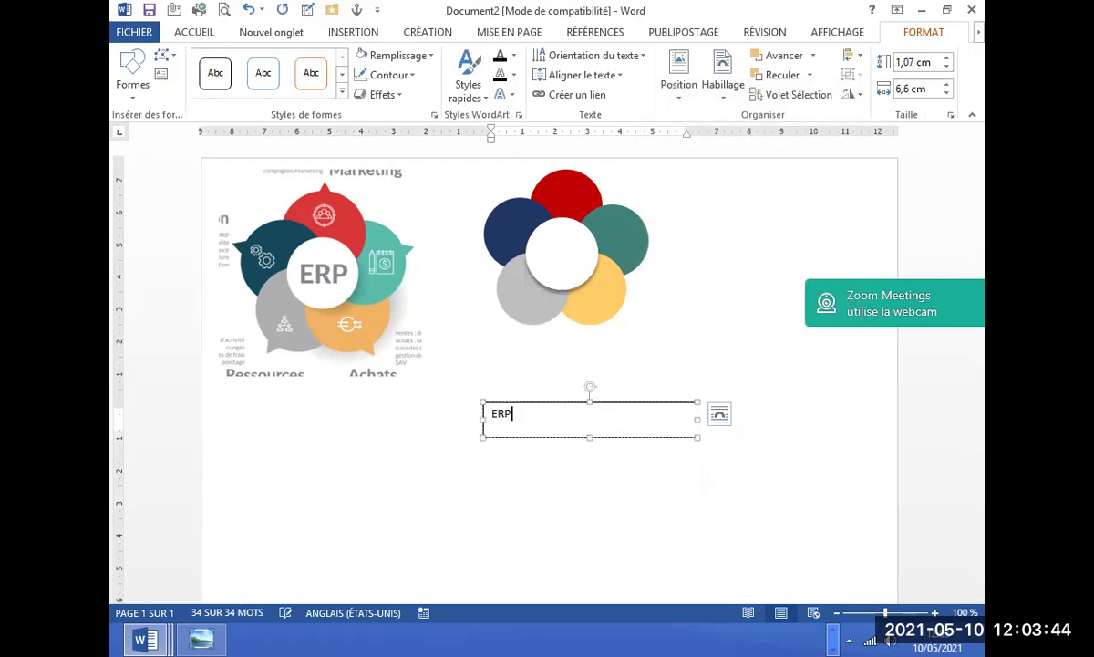
key(shift+Home)
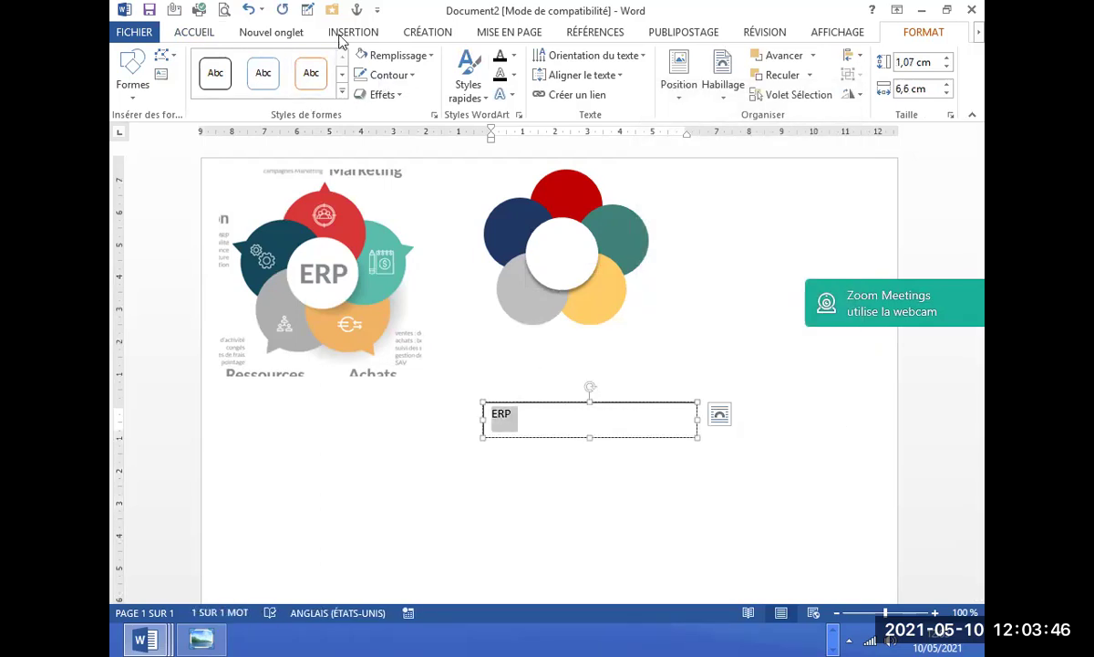
click(197, 35)
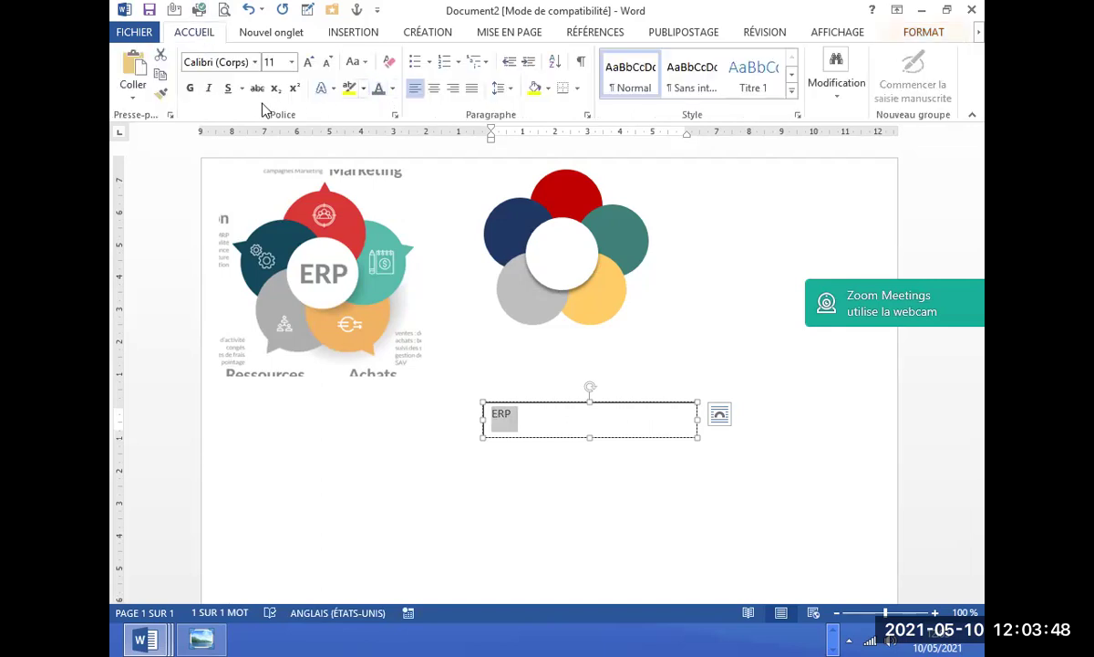
click(190, 89)
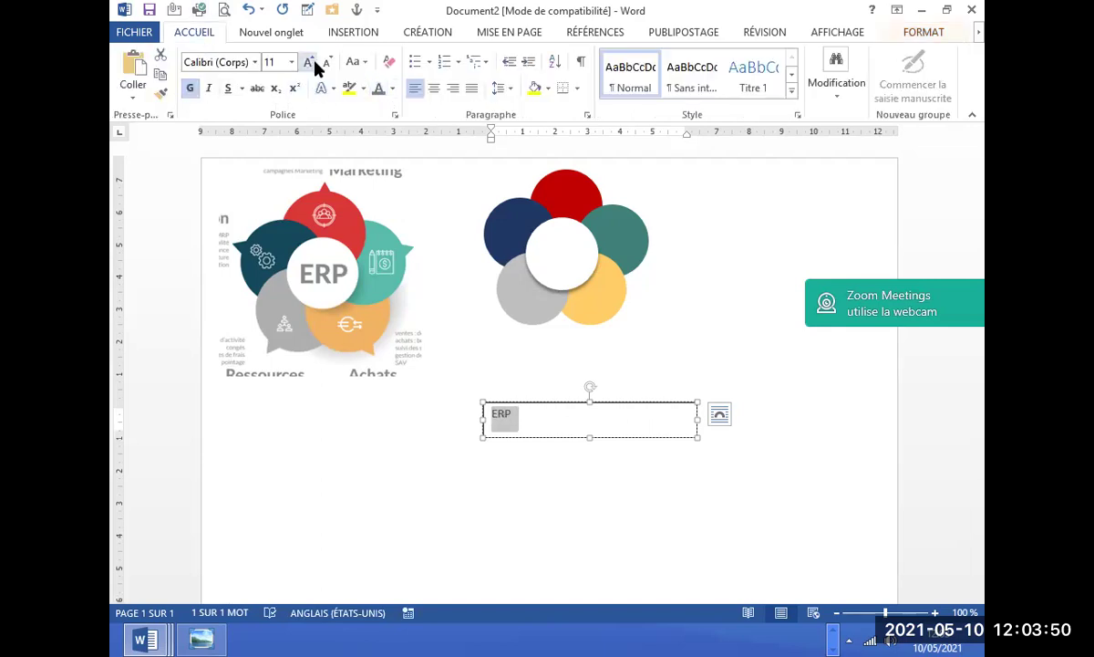
click(310, 62)
click(310, 62)
click(310, 62)
click(311, 62)
click(310, 62)
click(310, 62)
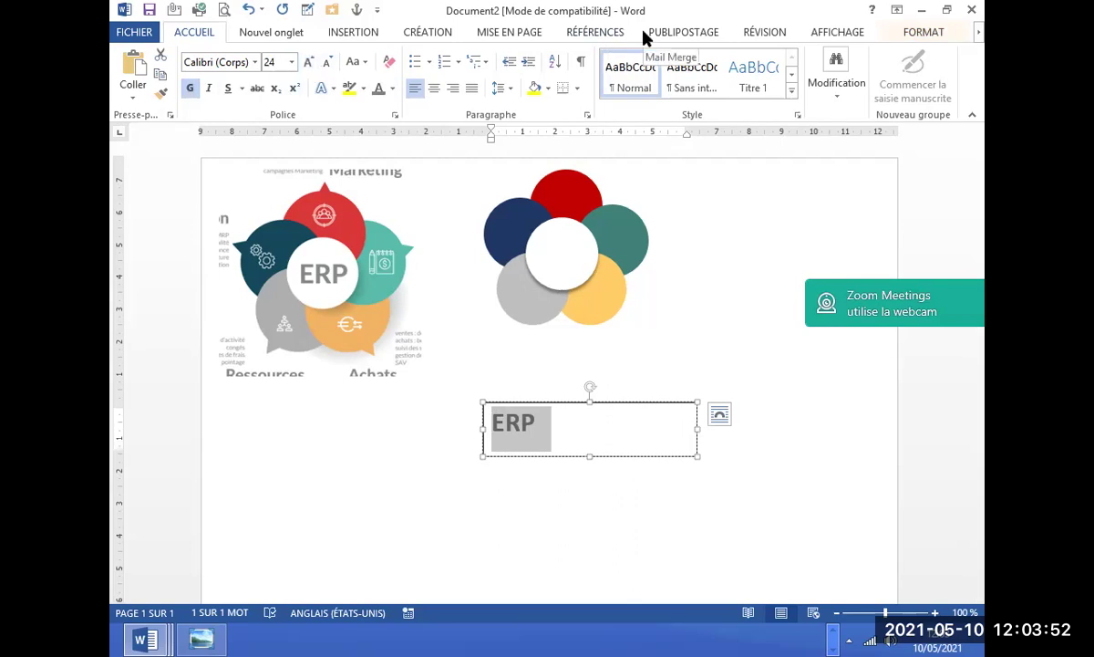
Remove the text box's outline and fill, and narrow it to 1.88 cm onto the circle.
click(680, 403)
click(921, 33)
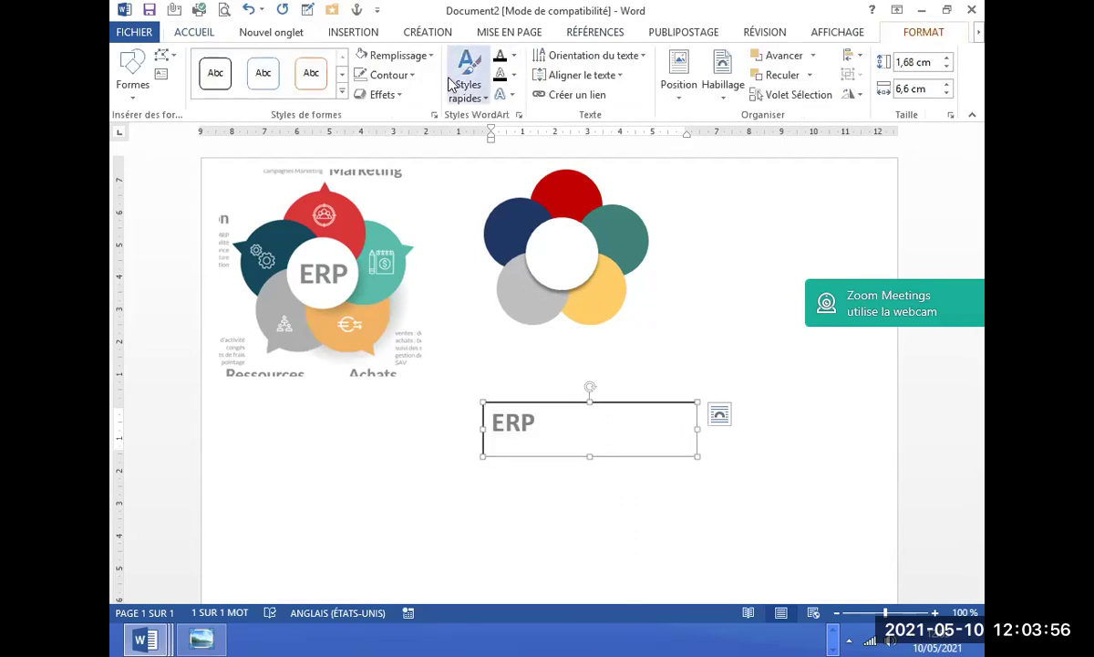
click(410, 76)
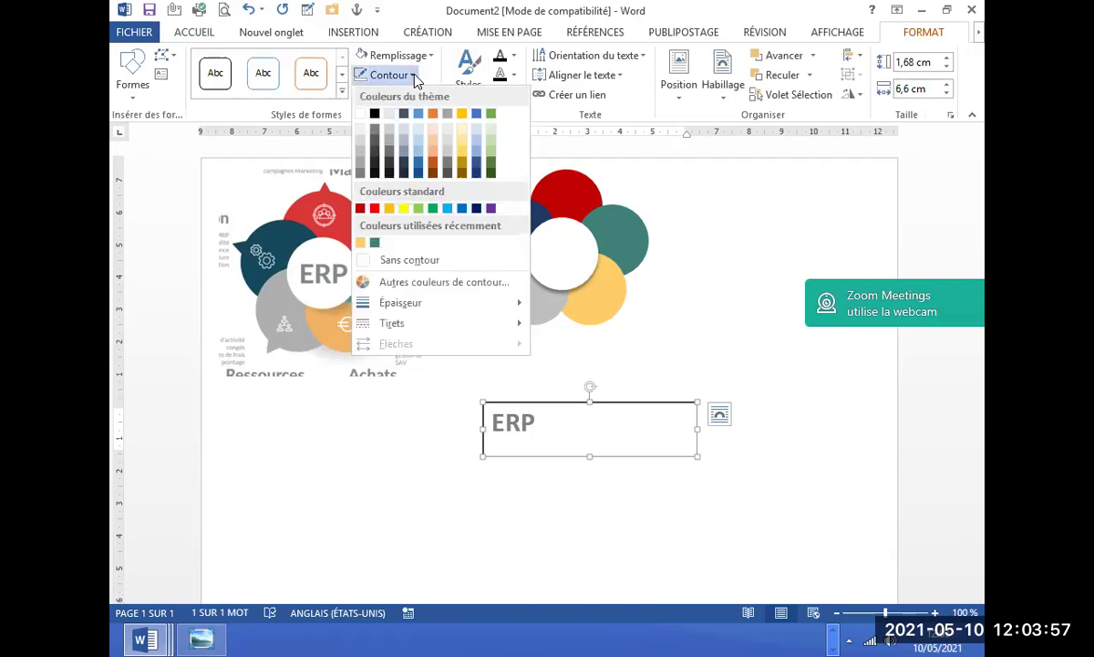
click(406, 263)
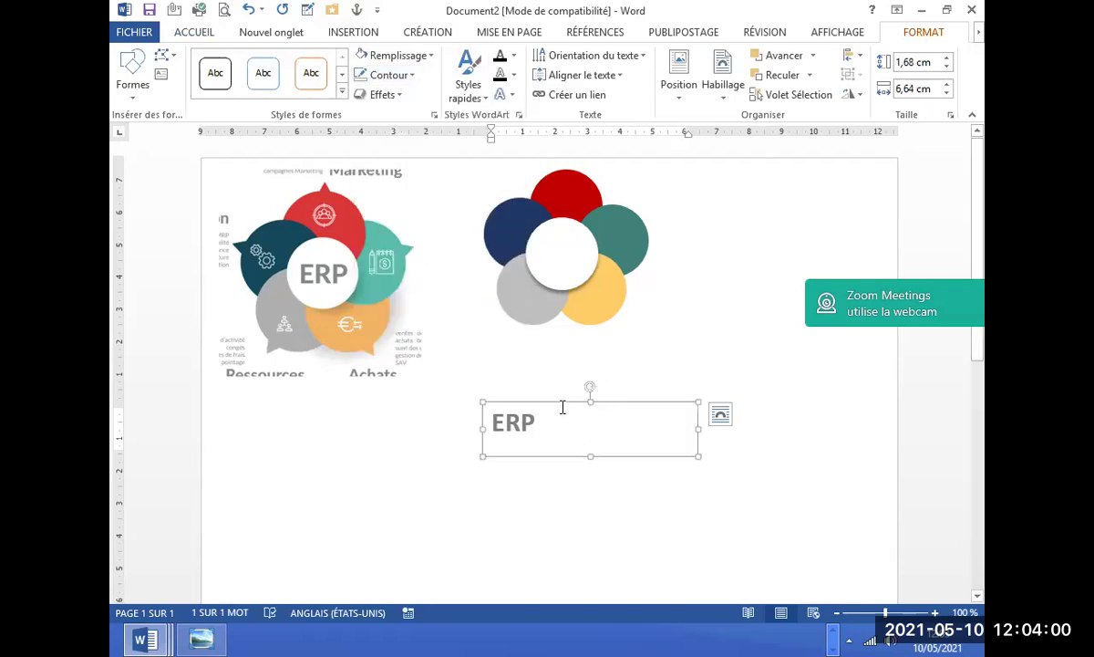
click(432, 57)
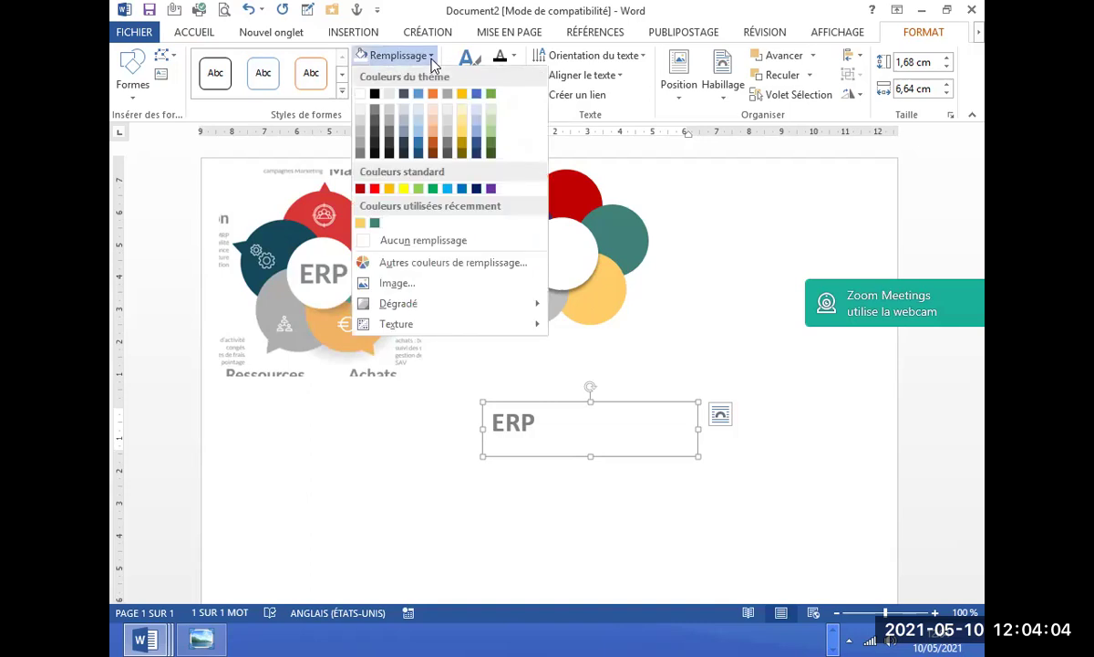
click(415, 242)
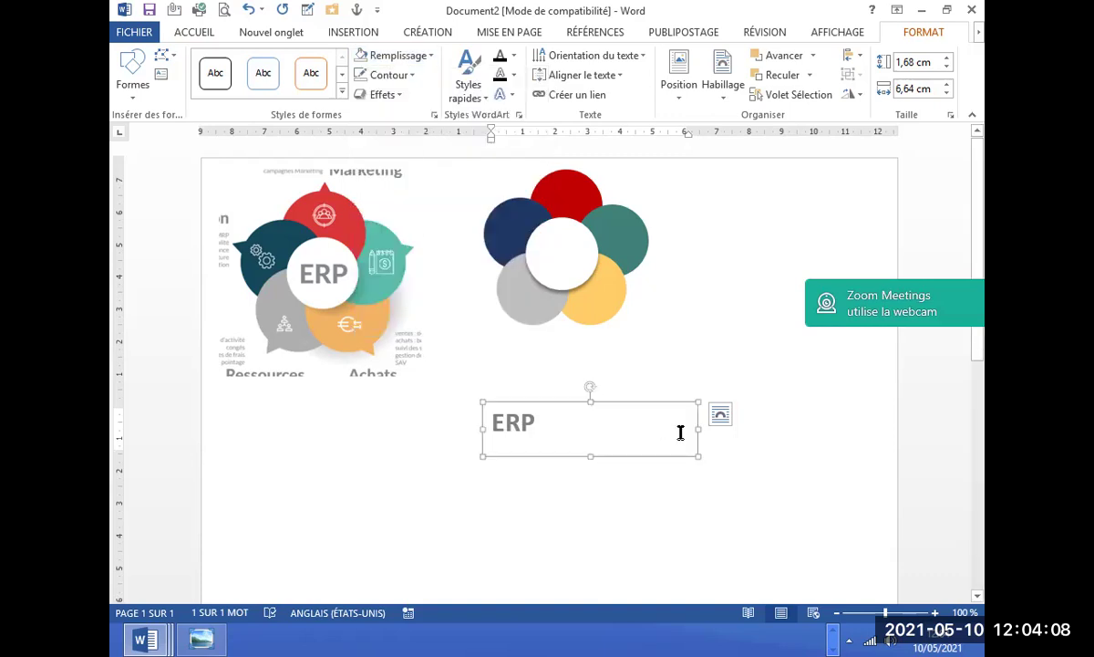
mouse_move(670, 428)
mouse_down()
mouse_move(511, 430)
mouse_move(579, 290)
mouse_up()
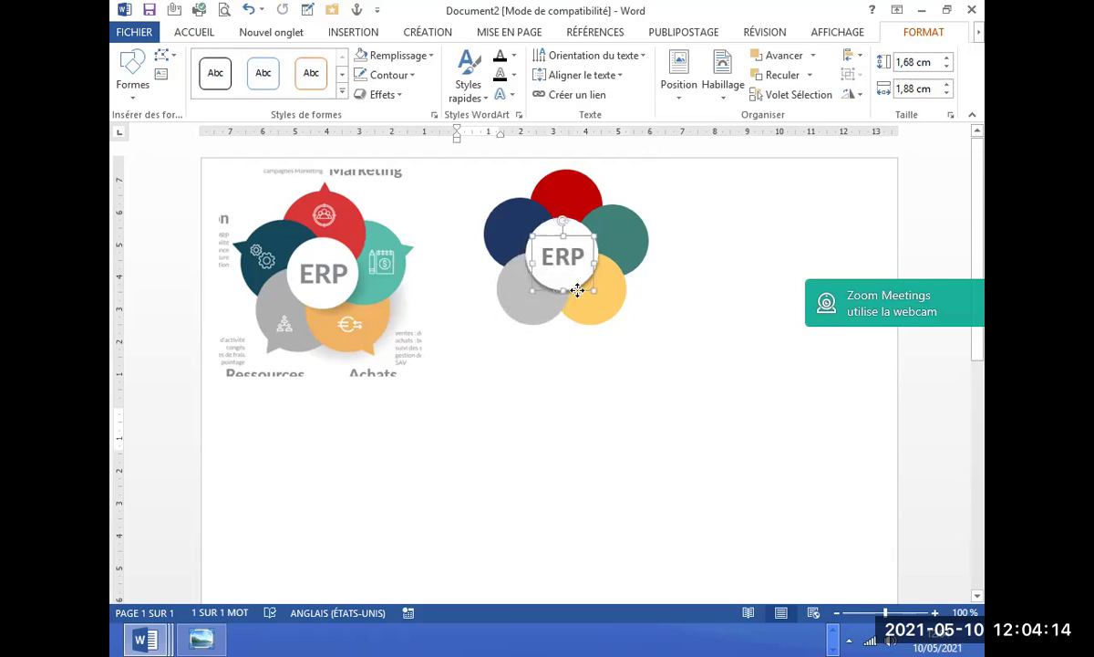
Shorten the ERP box from its bottom edge to fit the circle, then go to Document1.
click(568, 428)
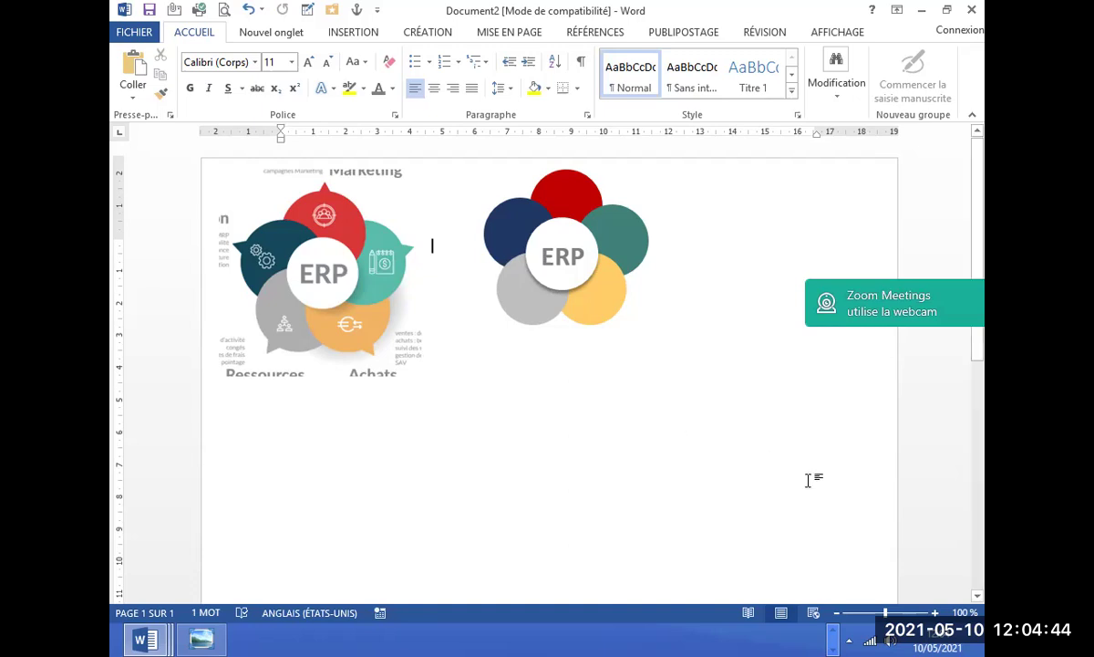
click(606, 317)
click(560, 411)
click(568, 293)
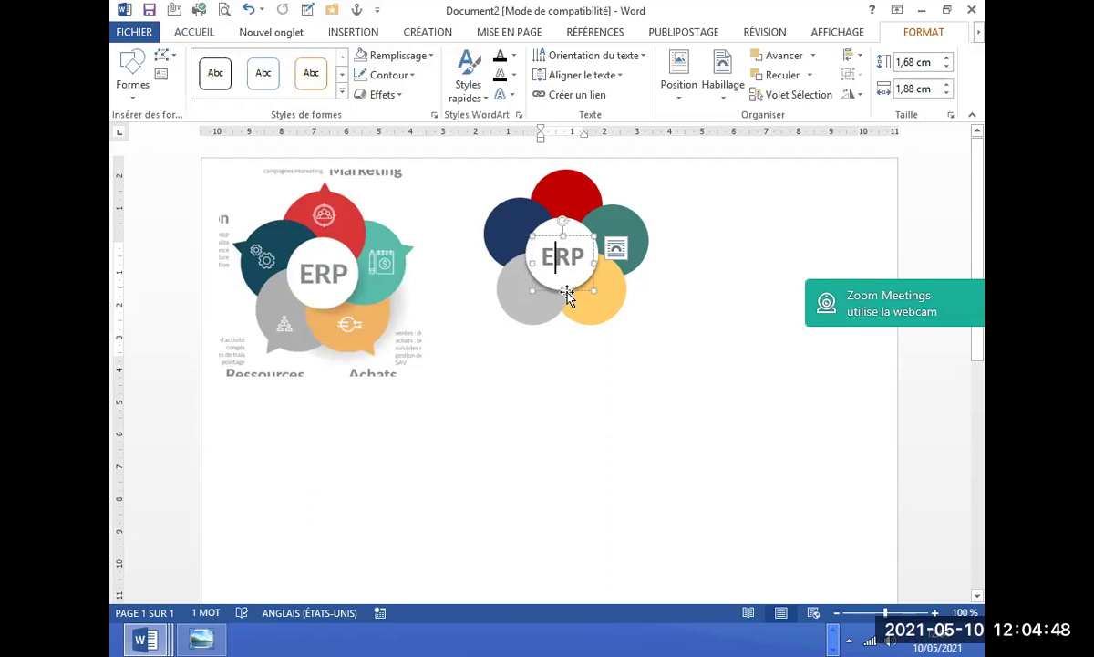
drag(565, 289, 568, 272)
click(579, 371)
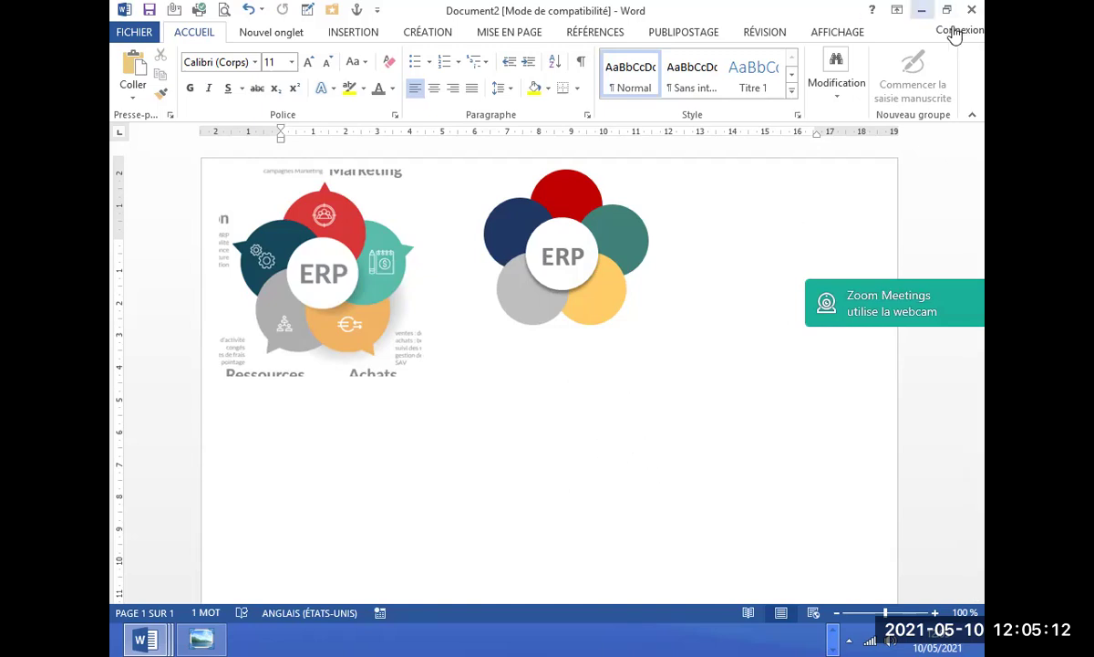
click(922, 10)
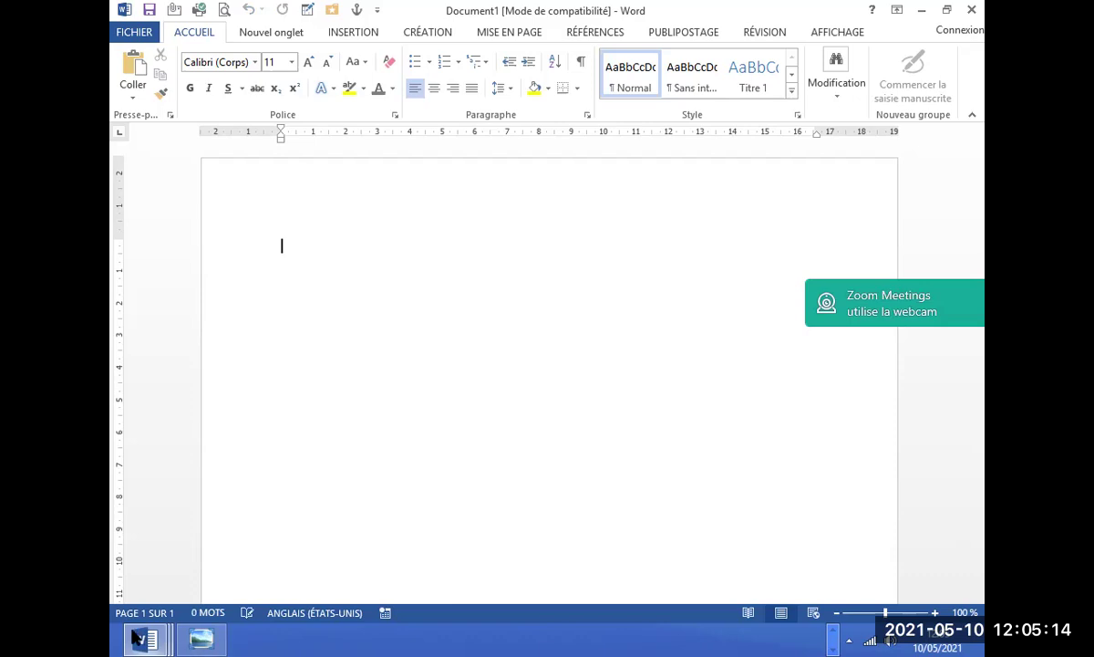
mouse_move(138, 638)
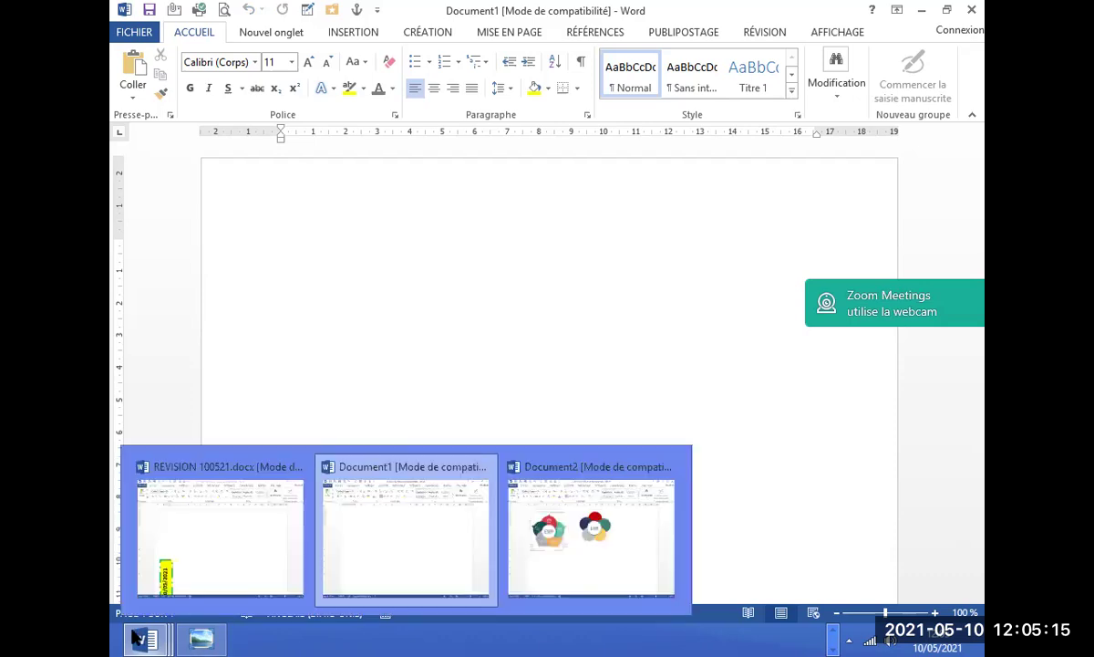
click(206, 638)
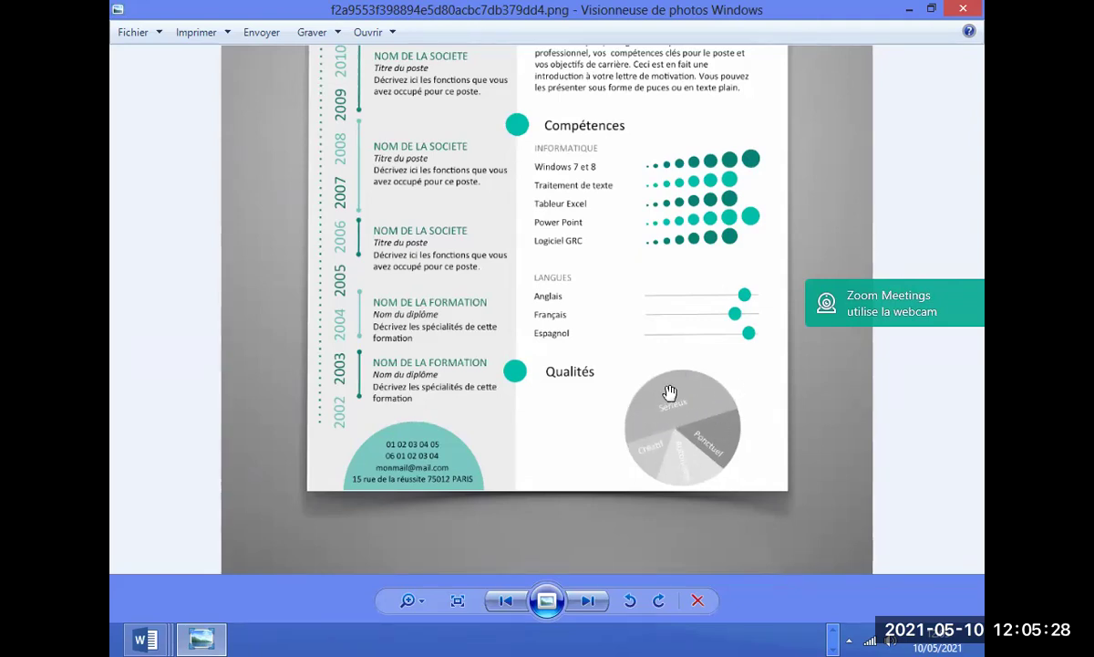
drag(735, 459, 731, 456)
mouse_move(146, 638)
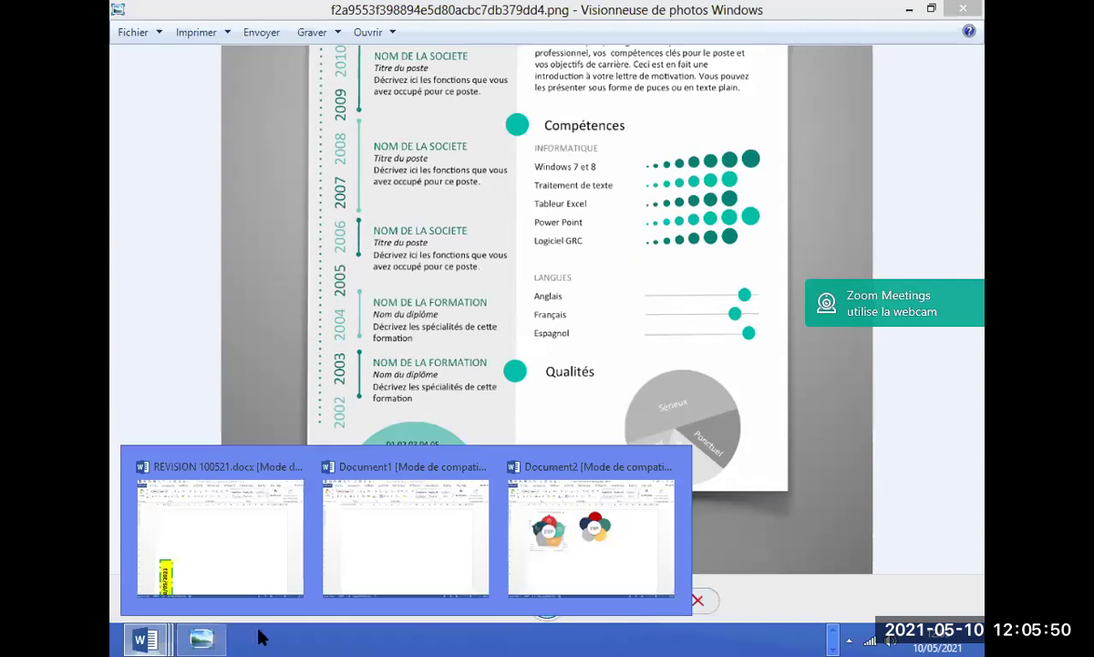
click(364, 553)
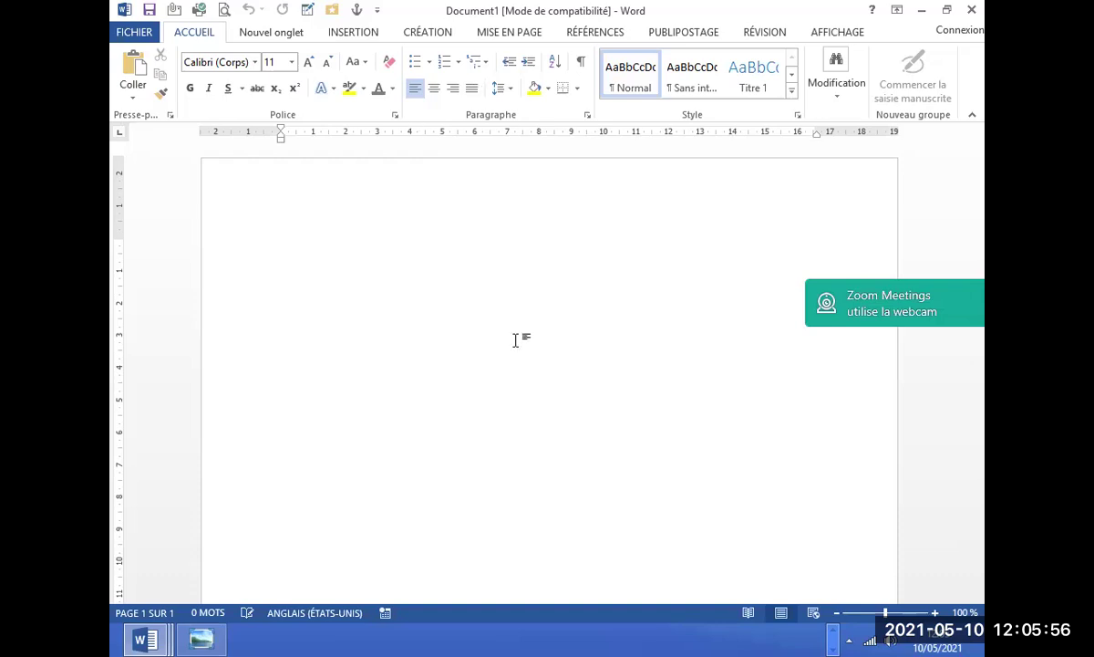
Insert a default Secteurs pie chart from Insertion > Graphique, then bring the CV reference image forward.
click(368, 34)
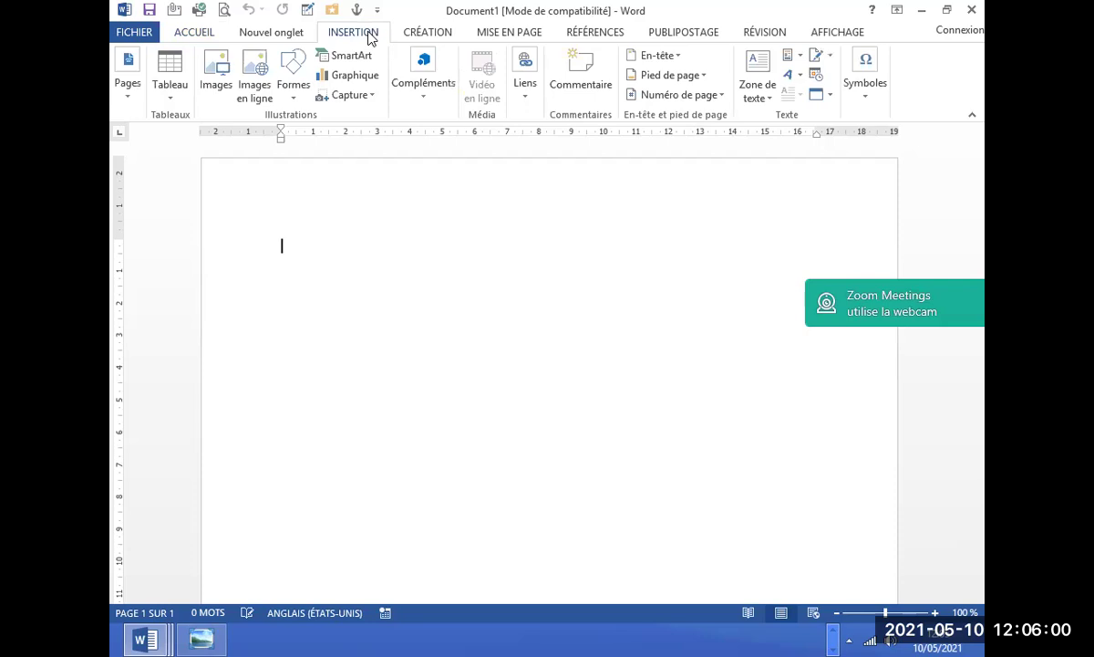
click(296, 95)
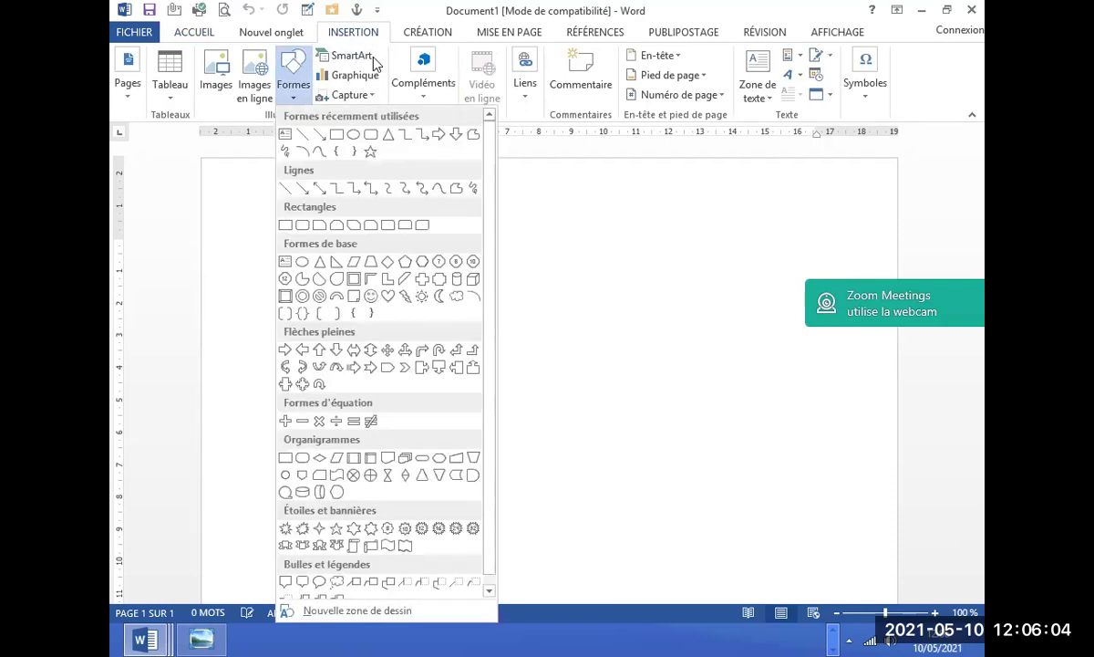
click(349, 54)
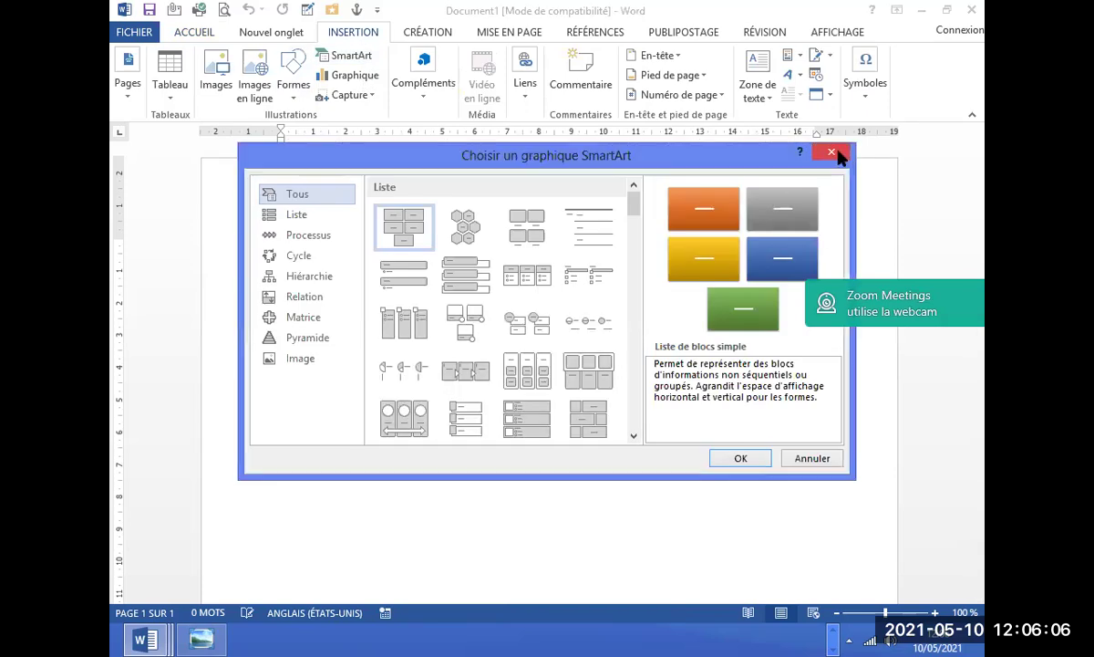
click(831, 151)
click(349, 76)
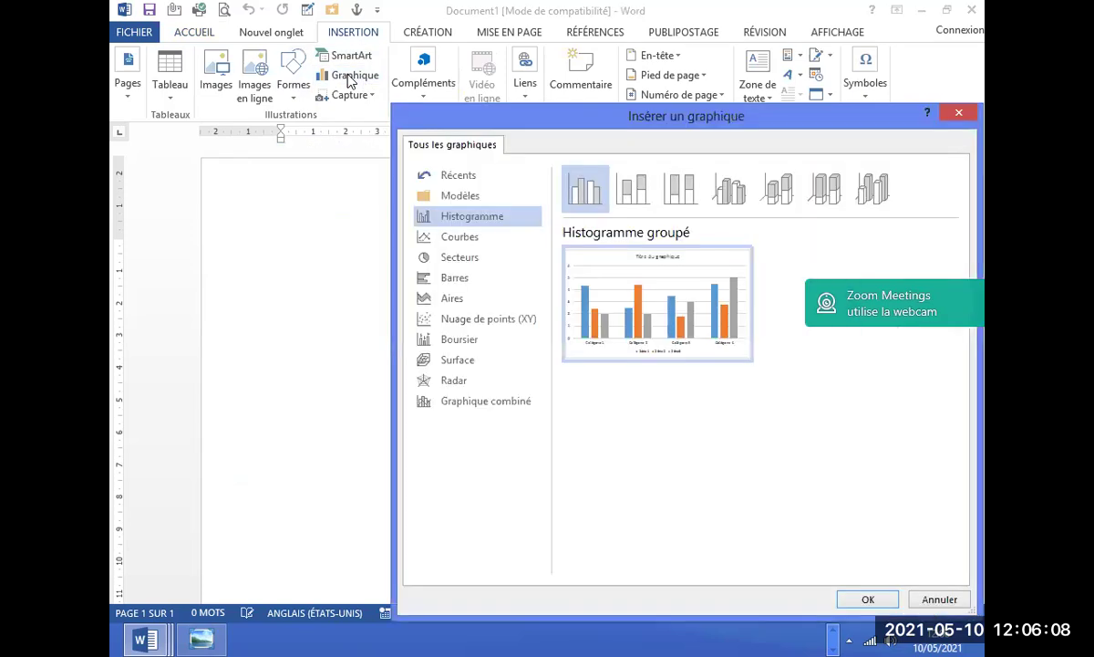
click(456, 261)
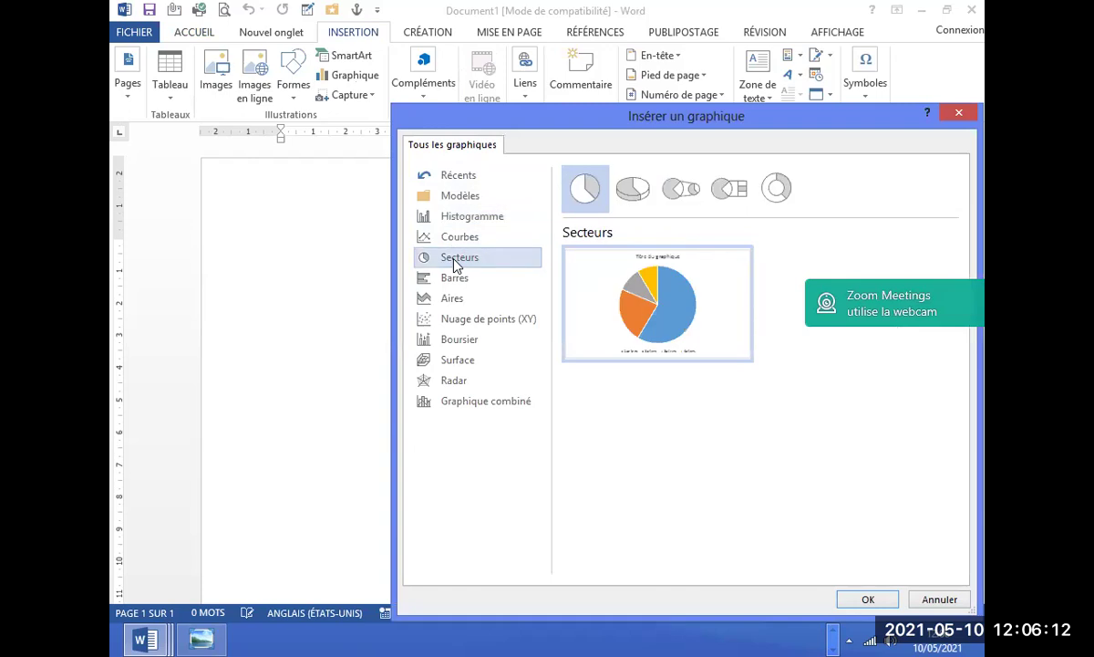
click(863, 603)
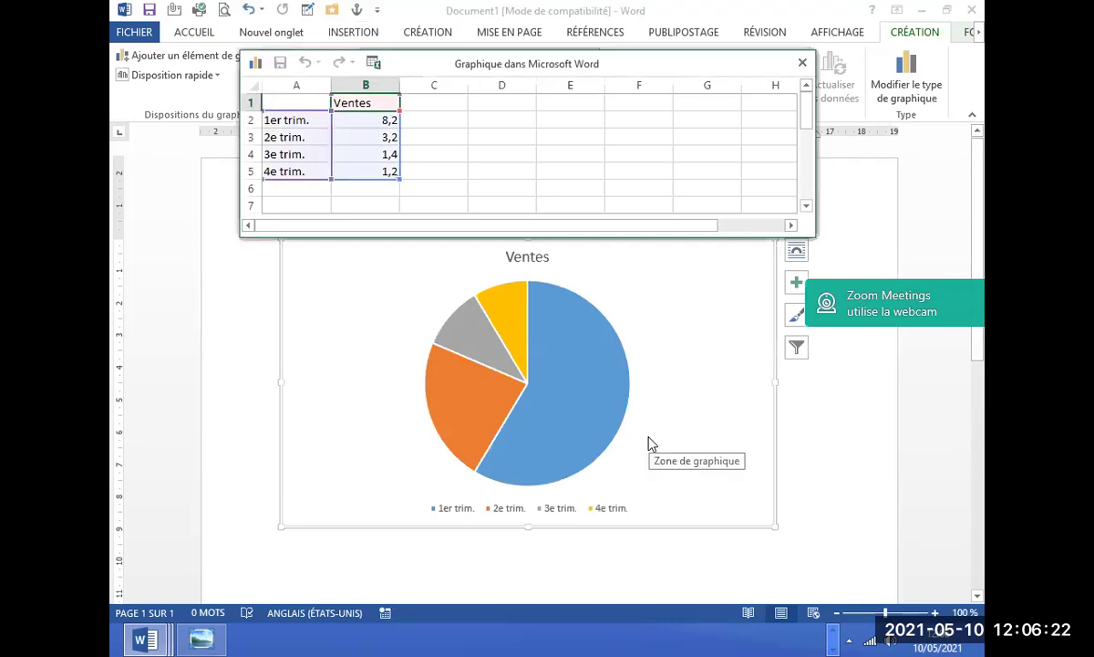
click(208, 638)
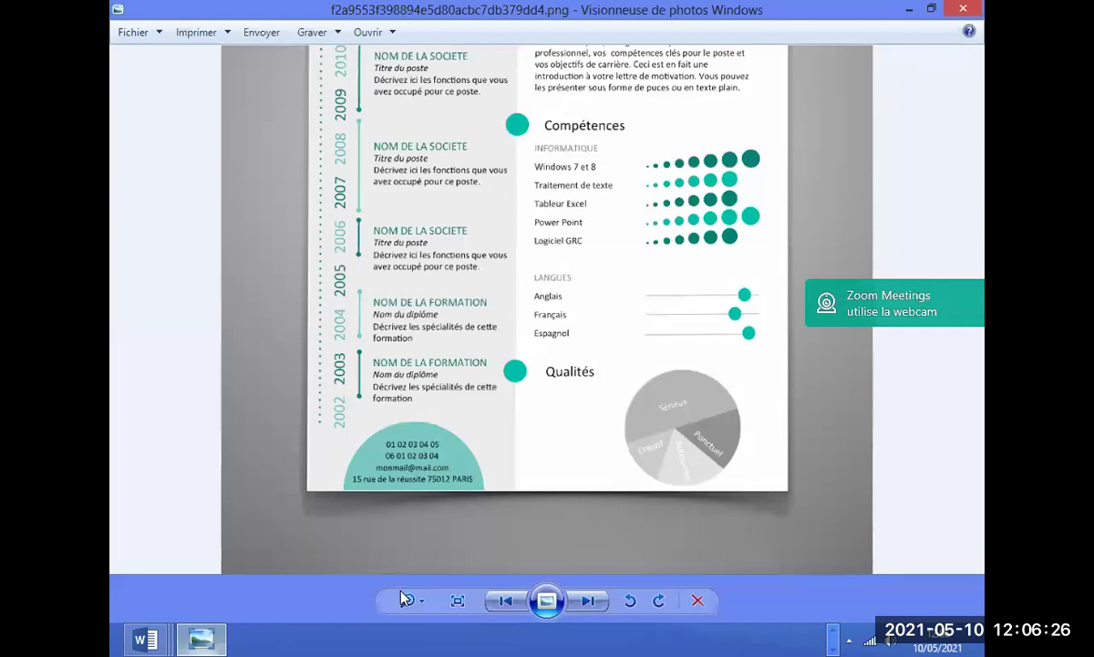
Enlarge the CV image and pan to its grey Qualités pie chart.
click(458, 602)
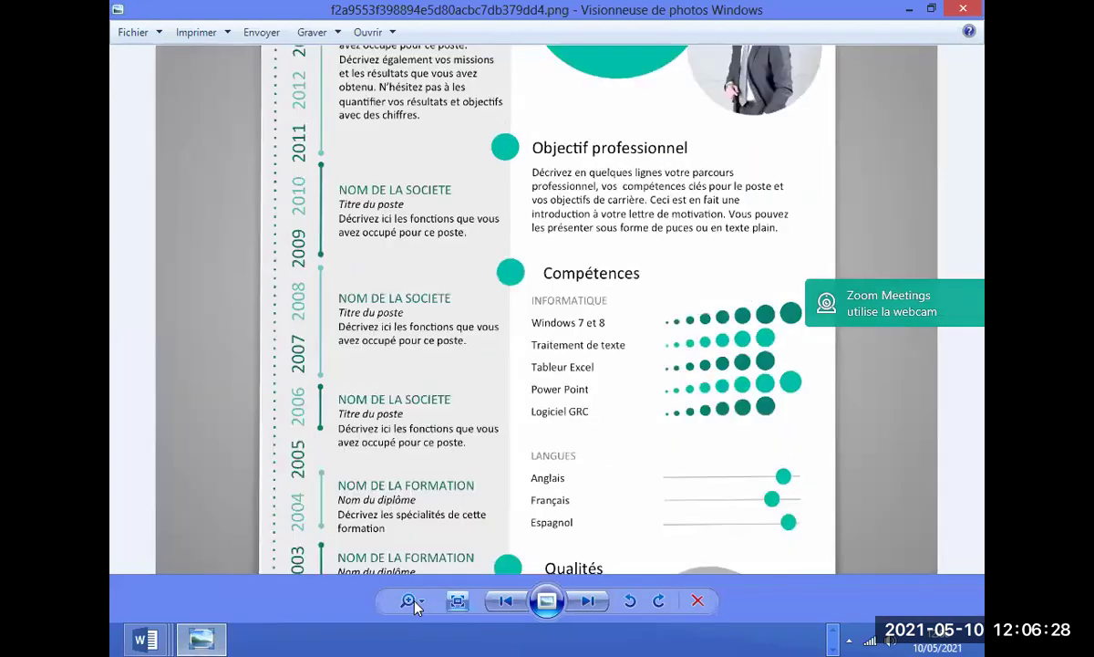
click(407, 598)
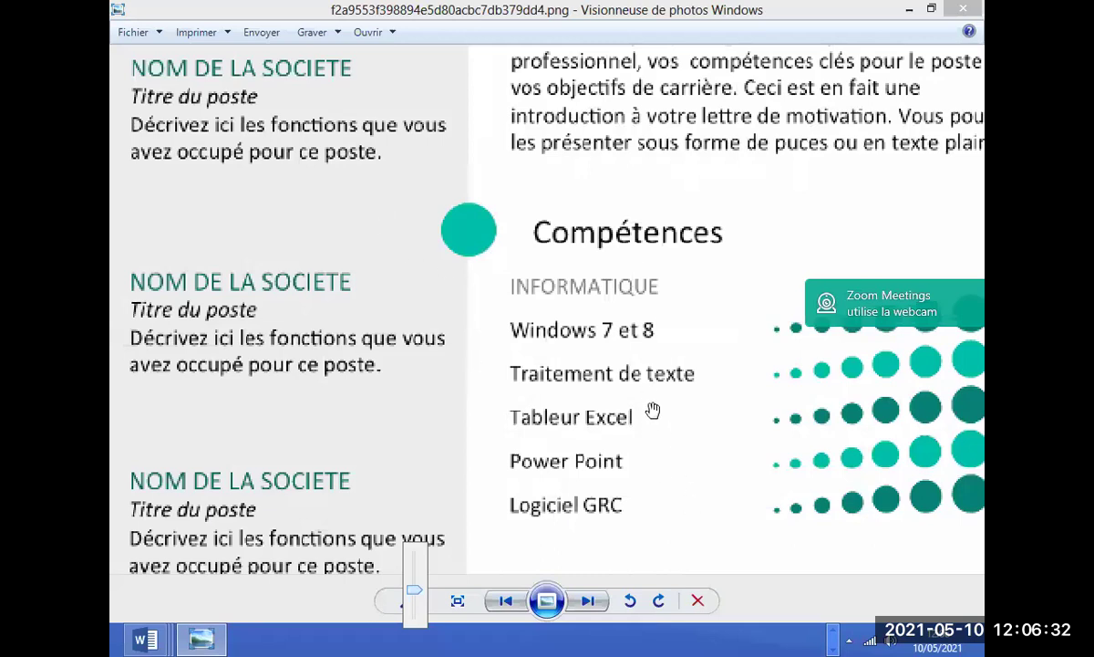
drag(653, 408, 691, 444)
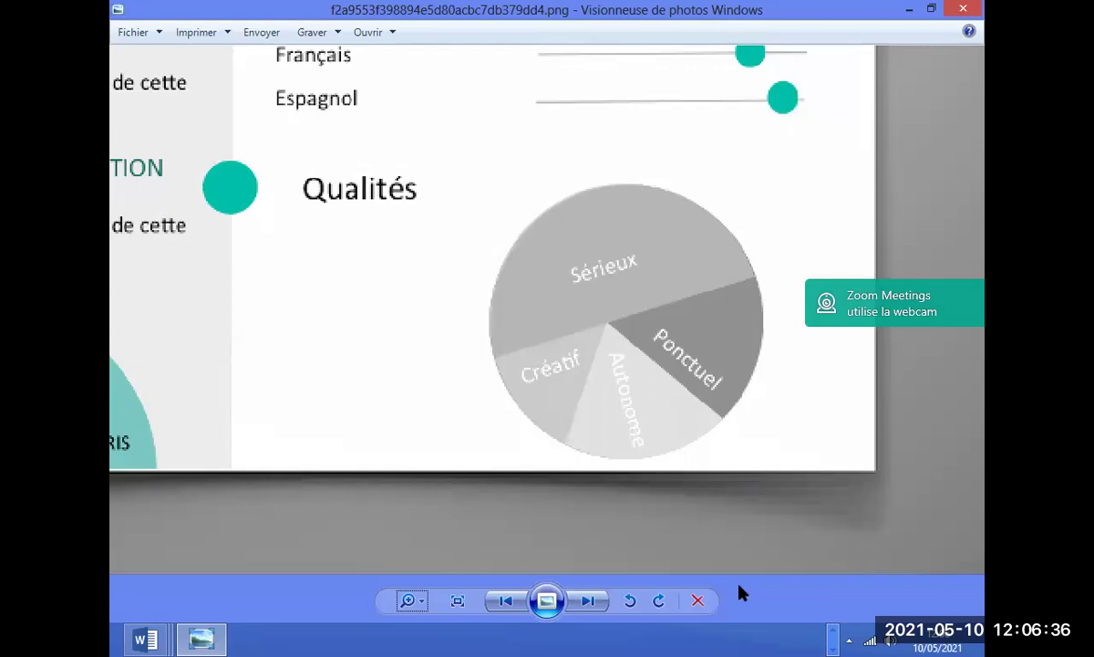
Rename the first two chart categories to SERIEUX and CREATIF in cells A2 and A3.
mouse_move(150, 638)
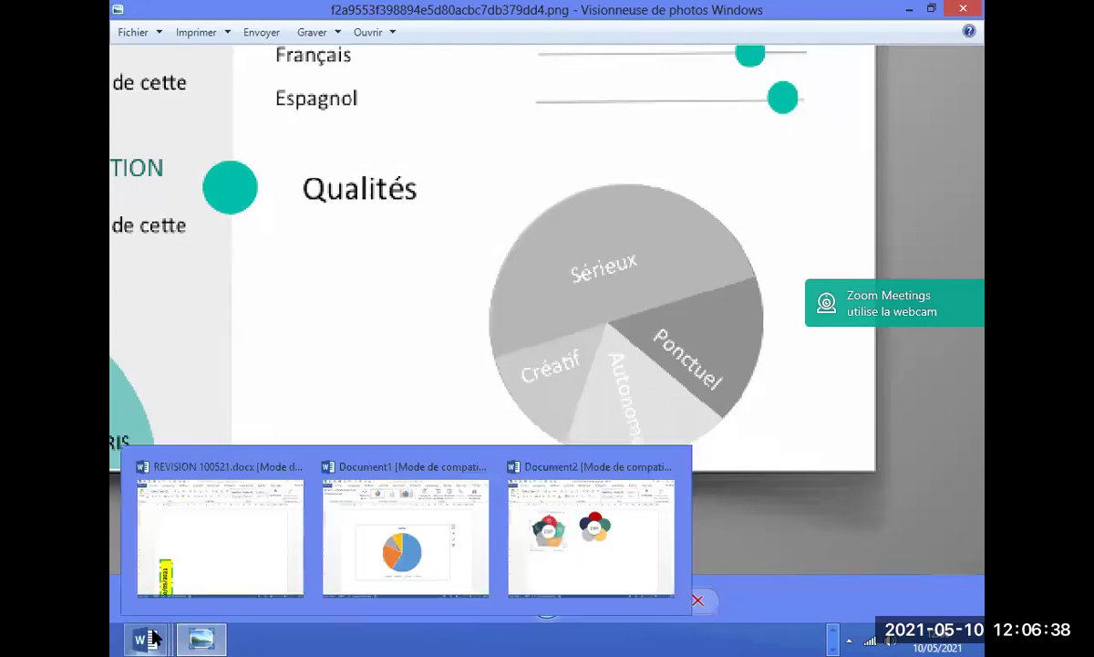
click(394, 540)
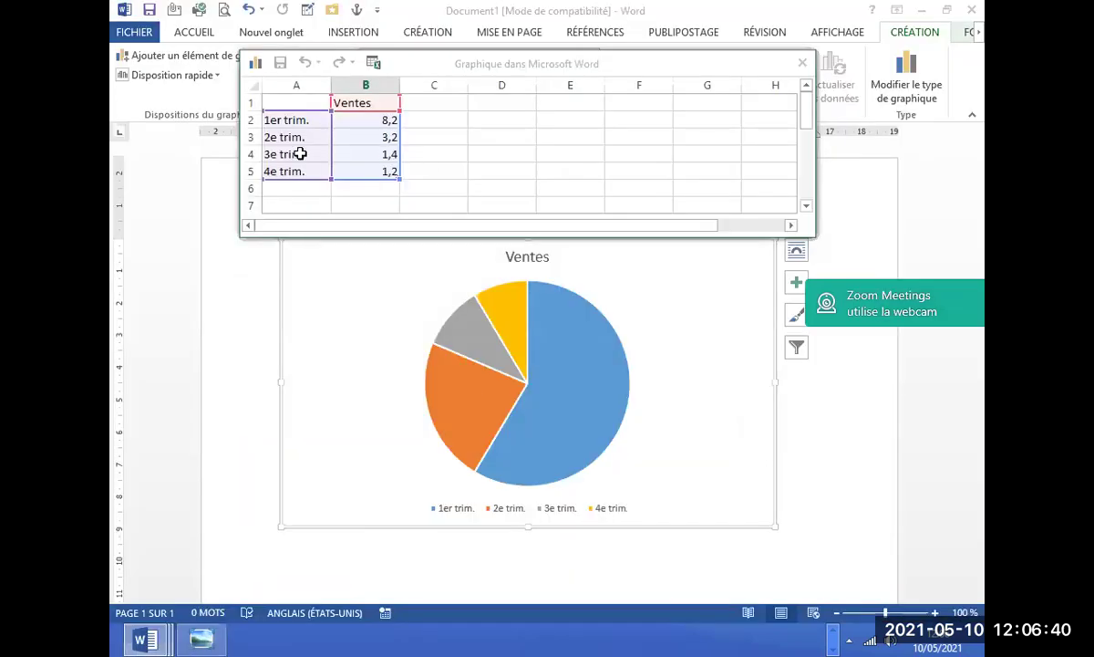
click(304, 119)
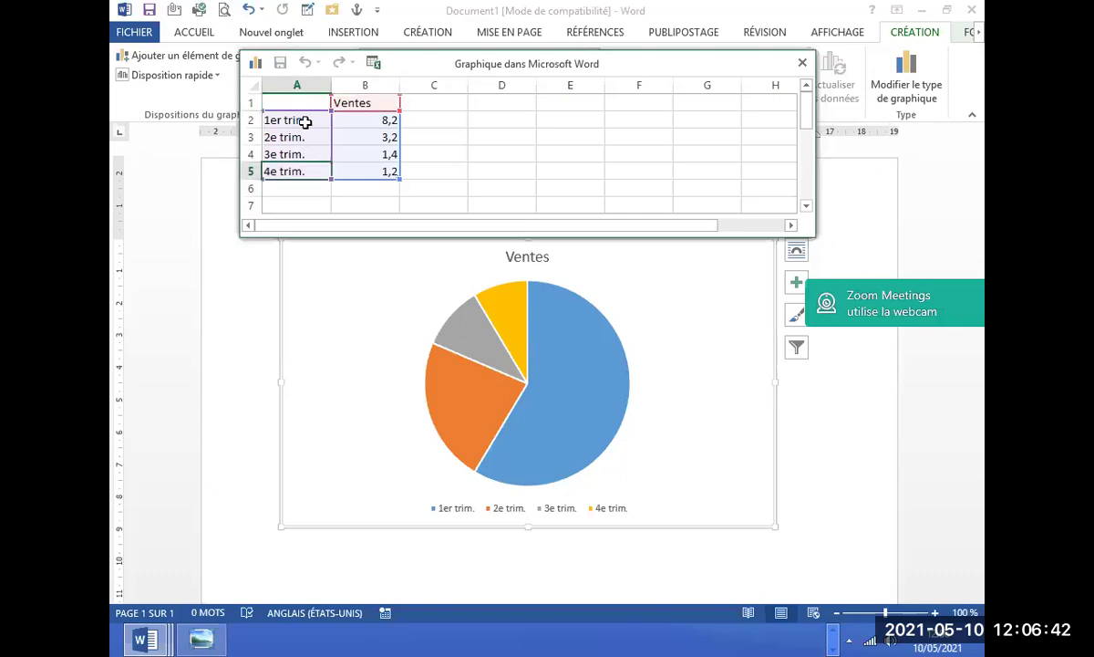
text(SERIEUX)
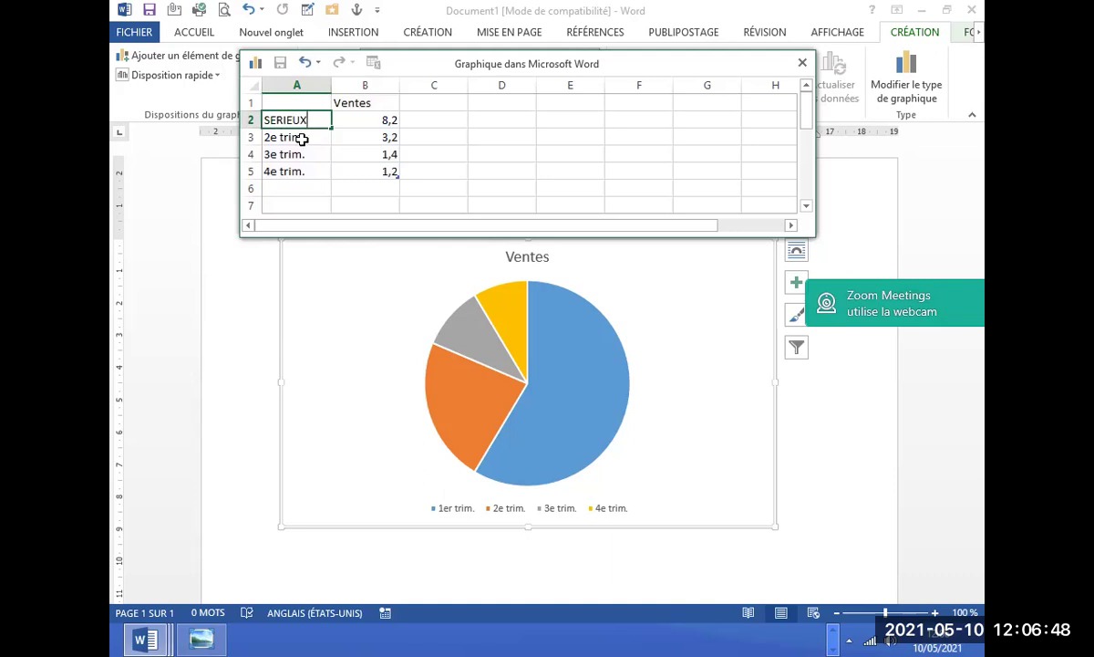
click(304, 140)
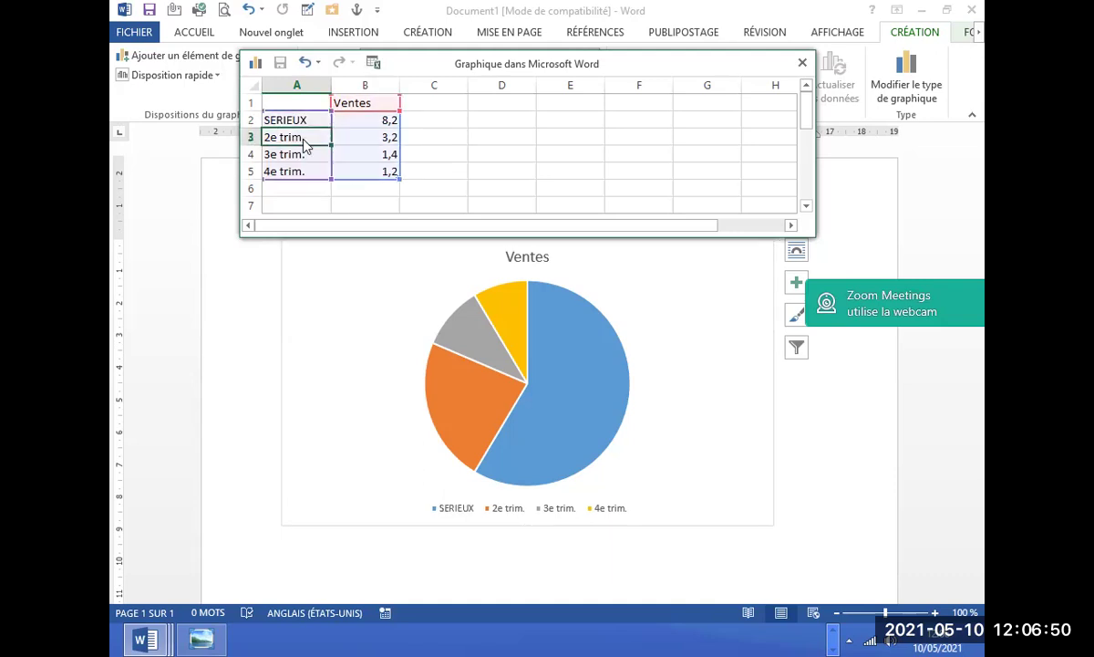
text(CREATIF)
click(305, 155)
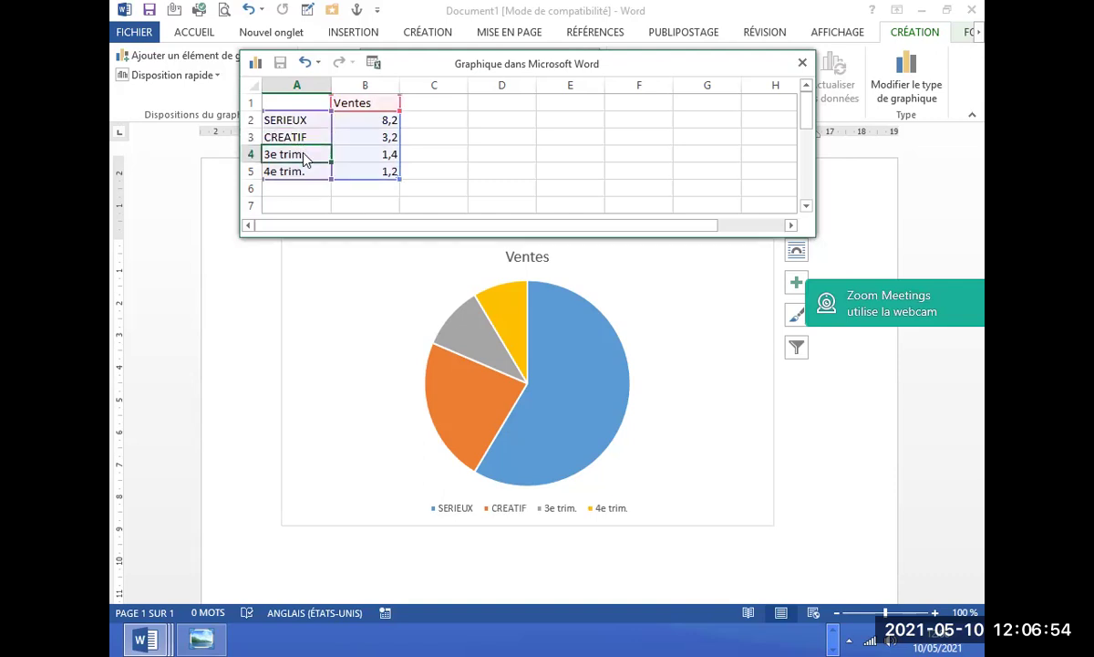
Rename cells A4 and A5 to PONCTUEL and AUTONOME, then select the chart.
text(PONTIE)
key(BackSpace)
text(UEL)
key(BackSpace)
key(BackSpace)
key(BackSpace)
key(BackSpace)
text(CTUEL)
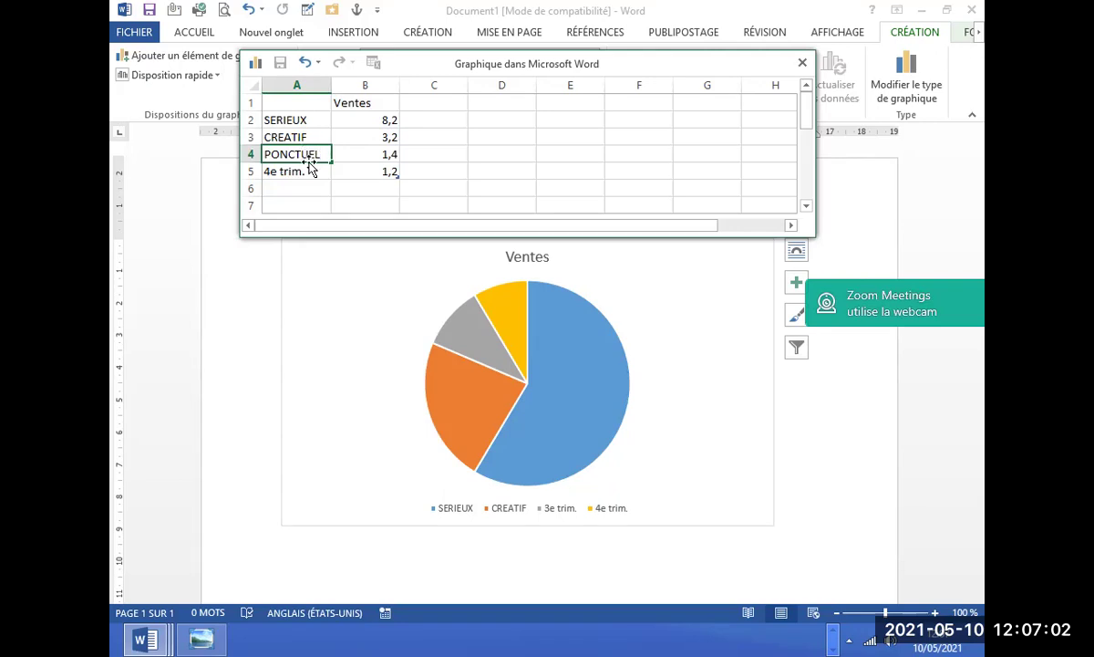
click(308, 179)
text(AUTONOME)
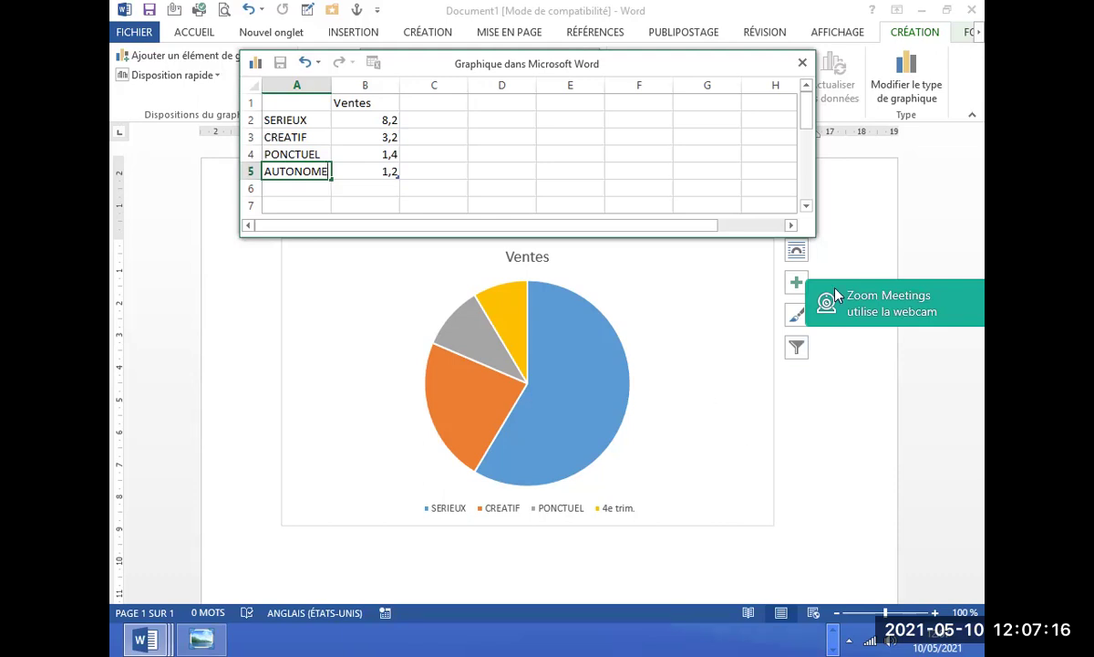
click(783, 390)
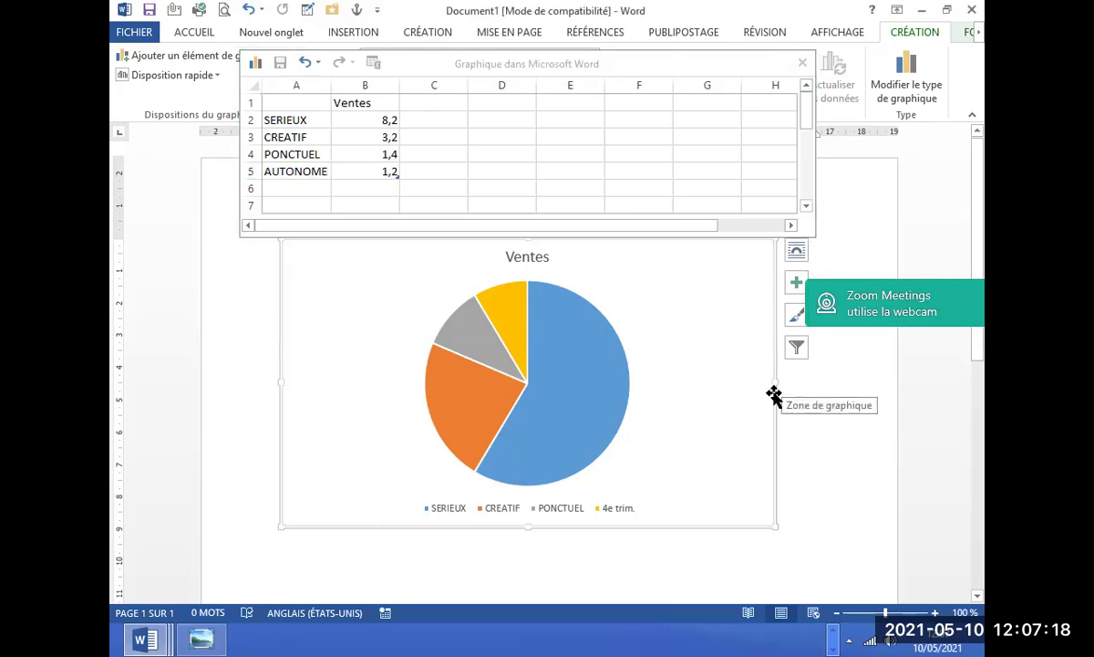
Apply Carré text wrapping to the chart and move it slightly lower on the page.
right_click(775, 435)
mouse_move(818, 401)
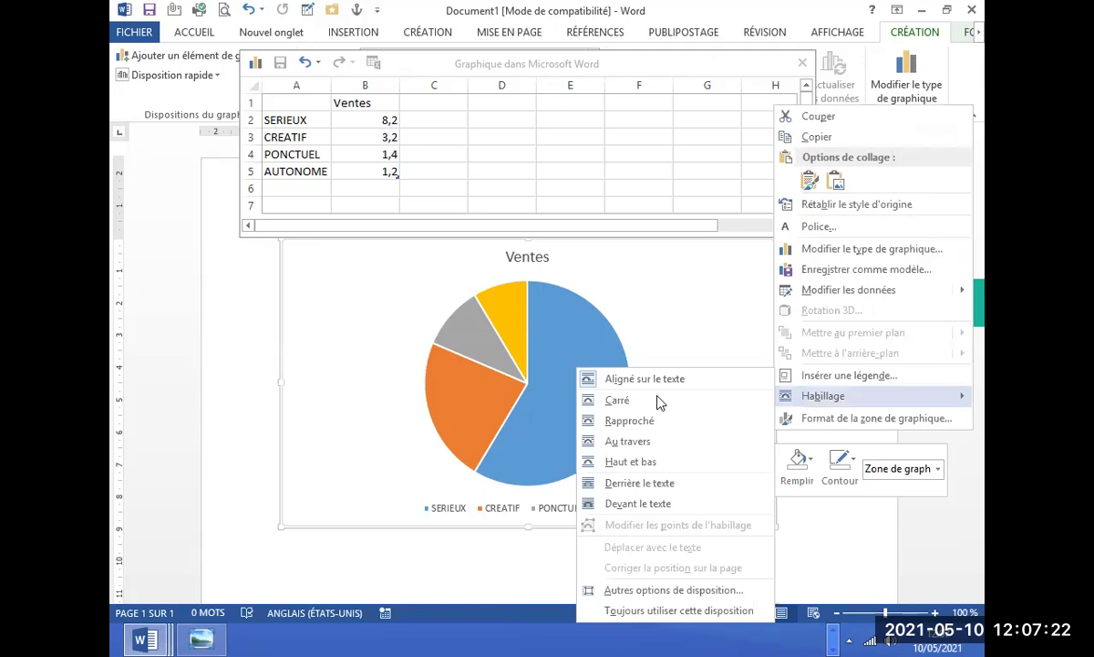
click(626, 402)
drag(773, 419, 783, 458)
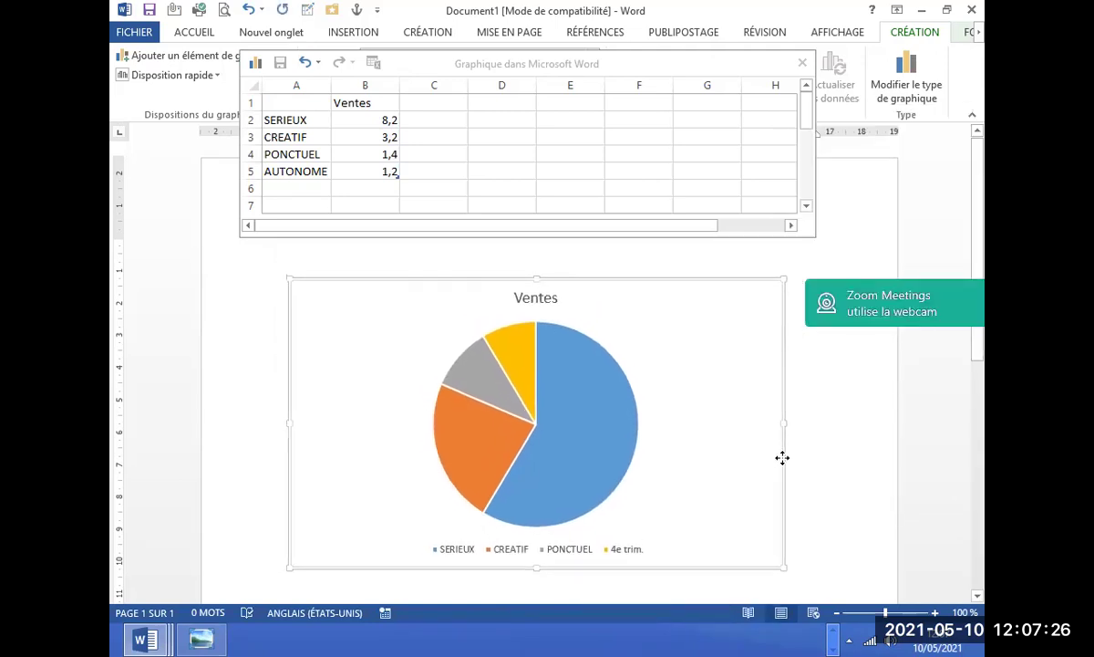
drag(781, 458, 782, 454)
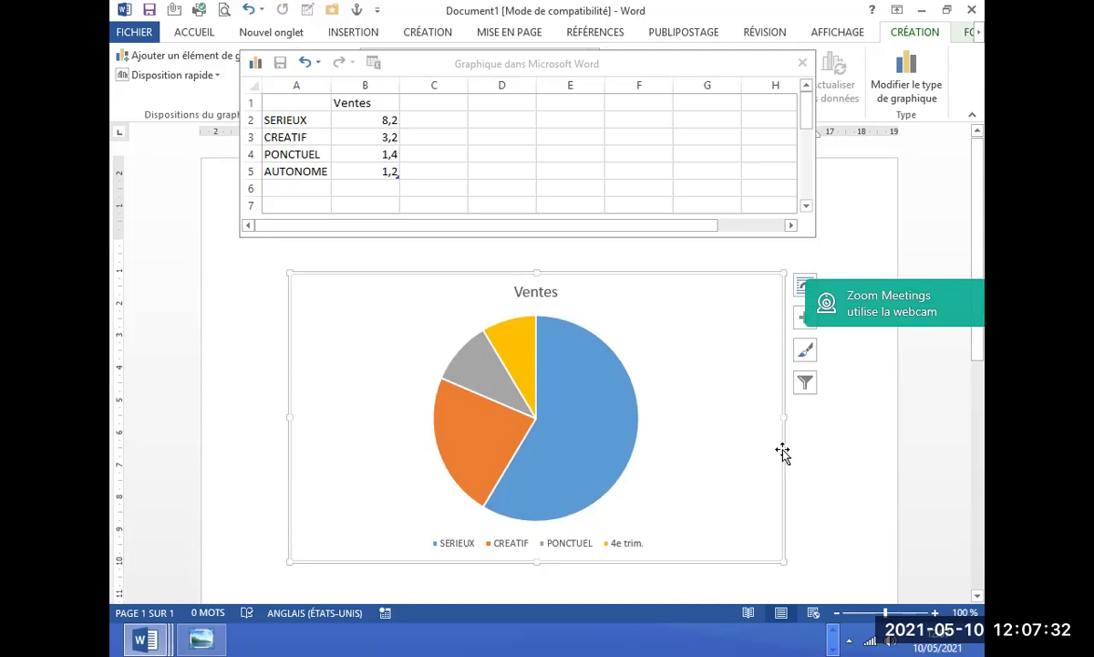
mouse_move(596, 434)
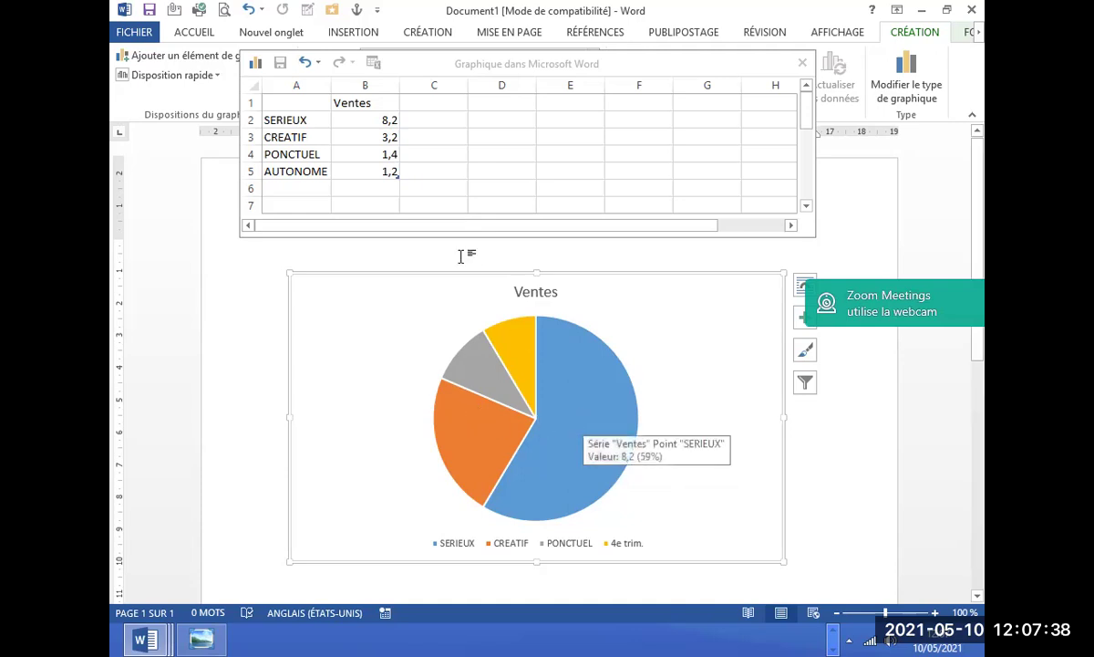
Set AUTONOME to 20 in B5 and CREATIF to 10 in B3.
click(370, 171)
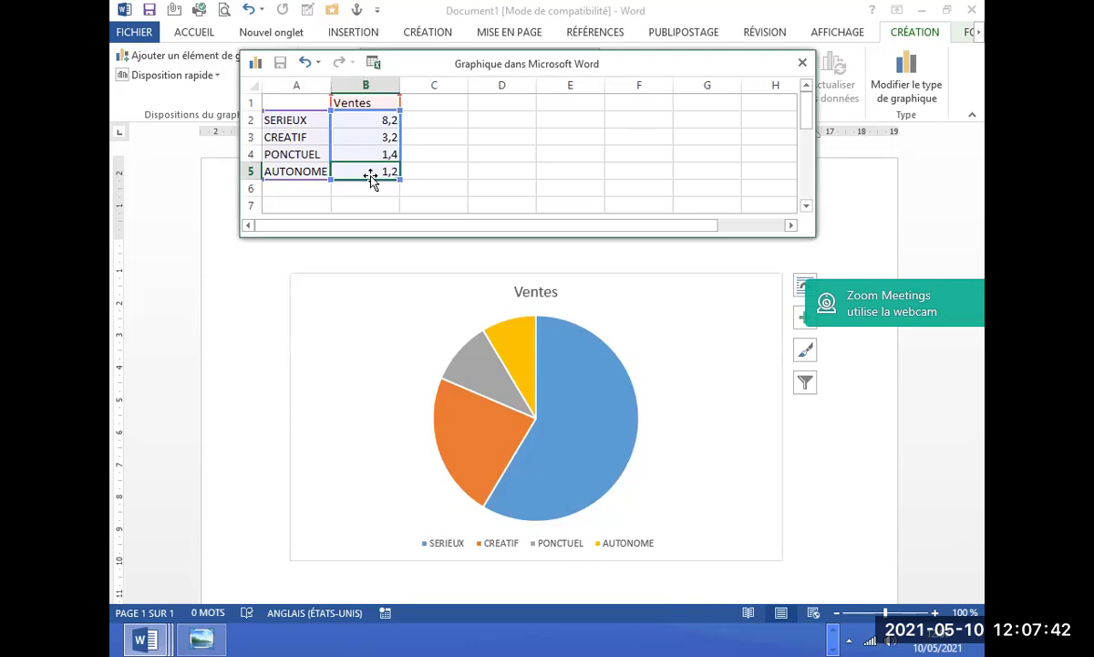
text(20)
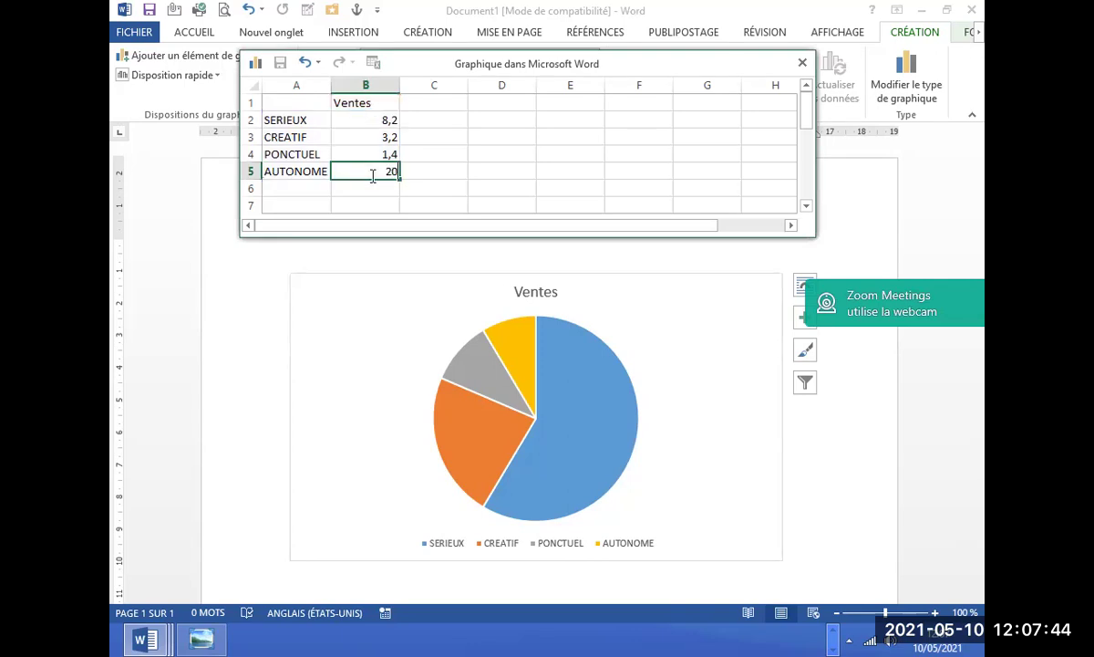
key(Return)
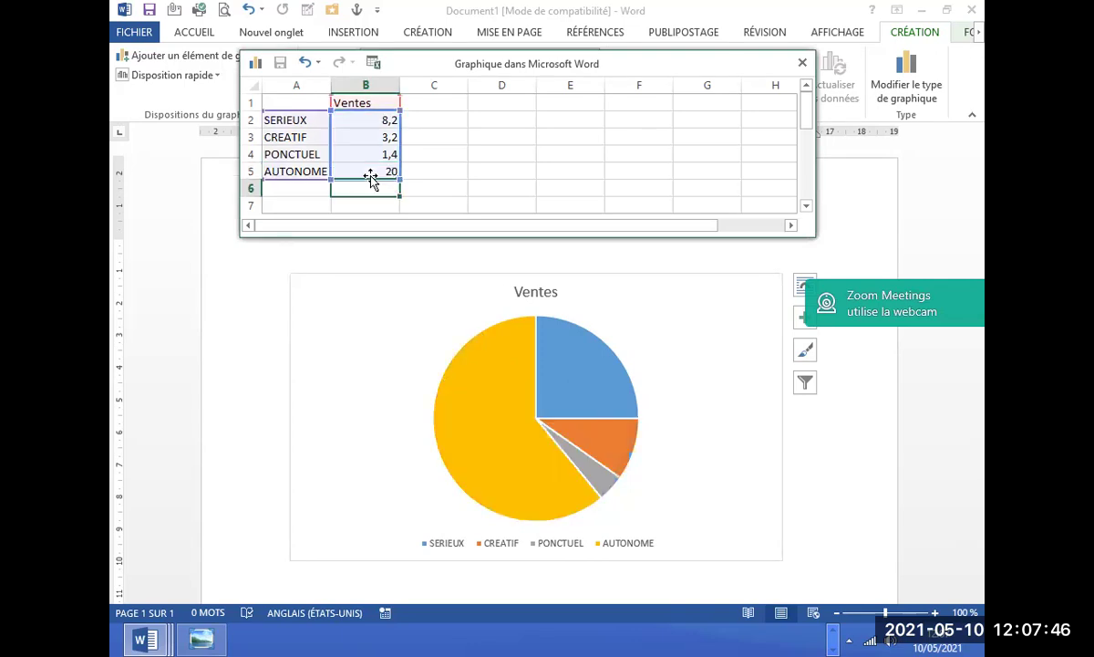
click(504, 153)
click(387, 137)
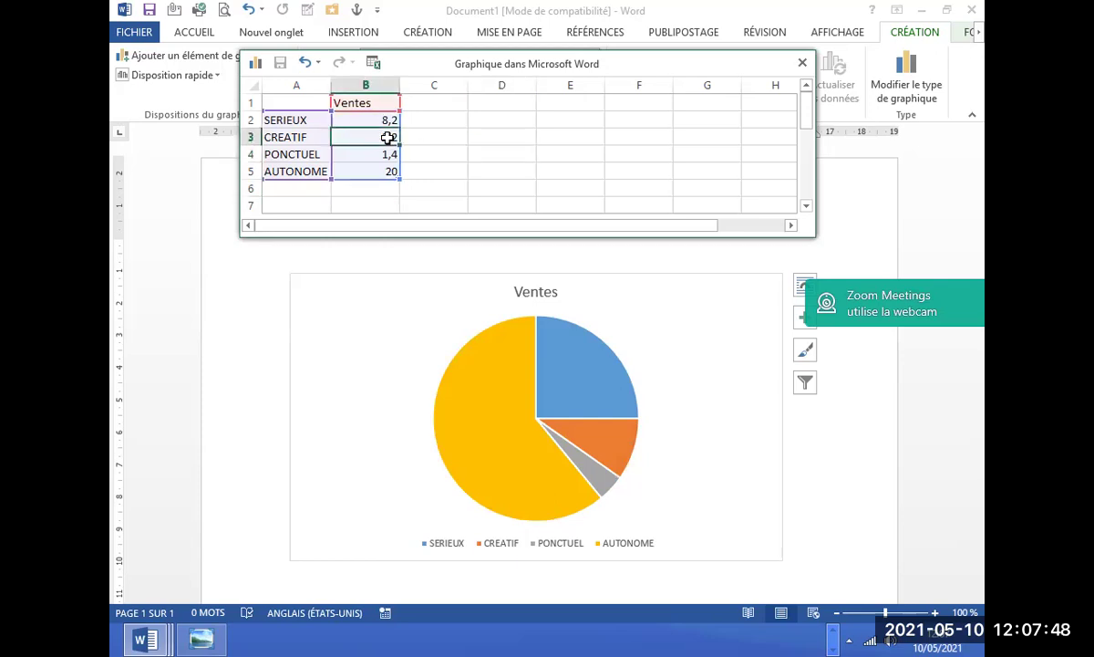
double_click(388, 137)
key(BackSpace)
text(0)
key(Return)
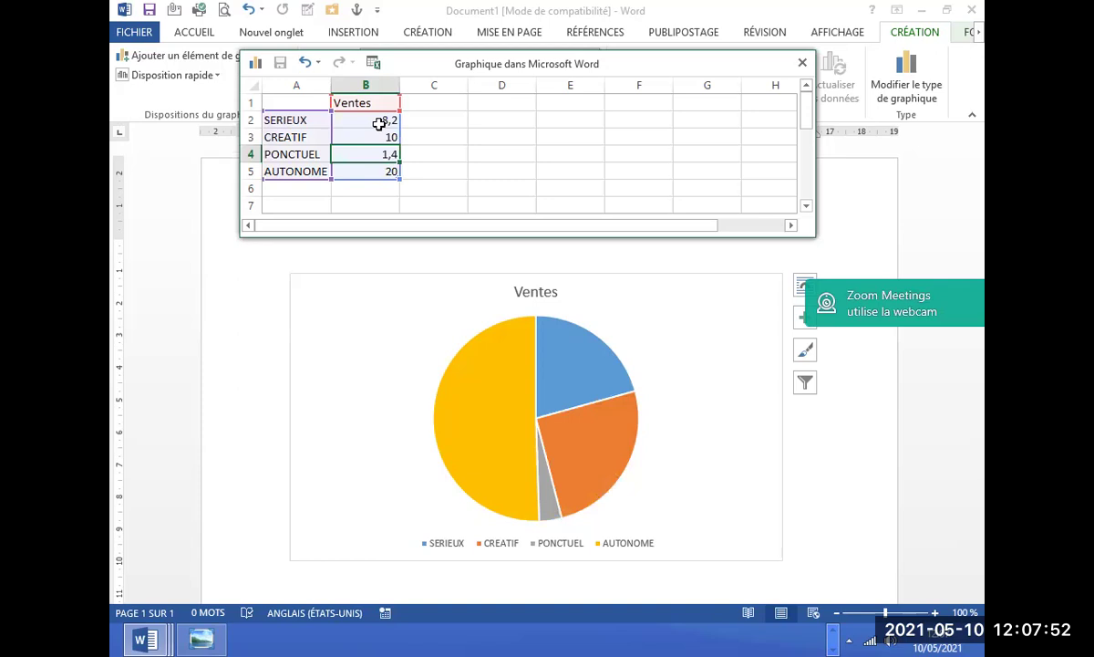
Set SERIEUX to 5 in B2 and shift the chart a little to the left.
click(377, 125)
text(5)
key(Return)
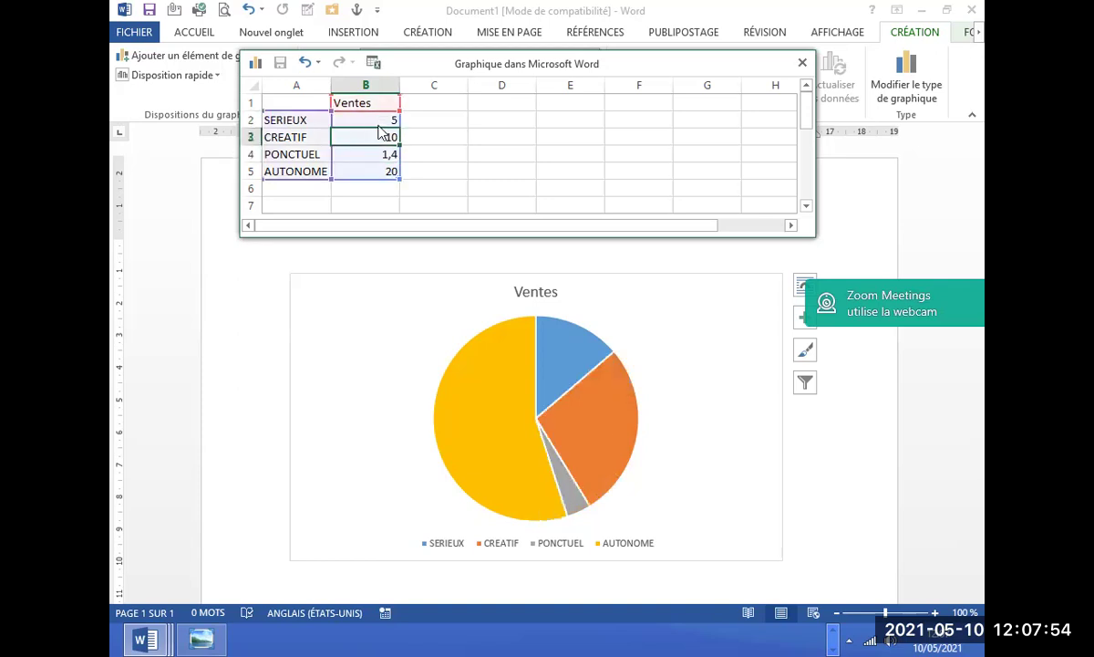
click(481, 156)
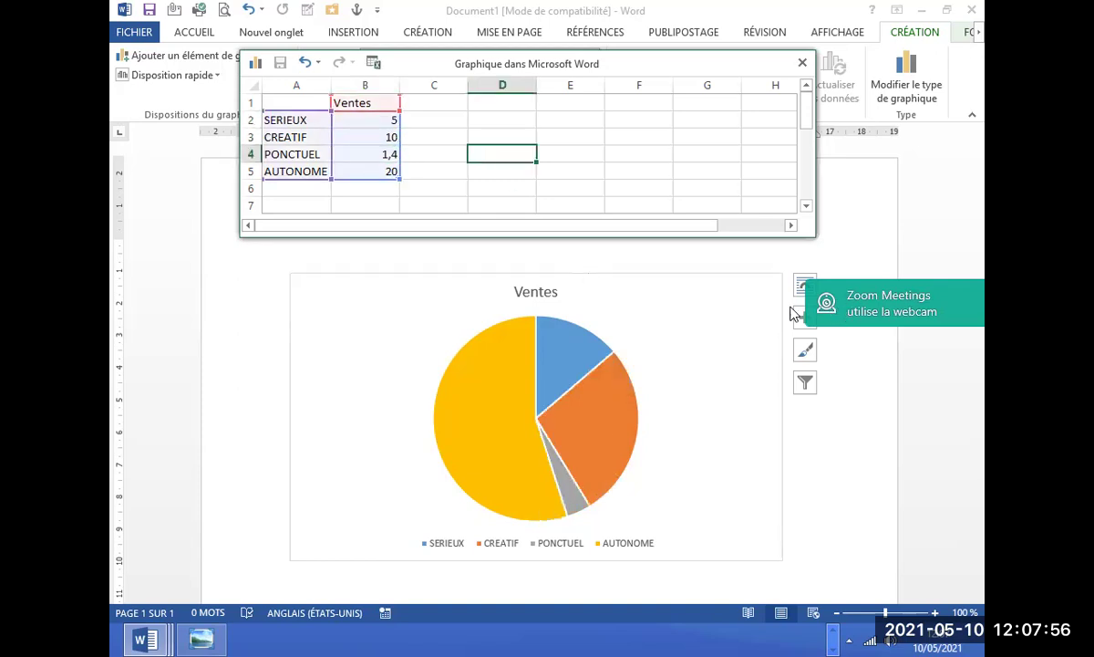
click(757, 276)
drag(756, 276, 698, 336)
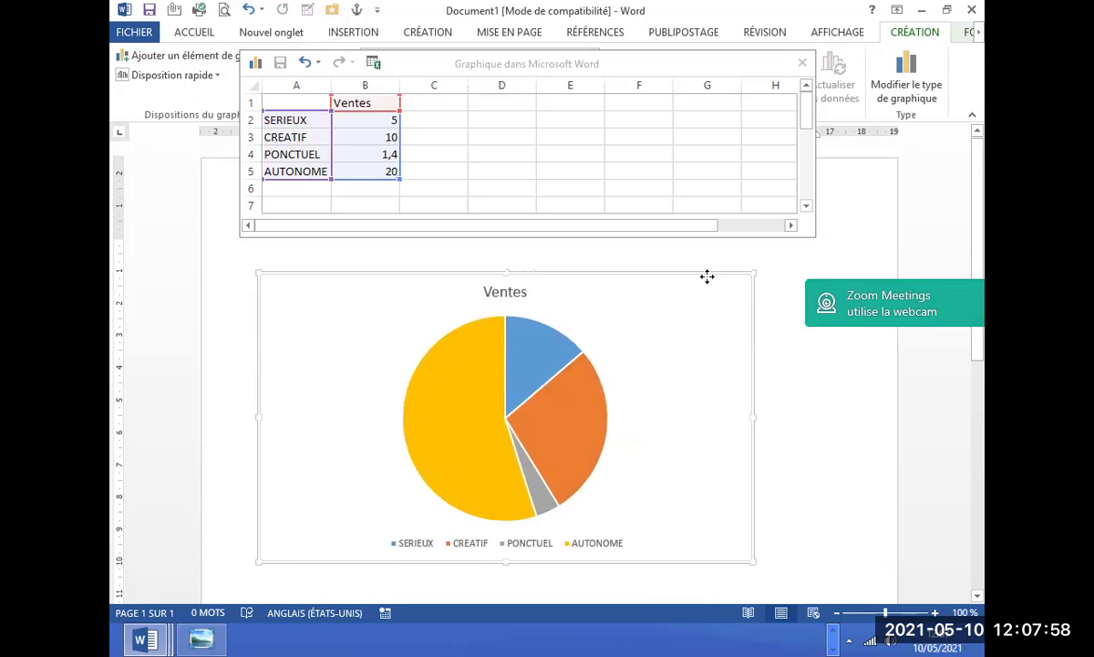
Remove the chart legend from Chart Elements after briefly trying the Gauche position.
click(699, 337)
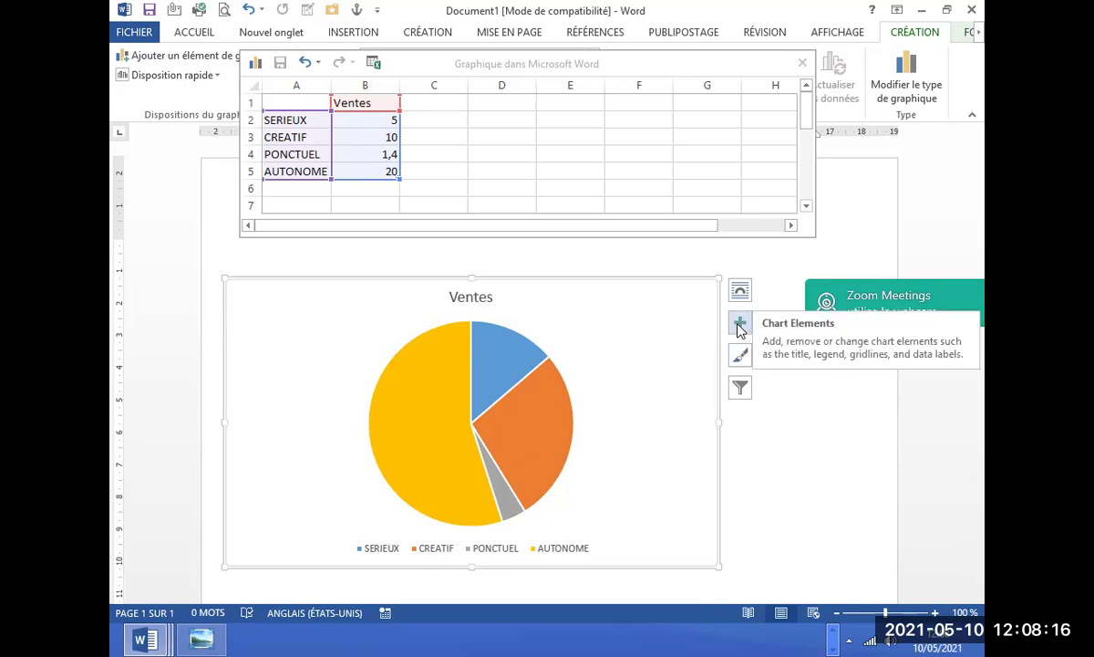
click(739, 324)
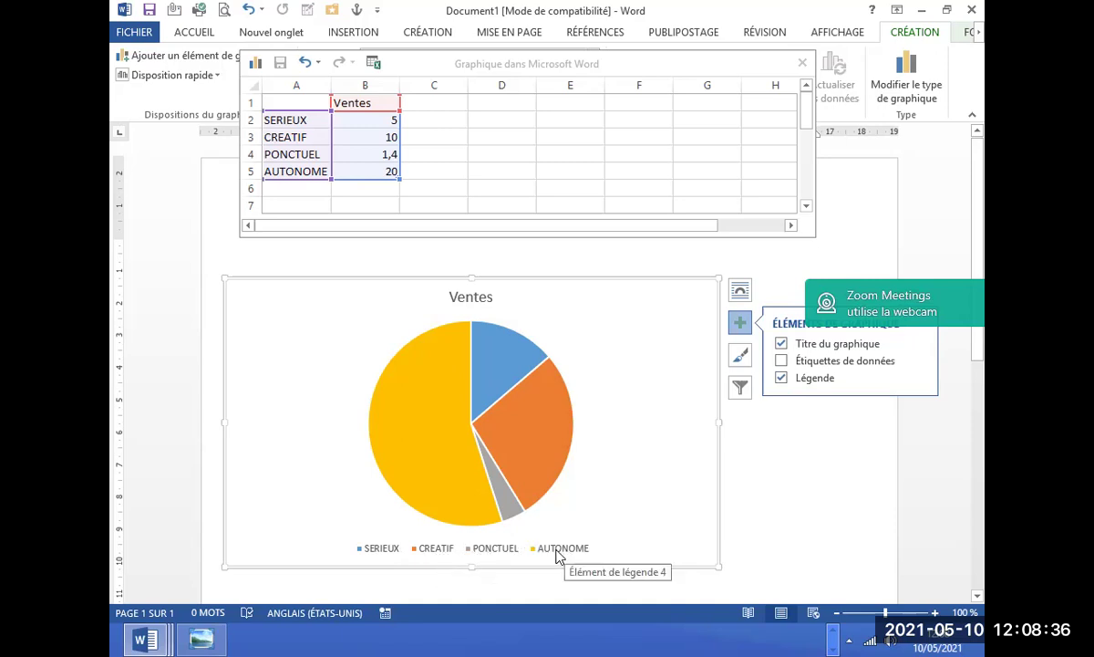
mouse_move(429, 430)
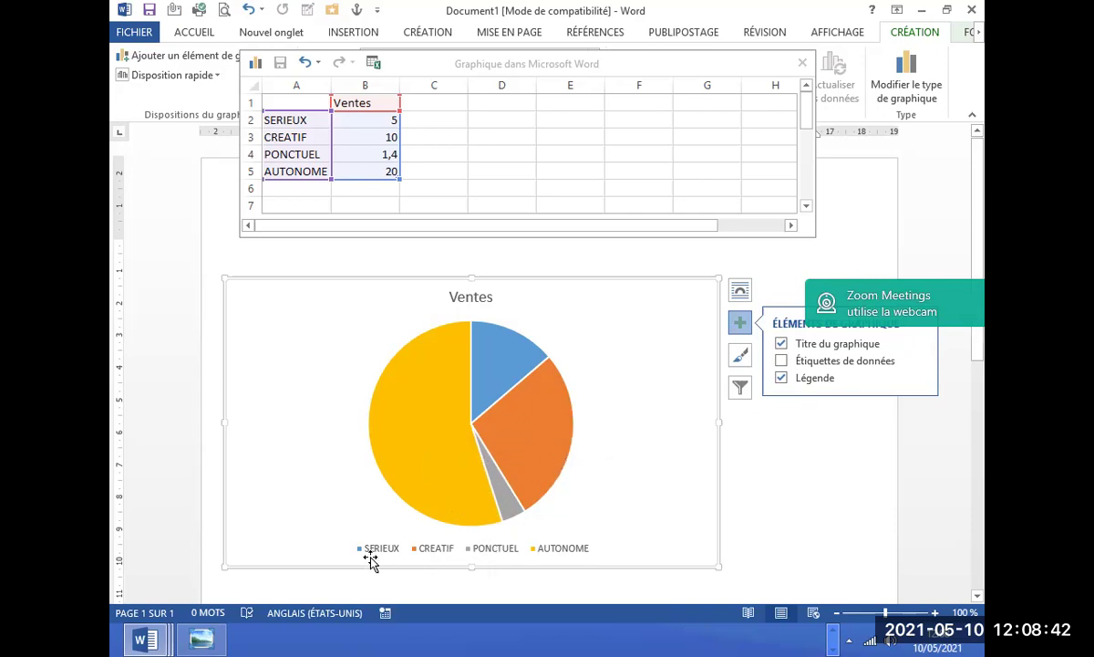
click(781, 377)
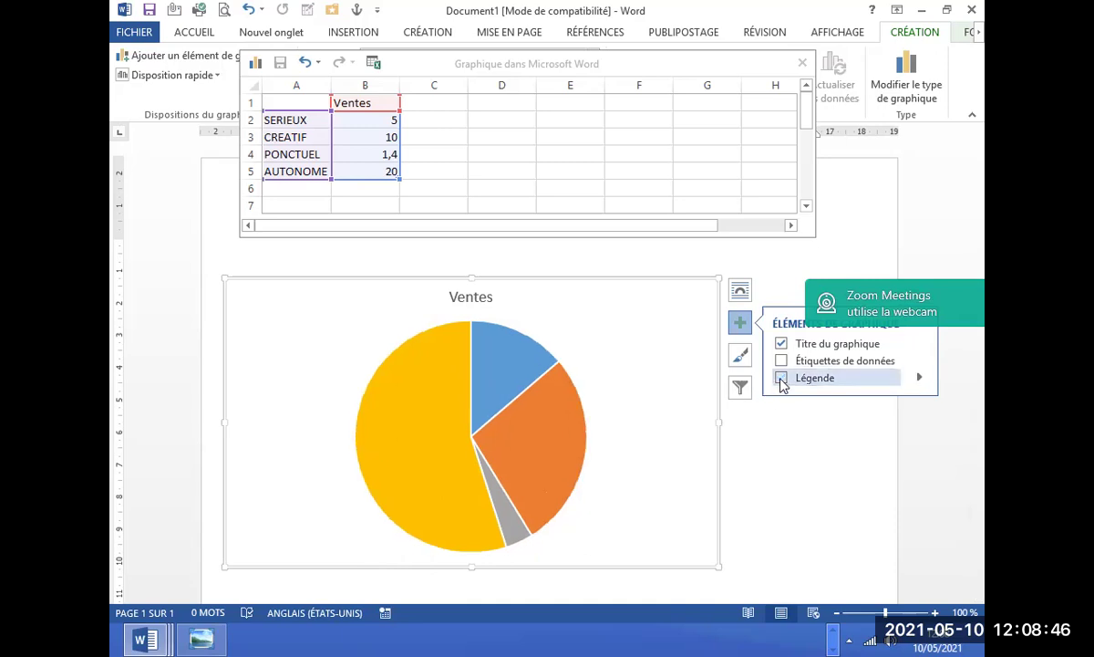
click(781, 378)
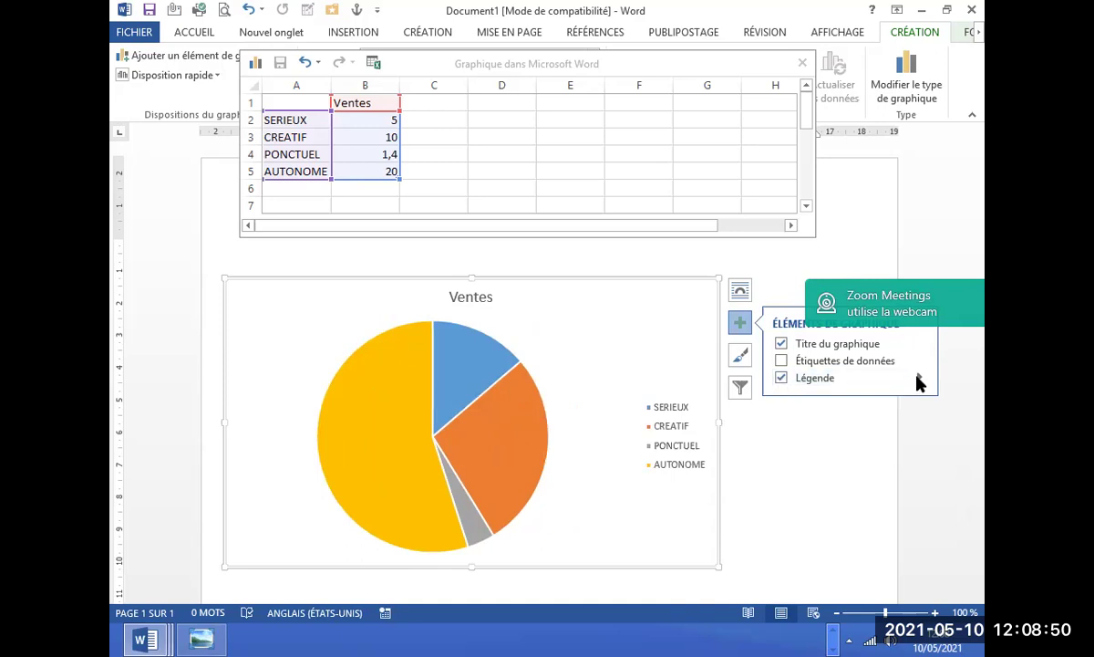
mouse_move(919, 379)
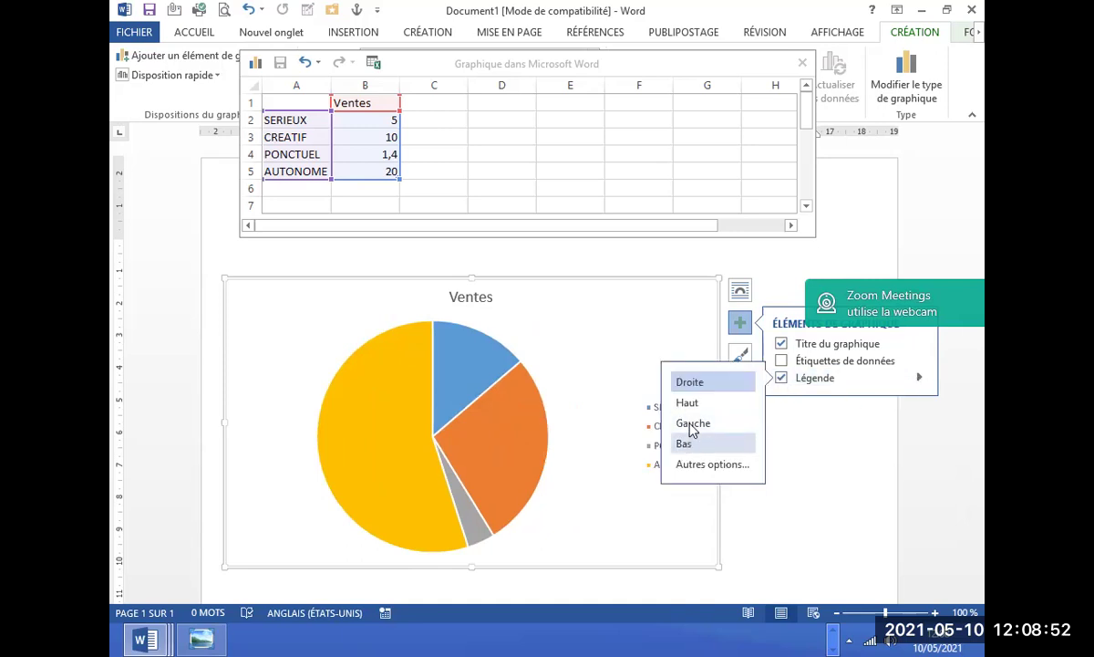
key(Up)
key(Return)
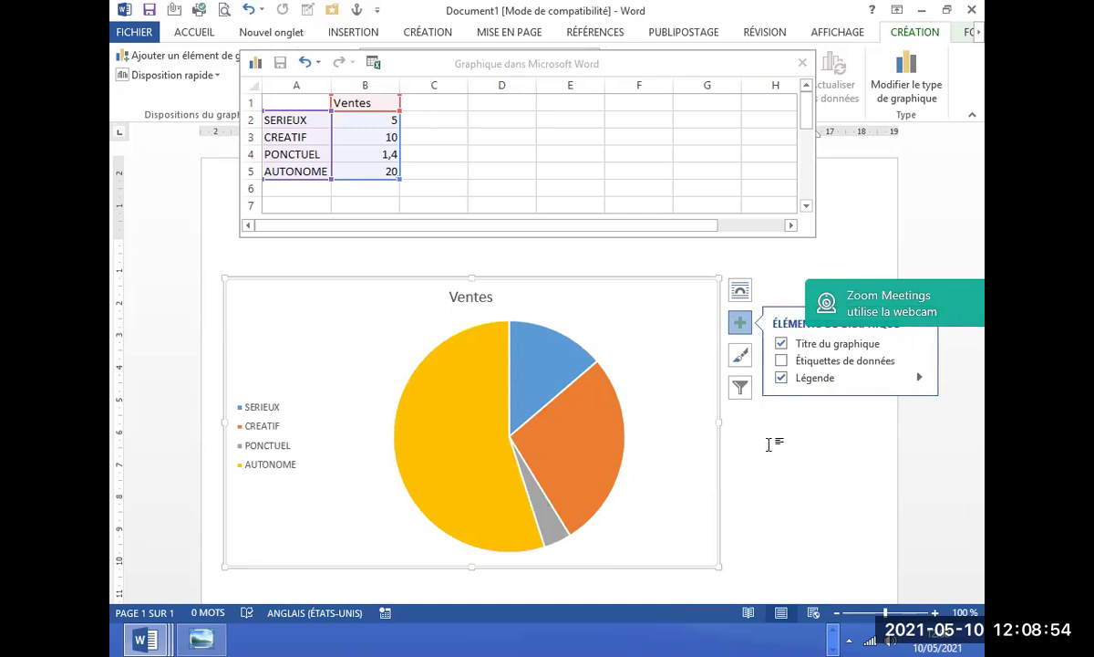
click(782, 378)
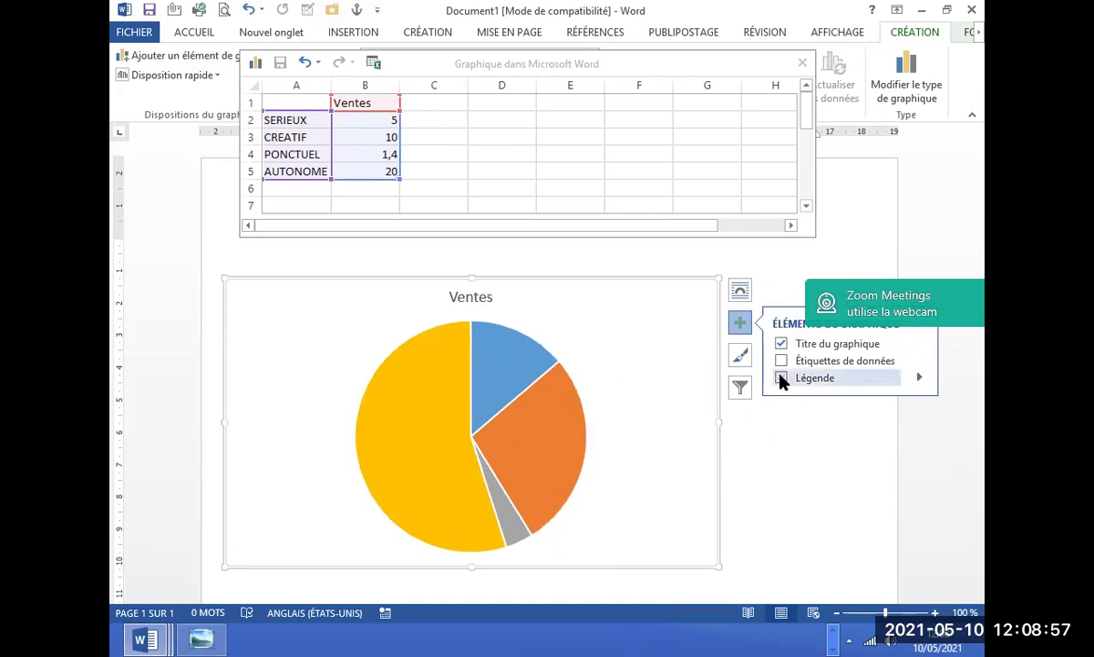
Compare with the reference Qualités chart and uncheck Titre du graphique to drop the Ventes title.
click(207, 637)
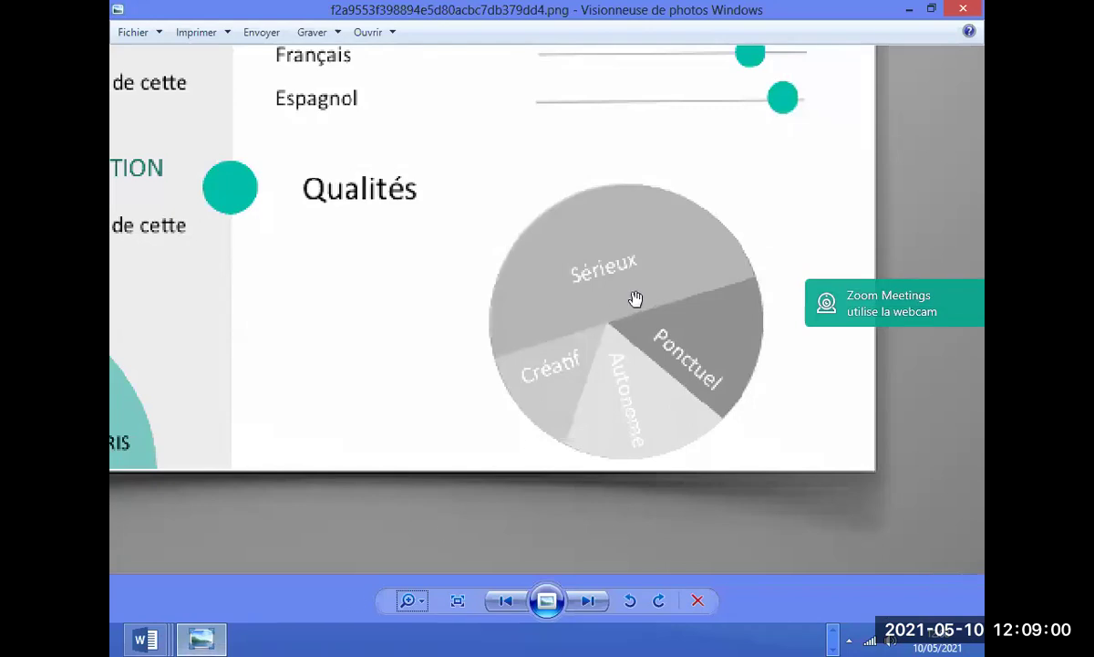
key(alt+Tab)
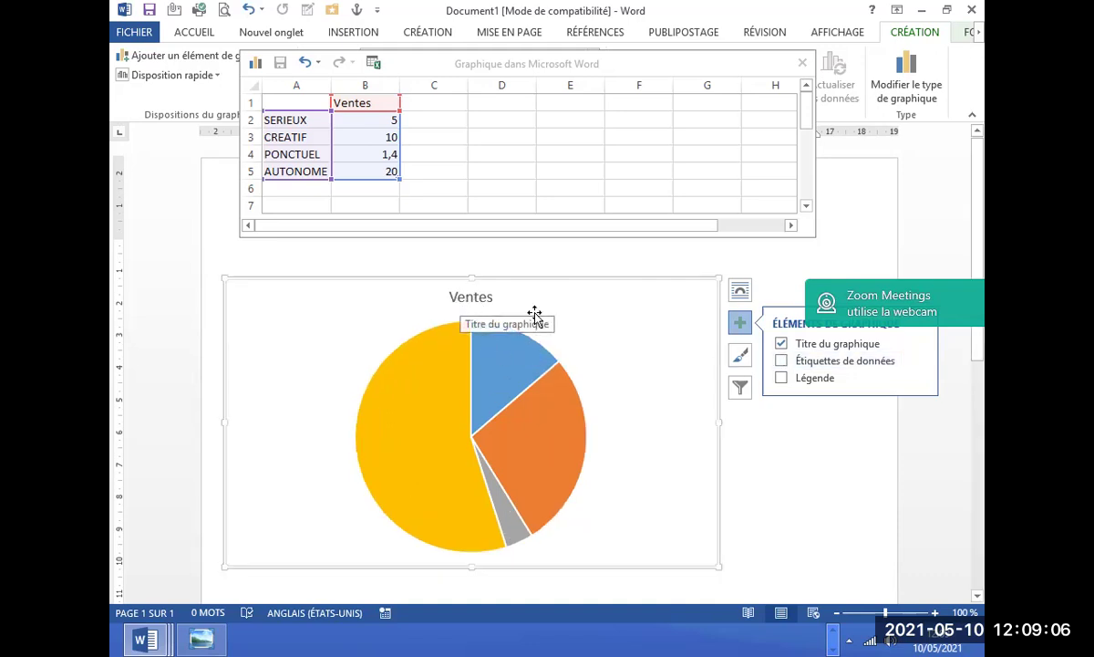
click(781, 344)
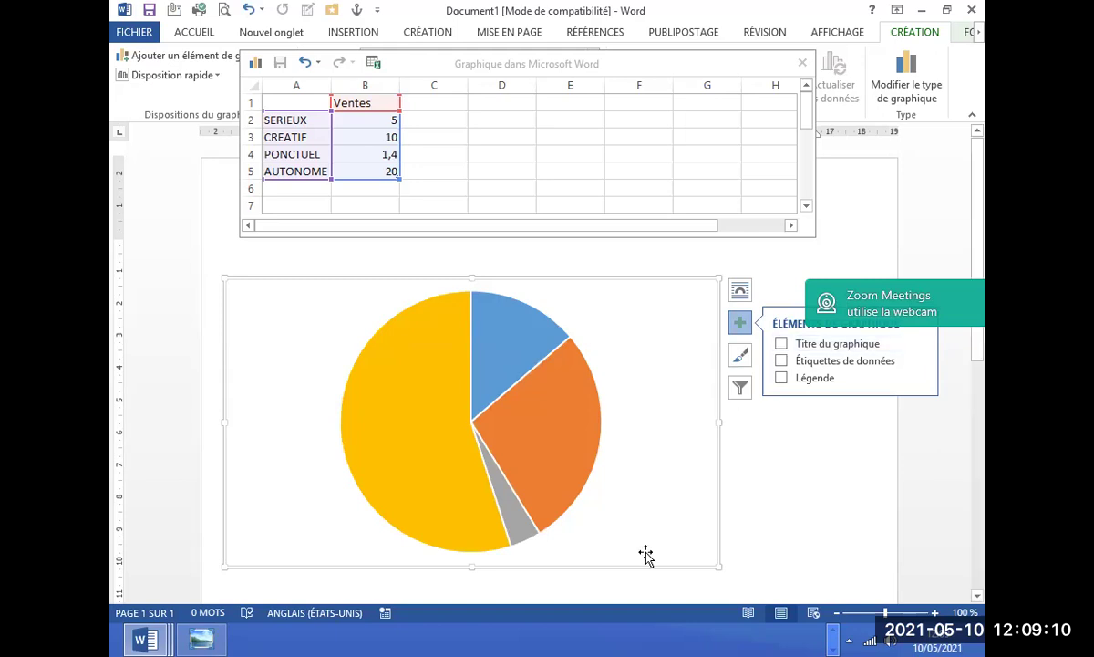
click(204, 638)
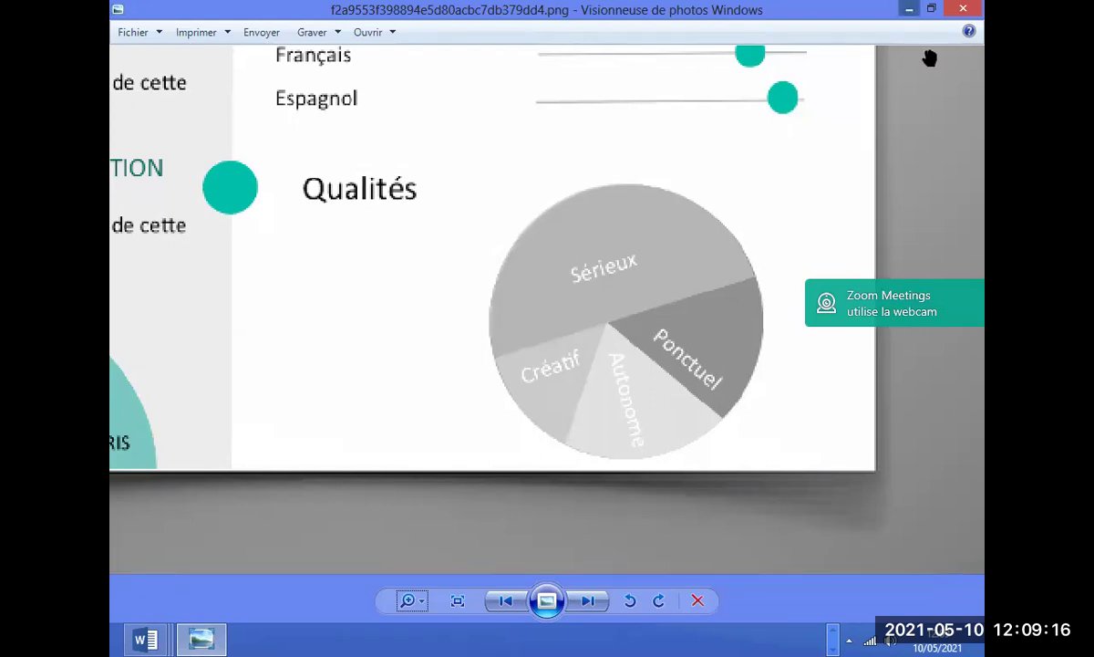
click(909, 8)
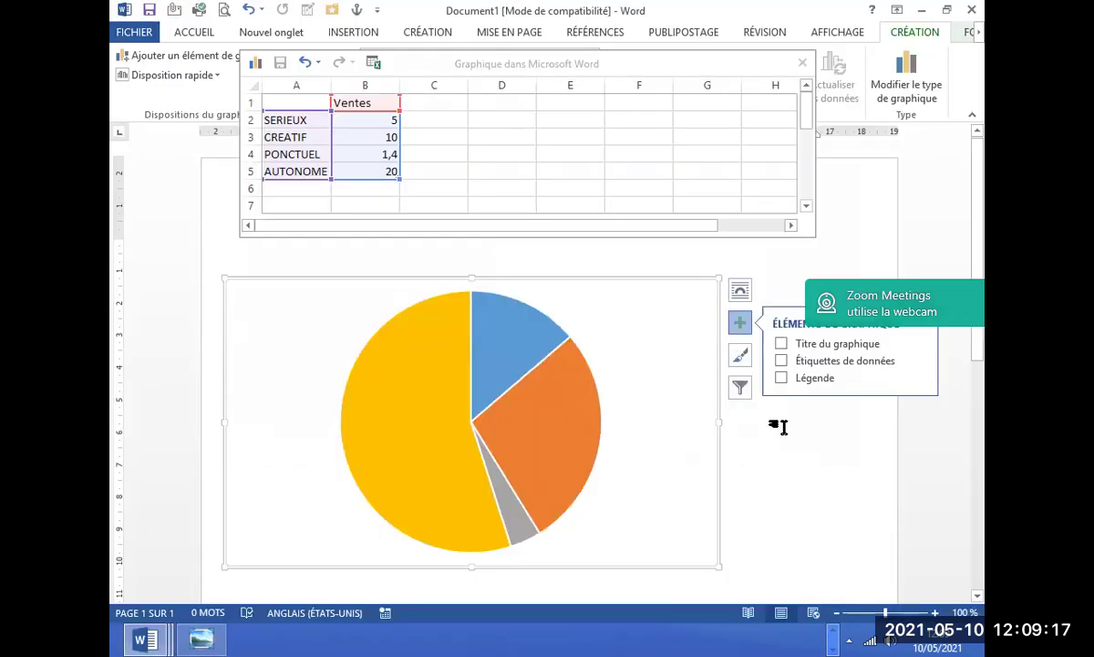
Add data labels set to Centrer on the slices and drag the right handle left to narrow the chart.
click(780, 361)
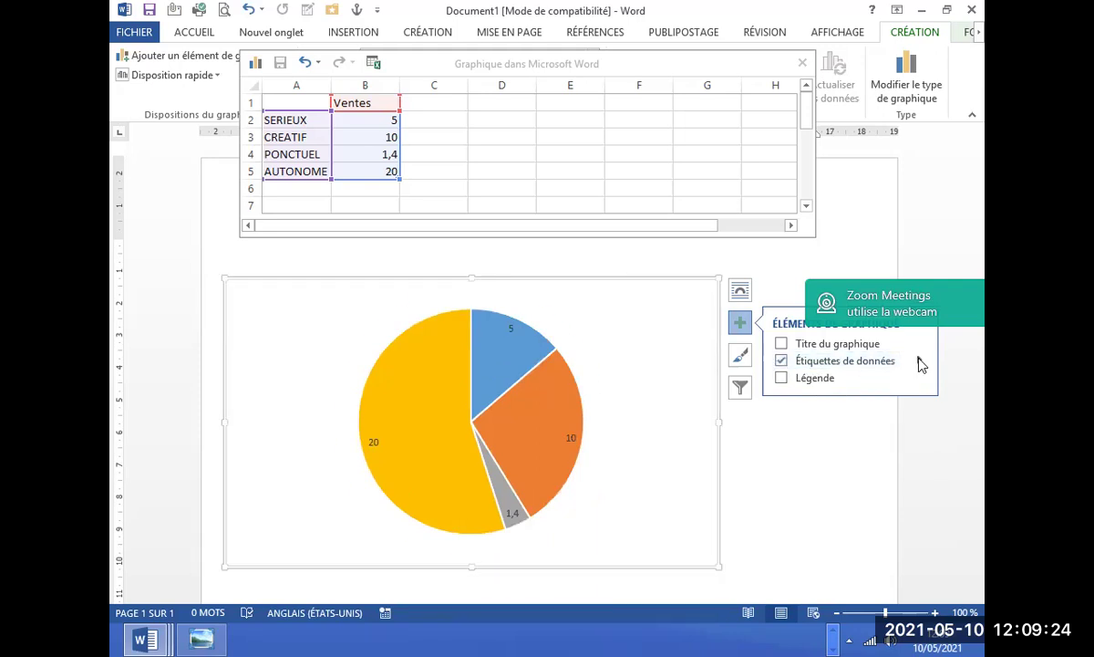
click(920, 361)
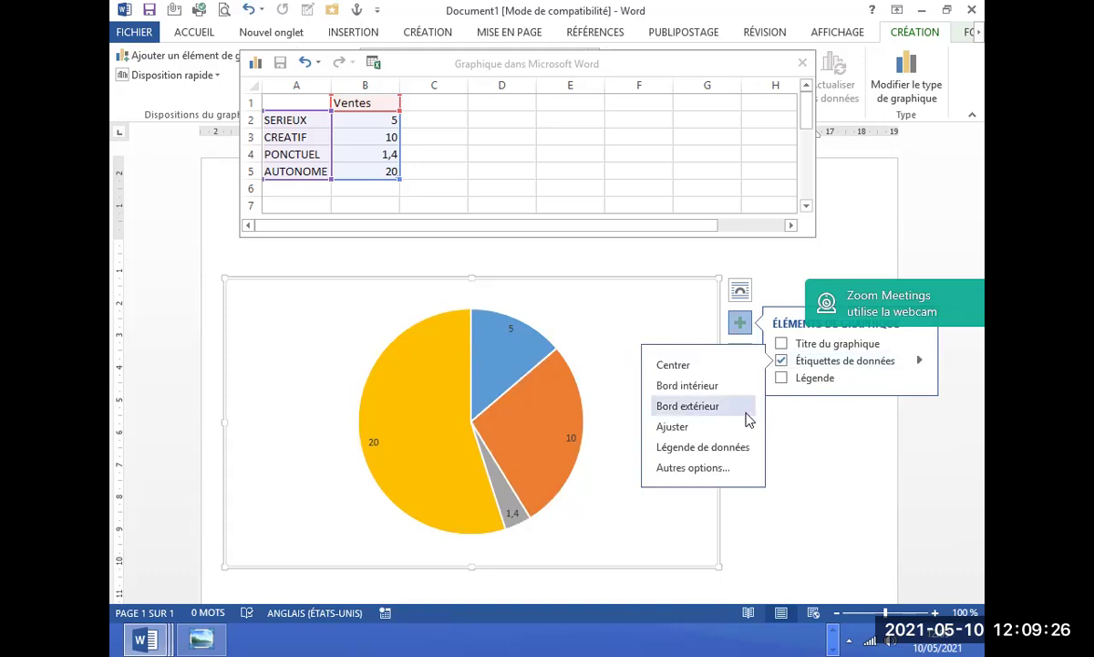
click(677, 365)
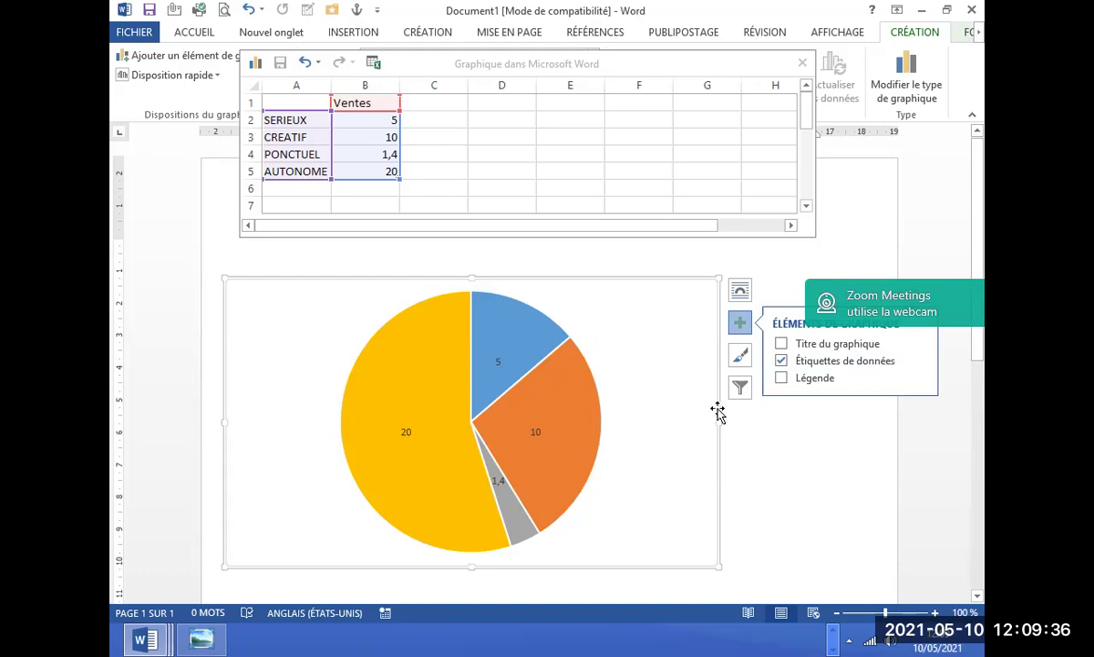
drag(718, 424, 620, 420)
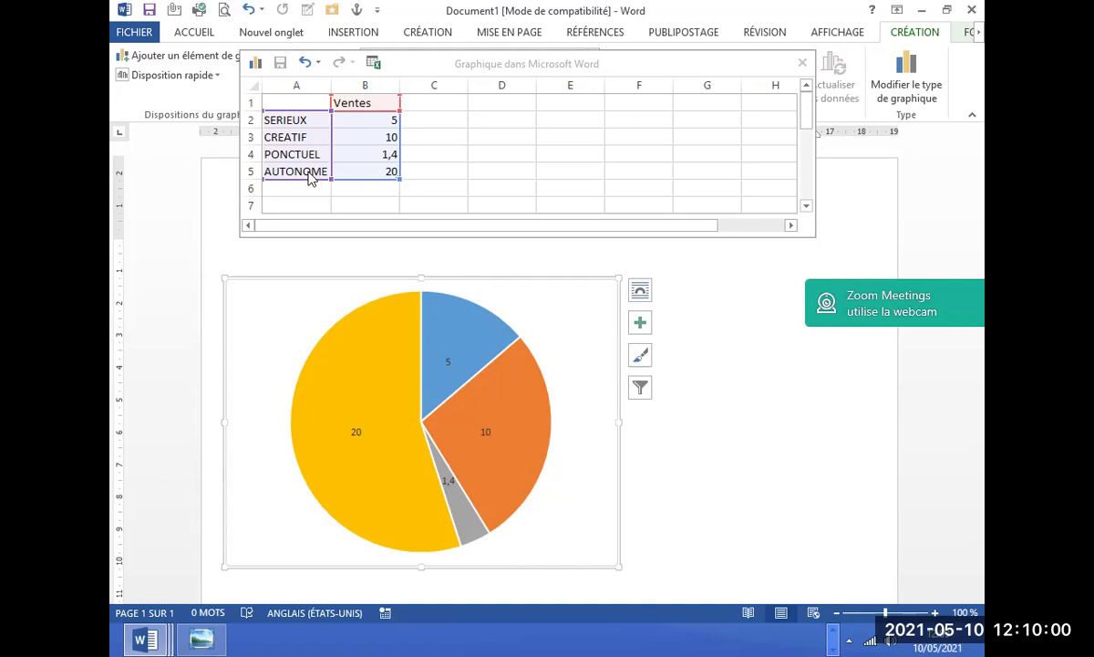
Change AUTONOME to 15 in B5 and PONCTUEL to 10 in B4.
click(365, 171)
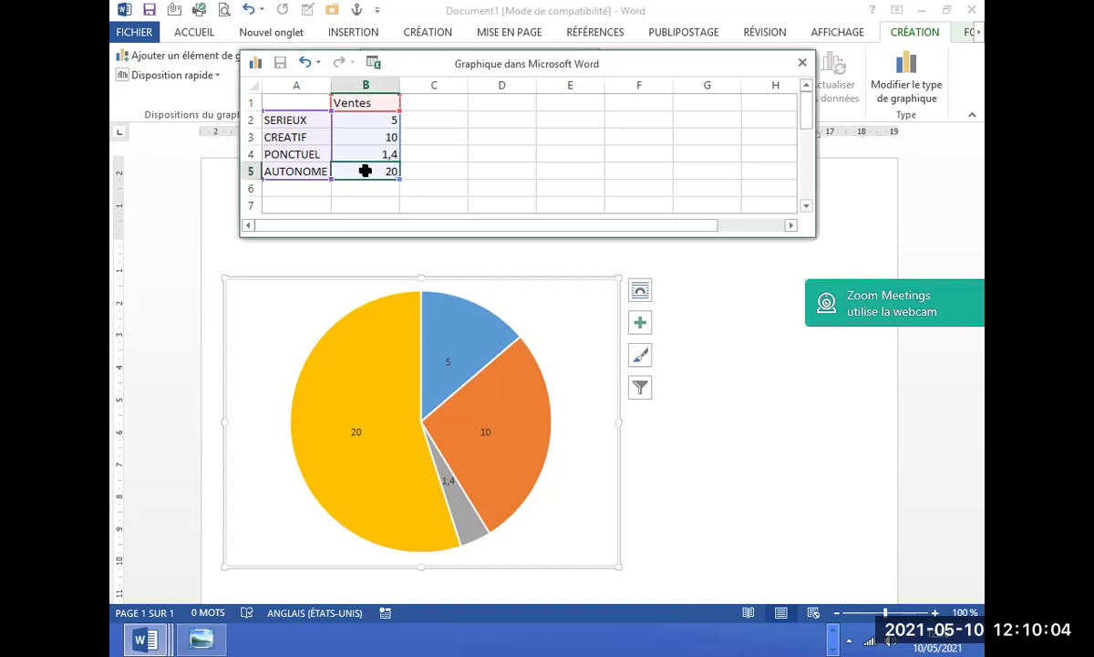
text(15)
key(Return)
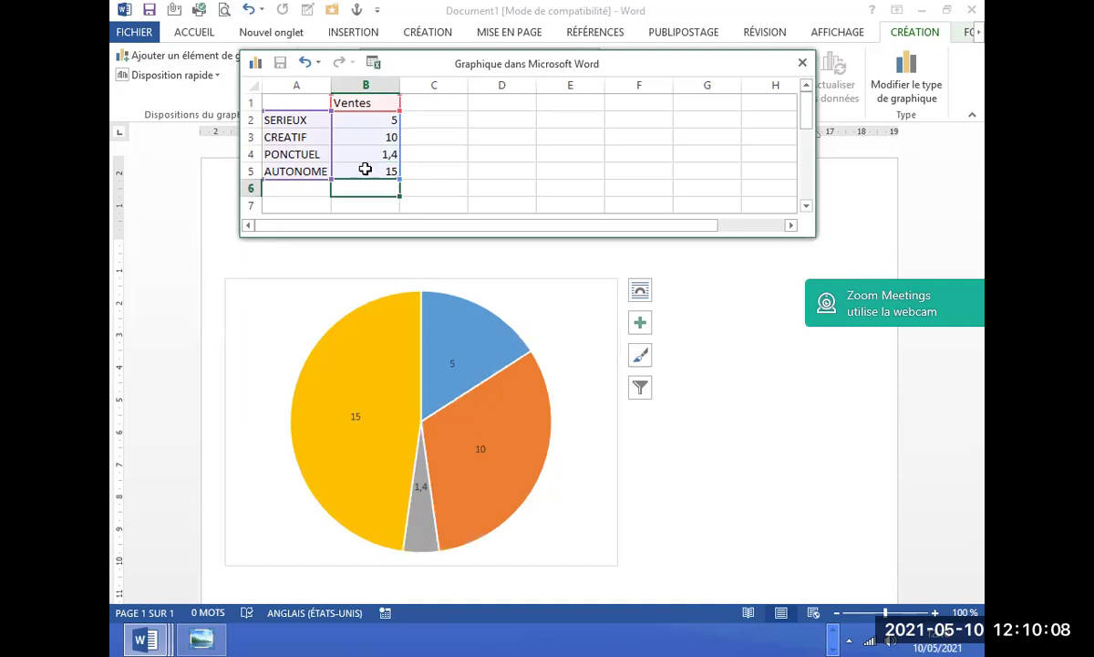
click(364, 154)
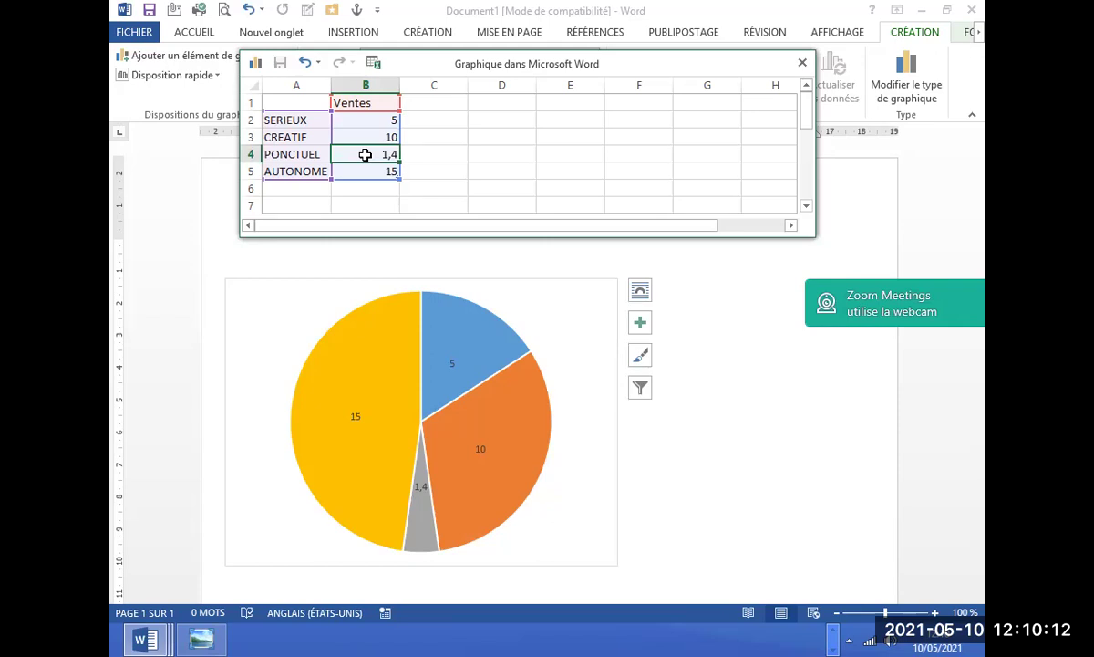
double_click(365, 154)
key(BackSpace)
key(BackSpace)
key(Return)
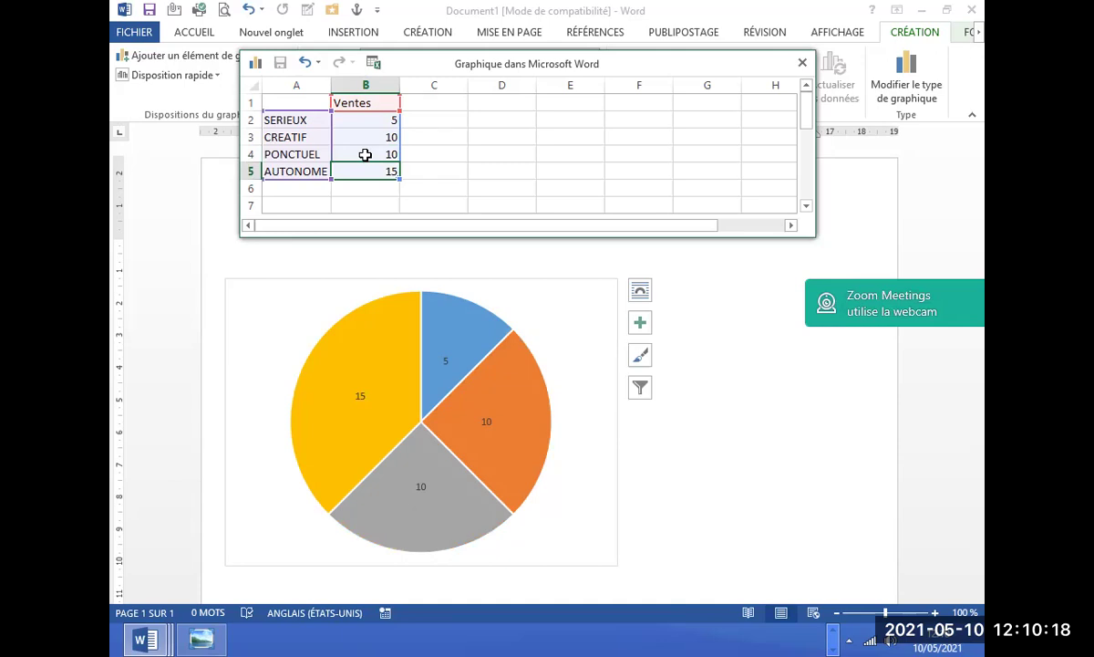
Change CREATIF to 12 in B3, then return to the chart.
click(365, 140)
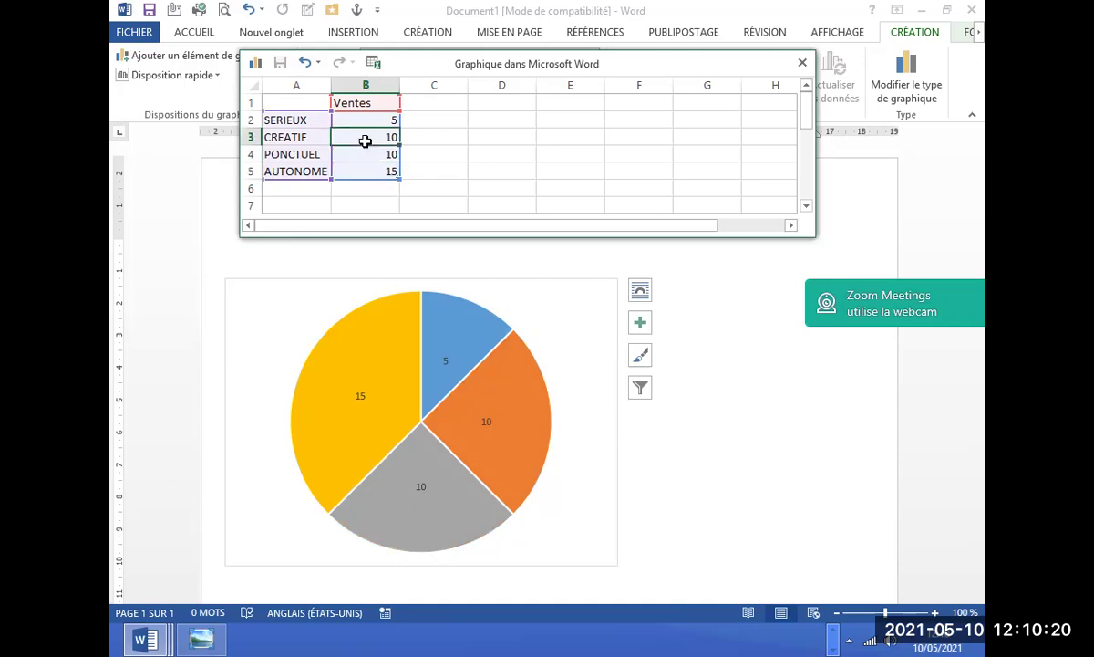
text(12)
key(Return)
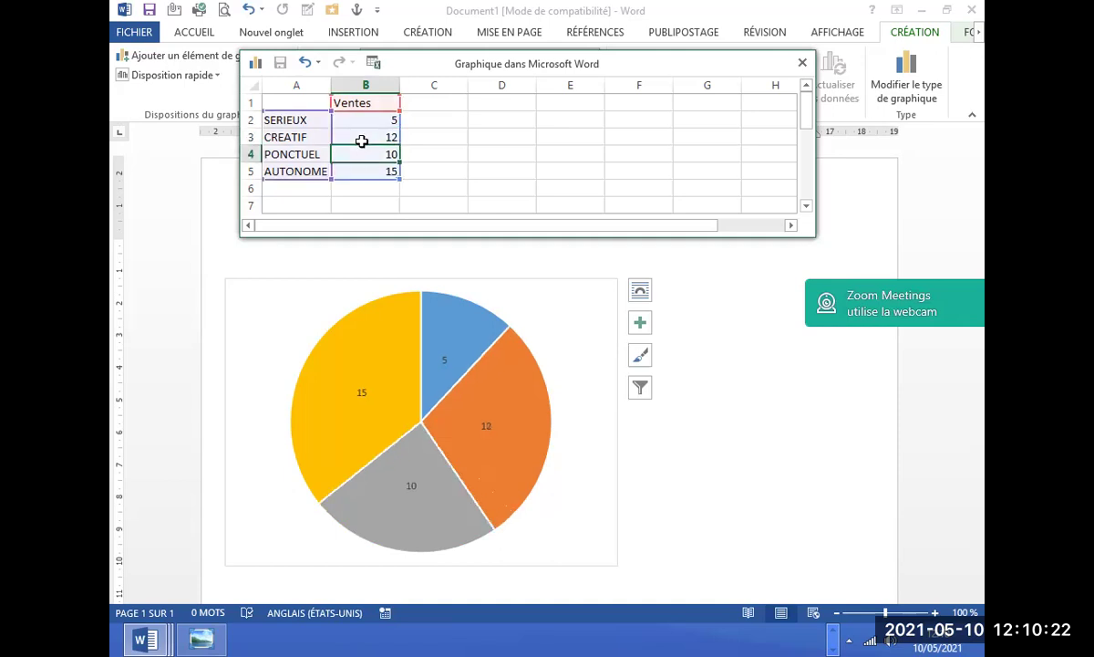
click(362, 121)
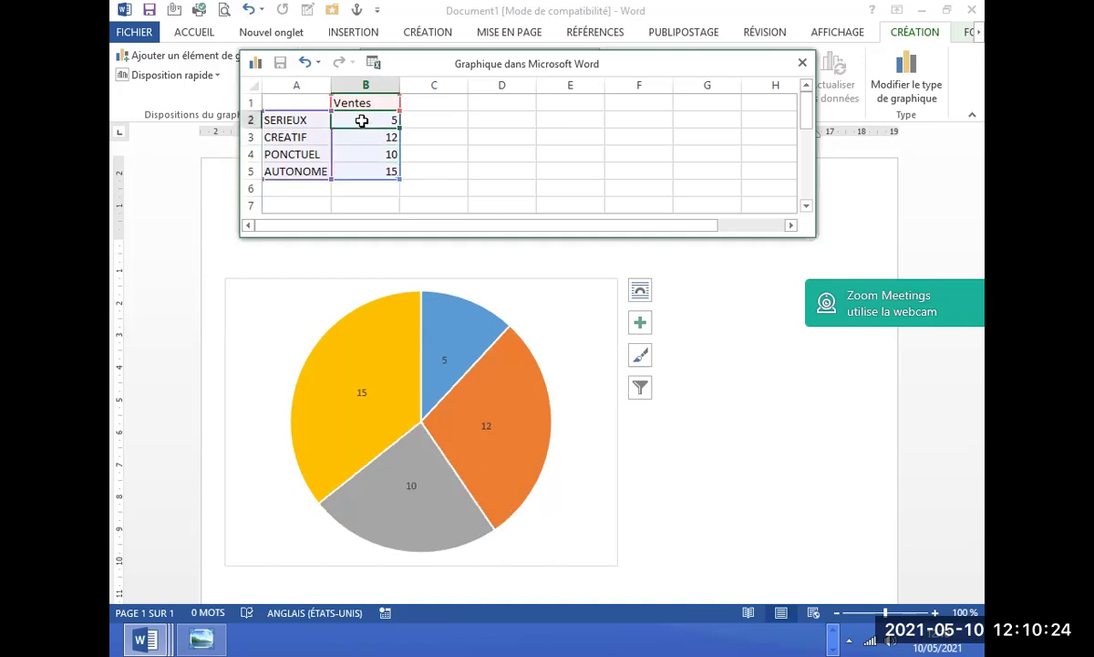
click(609, 355)
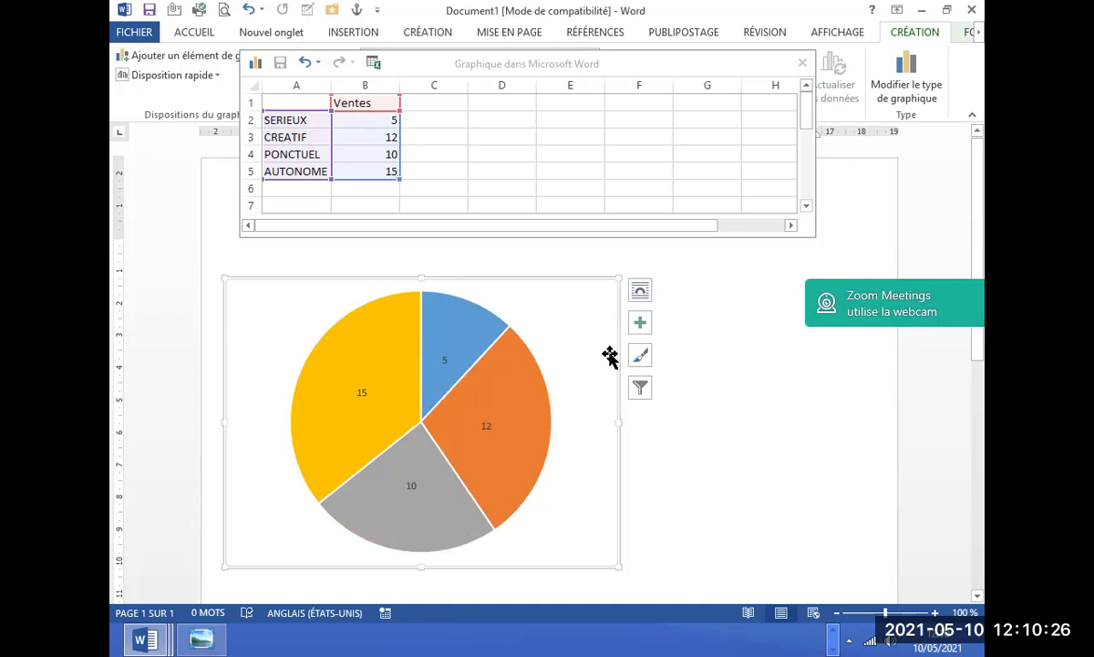
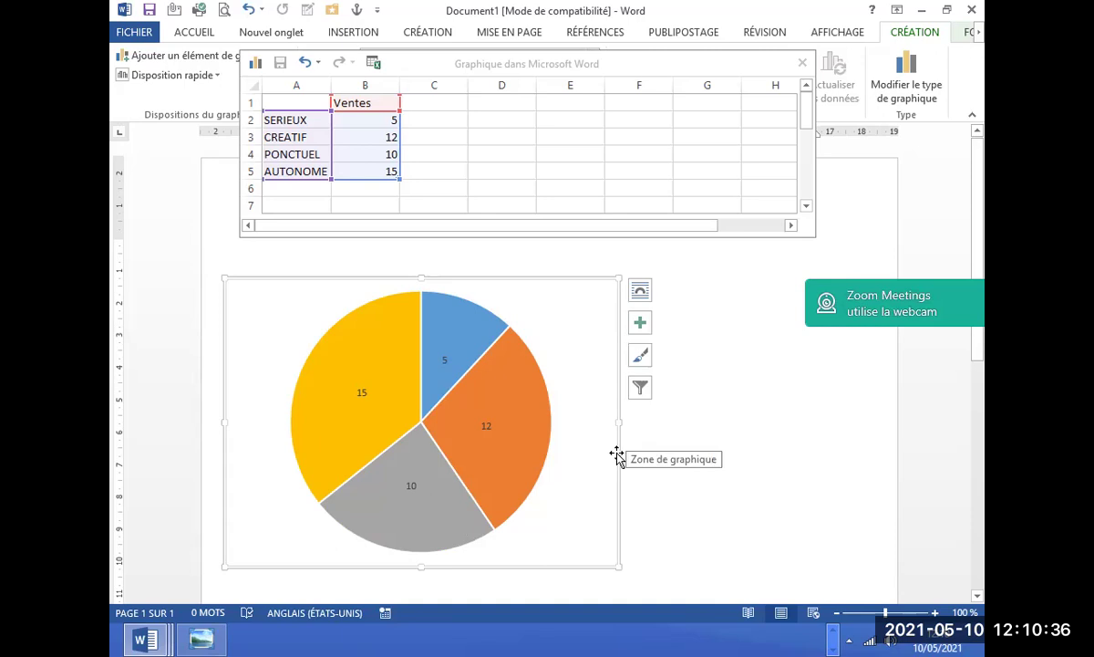
Open the chart area formatting pane, move the data sheet aside, and select the pie series.
right_click(618, 458)
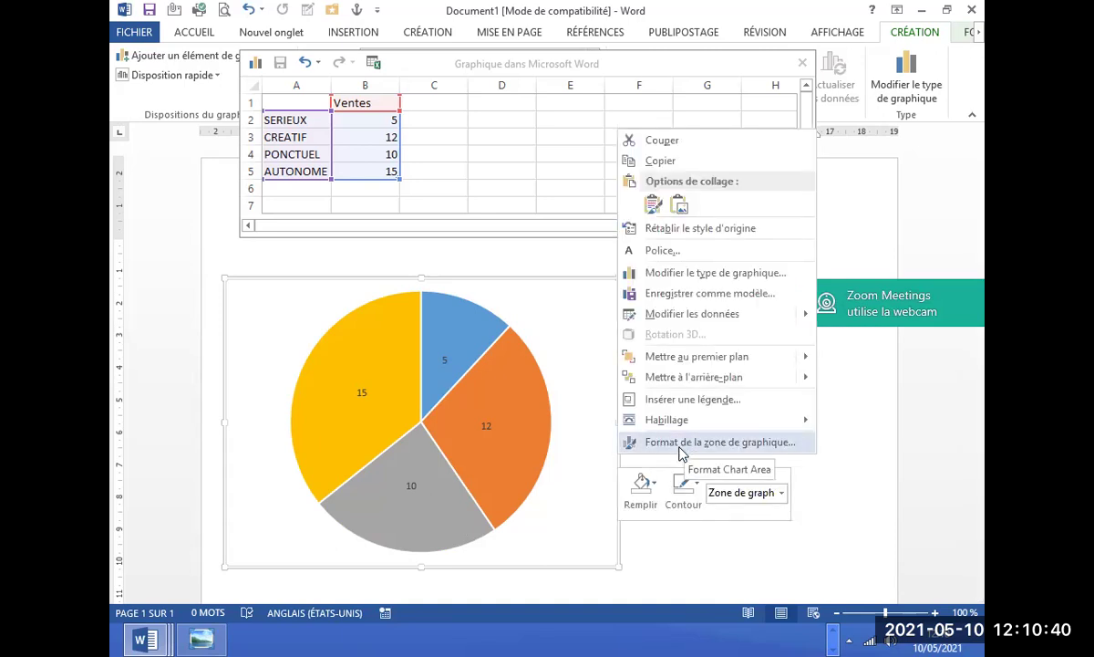
click(680, 446)
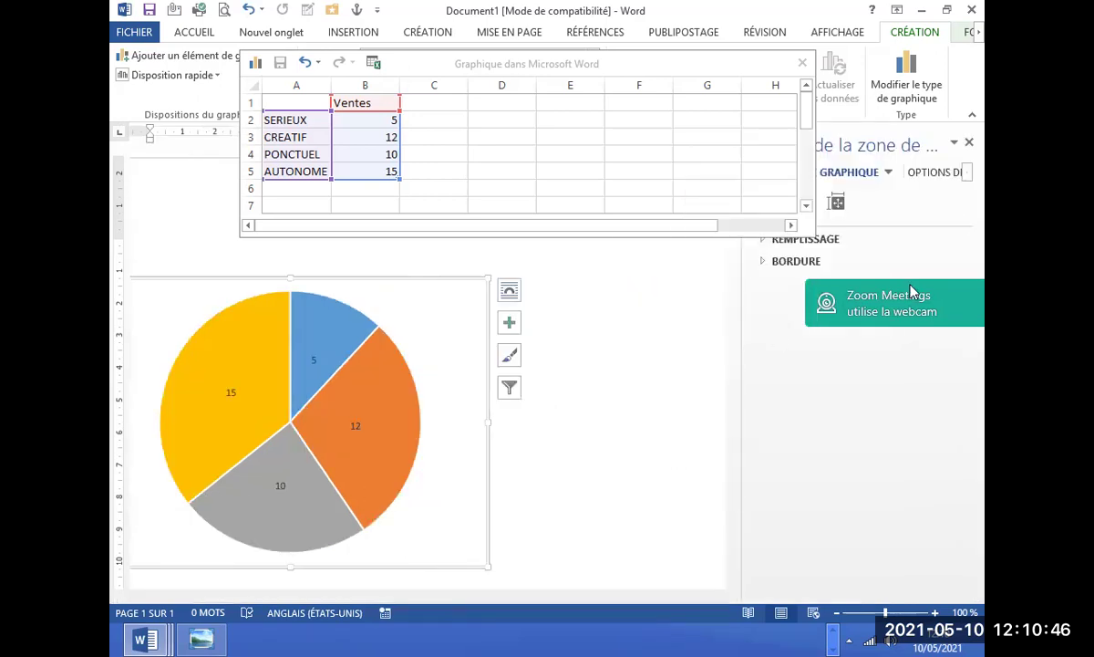
drag(748, 64, 621, 44)
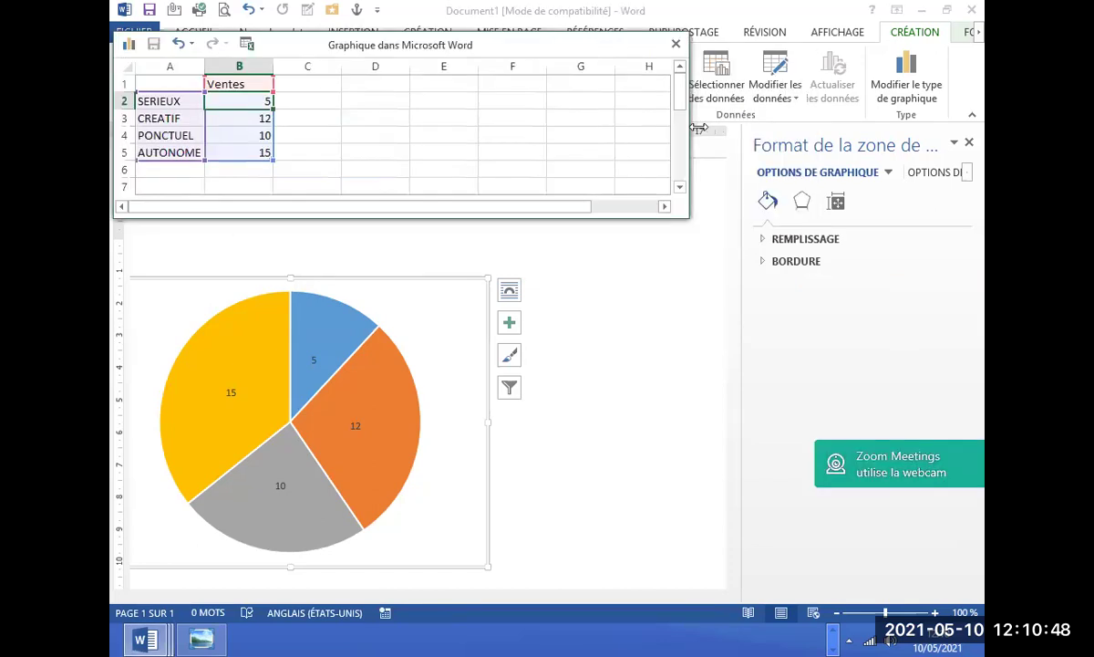
click(806, 210)
click(806, 209)
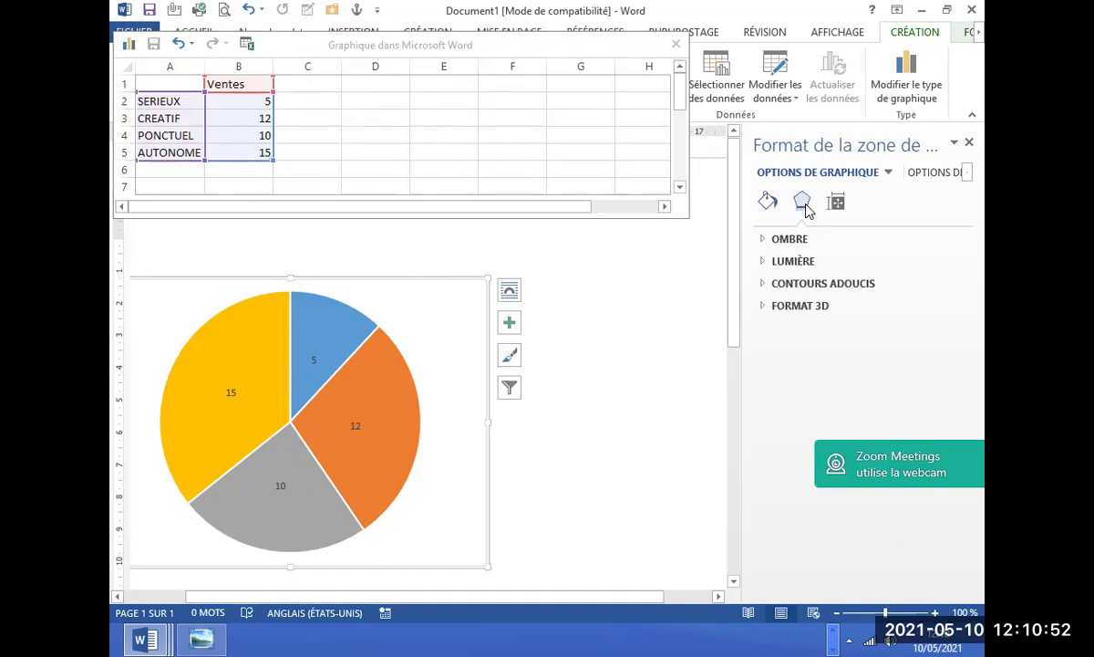
click(836, 202)
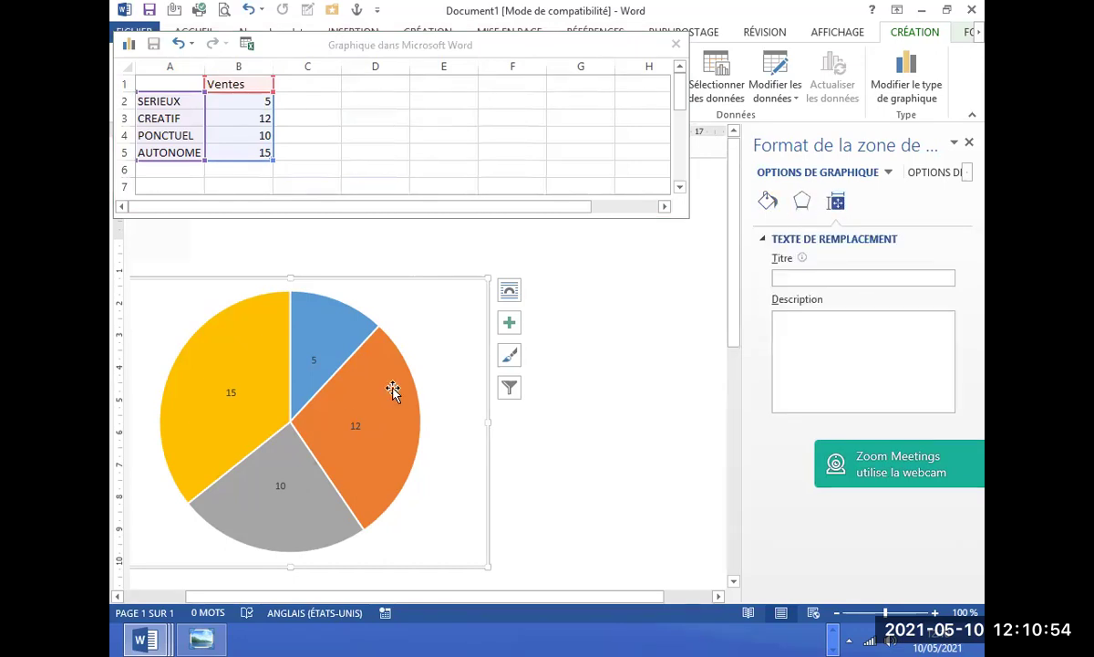
click(354, 431)
Make the slice labels show category names, with no values or series name.
click(355, 431)
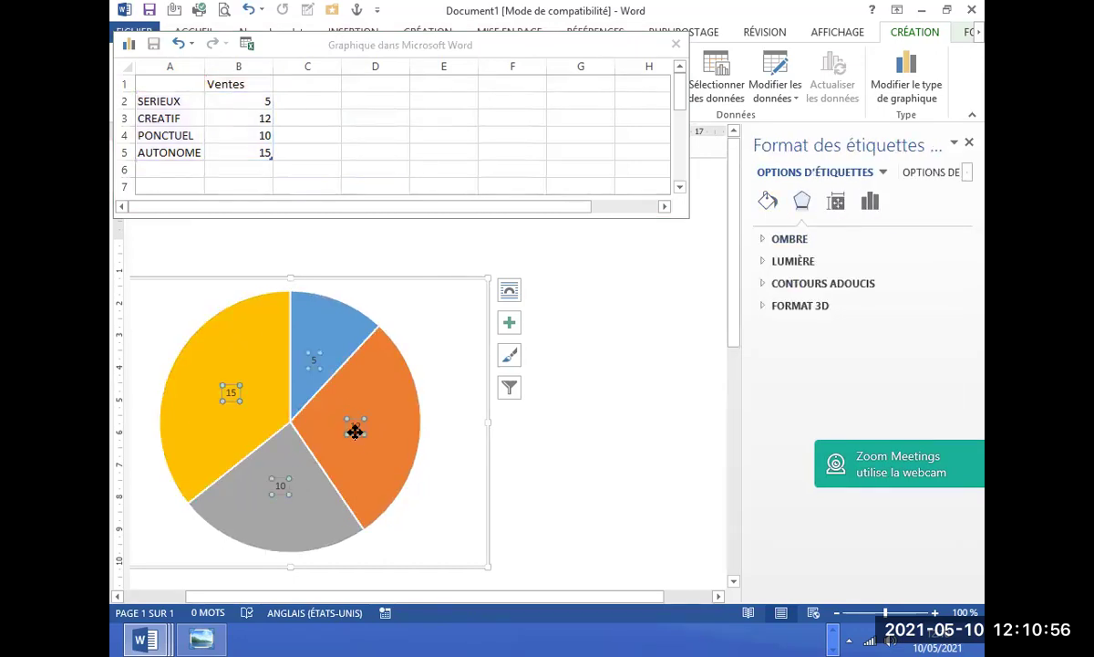
click(868, 203)
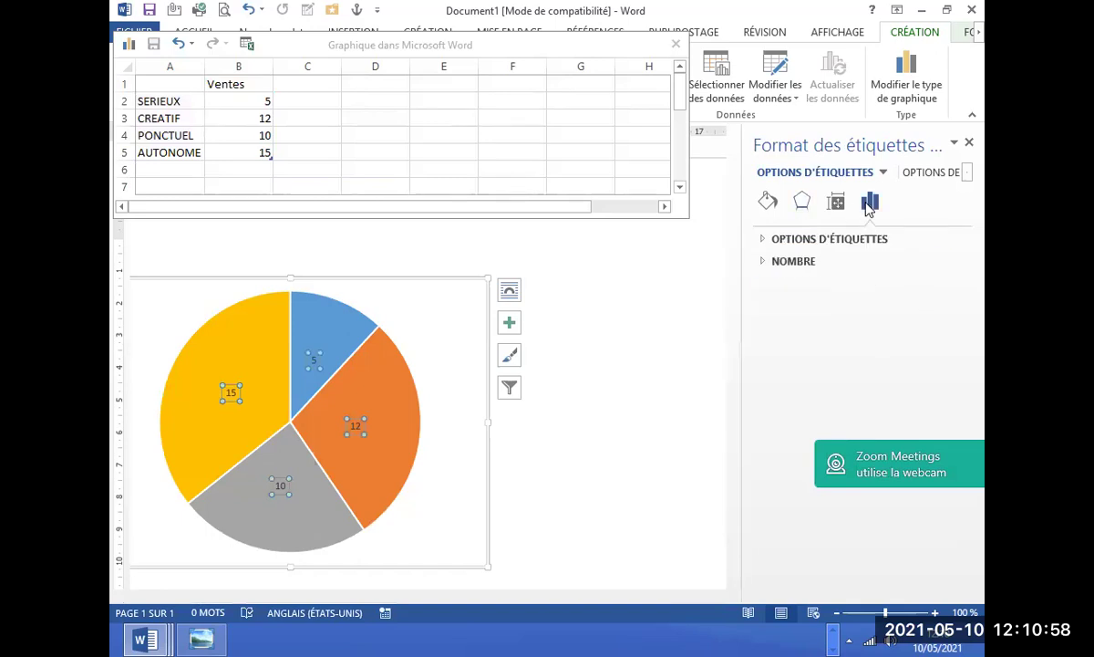
click(764, 245)
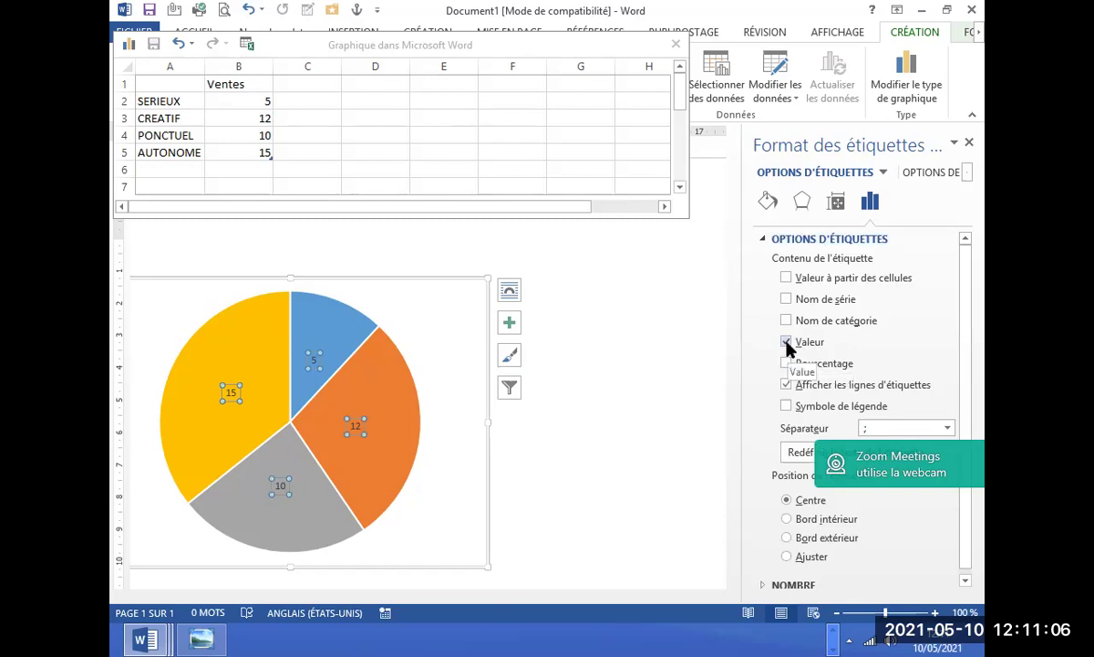
click(786, 343)
click(786, 300)
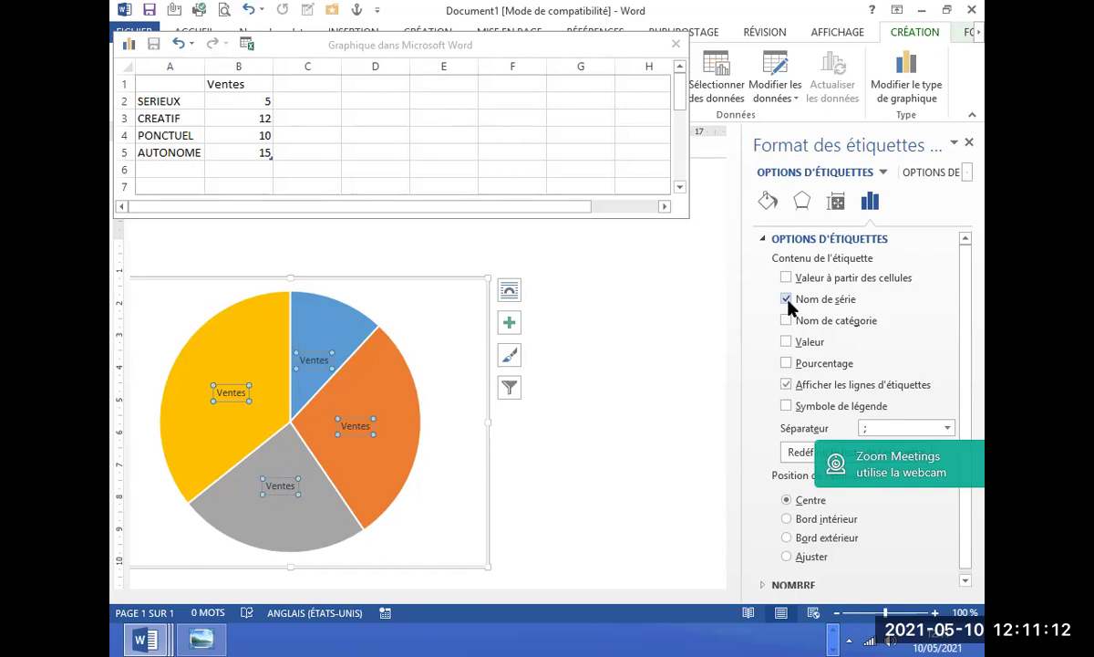
click(786, 299)
click(787, 320)
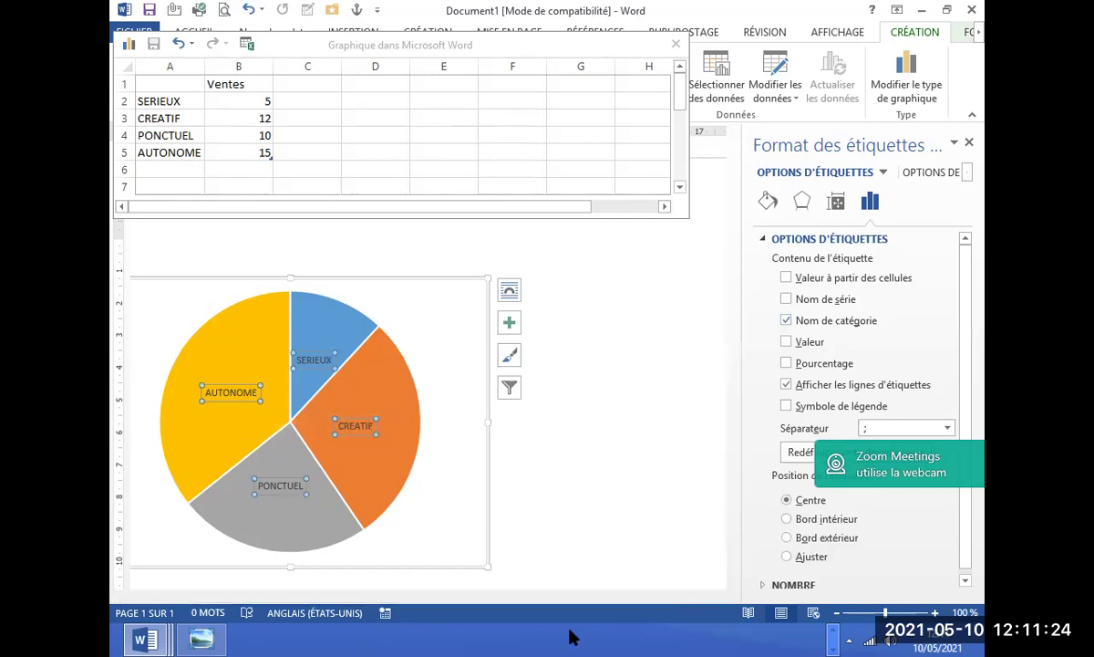
Compare with the reference CV, then select all the pie's data labels together.
click(210, 638)
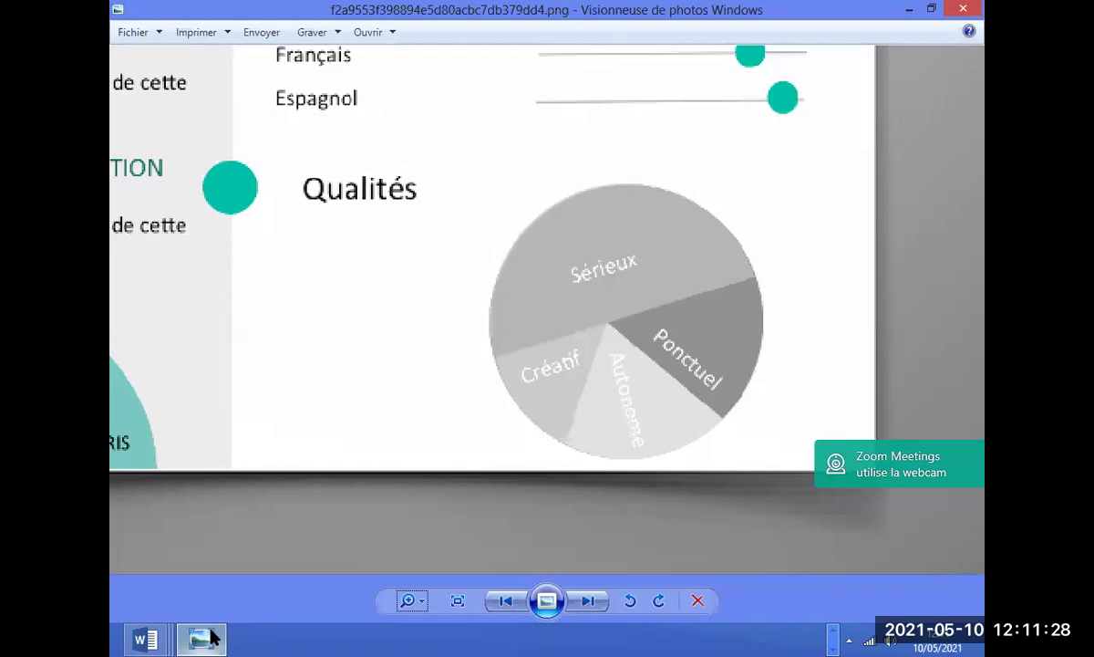
click(209, 638)
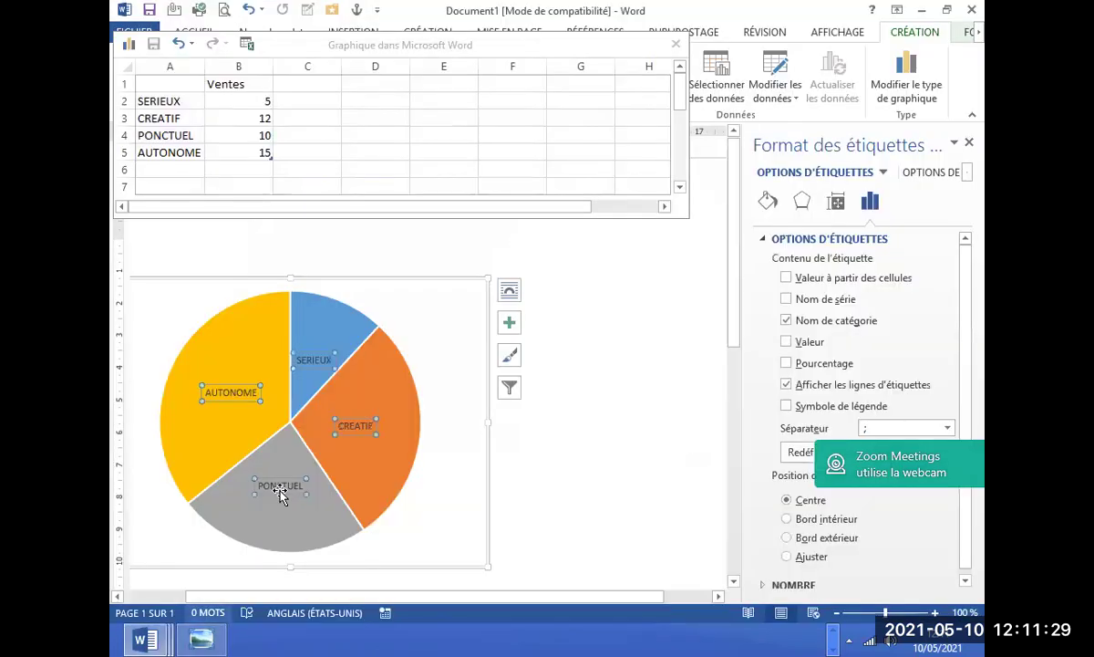
click(237, 402)
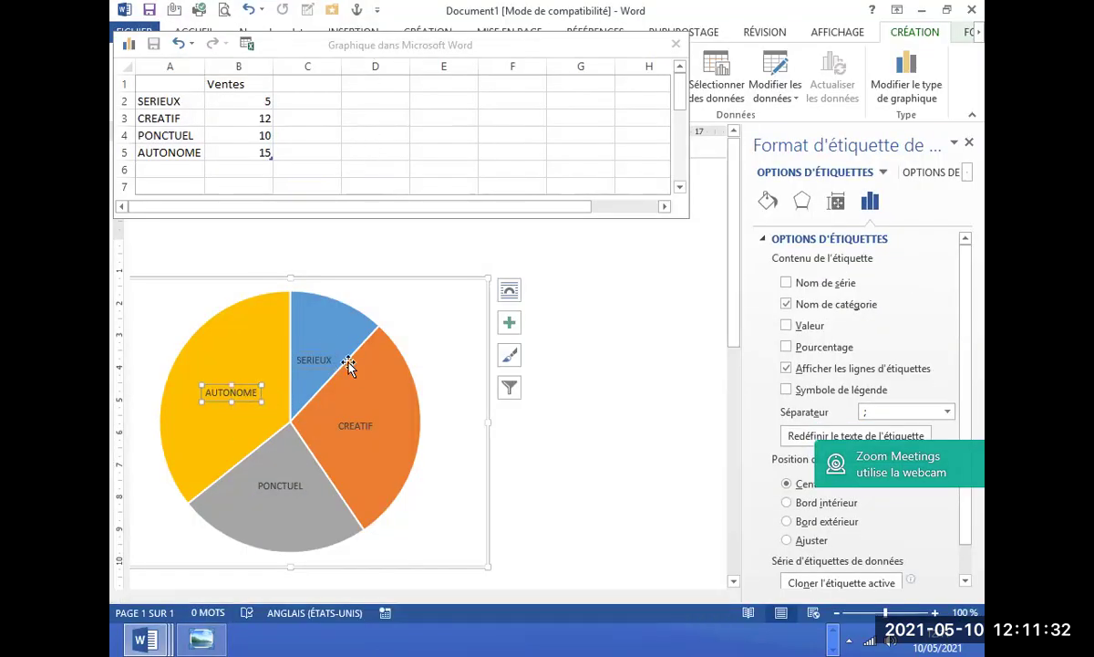
click(307, 357)
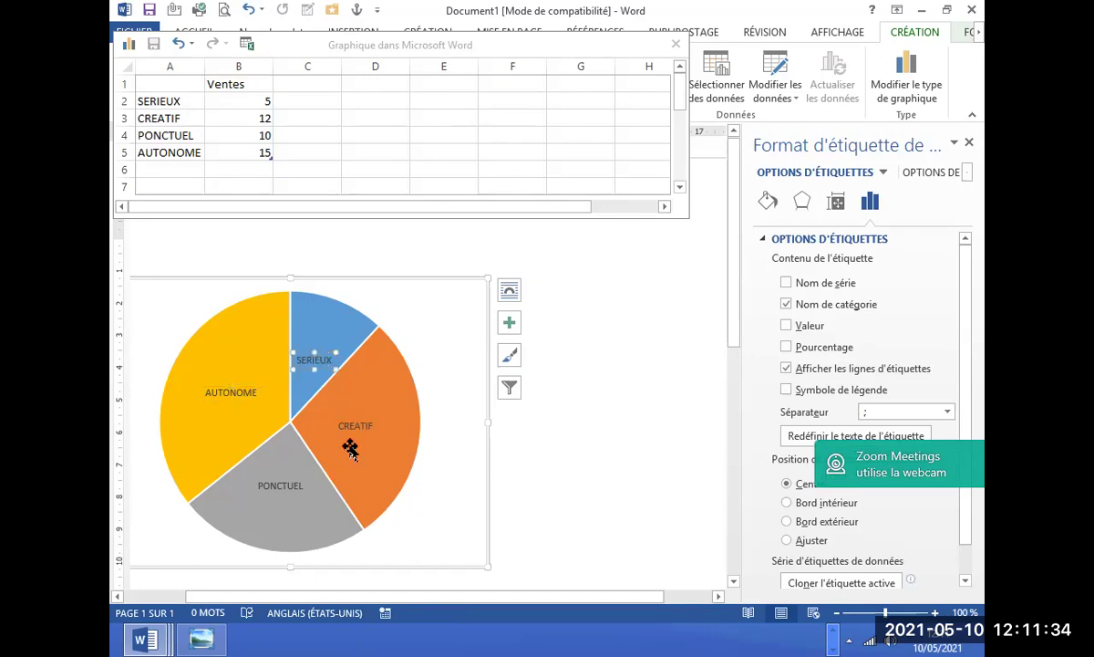
click(509, 290)
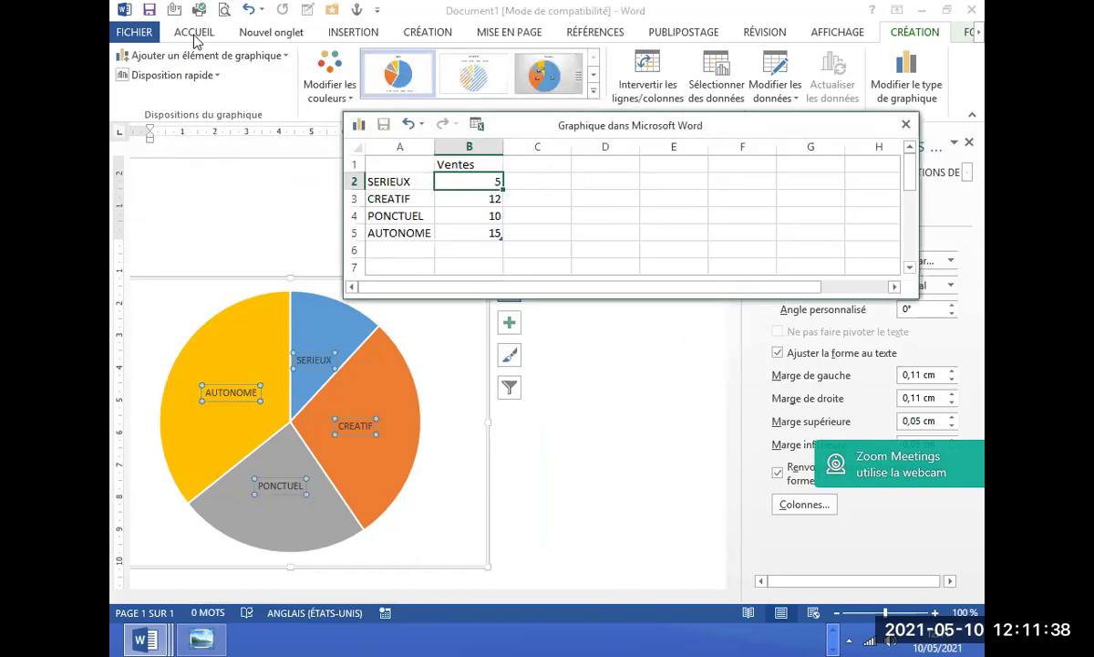
Make the pie's data labels bold, white and 12 pt.
click(193, 39)
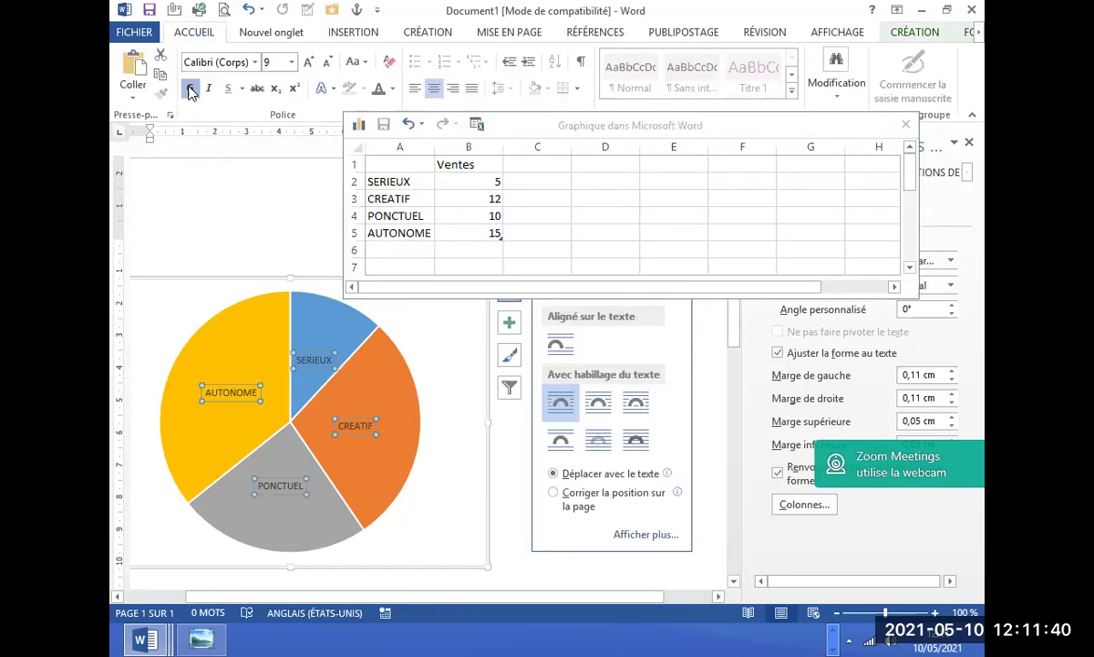
click(309, 64)
click(309, 64)
click(309, 64)
click(308, 62)
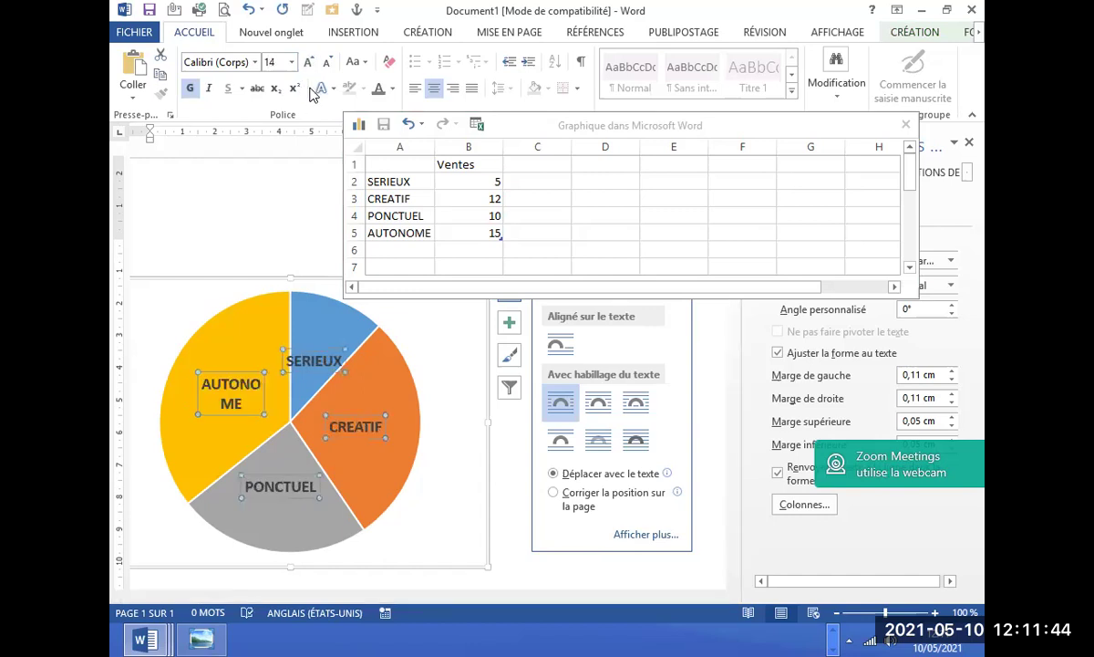
click(392, 88)
click(377, 148)
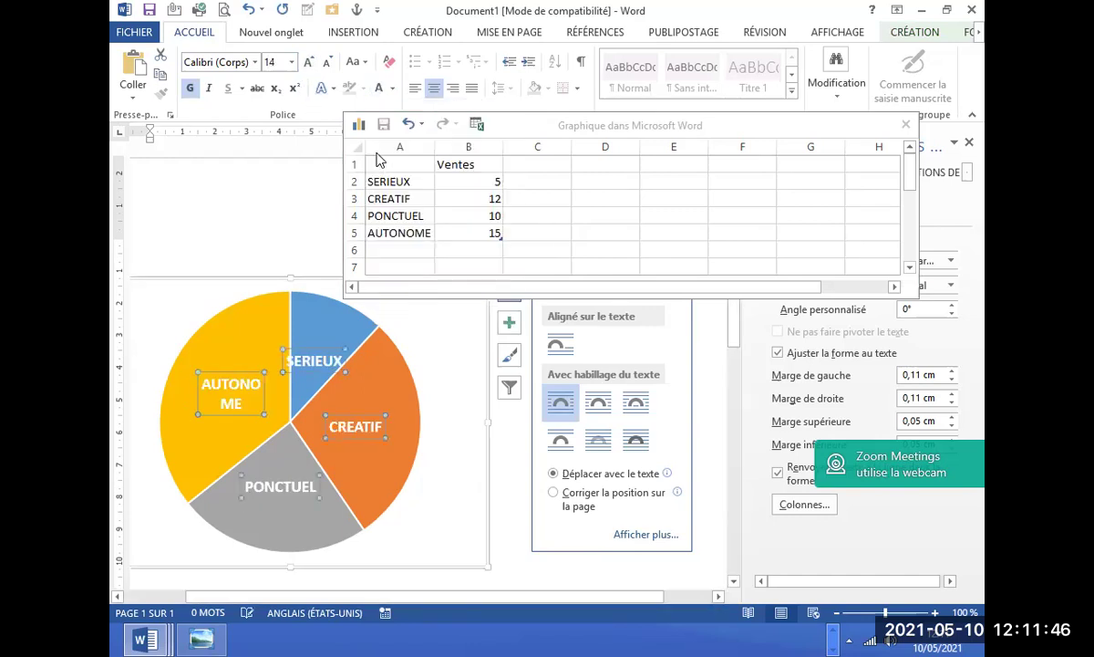
click(328, 66)
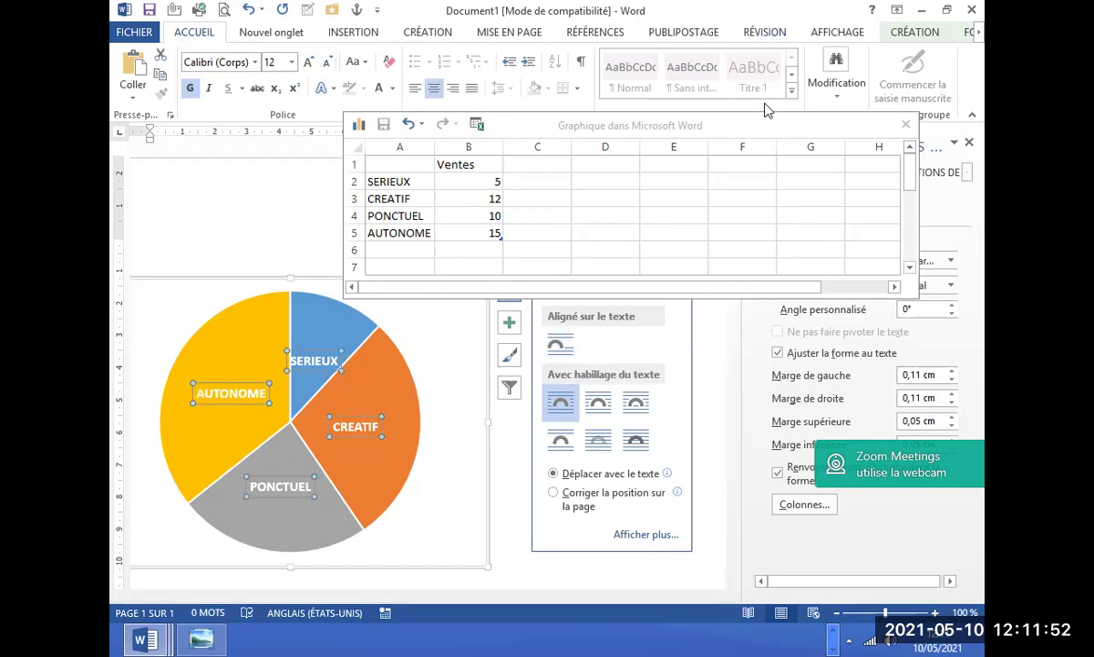
Move the chart data window aside and compare the chart with the reference CV.
click(745, 127)
drag(745, 128, 572, 114)
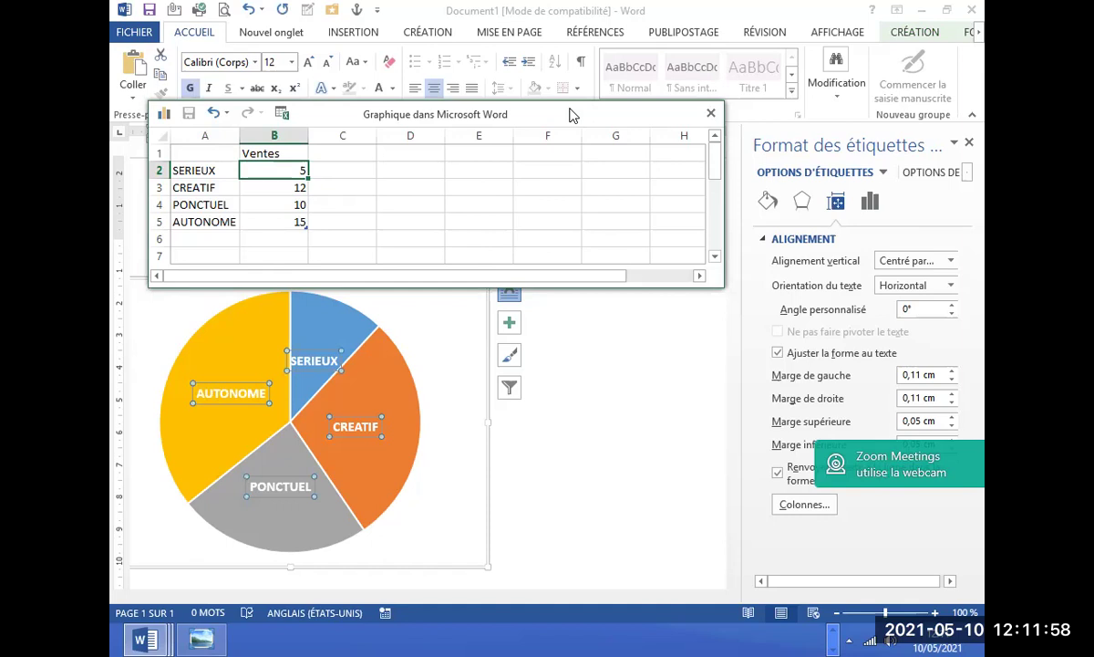
click(200, 638)
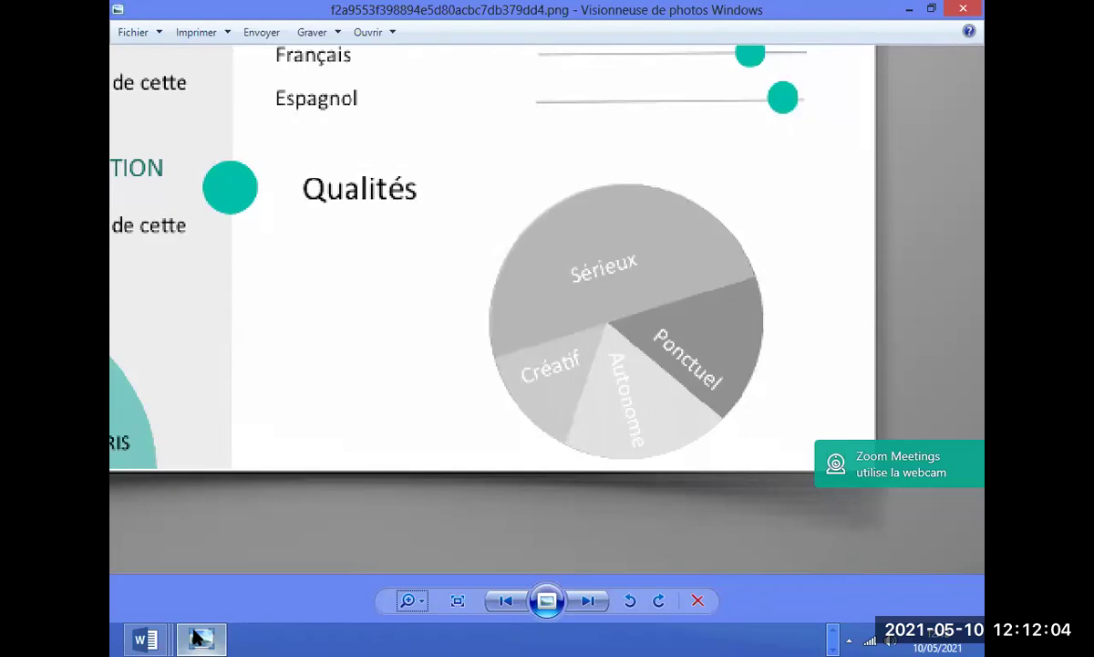
click(200, 638)
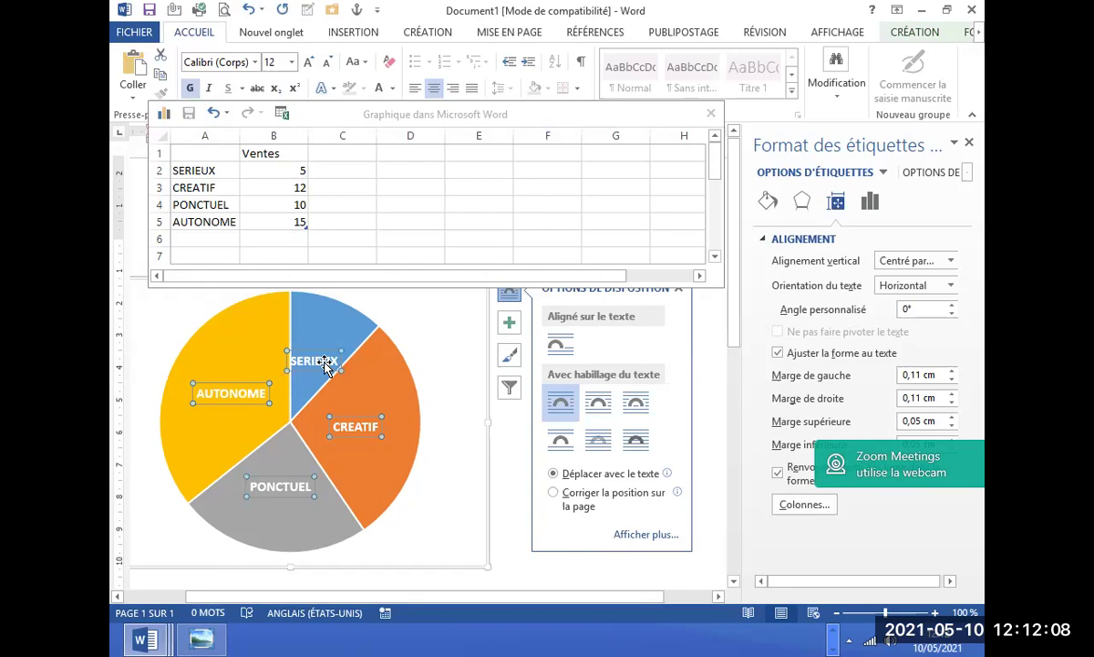
Enter chart values SERIEUX 20, AUTONOME 10, CREATIF 5 and PONCTUEL 6.
click(283, 170)
text(20)
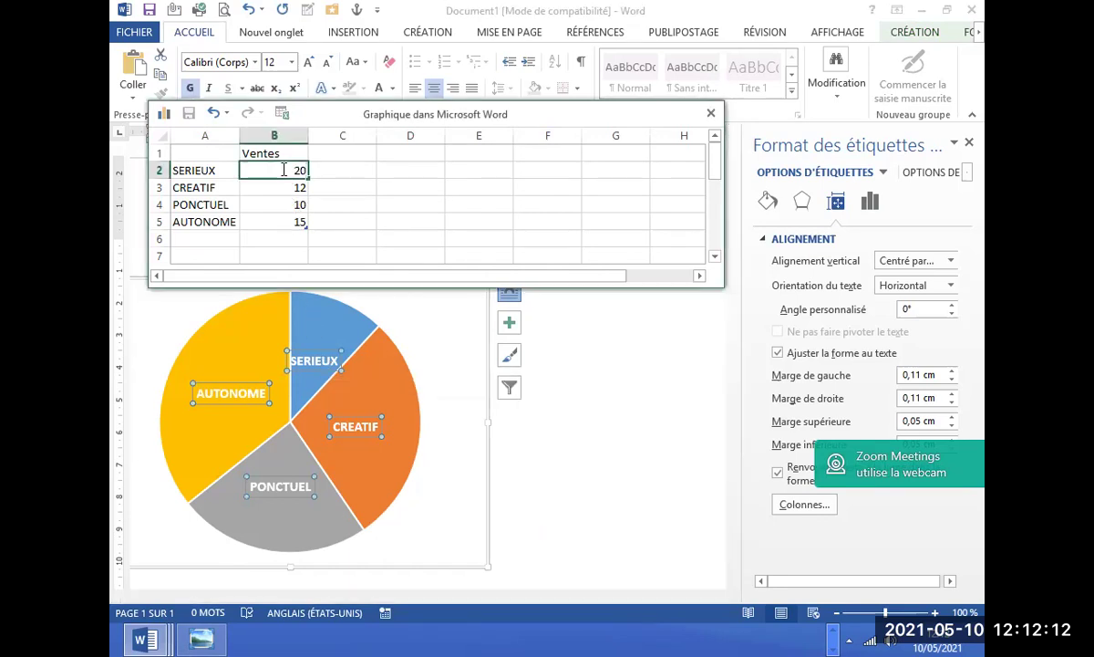
key(Return)
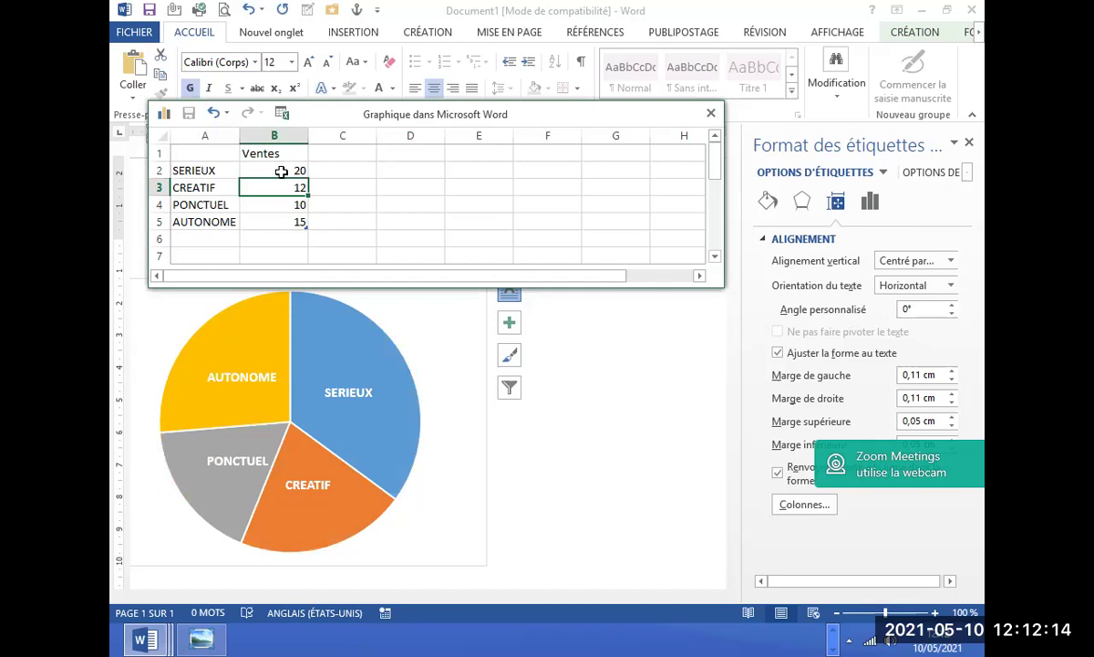
click(279, 224)
text(10)
key(Return)
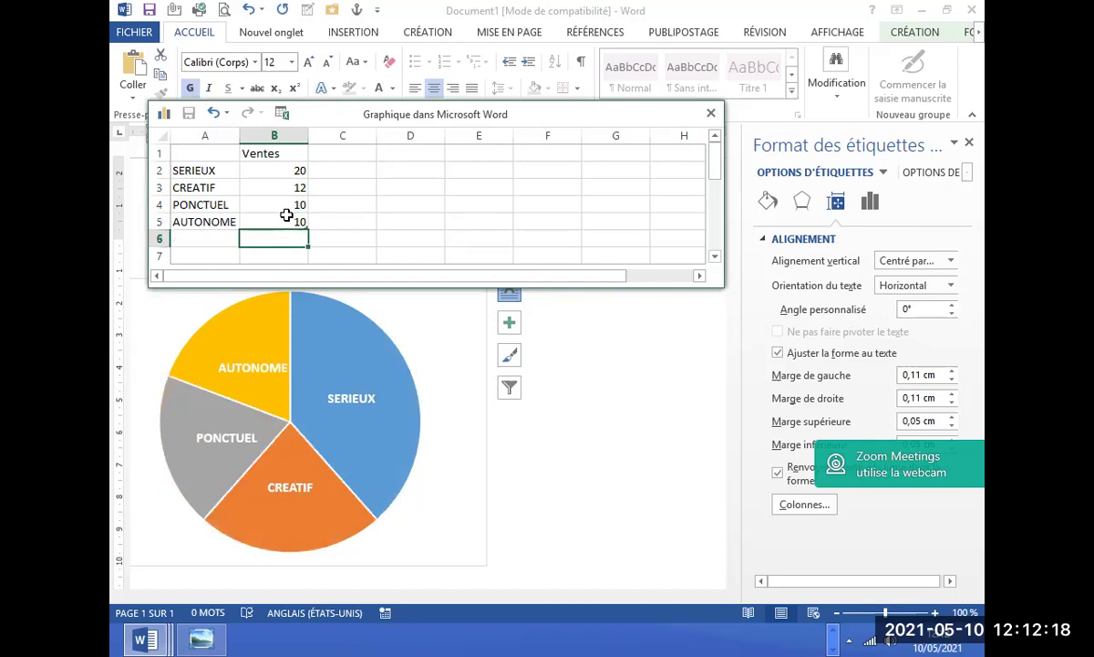
click(286, 189)
text(5)
key(Return)
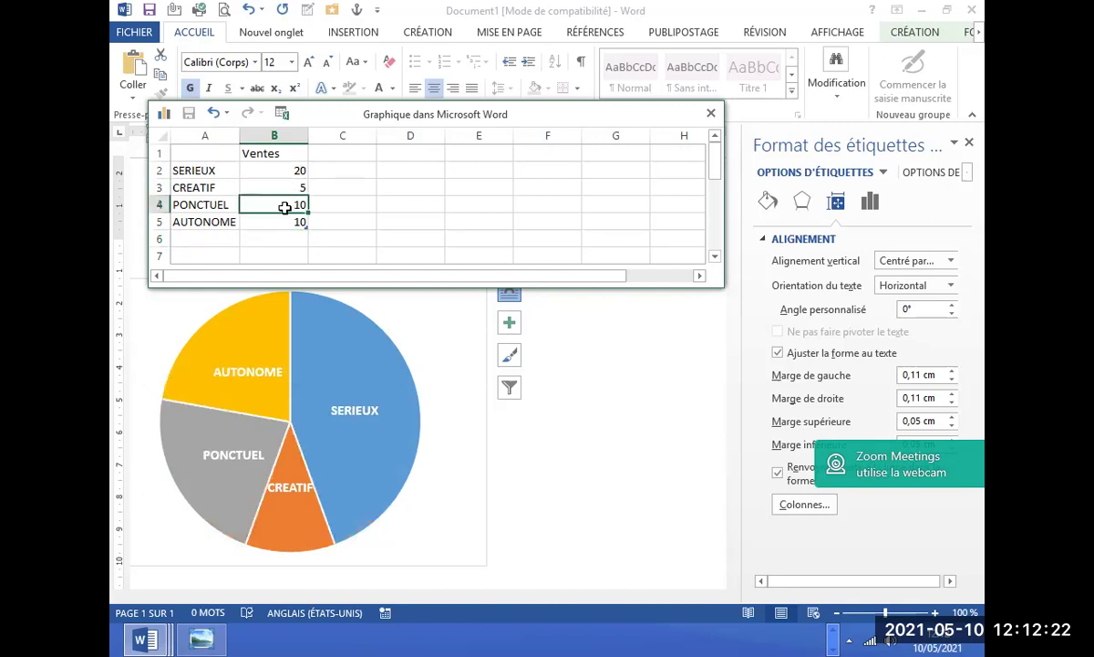
text(6)
key(Return)
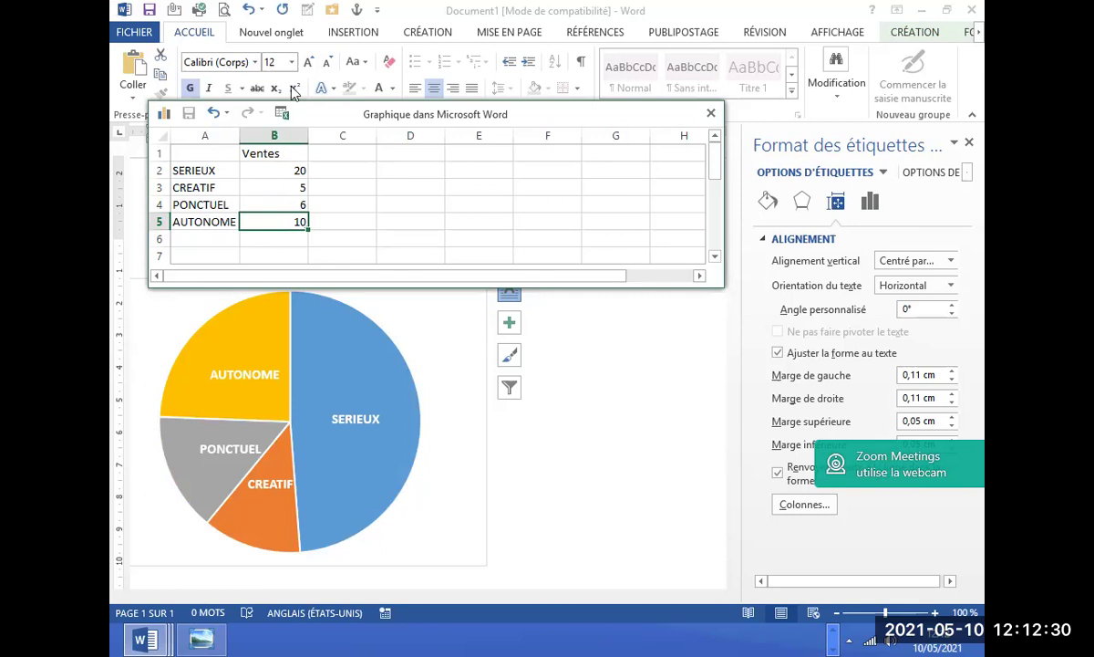
Put the pulled-out SERIEUX slice back and select the pie slices' series options.
click(411, 372)
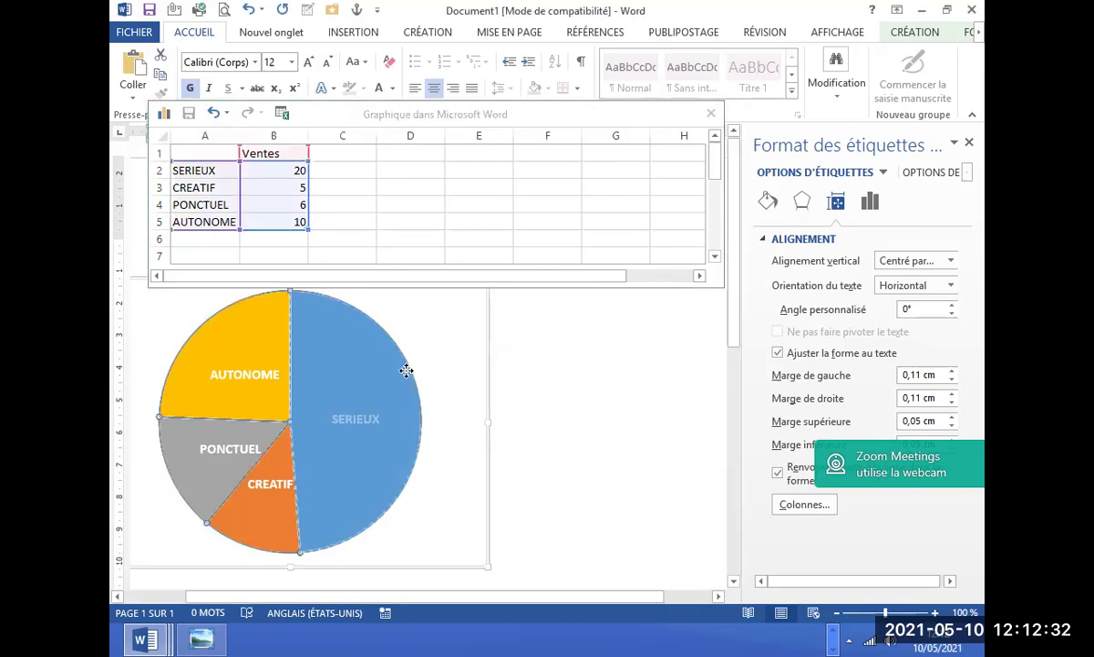
drag(406, 370, 822, 294)
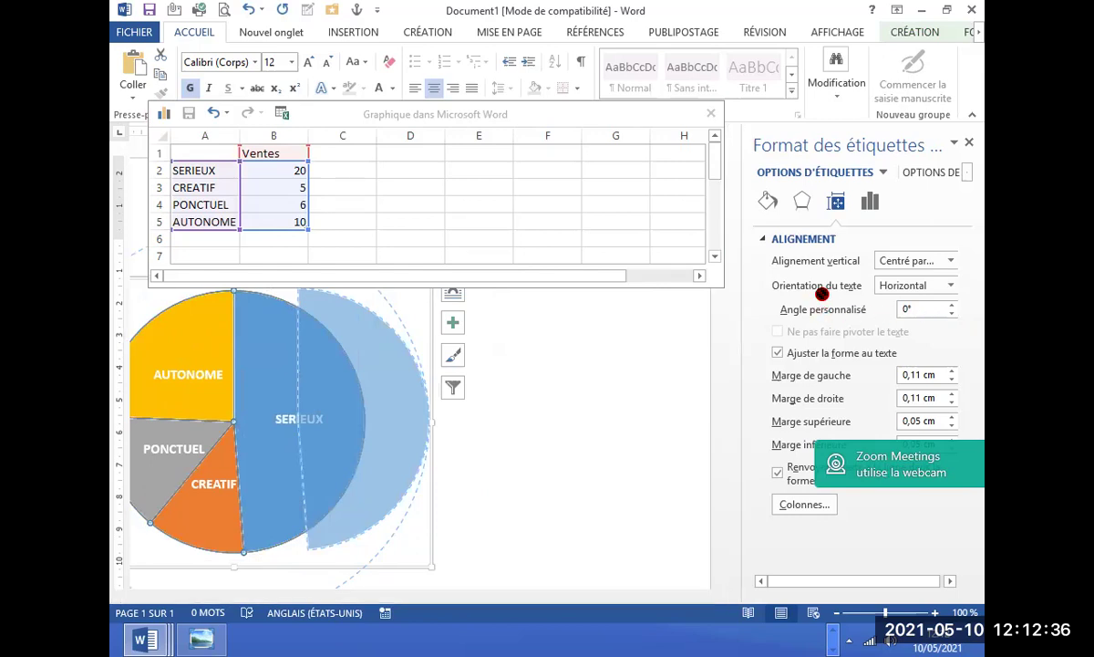
drag(822, 294, 333, 486)
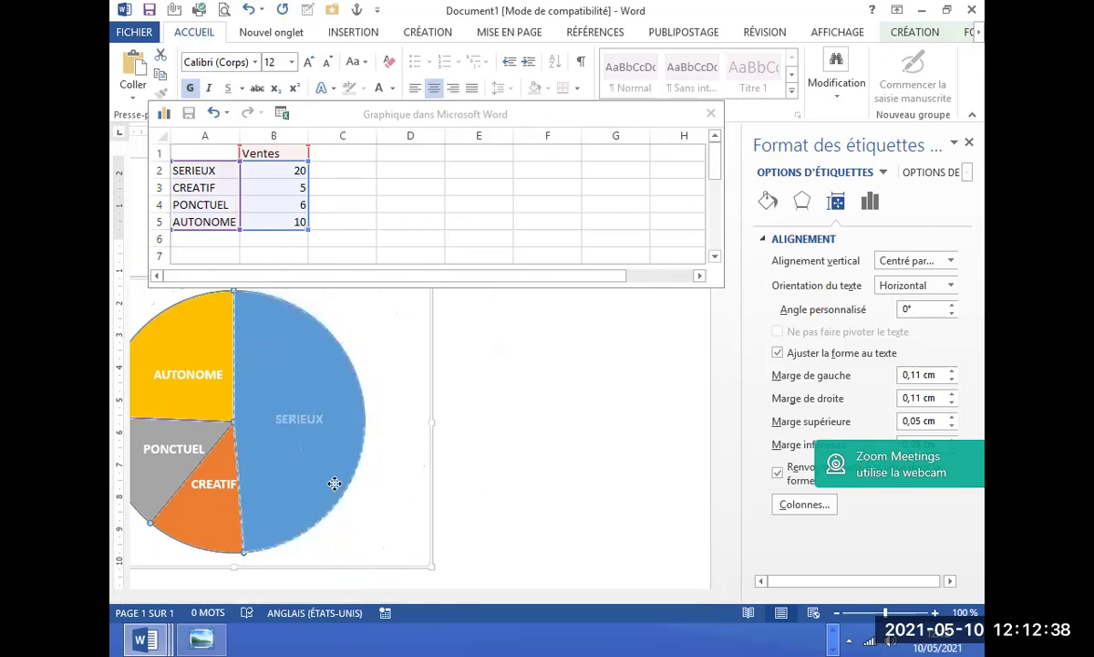
click(625, 456)
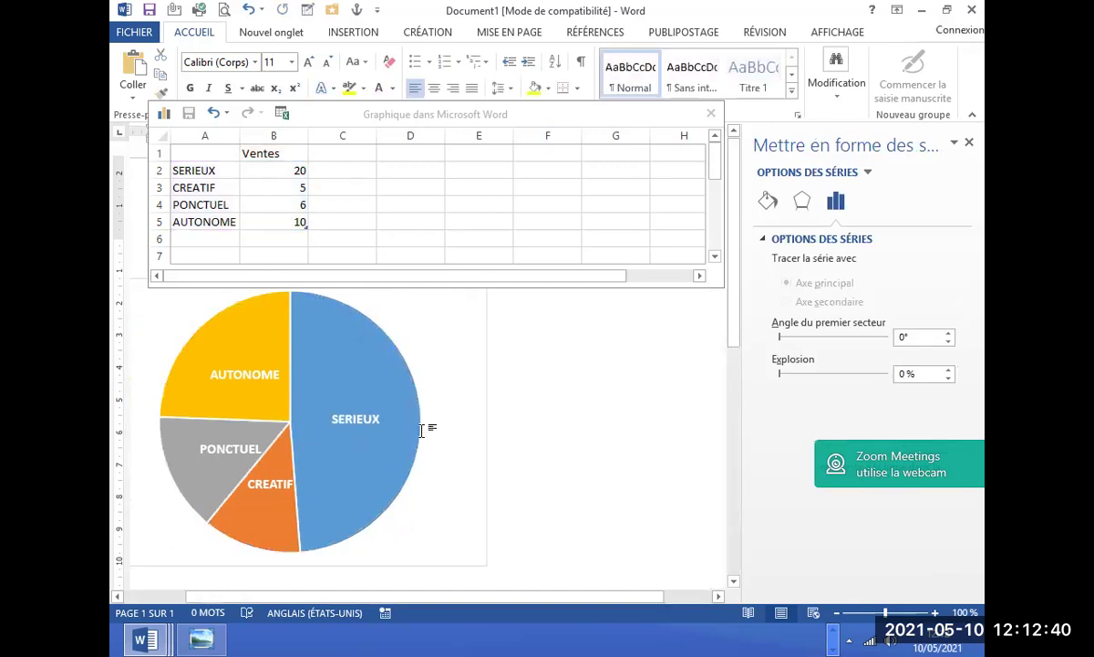
click(413, 407)
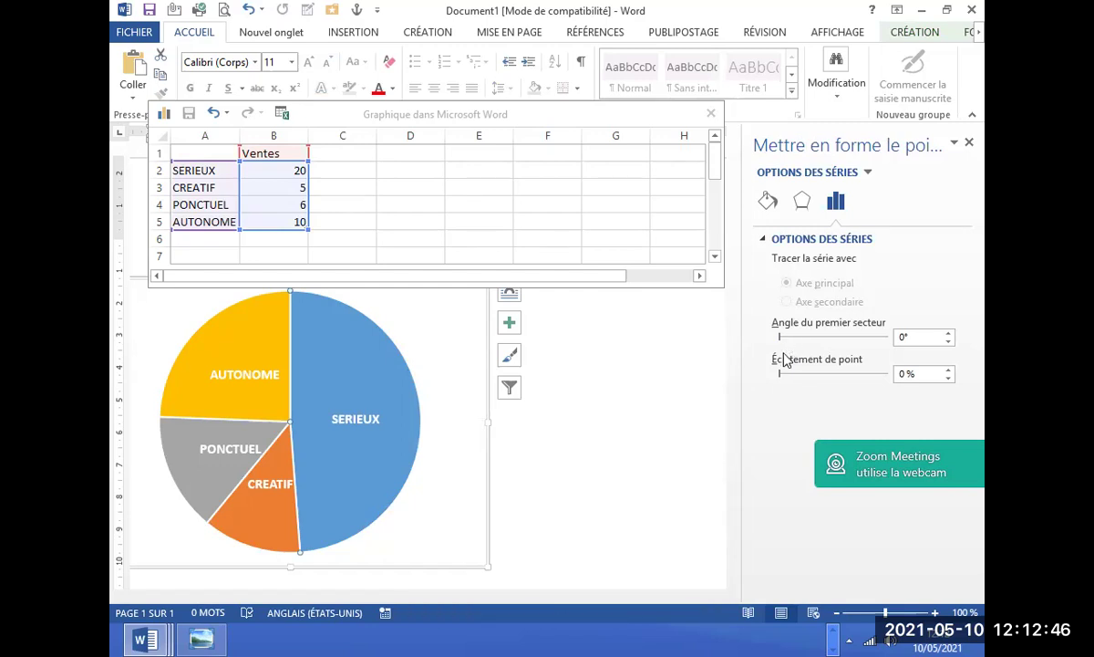
click(810, 203)
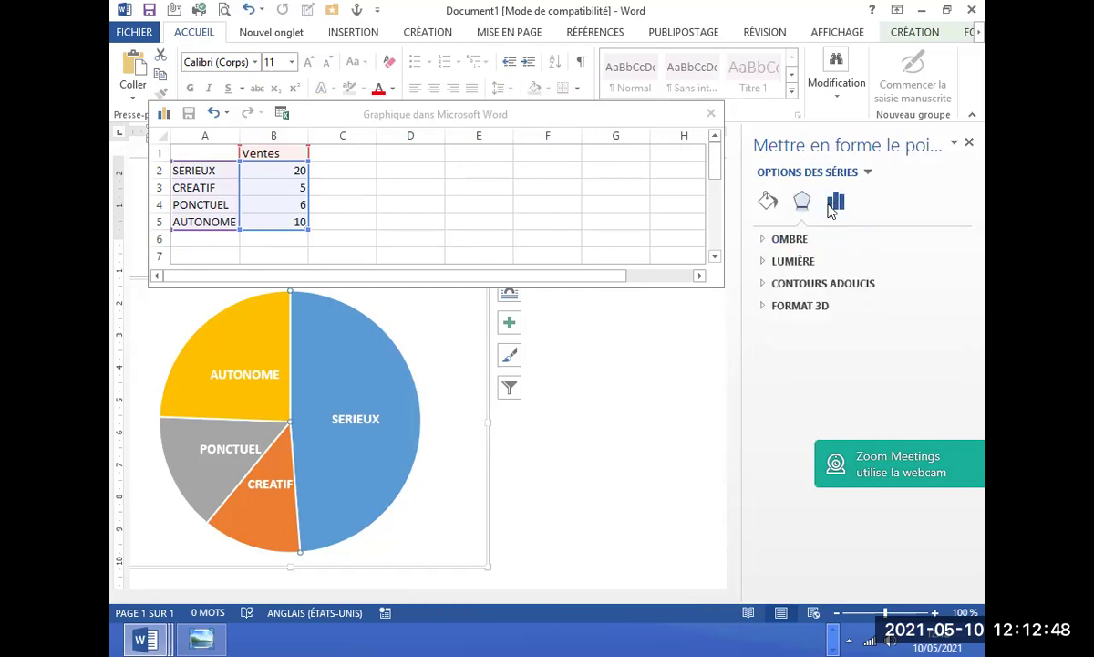
click(837, 205)
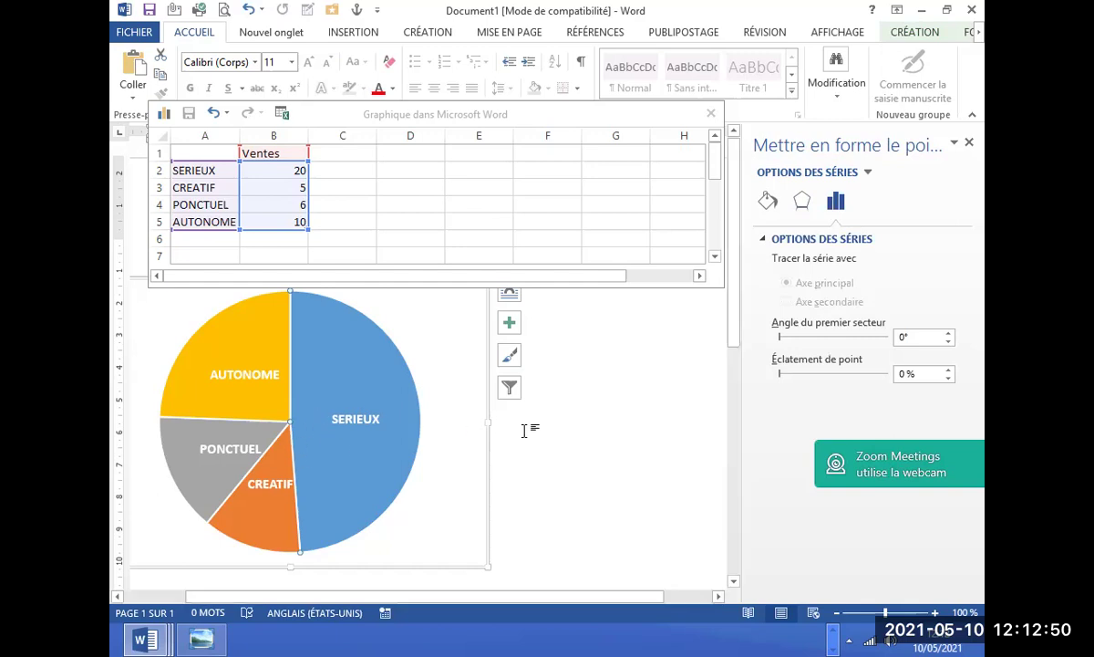
click(497, 404)
click(392, 382)
click(486, 454)
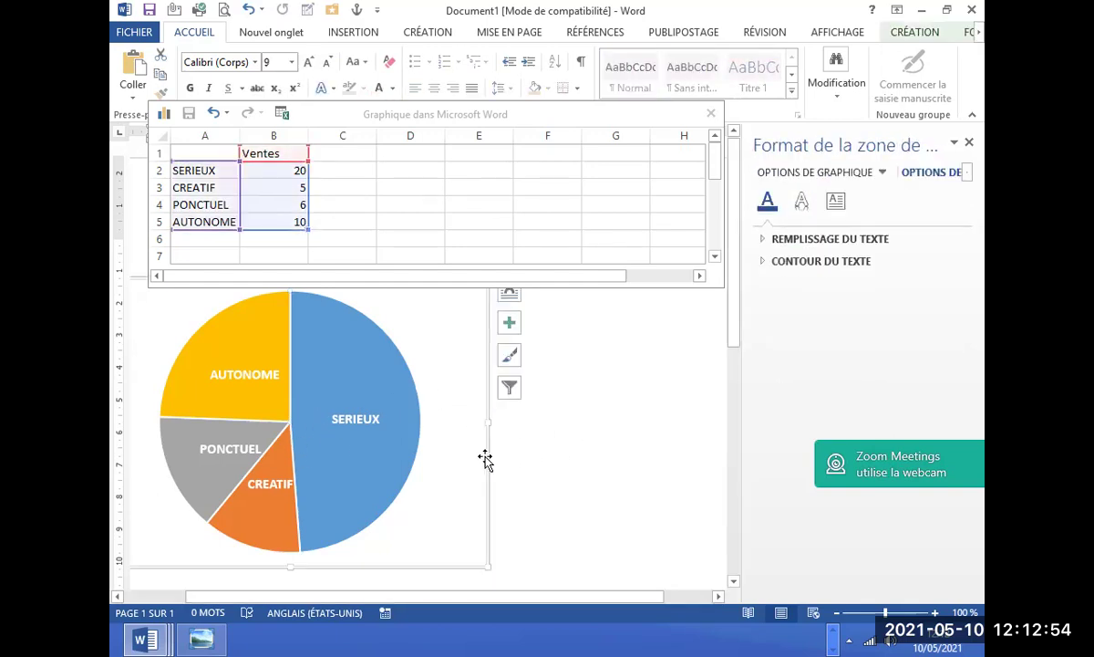
click(641, 503)
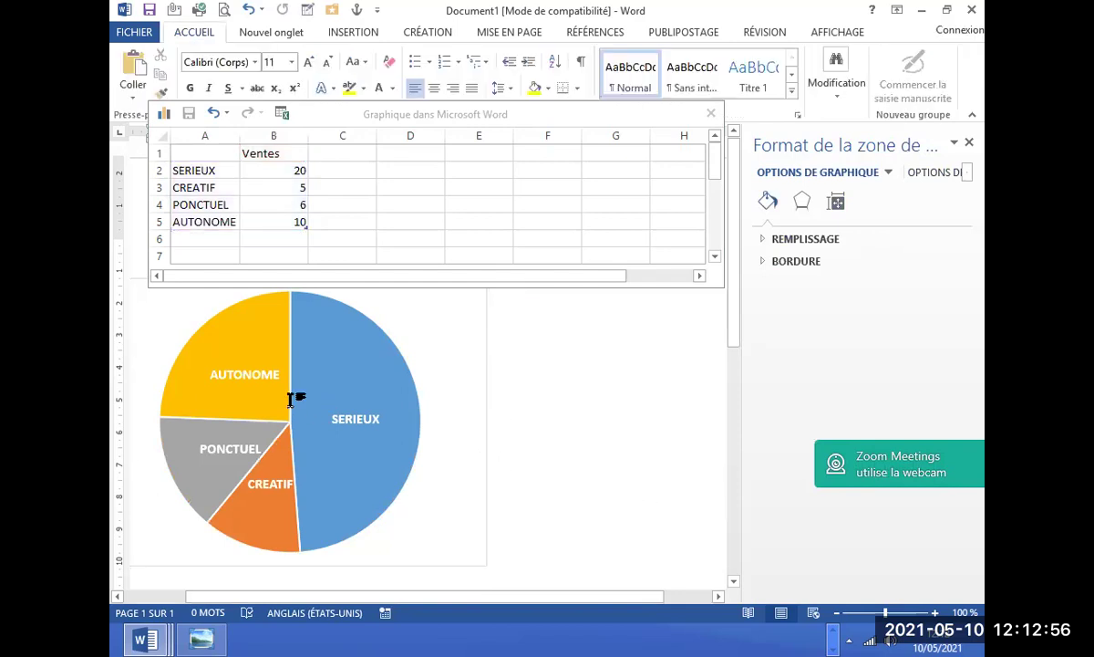
click(215, 376)
click(329, 365)
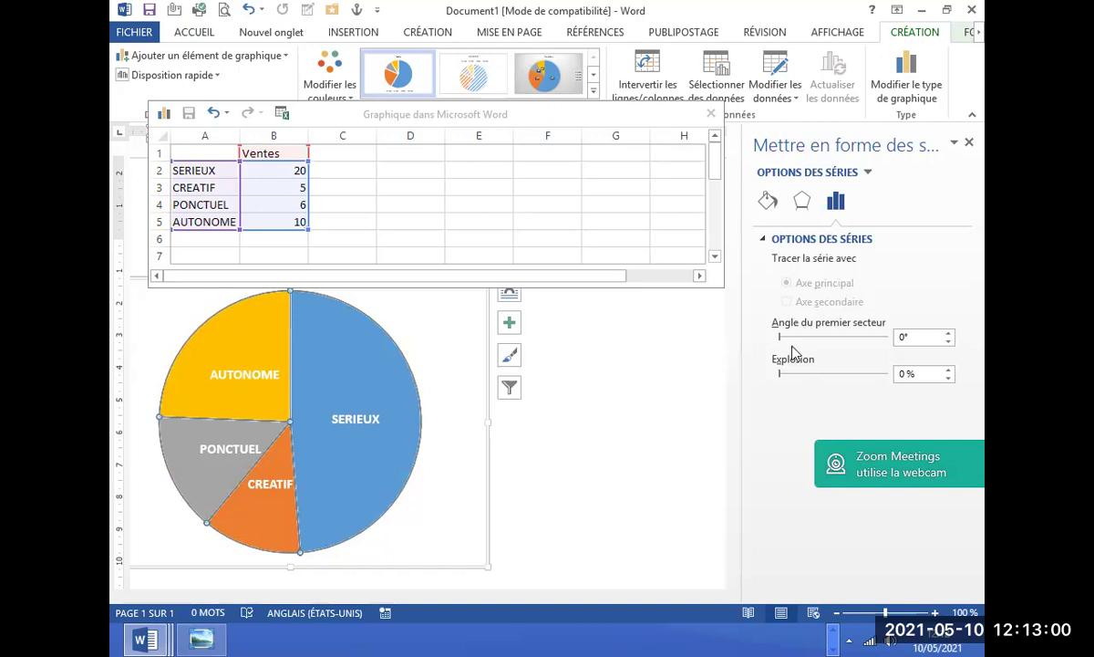
Rotate the pie's first-slice angle up to about 260°.
mouse_move(781, 337)
mouse_down()
mouse_move(818, 339)
mouse_move(775, 345)
mouse_up()
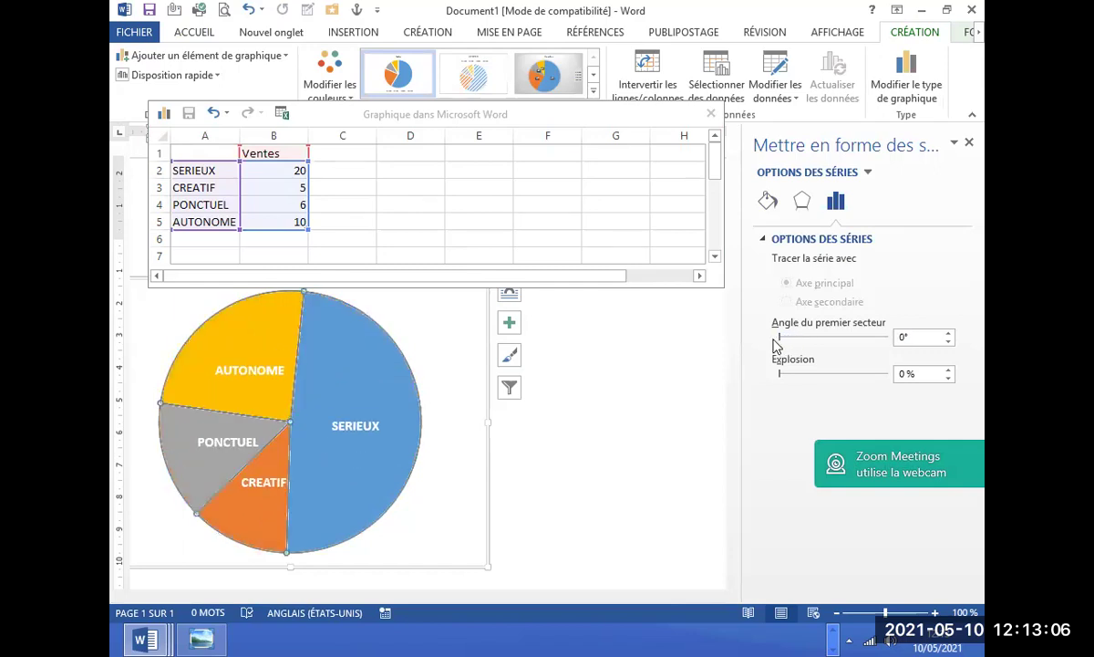
drag(775, 345, 785, 342)
click(949, 333)
click(948, 334)
click(948, 334)
click(949, 334)
drag(948, 337, 948, 337)
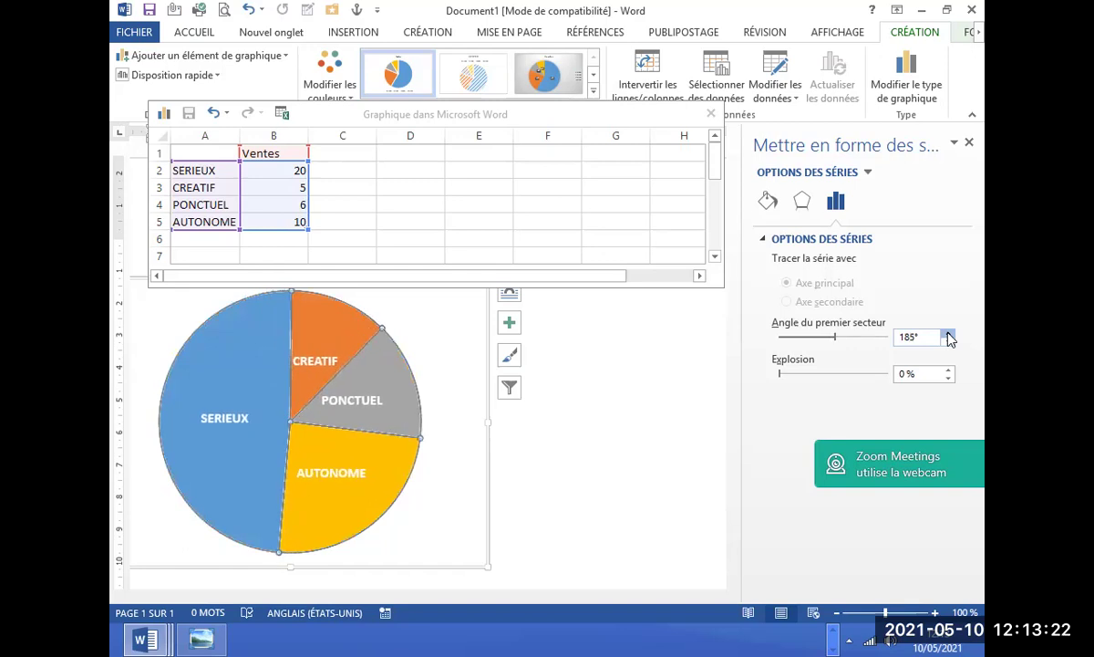
drag(948, 338, 949, 338)
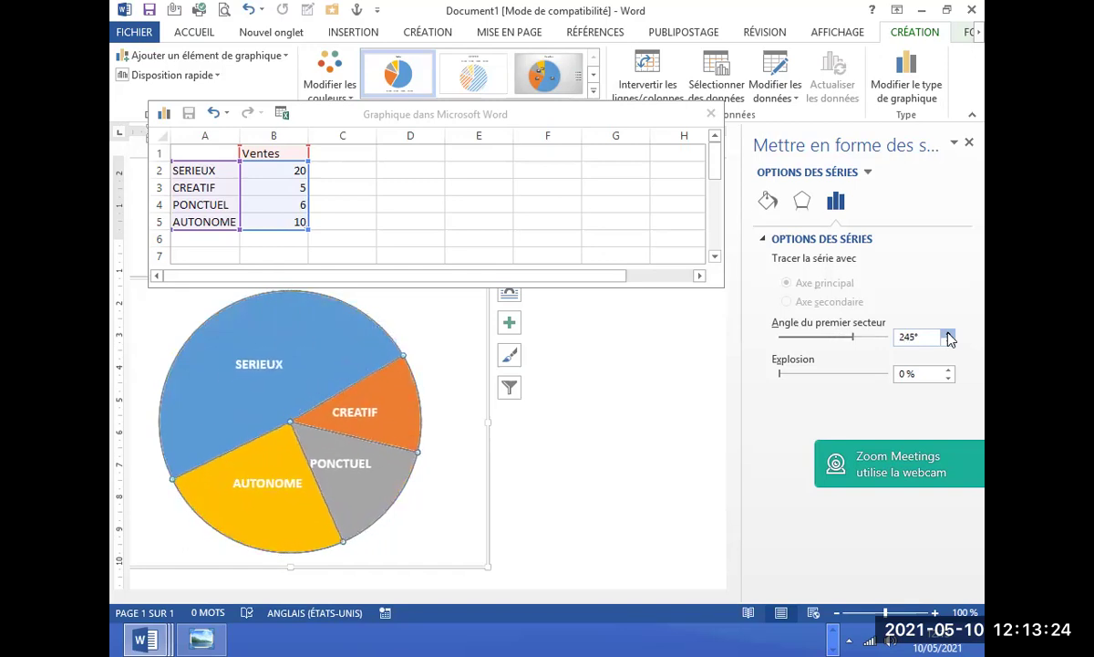
drag(948, 337, 950, 343)
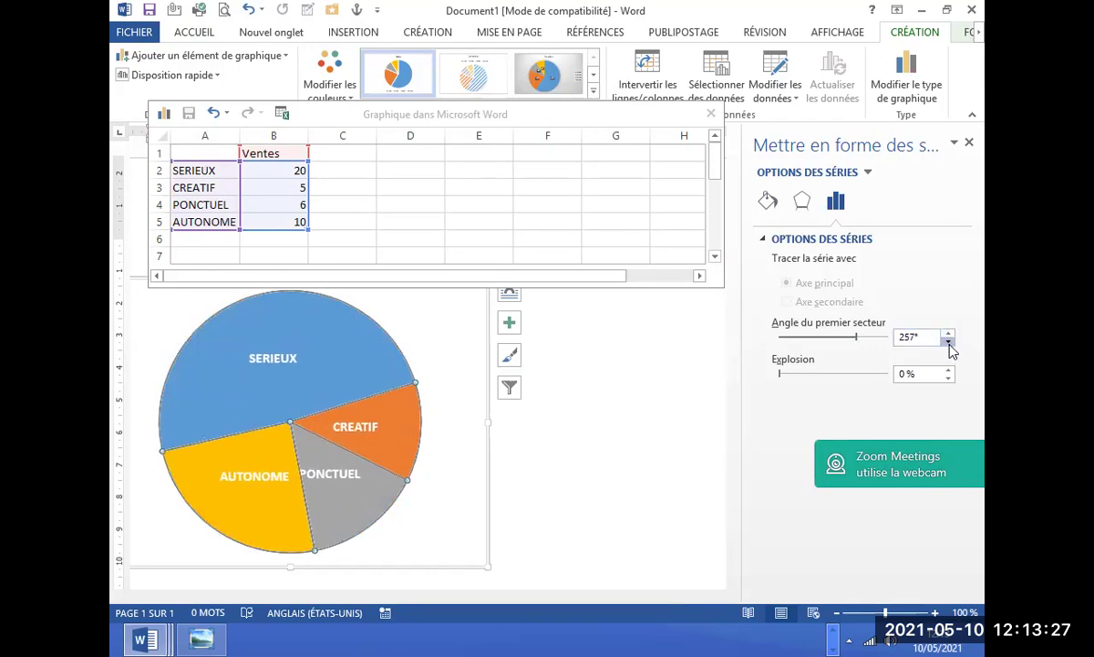
Compare with the reference CV and fine-tune the first-slice angle to 257°.
click(206, 637)
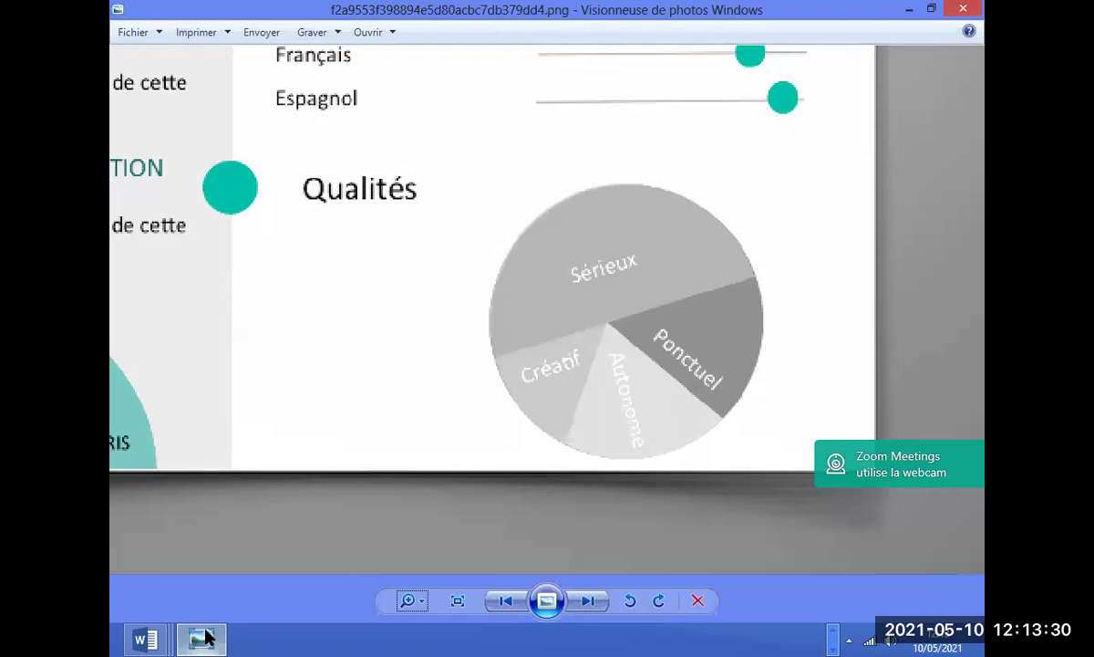
click(207, 637)
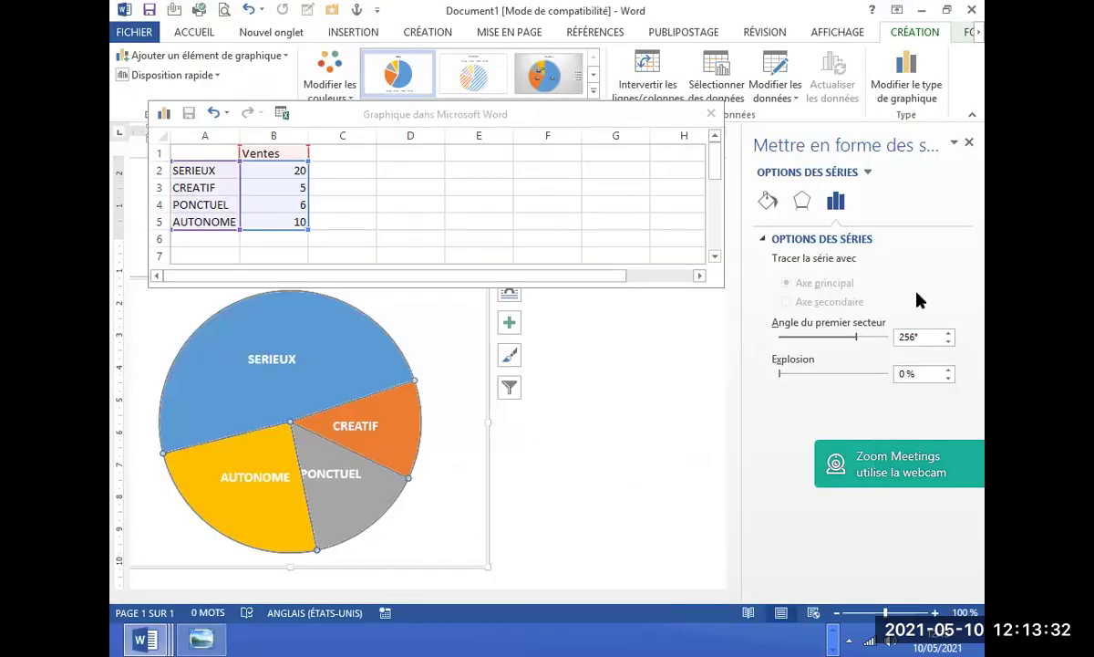
click(950, 342)
click(950, 342)
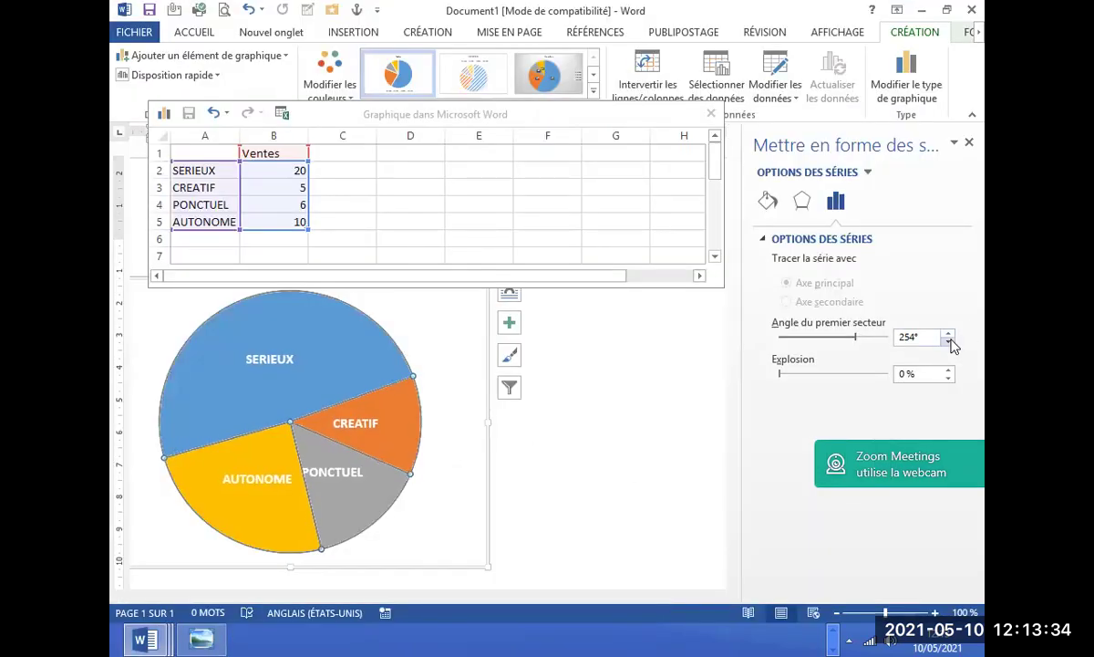
click(949, 334)
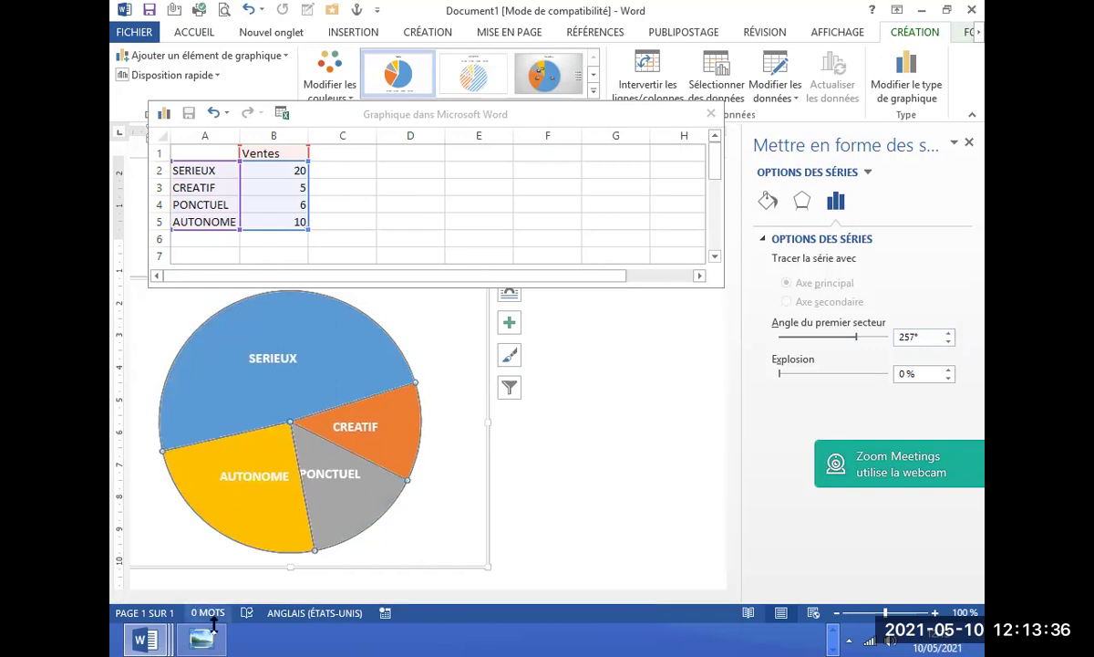
click(206, 637)
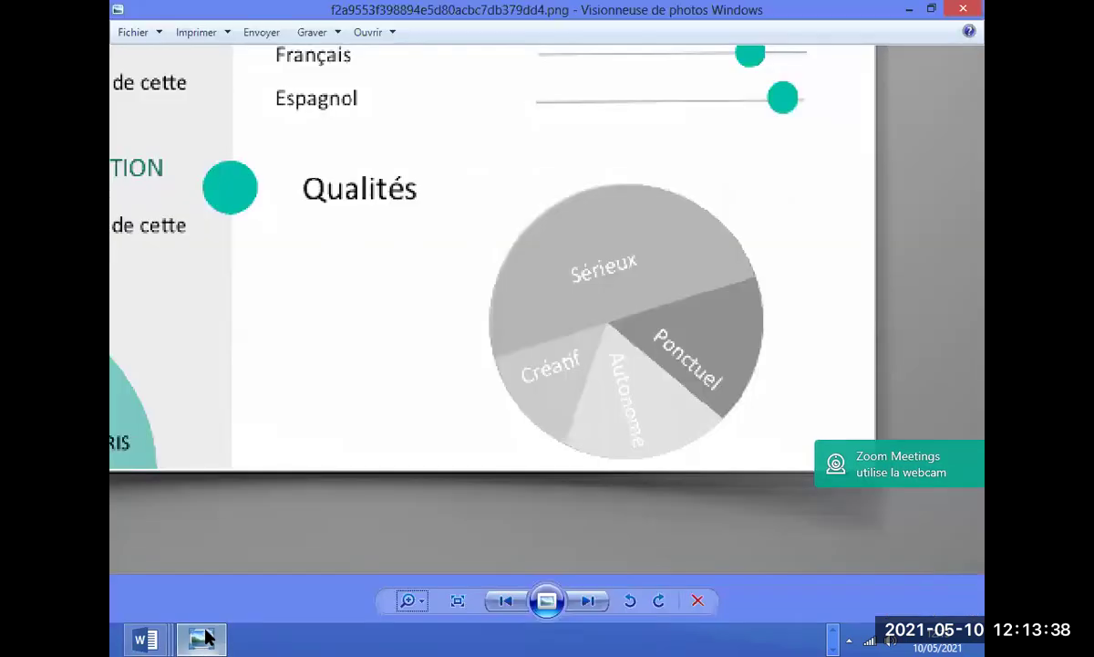
click(206, 636)
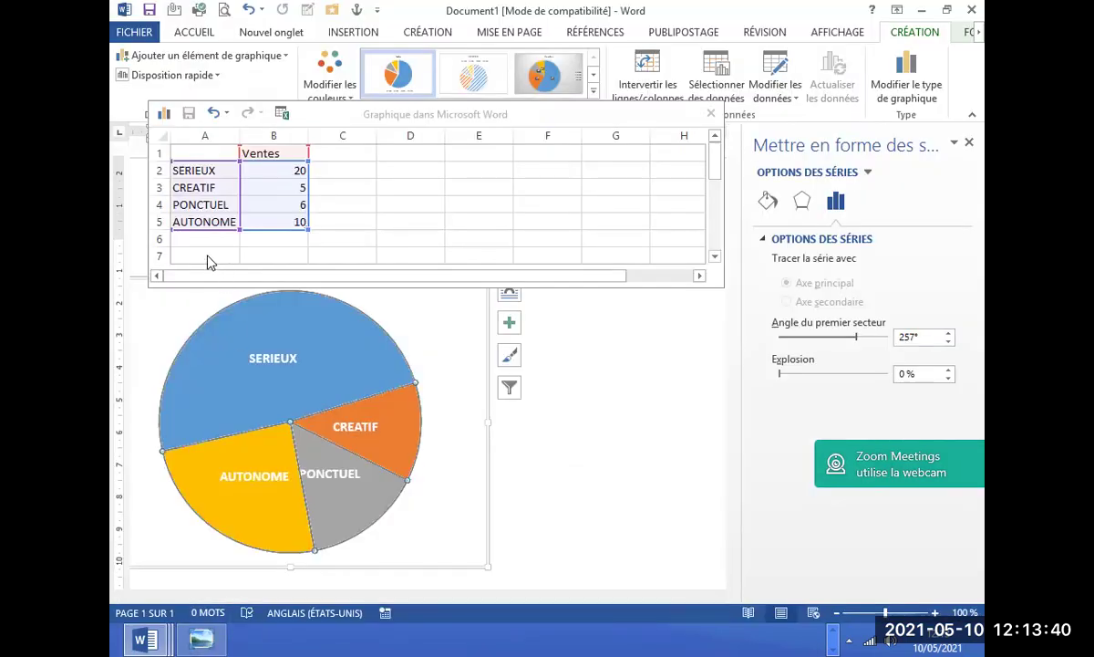
Rename the CREATIF category to Ponctuel and check the reference image.
click(208, 204)
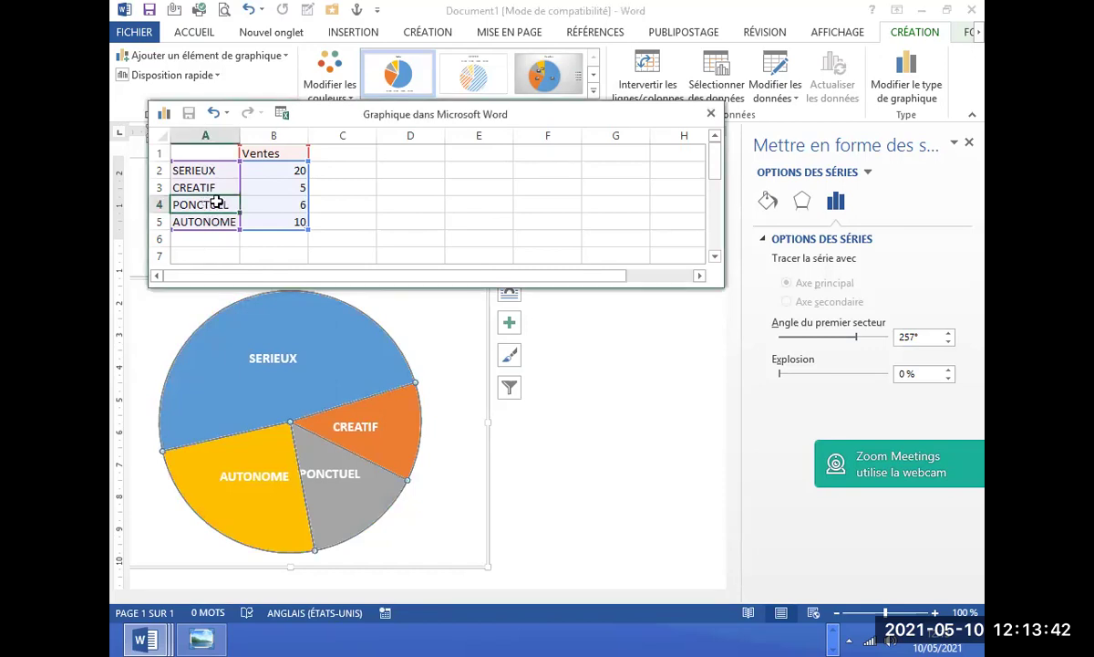
click(216, 186)
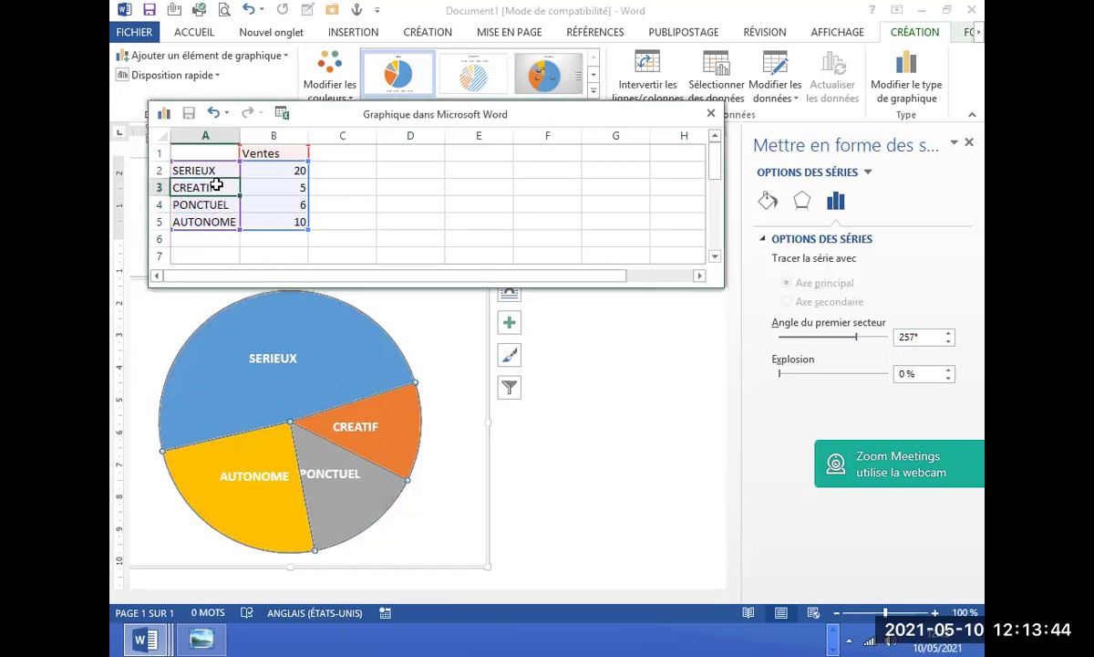
text(Pon)
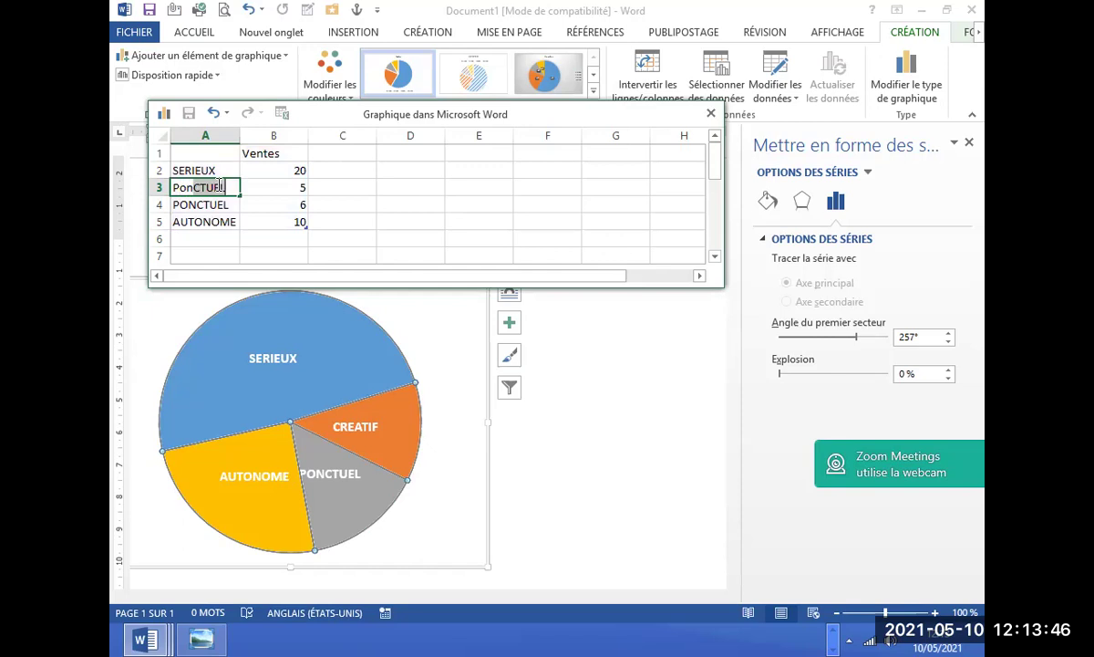
text(ctuel)
key(Return)
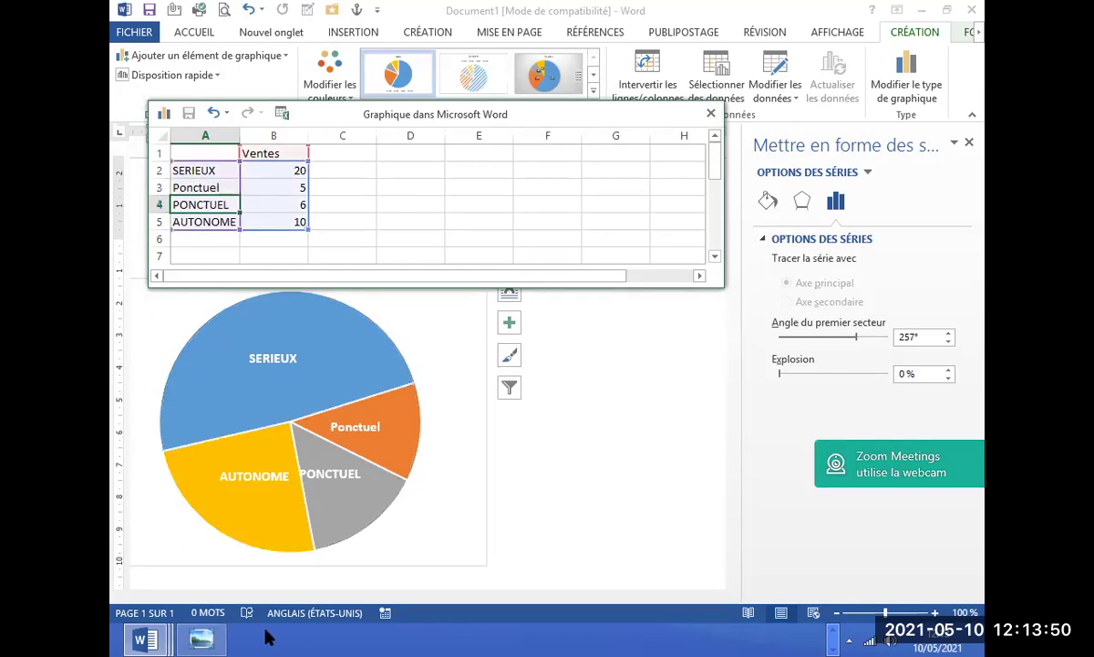
click(211, 639)
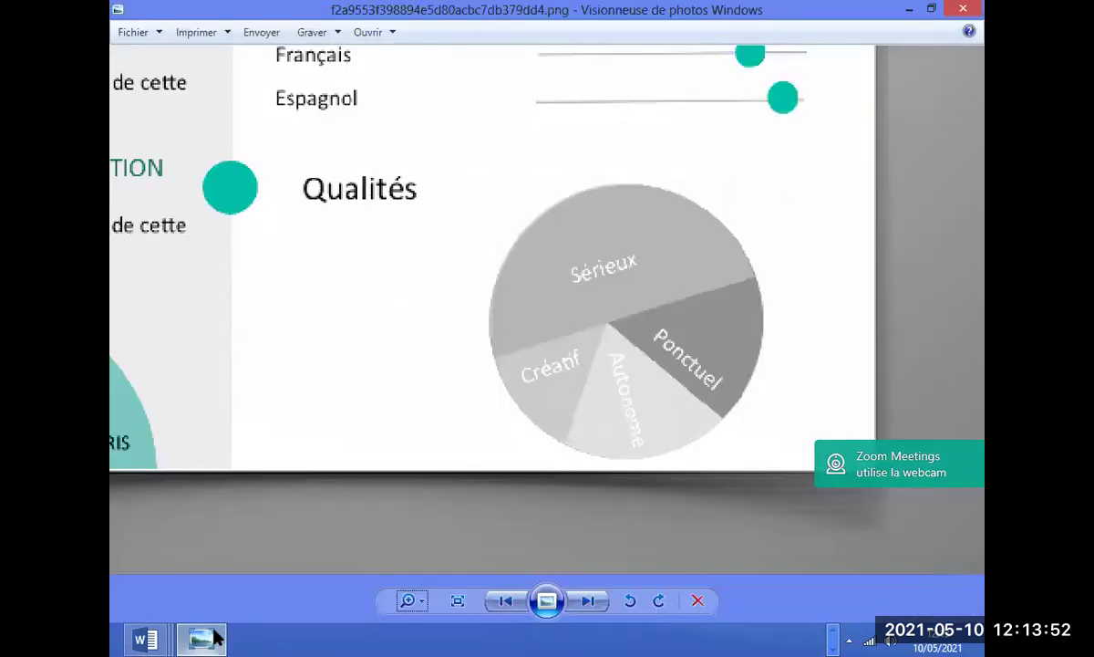
click(215, 638)
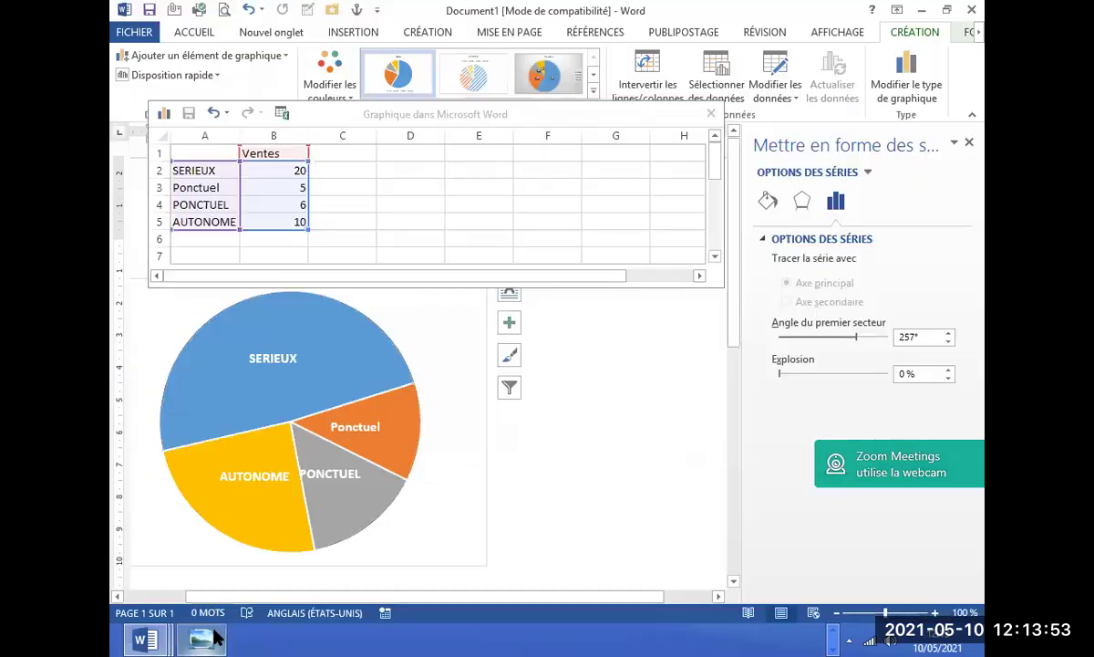
Rename the remaining categories to Créatif and Autonome.
click(219, 221)
text(Créatif)
key(Return)
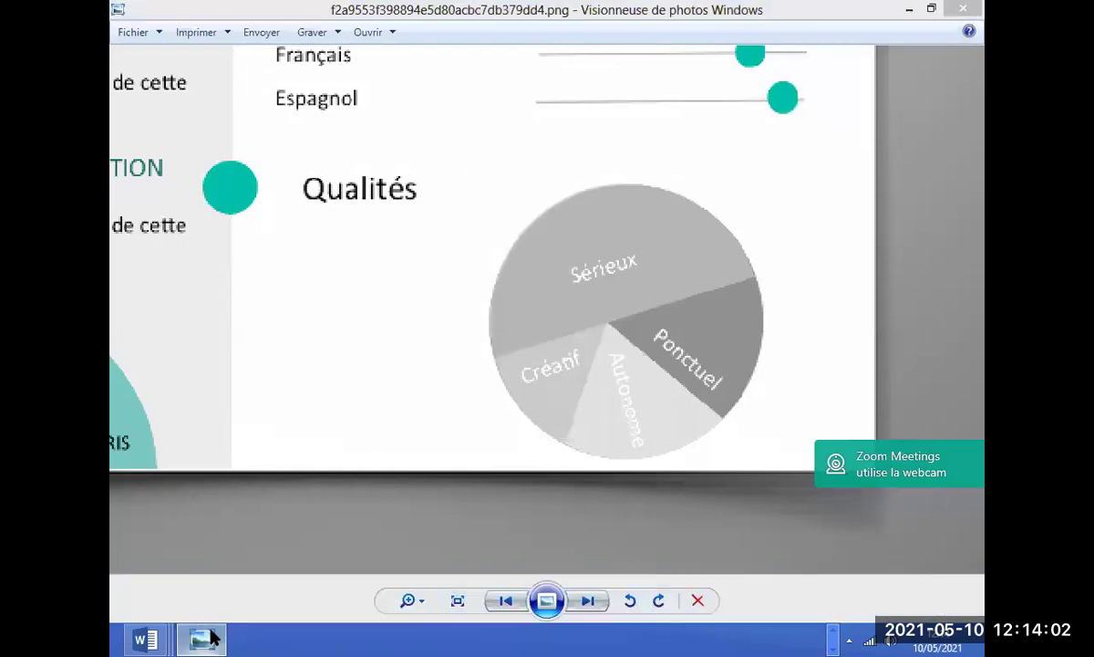
click(260, 303)
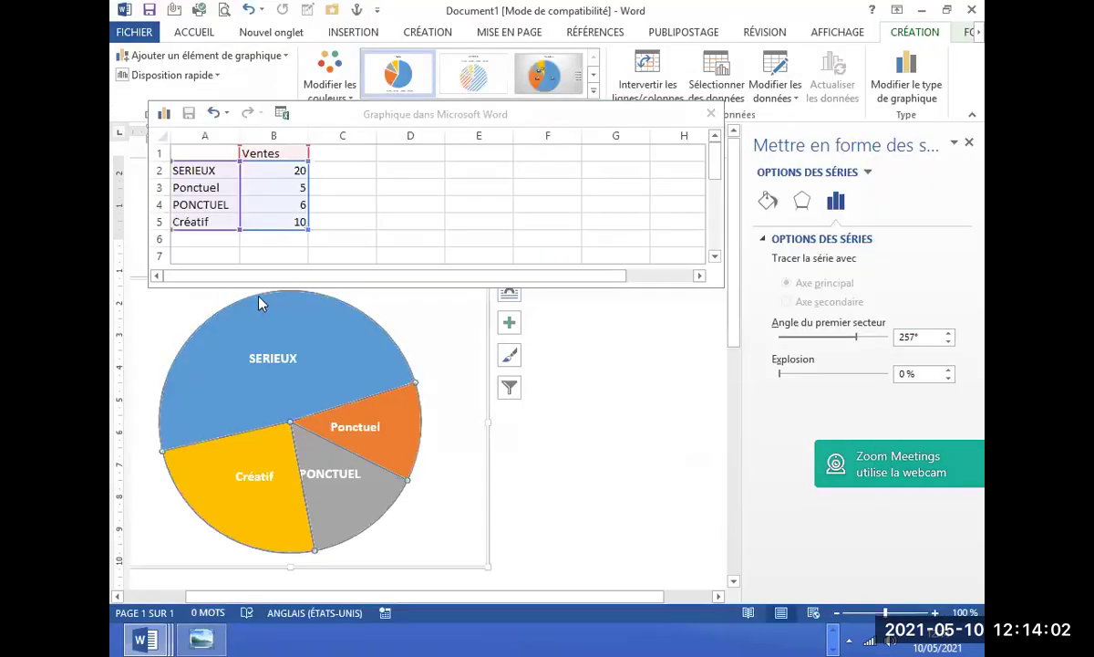
click(211, 204)
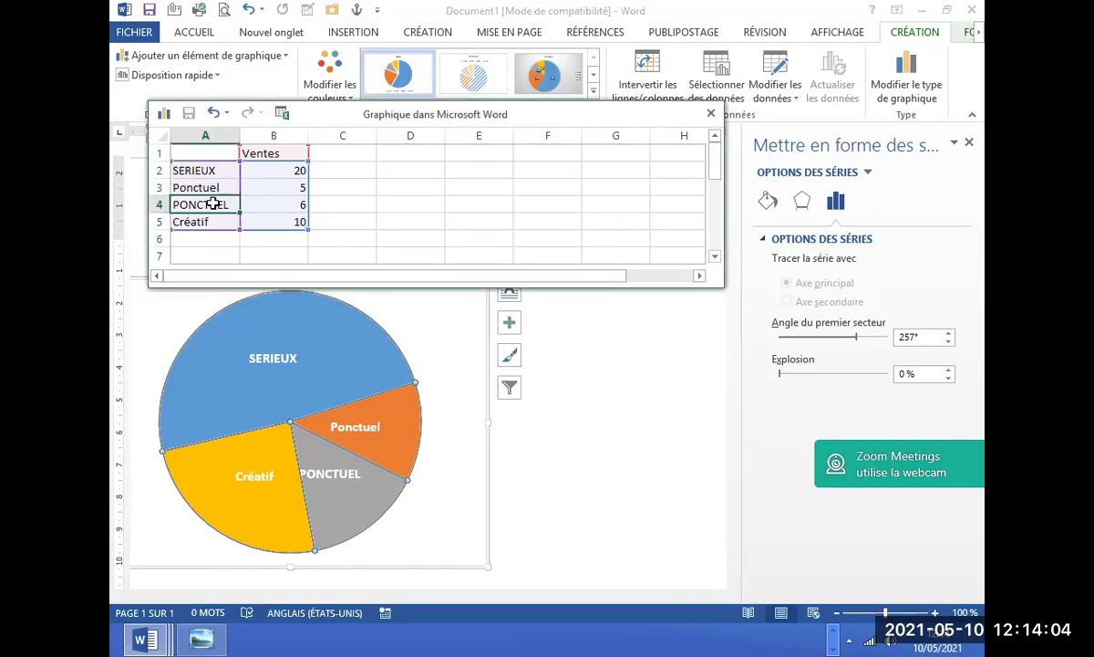
text(Autonome)
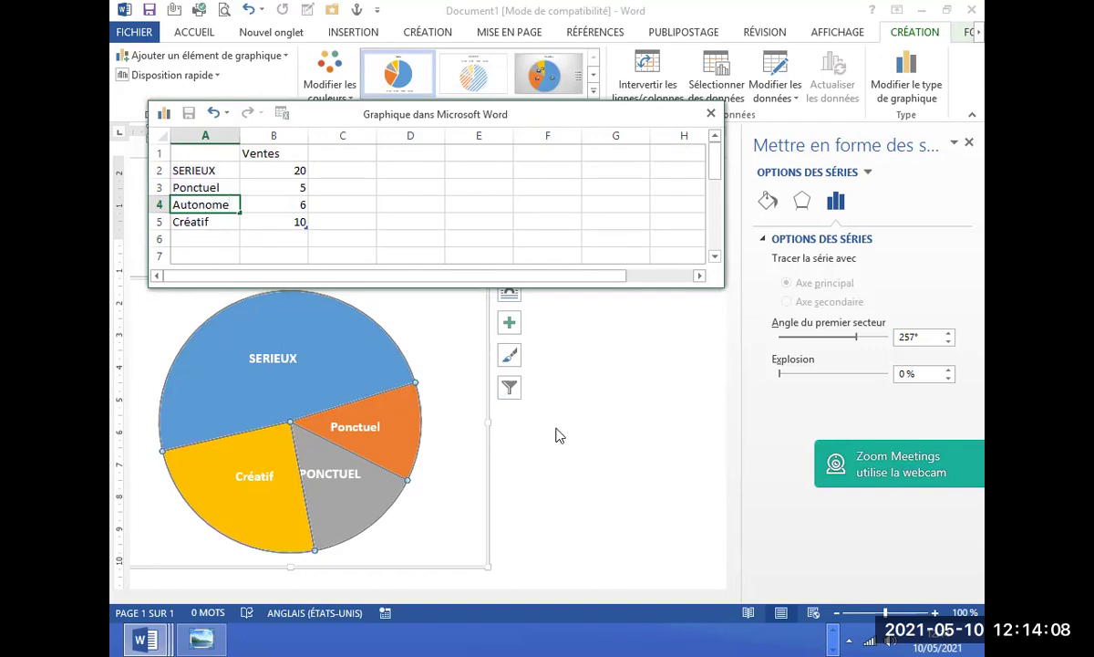
click(607, 458)
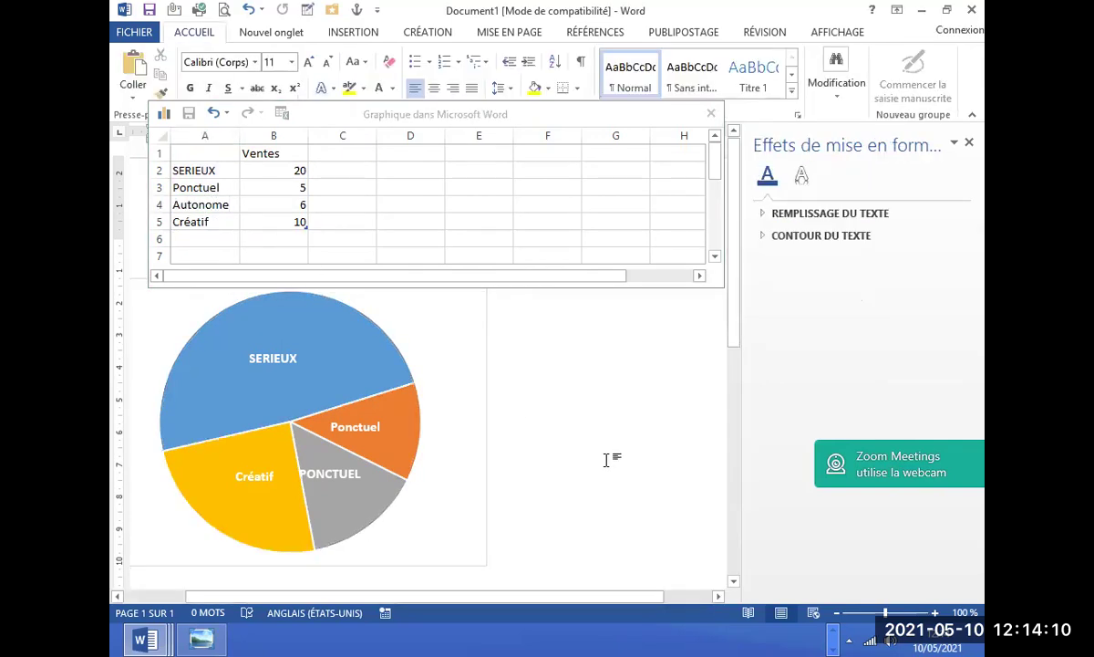
Return to the chart data and change the Créatif category to Créative.
mouse_move(293, 298)
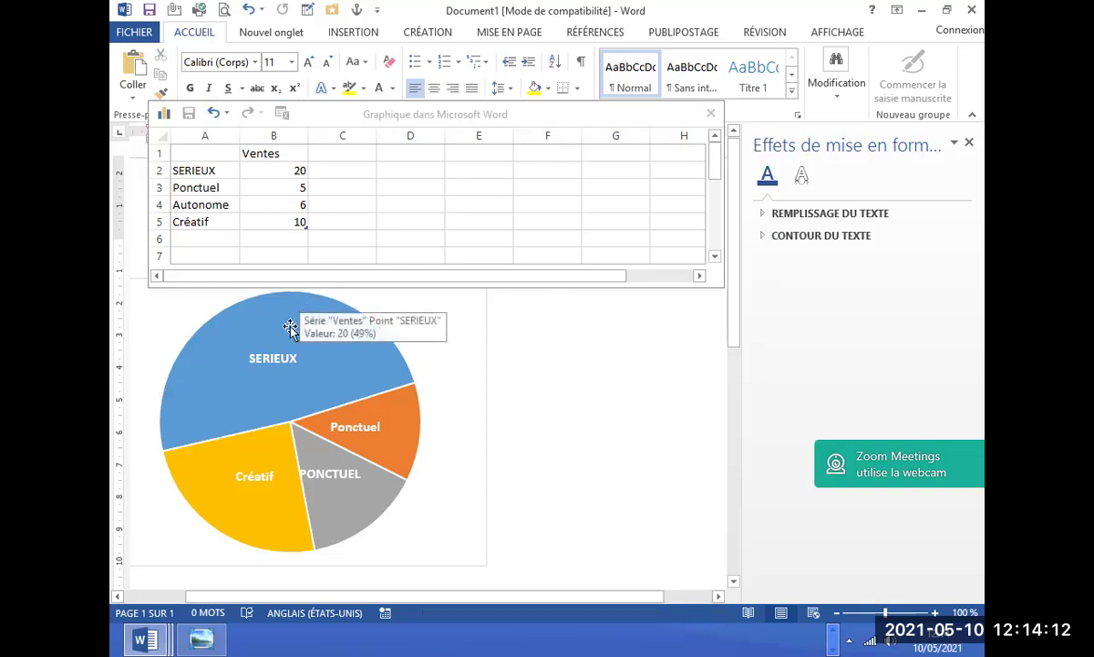
click(290, 328)
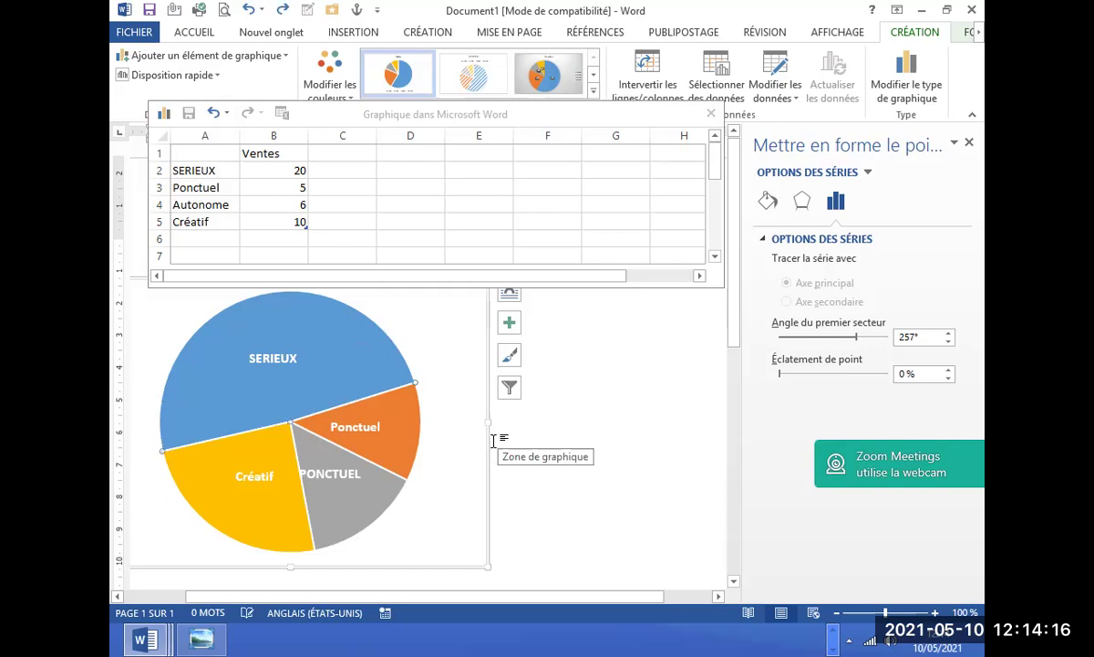
click(423, 427)
click(222, 205)
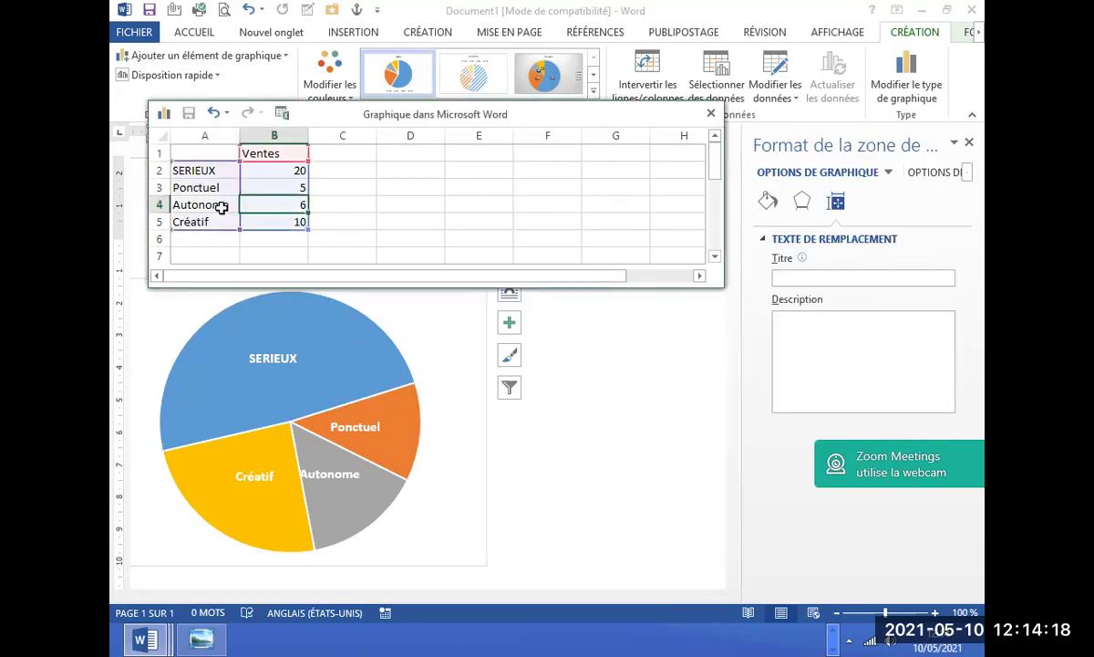
click(217, 219)
click(212, 170)
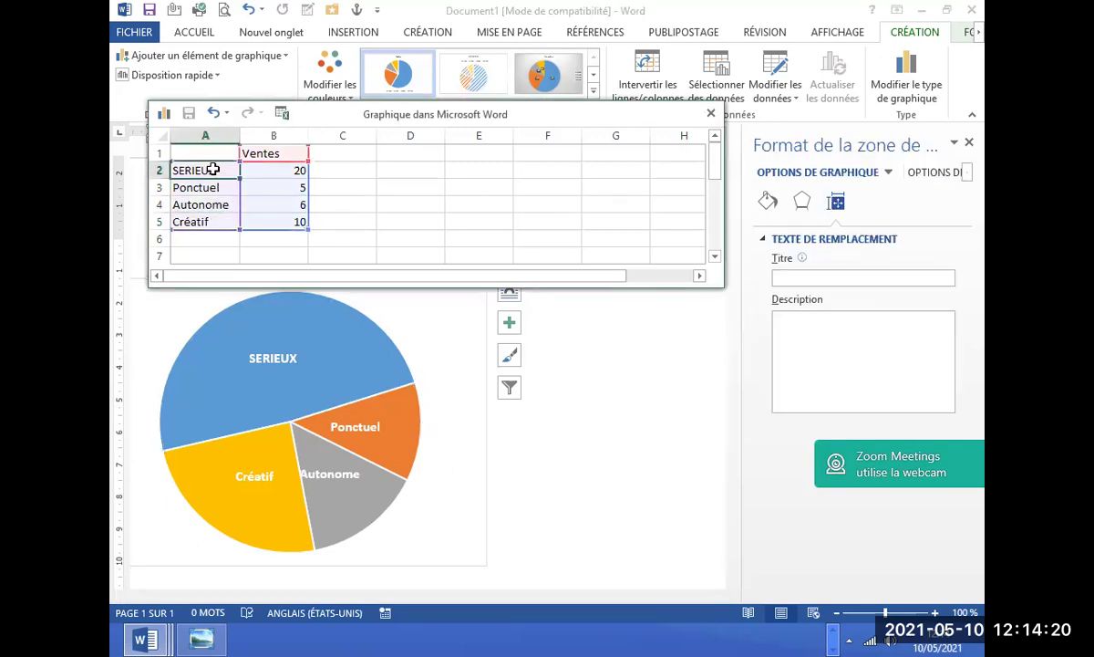
click(209, 222)
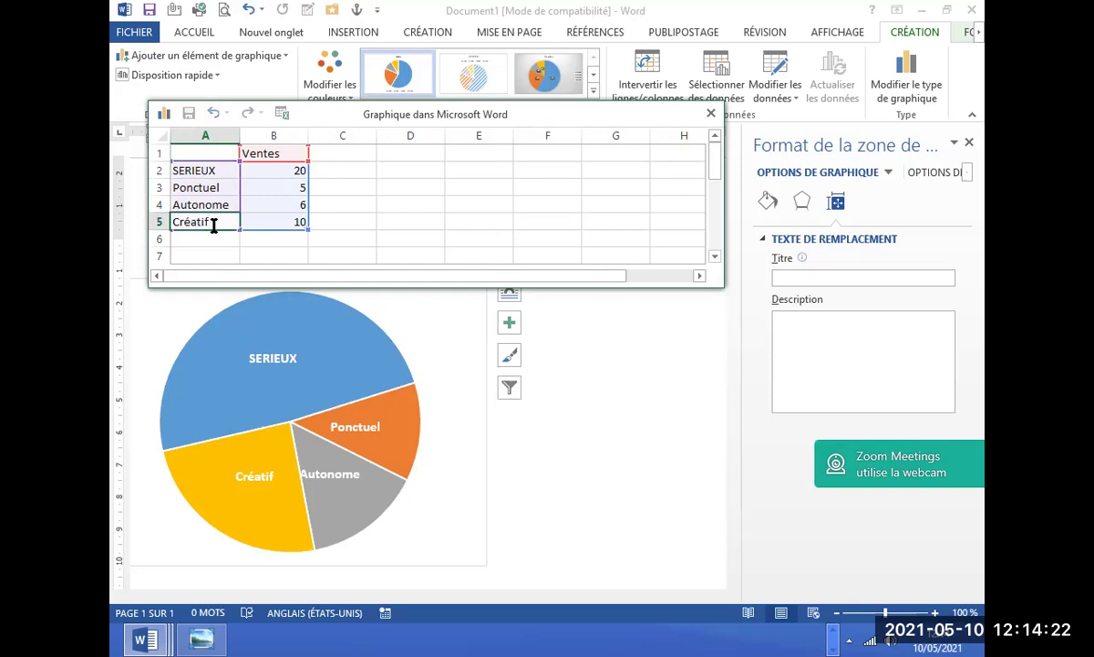
double_click(213, 226)
key(BackSpace)
text(ve)
key(Return)
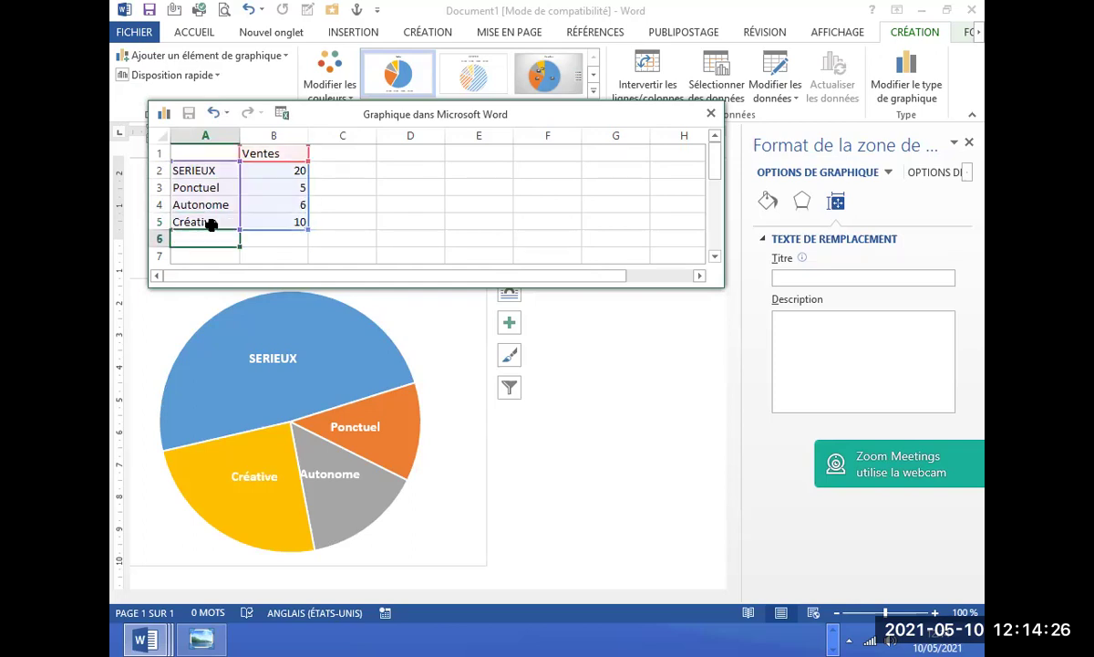
Correct the category names back to Autonome and Créatif.
click(221, 206)
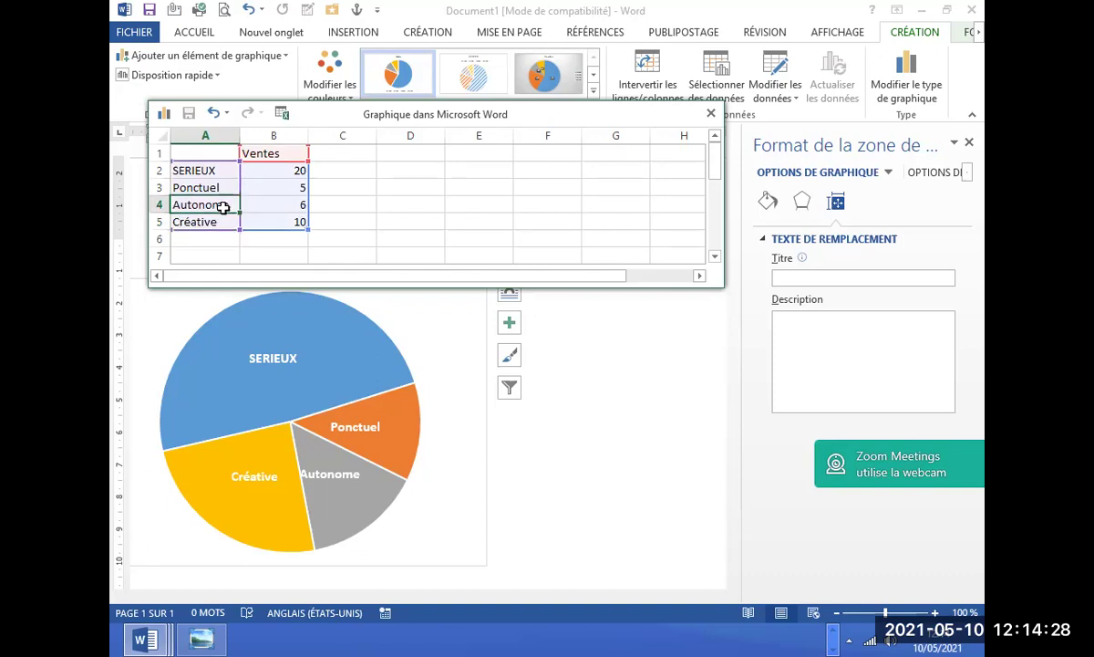
text(Au)
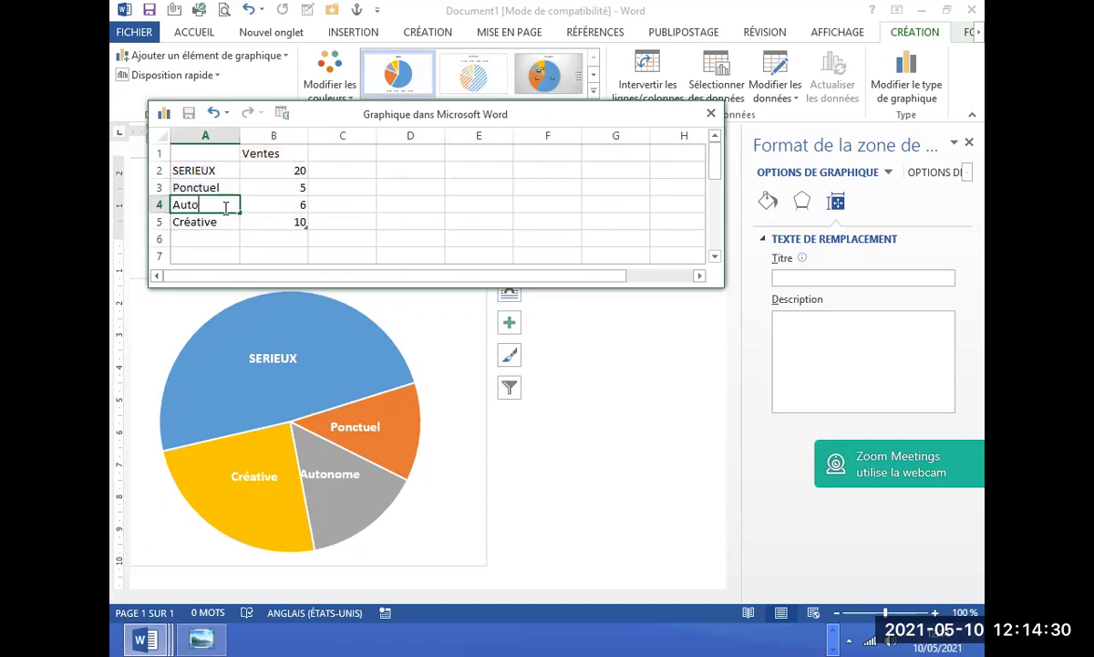
key(Return)
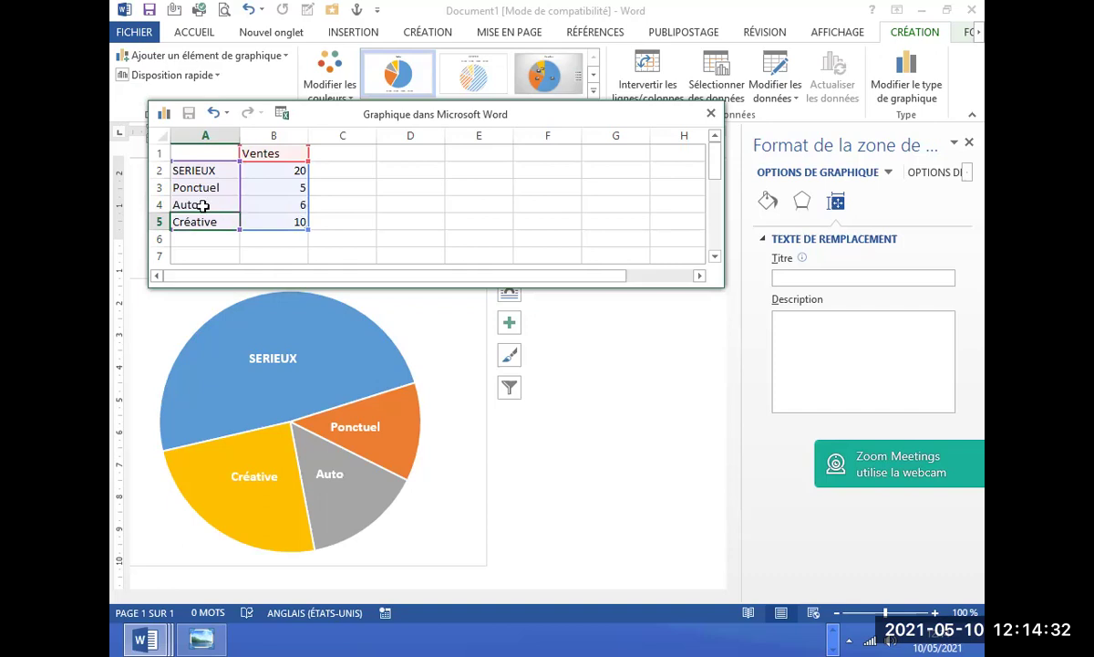
click(203, 204)
double_click(209, 204)
text(nome)
click(227, 222)
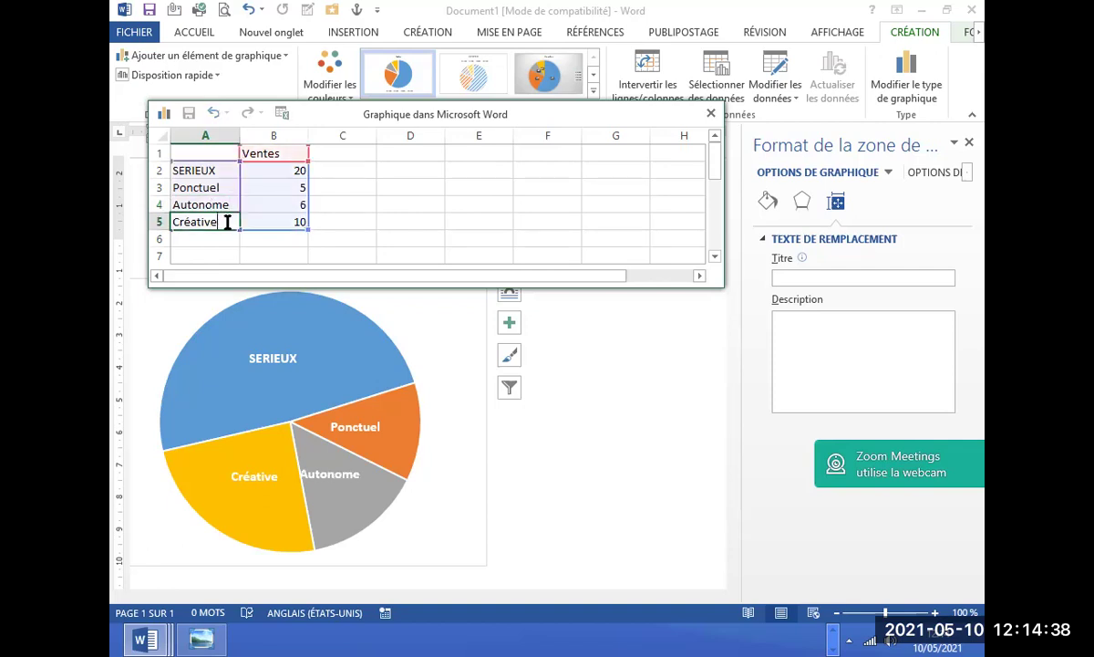
double_click(227, 222)
key(BackSpace)
key(BackSpace)
text(f)
key(Return)
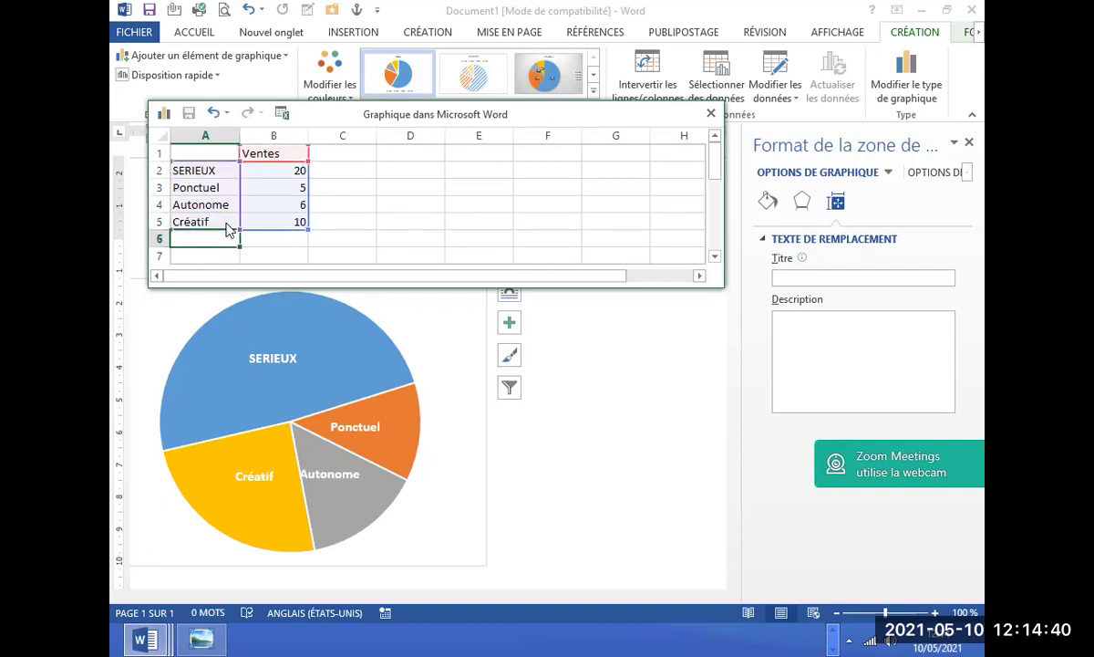
Retype the SERIEUX category as Sérieux.
click(228, 175)
double_click(229, 173)
key(BackSpace)
key(BackSpace)
key(BackSpace)
text(érieux)
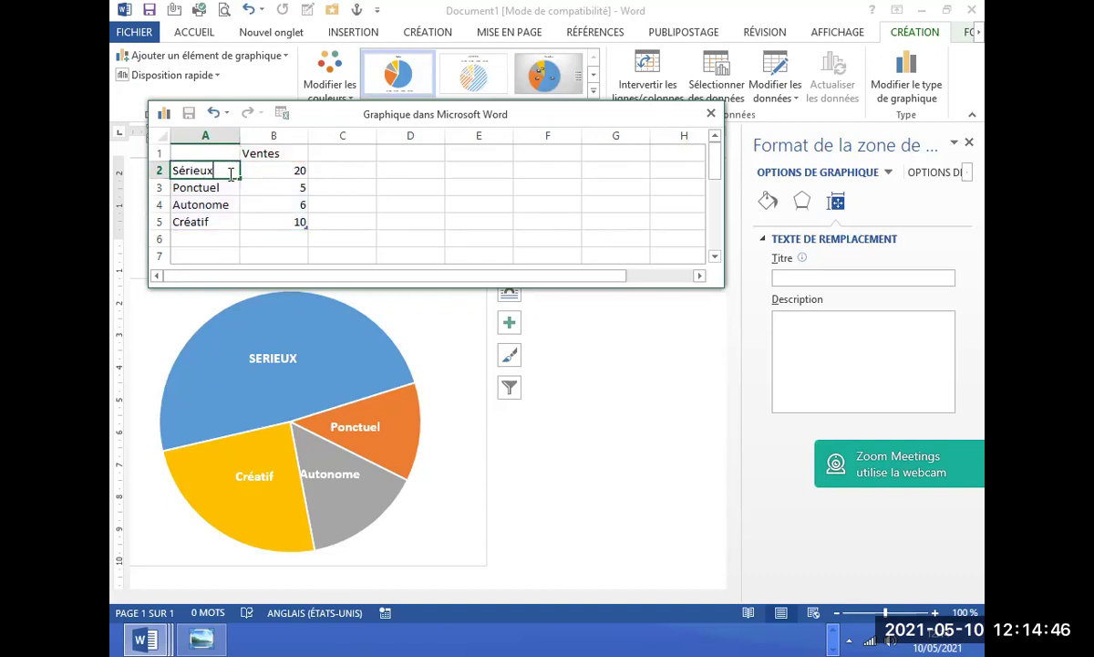
key(Return)
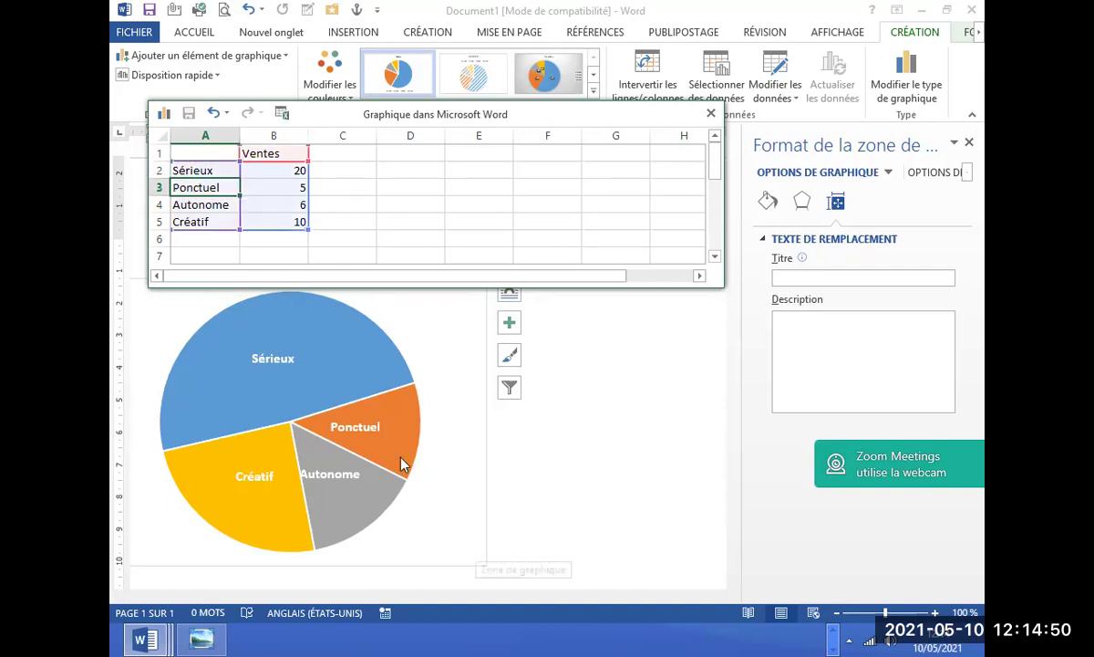
Check the reference CV, then set Autonome to 10 and Créatif to 5.
click(203, 639)
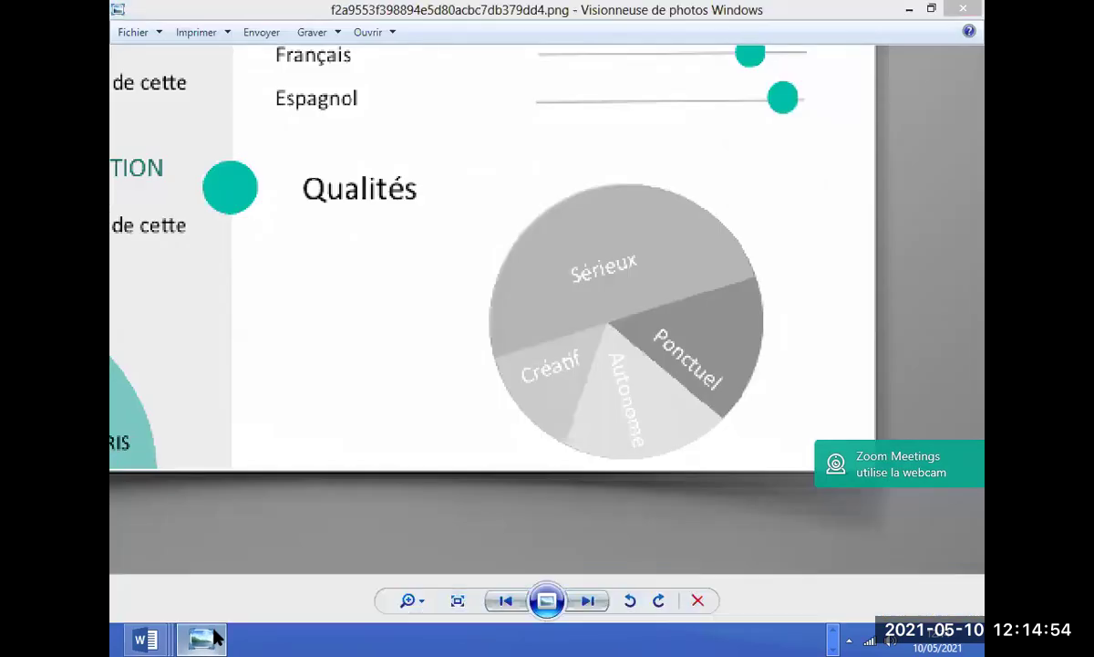
click(208, 639)
click(297, 206)
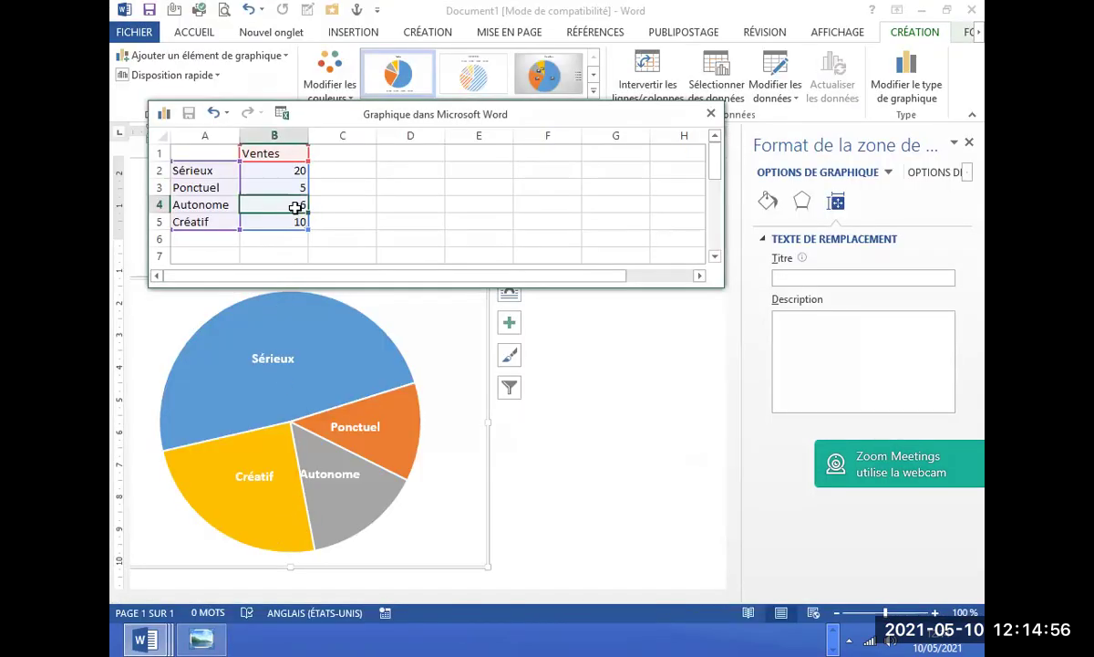
text(1)
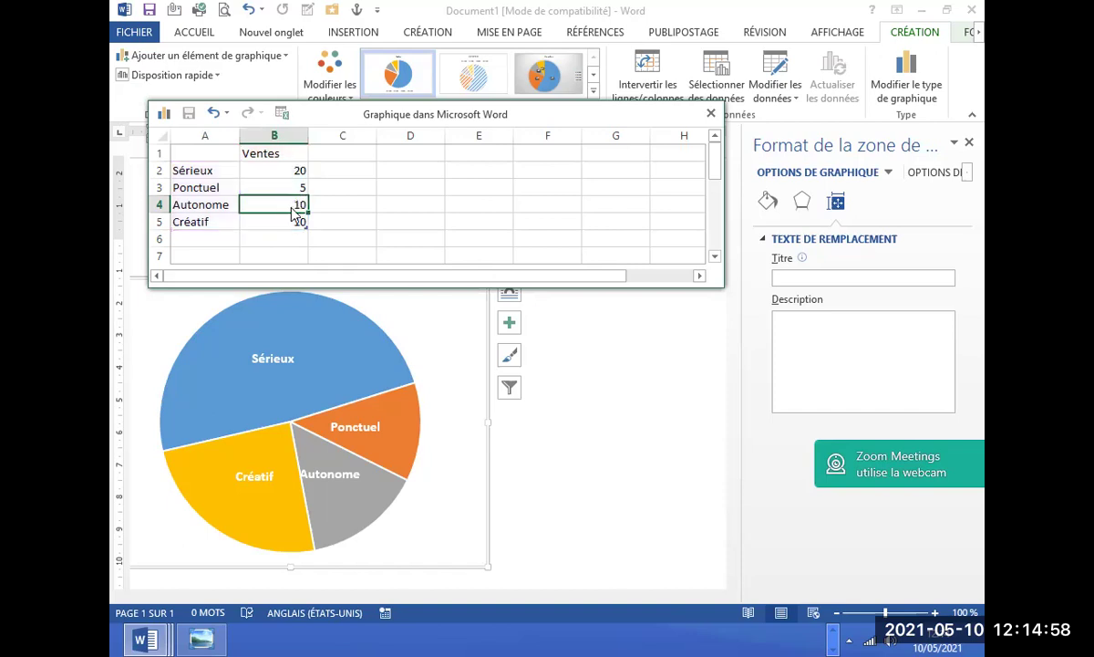
key(Return)
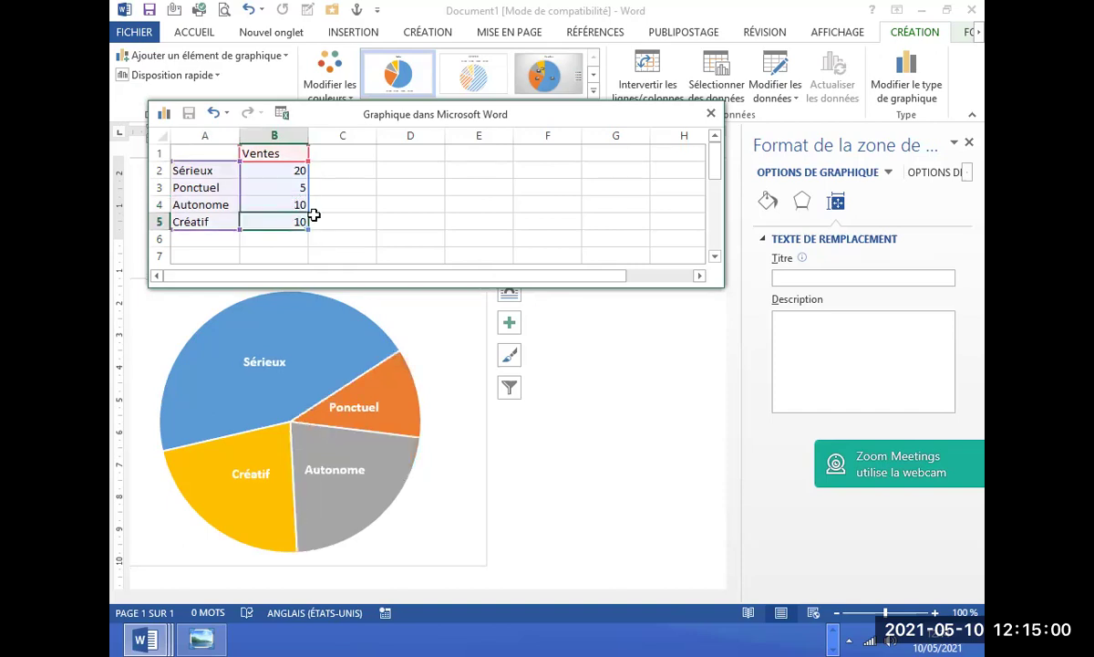
text(5)
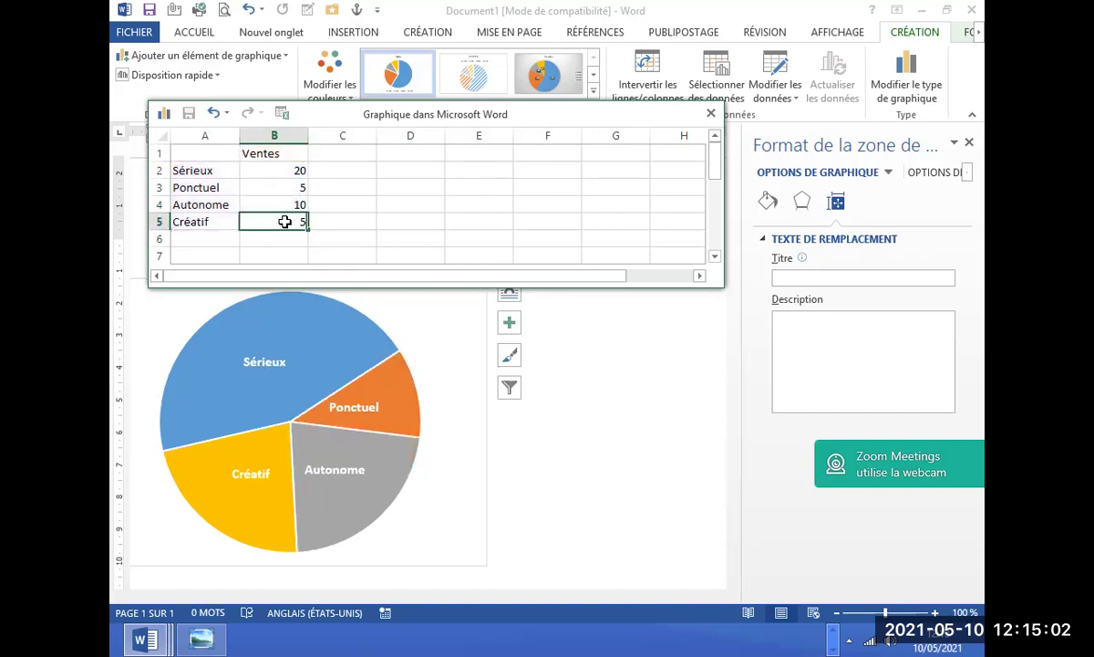
key(Return)
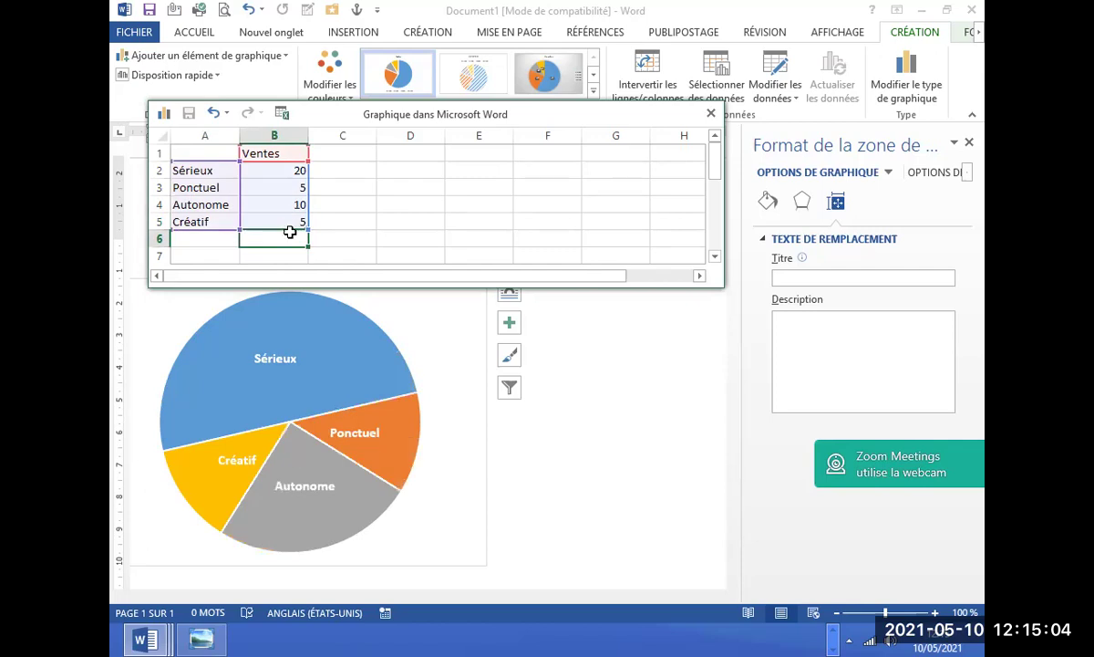
Recheck the reference and set Ponctuel to 8 and Autonome to 6.
click(208, 638)
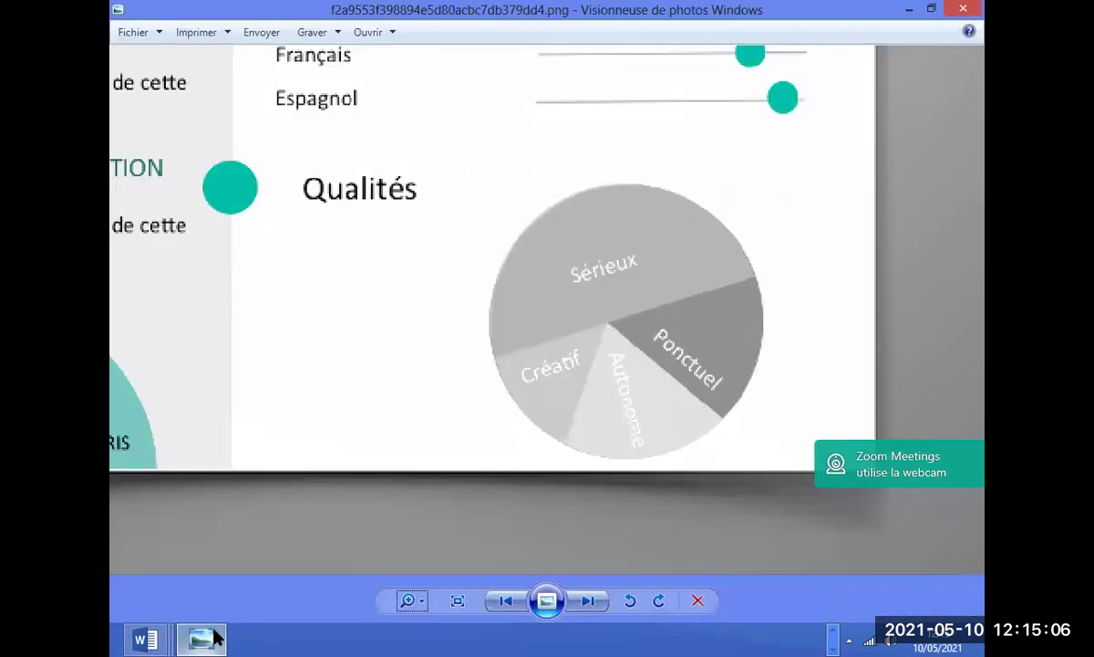
click(217, 638)
click(271, 186)
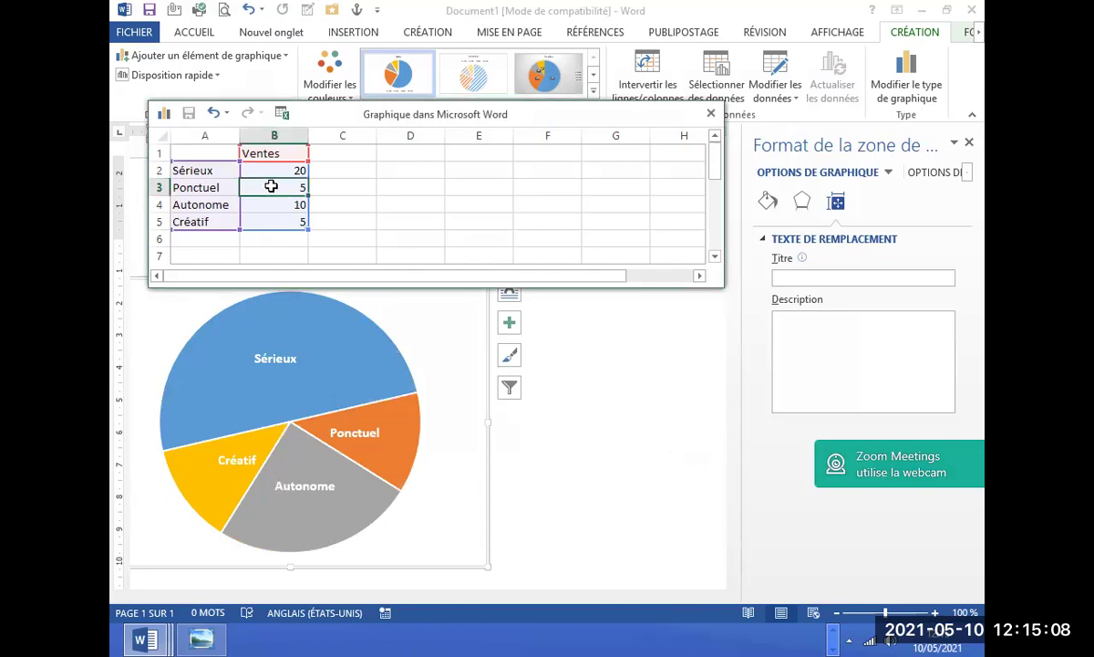
text(8)
key(Return)
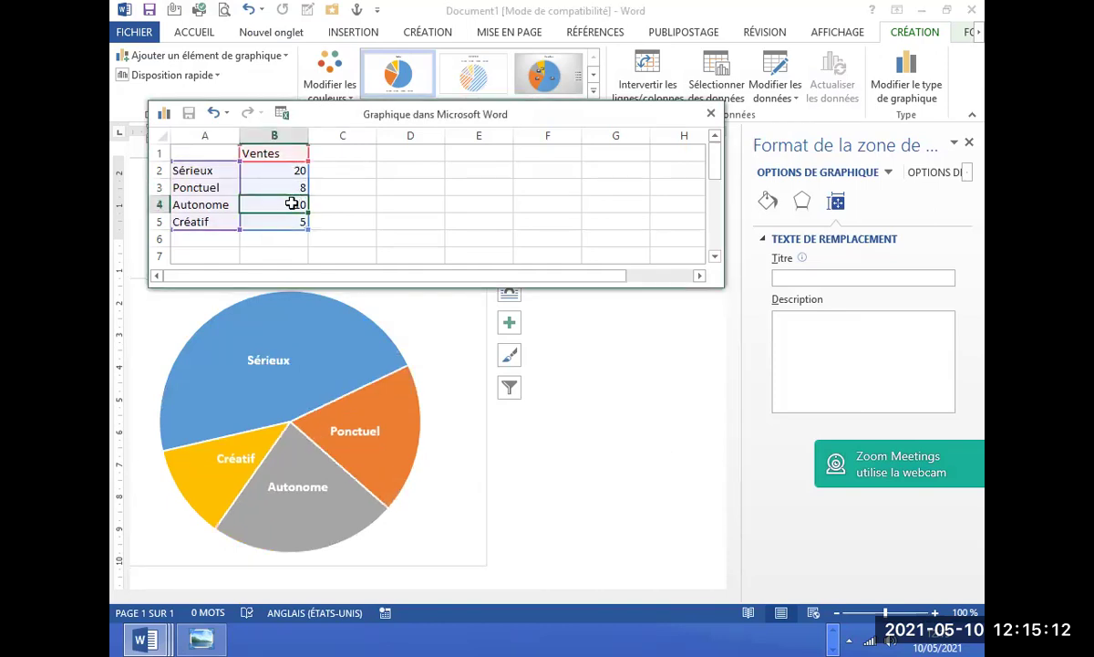
text(6)
key(Return)
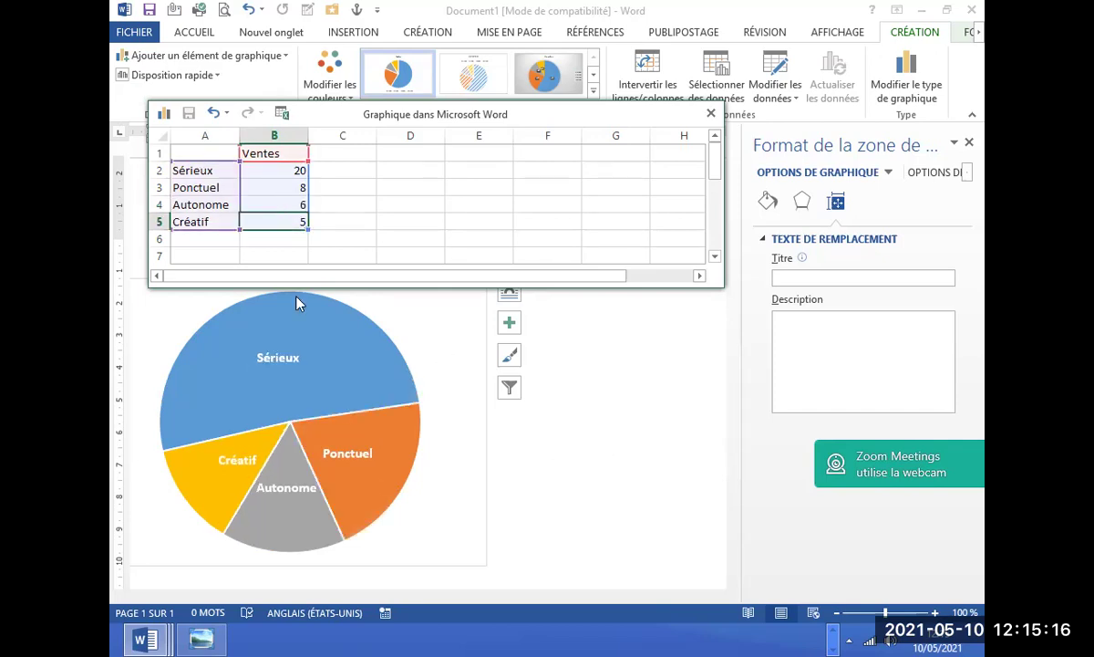
click(479, 428)
Set the pie series' Angle of first slice to 241°.
click(410, 369)
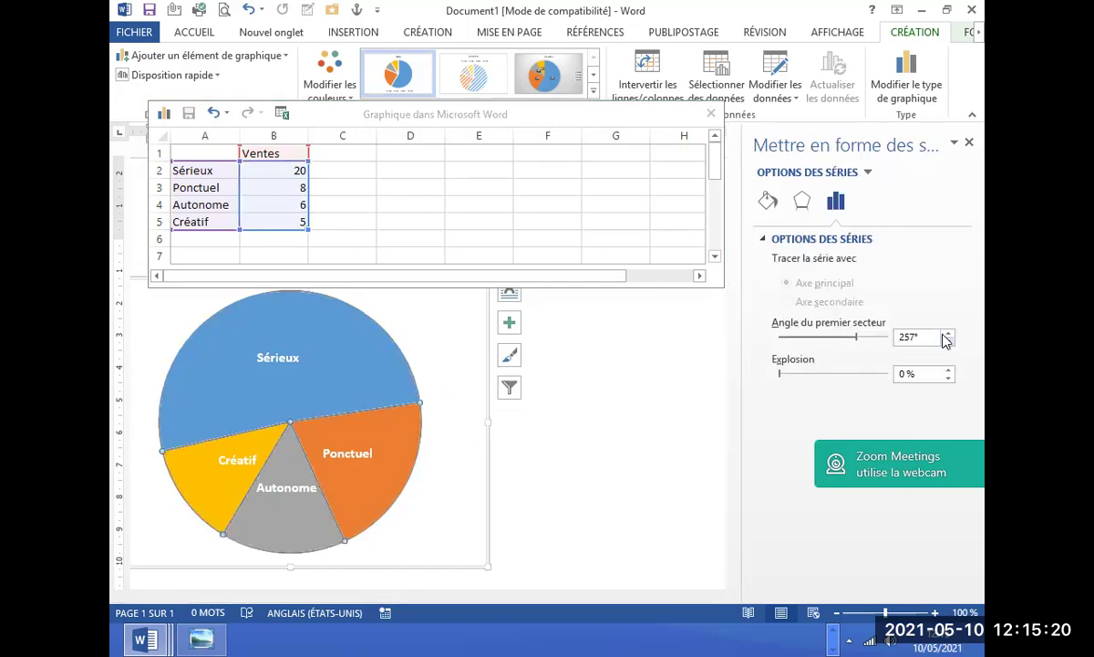
click(948, 341)
click(948, 341)
click(948, 341)
click(949, 341)
click(948, 341)
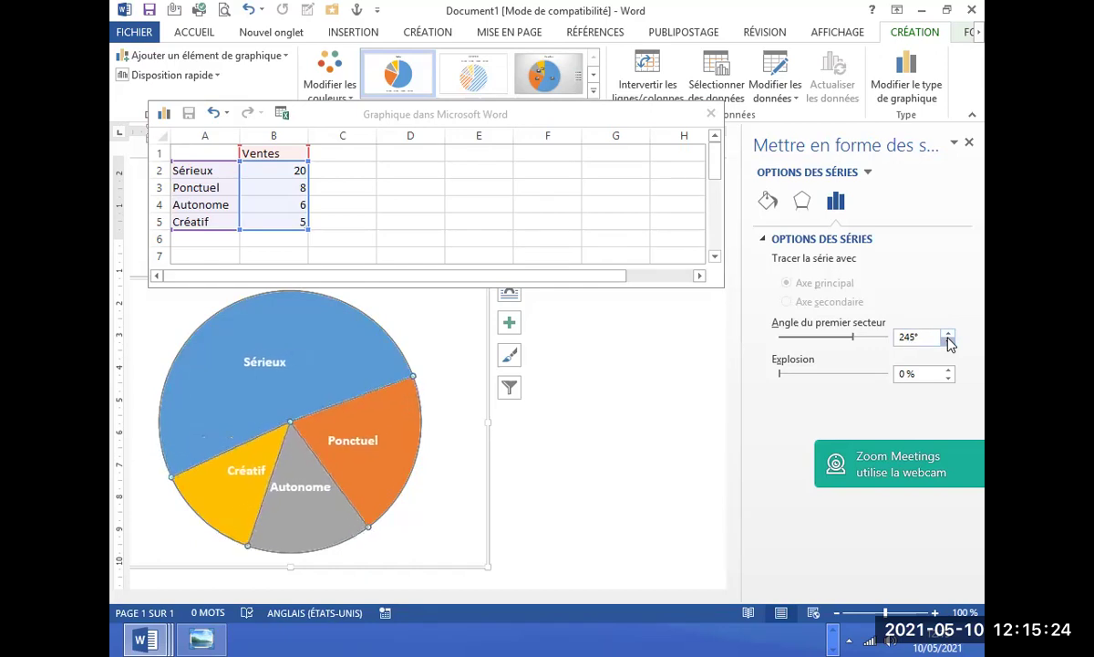
click(949, 341)
click(948, 342)
click(948, 341)
click(948, 341)
click(949, 334)
click(949, 335)
click(948, 335)
click(949, 334)
click(949, 335)
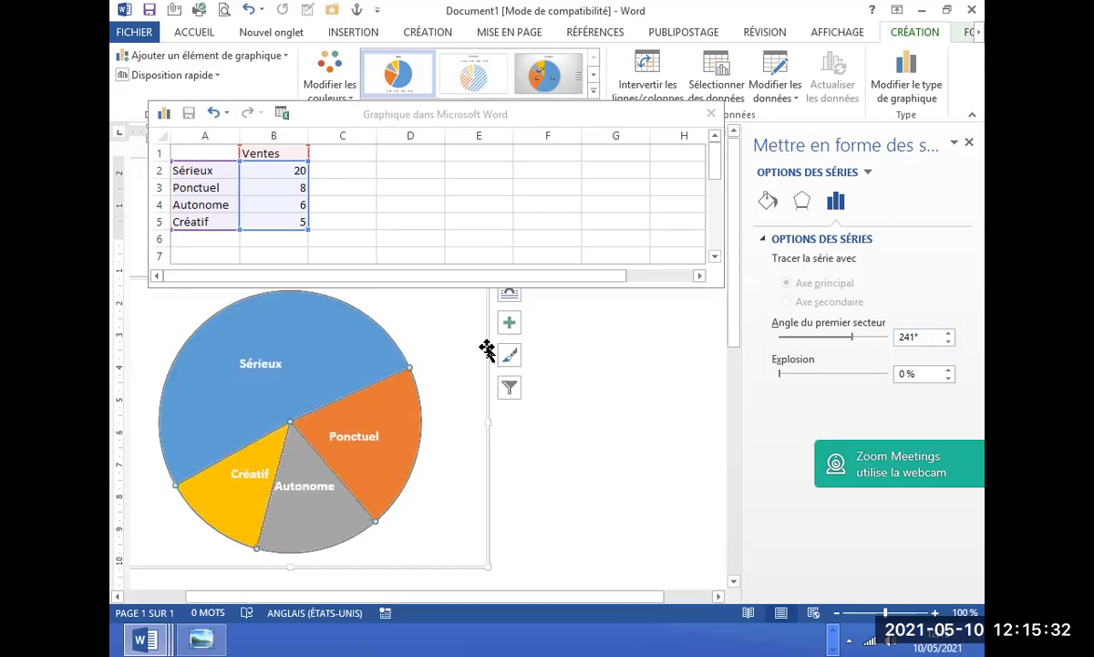
Compare with the reference CV, then select only the Sérieux data label.
click(215, 633)
click(216, 636)
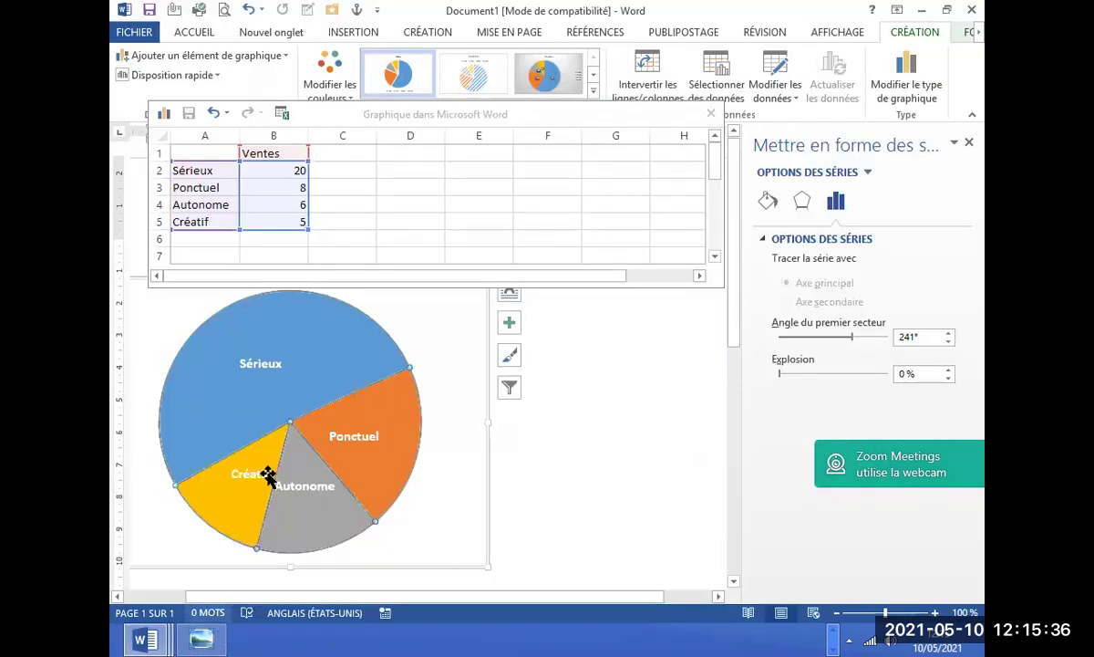
click(268, 369)
click(265, 370)
Move the Sérieux label lower in its slice and tilt it to -21°.
drag(270, 369, 275, 396)
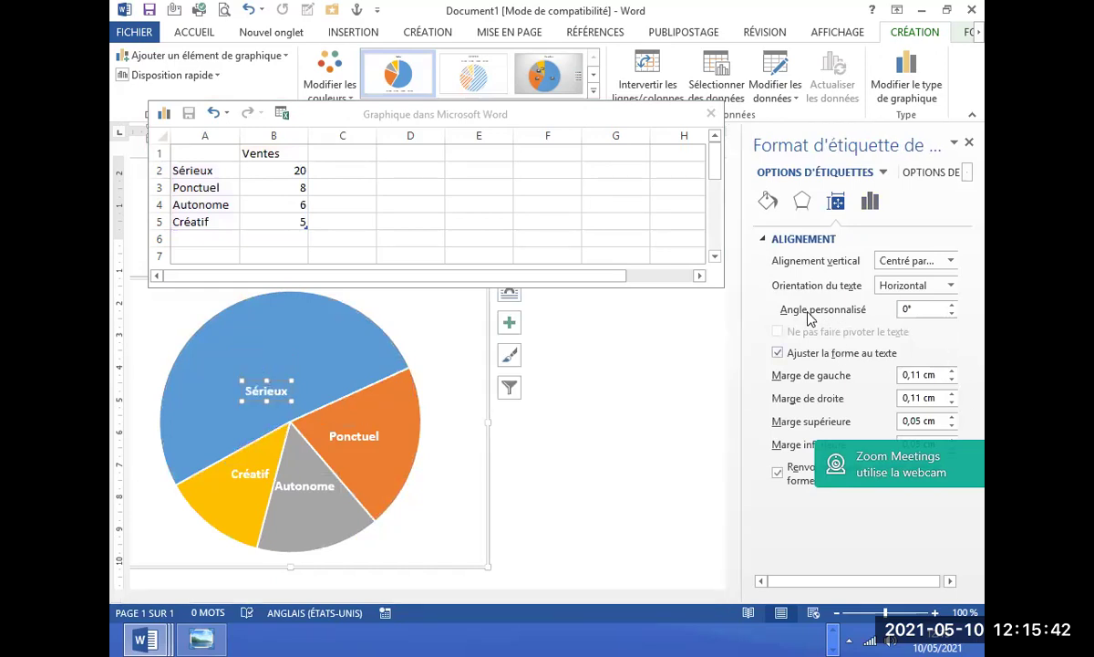
click(952, 307)
click(953, 307)
click(952, 308)
click(953, 308)
click(952, 308)
click(952, 307)
click(952, 313)
click(953, 313)
click(952, 312)
click(952, 313)
click(952, 312)
click(953, 313)
click(952, 313)
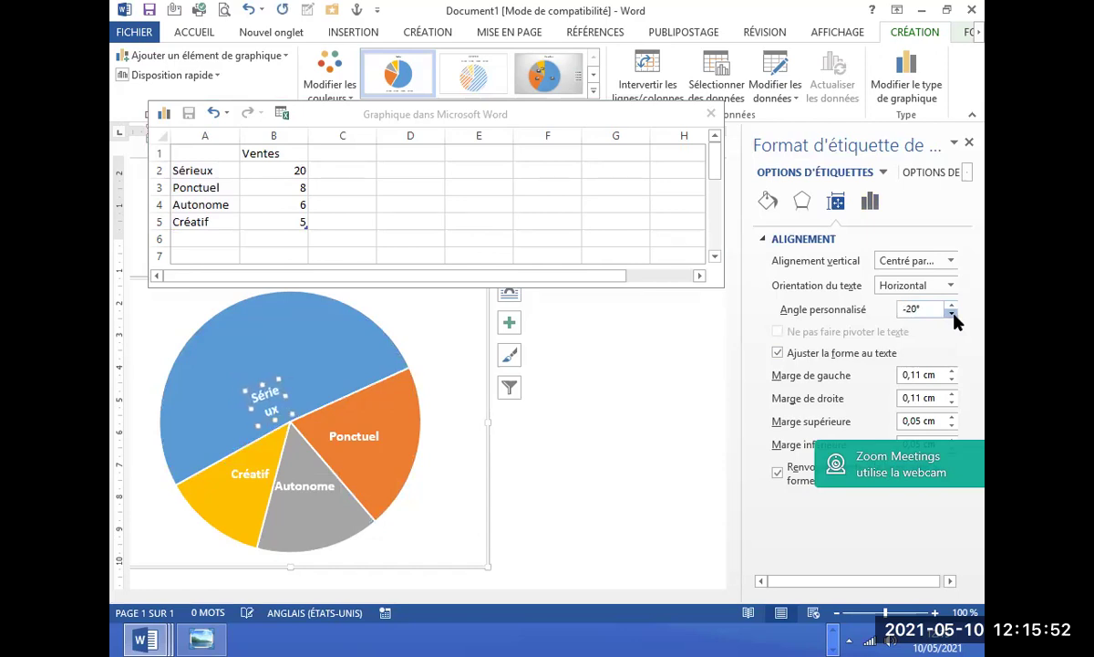
click(952, 313)
Widen the Sérieux label onto one line, tilt it to -27° and nudge it into place.
drag(281, 394, 310, 386)
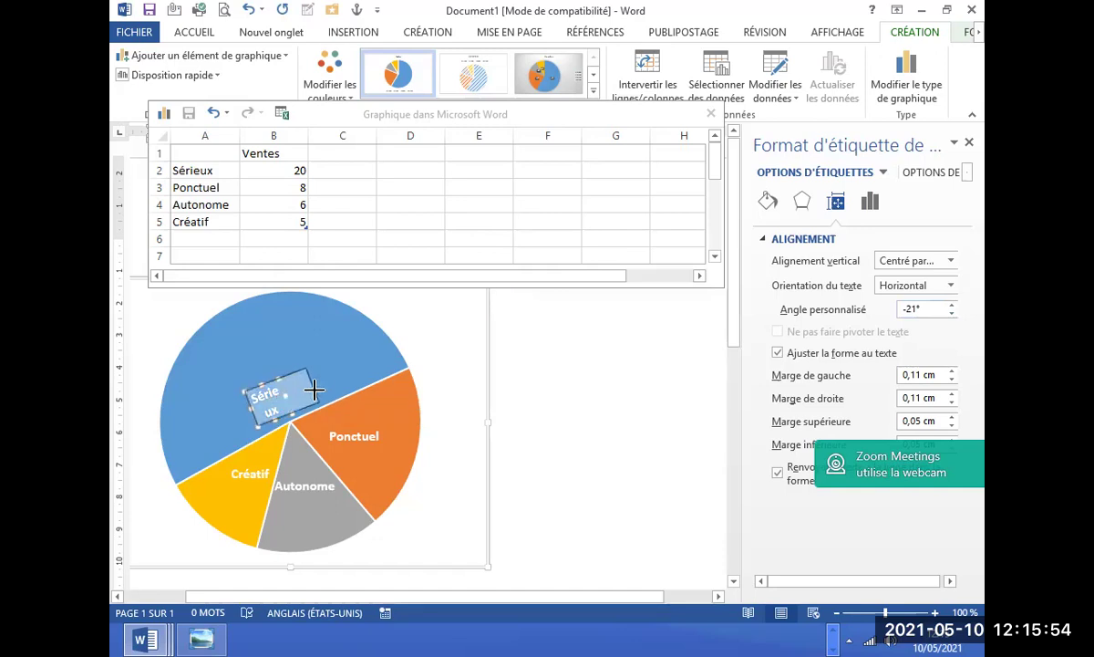
click(951, 313)
click(951, 314)
click(952, 314)
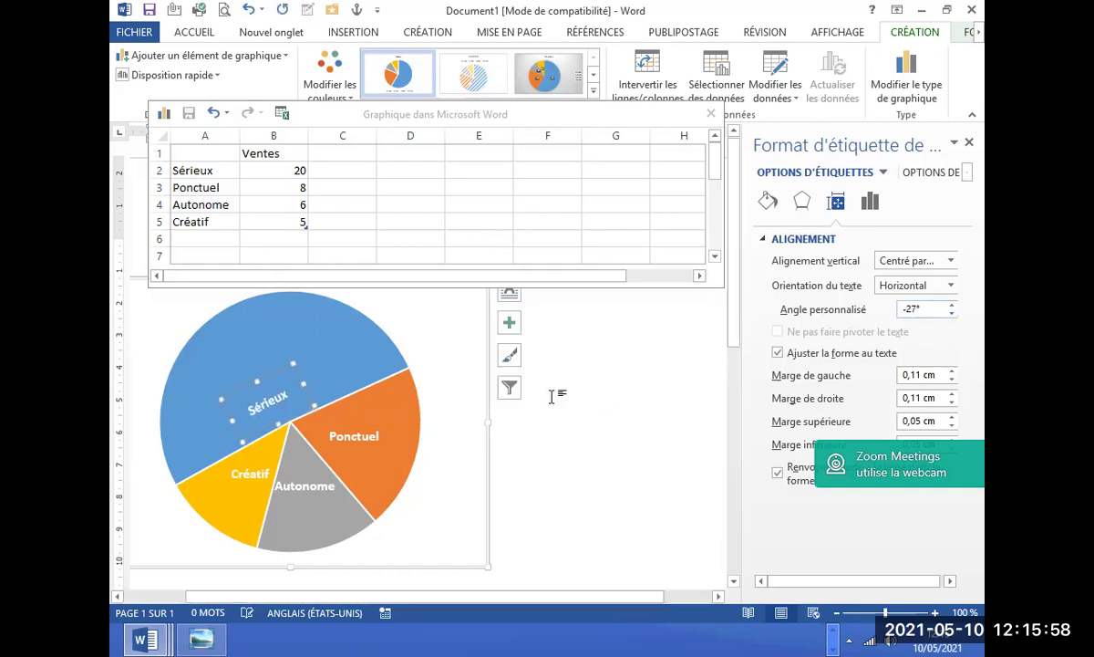
drag(304, 389, 314, 388)
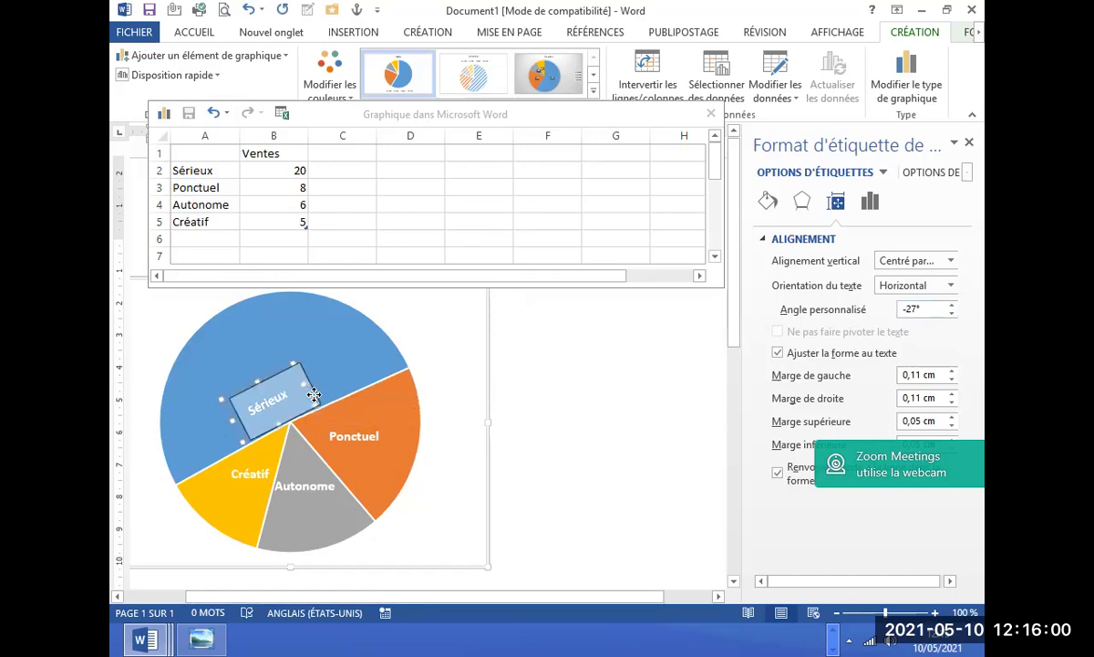
click(381, 446)
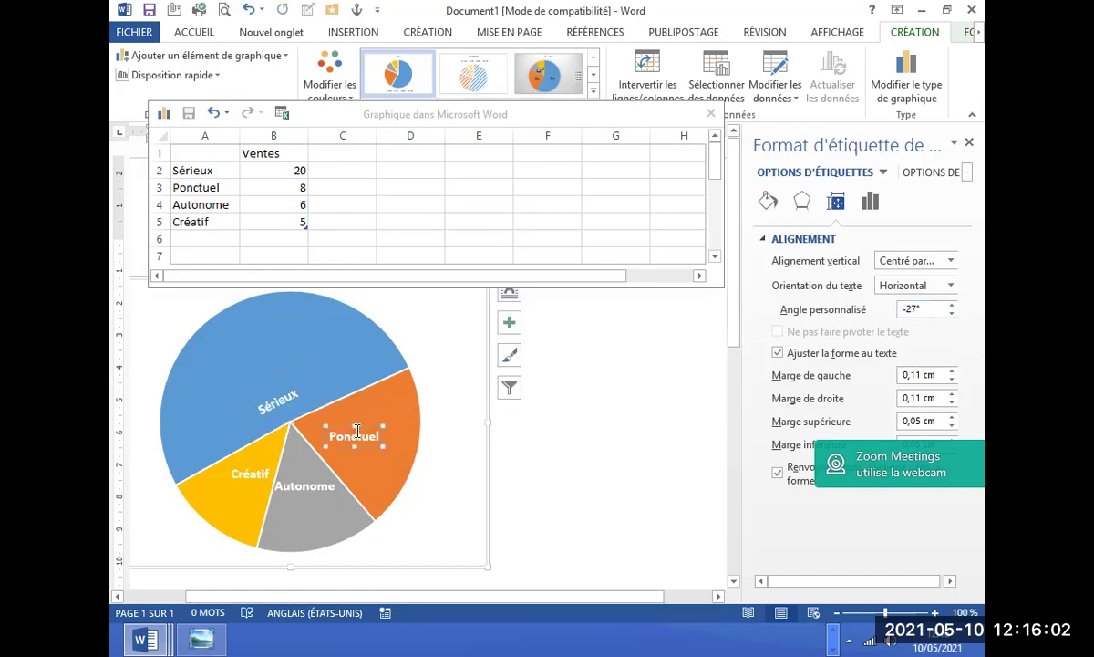
click(200, 638)
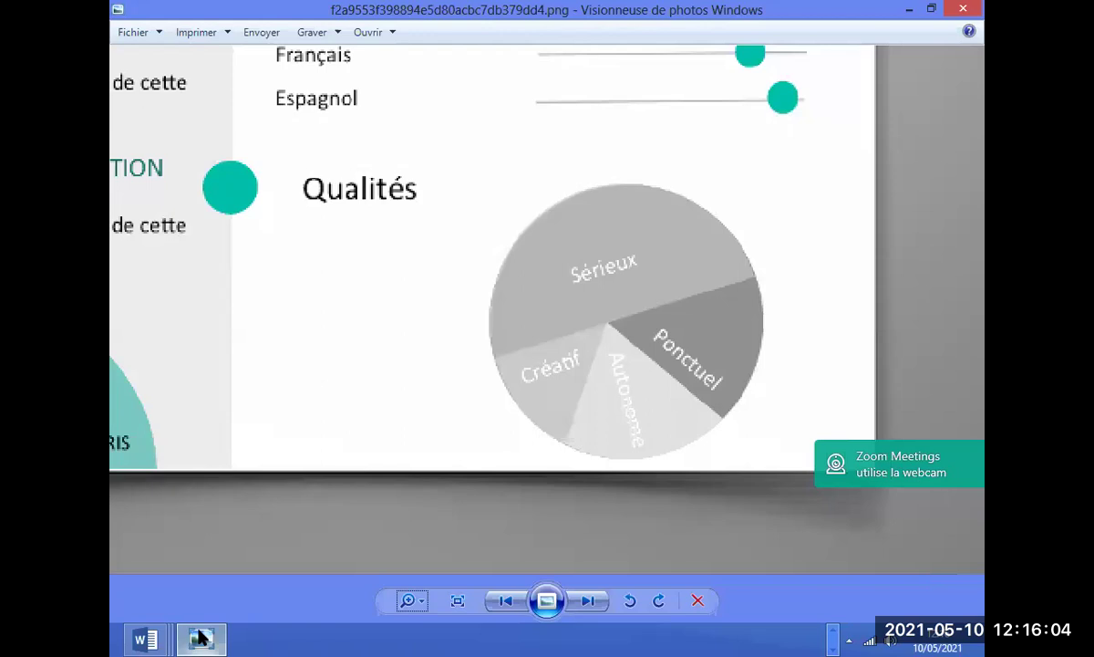
Tilt the Ponctuel data label to a 50° custom angle and reposition it.
click(201, 638)
click(369, 451)
click(362, 443)
click(365, 441)
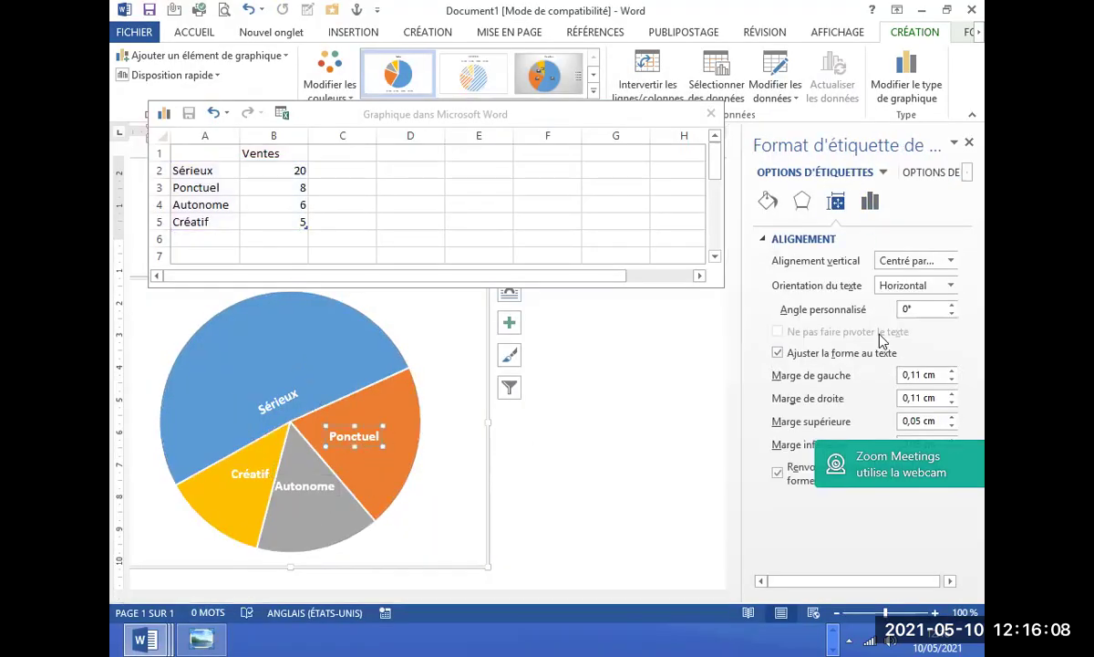
click(952, 306)
triple_click(952, 306)
double_click(953, 306)
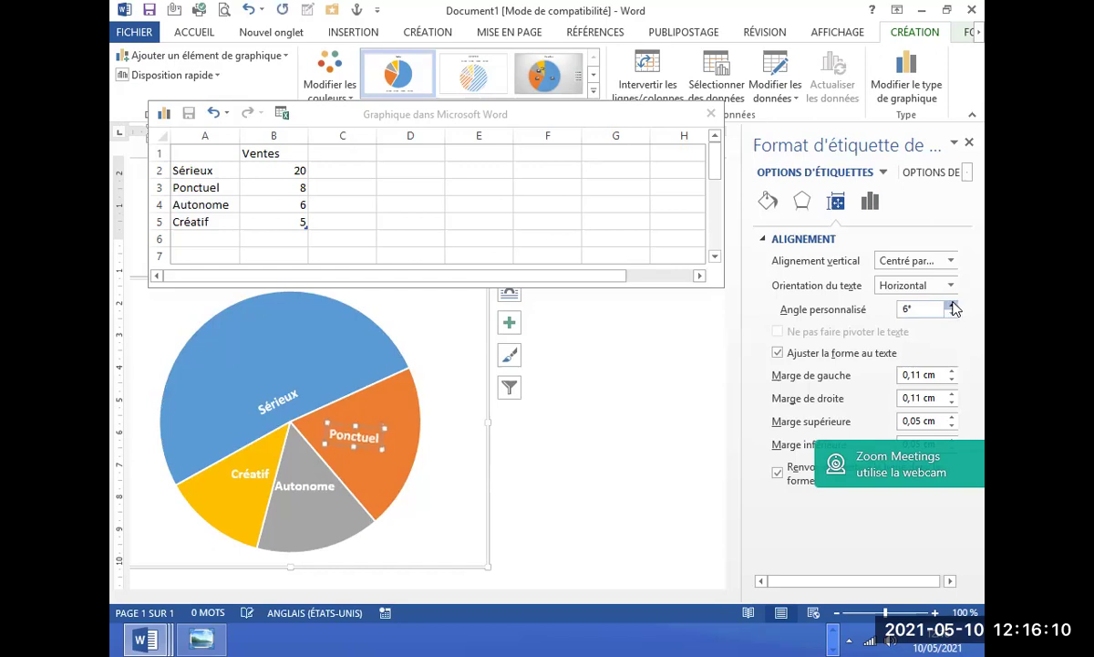
triple_click(952, 306)
triple_click(952, 305)
triple_click(952, 305)
triple_click(952, 307)
triple_click(953, 307)
triple_click(953, 307)
triple_click(952, 307)
triple_click(952, 306)
triple_click(952, 306)
click(952, 306)
double_click(952, 306)
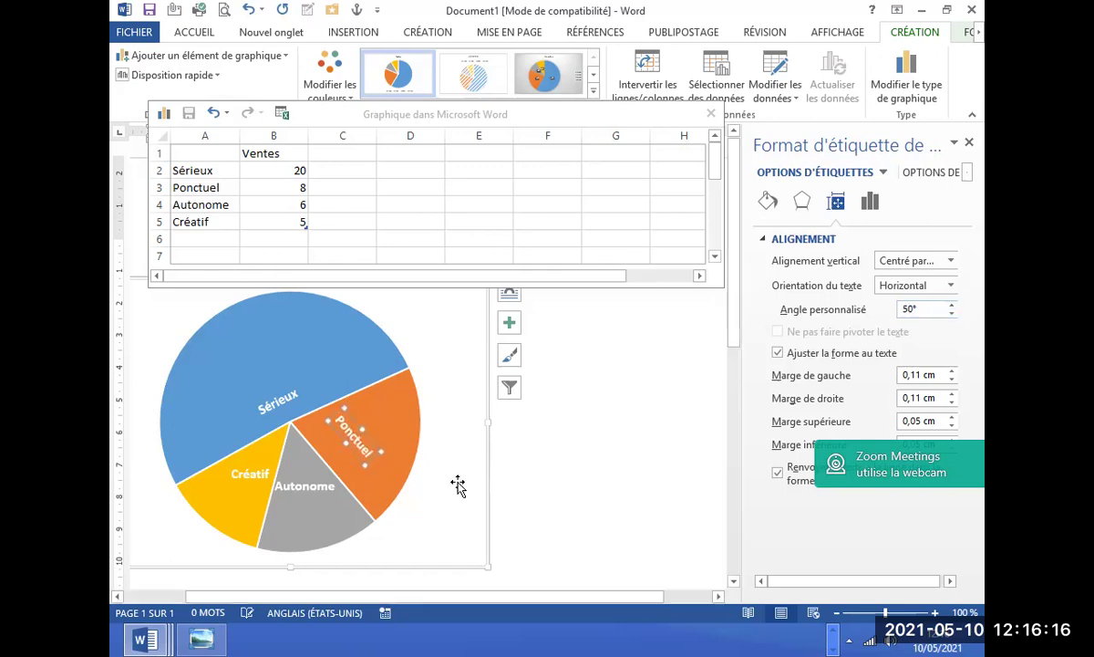
drag(352, 454, 343, 471)
Rotate the Autonome label to 75° on one line and check the reference CV.
click(309, 492)
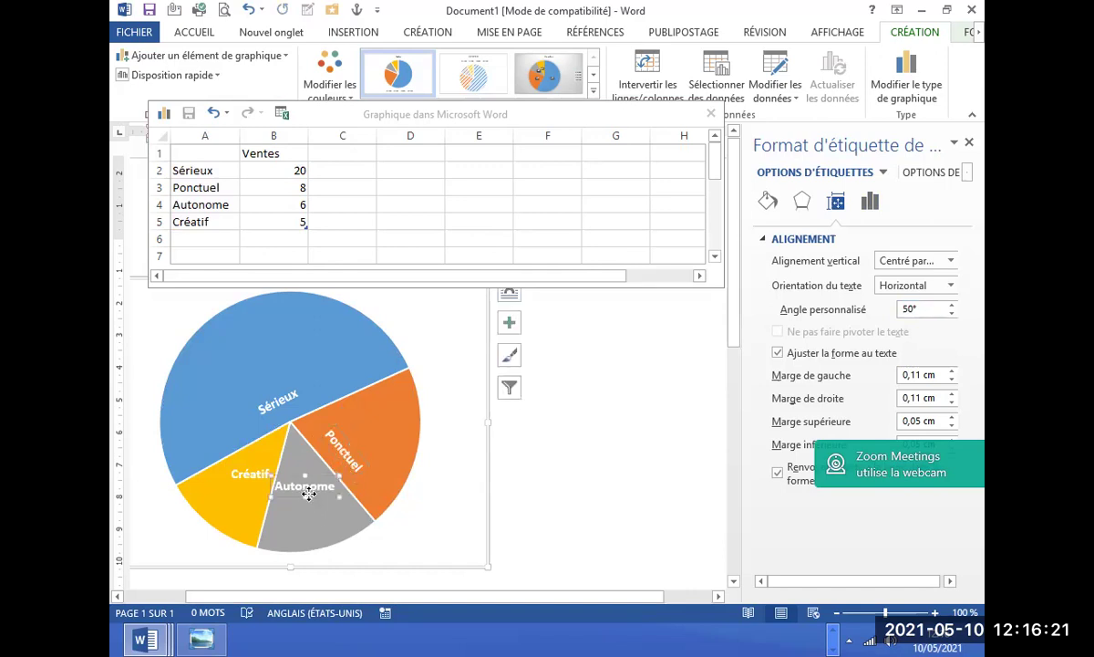
click(952, 305)
drag(952, 307, 952, 308)
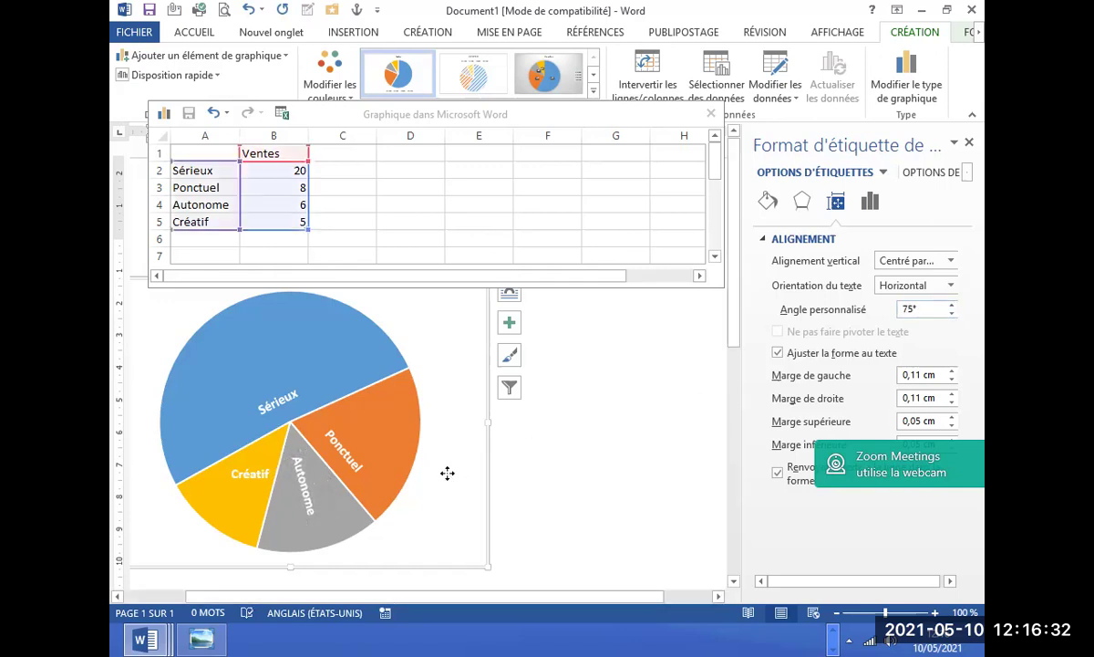
click(300, 508)
click(306, 513)
click(309, 517)
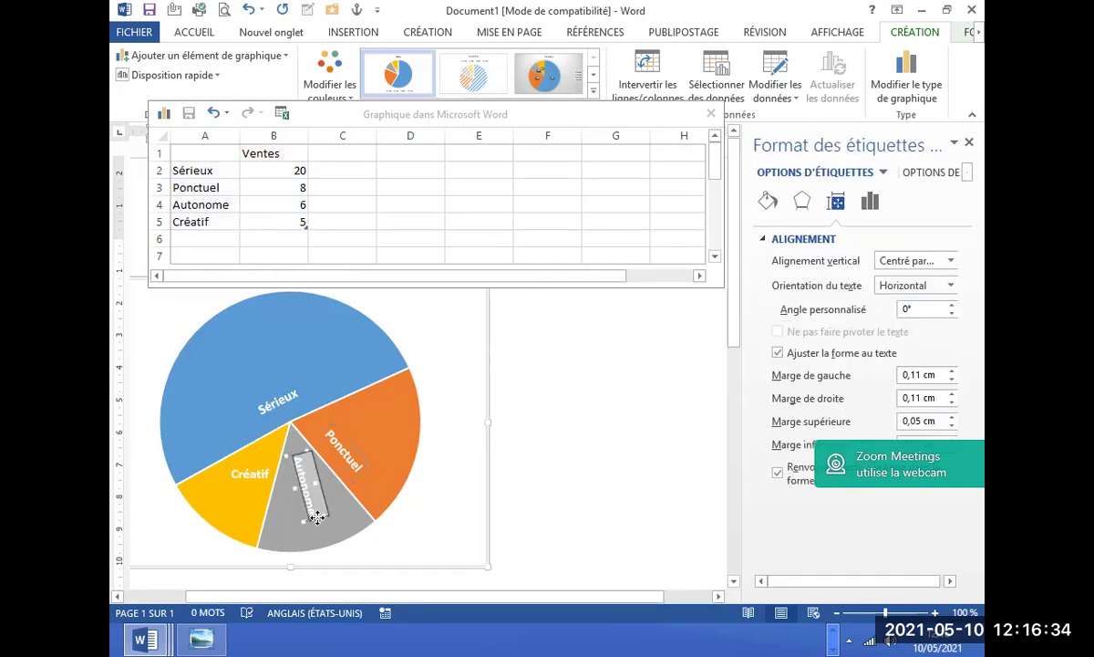
click(214, 637)
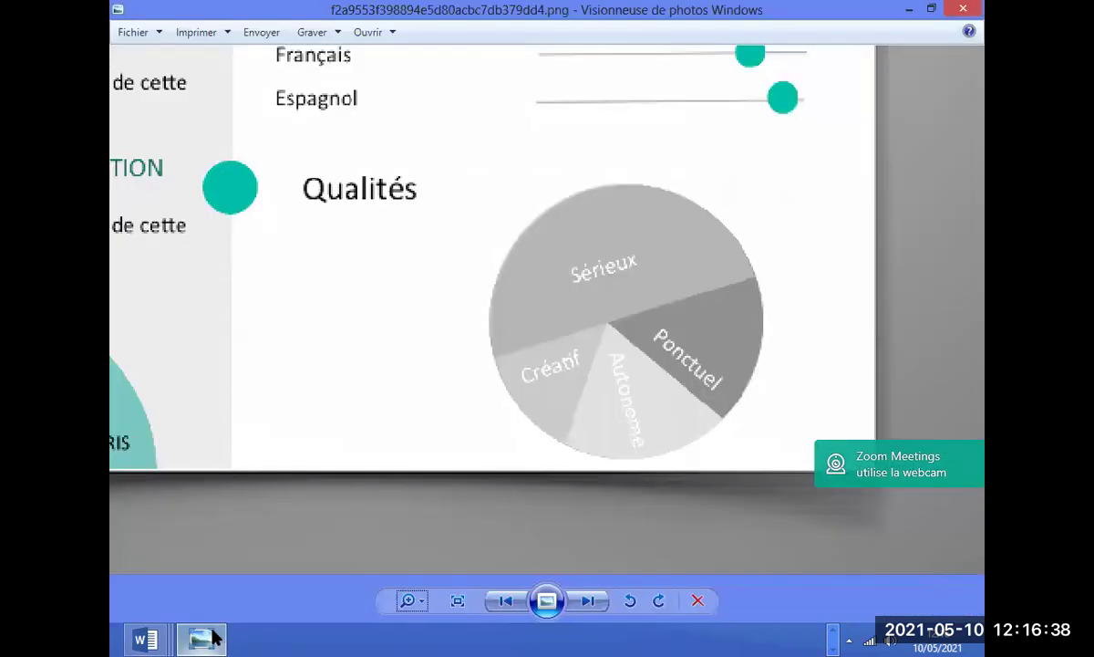
Set the Créatif label's custom angle to -51° and compare against the reference CV.
click(213, 637)
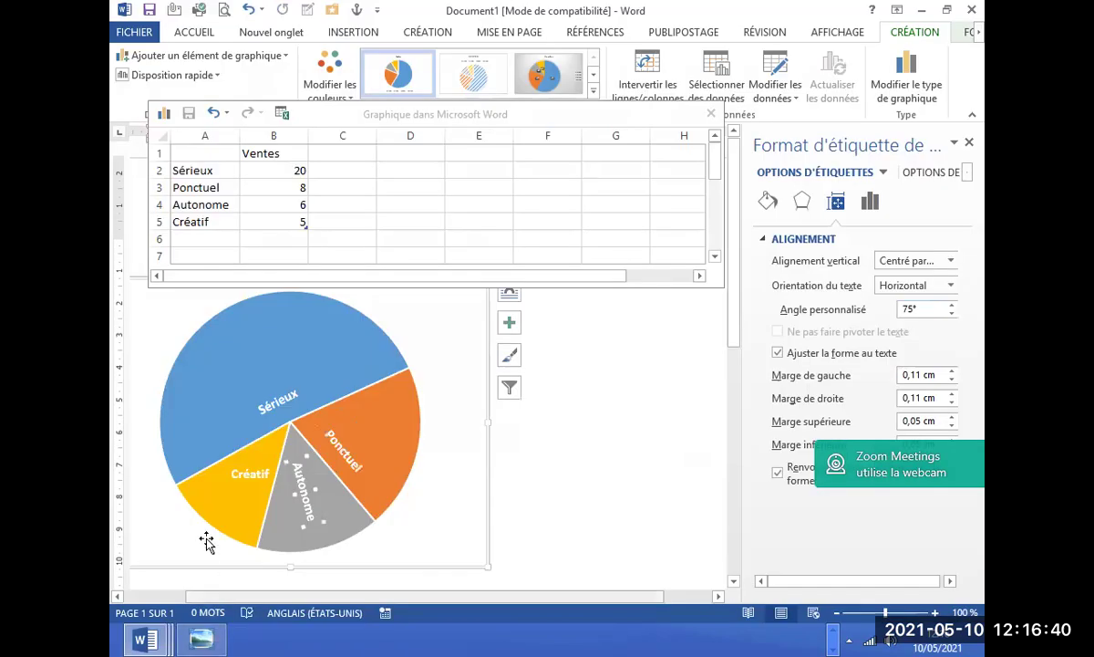
click(247, 475)
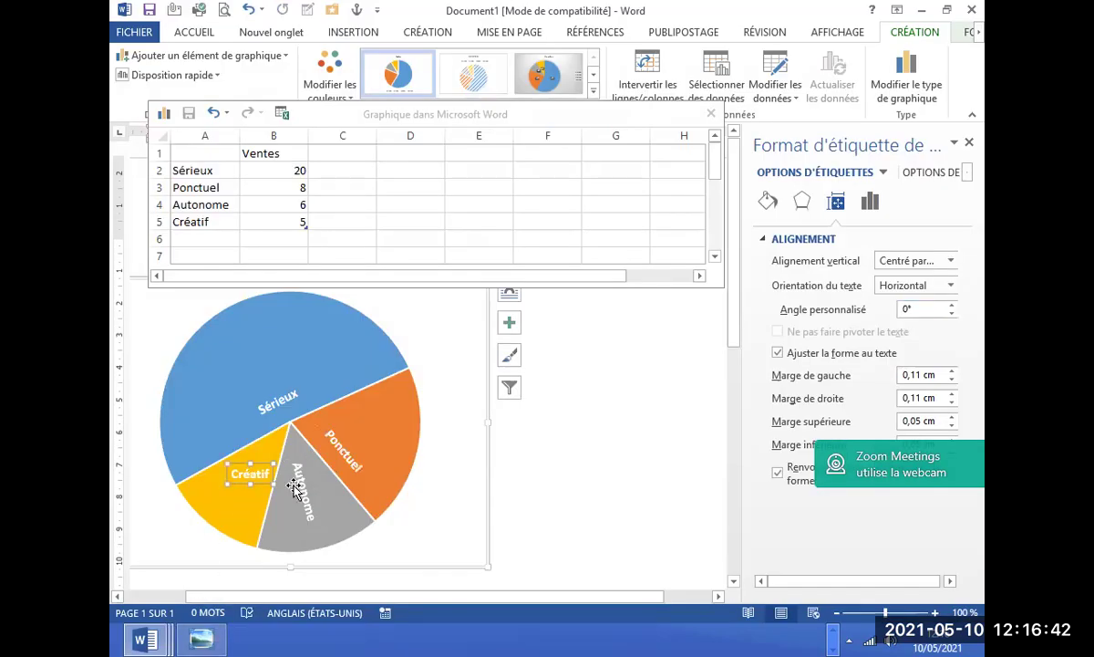
click(951, 315)
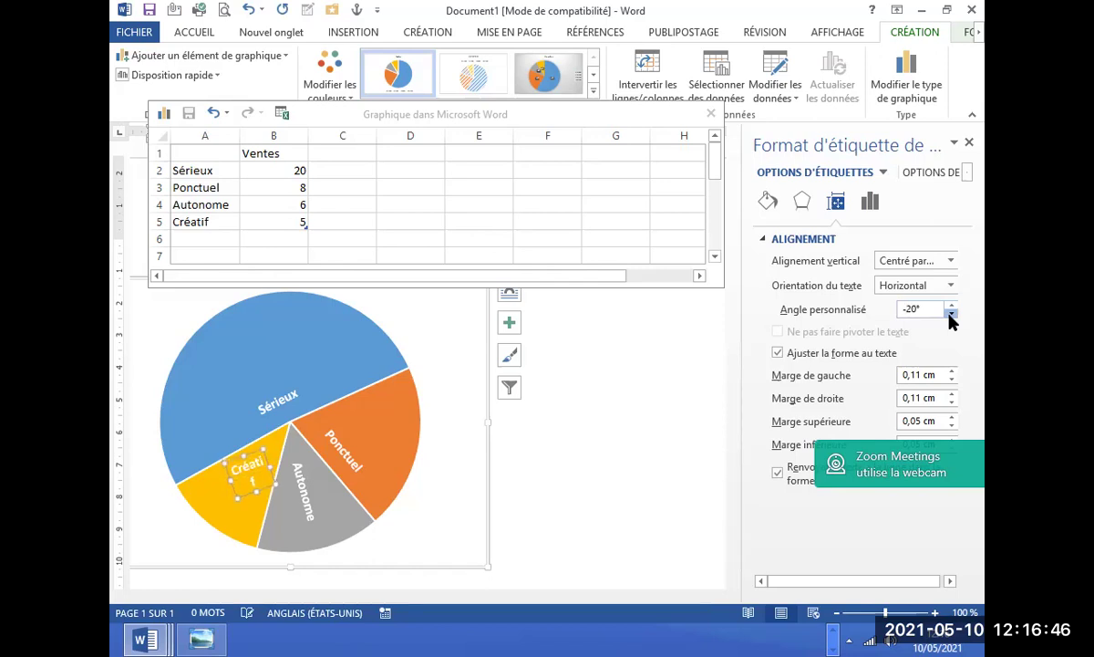
click(950, 314)
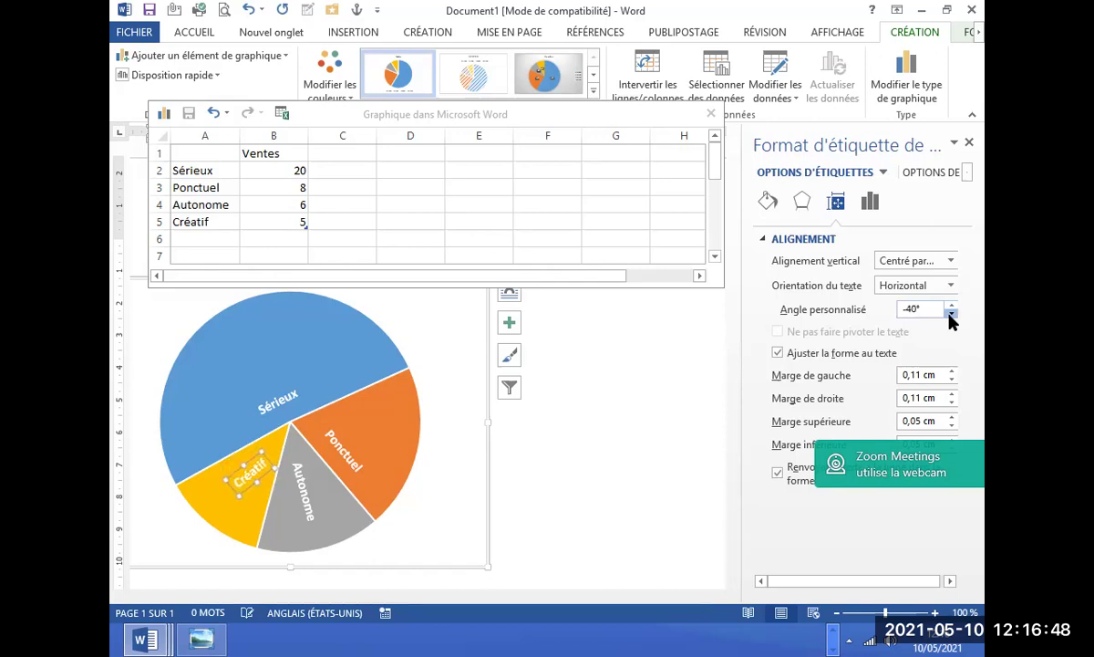
click(951, 315)
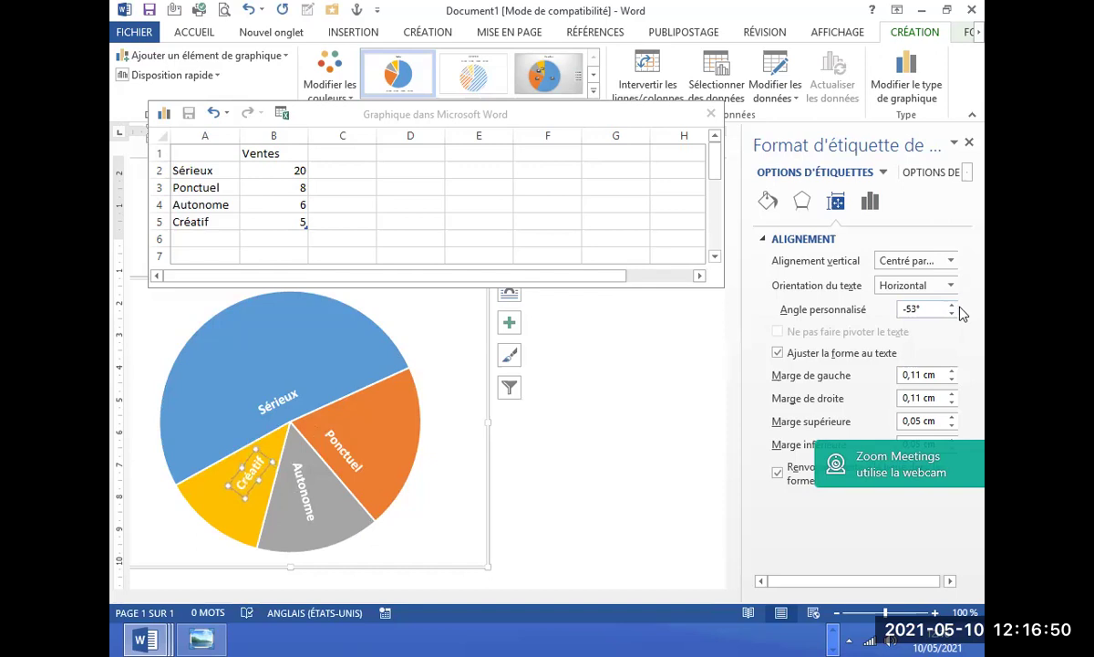
click(652, 483)
click(203, 639)
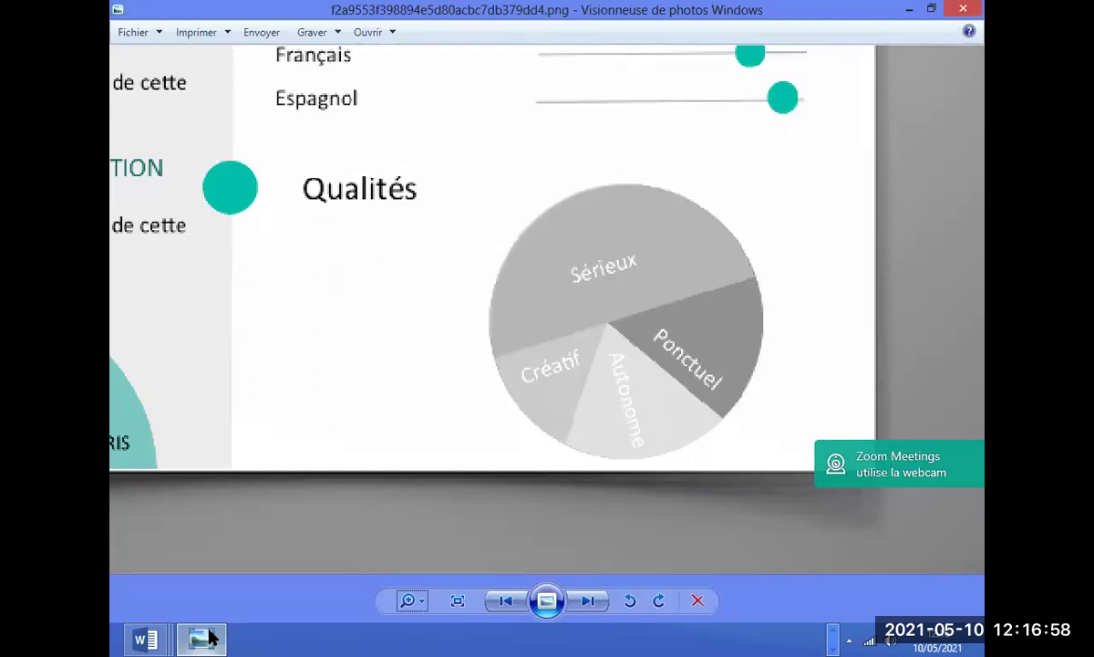
Select the pie slices and check the reference CV, moving the chart data window aside and back.
click(209, 637)
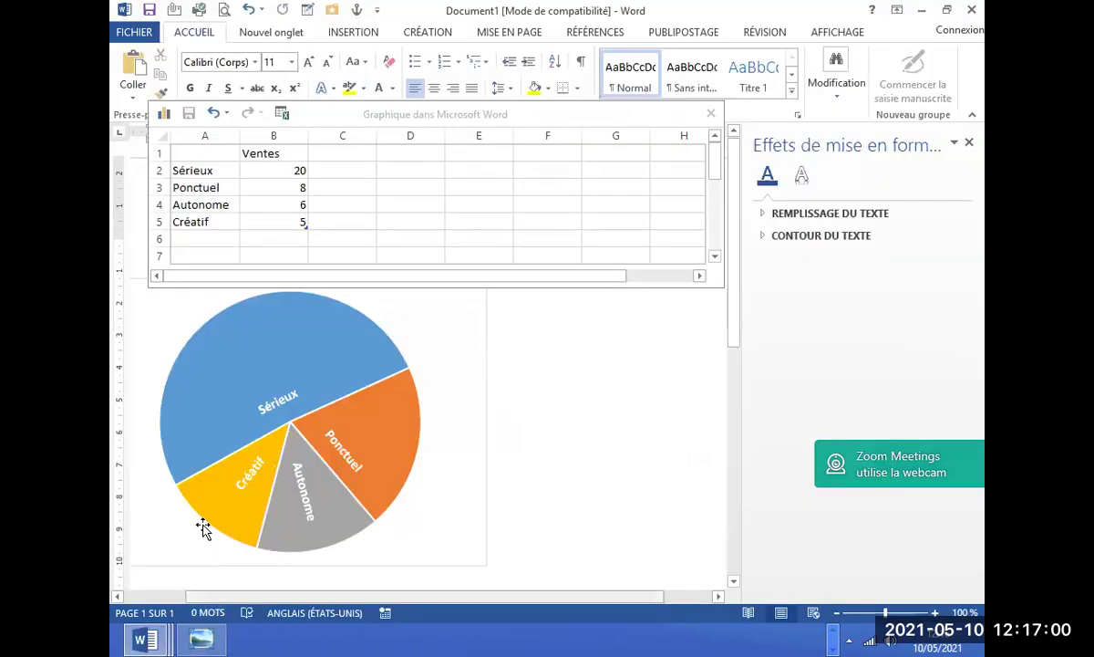
click(216, 408)
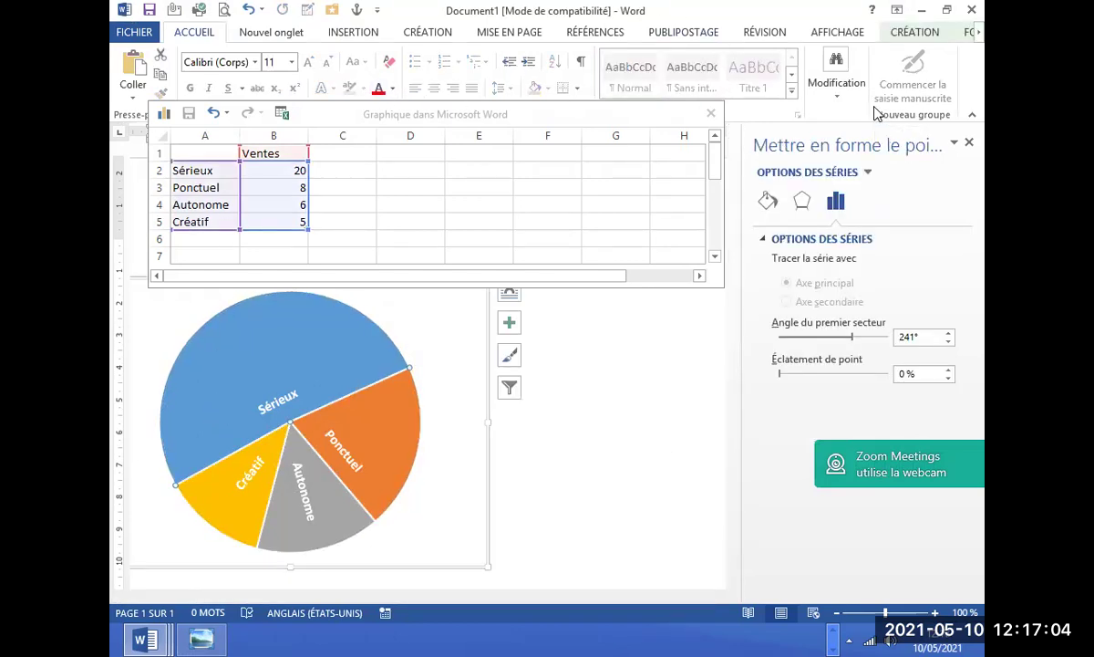
drag(461, 123, 676, 149)
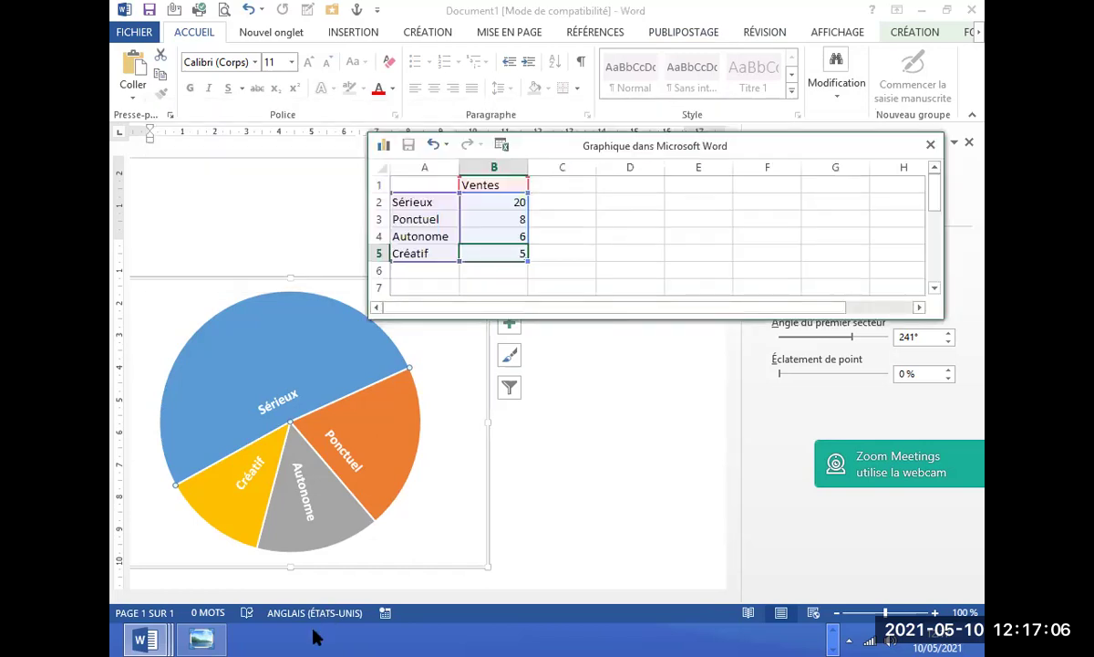
click(204, 639)
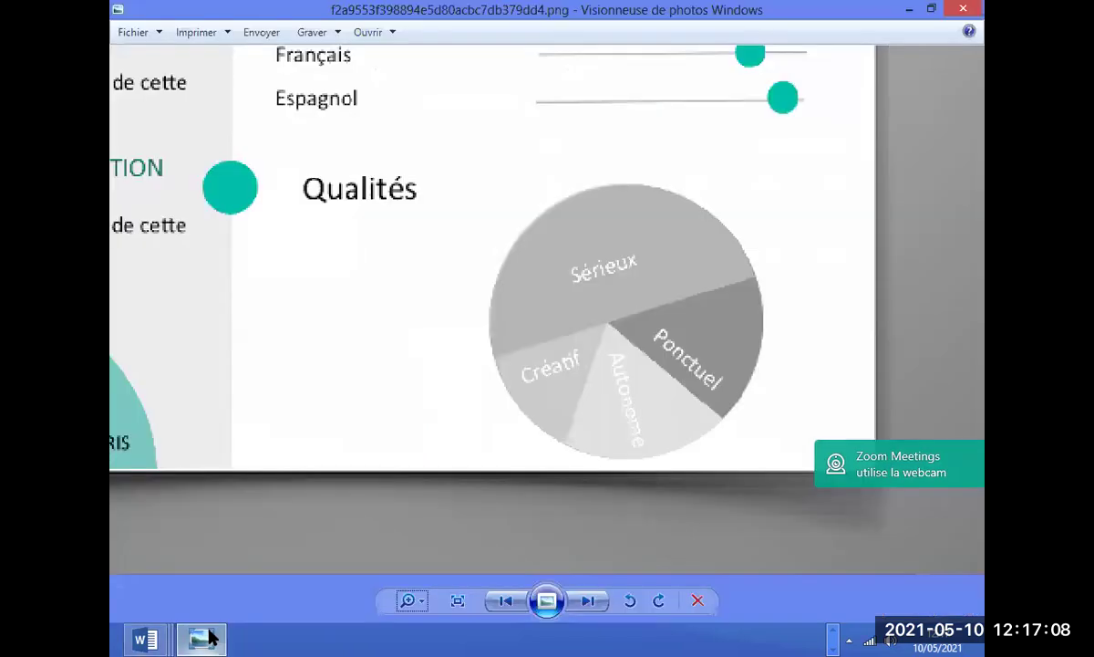
click(209, 631)
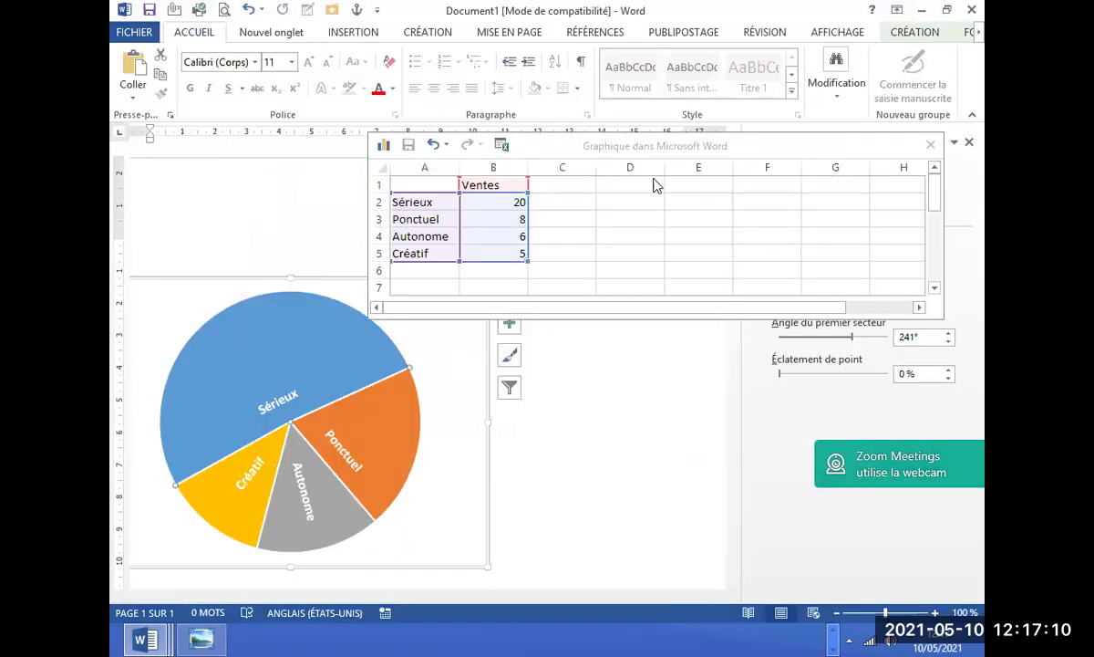
drag(690, 150, 473, 126)
Remove the border from the Ponctuel slice with Aucun trait.
click(406, 461)
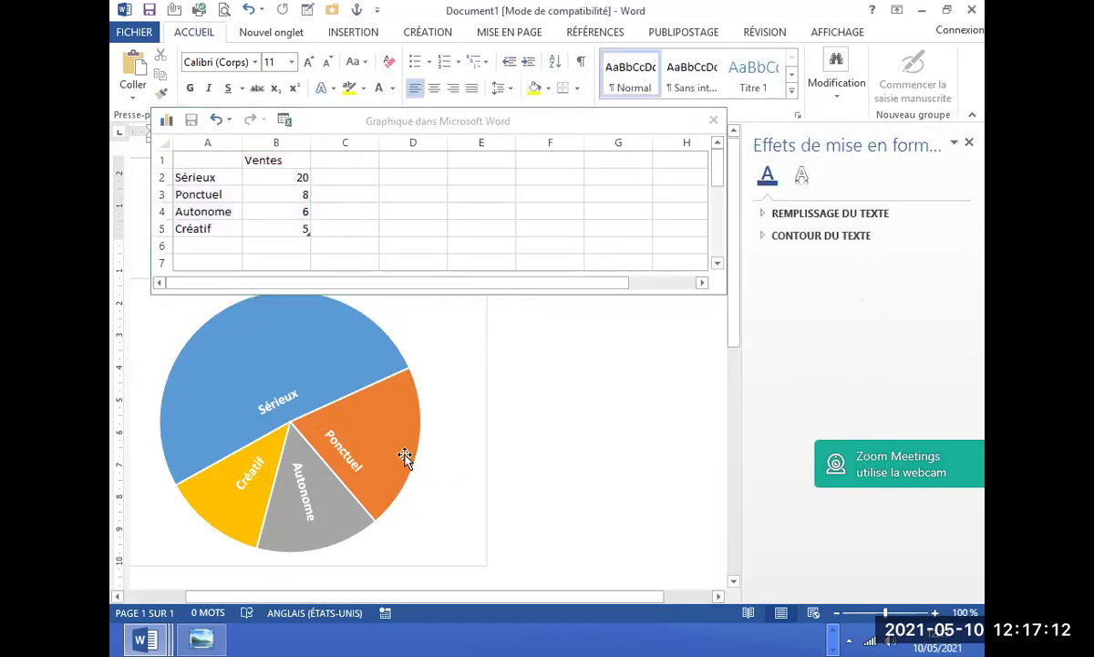
click(404, 456)
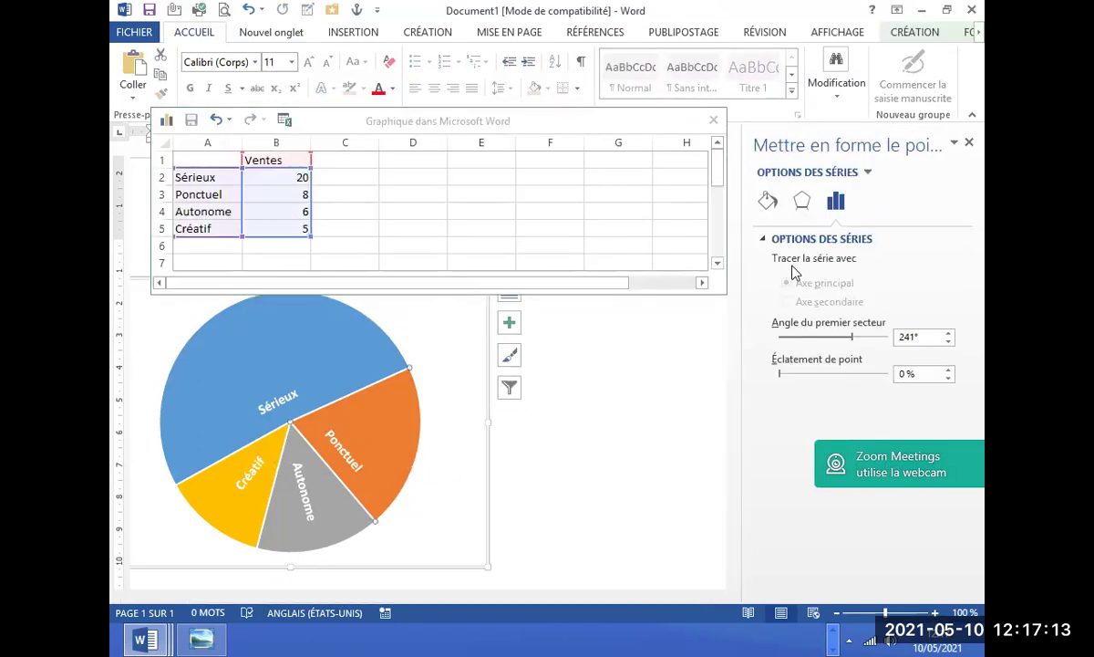
click(799, 203)
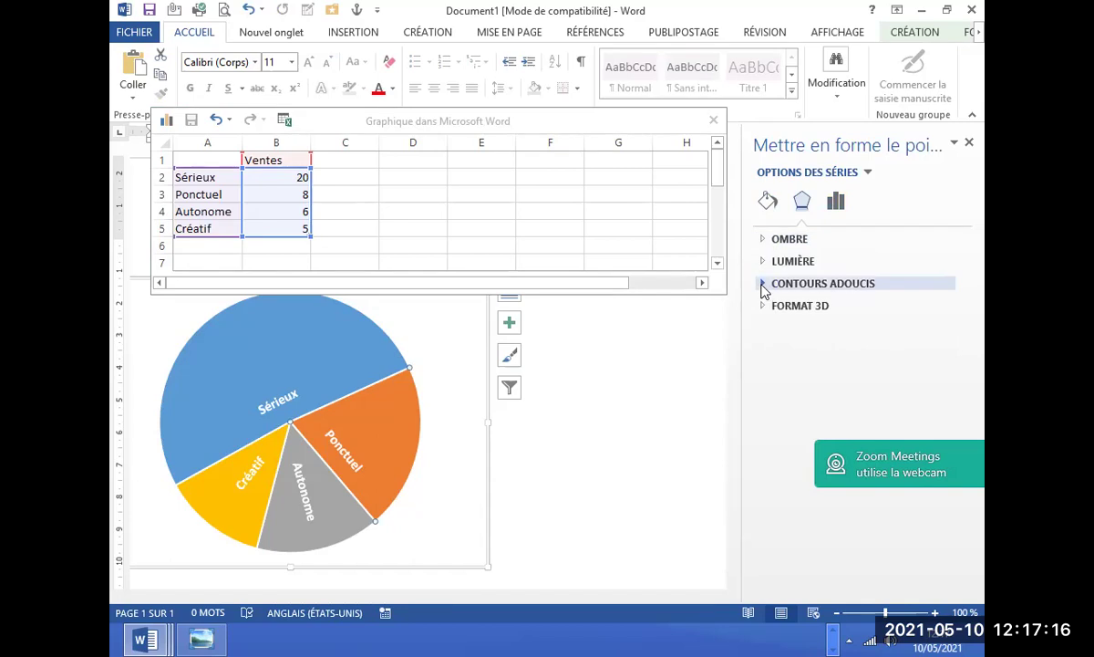
click(768, 201)
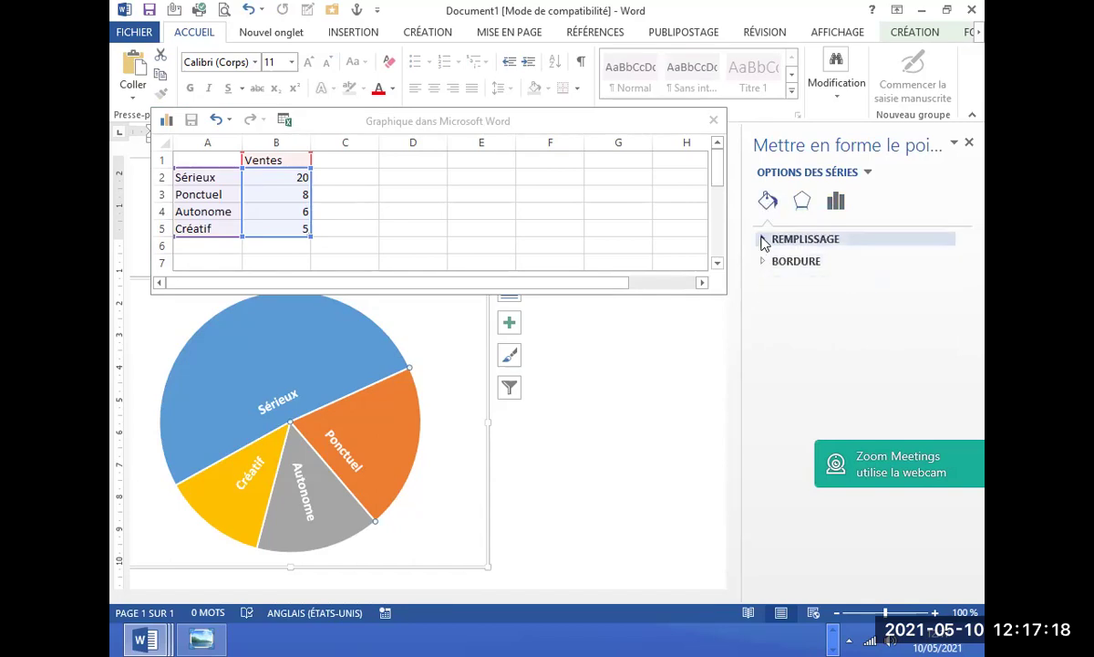
click(766, 262)
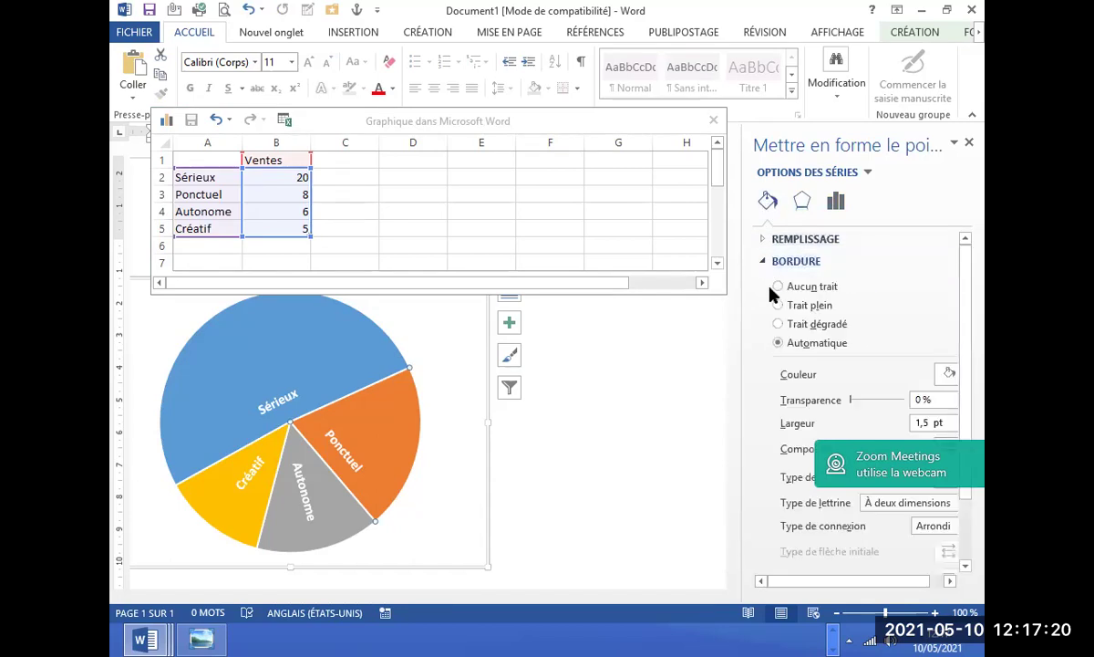
click(778, 286)
click(674, 405)
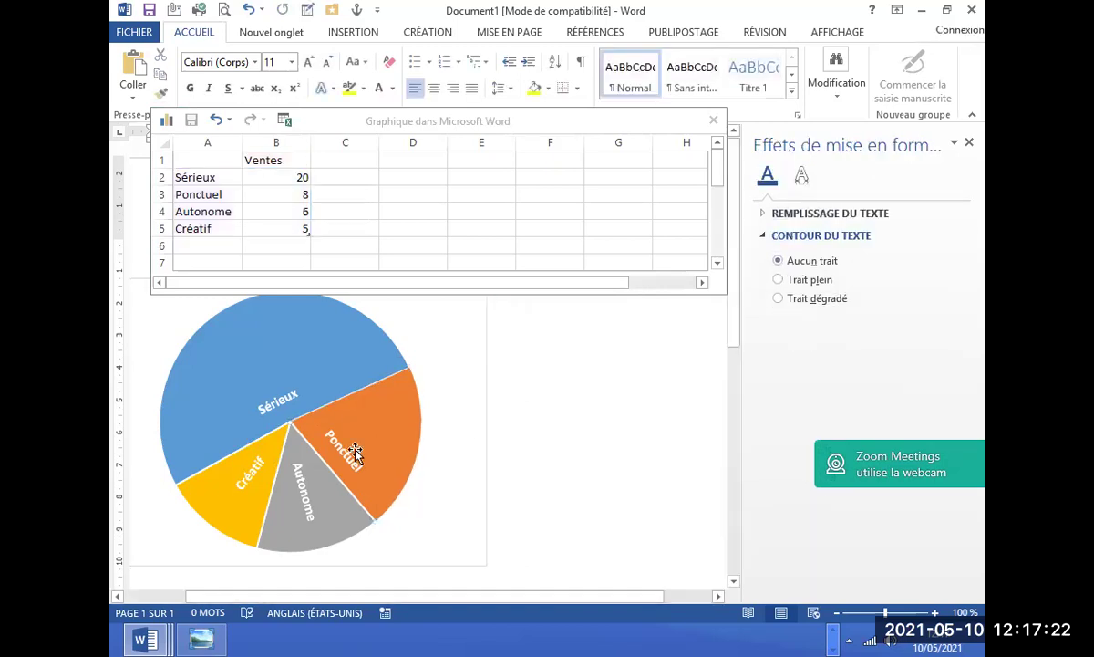
Apply Aucun trait to the whole pie series so no slice has an outline.
click(262, 468)
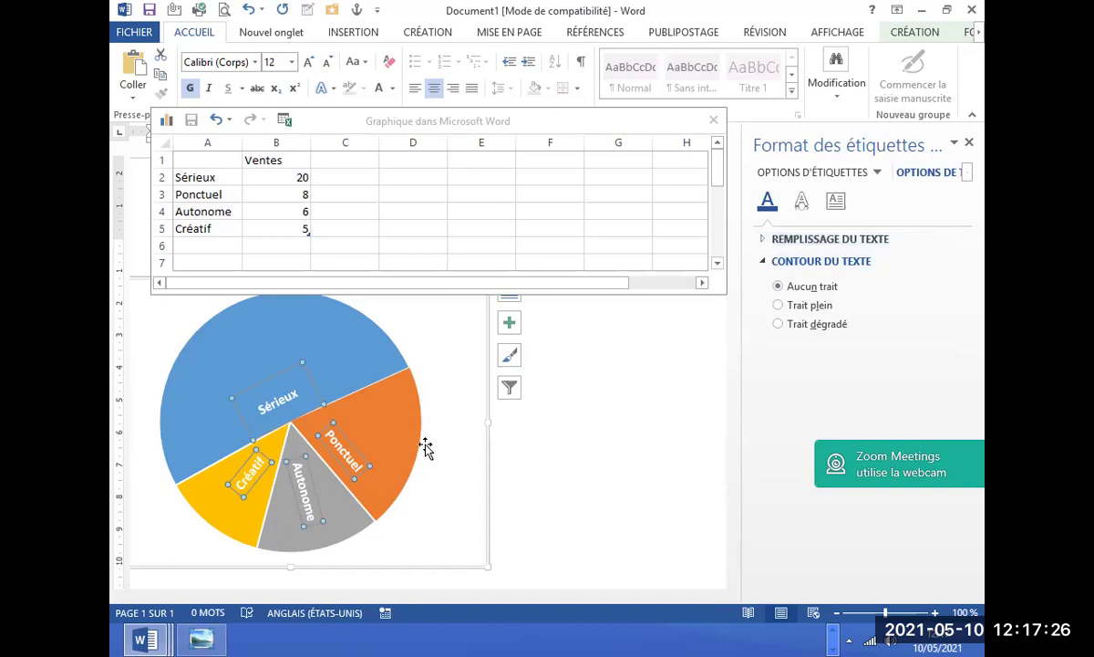
click(461, 475)
click(584, 506)
click(215, 518)
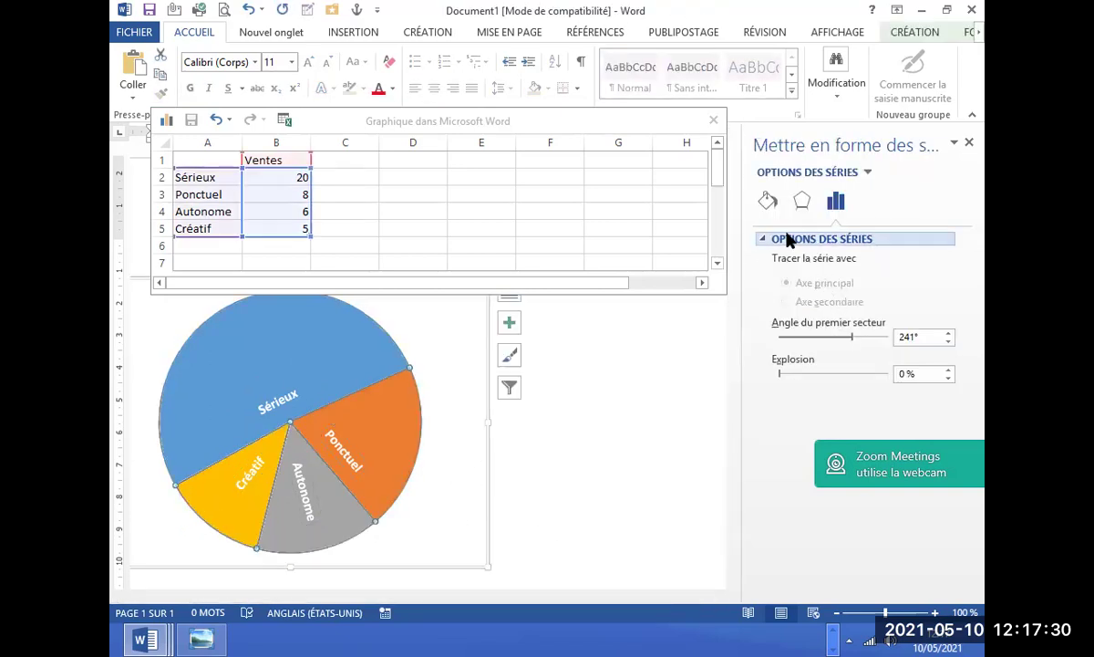
click(771, 203)
click(778, 285)
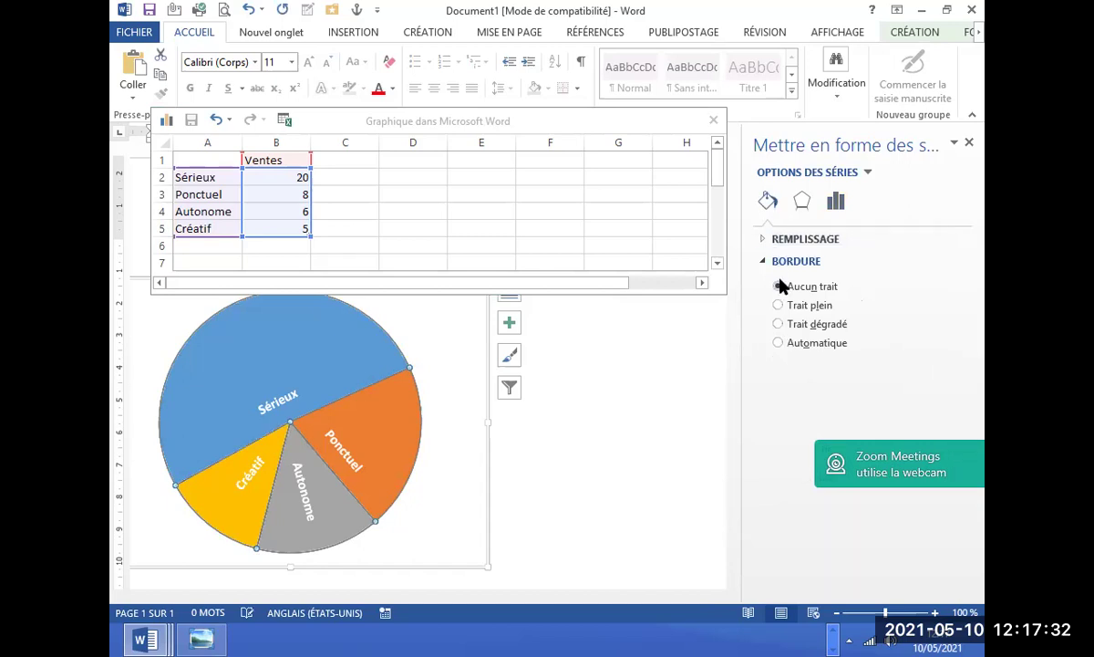
click(634, 416)
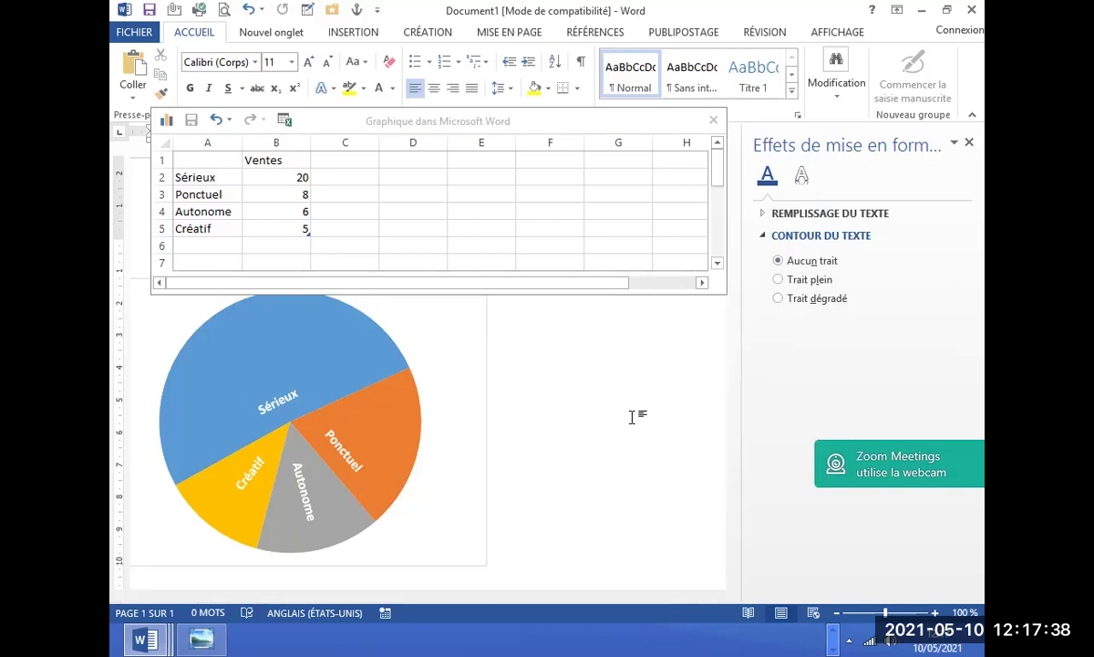
click(343, 369)
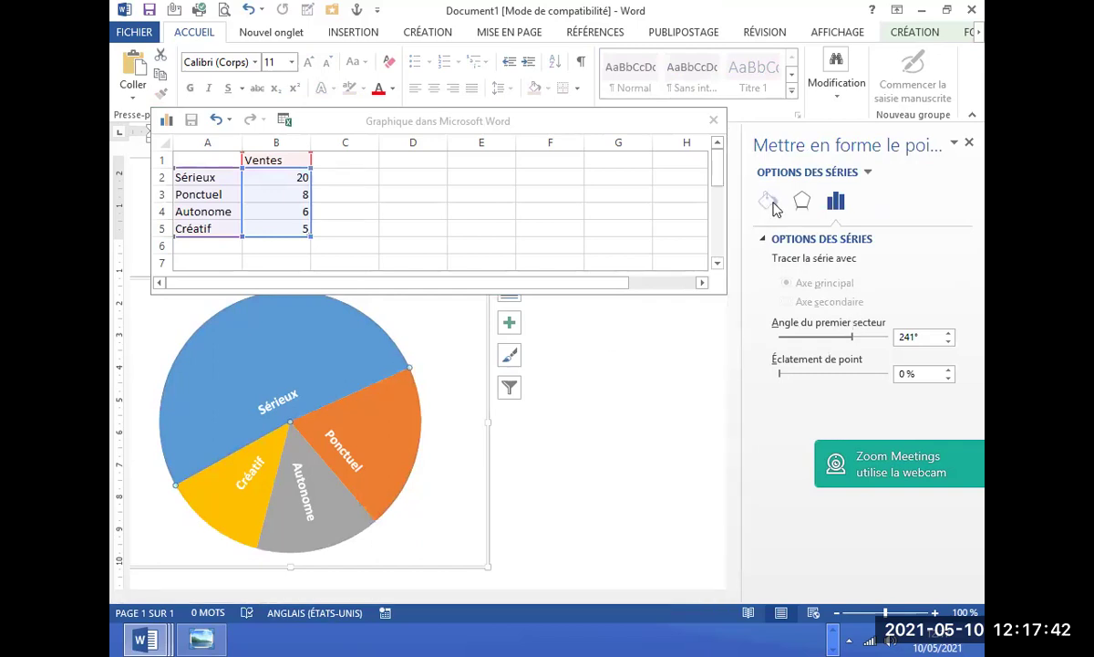
click(768, 201)
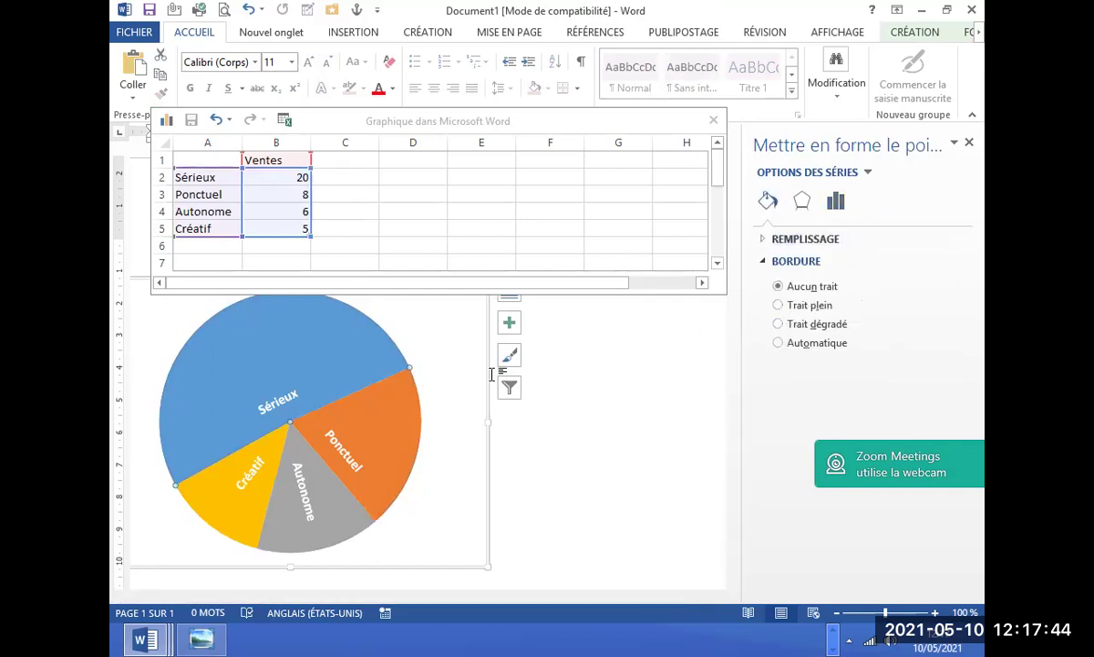
Fill the Sérieux and Ponctuel slices with grey and the Créatif slice with black.
click(761, 261)
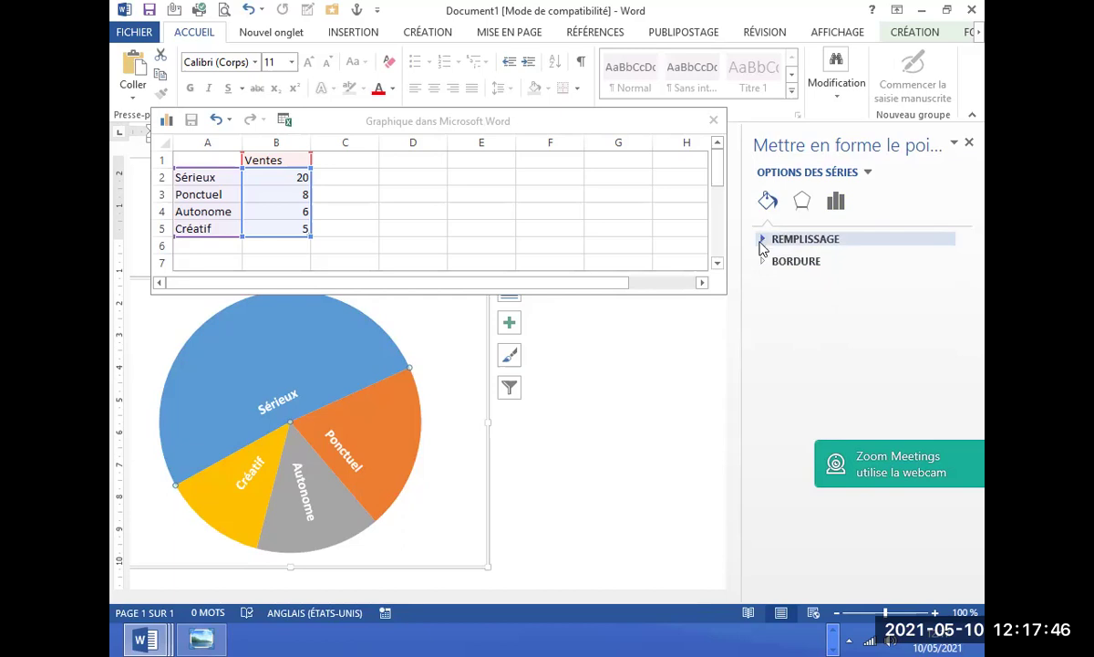
click(764, 239)
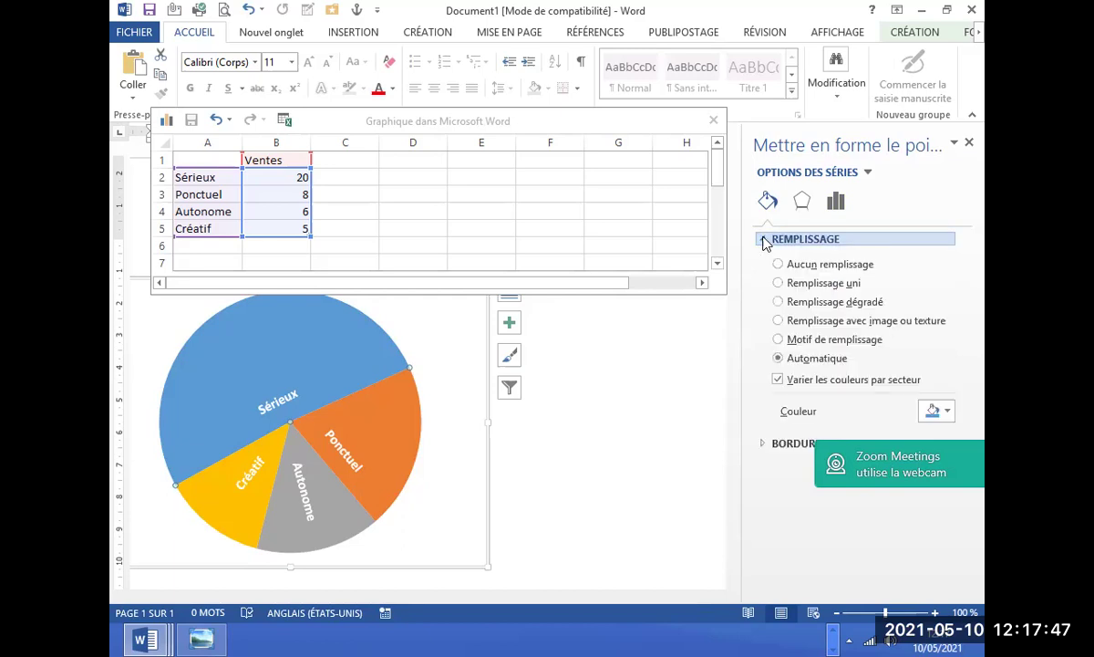
click(947, 413)
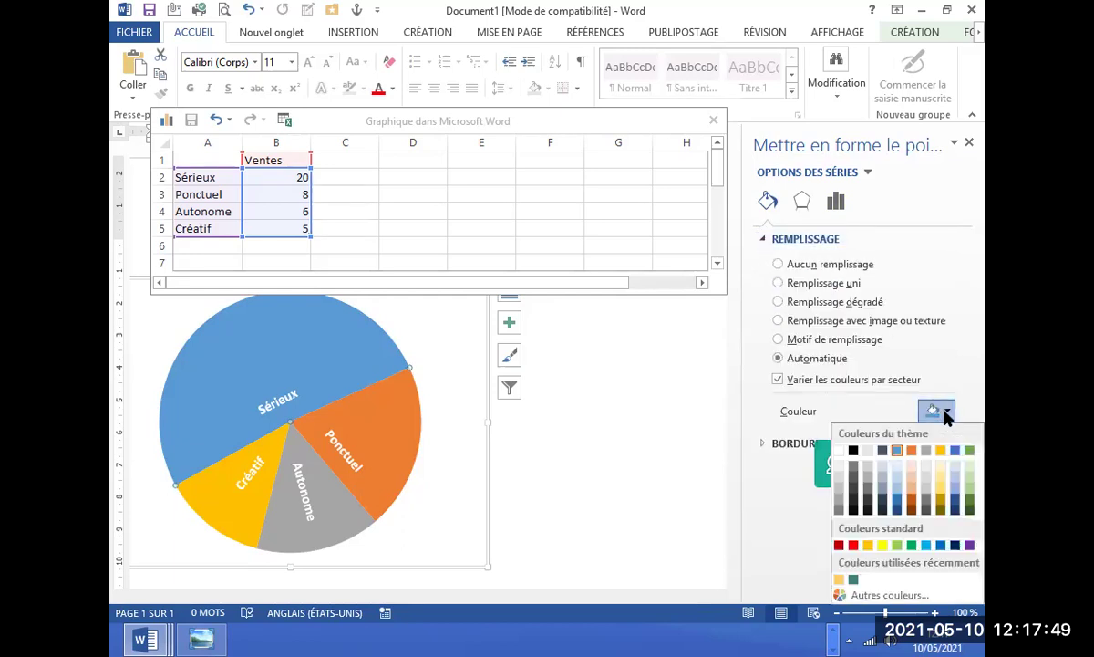
click(841, 506)
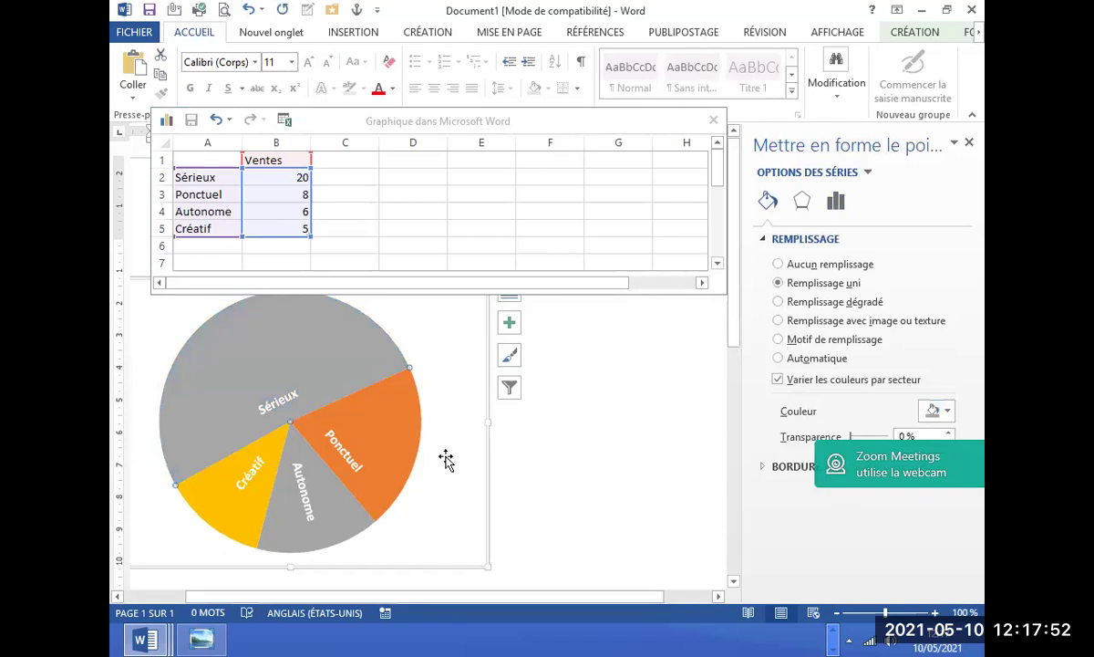
click(390, 444)
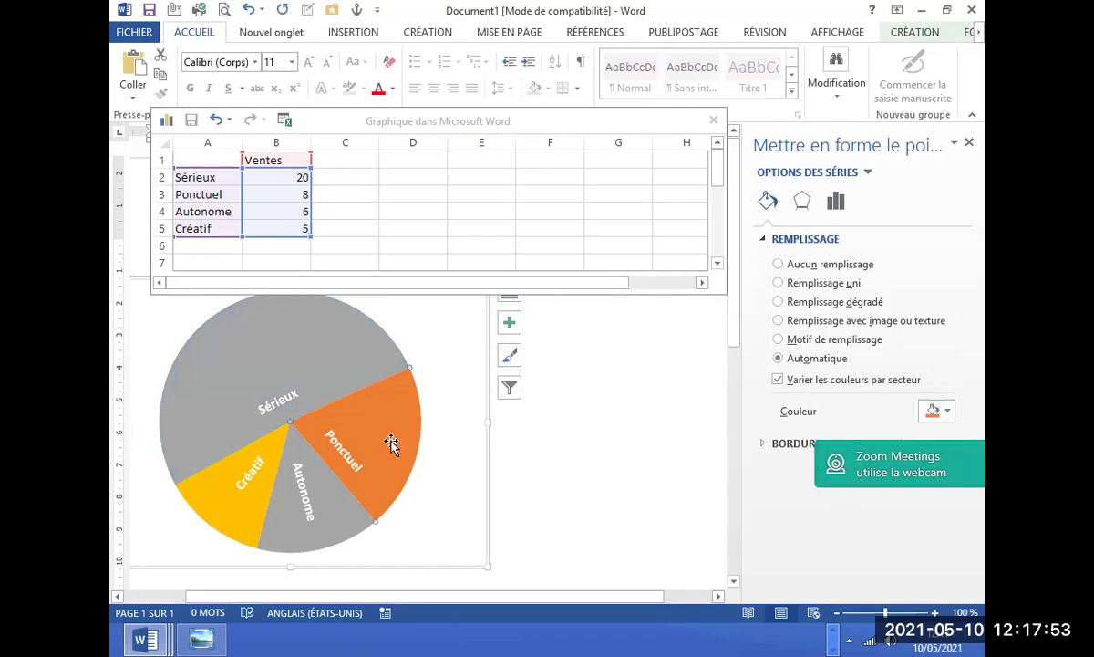
click(949, 411)
click(840, 517)
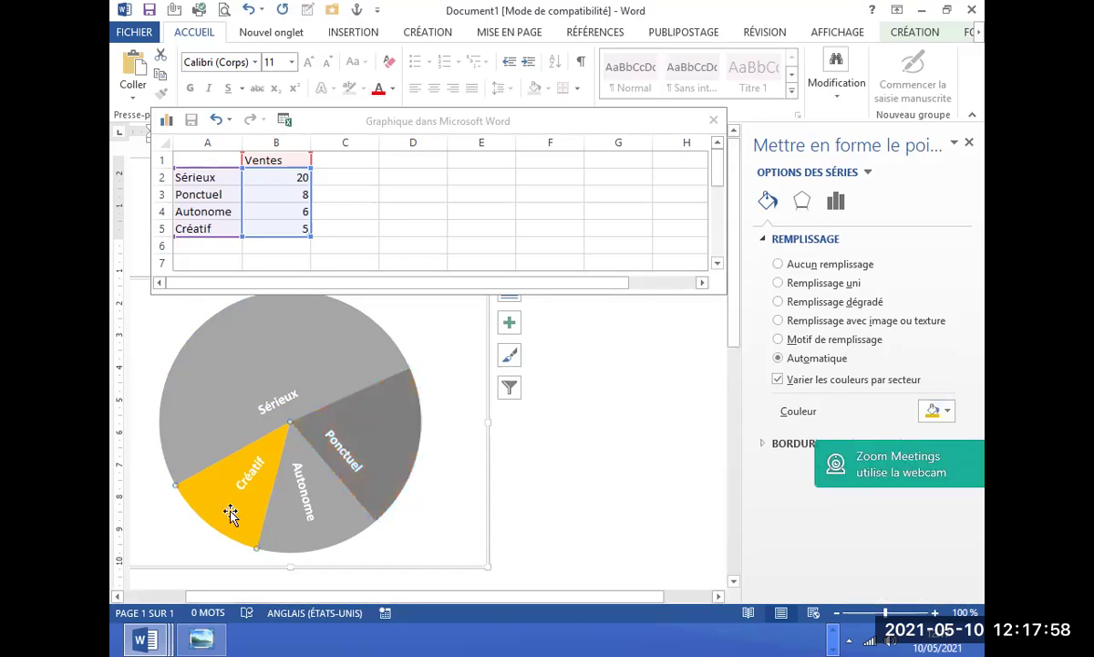
click(939, 411)
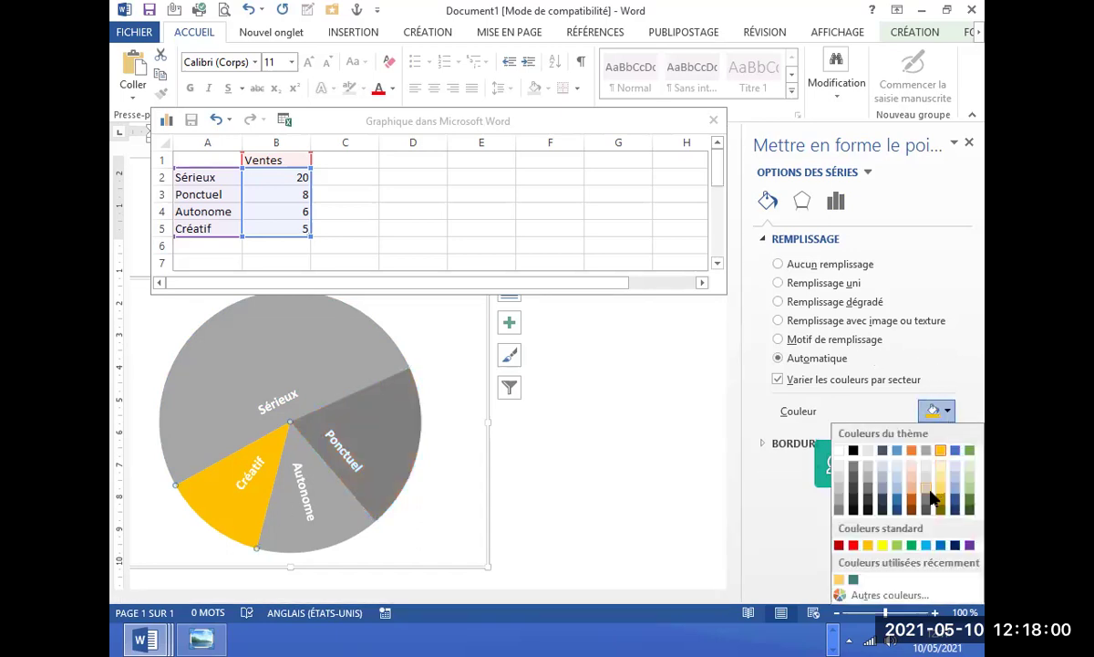
click(868, 511)
click(679, 434)
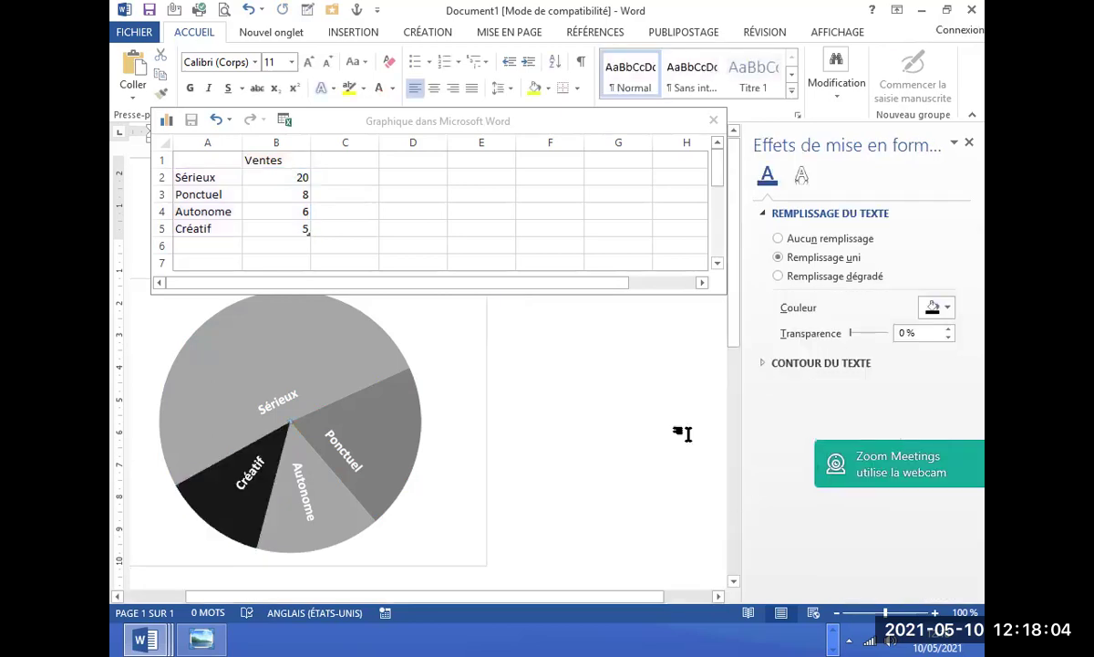
Pan the zoomed reference CV to inspect the dotted timeline and its 2002–2007 entries.
click(202, 639)
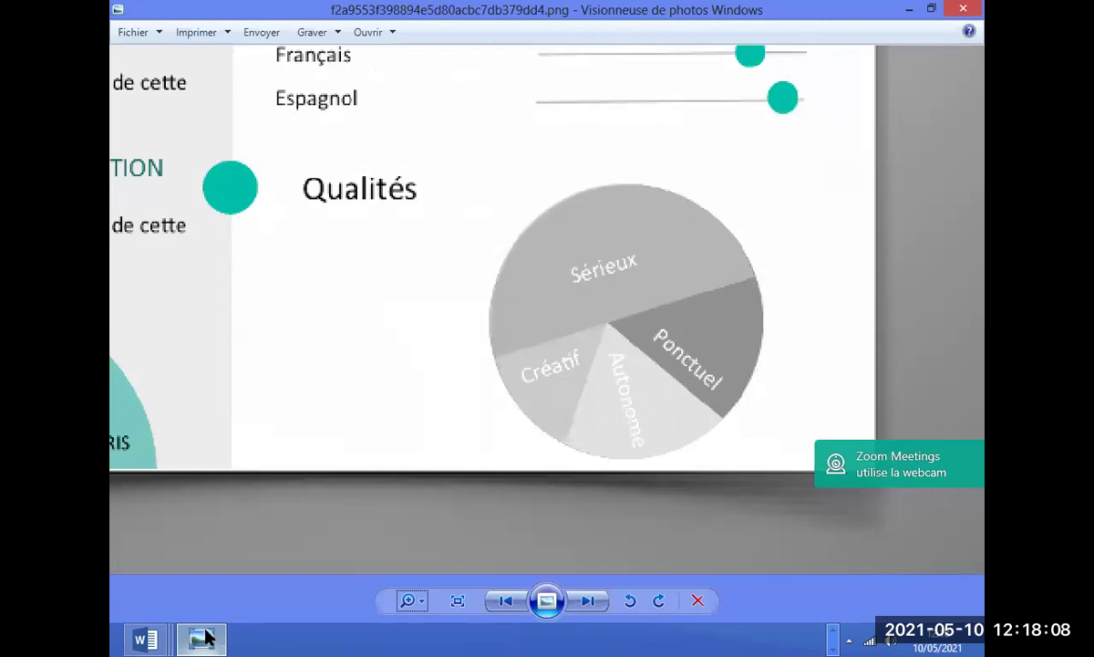
click(203, 639)
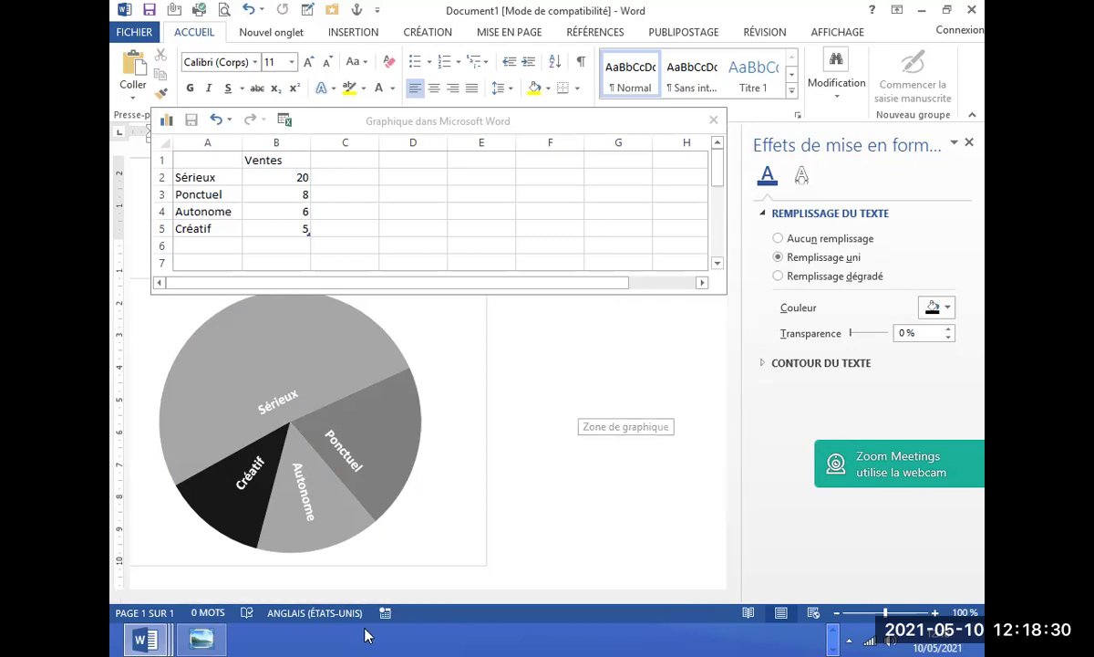
click(204, 638)
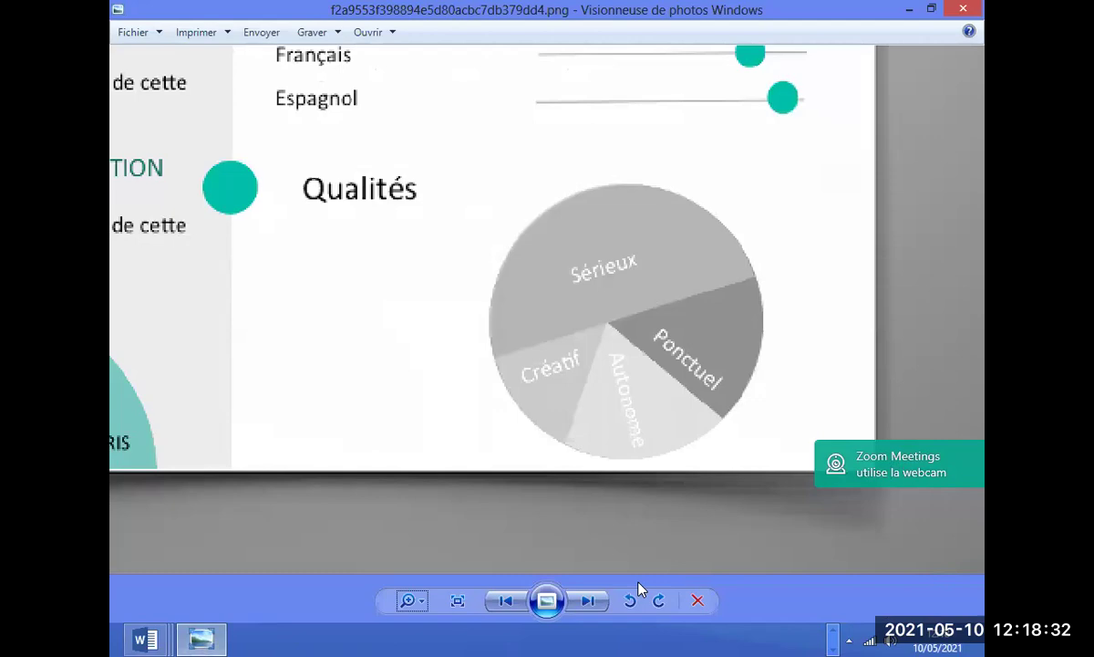
drag(408, 301, 787, 318)
mouse_move(383, 140)
mouse_down()
mouse_move(565, 376)
mouse_move(561, 210)
mouse_up()
drag(547, 286, 542, 388)
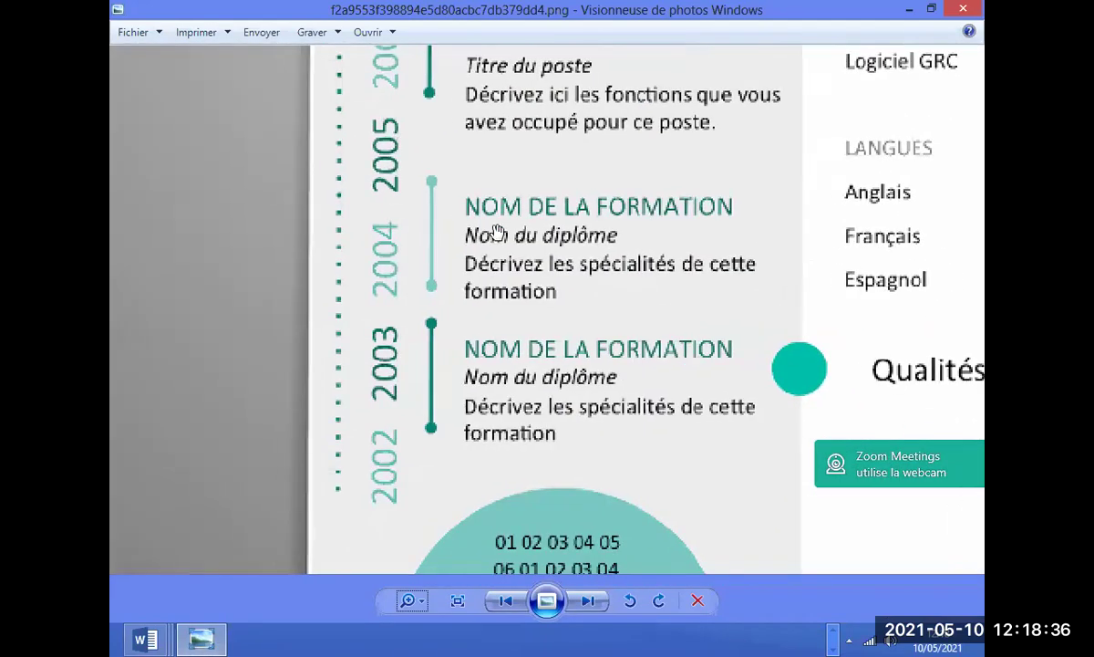
drag(497, 233, 532, 325)
mouse_move(445, 310)
mouse_down()
mouse_move(444, 363)
mouse_move(410, 286)
mouse_up()
drag(399, 383, 399, 256)
mouse_move(524, 344)
mouse_down()
mouse_move(446, 275)
mouse_move(488, 265)
mouse_up()
drag(401, 173, 440, 293)
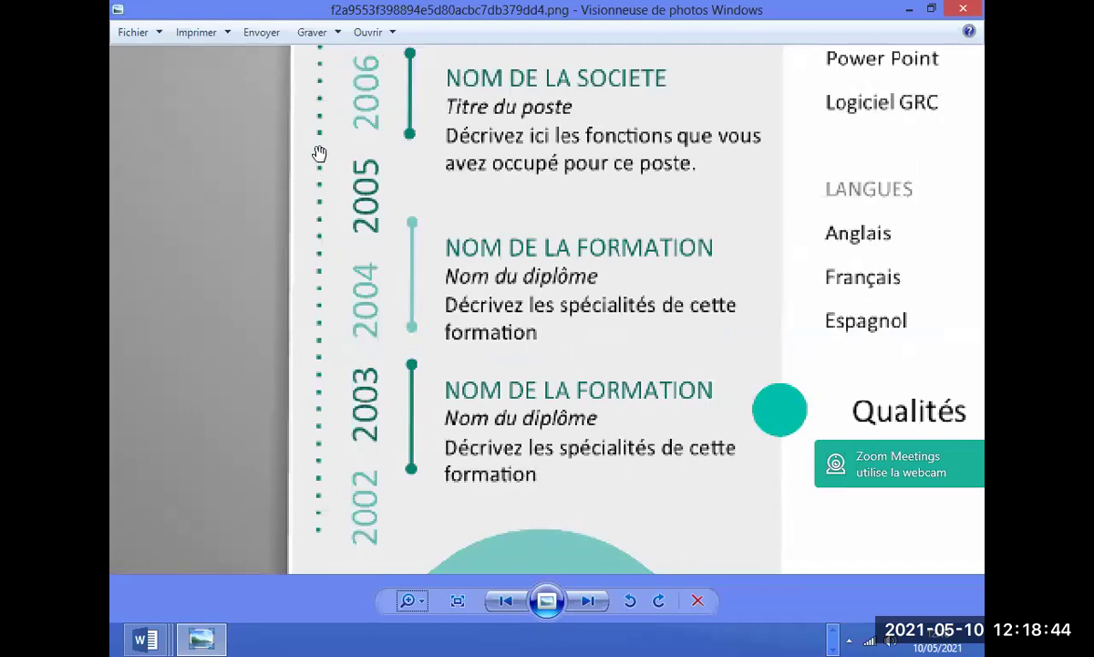
mouse_move(186, 637)
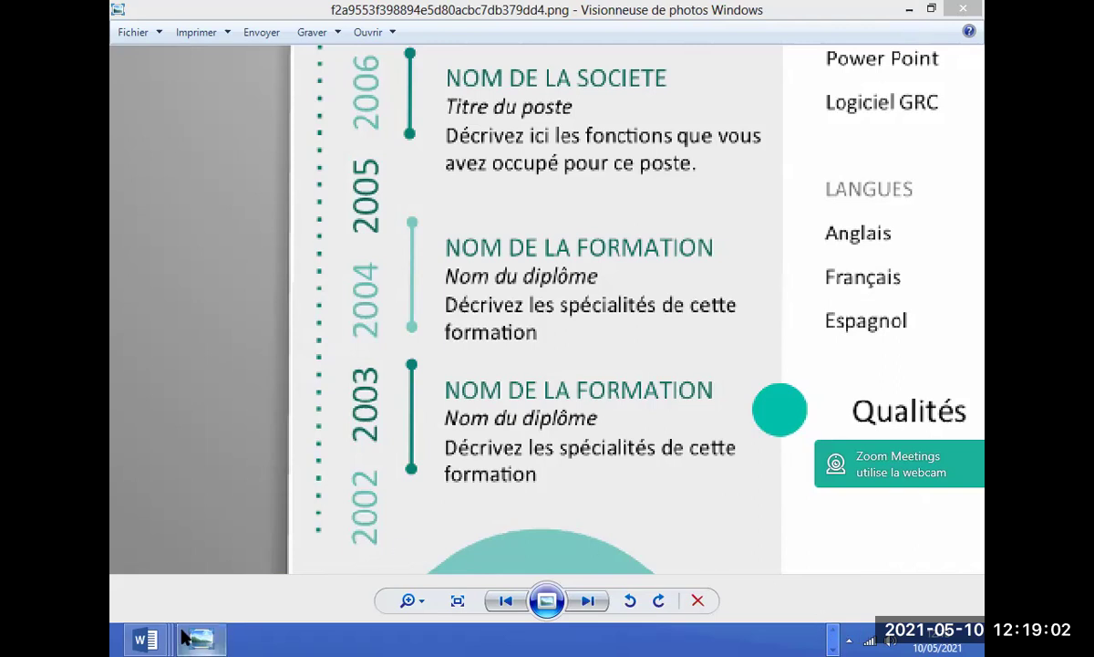
Close the chart's data sheet and the formatting pane.
mouse_move(146, 637)
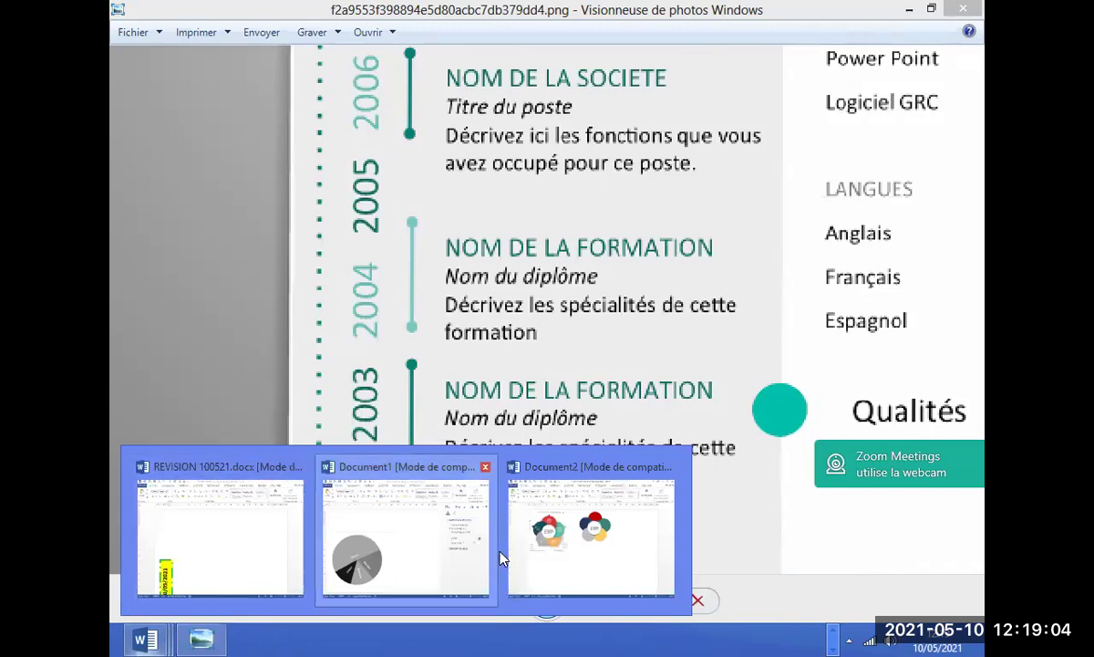
click(361, 516)
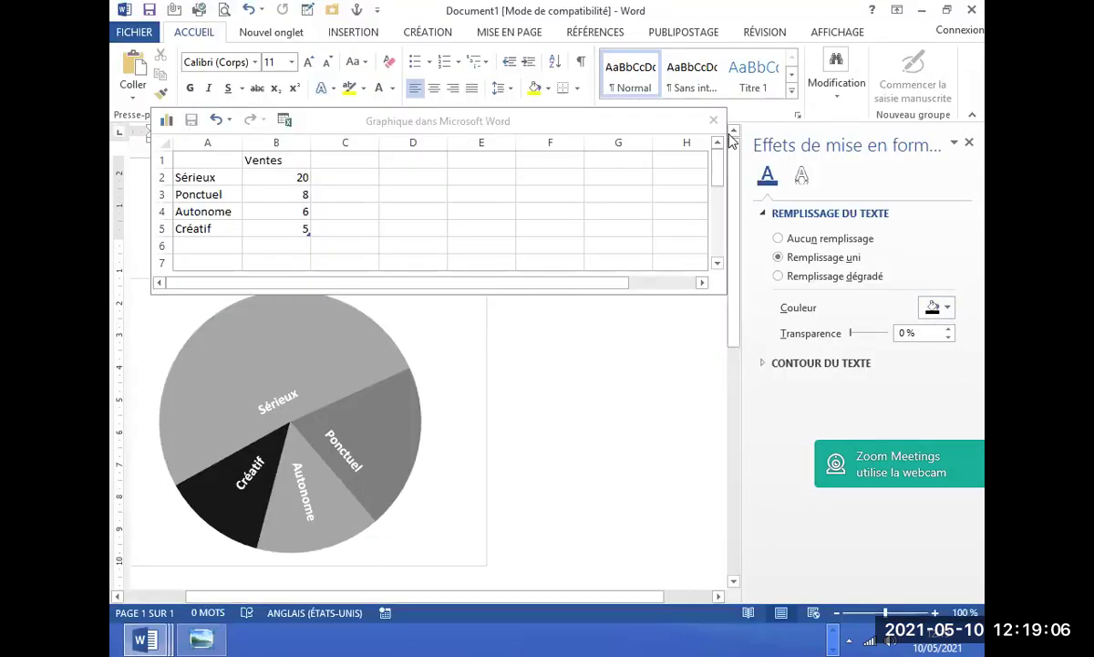
click(526, 121)
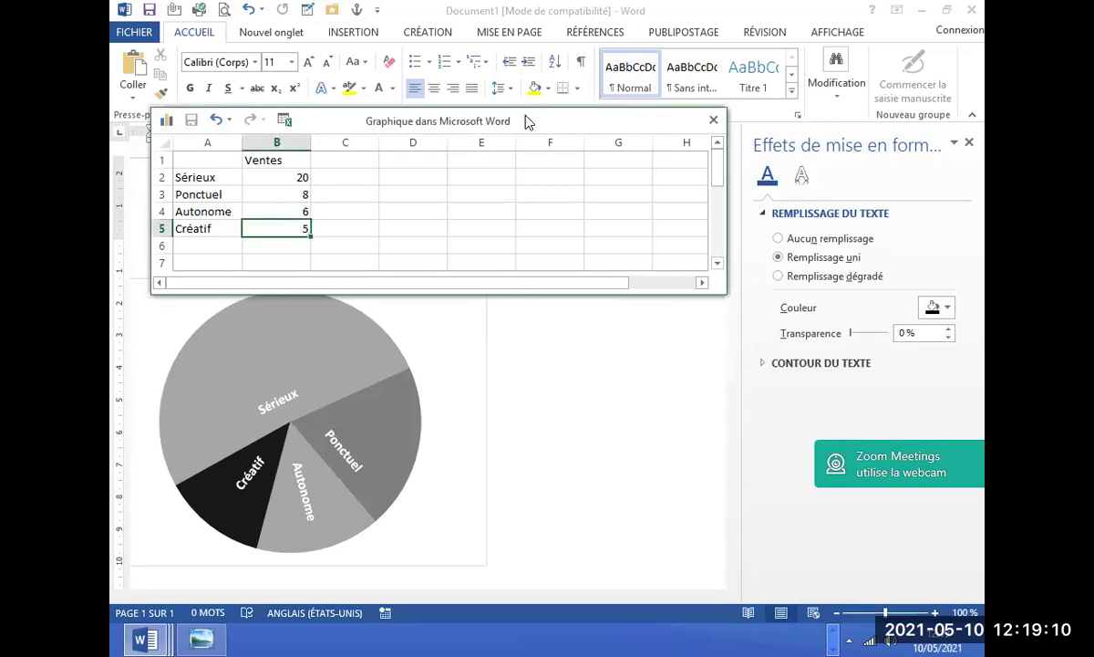
click(713, 119)
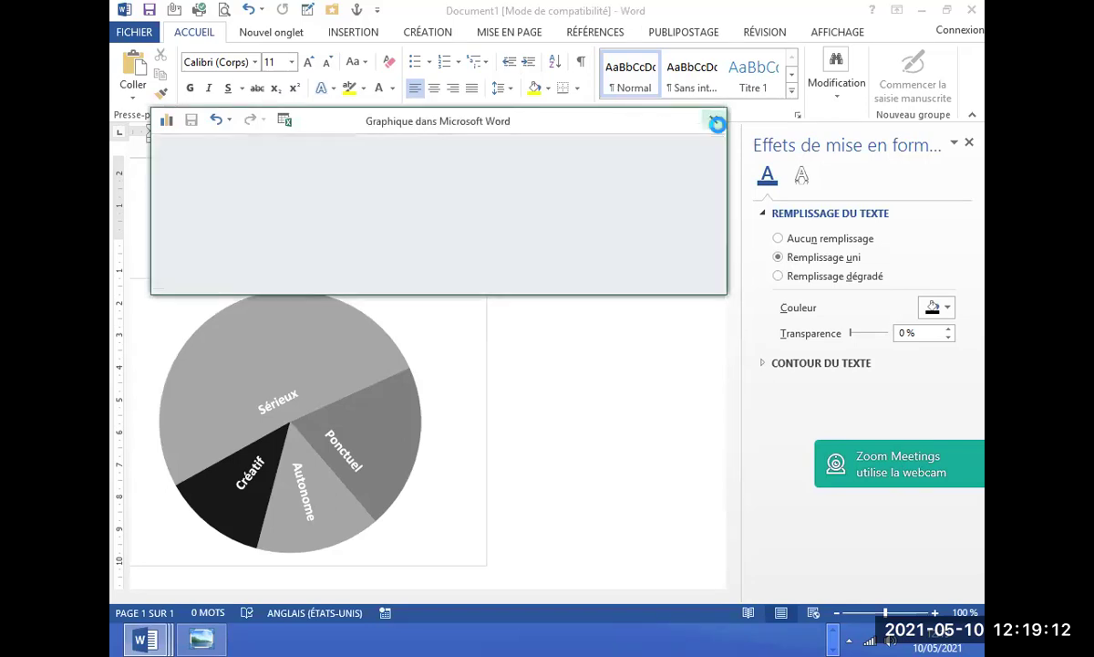
drag(482, 335, 636, 321)
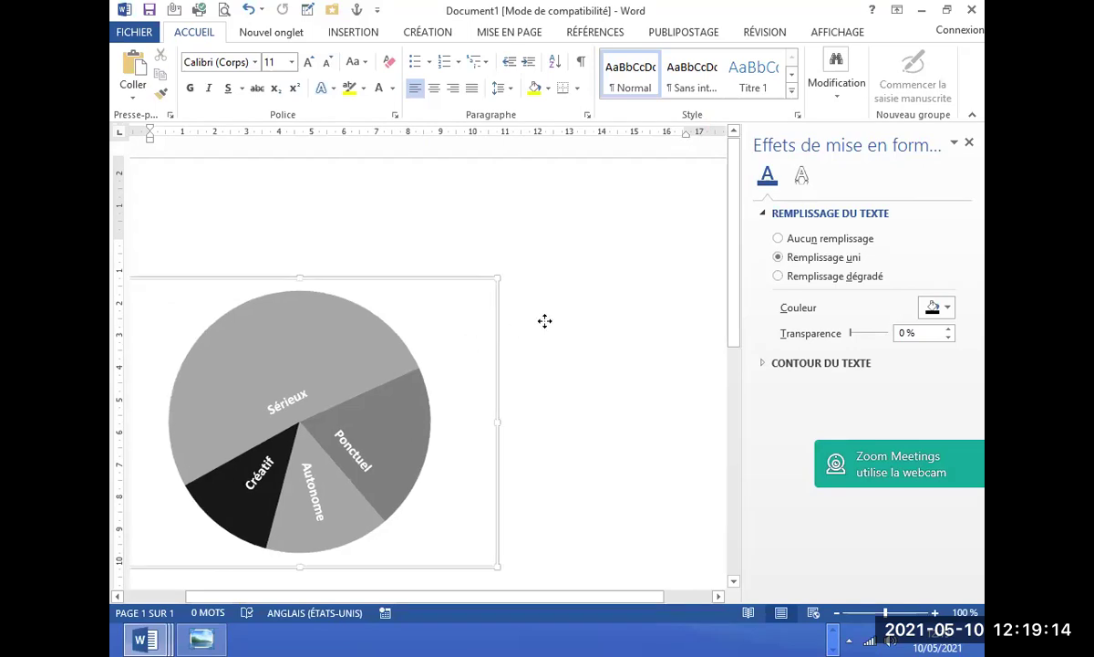
click(969, 143)
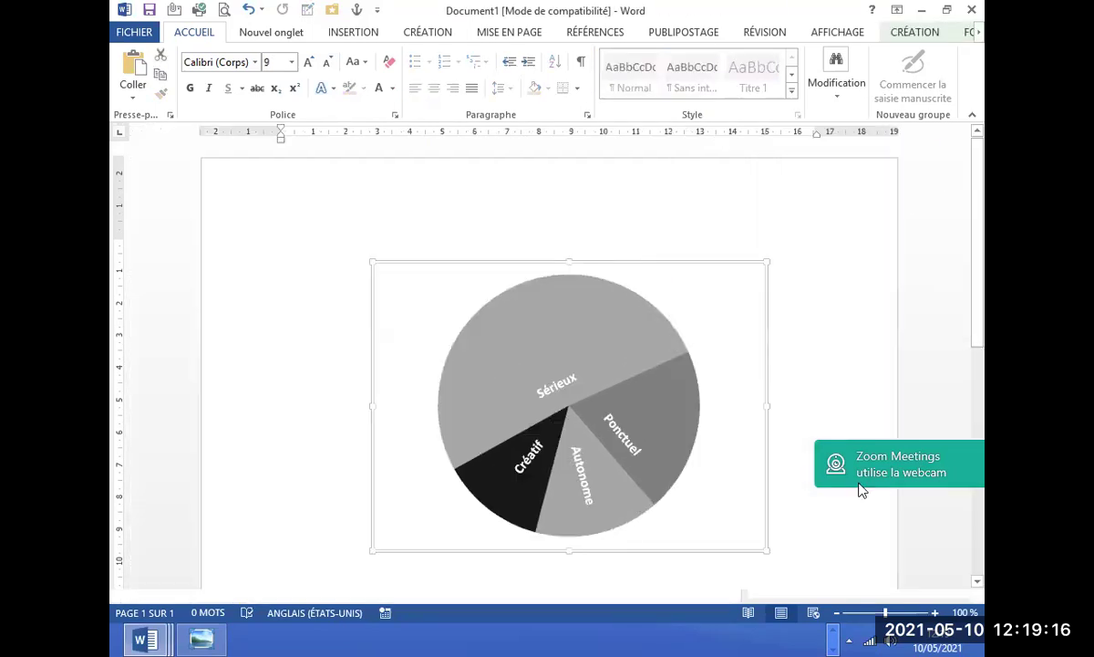
Zoom out, move the pie chart to the page's lower right and shrink it.
click(836, 613)
click(836, 613)
click(836, 613)
click(837, 613)
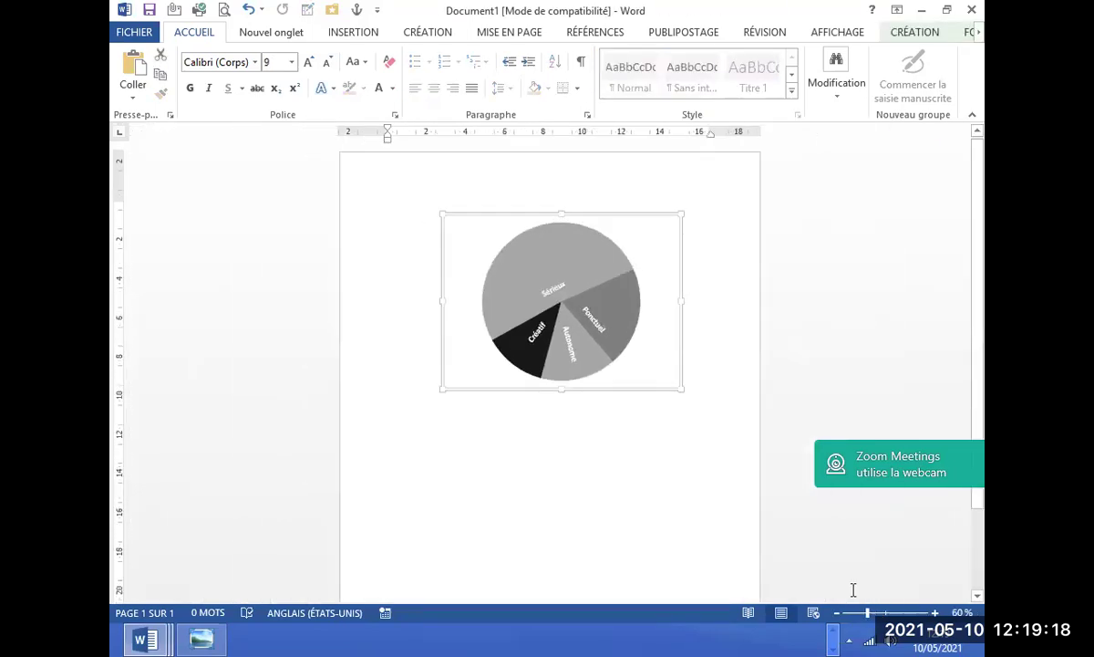
mouse_move(652, 391)
mouse_down()
mouse_move(718, 544)
mouse_move(701, 548)
mouse_up()
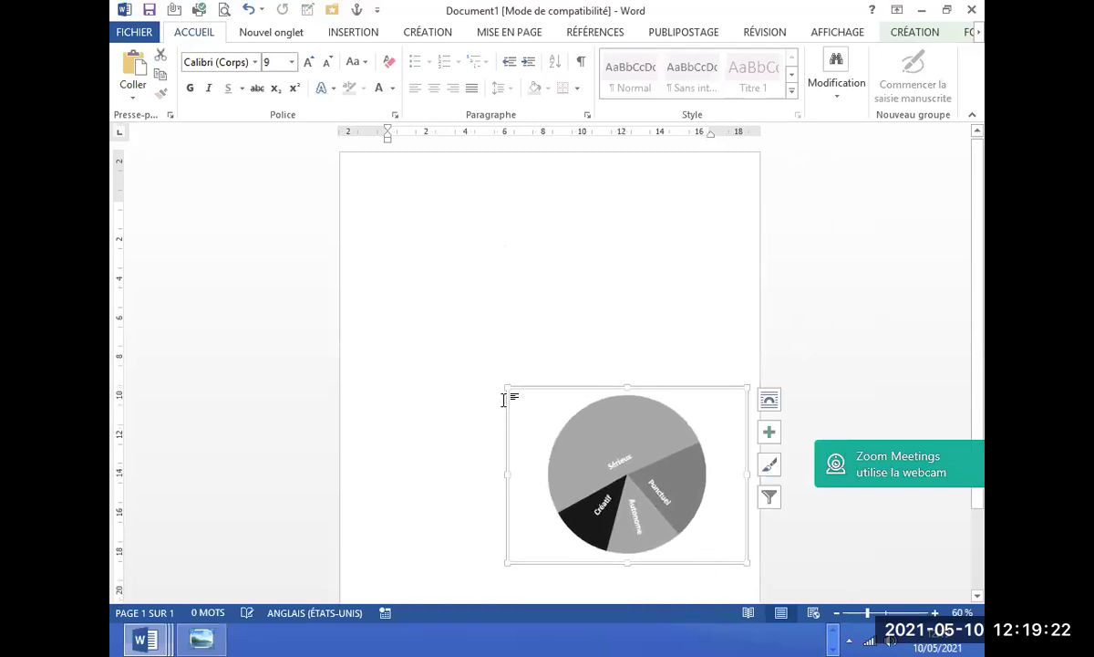
mouse_move(507, 385)
mouse_down()
mouse_move(535, 428)
mouse_move(529, 421)
mouse_up()
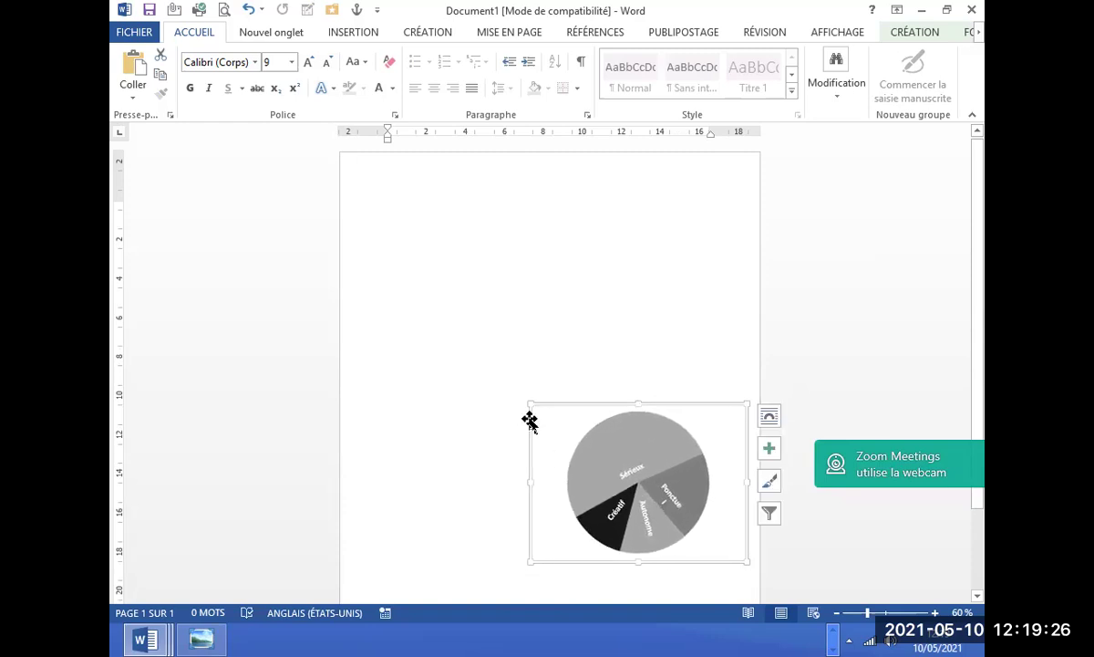
click(459, 320)
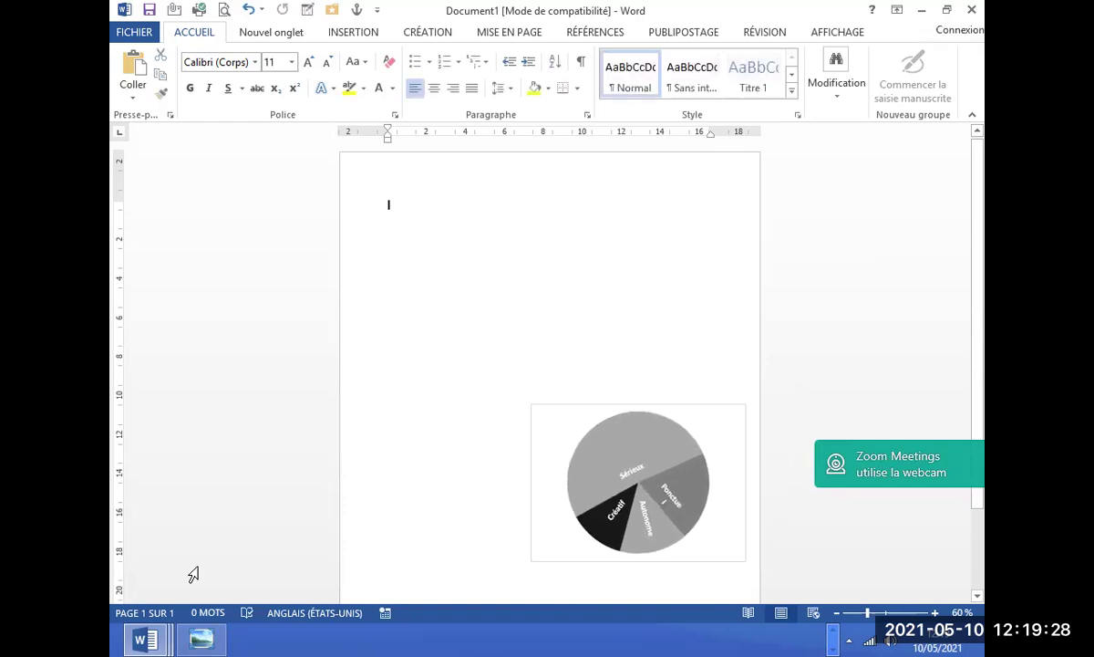
click(202, 638)
click(202, 638)
Draw a first vertical line down the left of the page, then delete it.
click(331, 33)
click(293, 88)
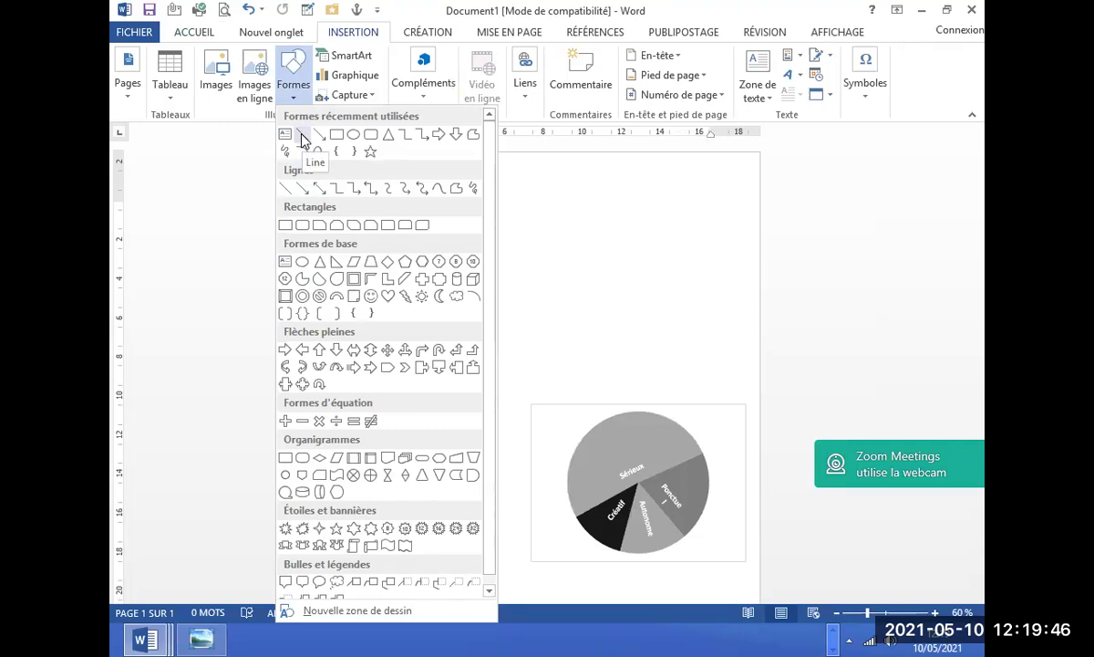
click(302, 134)
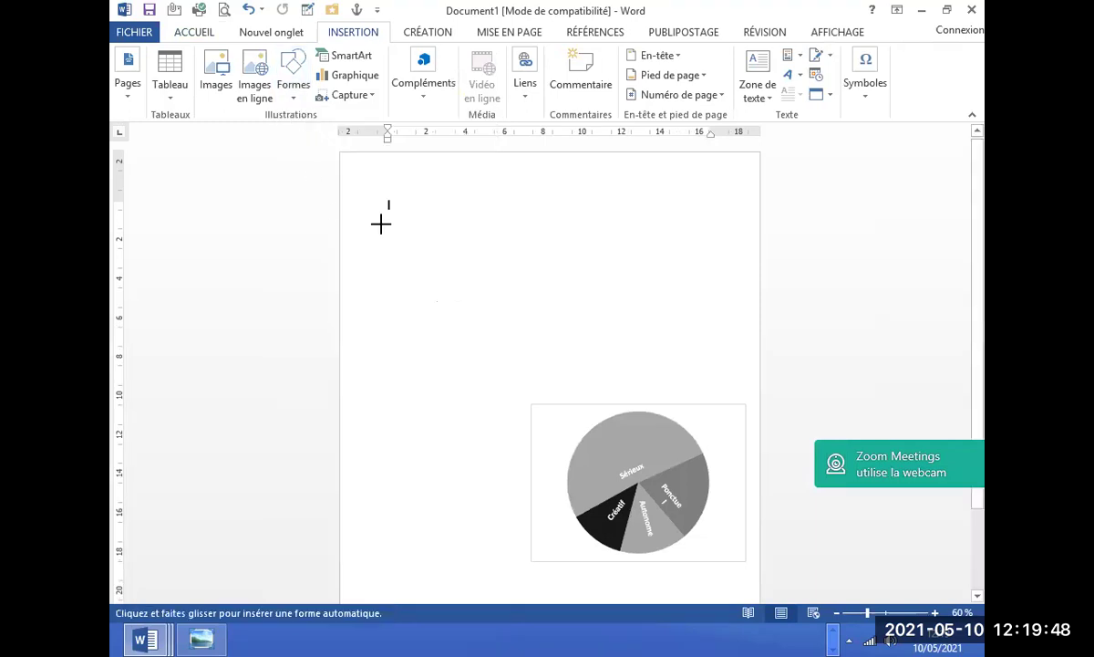
drag(386, 217, 386, 399)
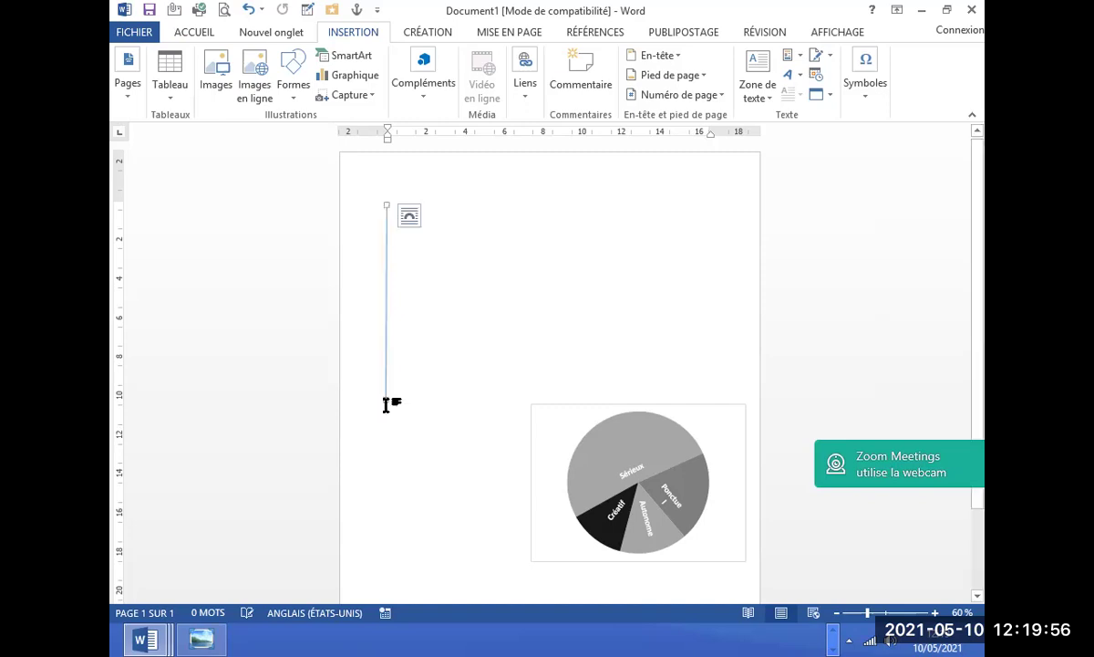
click(394, 396)
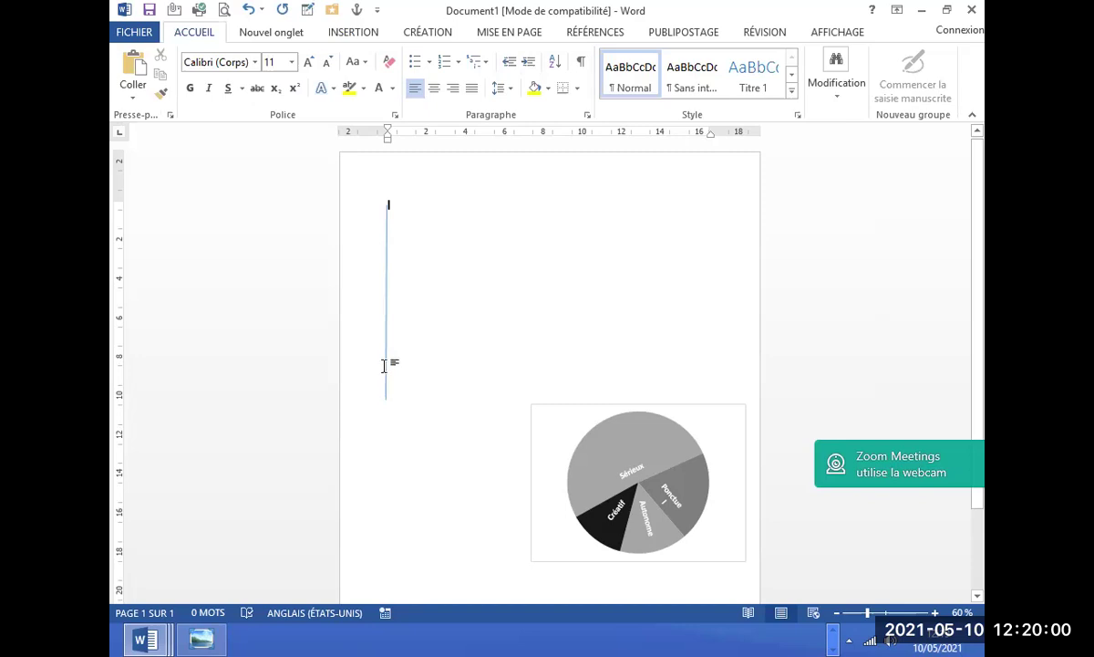
click(386, 365)
key(Delete)
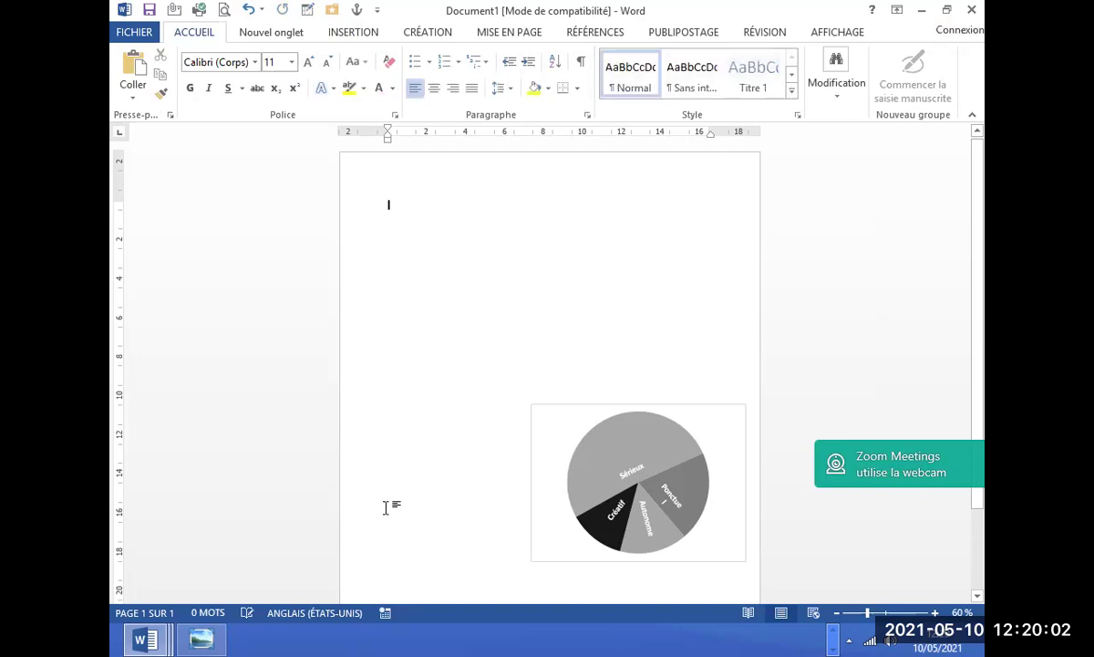
Zoom to 110% and redraw a straight vertical line down the left side of the page.
click(935, 612)
click(935, 612)
click(935, 612)
click(935, 612)
click(935, 612)
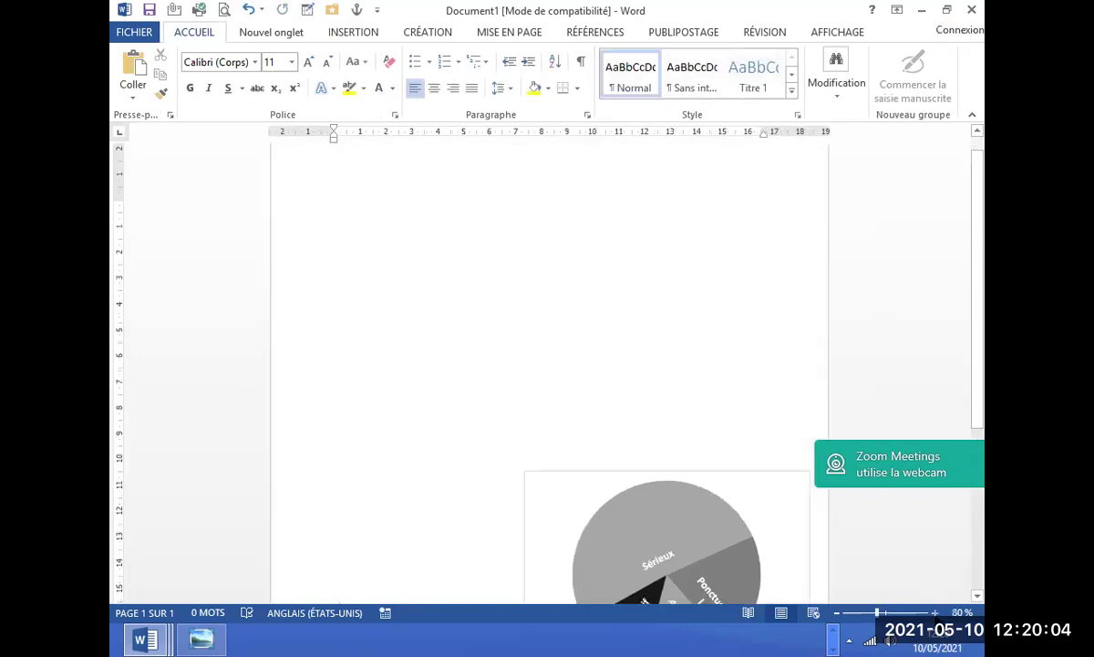
click(342, 34)
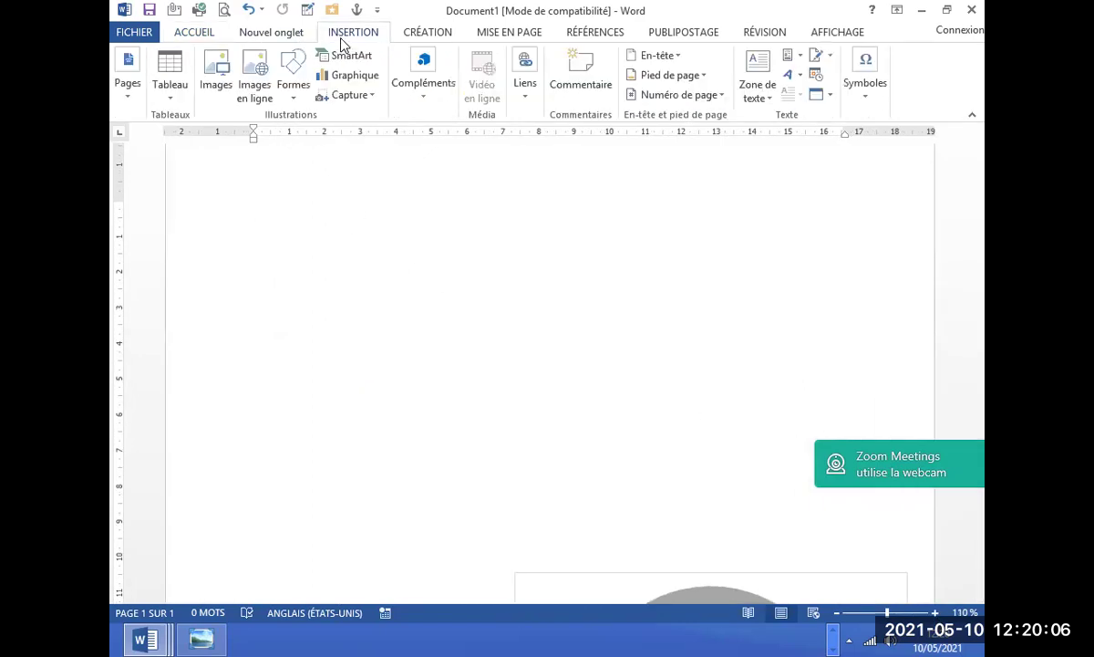
click(305, 94)
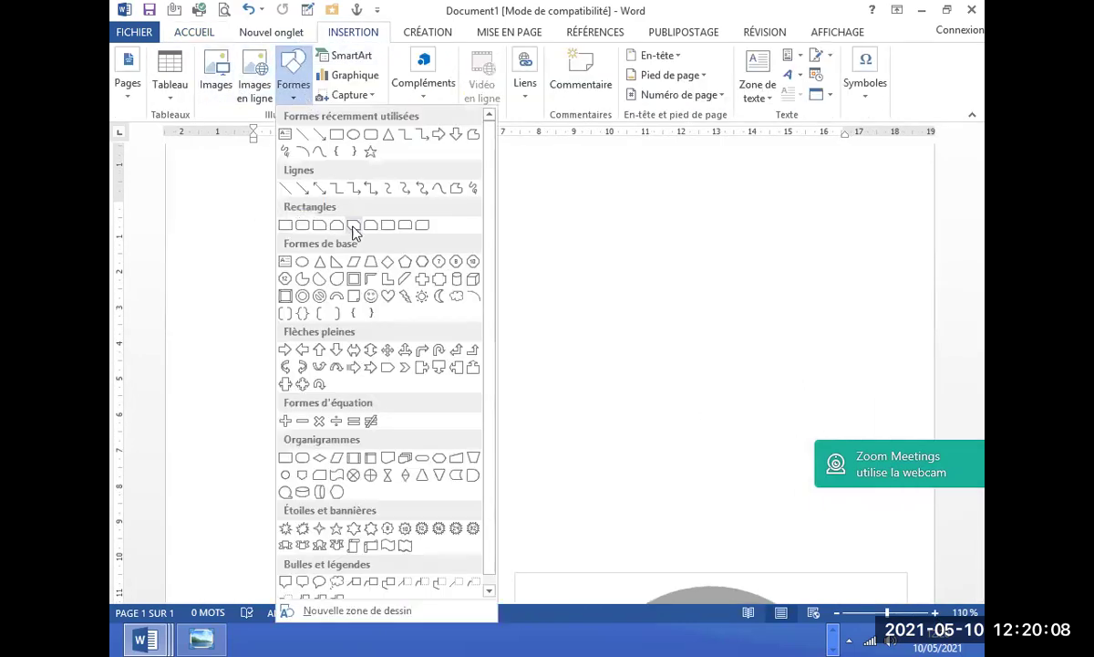
click(308, 136)
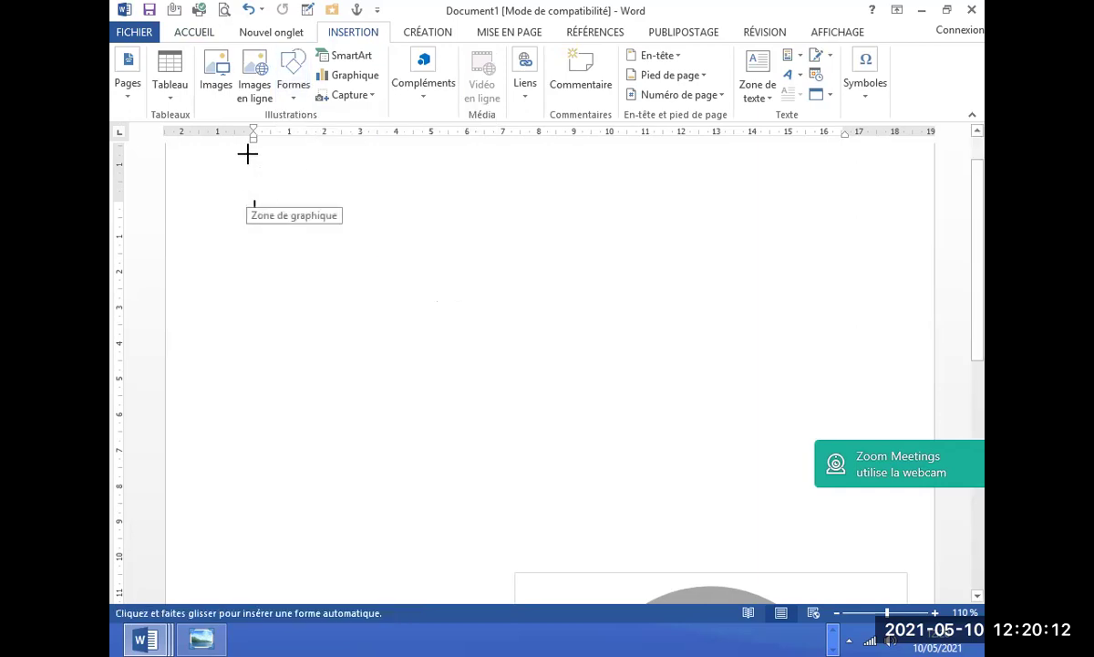
mouse_move(235, 175)
mouse_down()
mouse_move(216, 472)
mouse_move(235, 473)
mouse_up()
click(410, 445)
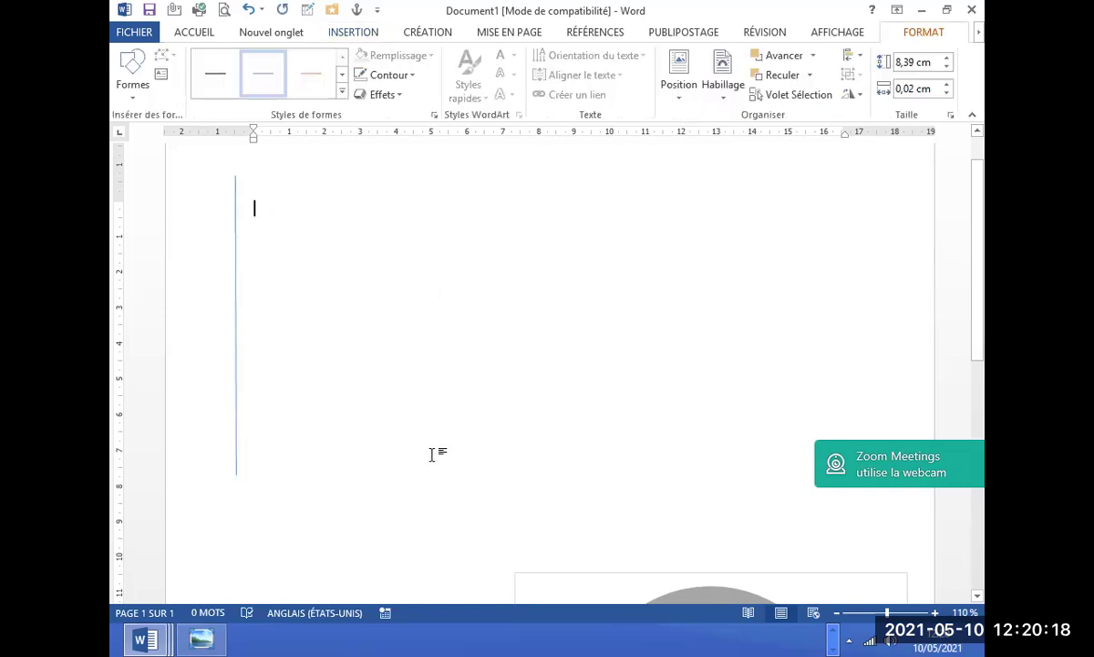
click(237, 412)
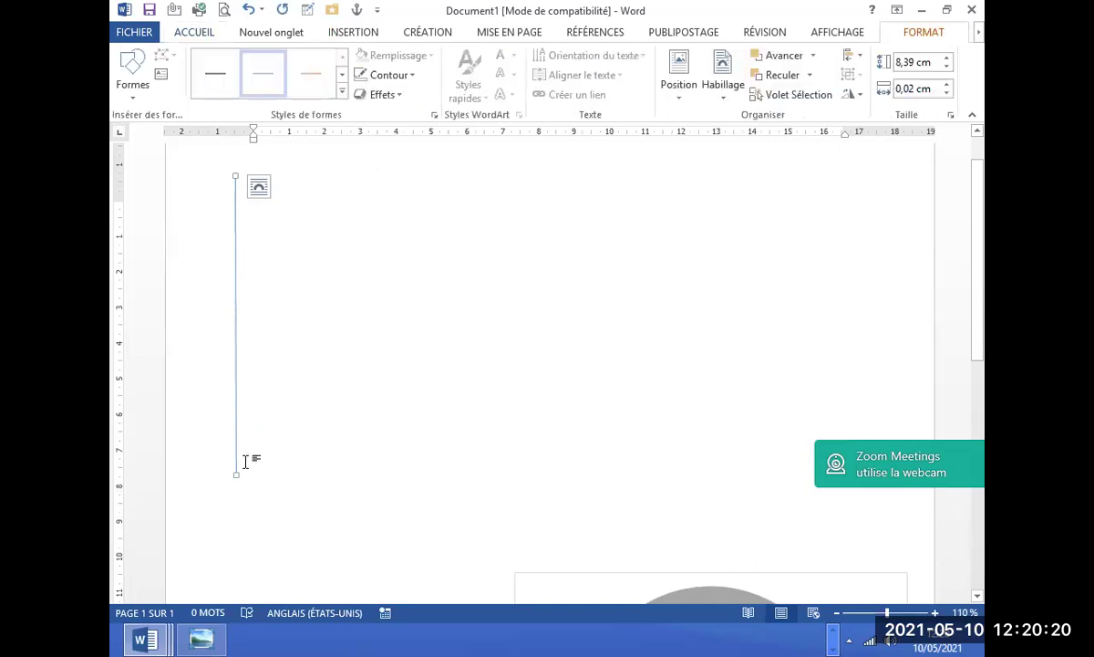
drag(236, 475, 233, 476)
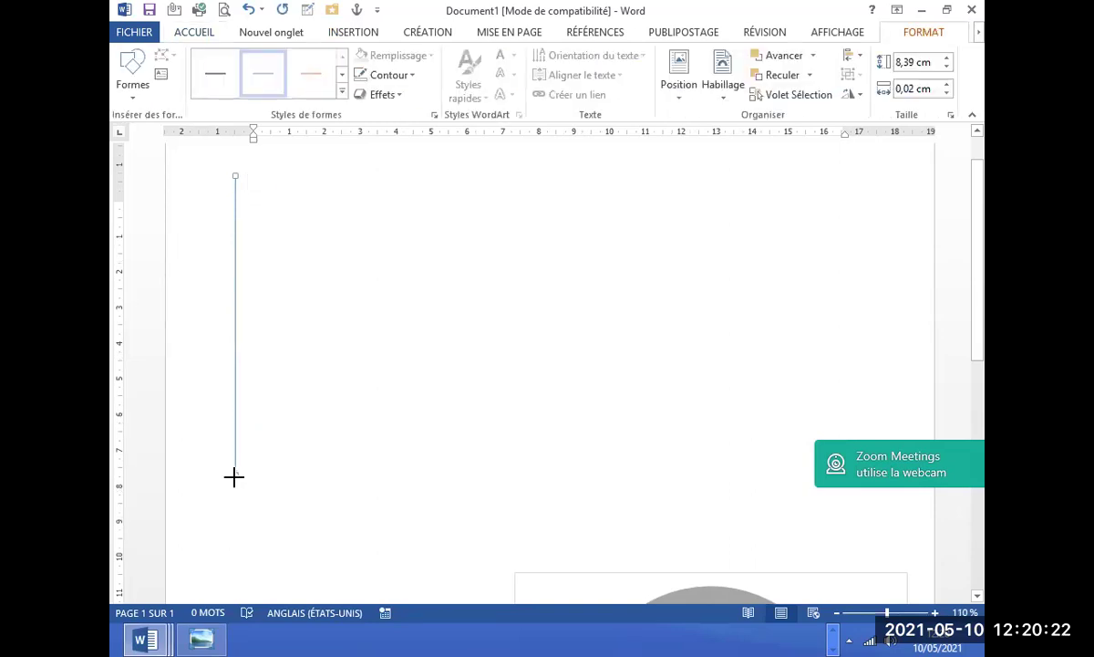
click(371, 399)
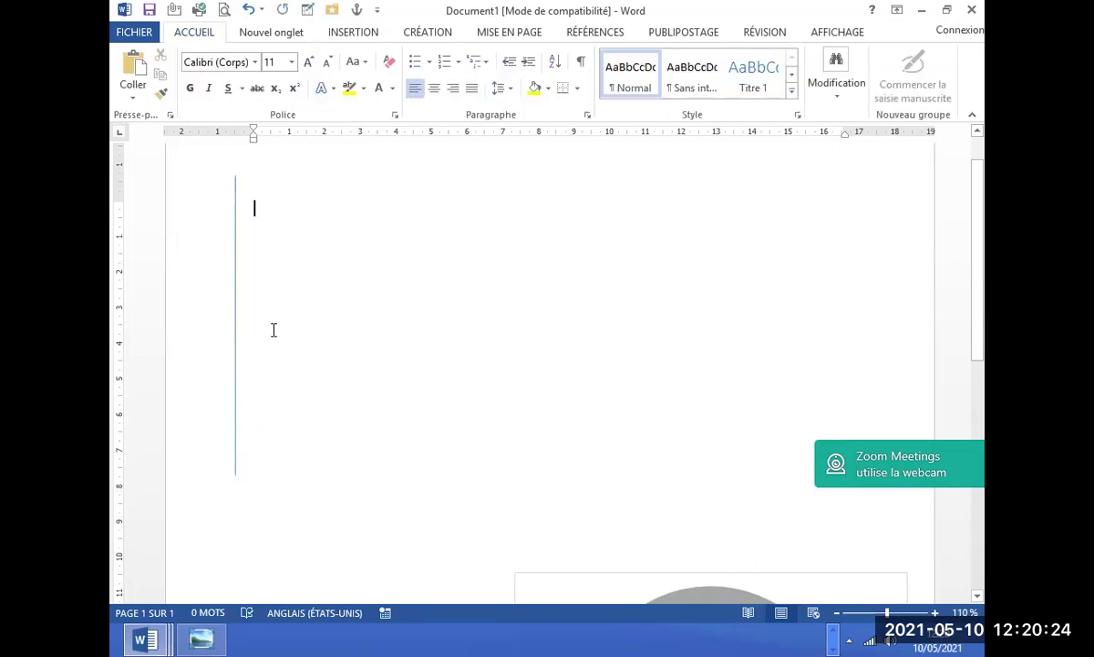
Check the paragraph anchoring the line, then reselect the line and bring up its shortcut menu.
click(232, 315)
click(313, 391)
click(221, 289)
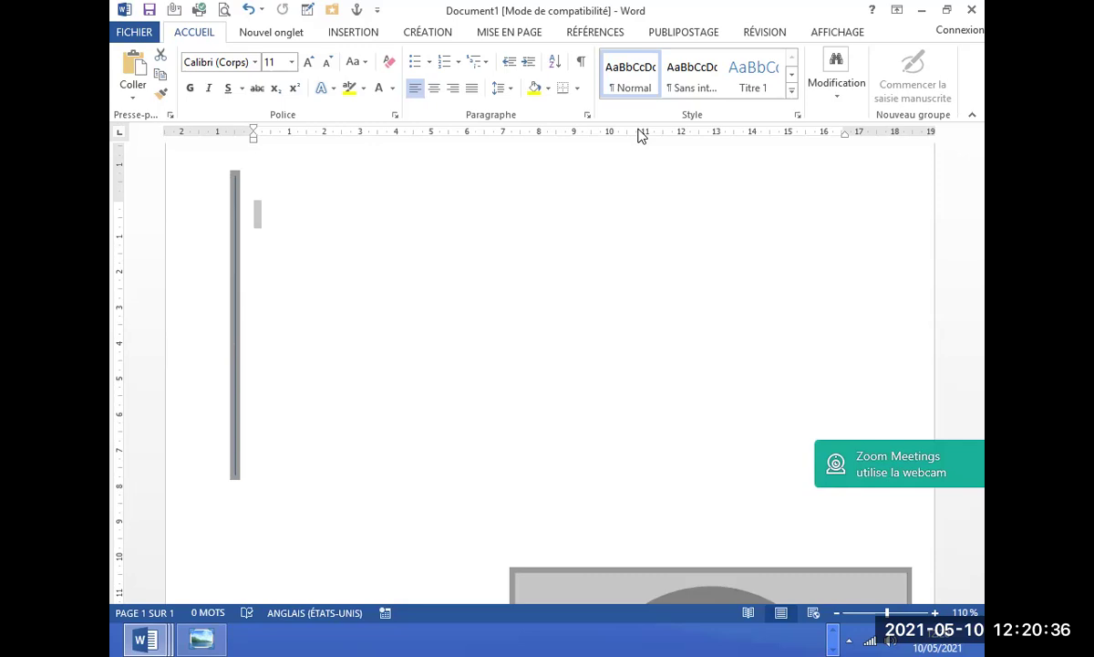
click(501, 314)
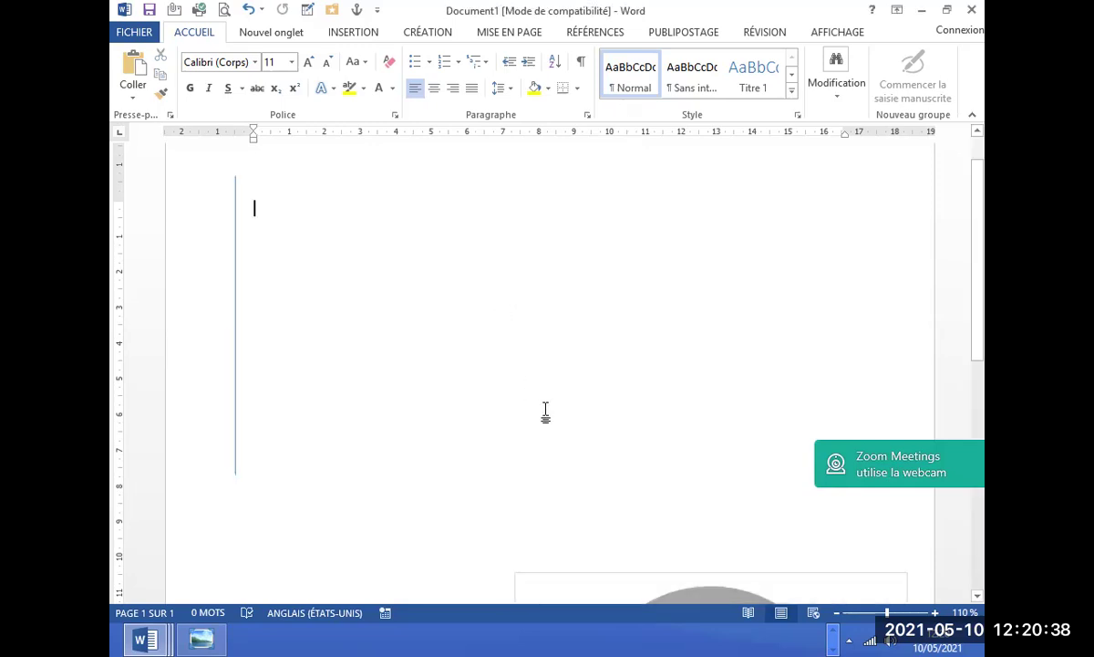
click(232, 307)
click(229, 311)
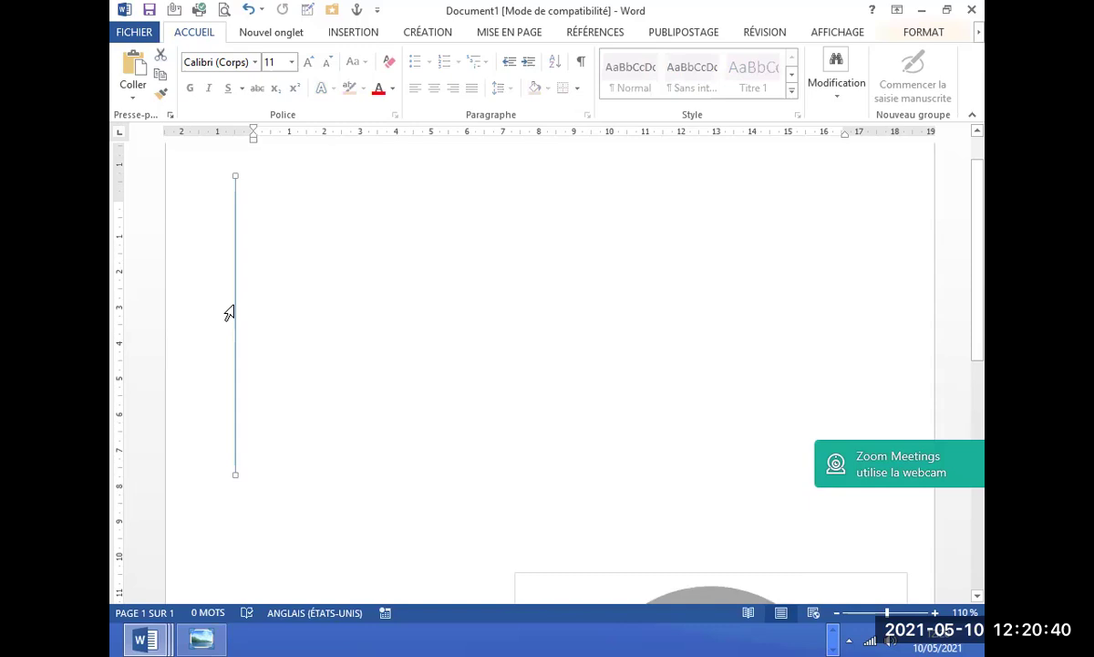
right_click(232, 307)
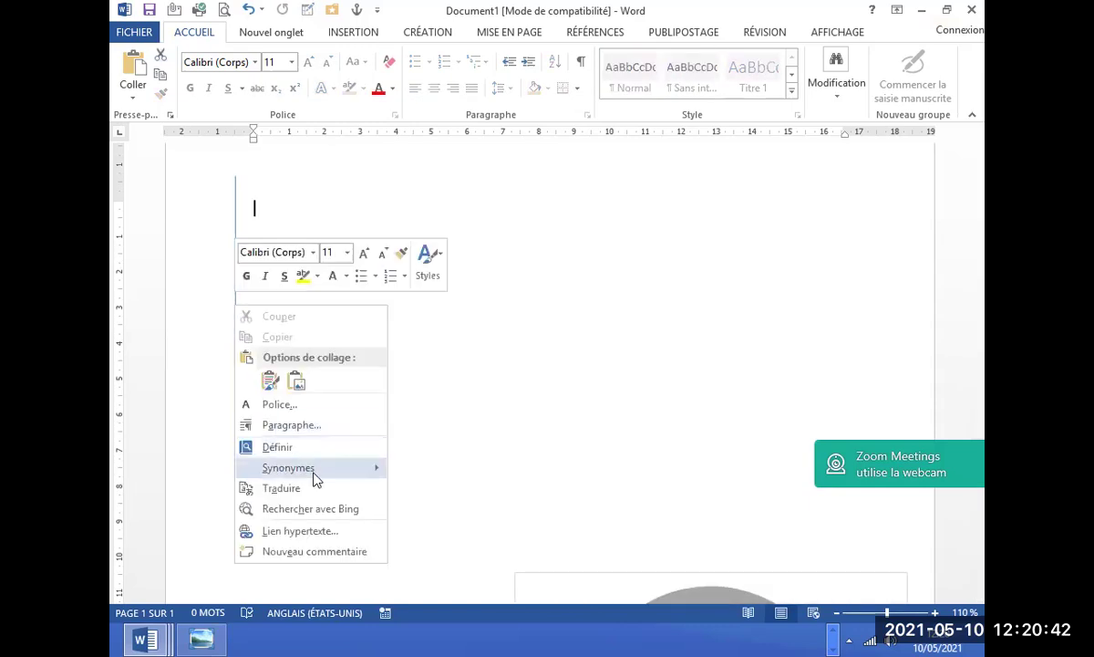
Reselect the vertical line, zoom in, and set its outline weight to 2¼ pt.
key(Escape)
click(236, 186)
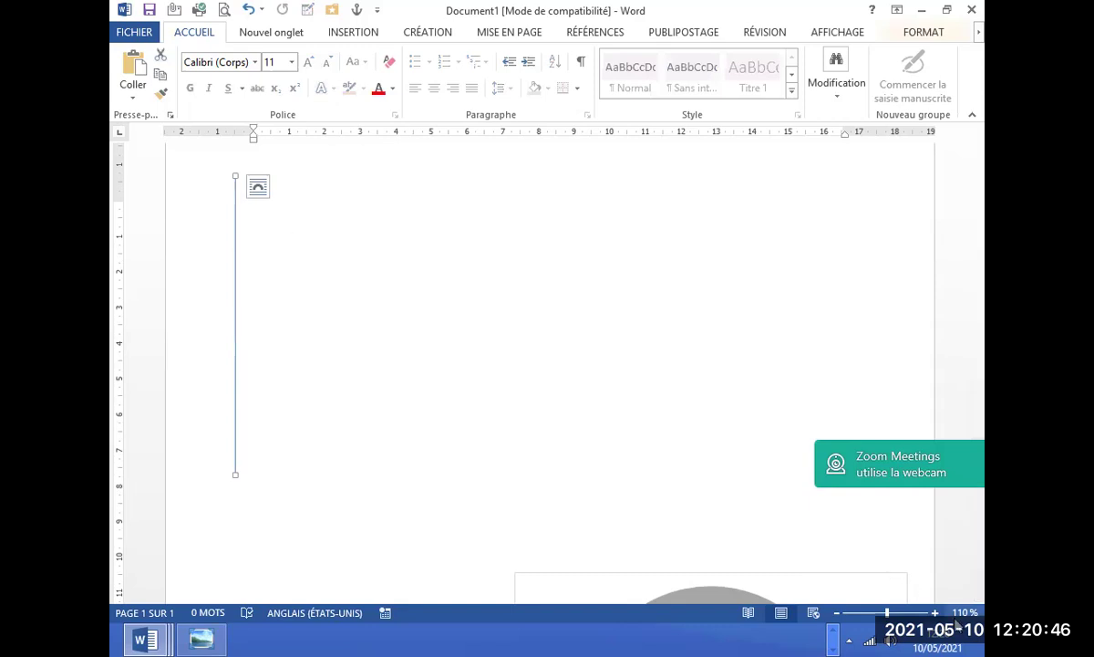
click(934, 613)
click(934, 613)
click(934, 613)
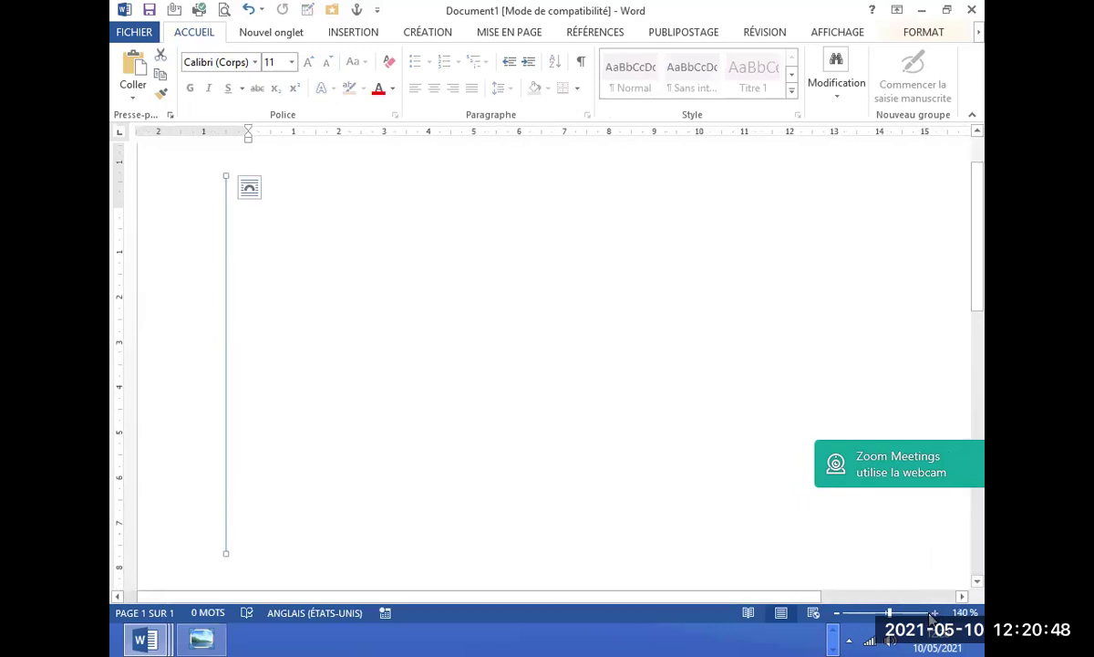
click(909, 35)
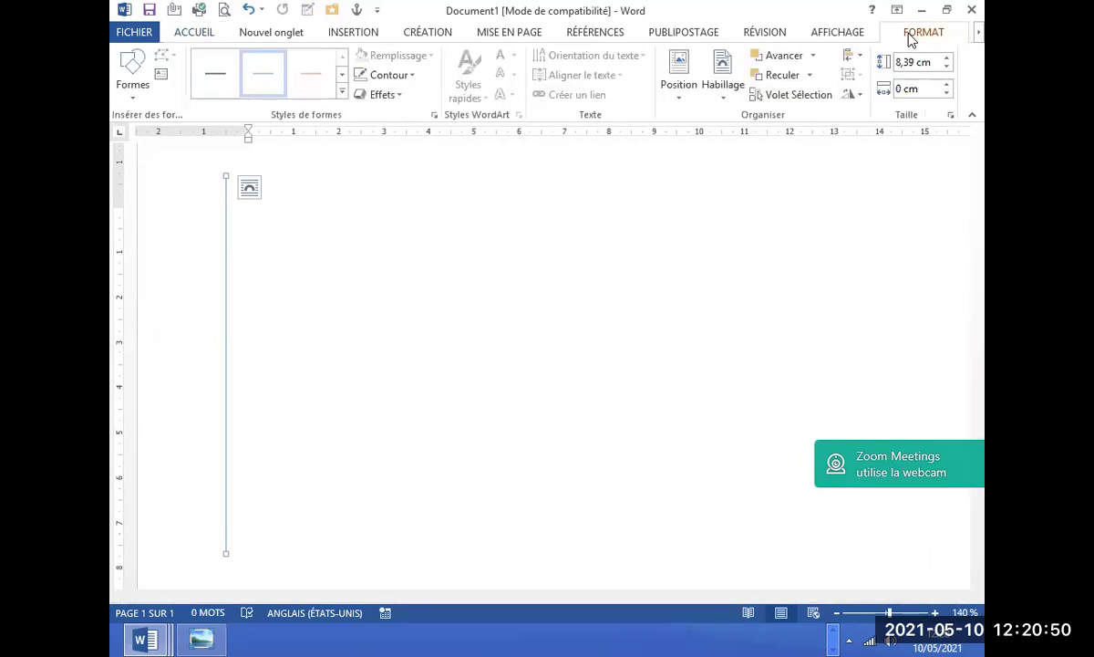
click(414, 77)
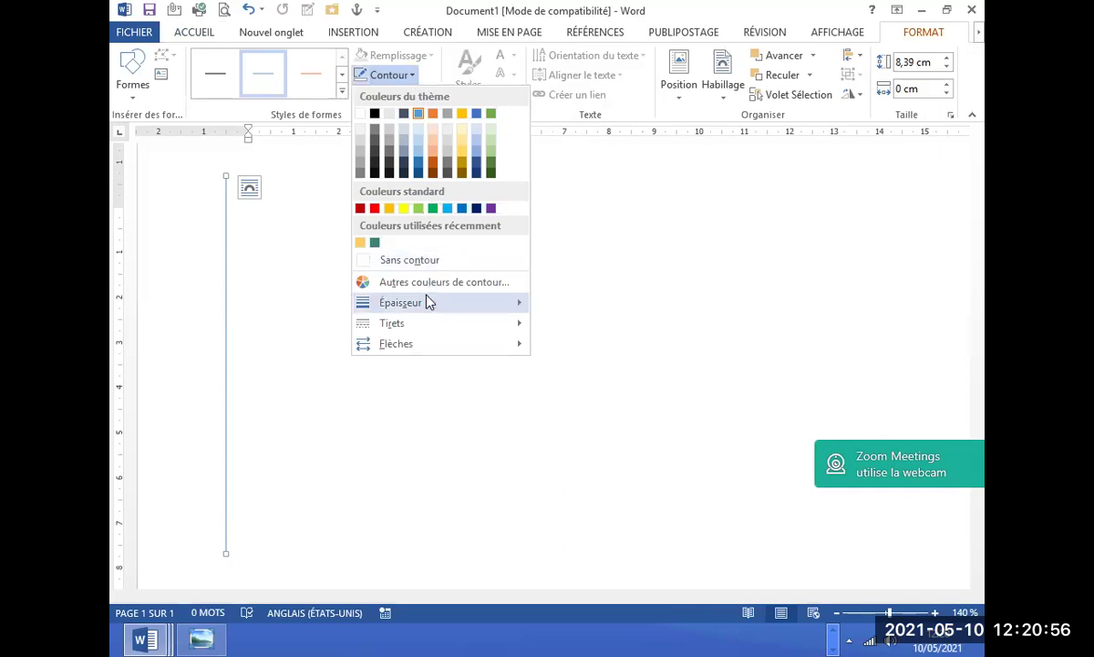
mouse_move(424, 302)
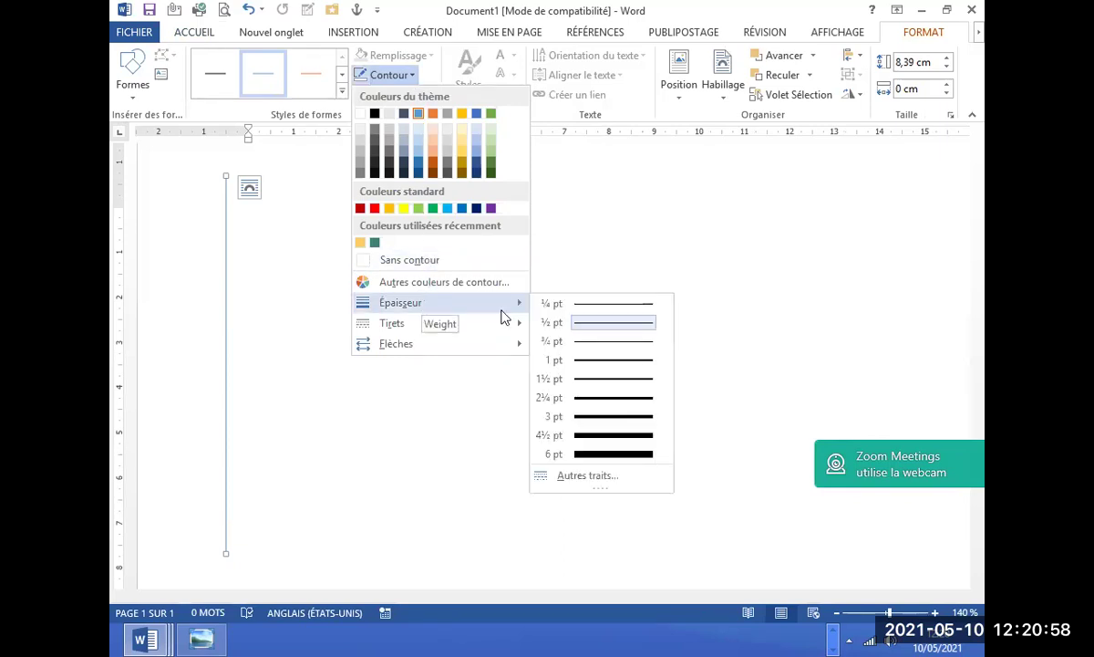
click(601, 398)
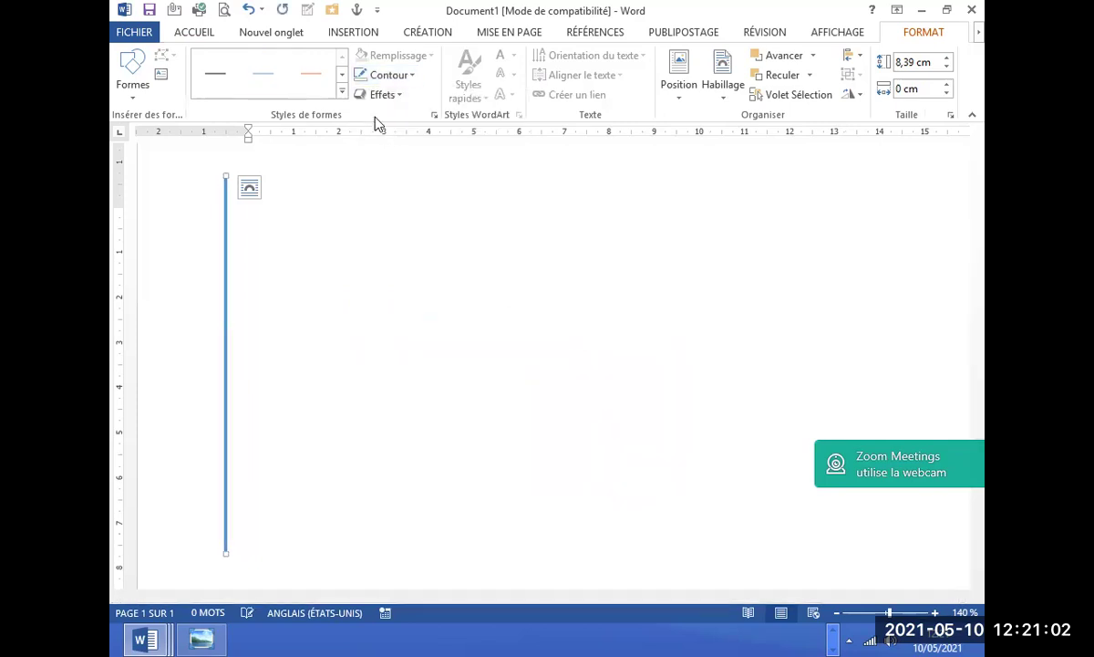
Change the vertical line's dash style to Round Dot.
click(413, 76)
mouse_move(452, 324)
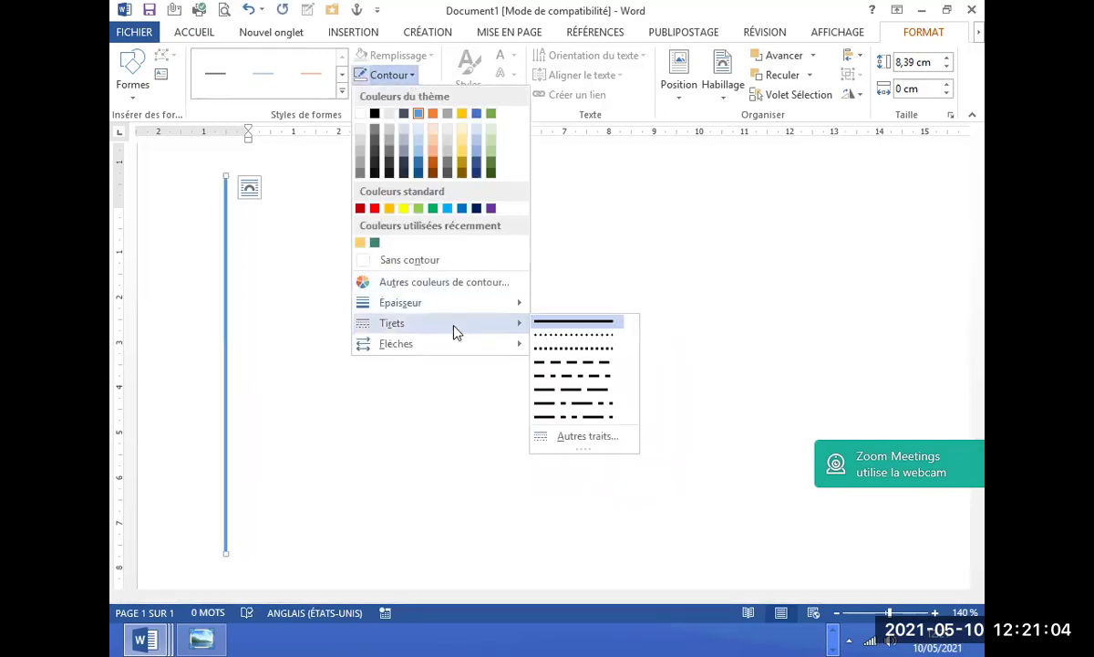
click(573, 335)
Stretch the dotted line to 25.59 cm, nearly full page height, and shift it slightly left.
drag(980, 224, 985, 357)
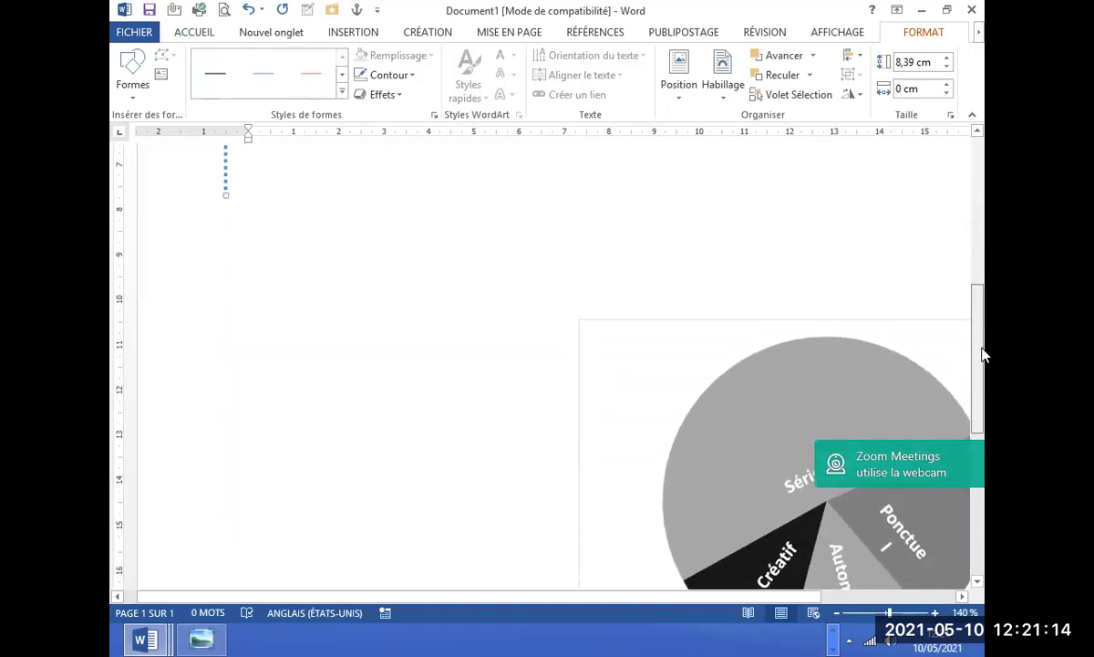
drag(226, 167, 222, 572)
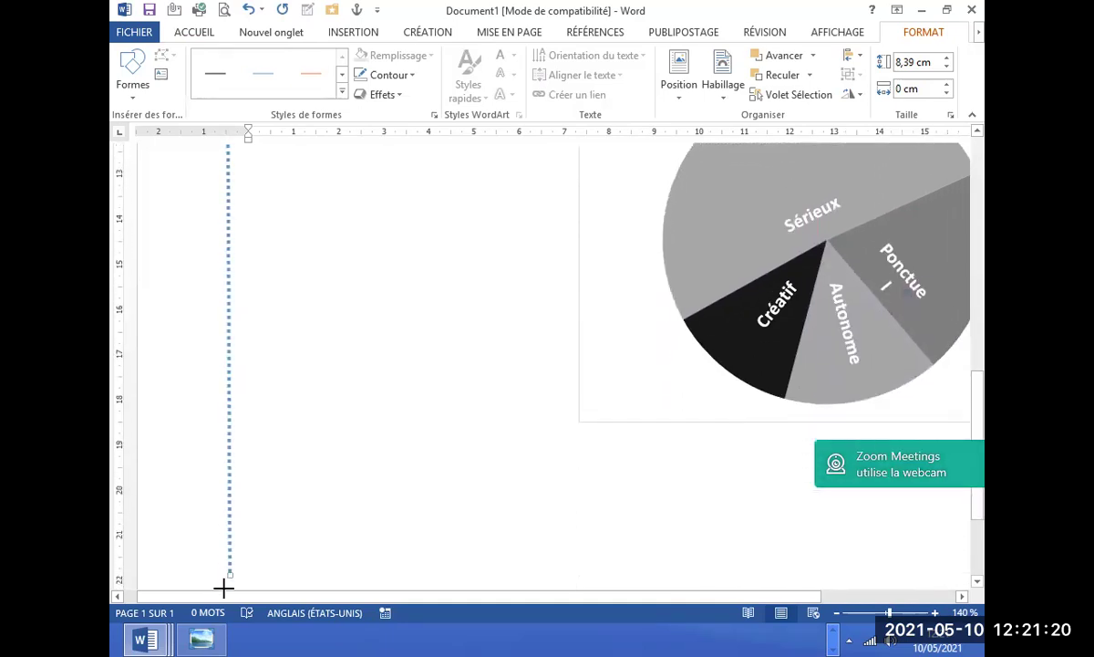
drag(222, 573, 233, 541)
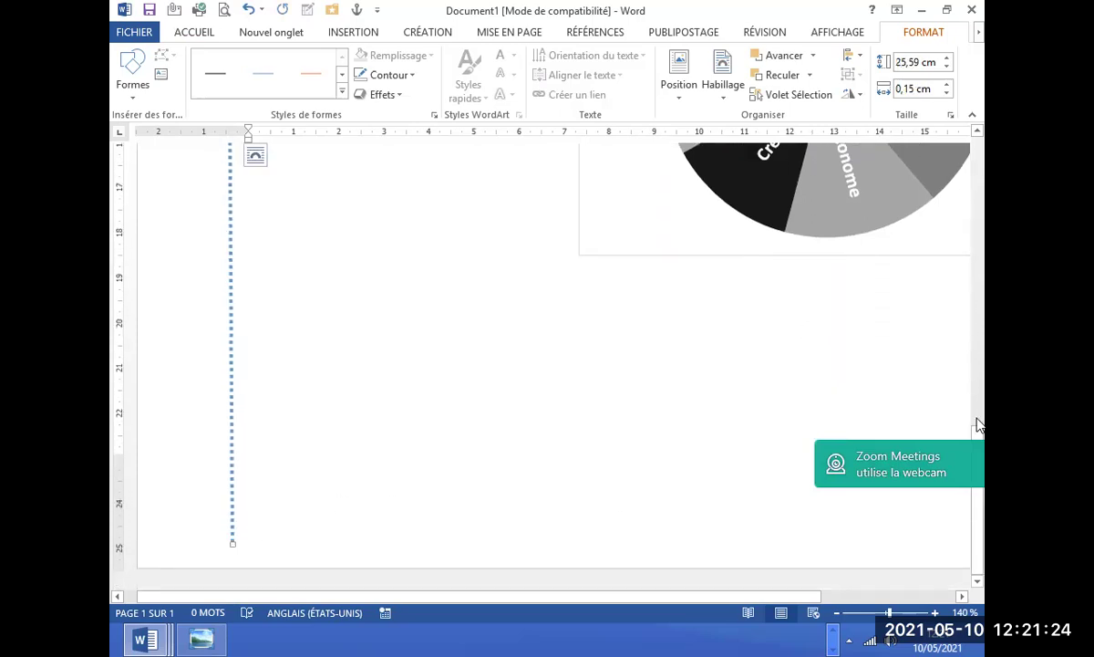
drag(979, 425, 980, 146)
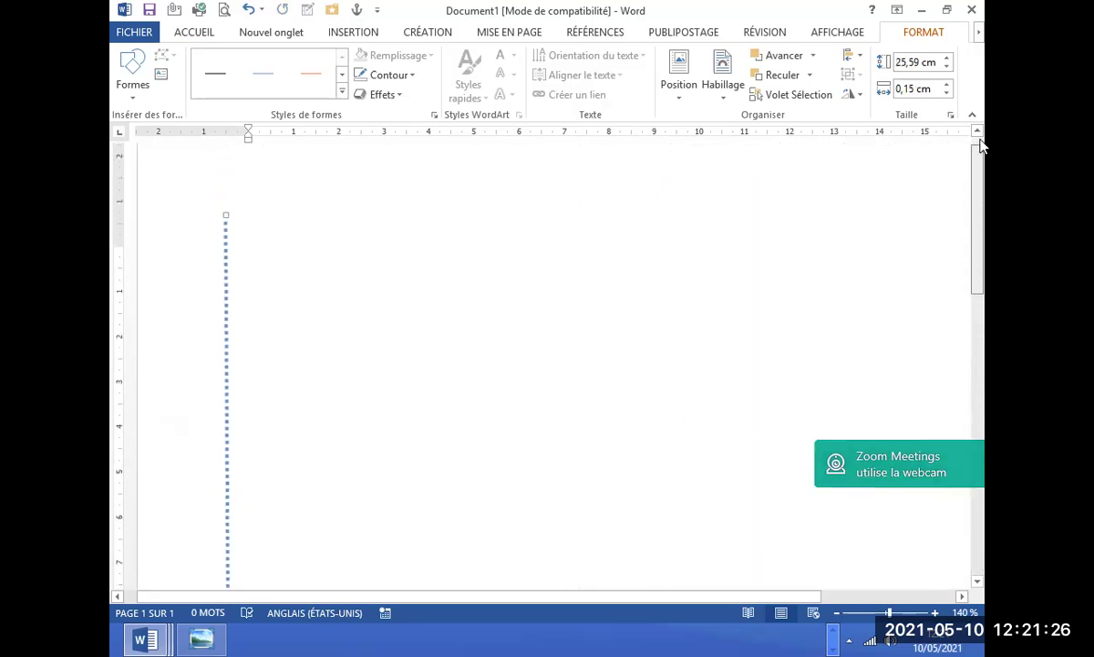
scroll(980, 146, up, 1)
drag(214, 358, 184, 321)
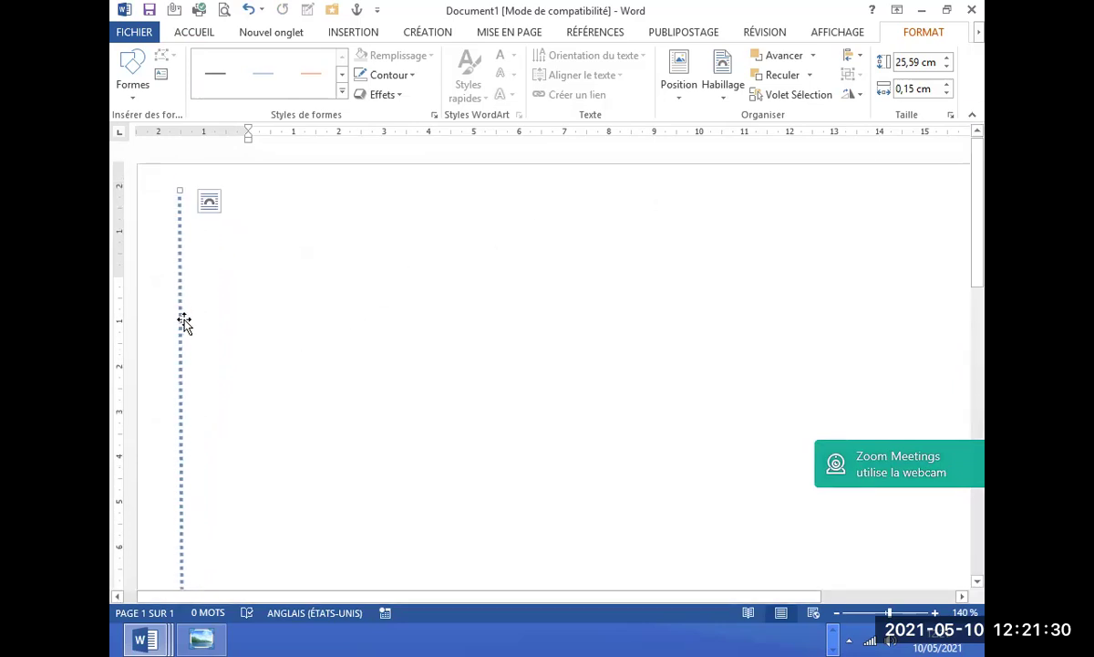
click(350, 328)
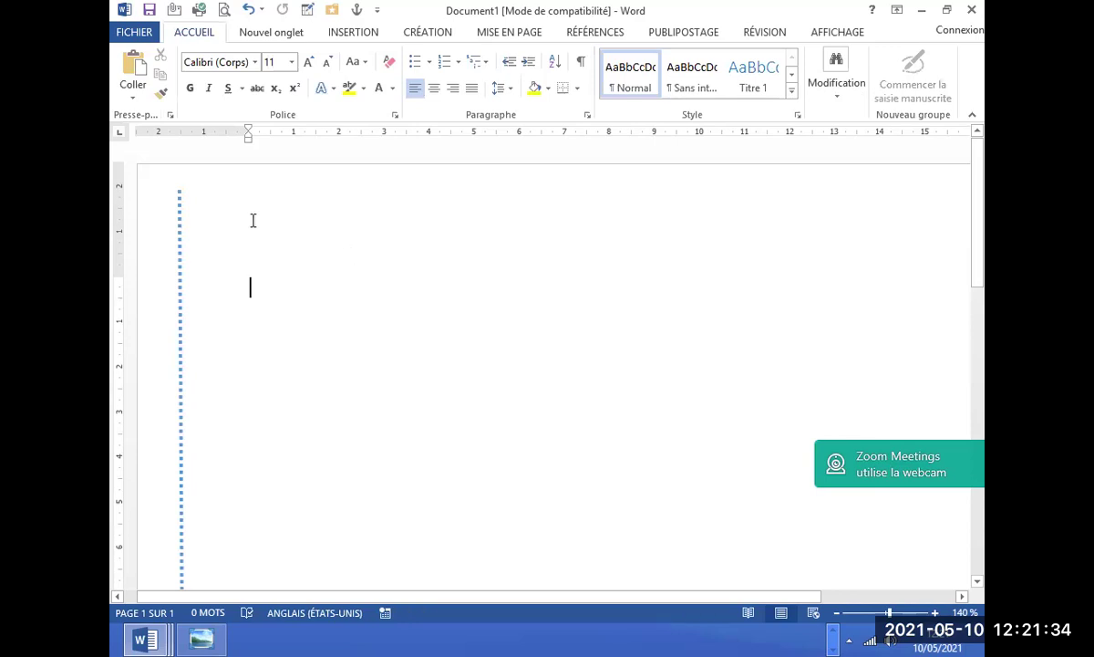
Paste a copy of the dotted line beside the first one, checking the reference CV.
click(177, 227)
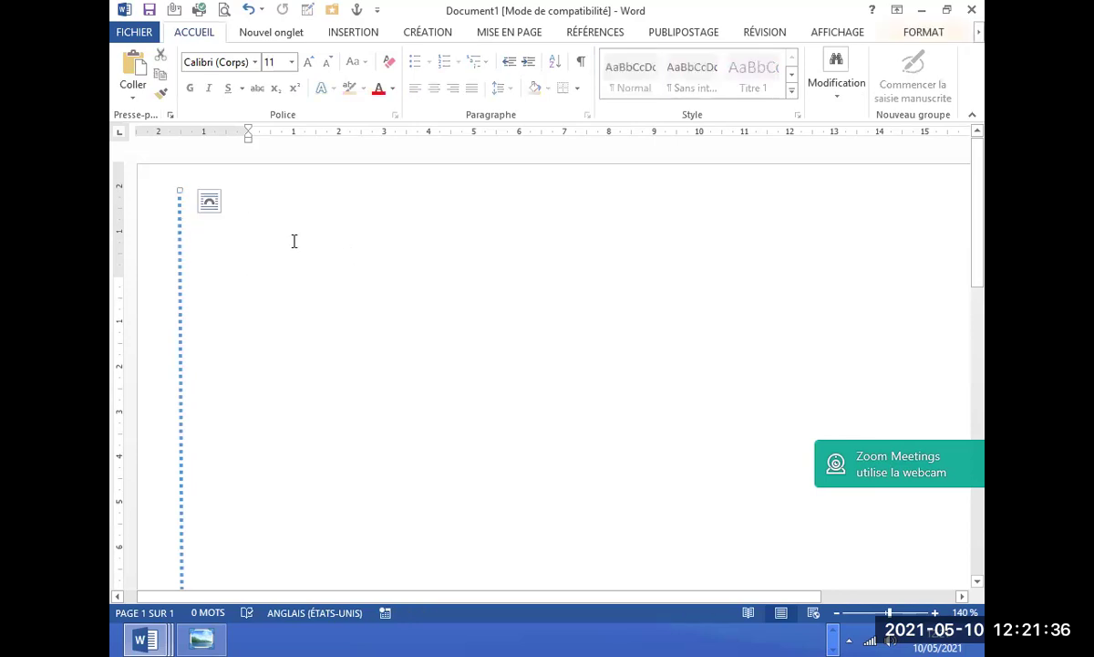
key(ctrl+v)
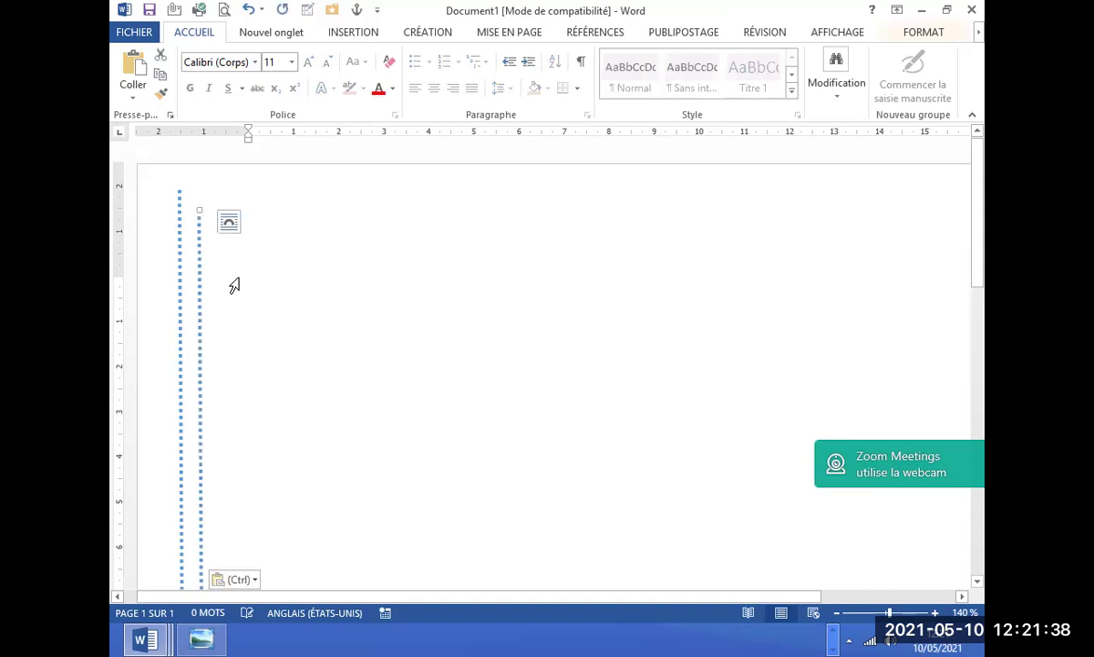
drag(200, 301, 345, 284)
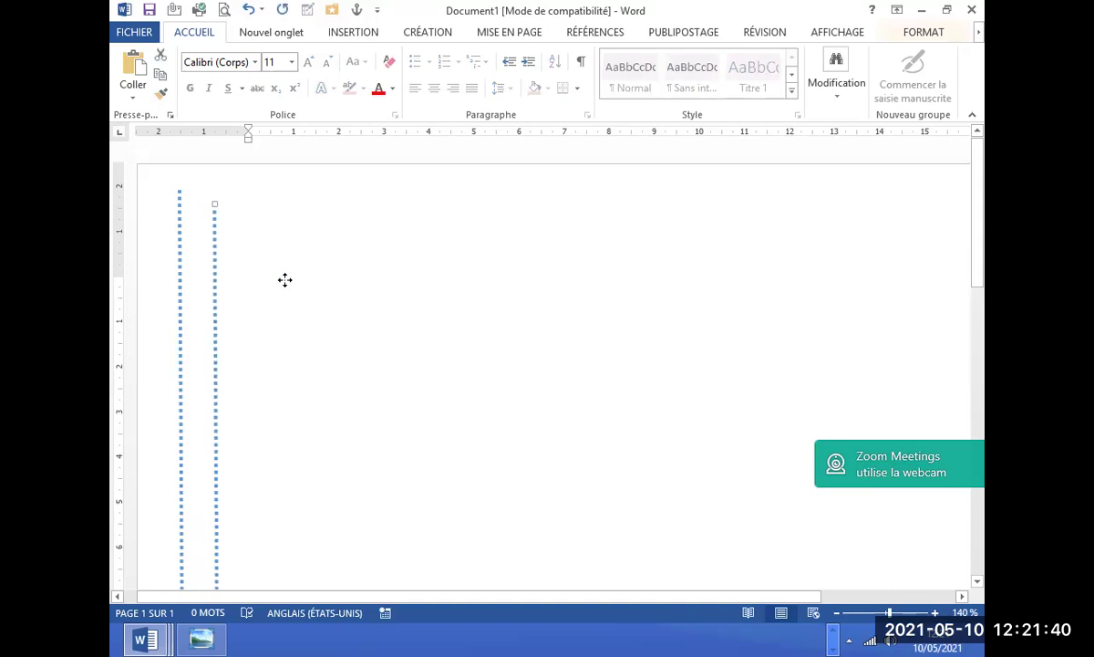
click(202, 638)
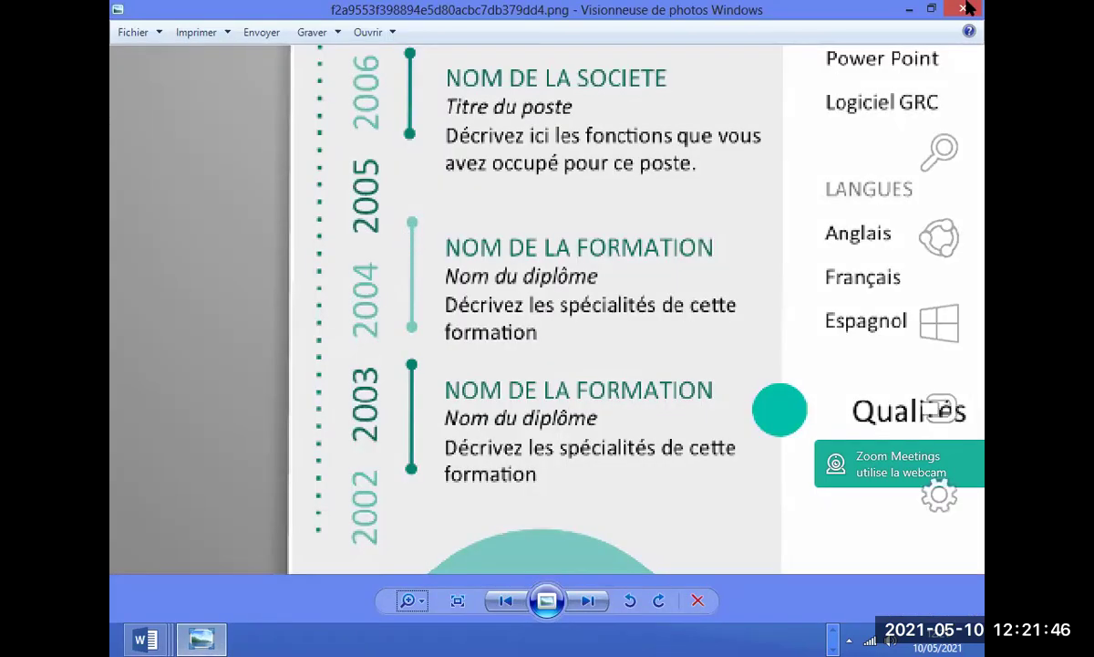
key(alt+Tab)
Shorten the copied dotted line from its top end.
mouse_move(342, 196)
mouse_down()
mouse_move(336, 540)
mouse_move(322, 386)
mouse_move(331, 552)
mouse_up()
scroll(340, 547, down, 5)
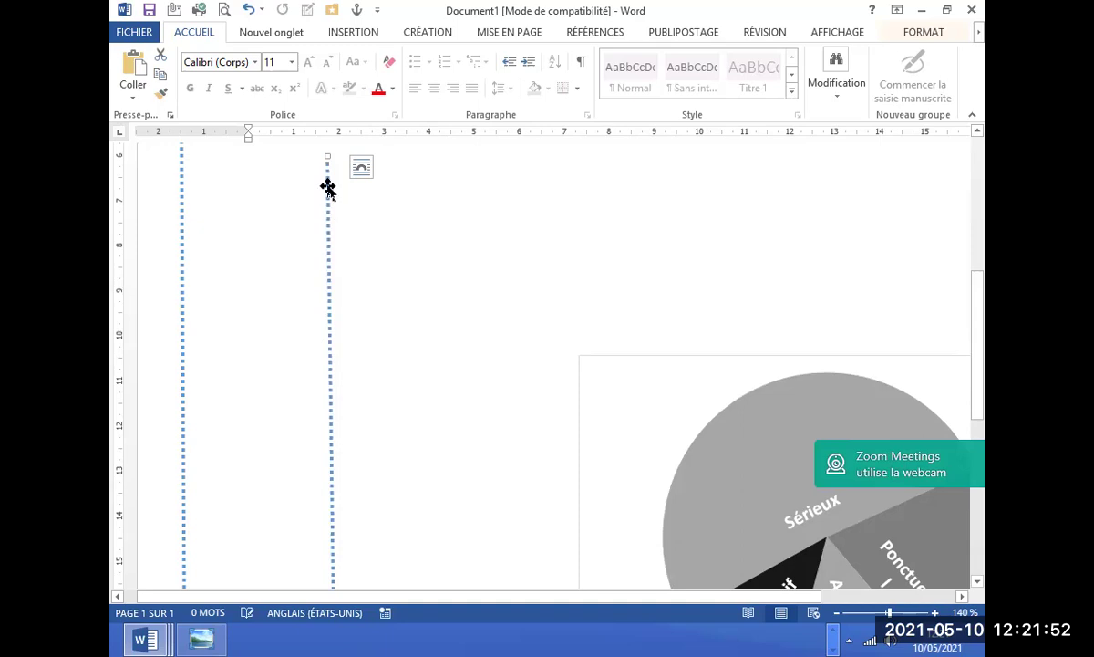
drag(329, 172, 339, 560)
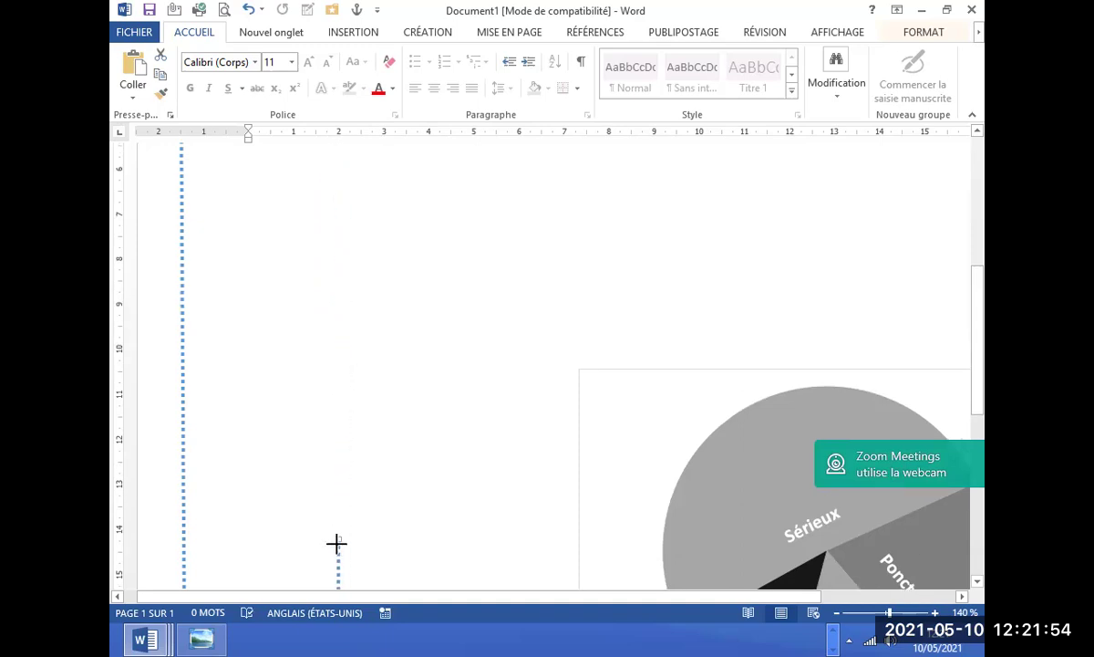
scroll(339, 558, down, 5)
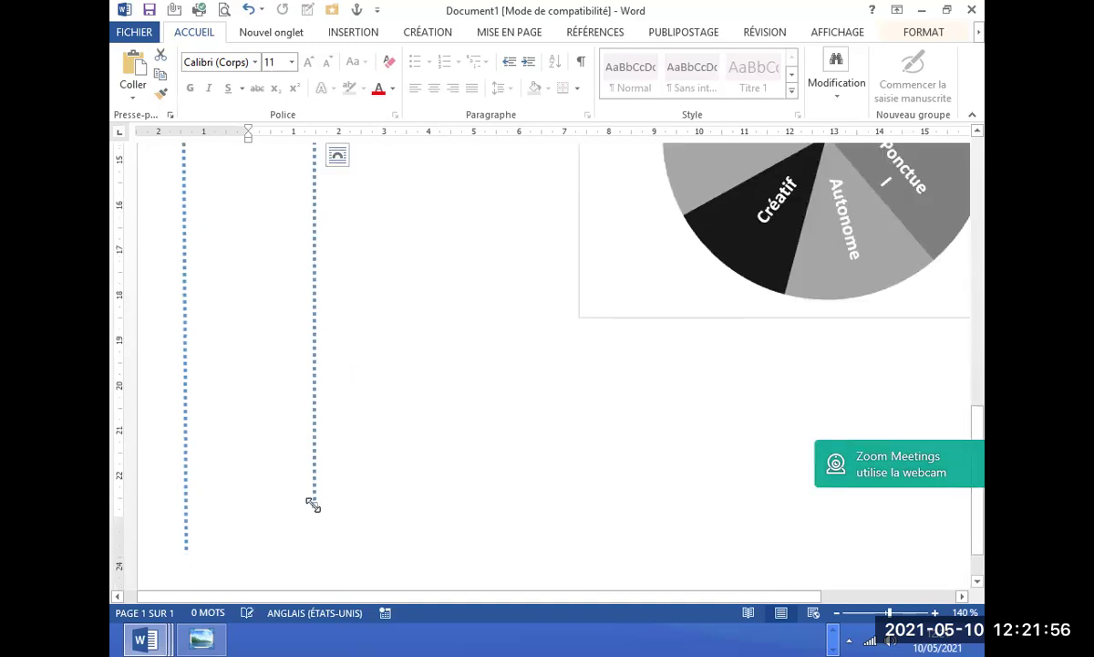
drag(338, 556, 318, 254)
scroll(548, 283, up, 1)
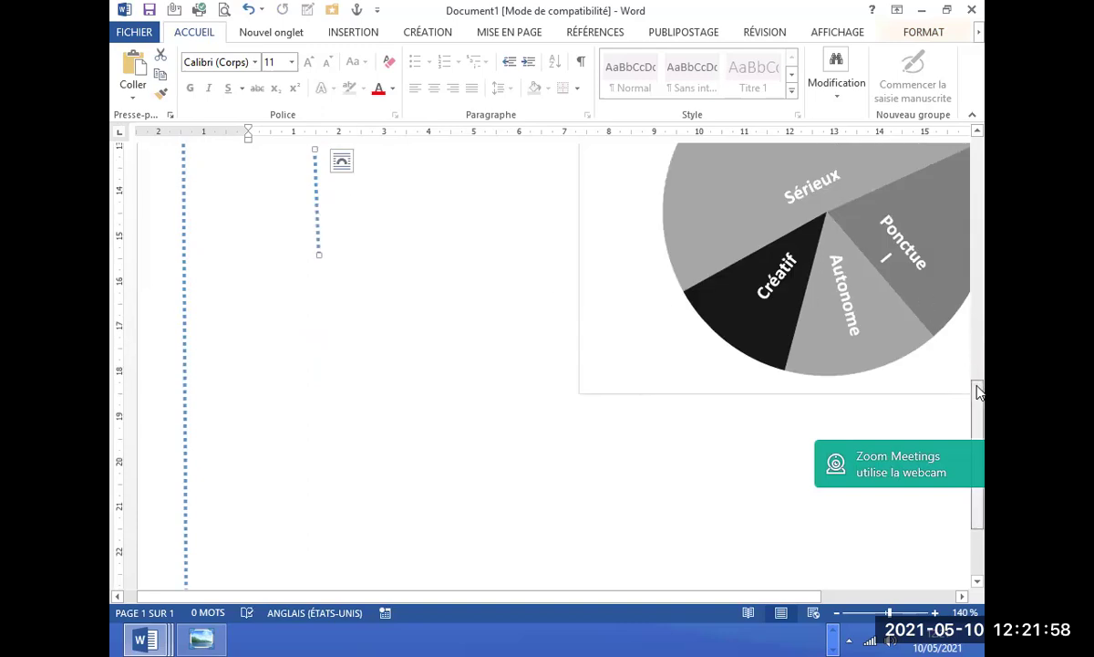
drag(976, 392, 977, 306)
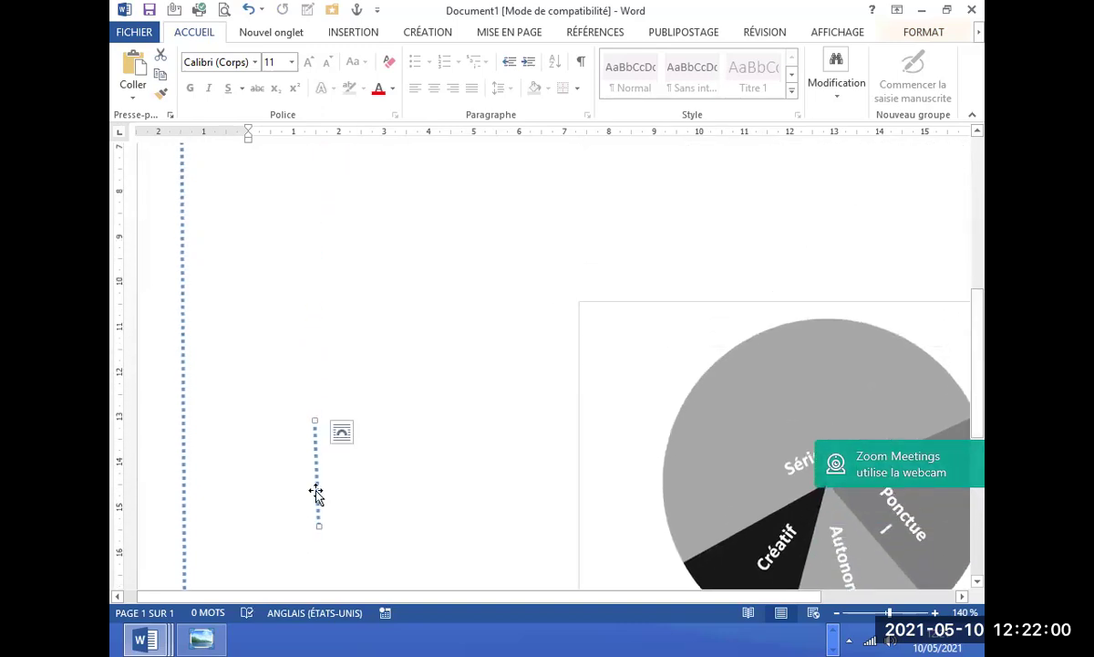
Move the short dotted line up beside the timeline near the page top and straighten it vertically.
drag(317, 494, 289, 222)
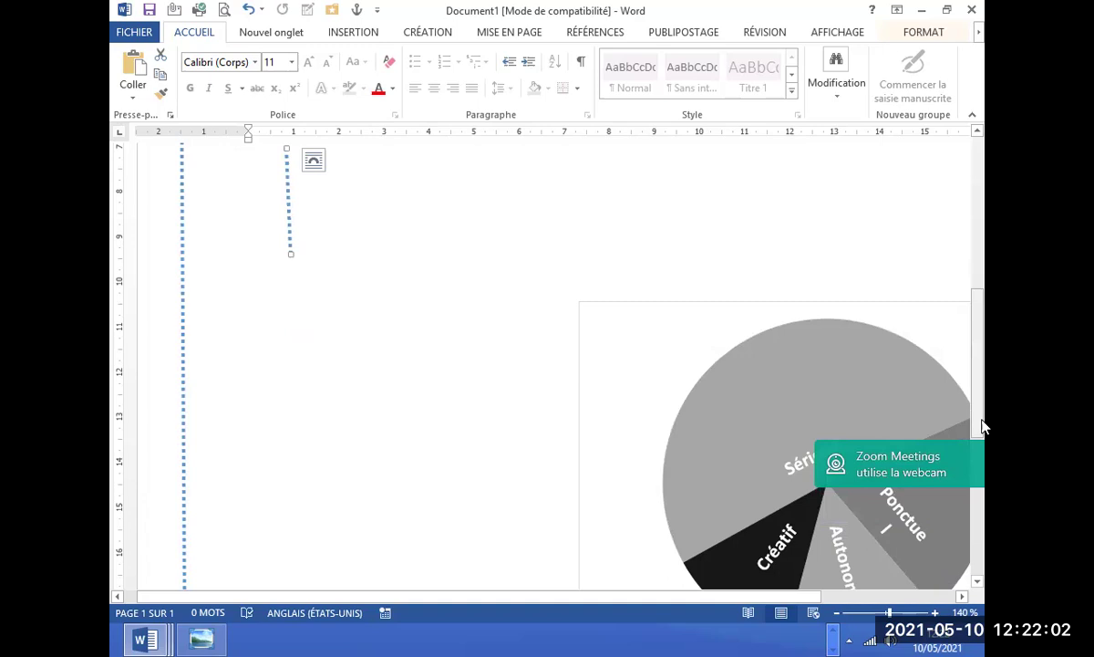
scroll(923, 402, up, 5)
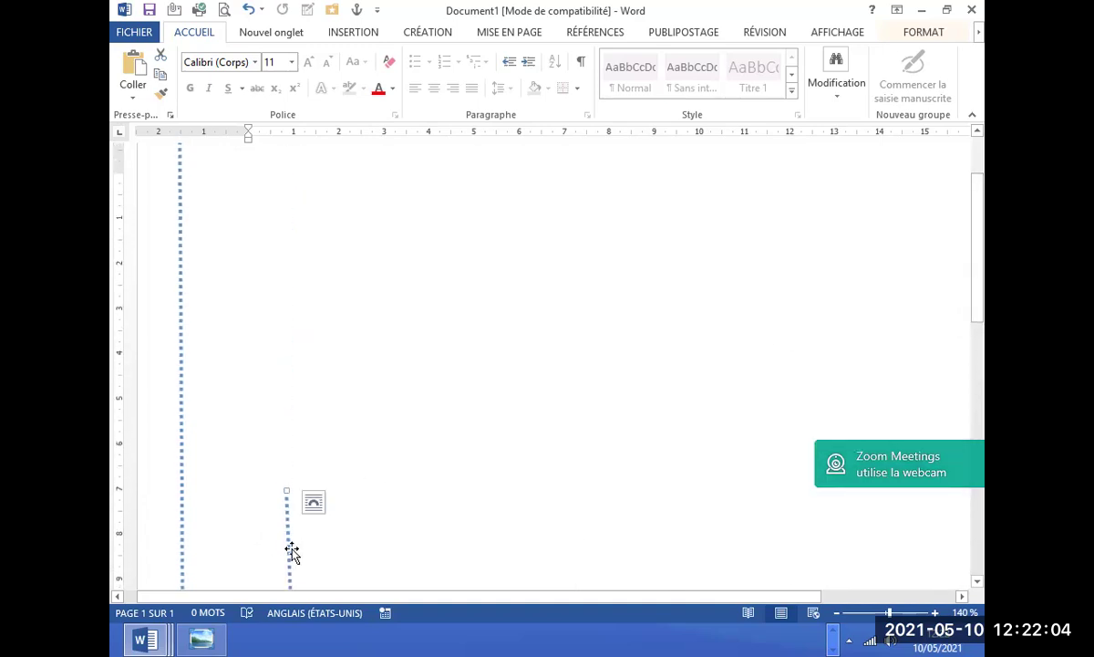
mouse_move(286, 548)
mouse_down()
mouse_move(272, 245)
mouse_move(283, 177)
mouse_up()
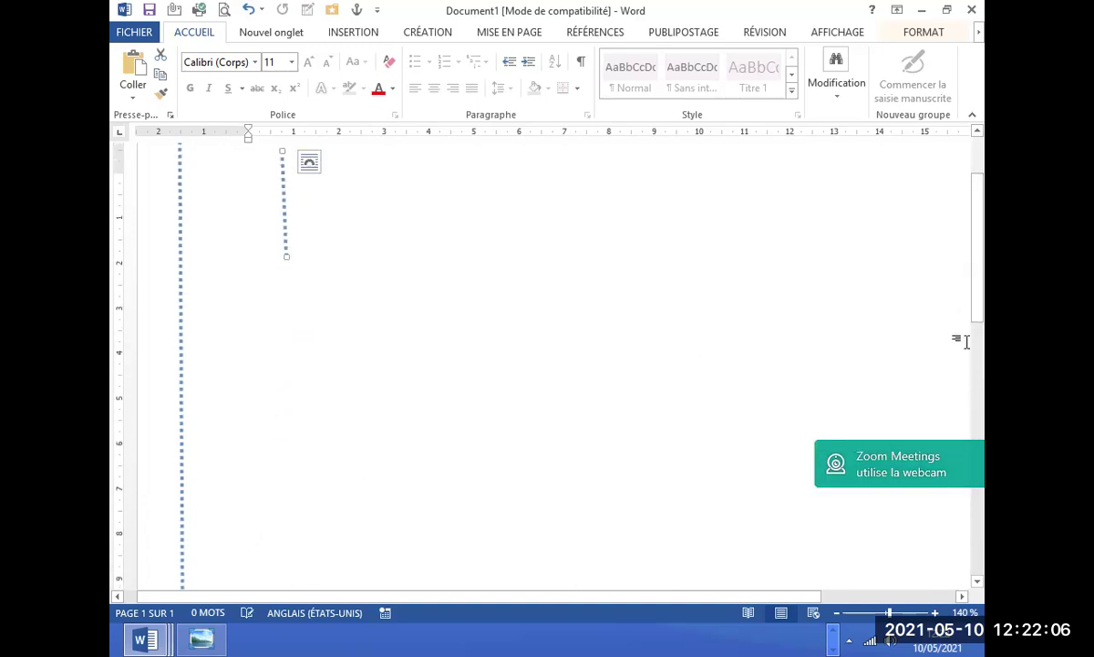
scroll(983, 273, up, 2)
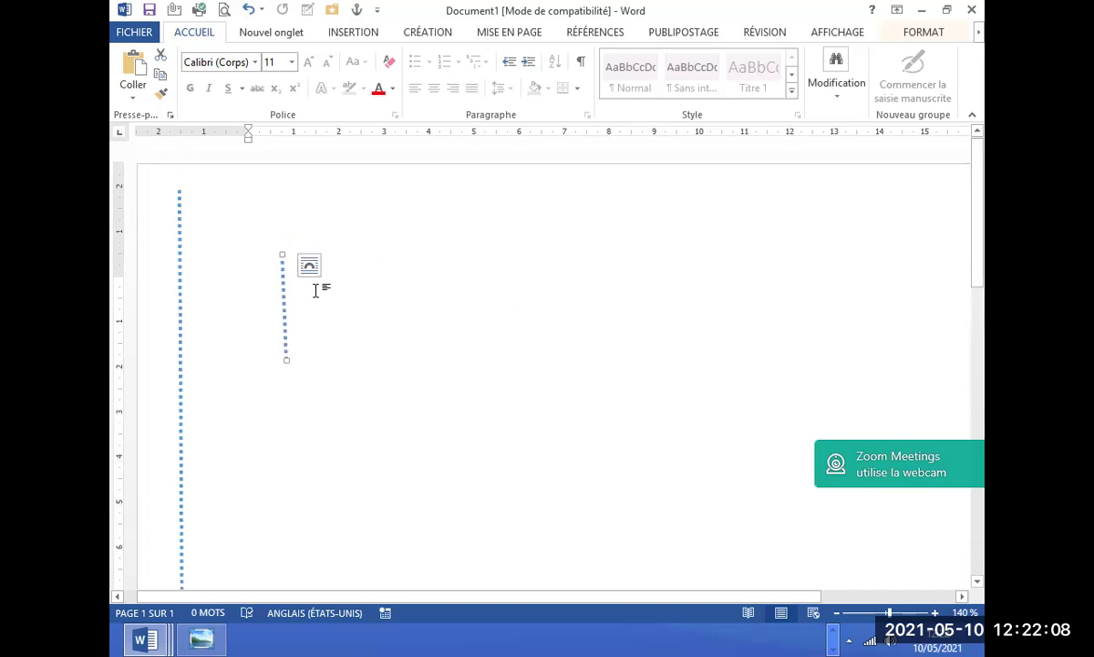
drag(281, 324, 238, 258)
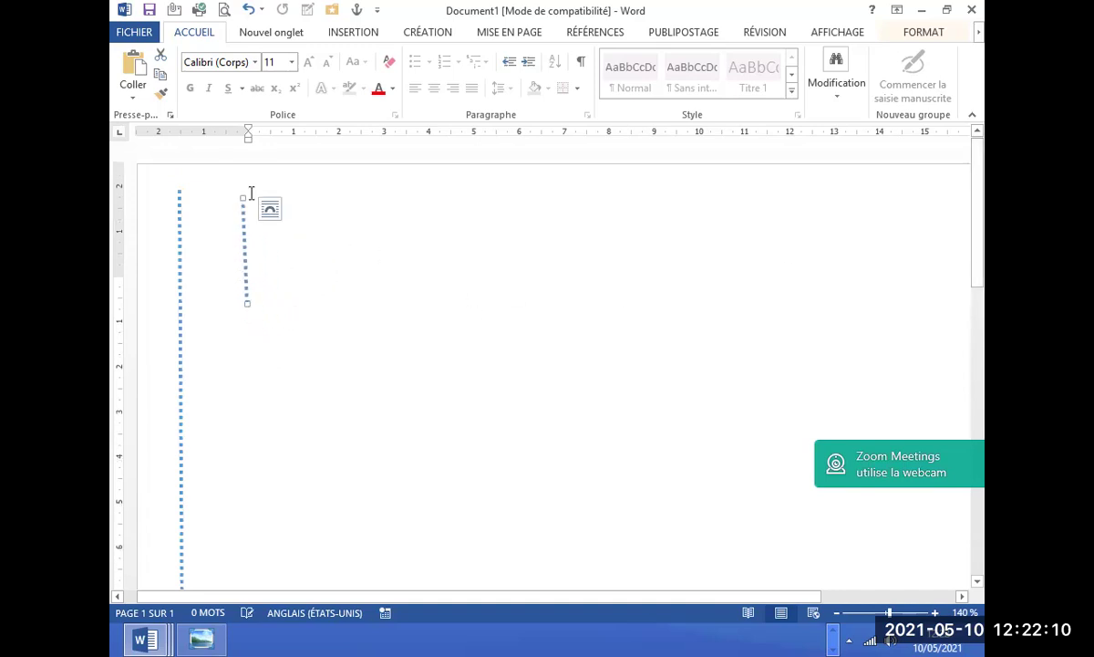
drag(238, 194, 246, 193)
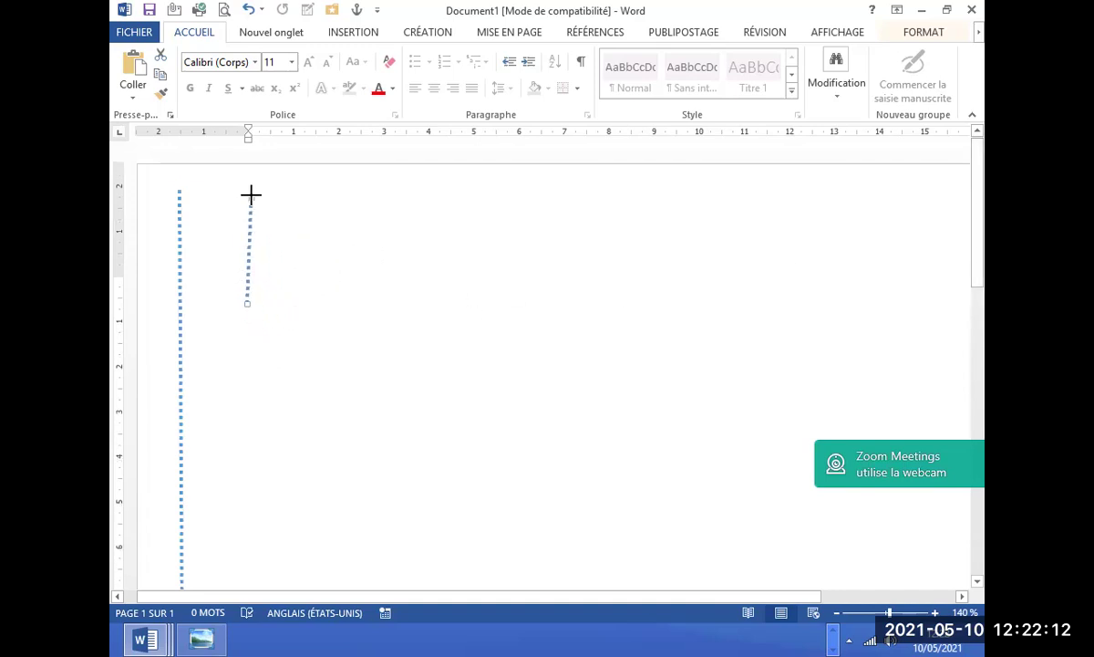
click(306, 299)
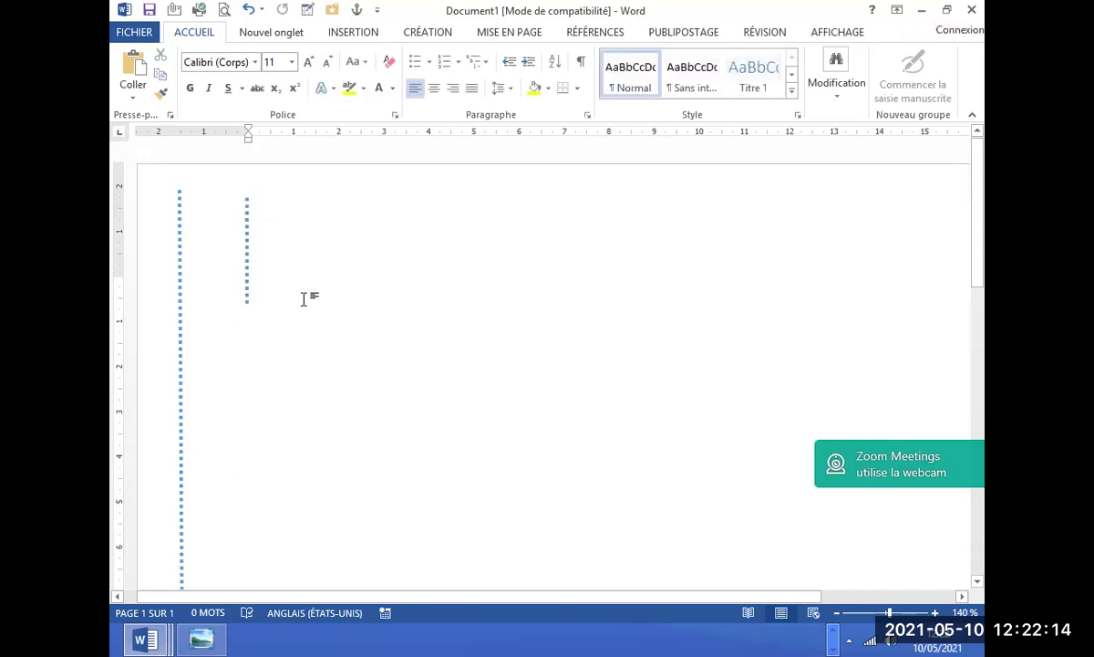
click(247, 242)
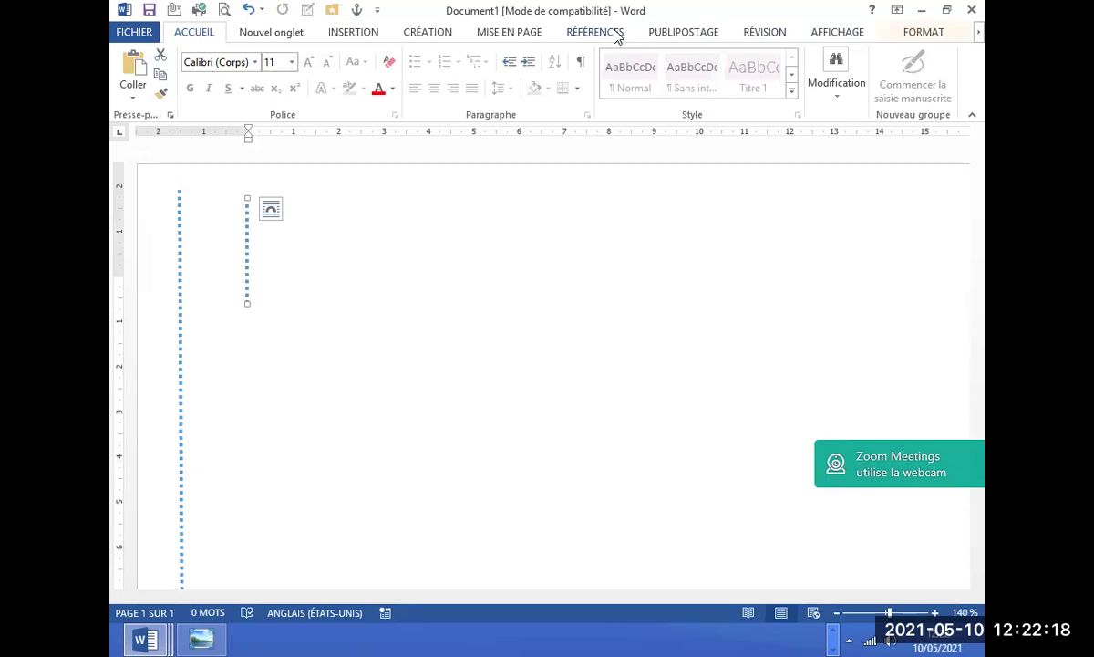
click(212, 278)
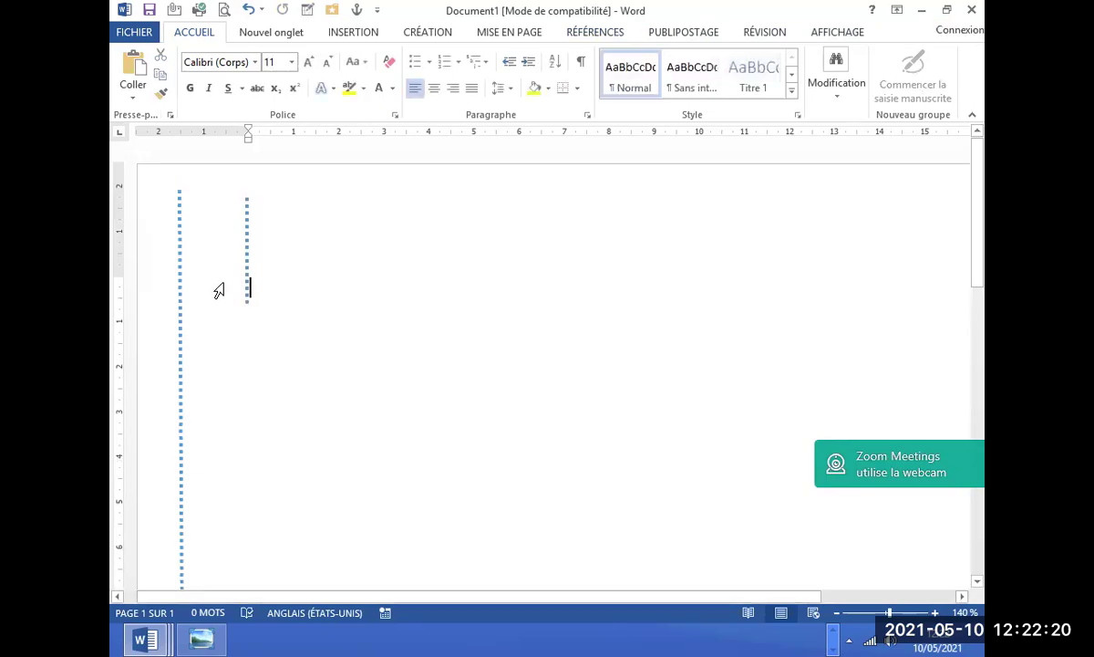
click(246, 265)
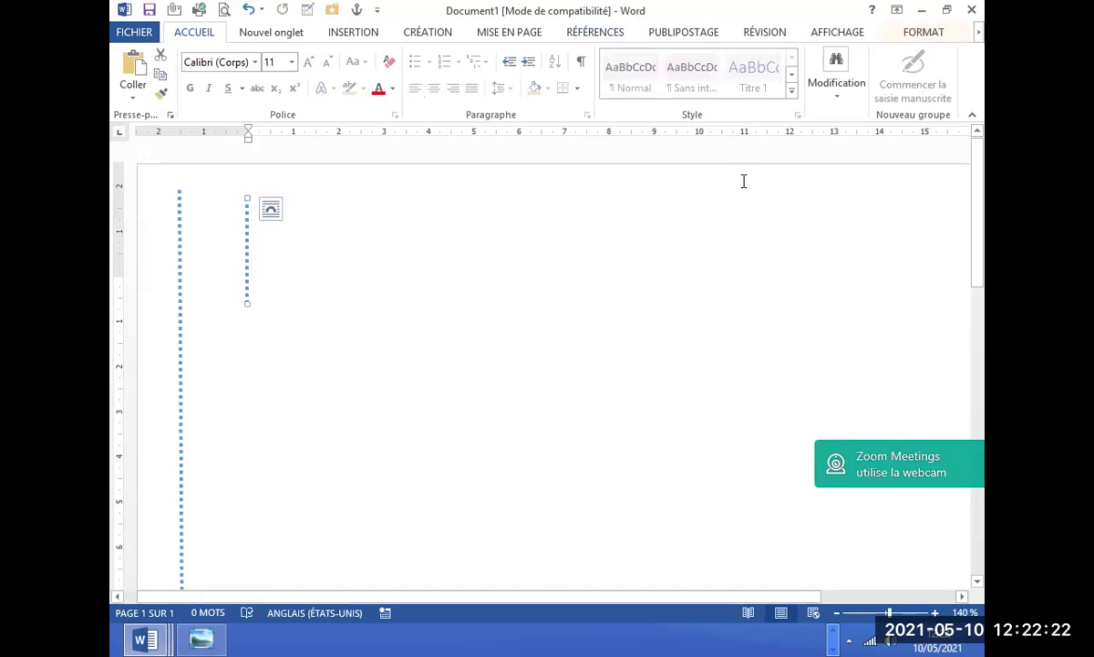
Switch the short line's dash style to solid and open its Format de la forme pane.
click(910, 39)
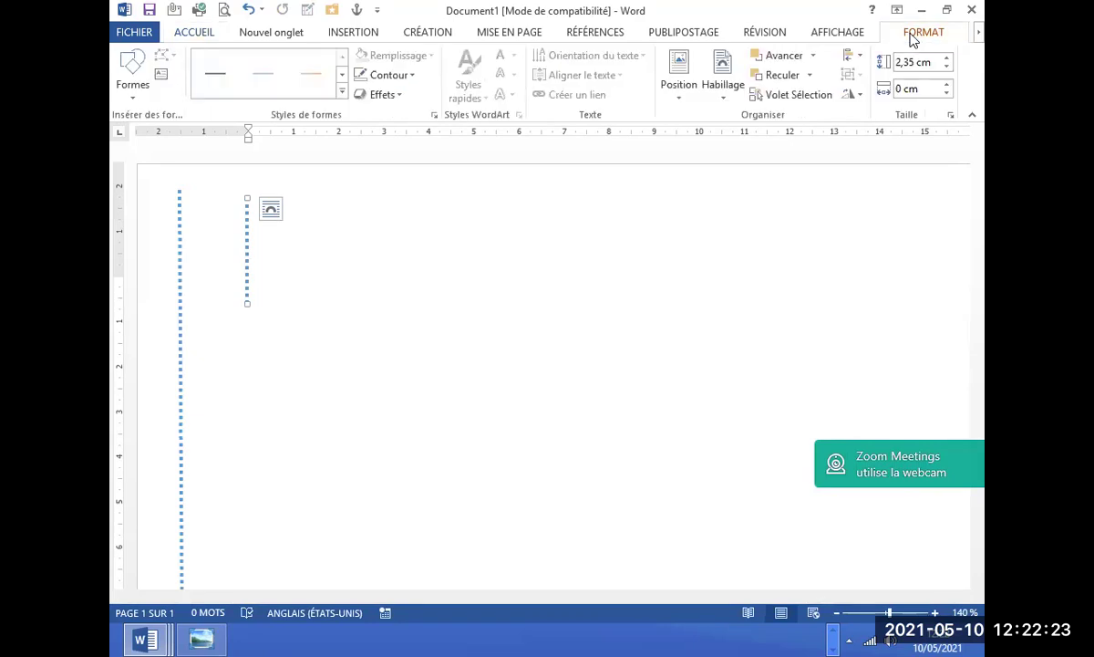
click(413, 77)
mouse_move(471, 323)
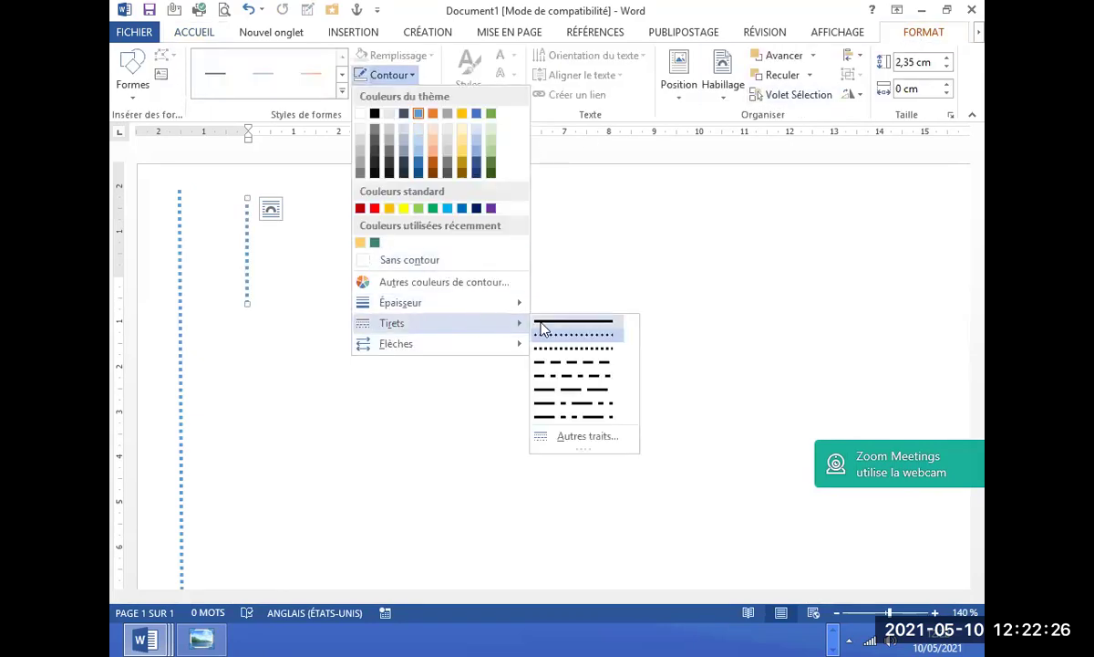
click(586, 321)
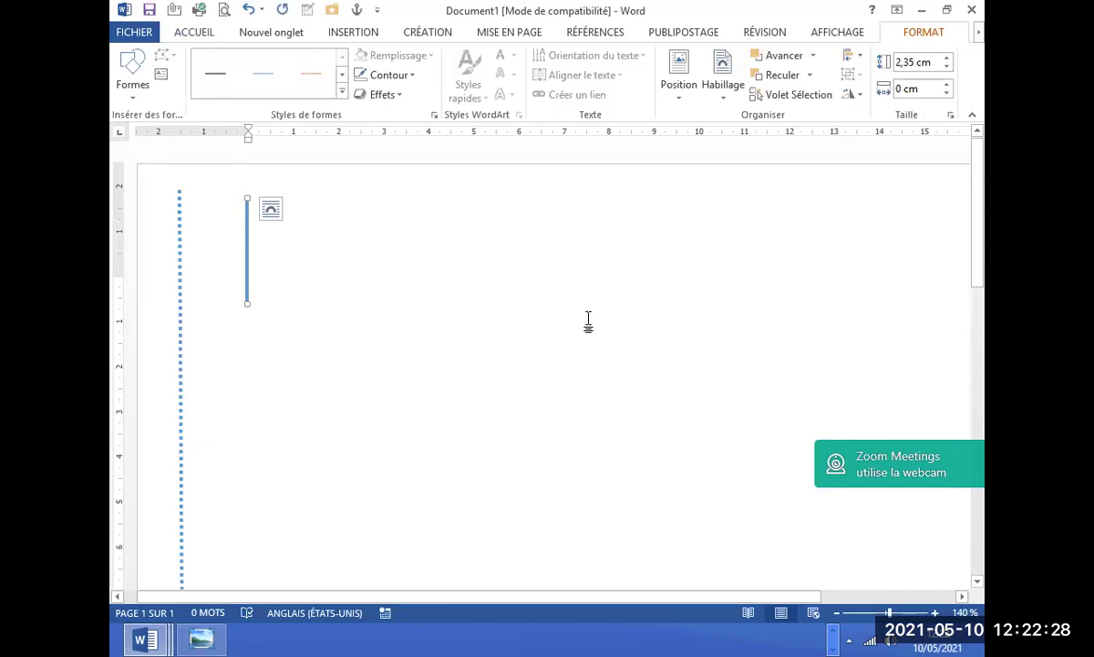
right_click(247, 252)
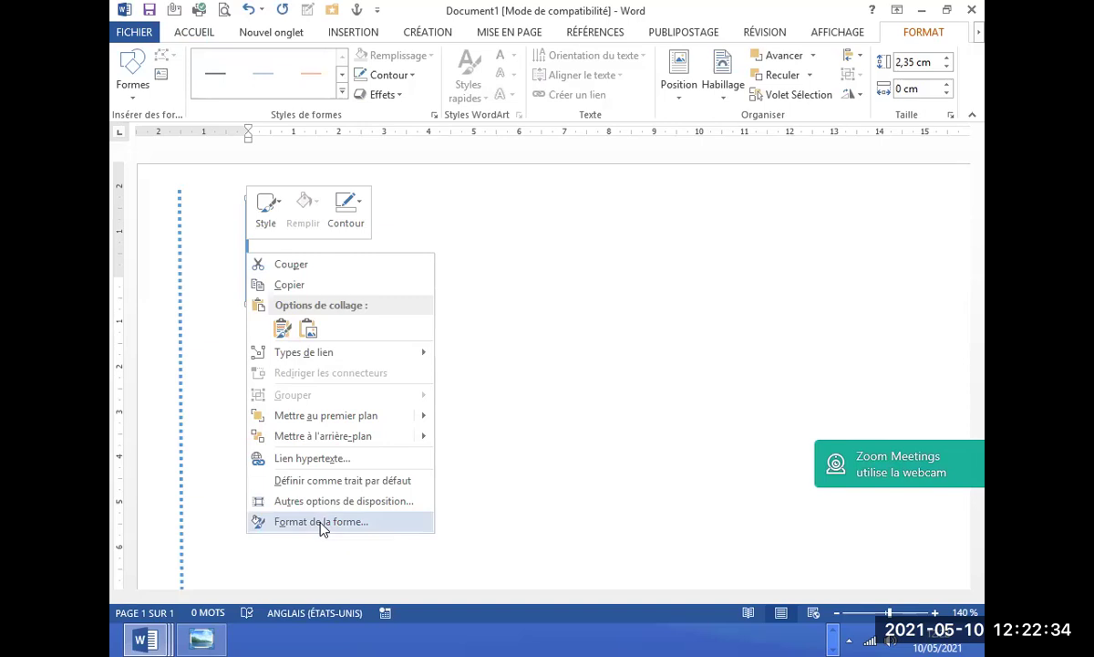
click(321, 524)
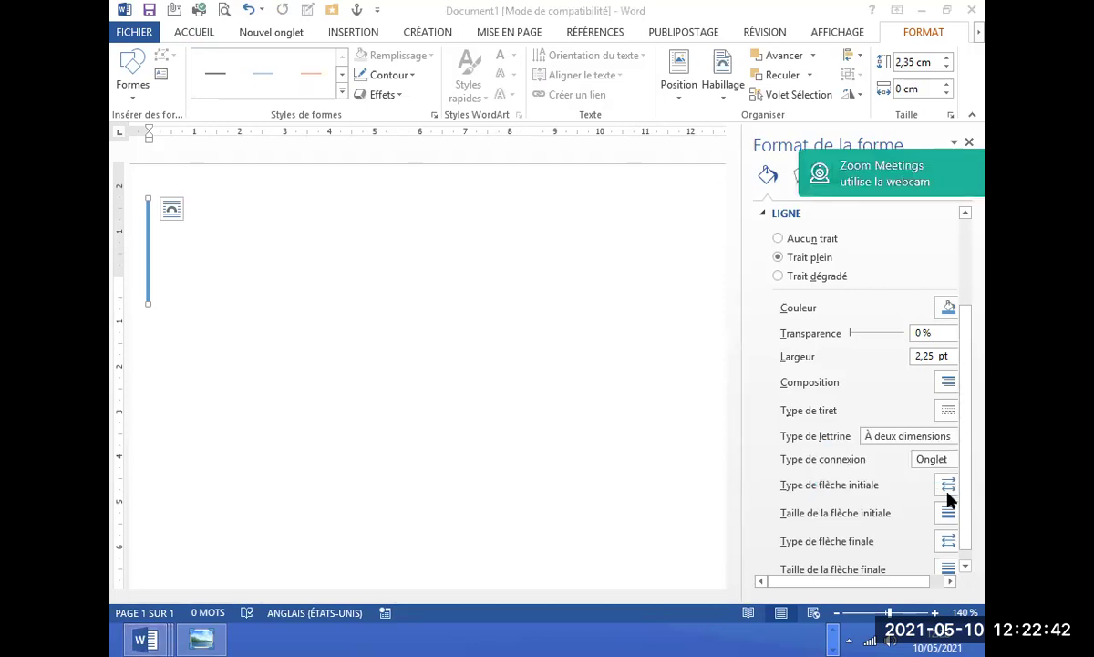
Compare with the reference CV image, then return to the Word document.
click(201, 639)
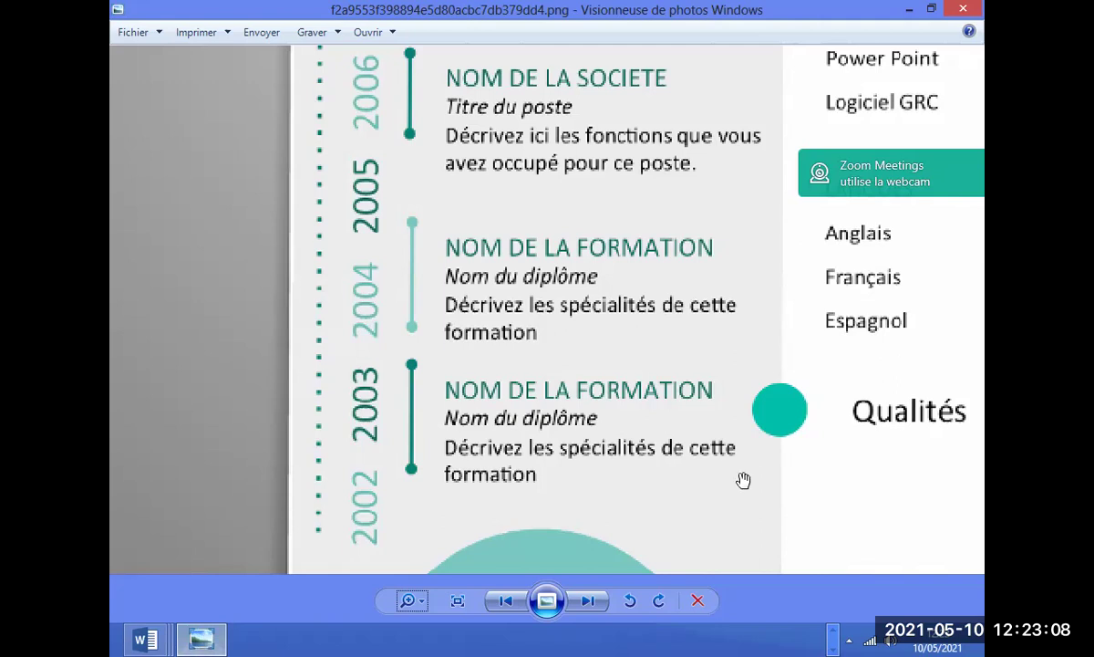
click(909, 9)
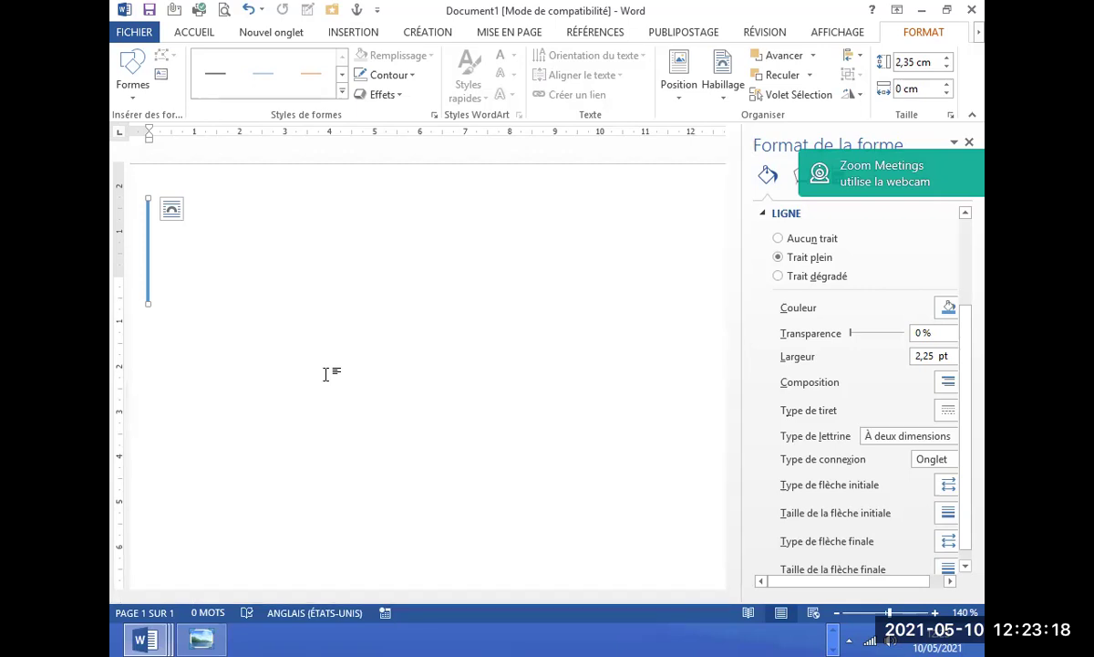
right_click(147, 235)
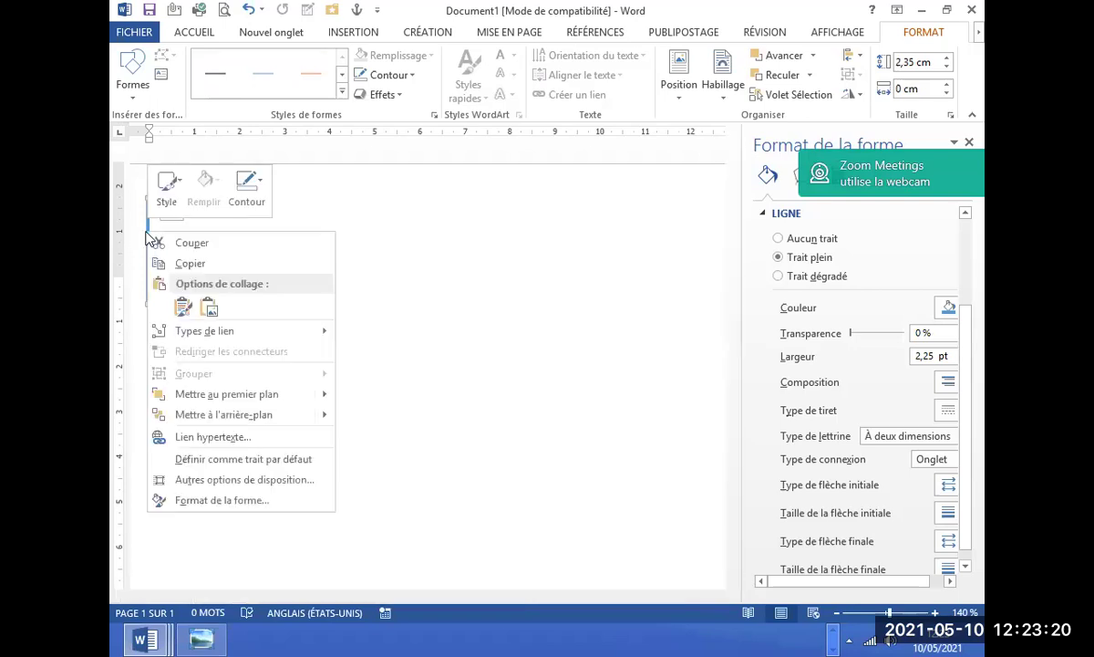
click(368, 508)
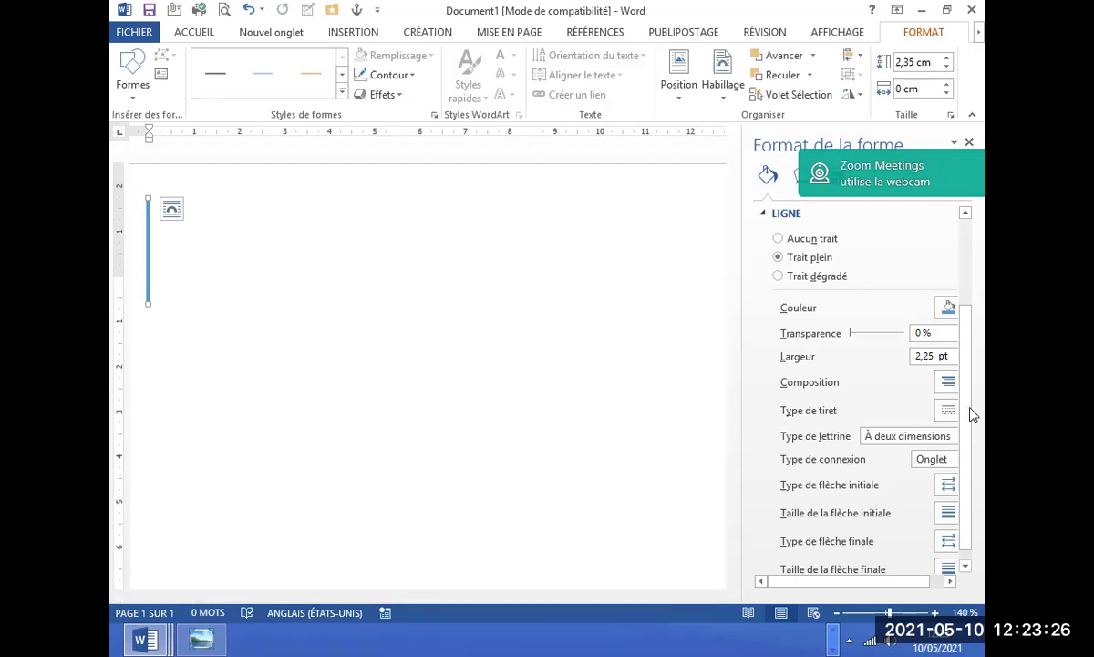
scroll(968, 426, down, 1)
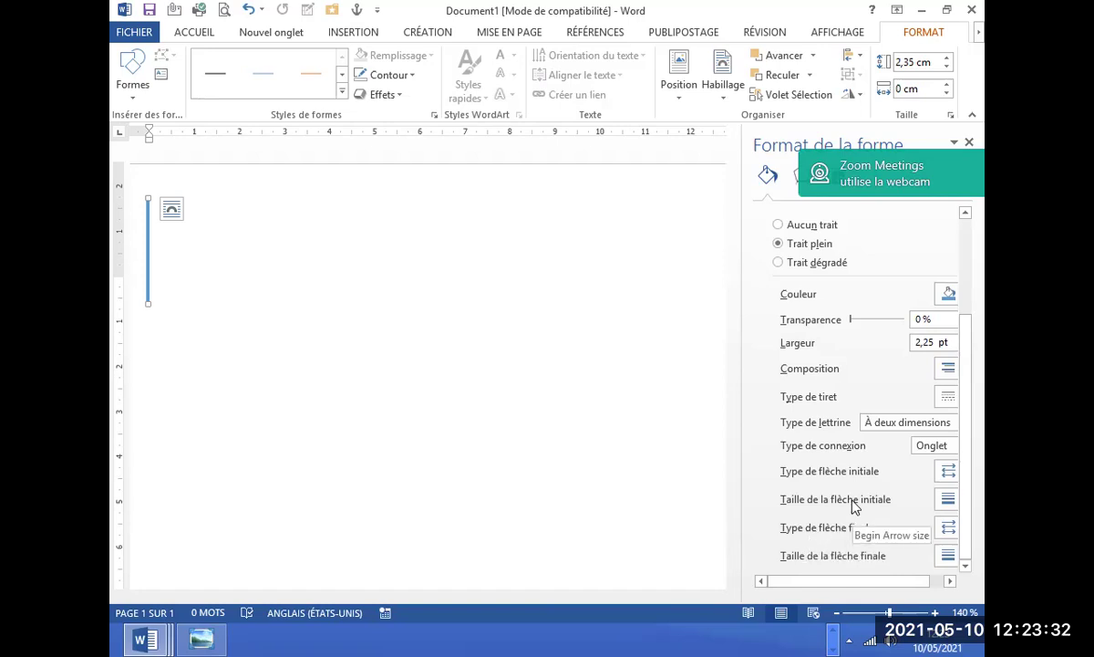
Set both the start and end arrow types of the short line to round dots.
click(918, 582)
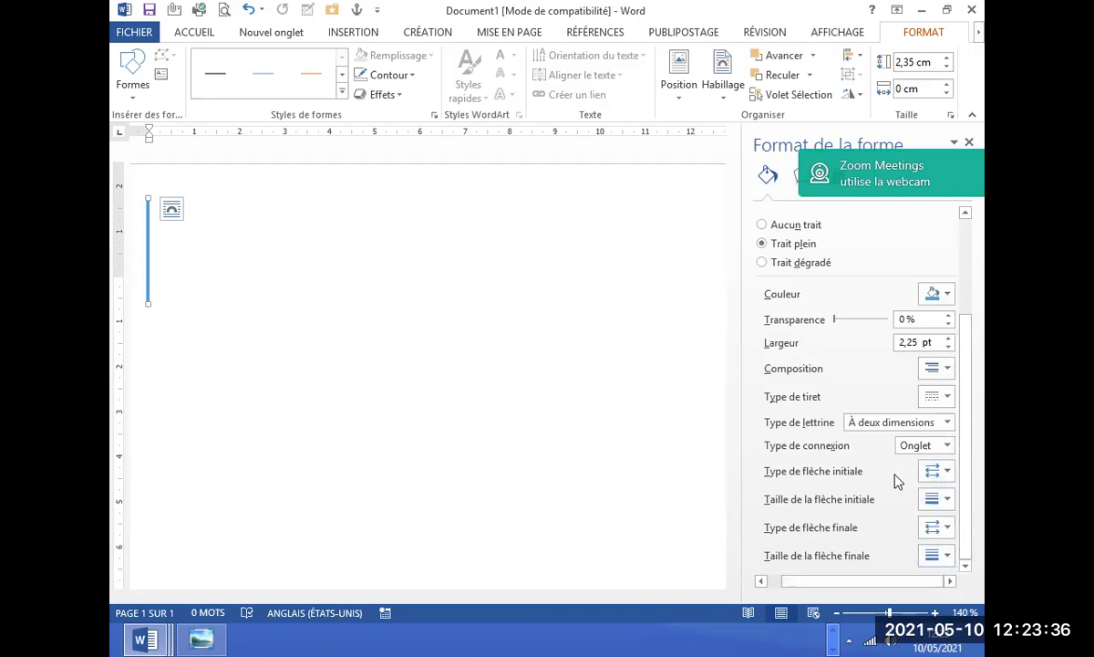
click(948, 470)
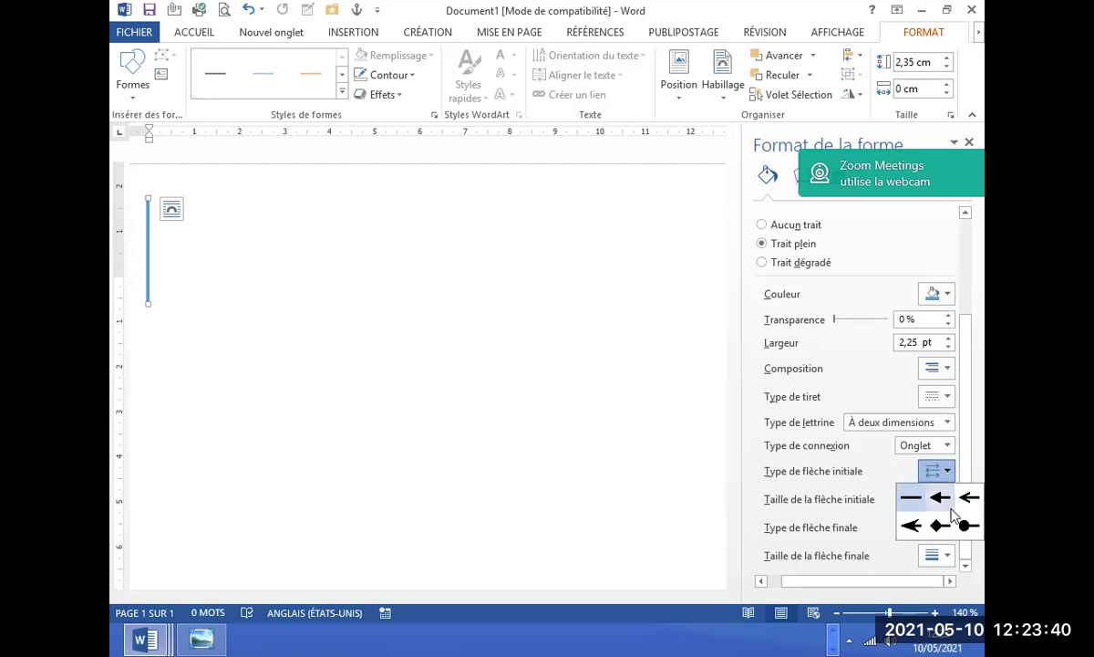
click(971, 529)
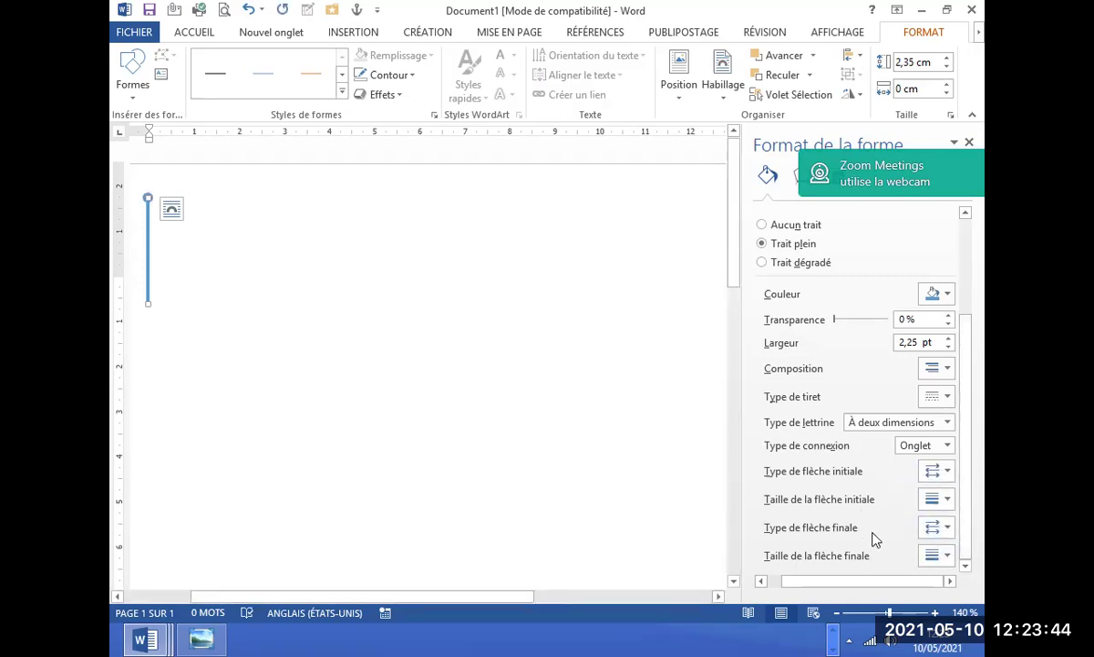
click(949, 528)
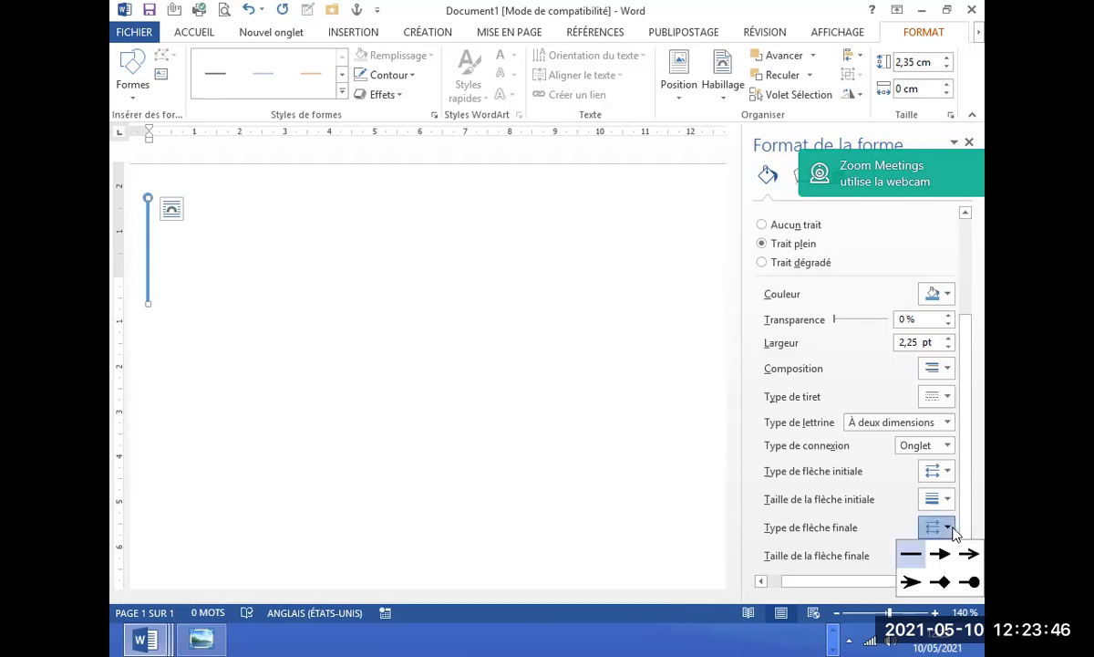
click(973, 585)
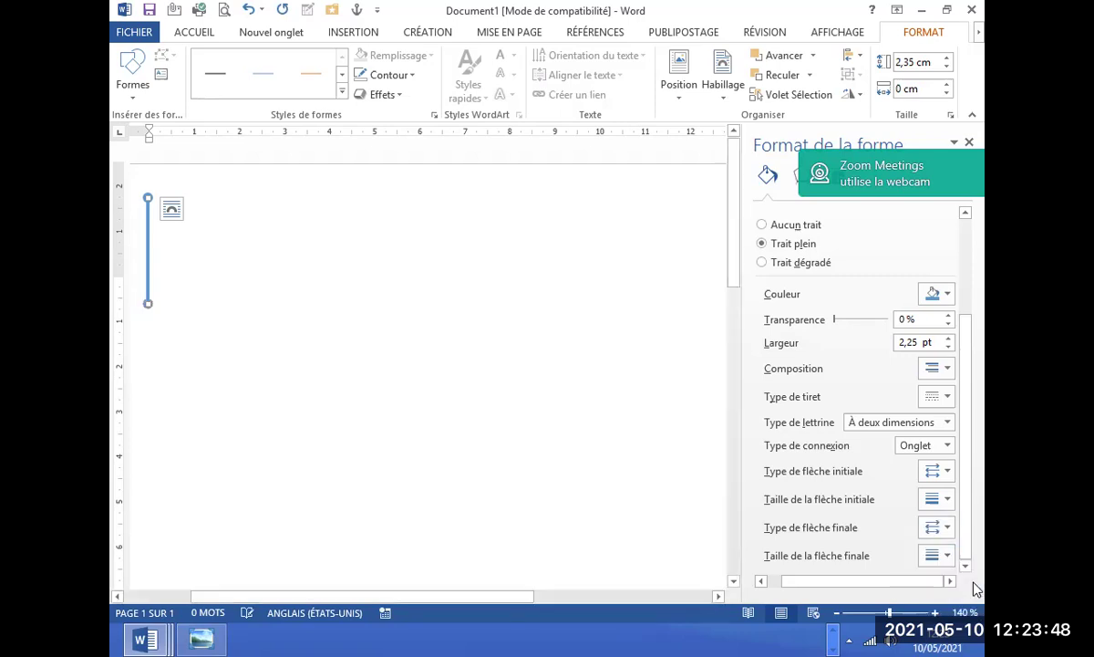
click(501, 457)
drag(500, 601, 435, 599)
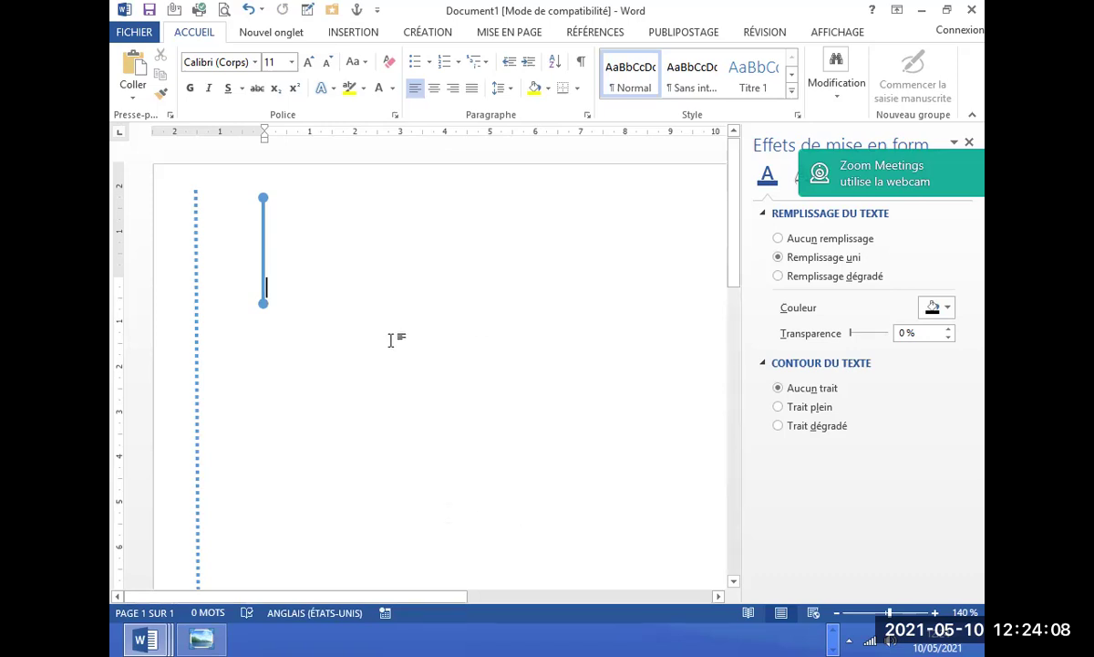
click(197, 295)
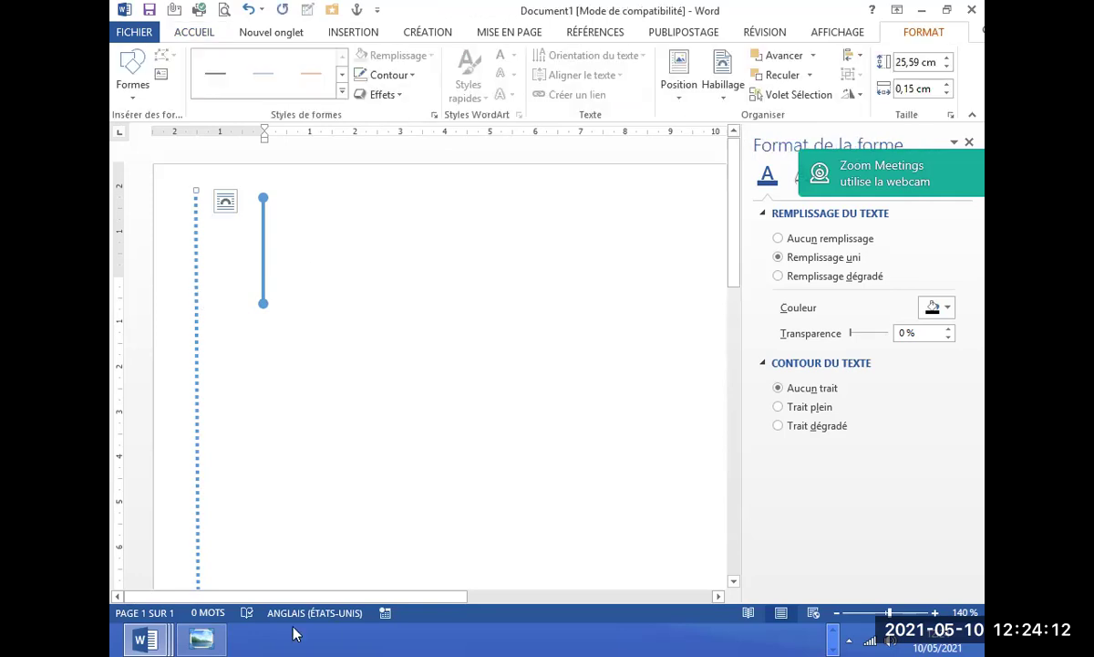
click(208, 639)
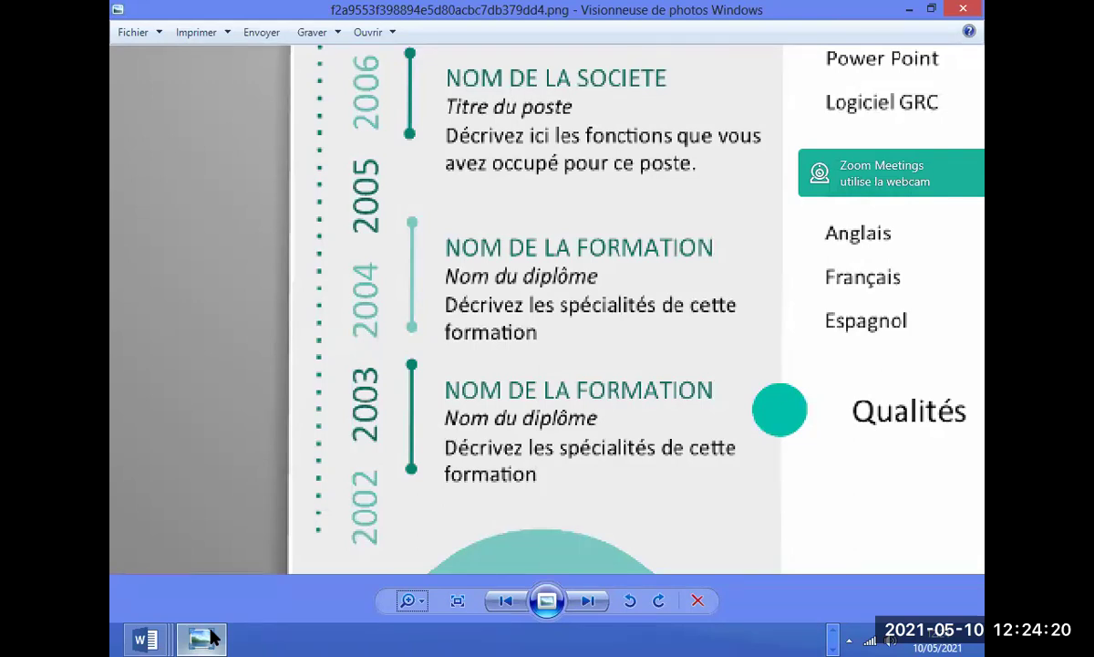
click(211, 631)
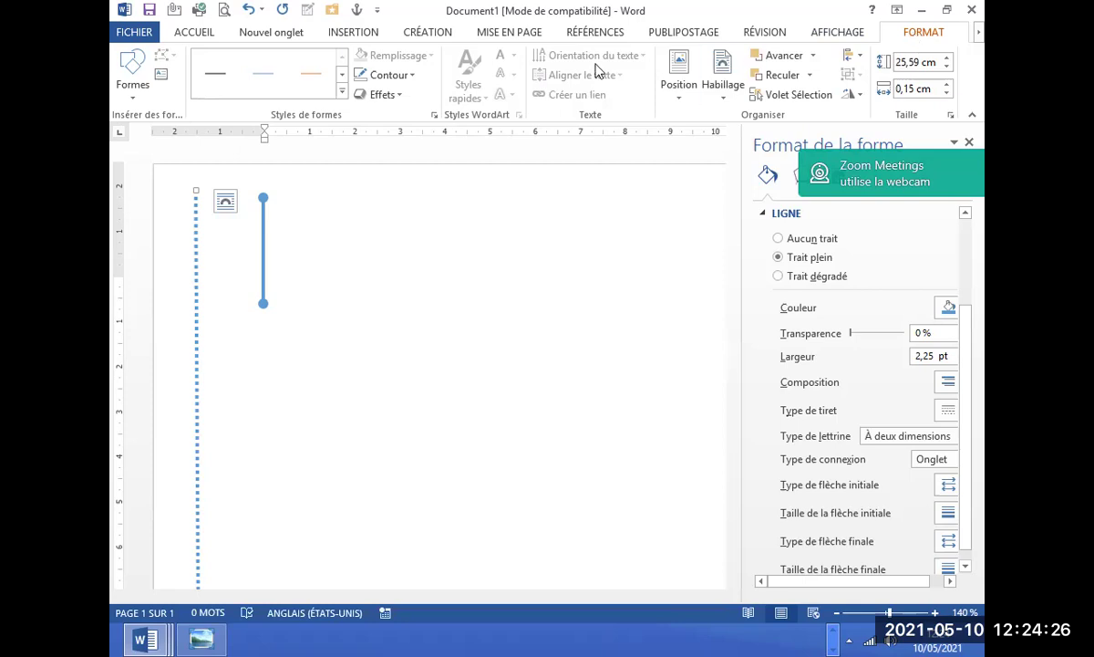
Apply the square-dot dash style to the long timeline line.
click(407, 76)
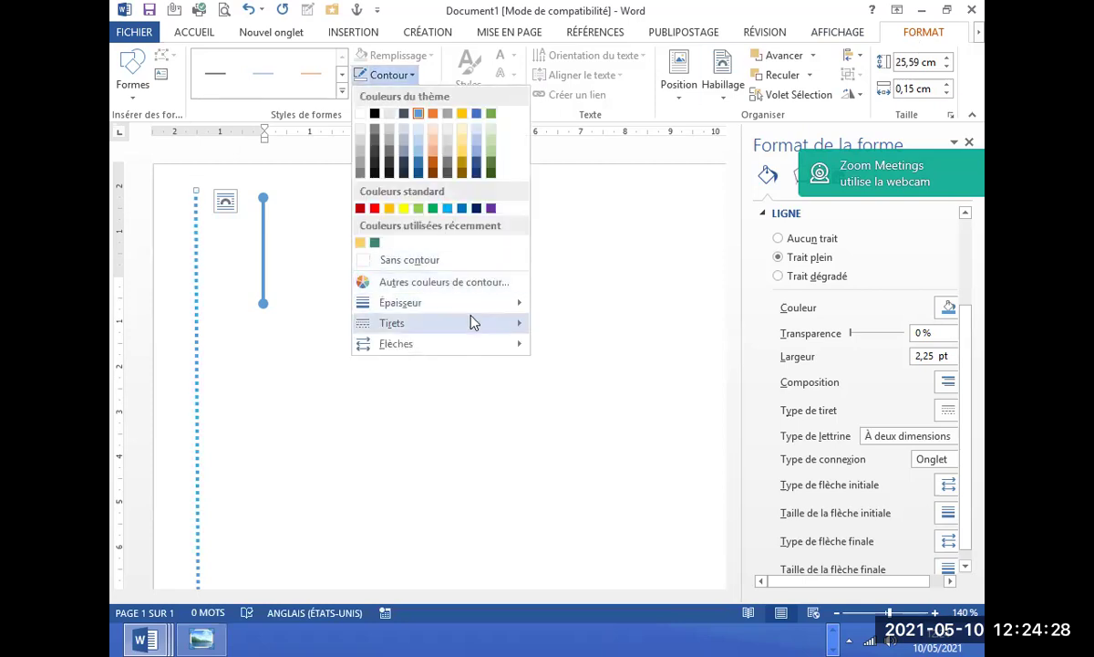
mouse_move(473, 323)
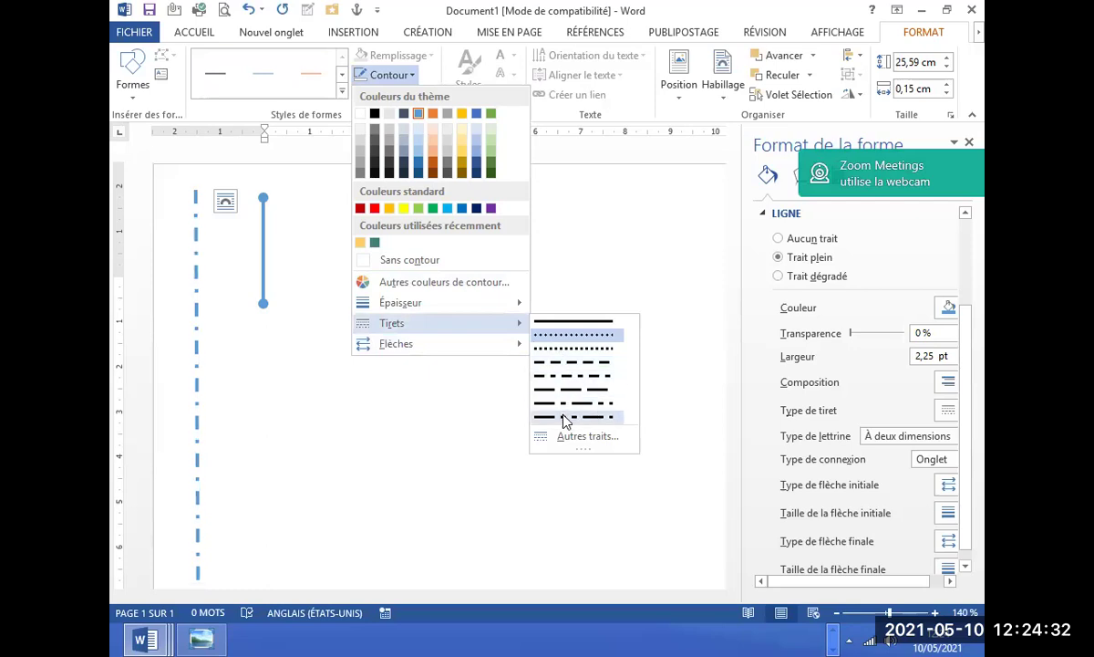
click(575, 350)
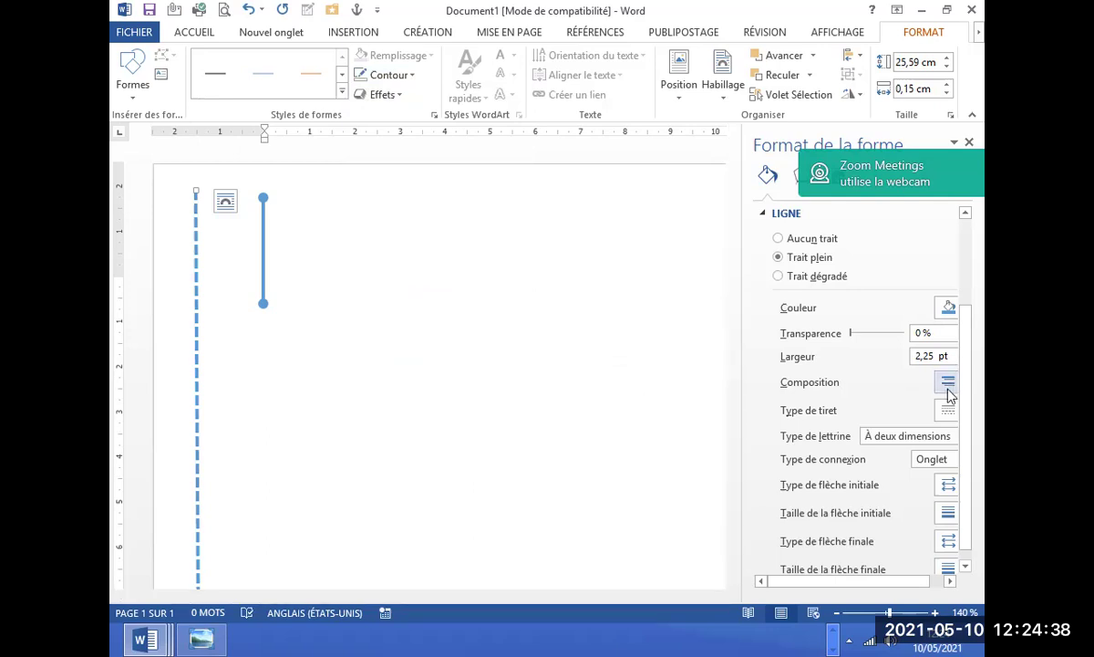
drag(825, 581, 863, 581)
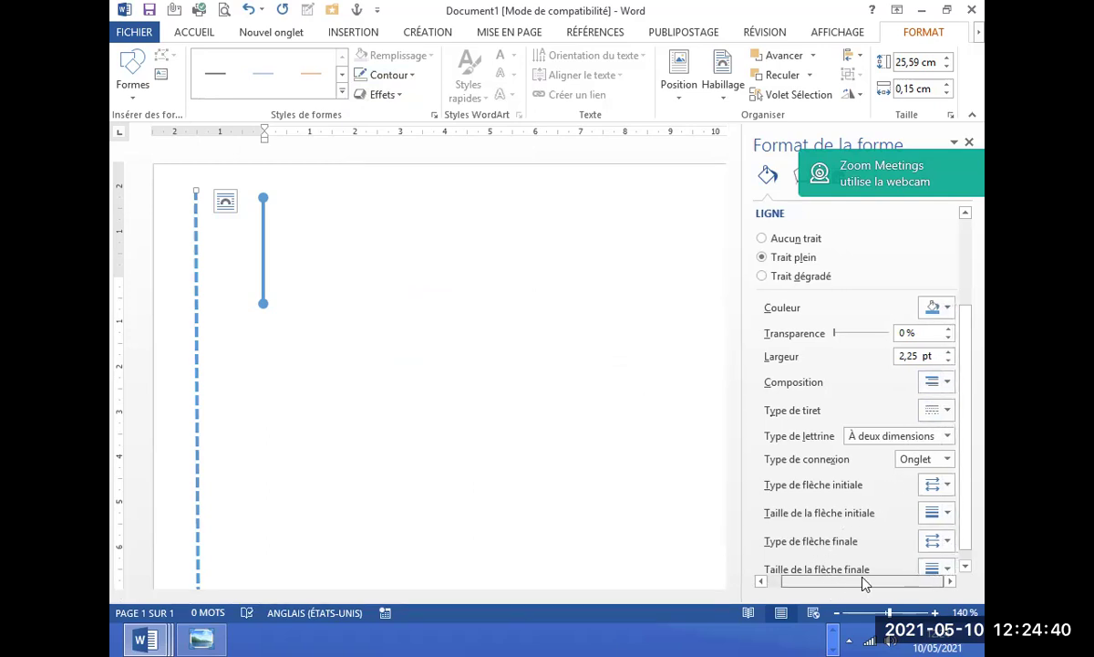
Set the timeline line width to 2.5 pt and its dash type to Dash.
click(947, 353)
click(948, 352)
click(947, 352)
click(948, 352)
click(947, 353)
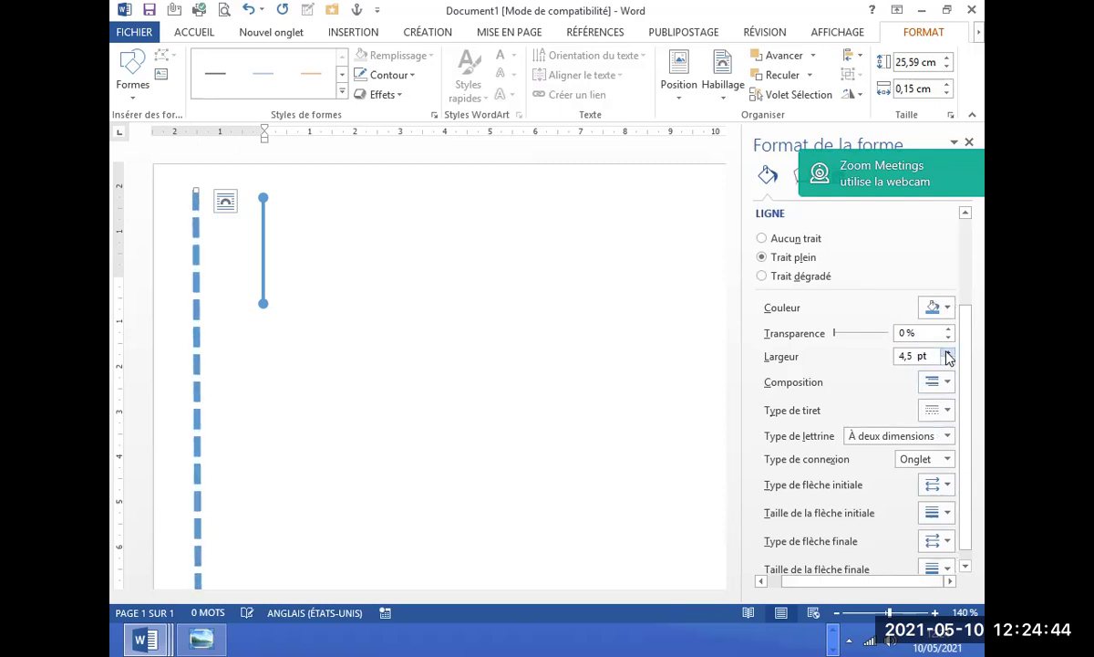
click(948, 362)
click(948, 362)
click(948, 362)
click(949, 362)
click(950, 364)
click(949, 364)
click(950, 364)
click(949, 364)
click(948, 354)
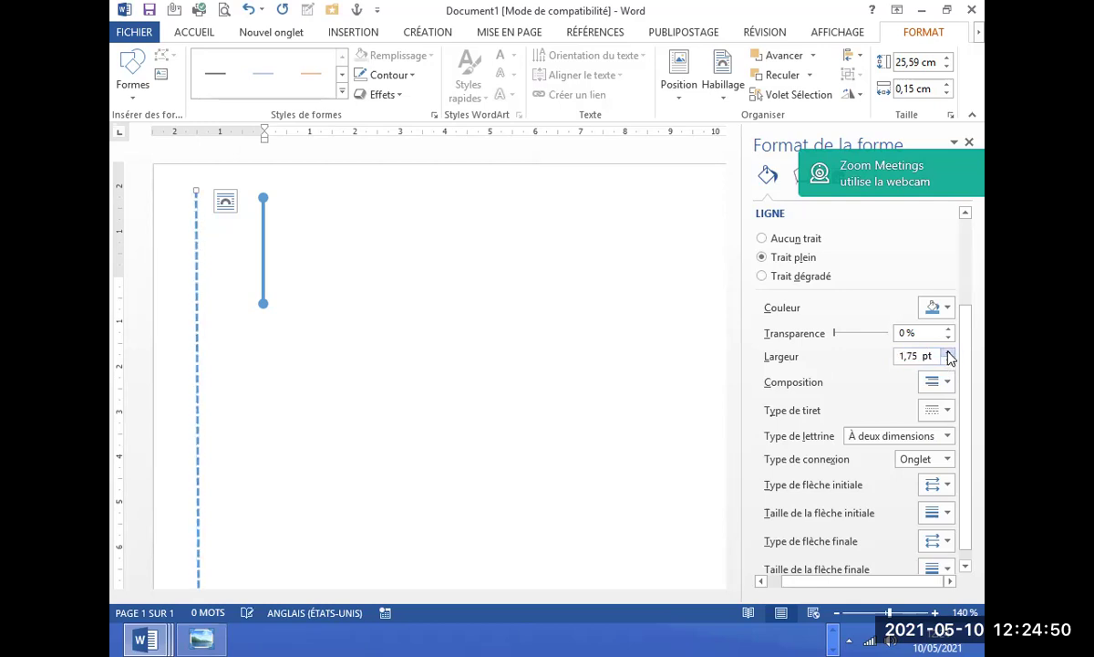
click(948, 354)
click(949, 354)
click(948, 354)
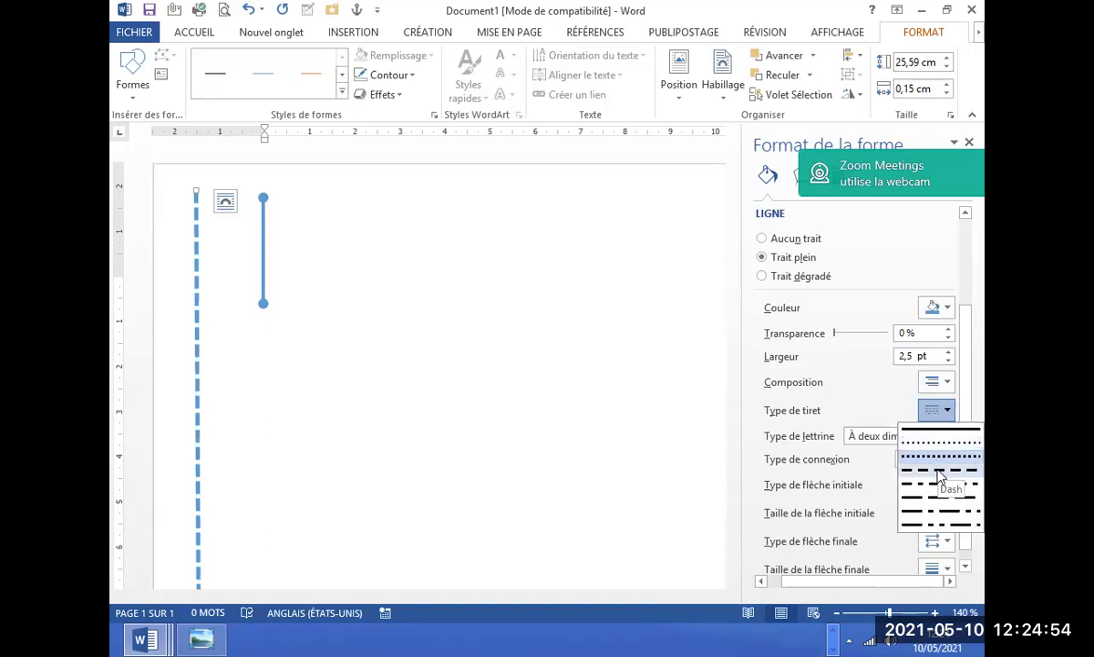
click(939, 456)
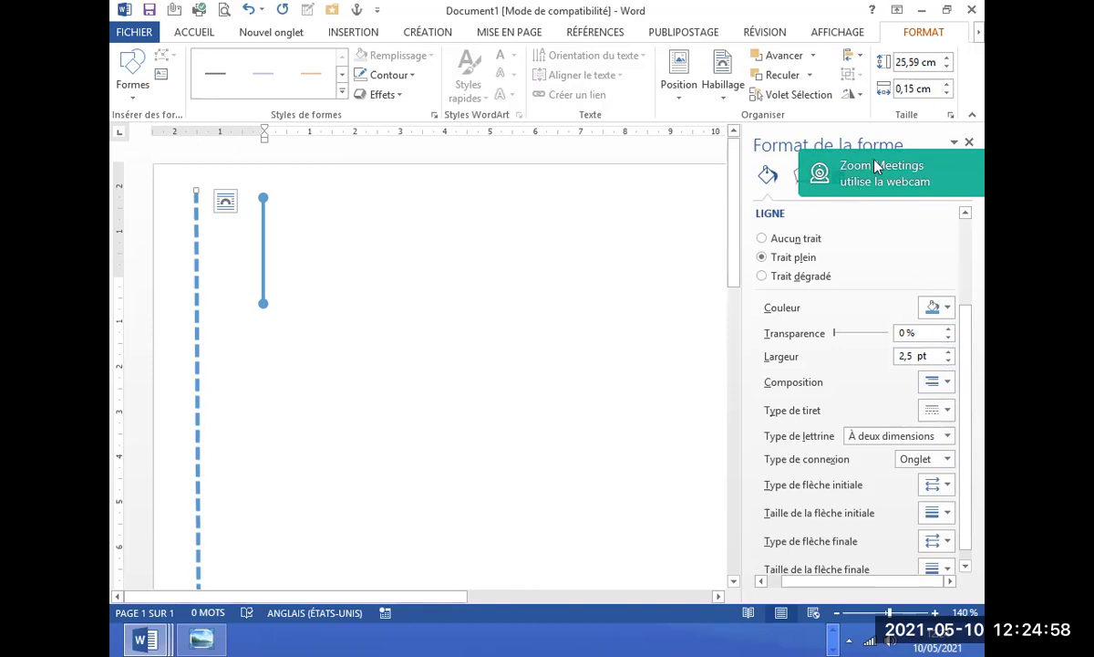
drag(814, 166, 937, 40)
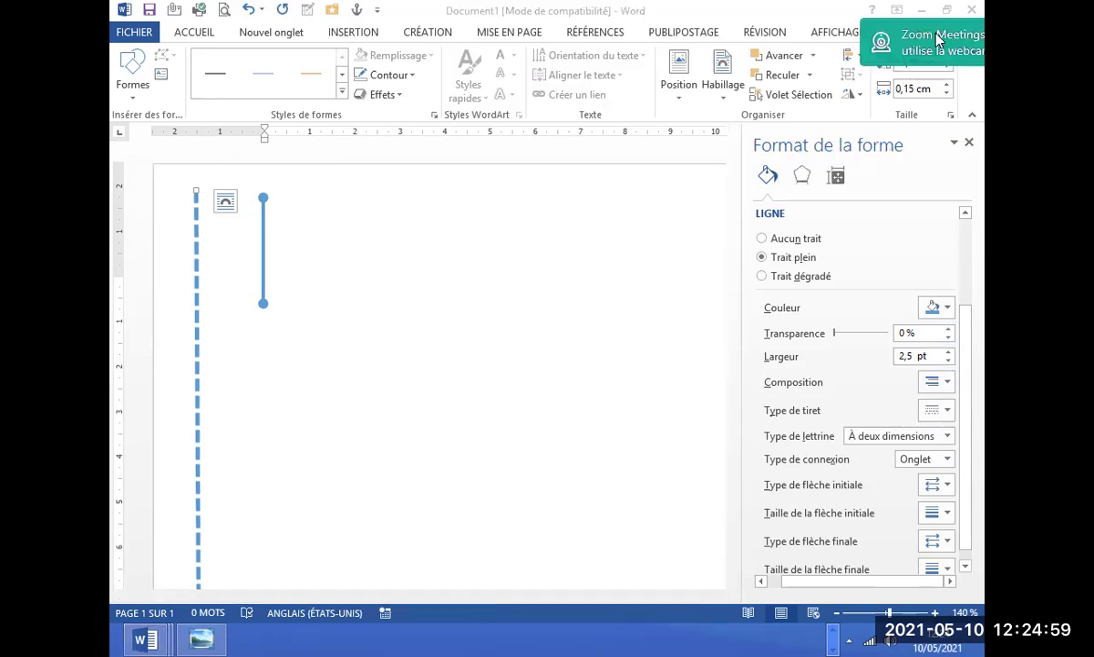
click(802, 177)
click(837, 178)
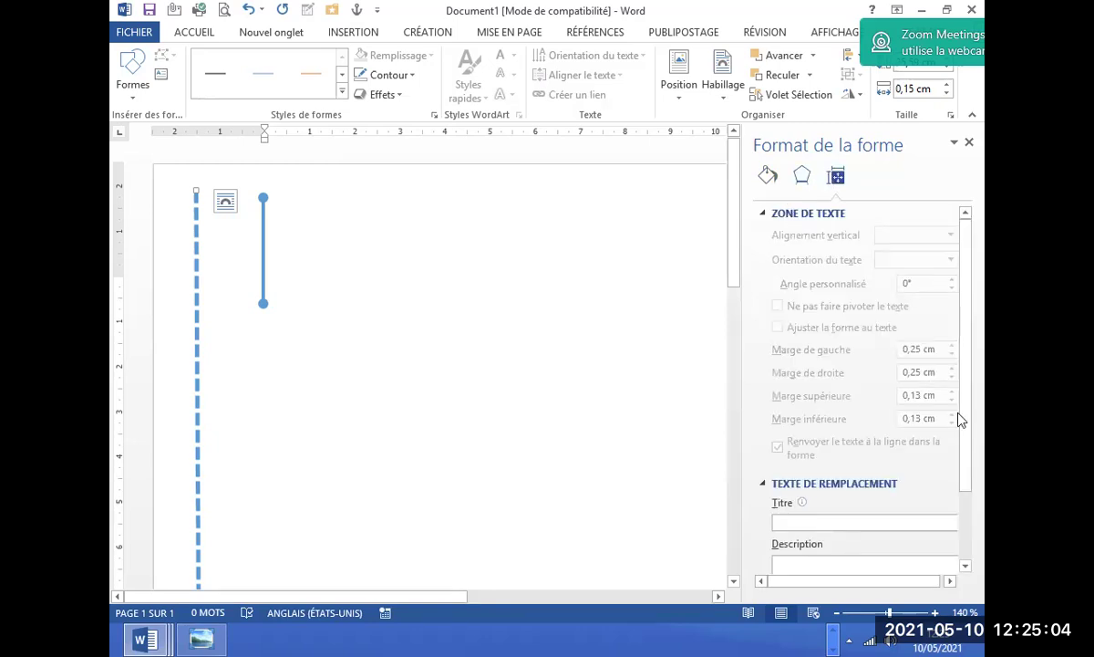
mouse_move(965, 410)
mouse_down()
mouse_move(967, 543)
mouse_move(970, 285)
mouse_up()
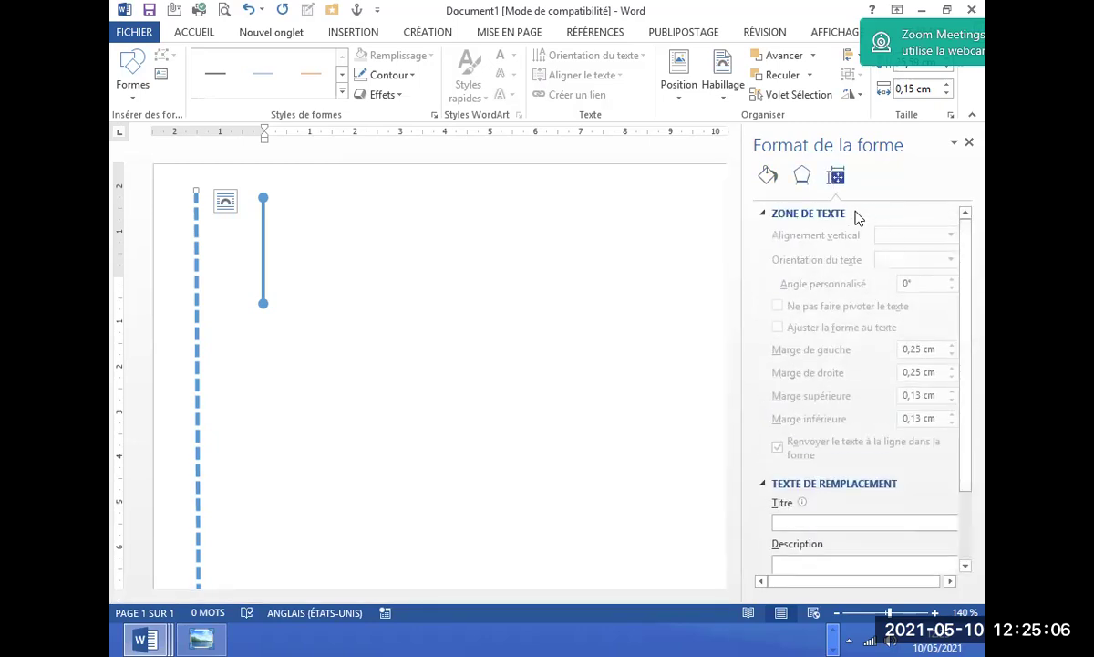
click(802, 176)
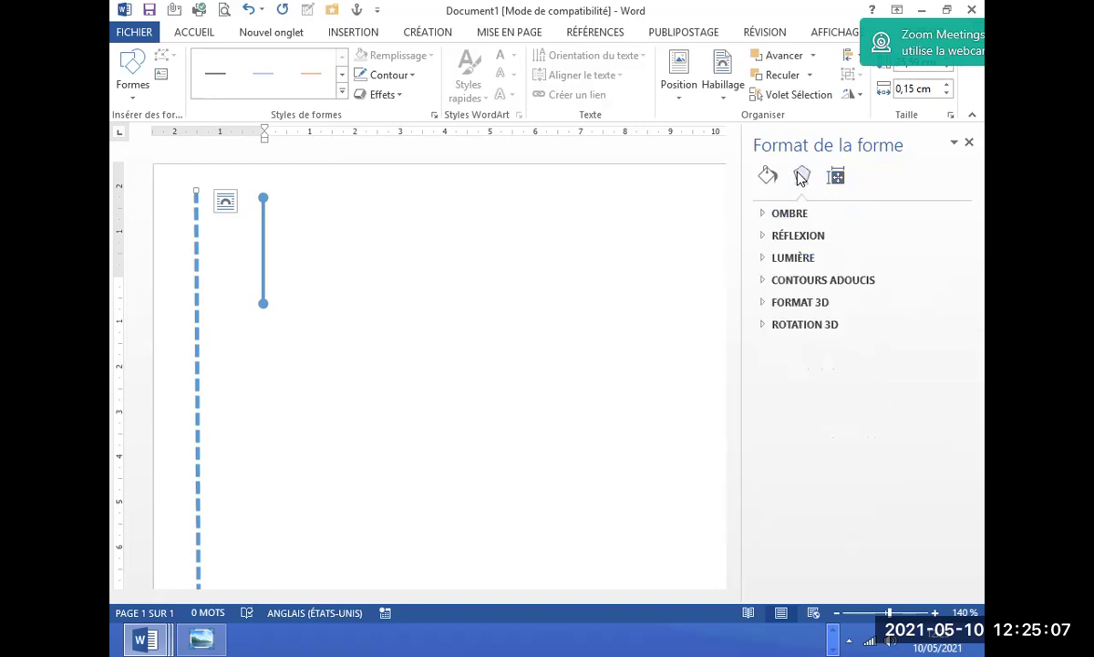
click(783, 217)
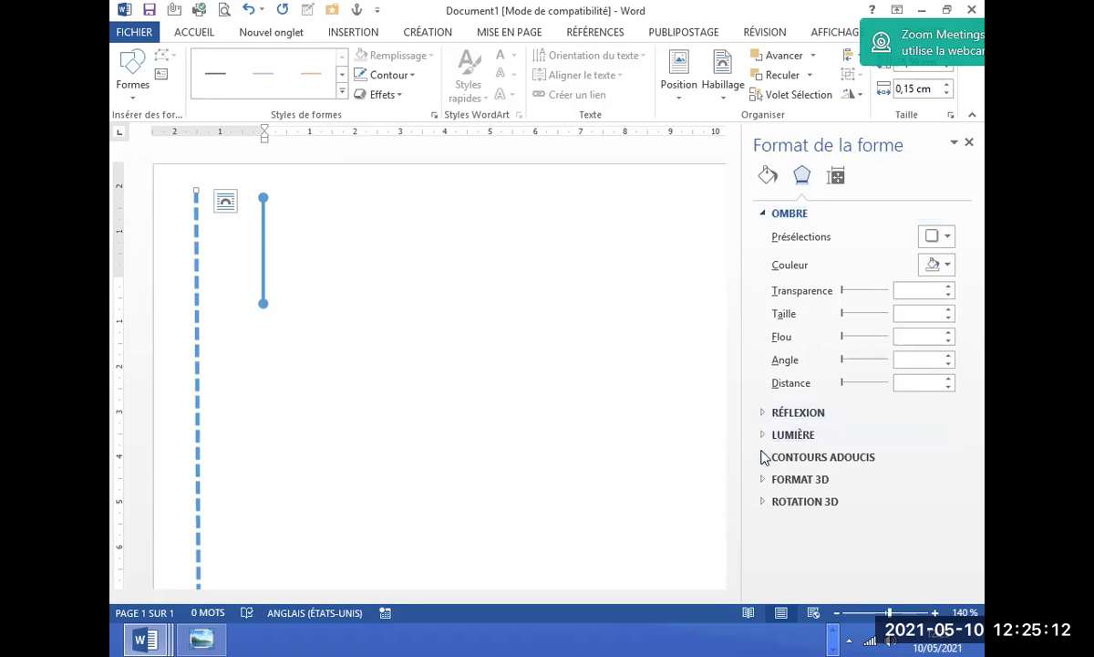
click(769, 176)
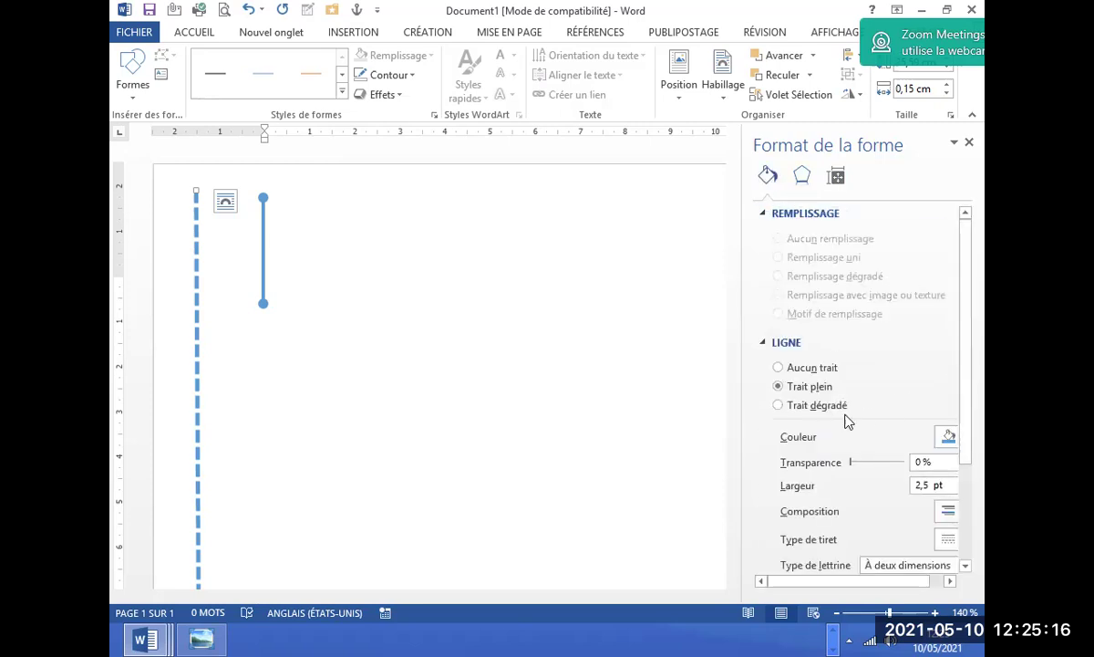
click(778, 405)
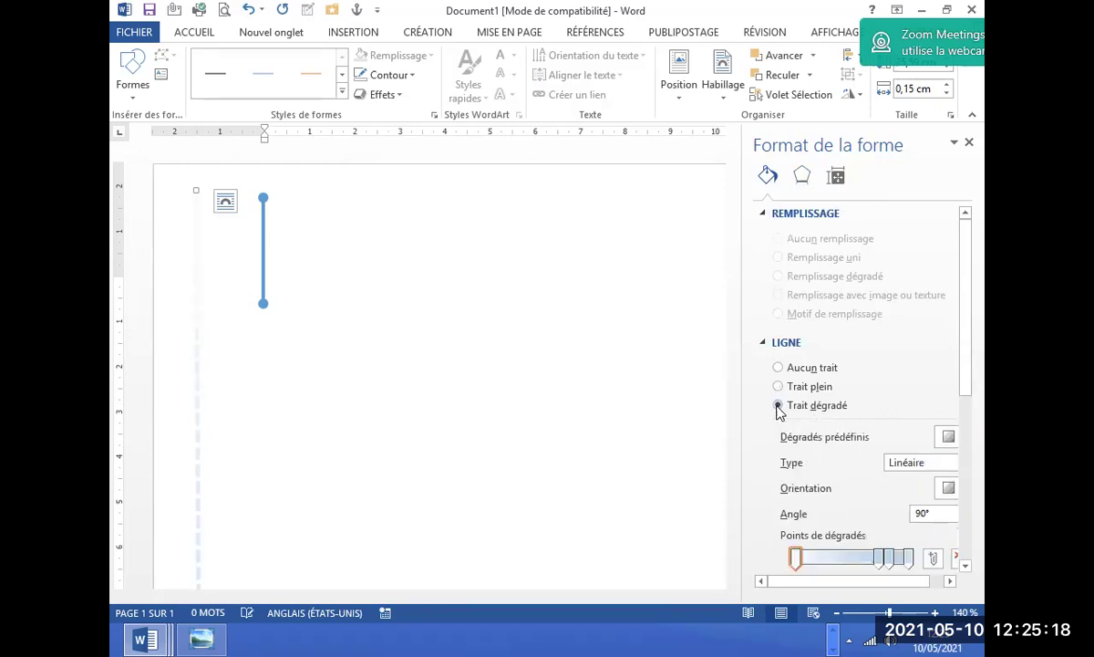
click(777, 386)
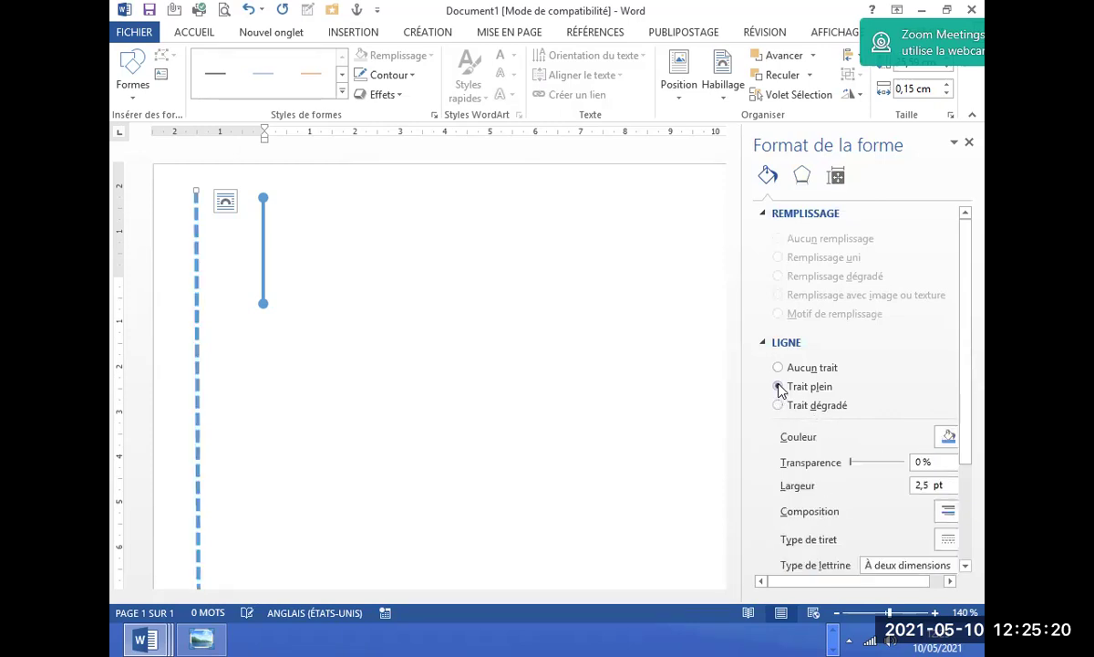
drag(968, 314, 970, 415)
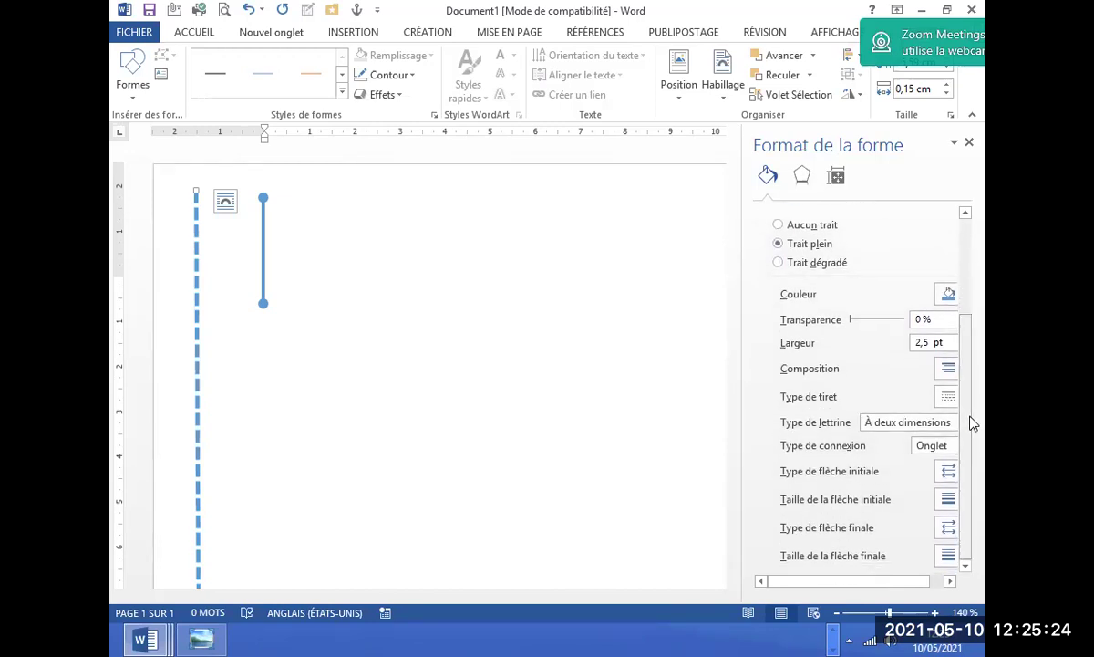
Set the dashed timeline's cap type to Encadré (square), then deselect the line.
click(949, 399)
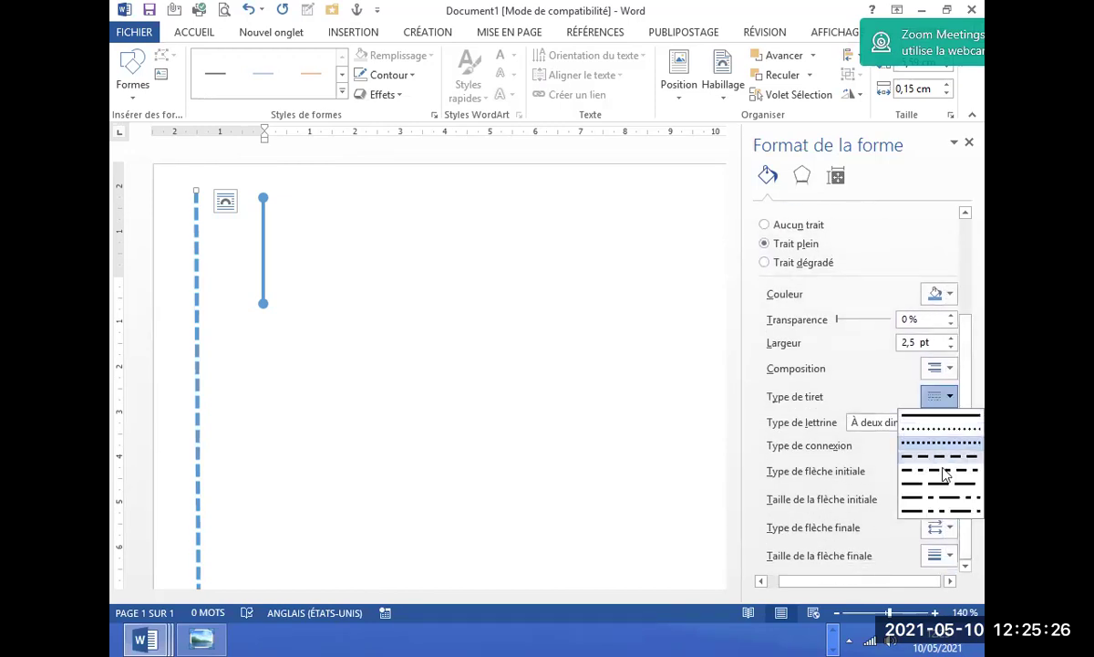
click(951, 397)
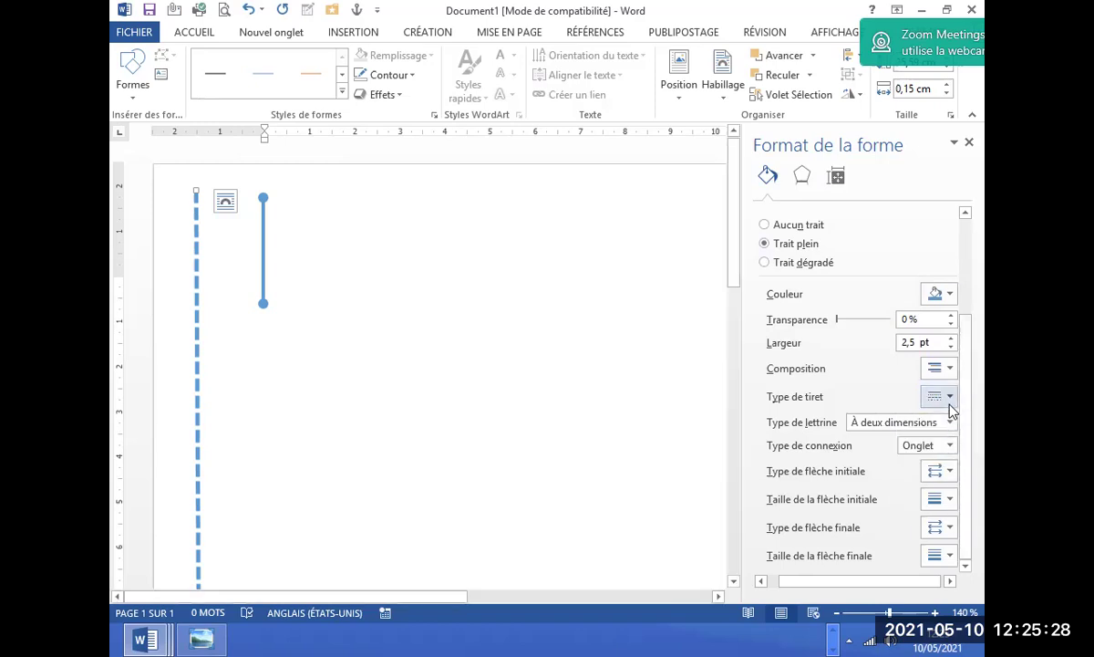
click(951, 397)
click(951, 397)
click(951, 367)
click(952, 367)
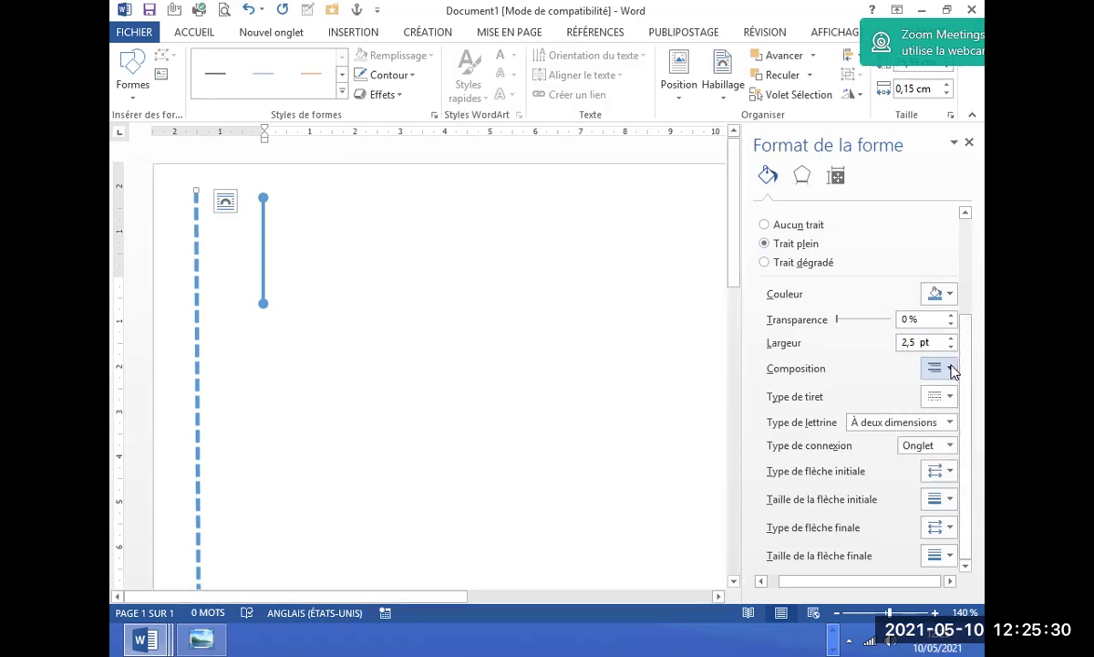
click(949, 446)
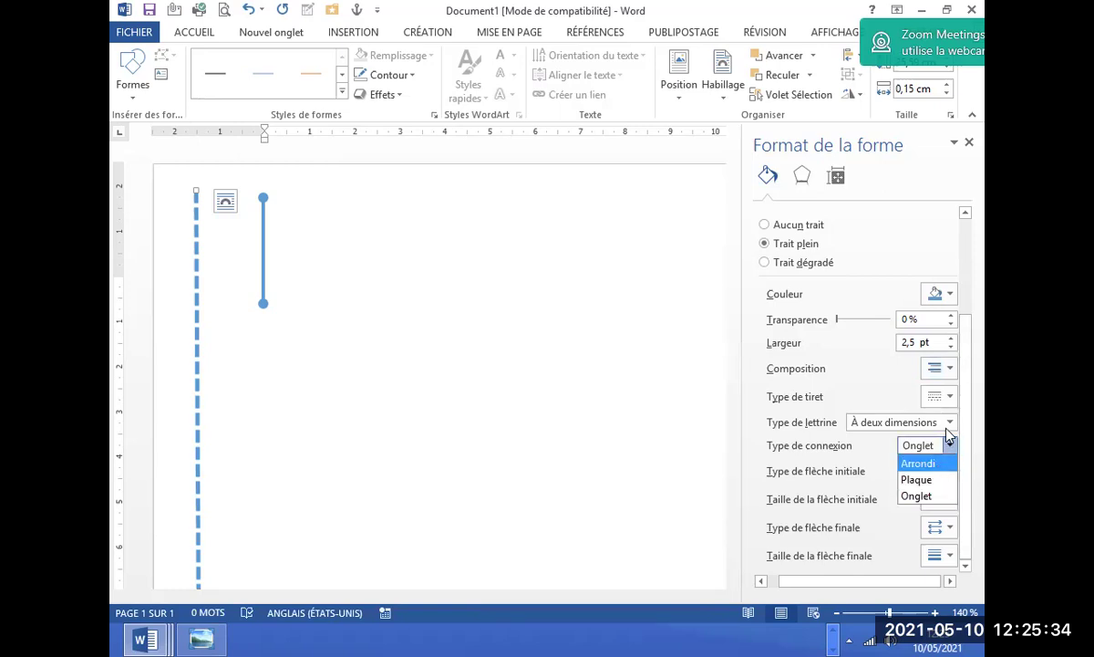
click(949, 422)
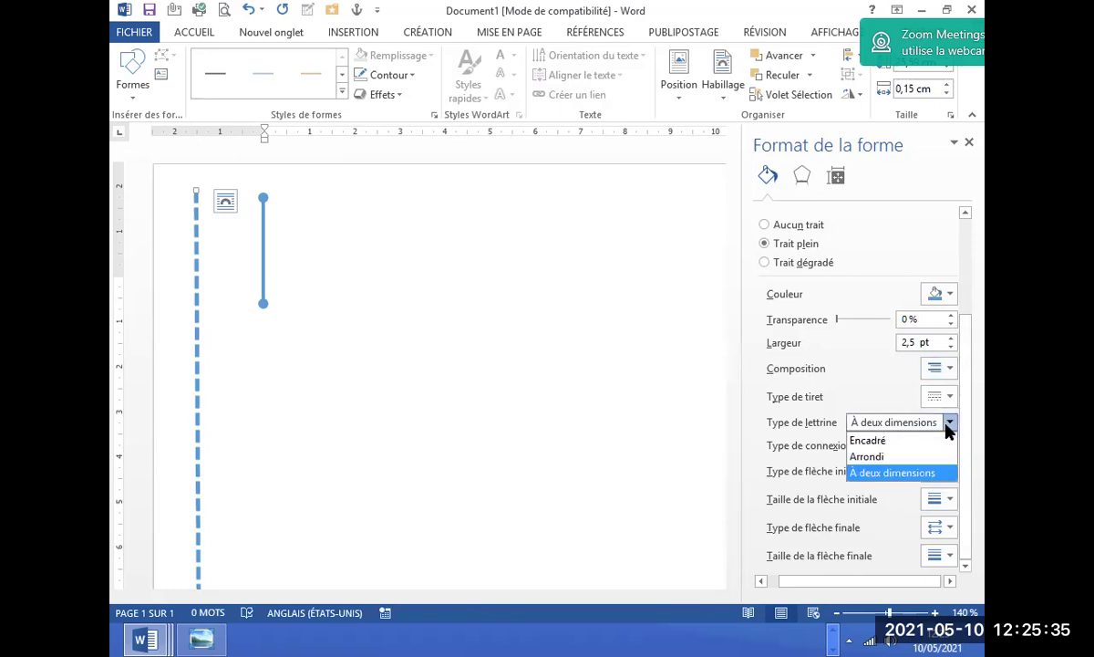
click(894, 442)
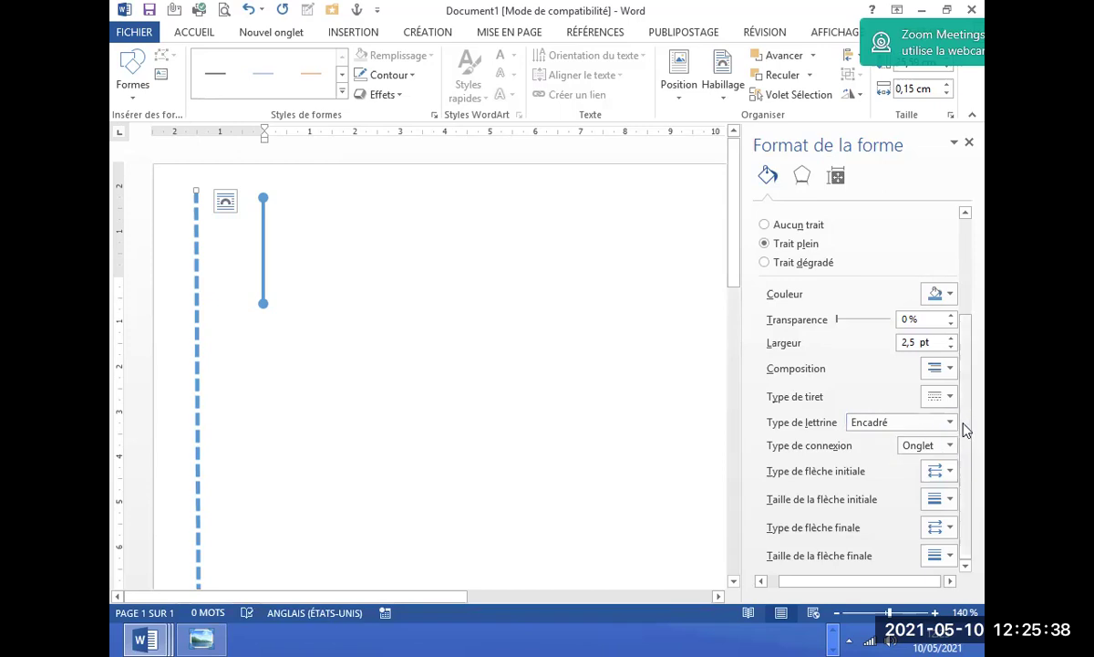
click(950, 558)
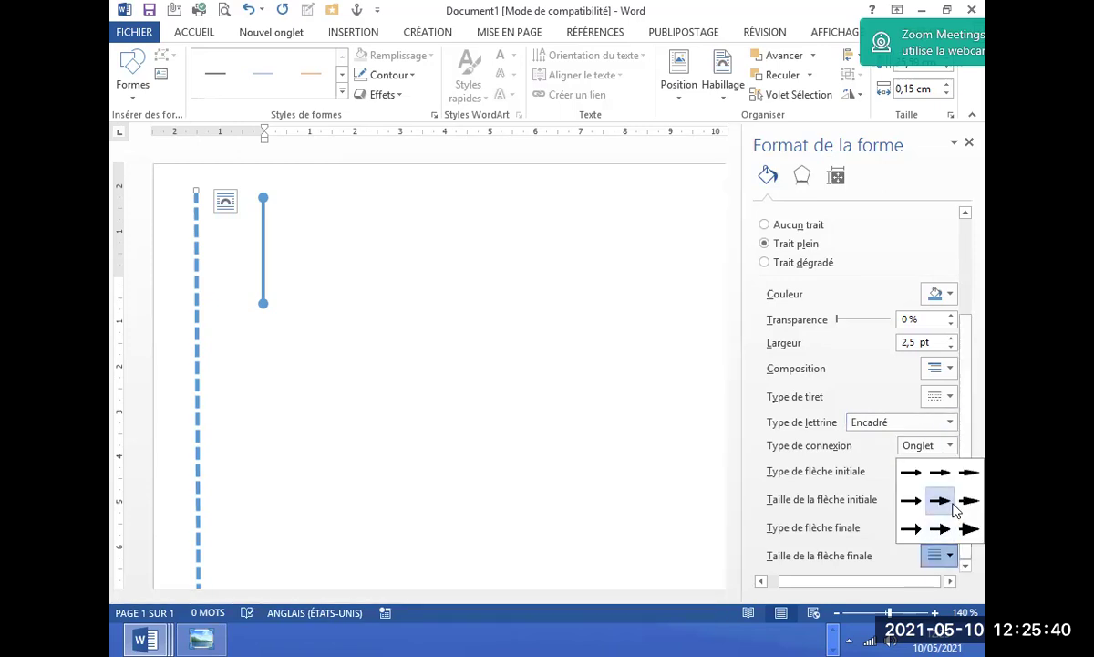
click(533, 442)
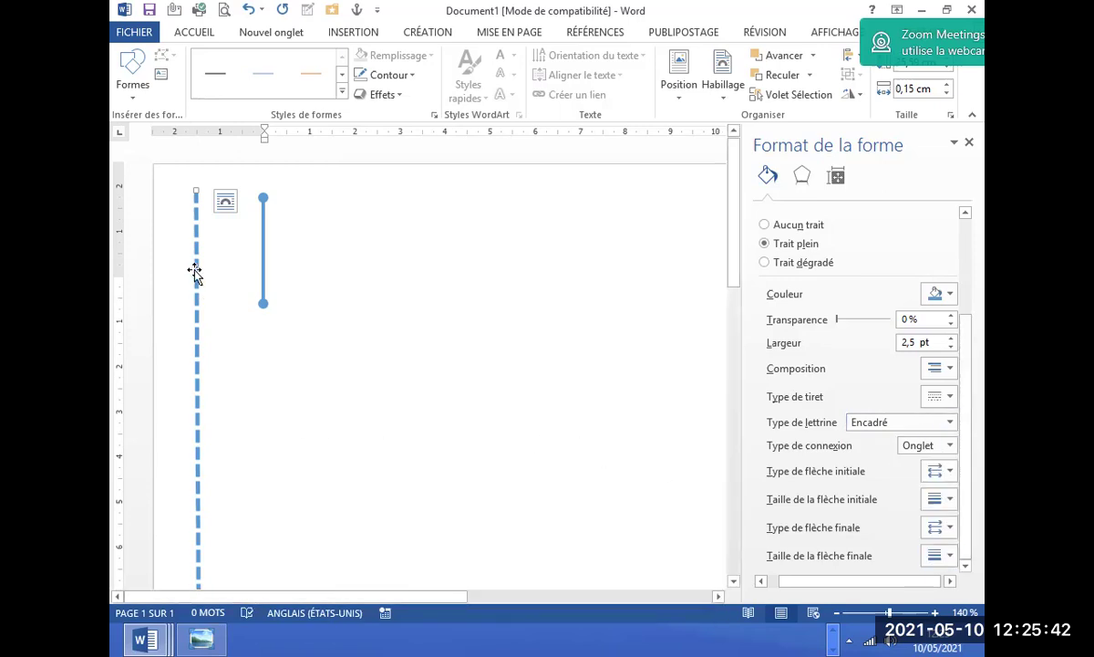
click(381, 308)
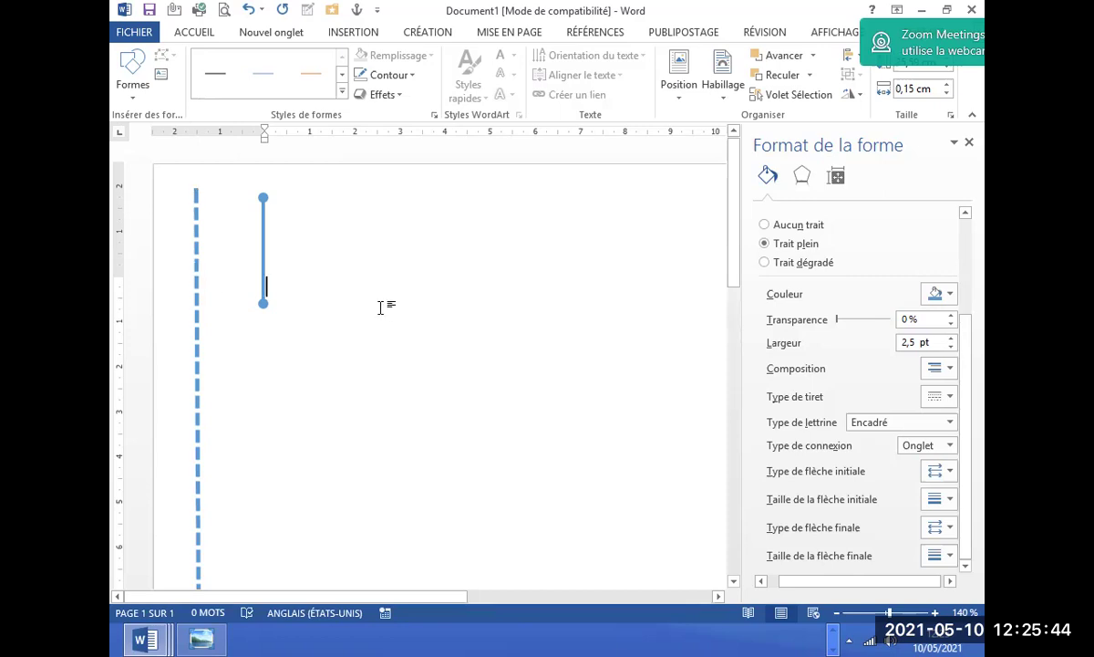
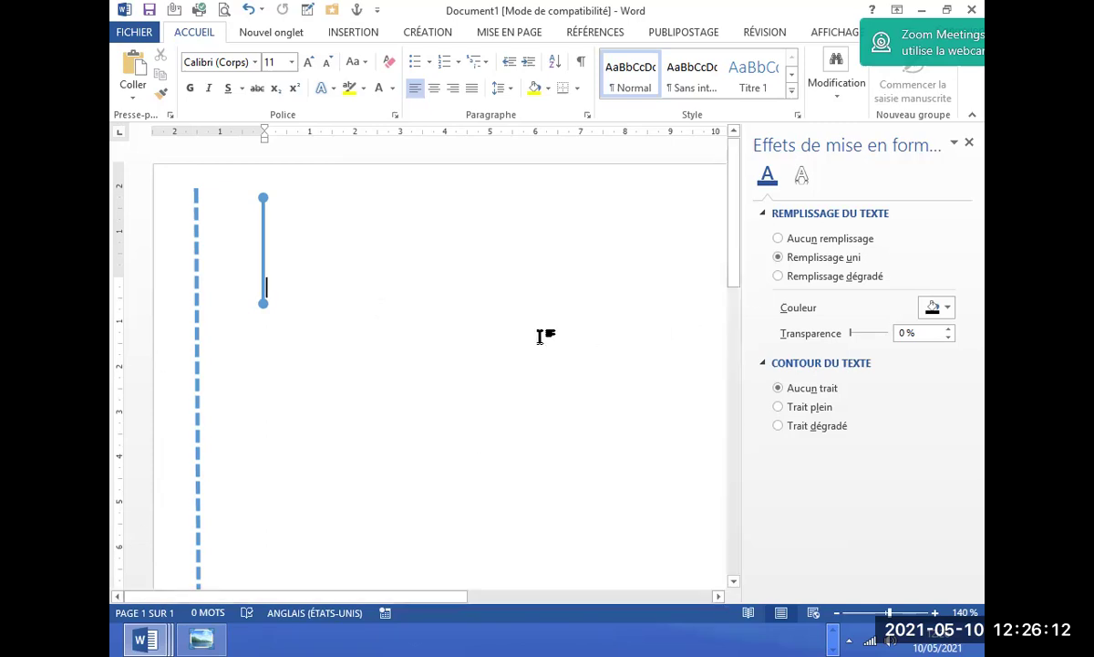
Check the thin vertical line's wrapping options without changing them, then go to Insertion.
click(264, 215)
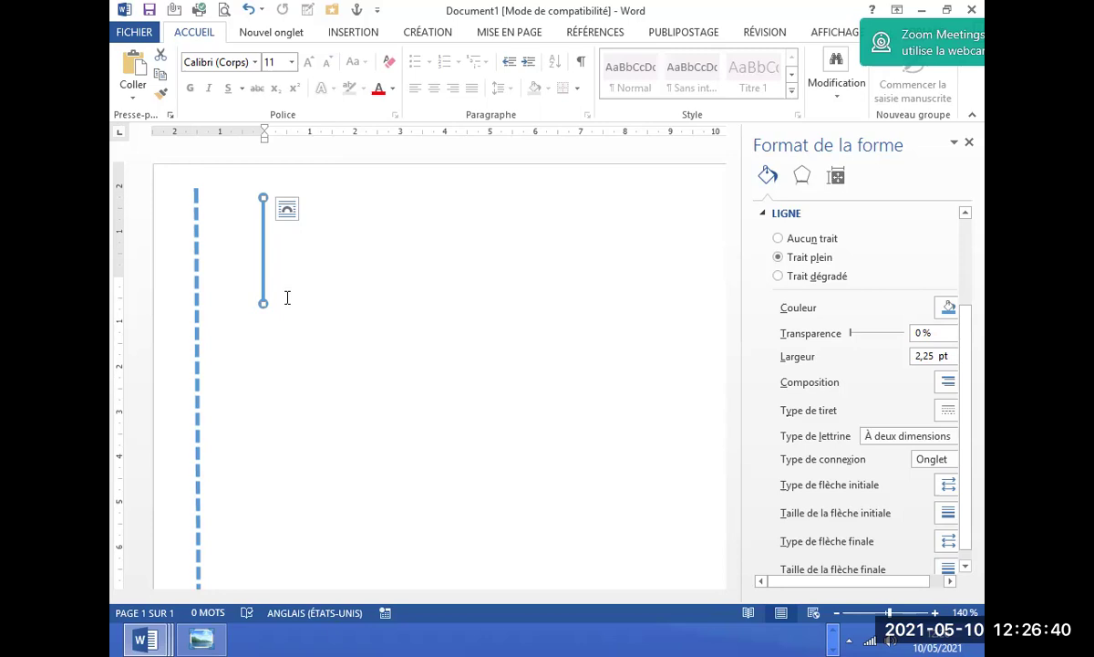
click(283, 296)
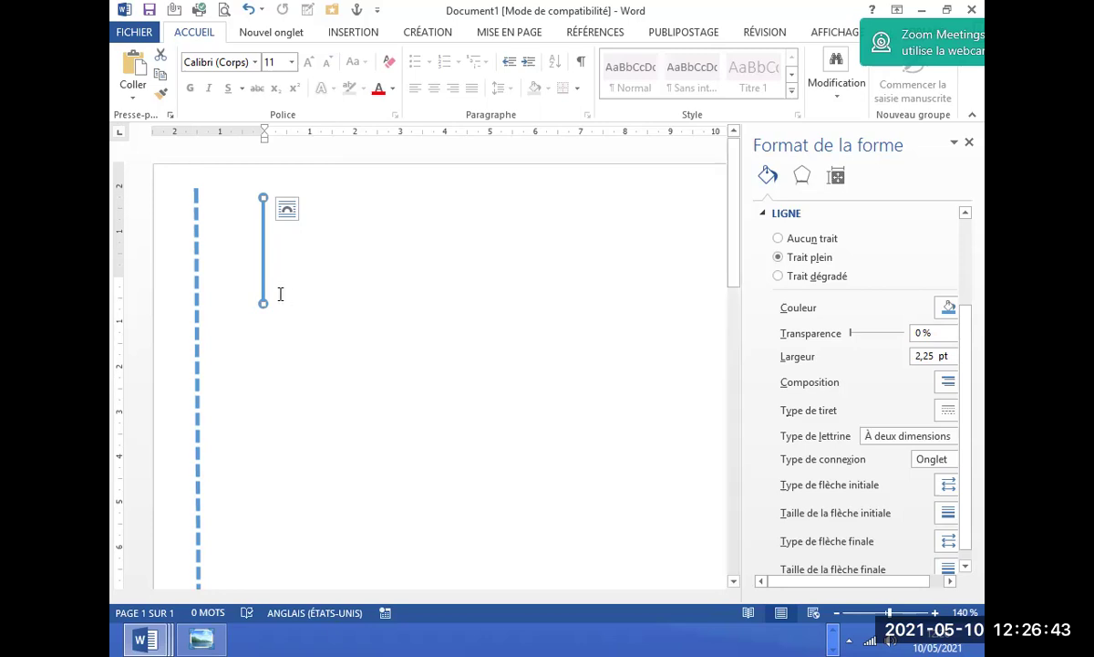
click(262, 227)
click(287, 208)
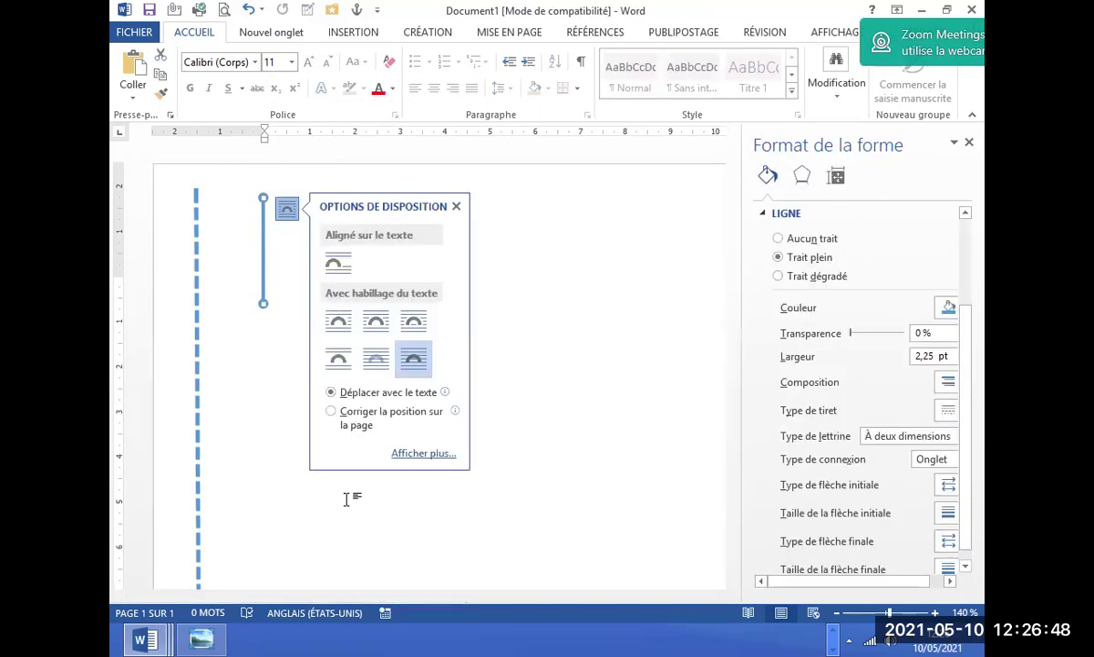
click(284, 310)
click(345, 33)
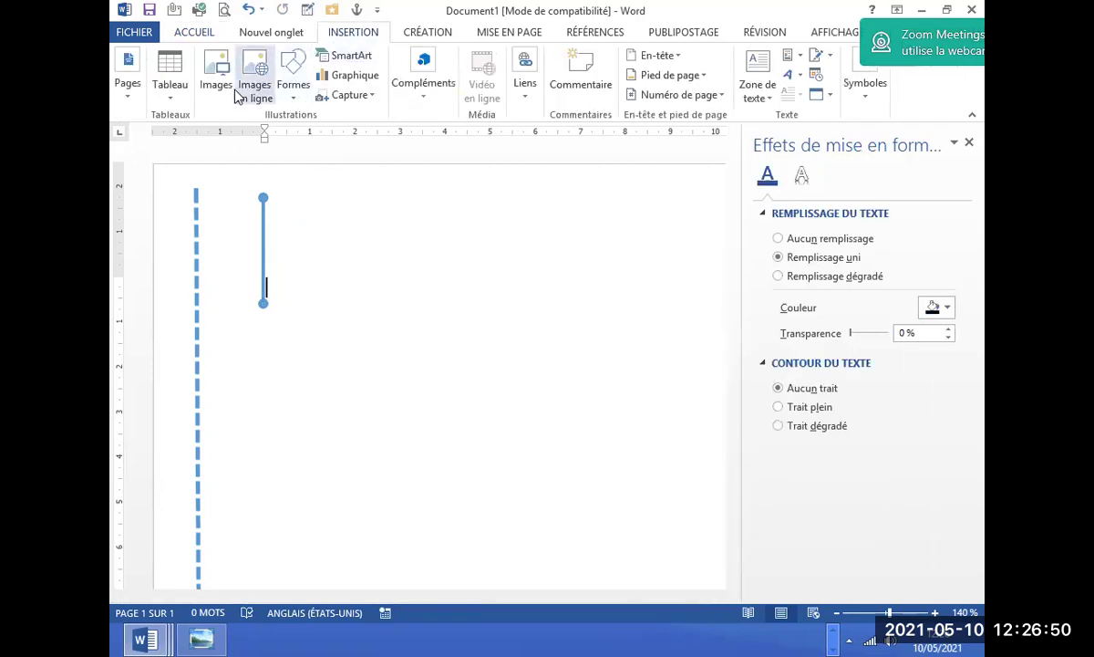
Draw a new vertical line to the right and make it 3 pt thick.
click(292, 87)
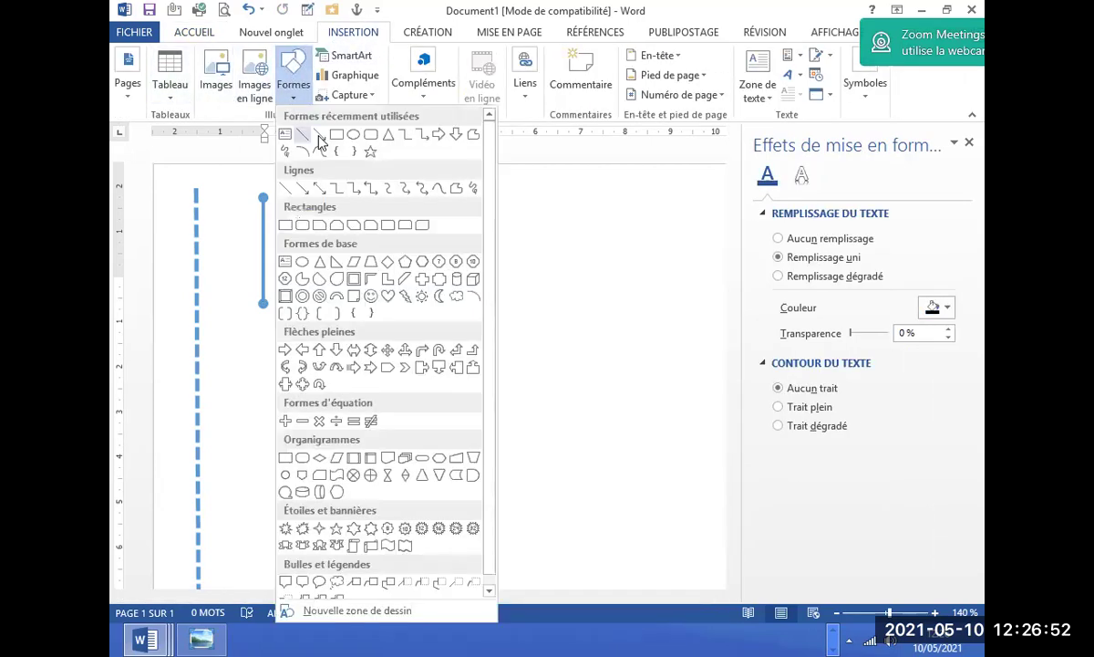
click(301, 135)
drag(328, 198, 328, 316)
click(383, 75)
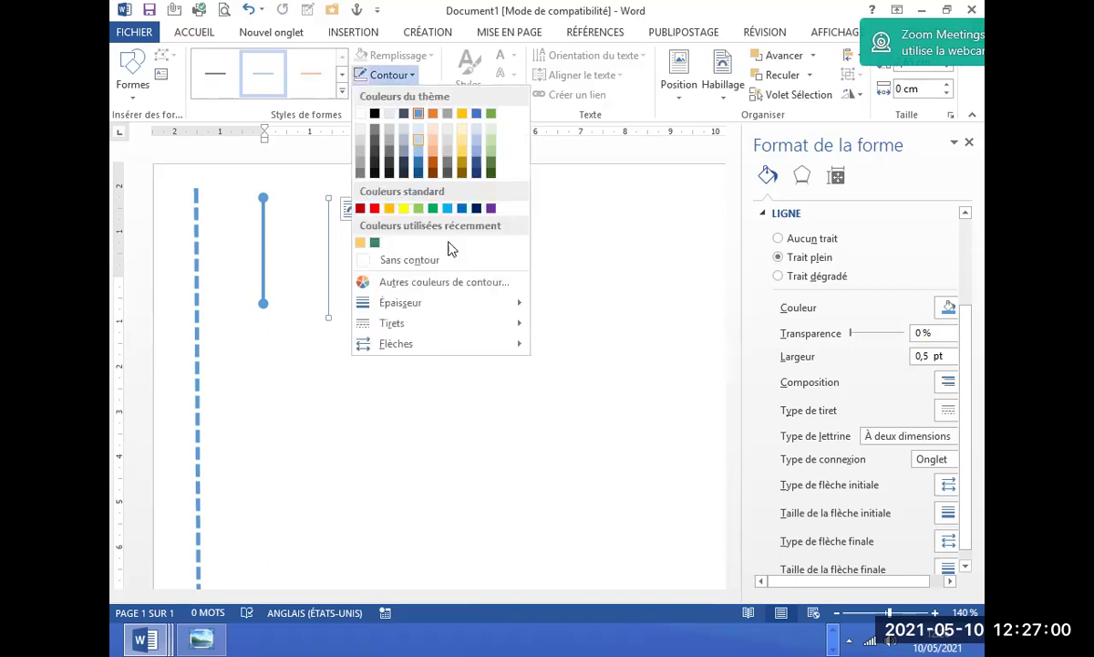
mouse_move(491, 304)
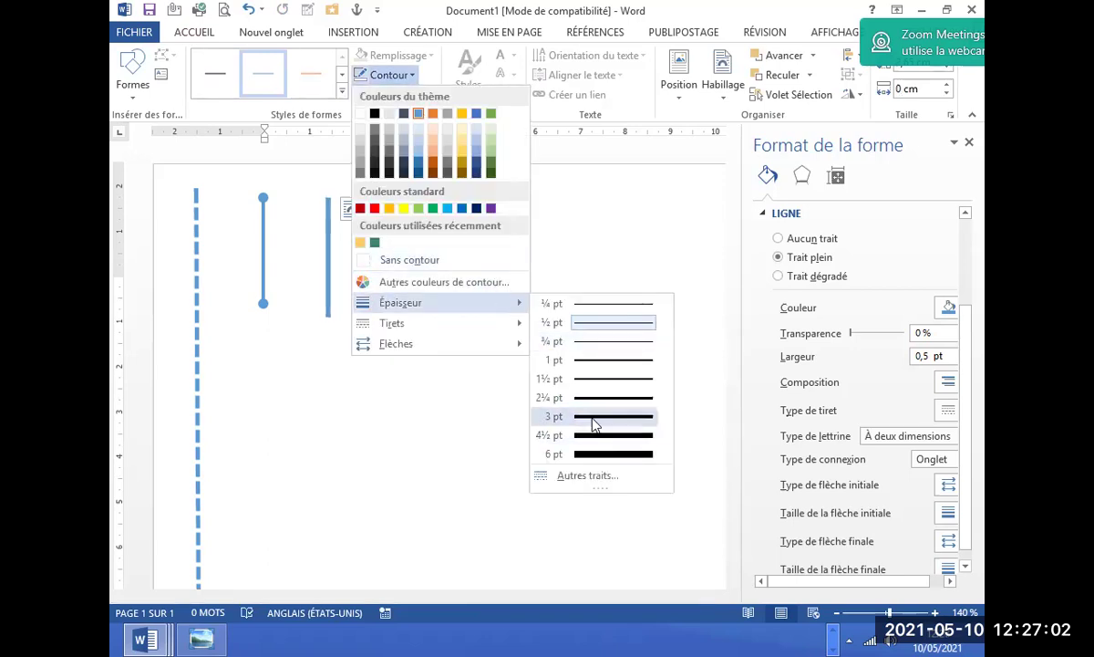
click(580, 417)
click(445, 391)
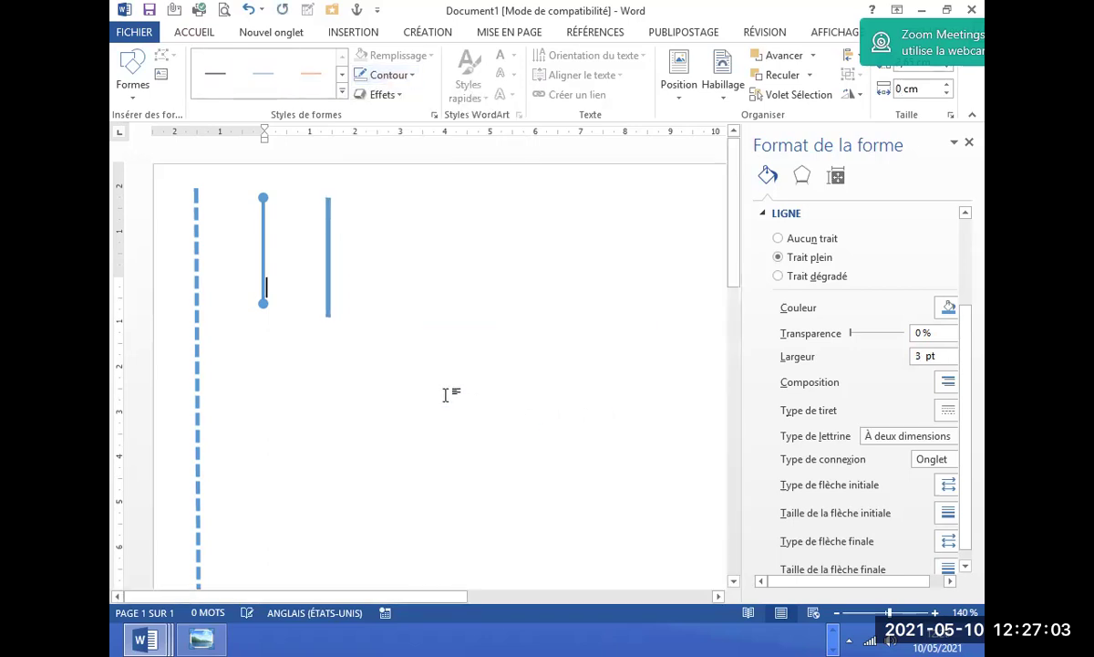
Shift the thick line further right and move the thin line slightly lower.
click(346, 32)
drag(330, 224, 361, 224)
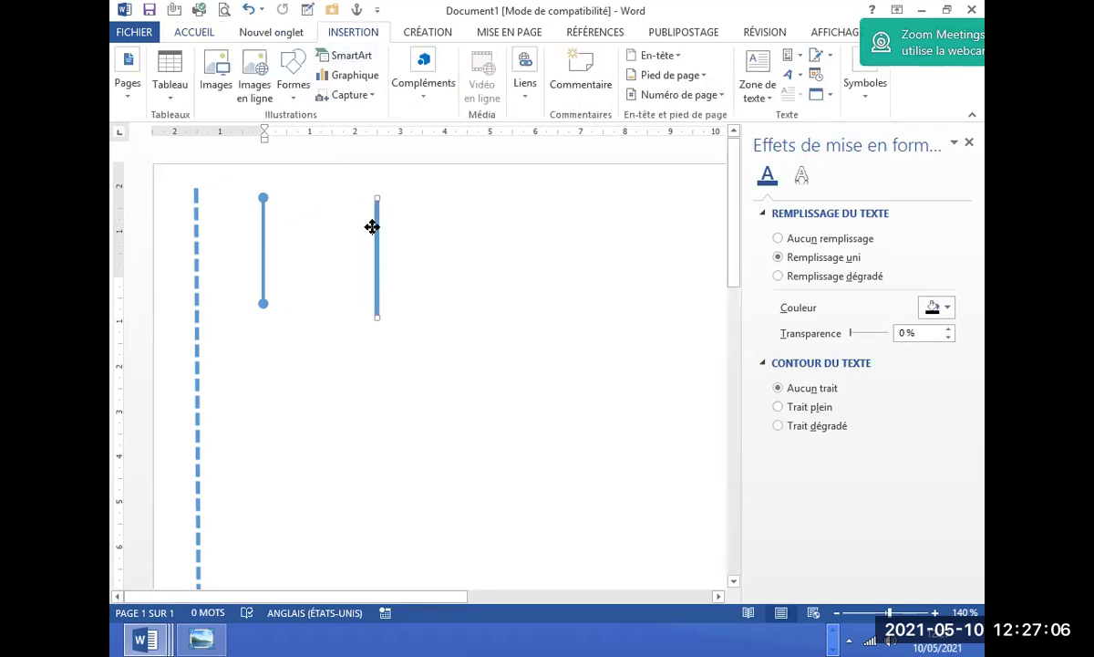
drag(260, 230, 265, 267)
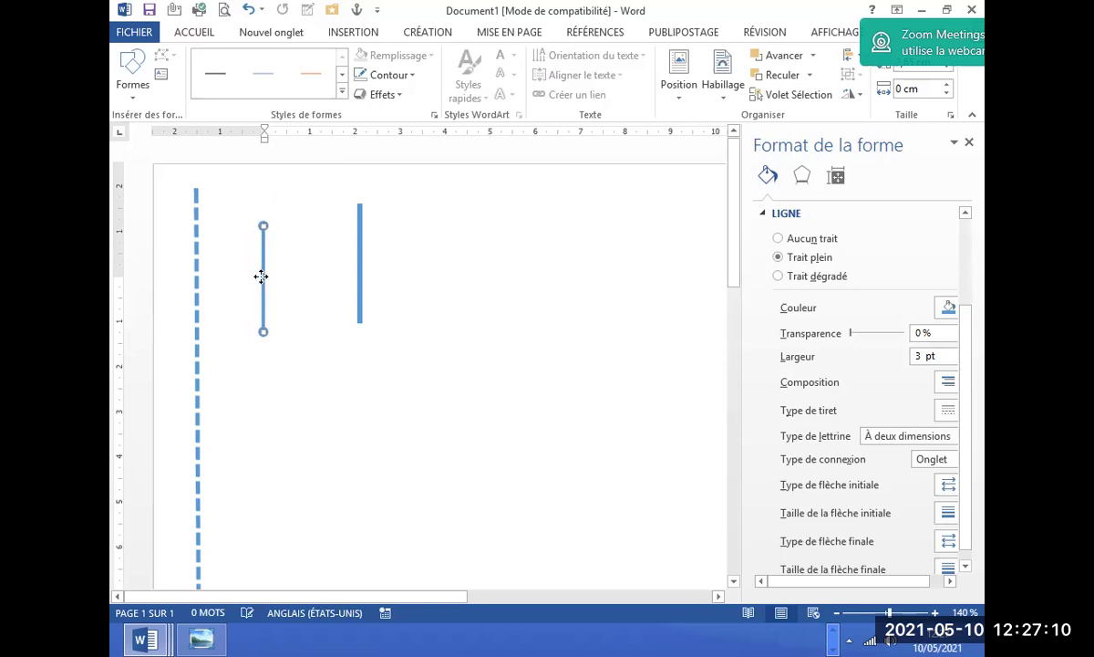
drag(265, 268, 258, 276)
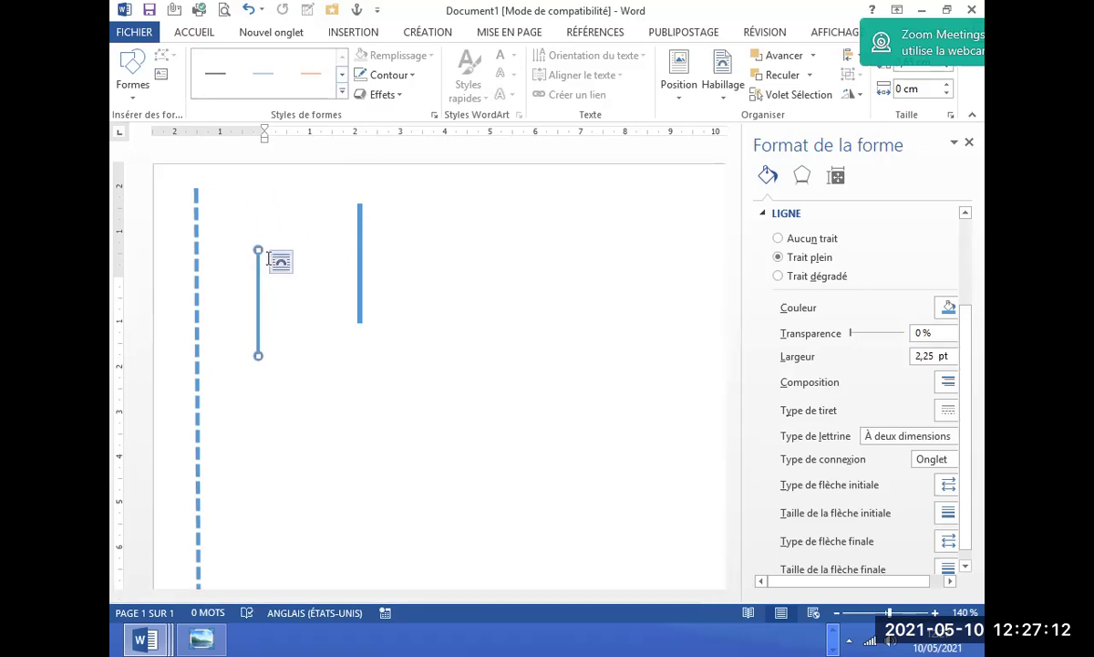
click(419, 255)
click(337, 33)
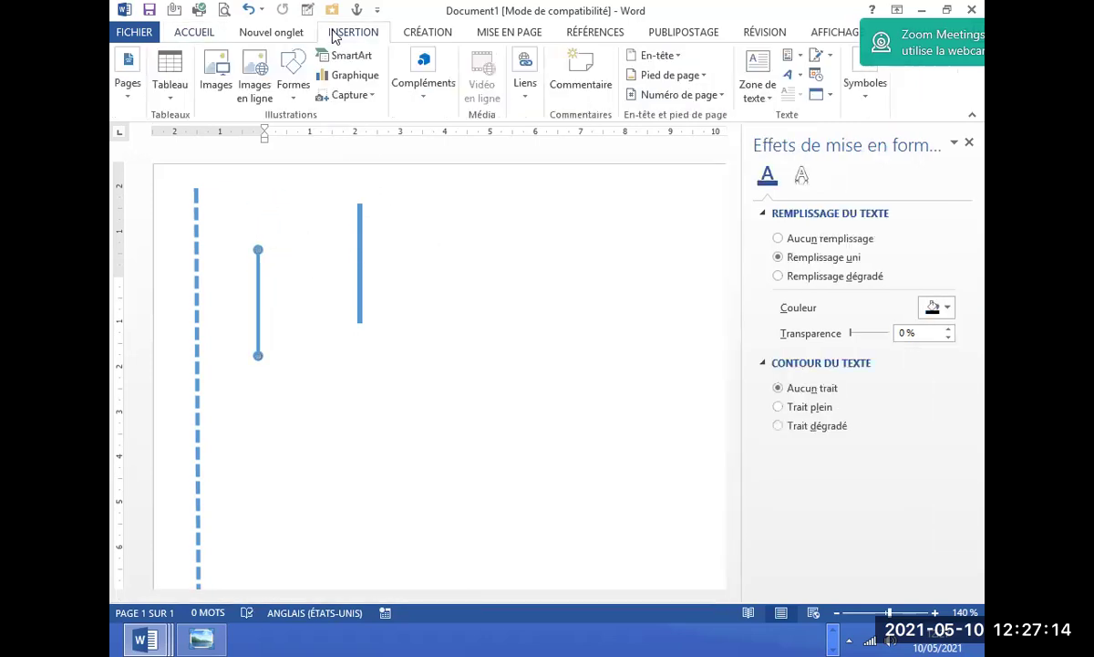
click(297, 105)
Place a small outline-free round dot at the top end of the thick line.
click(358, 139)
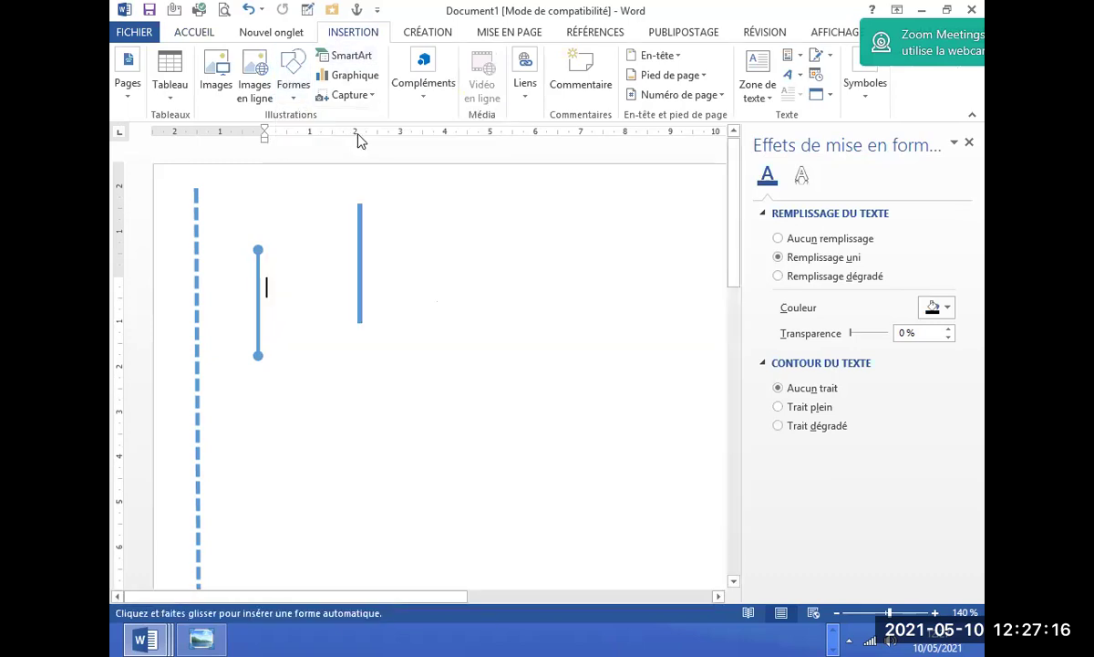
click(451, 347)
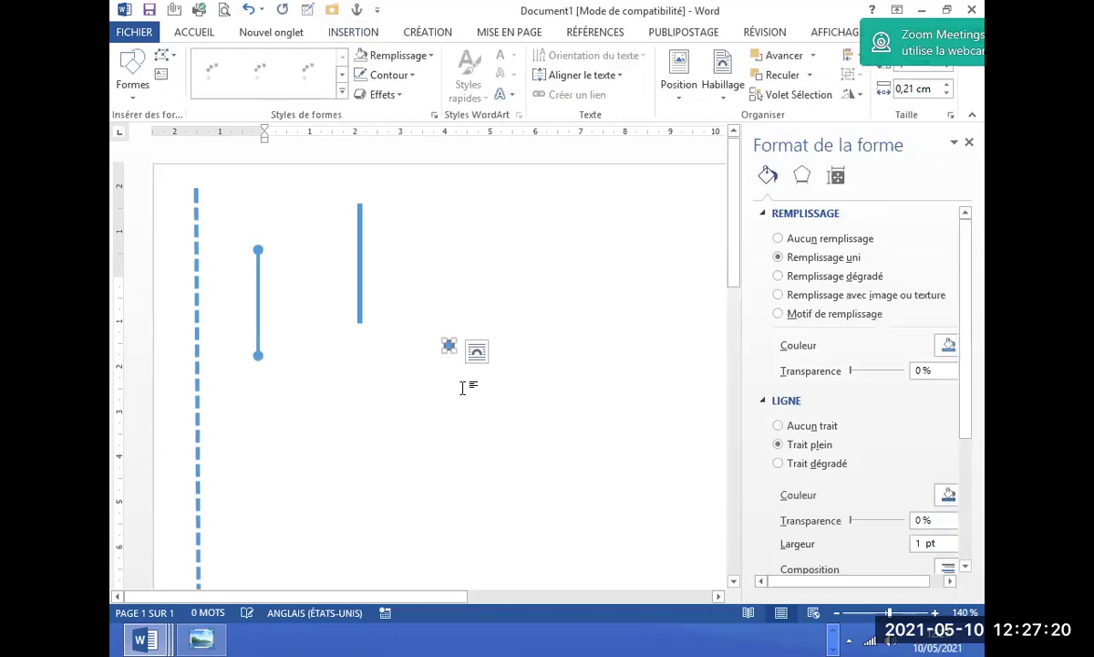
drag(448, 348, 361, 203)
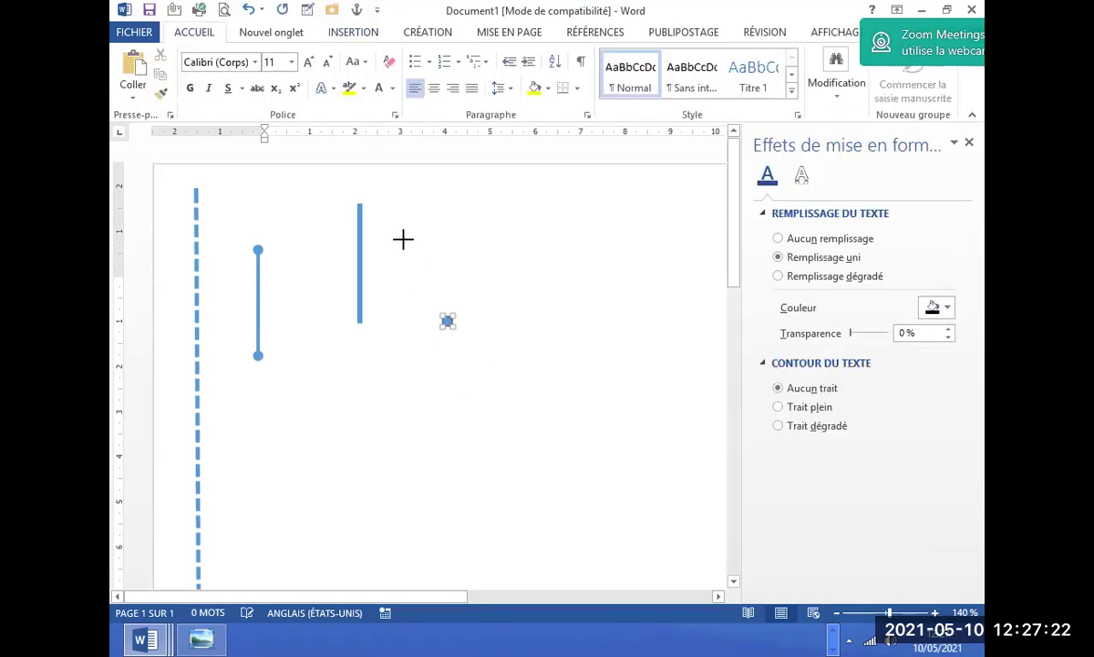
click(361, 205)
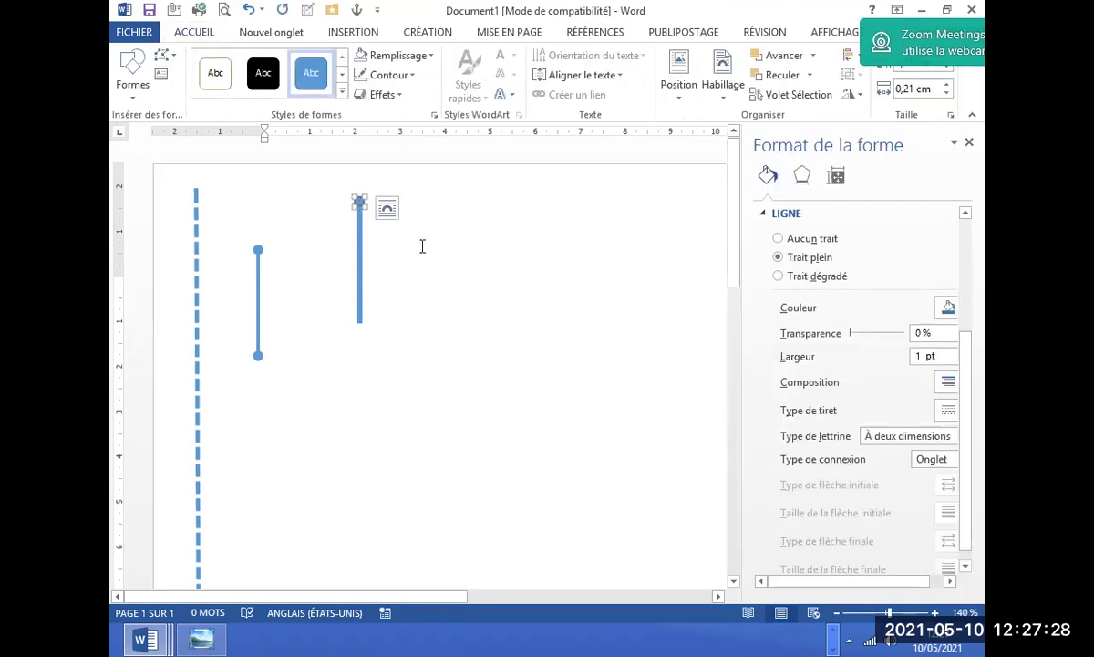
click(423, 247)
click(359, 203)
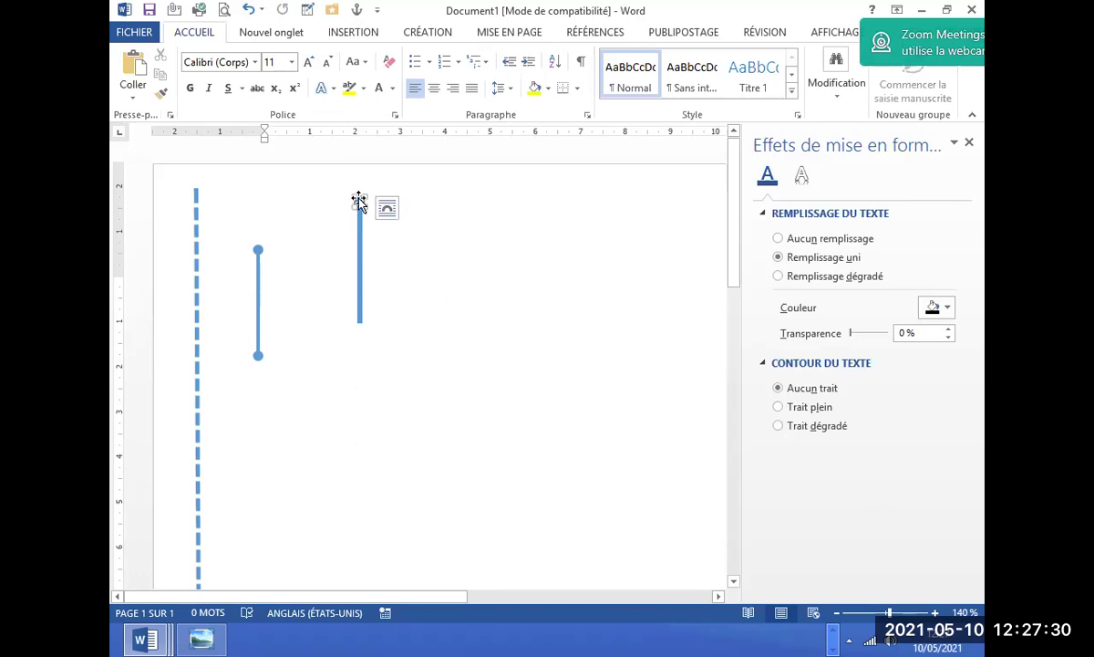
click(388, 75)
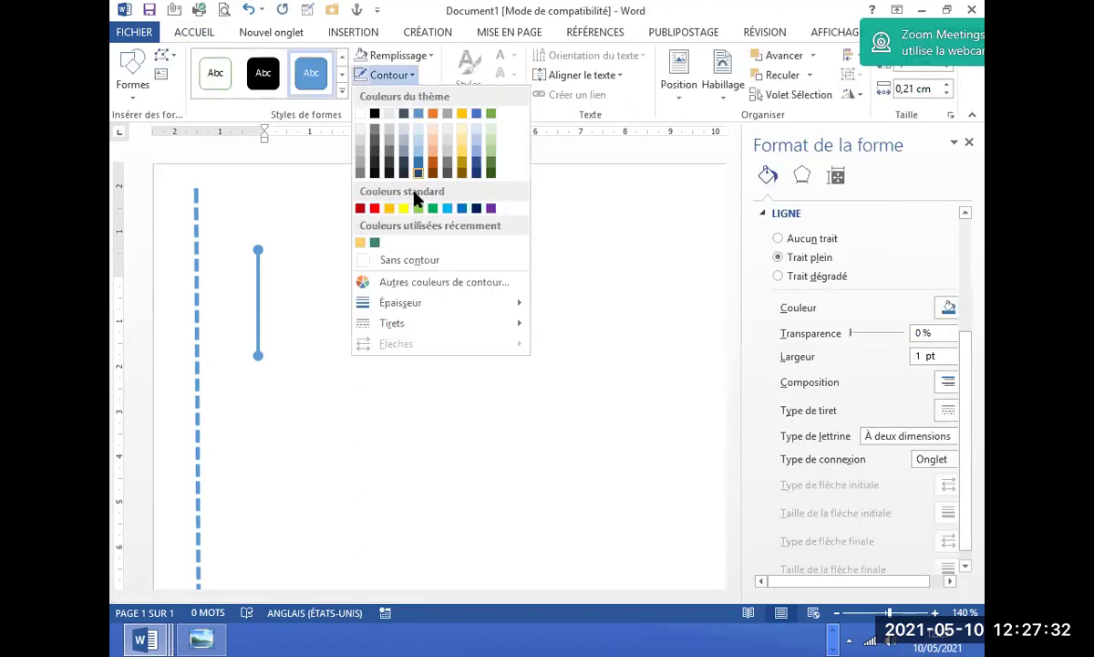
click(413, 261)
click(415, 310)
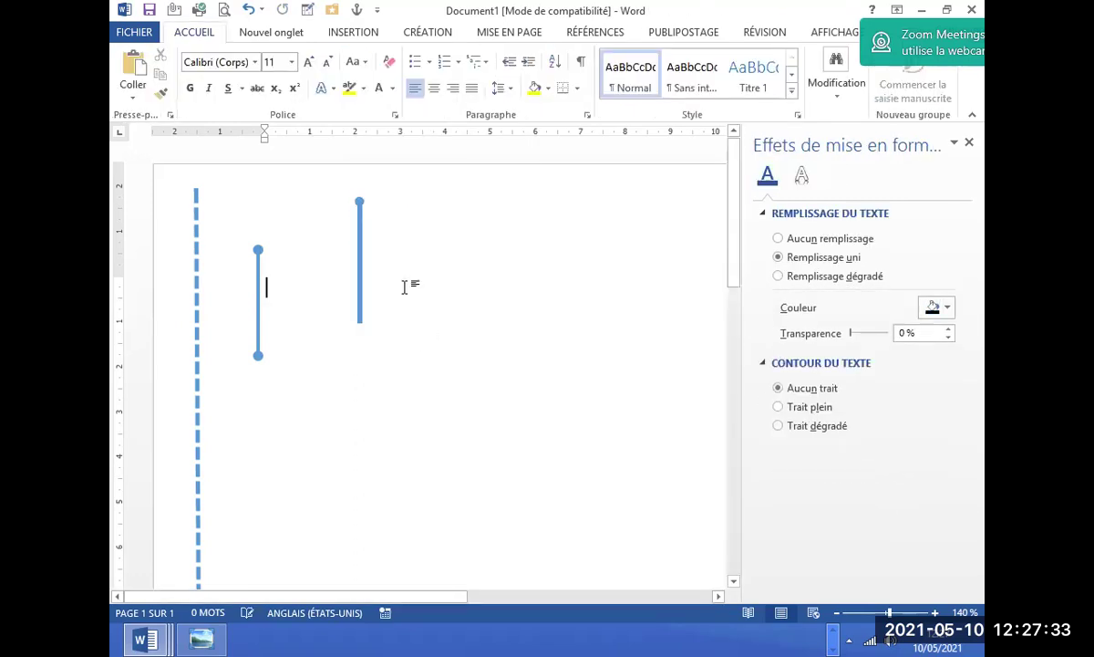
click(362, 202)
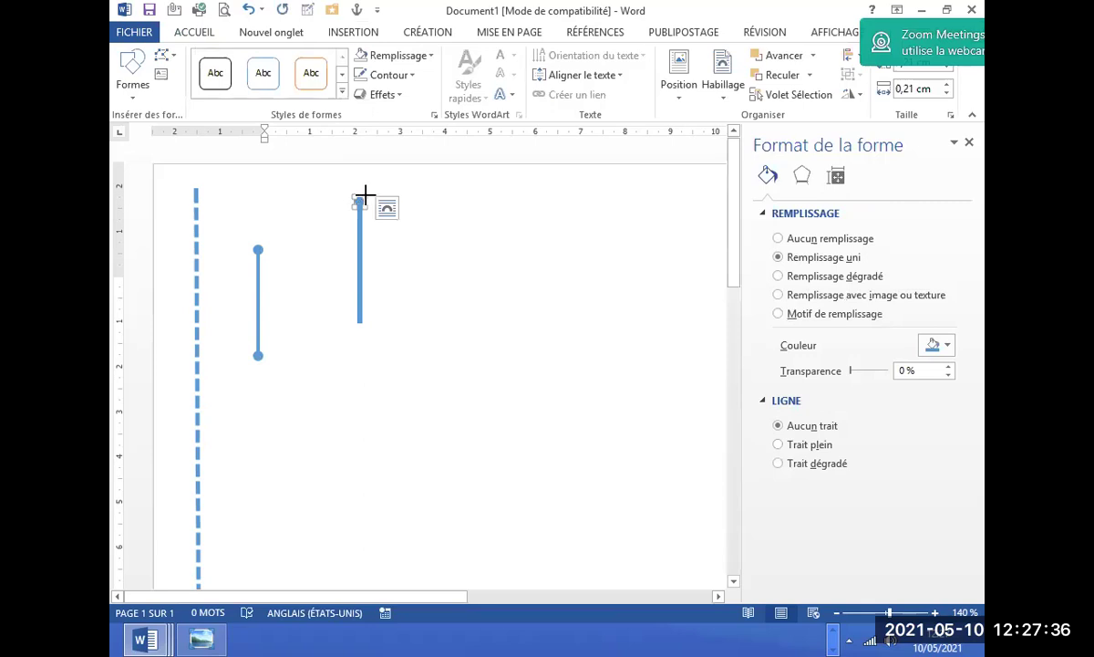
drag(368, 194, 373, 195)
click(390, 226)
Duplicate the dot and position the copy at the thick line's bottom end.
click(362, 199)
click(533, 383)
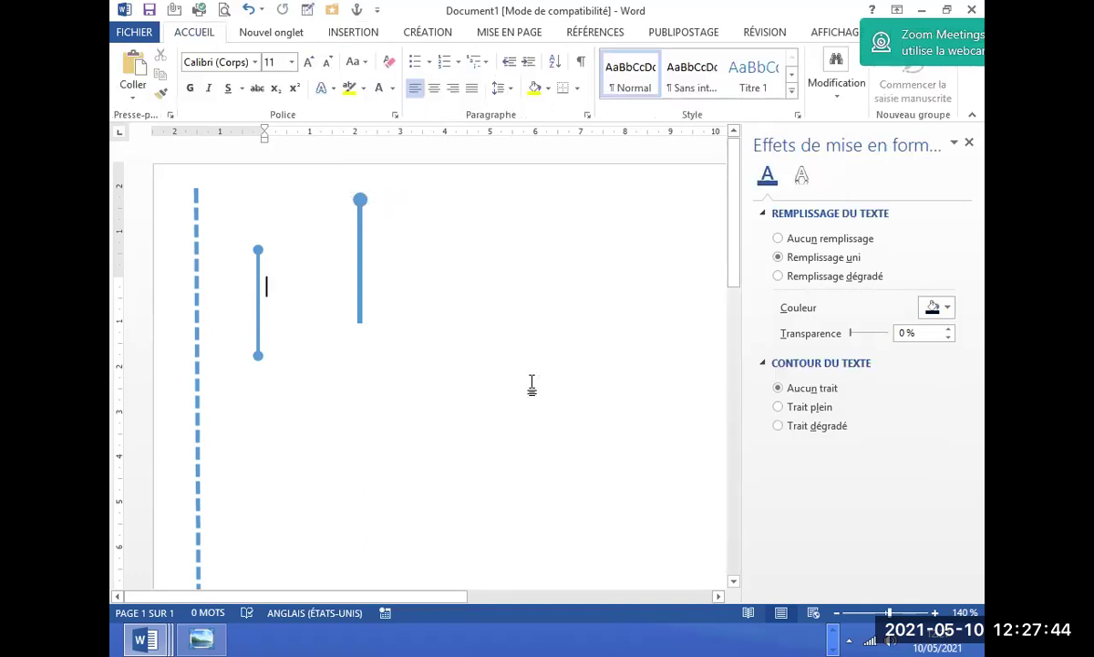
click(361, 201)
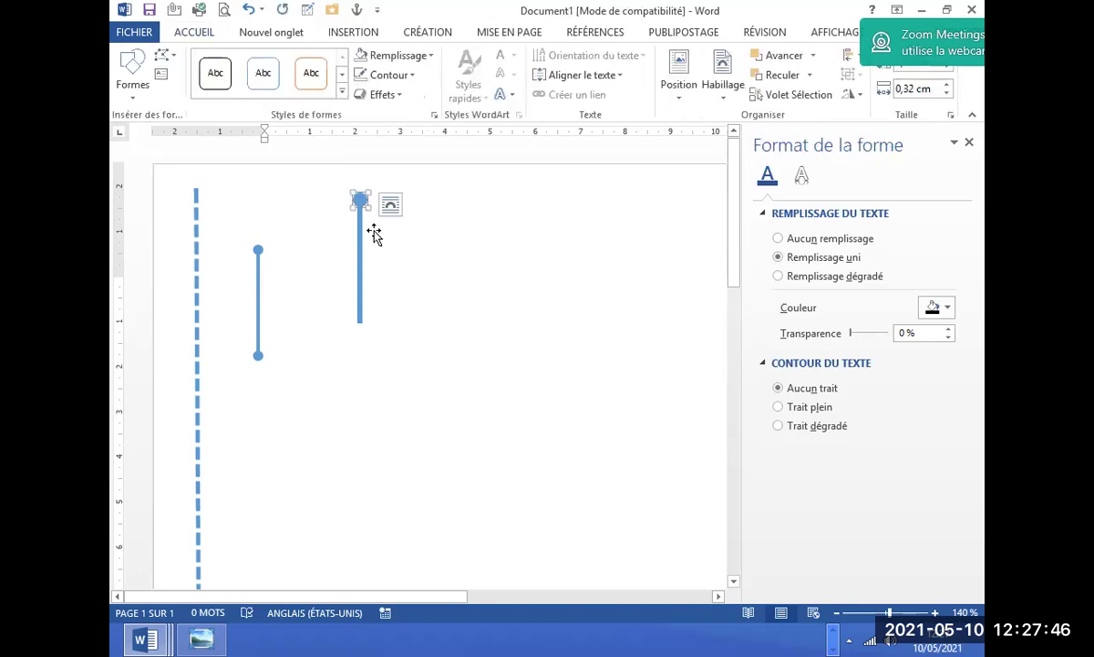
key(ctrl+v)
drag(379, 219, 363, 332)
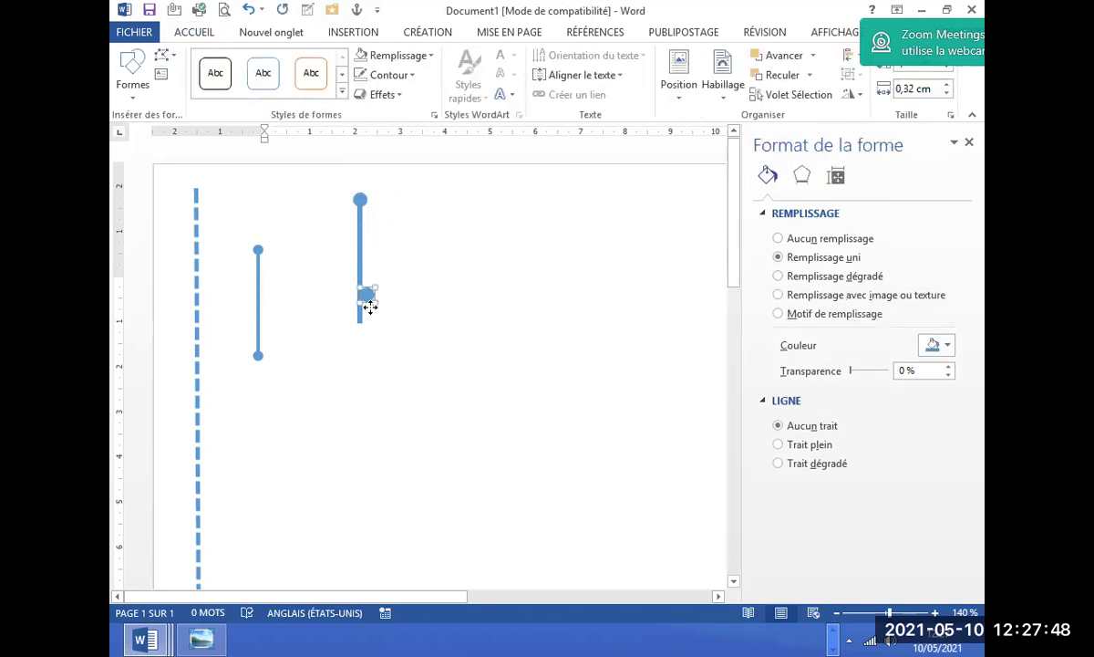
click(417, 374)
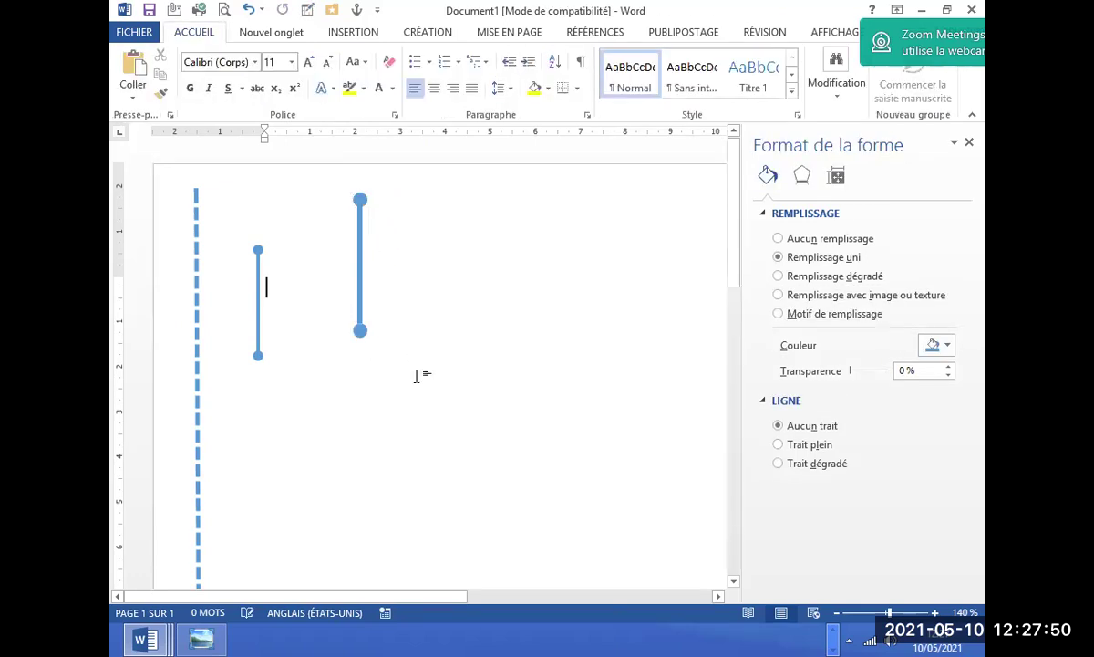
click(360, 332)
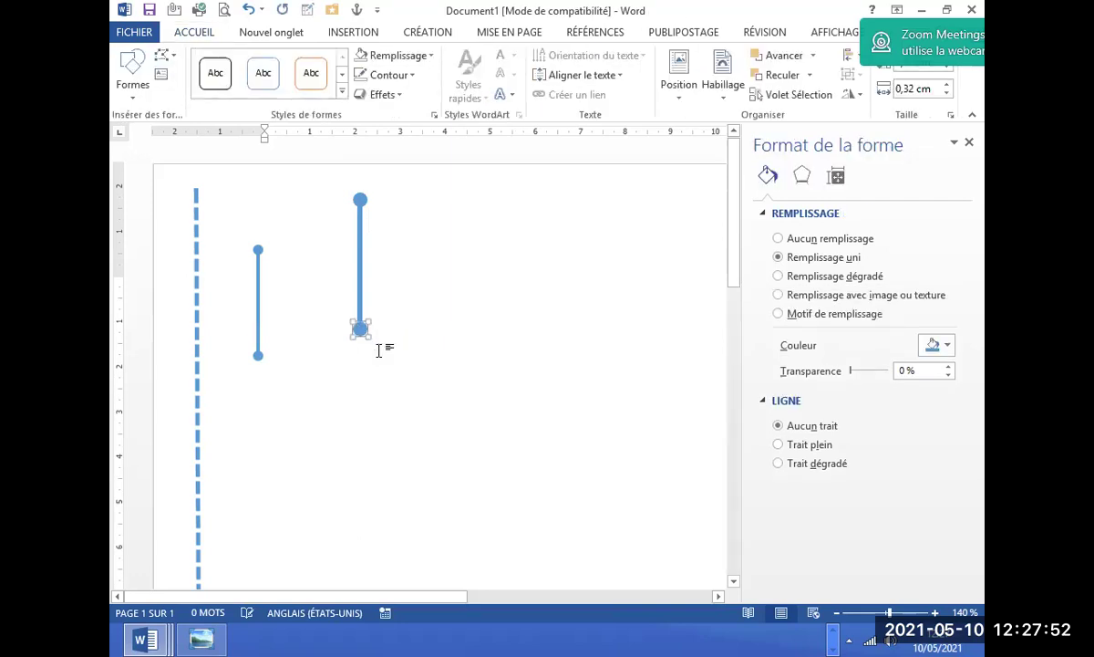
click(680, 407)
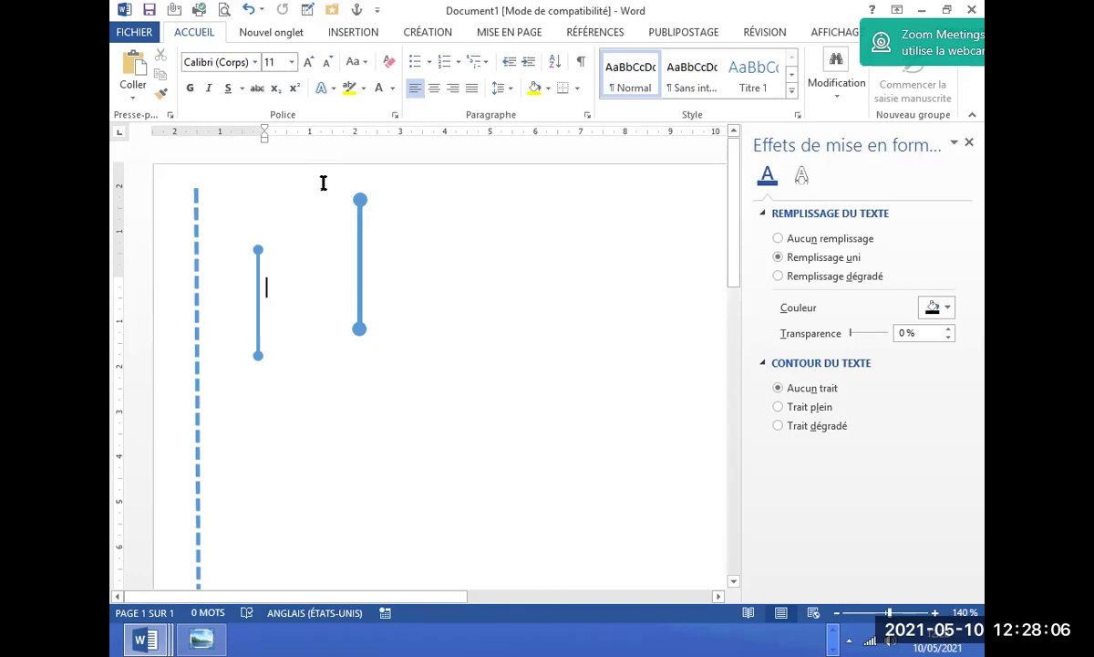
Realign the thick line back between its two end dots.
click(358, 199)
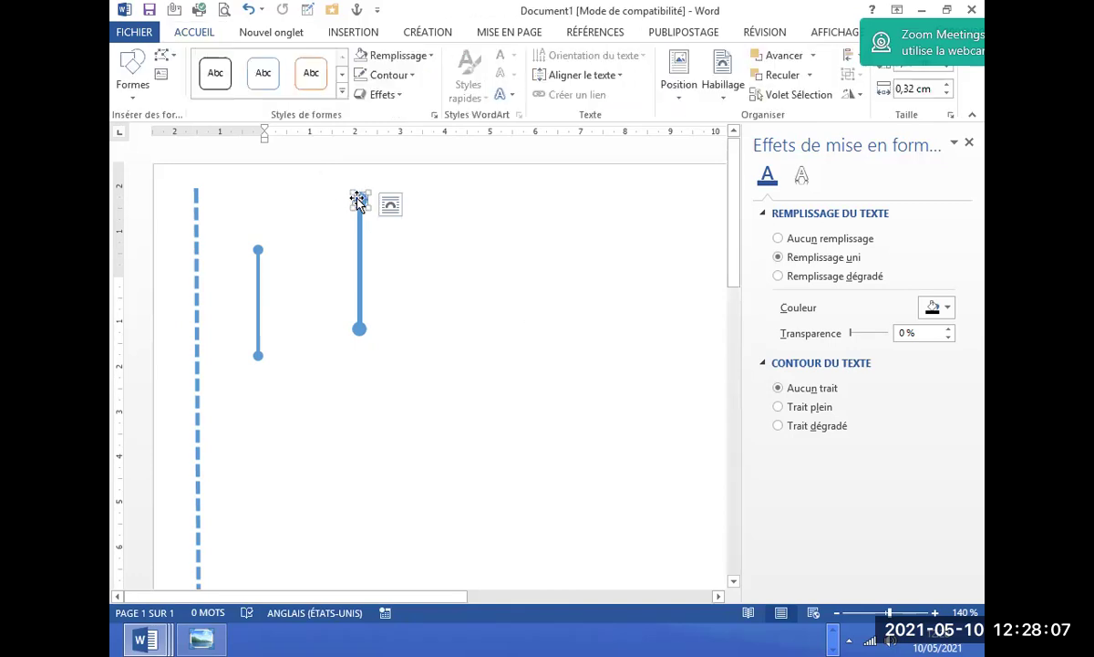
click(378, 263)
drag(361, 259, 485, 281)
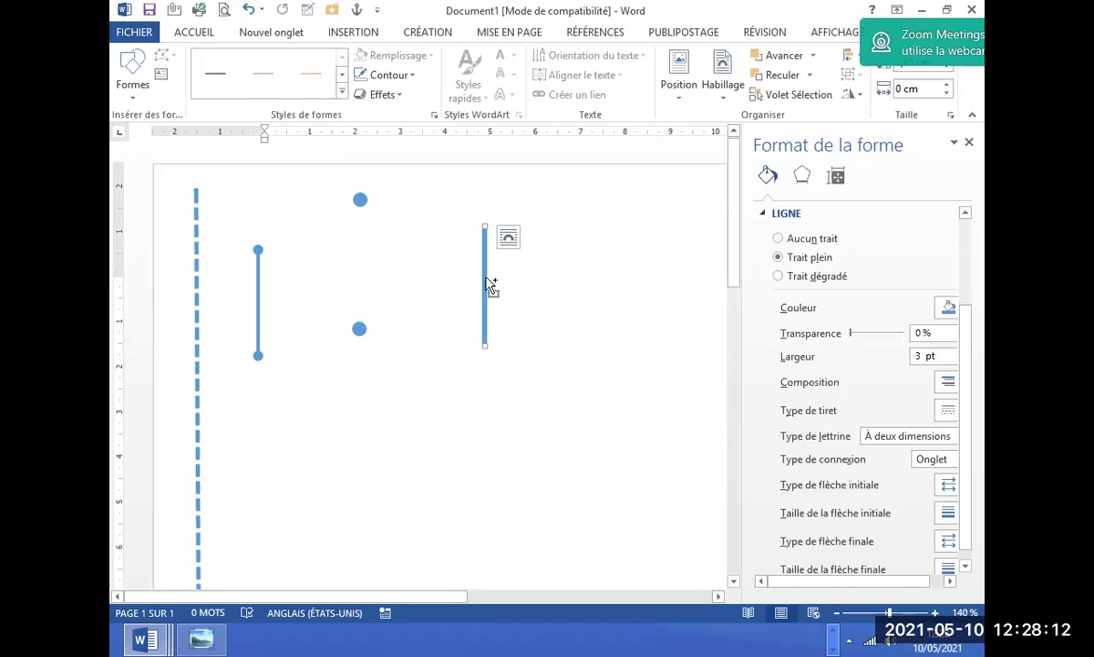
drag(486, 282, 361, 265)
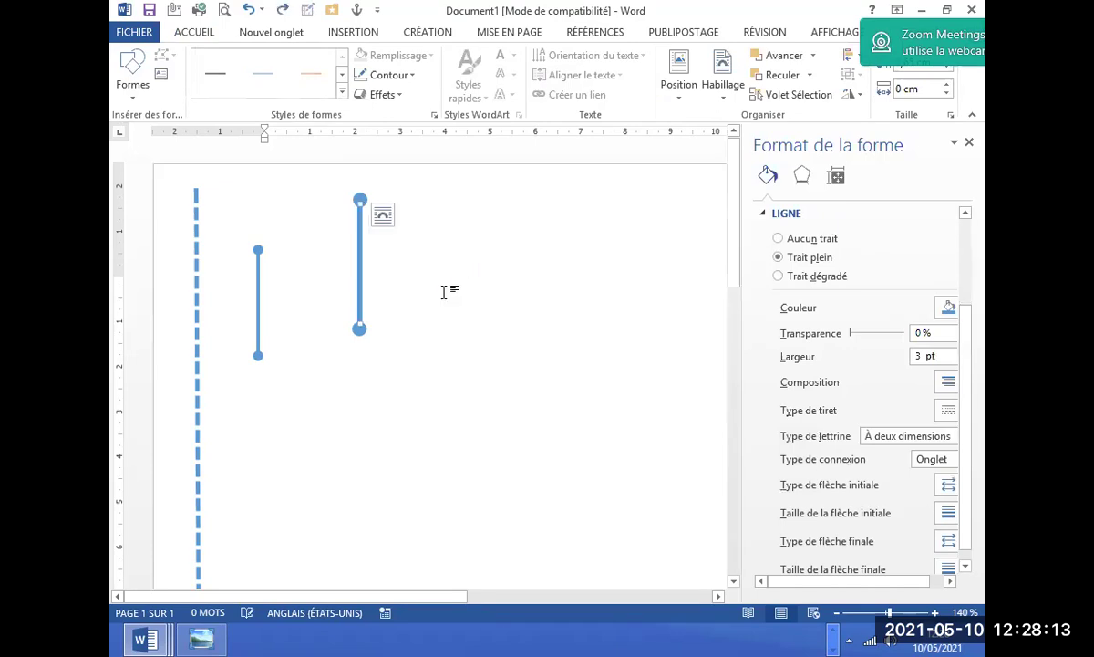
Group the thick line with its two dots and move the group lower right.
click(359, 327)
shift+click(362, 201)
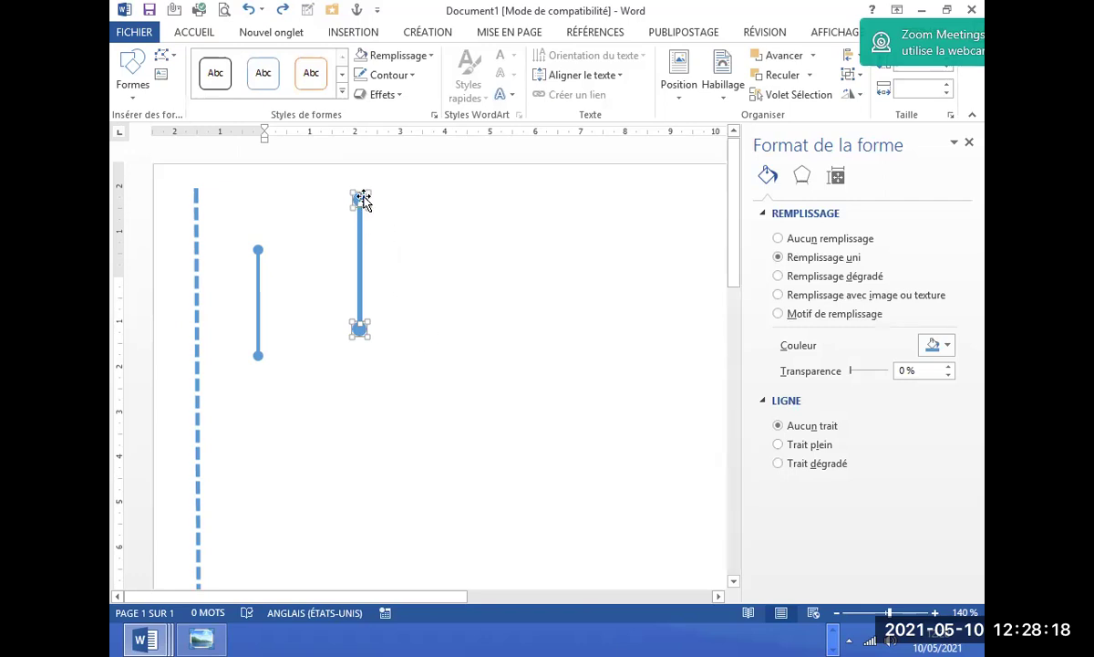
right_click(361, 198)
mouse_move(454, 301)
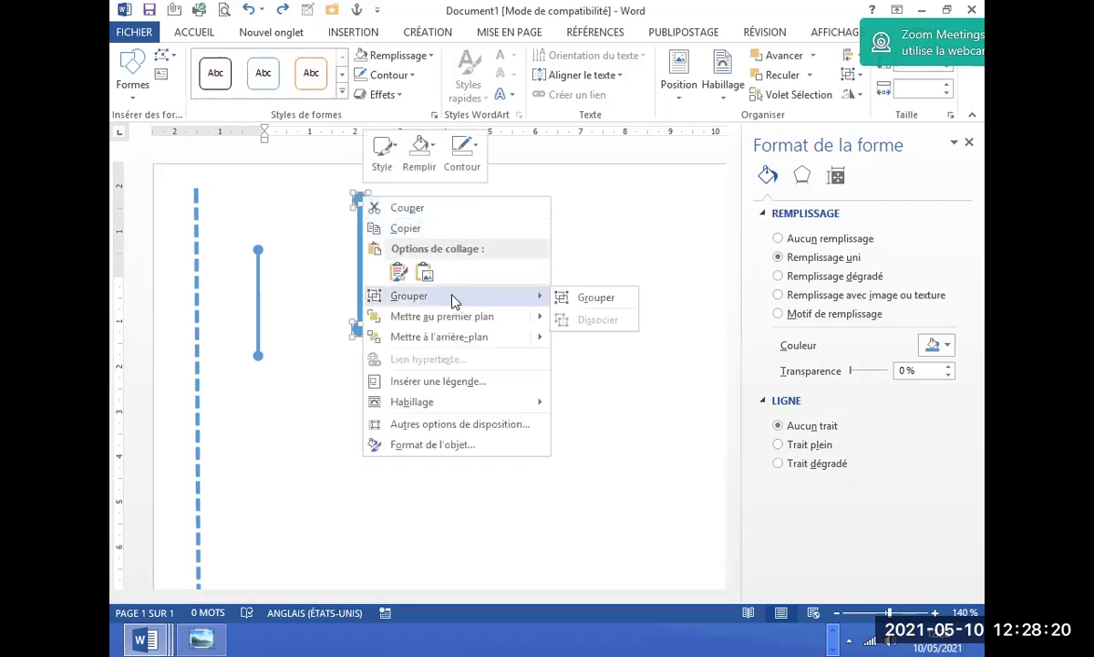
click(569, 298)
click(526, 301)
mouse_move(361, 267)
mouse_down()
mouse_move(525, 386)
mouse_move(595, 481)
mouse_up()
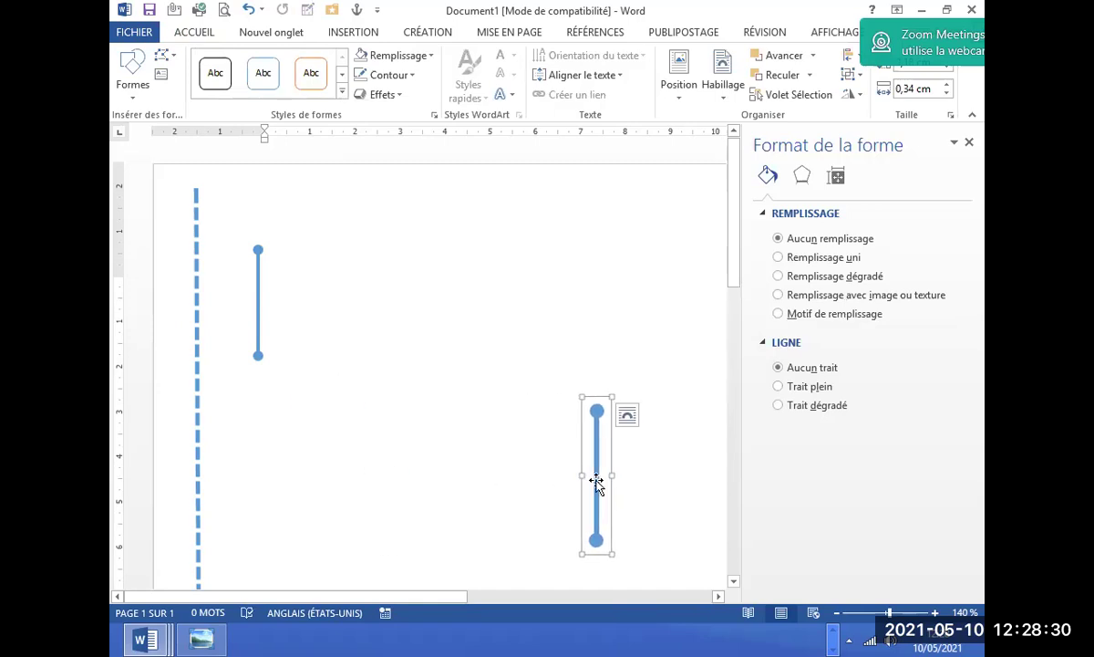
Move the grouped thick line up just right of the thin line, level with it.
mouse_move(596, 482)
mouse_down()
mouse_move(377, 295)
mouse_move(383, 304)
mouse_up()
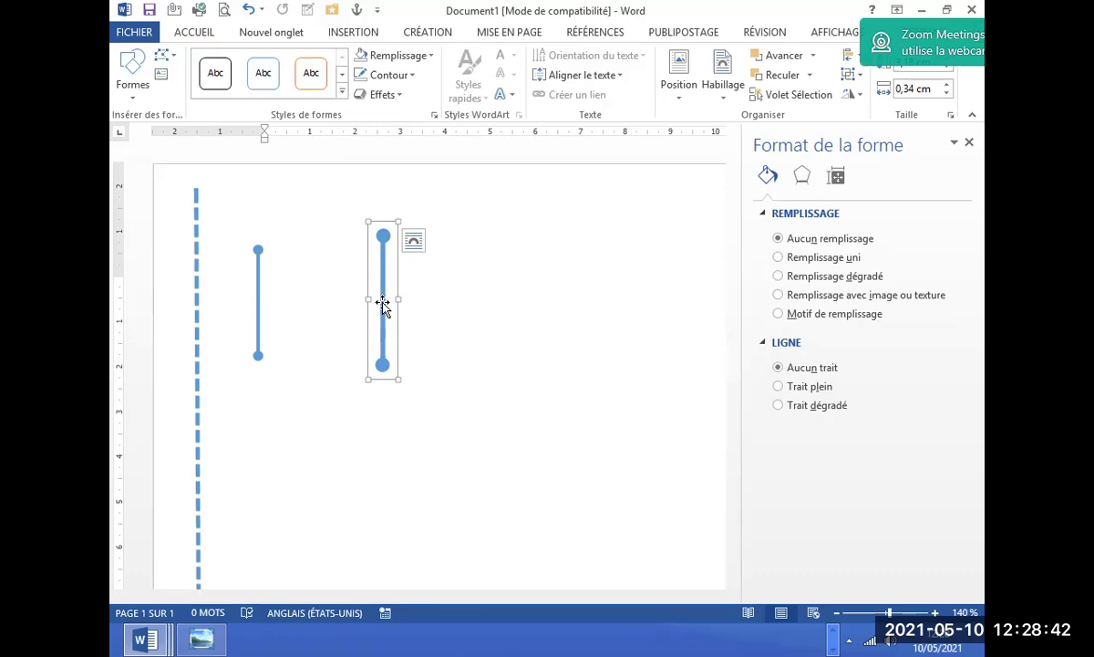
mouse_move(382, 306)
mouse_down()
mouse_move(512, 377)
mouse_move(369, 290)
mouse_move(375, 305)
mouse_up()
click(591, 367)
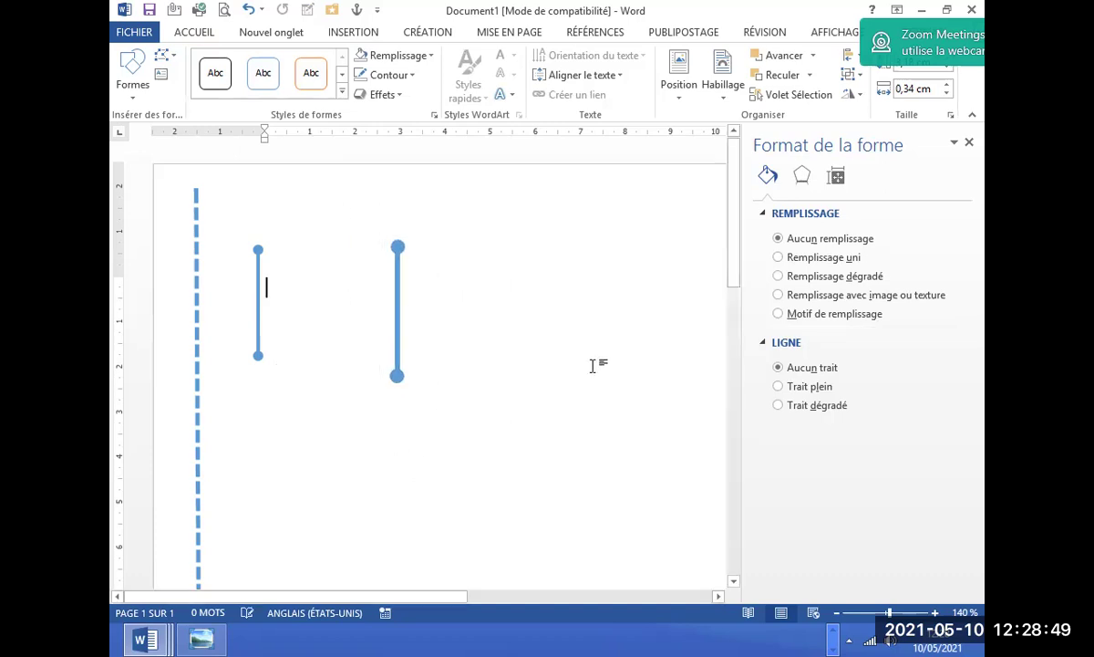
click(395, 301)
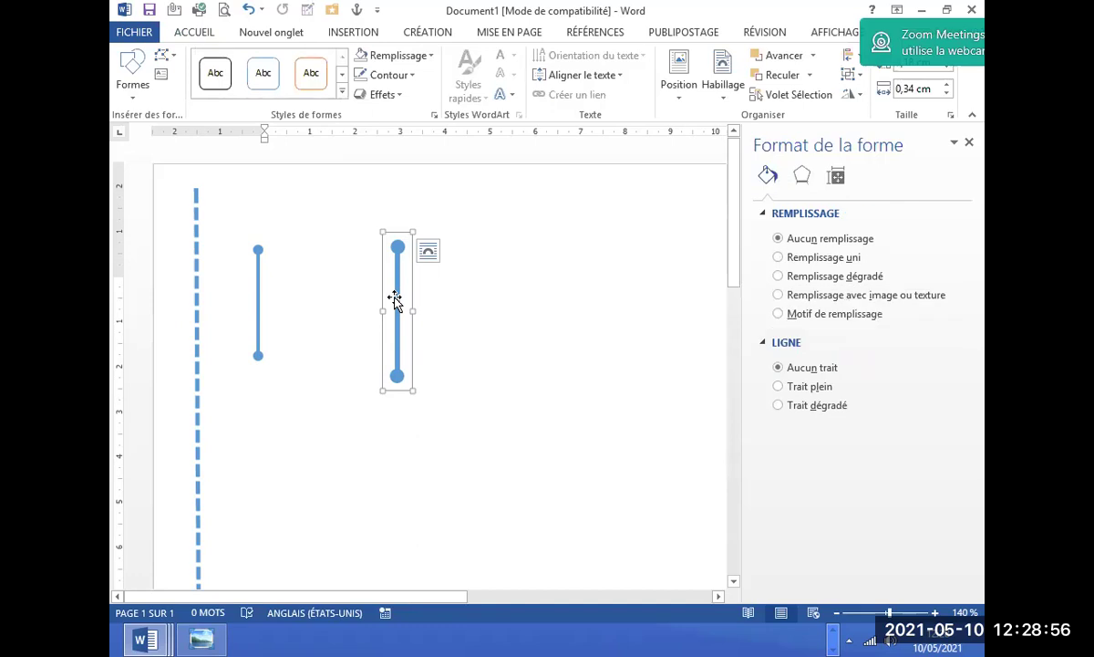
click(489, 344)
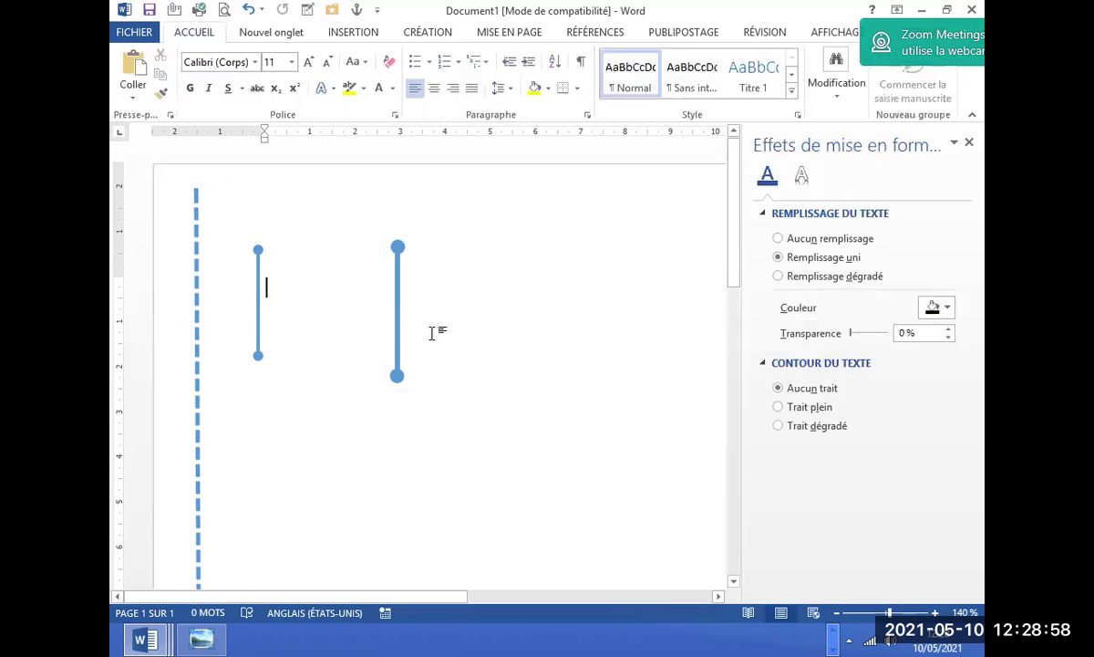
click(399, 311)
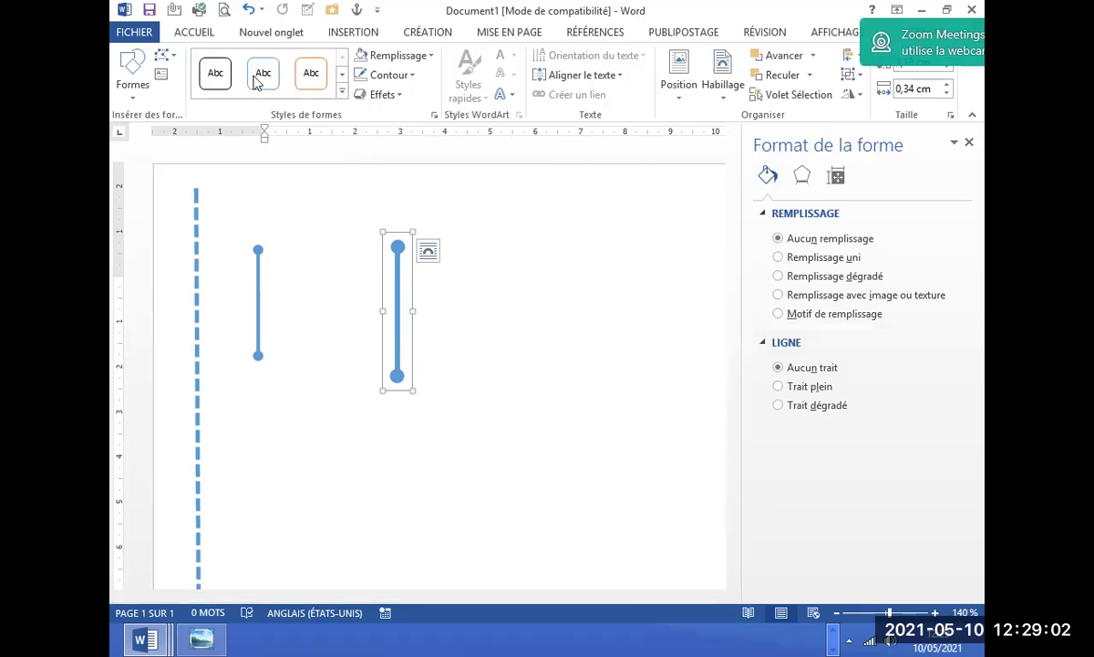
click(189, 32)
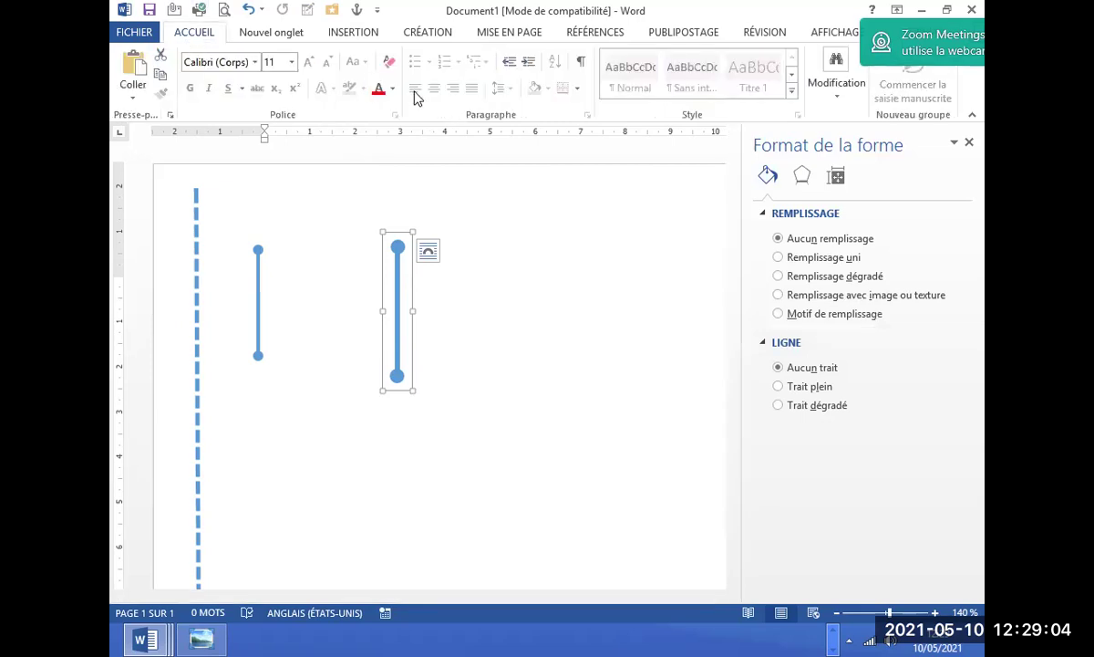
click(845, 34)
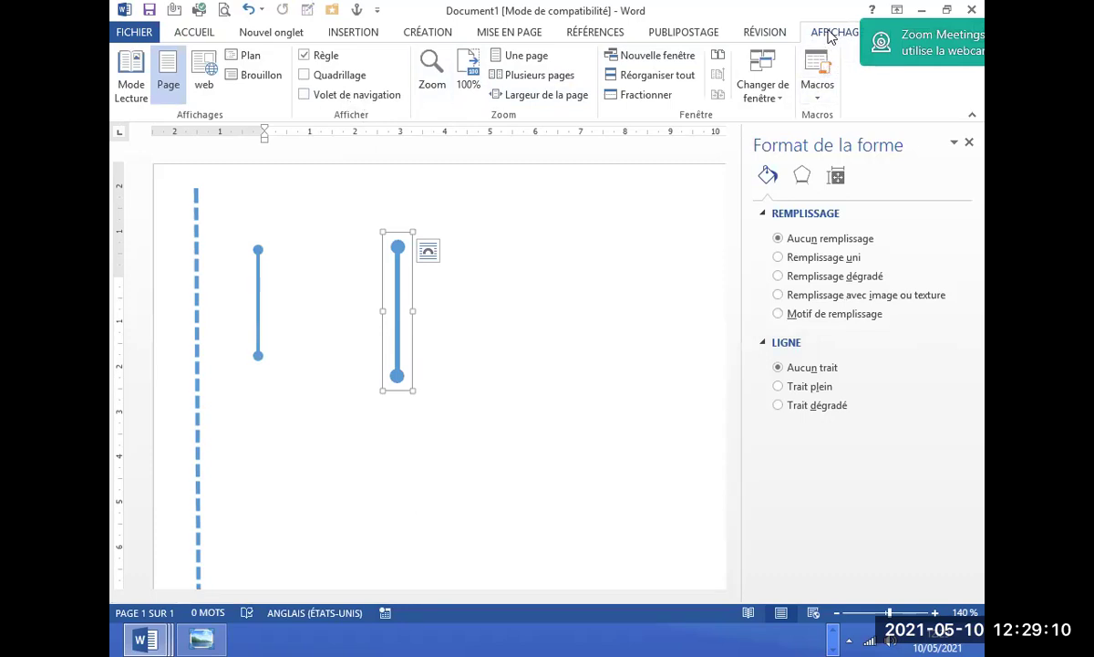
Give the thick line's round end dots a solid gold fill.
click(460, 289)
click(401, 301)
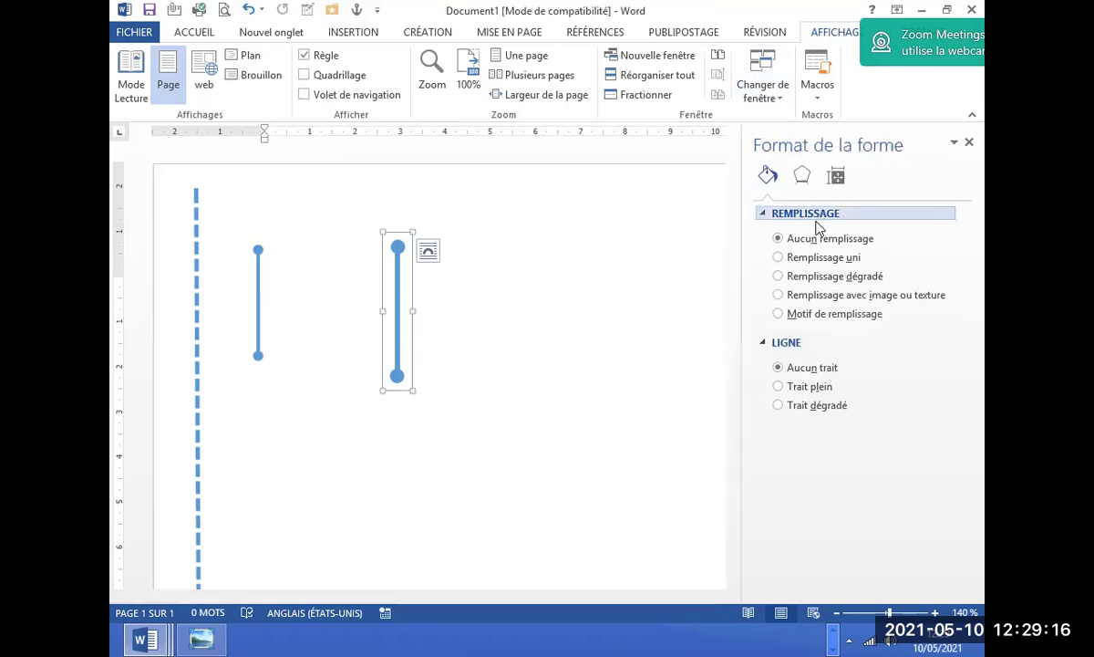
click(817, 262)
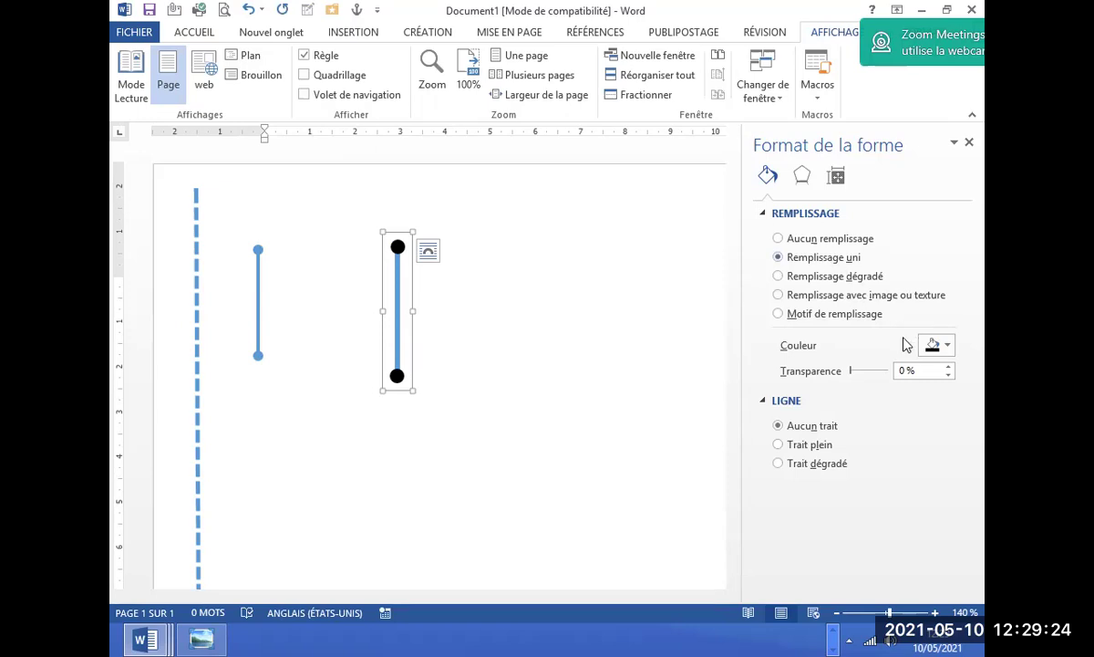
click(943, 345)
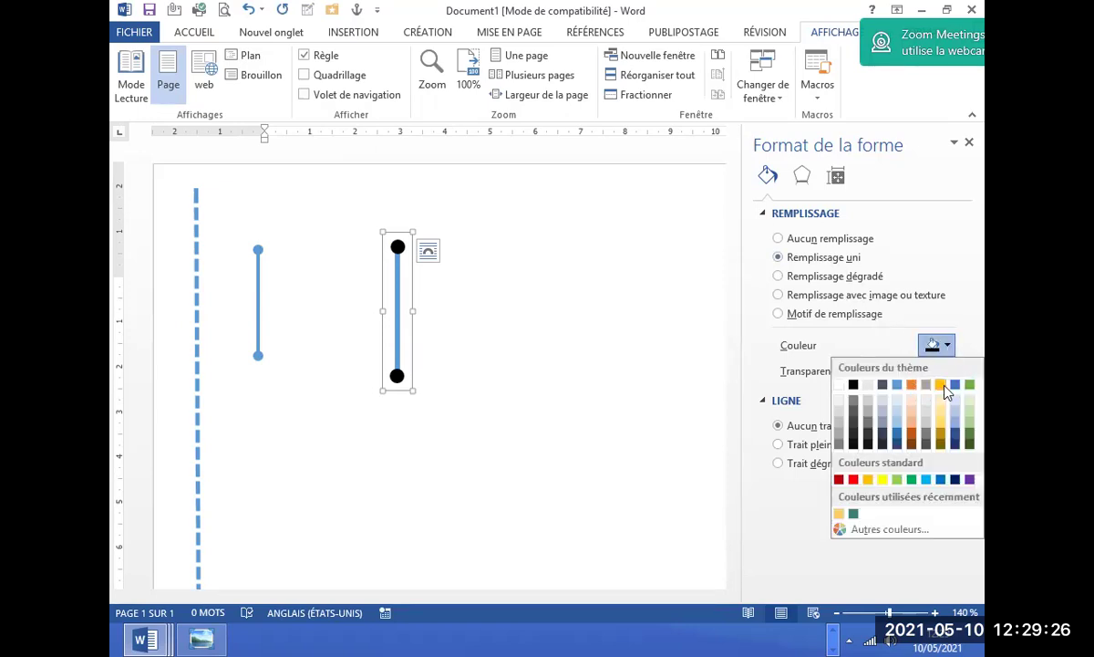
click(943, 386)
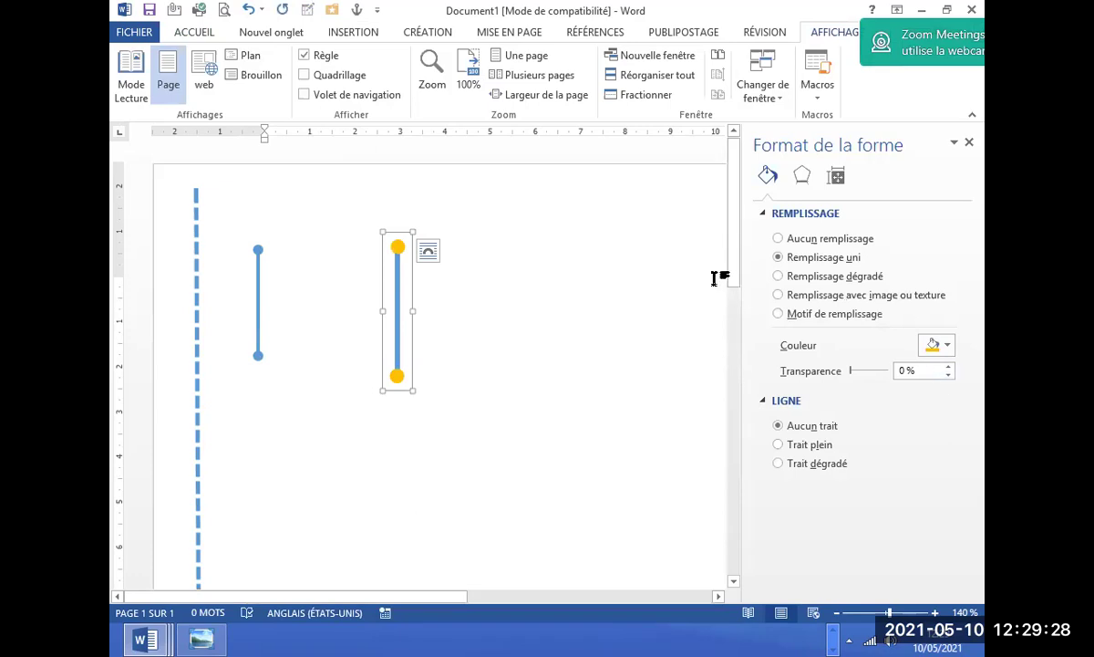
Change the line colour of both the thin and thick vertical lines to gold.
click(328, 318)
click(257, 318)
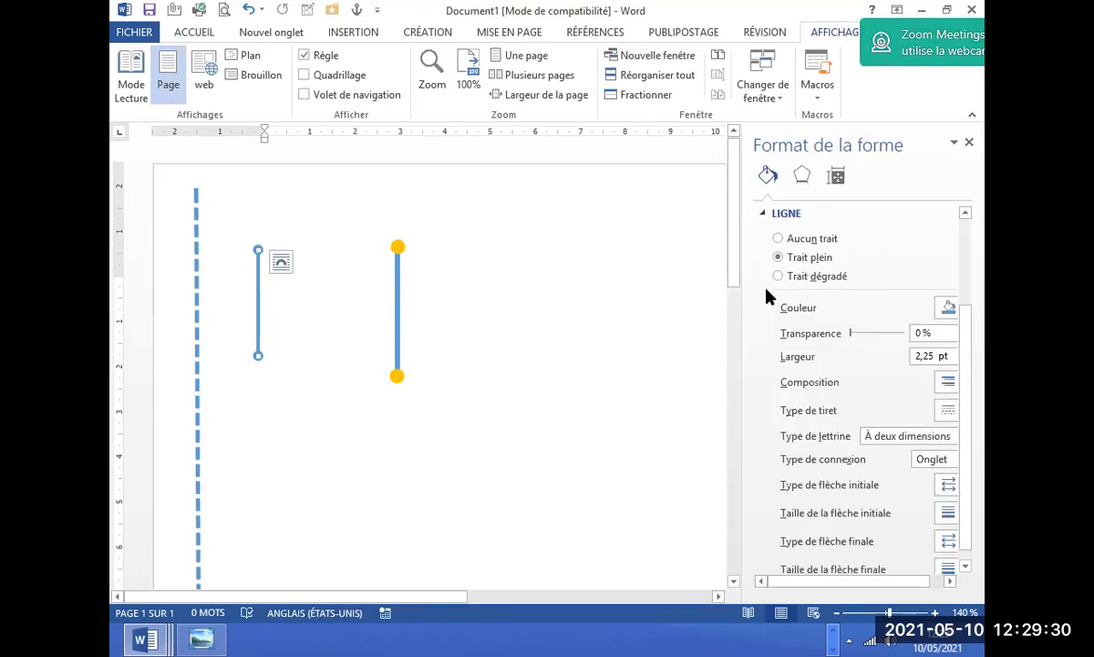
click(948, 309)
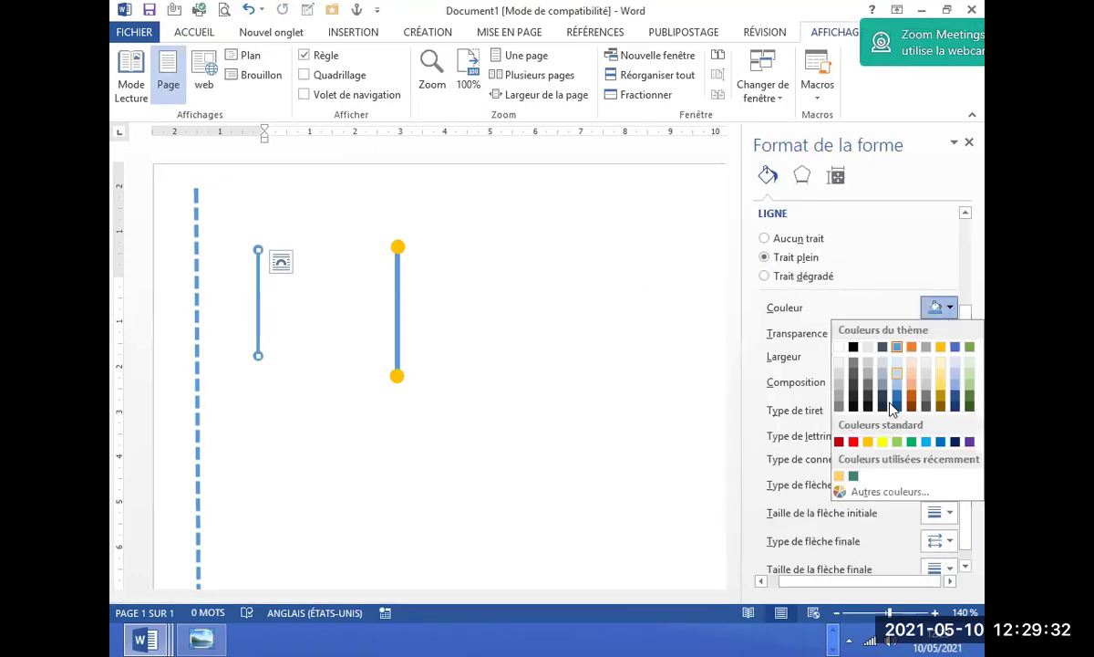
click(868, 443)
click(661, 417)
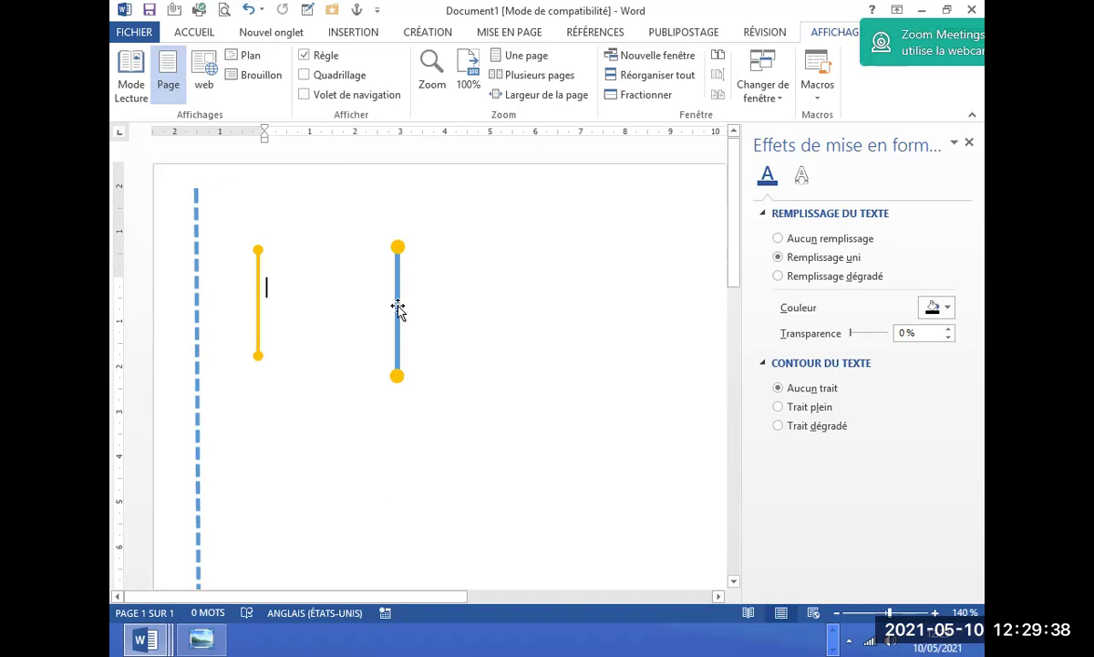
click(398, 297)
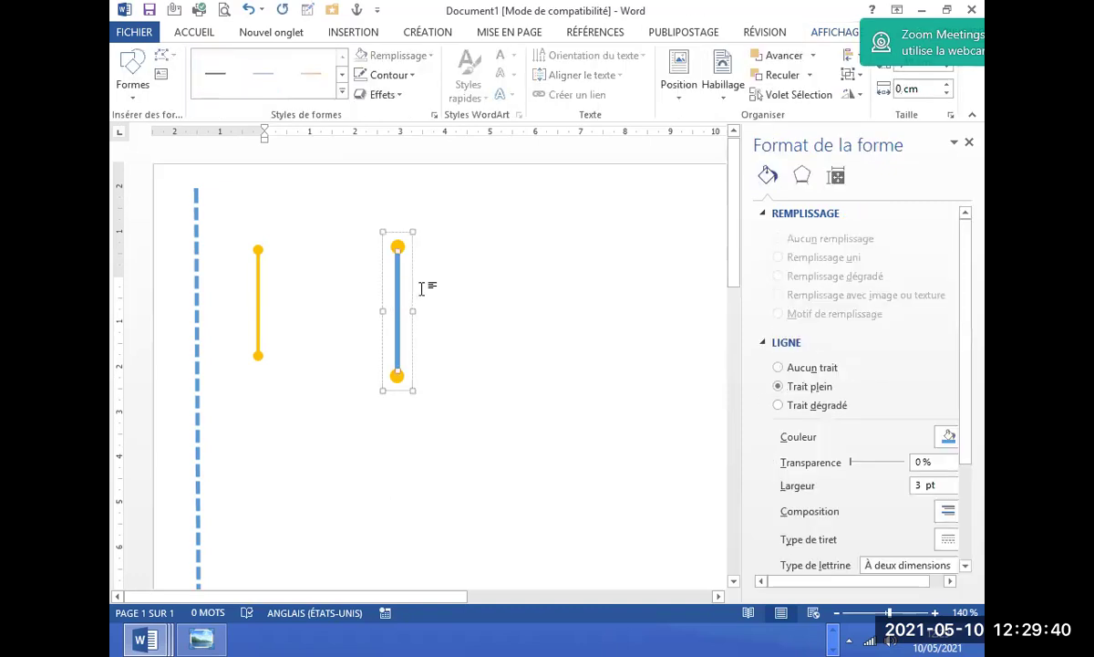
click(943, 439)
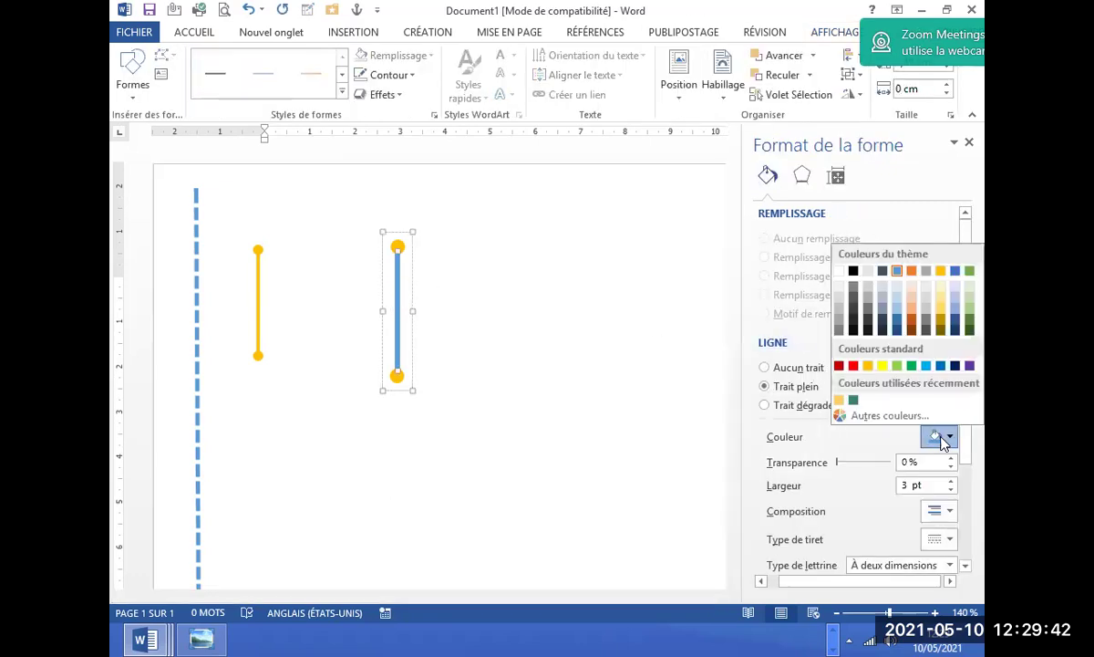
click(838, 400)
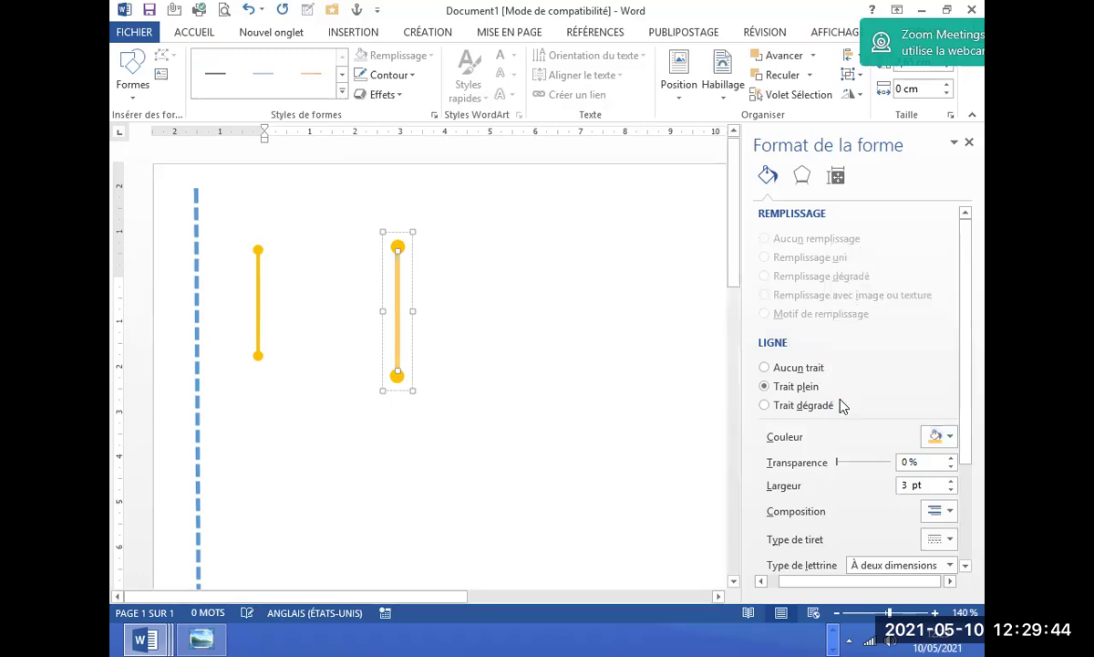
click(661, 388)
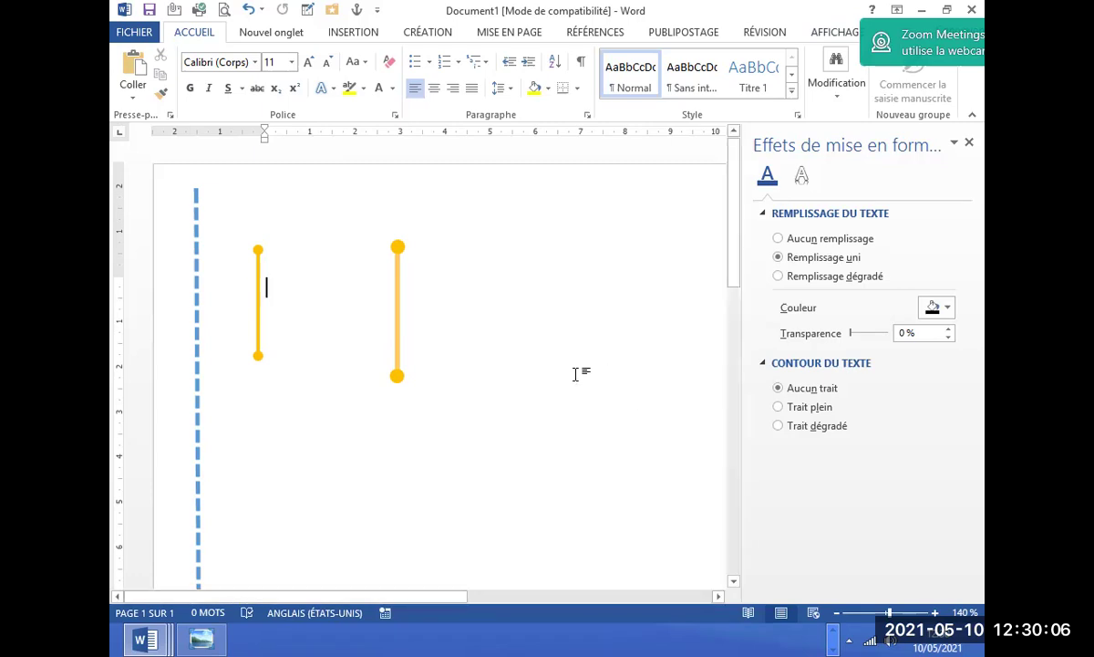
click(198, 638)
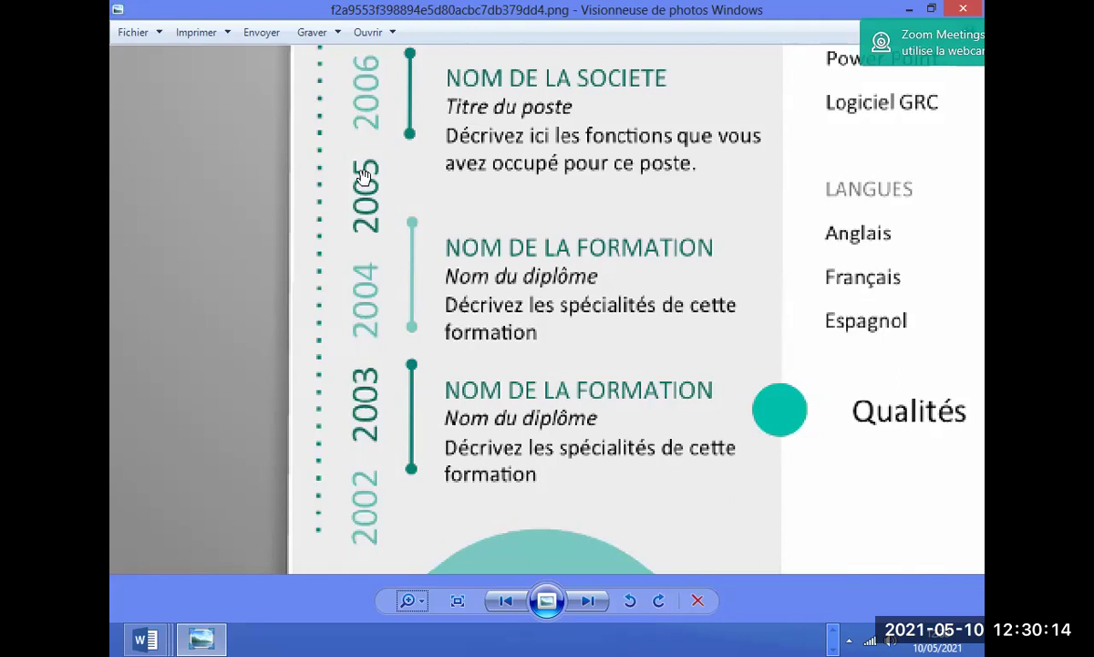
key(alt+Tab)
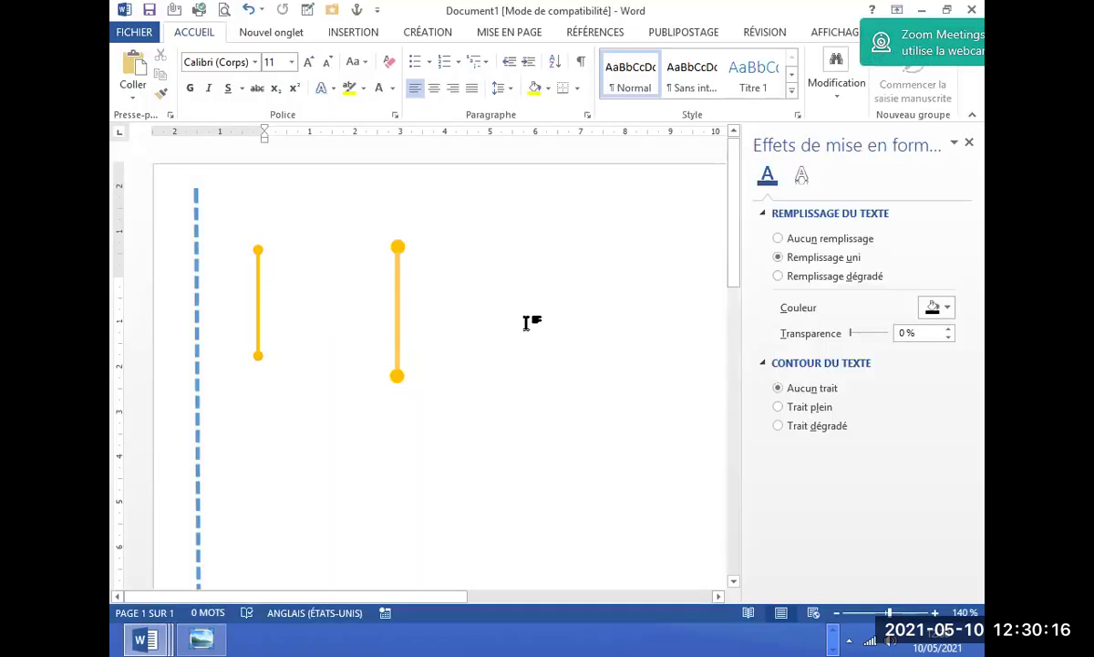
Insert a simple text box below the gold lines and type 2003.
click(353, 34)
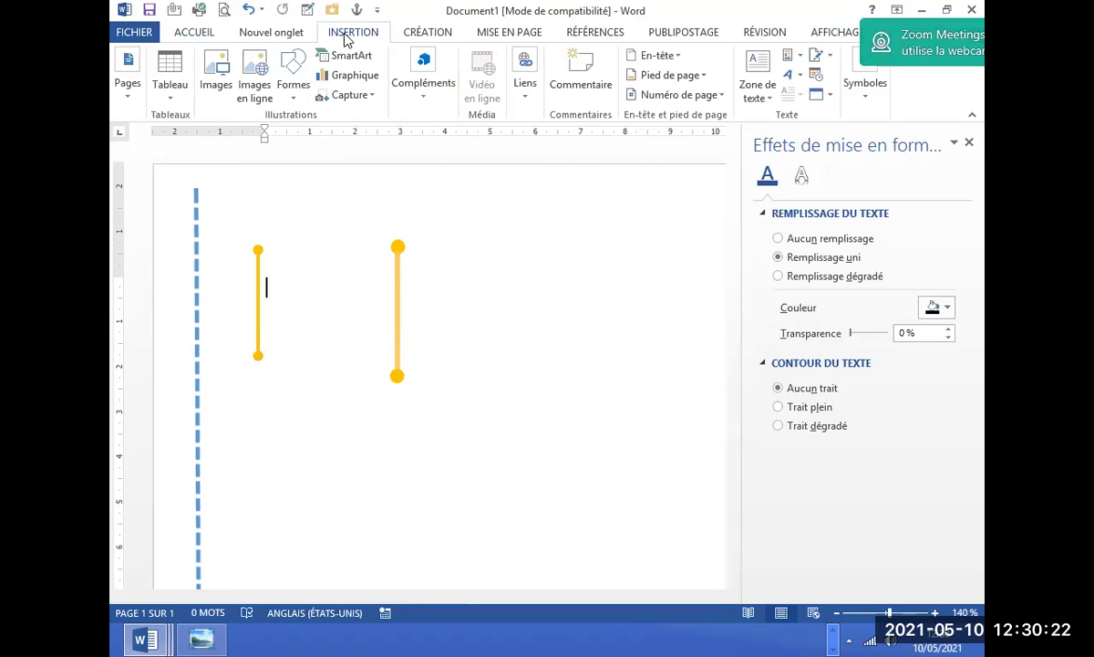
click(756, 91)
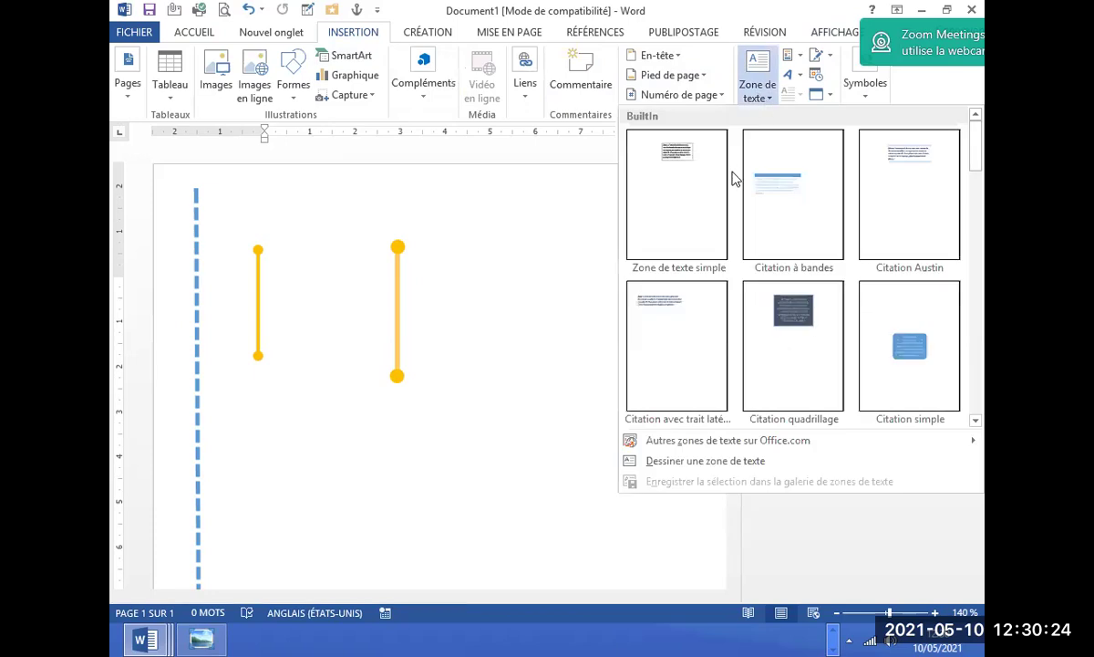
click(694, 162)
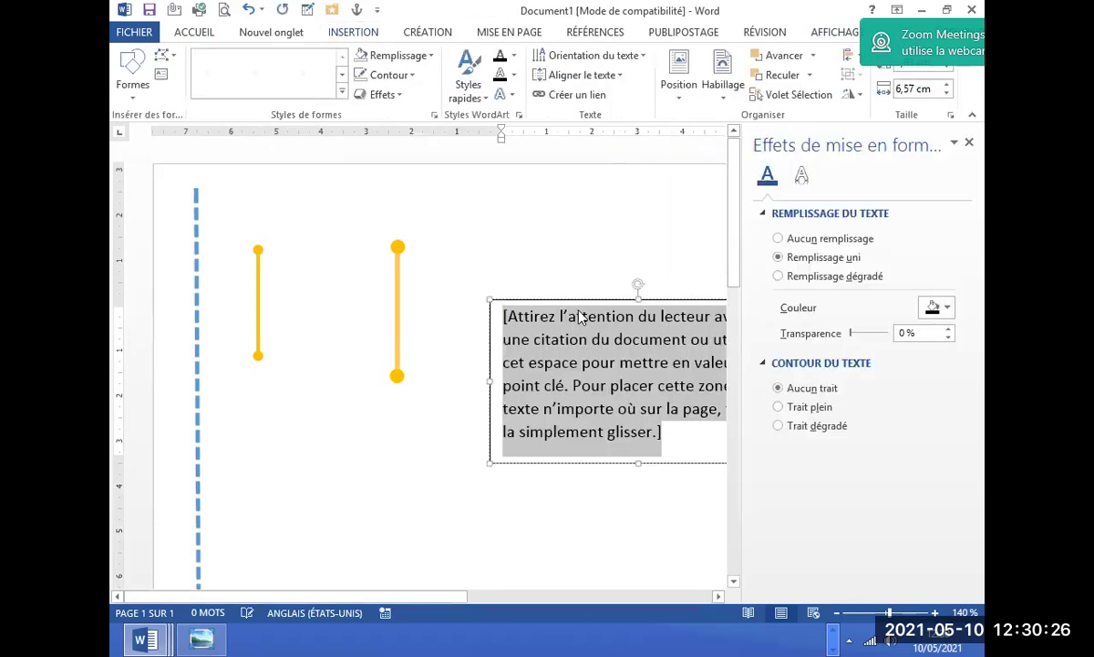
drag(577, 301, 339, 396)
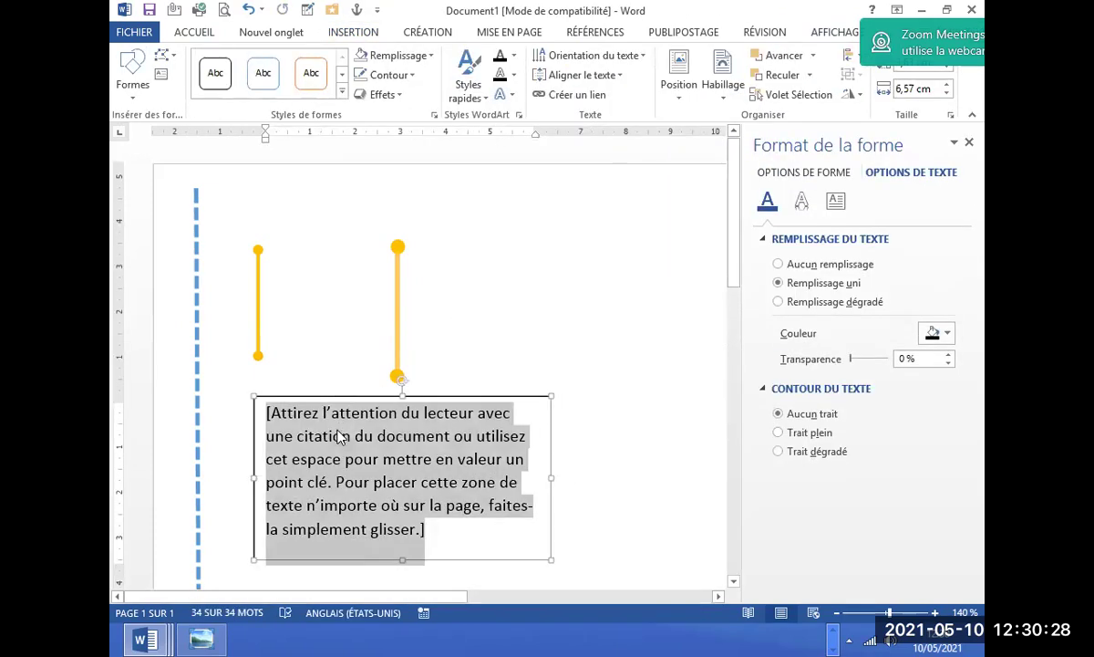
text(2003)
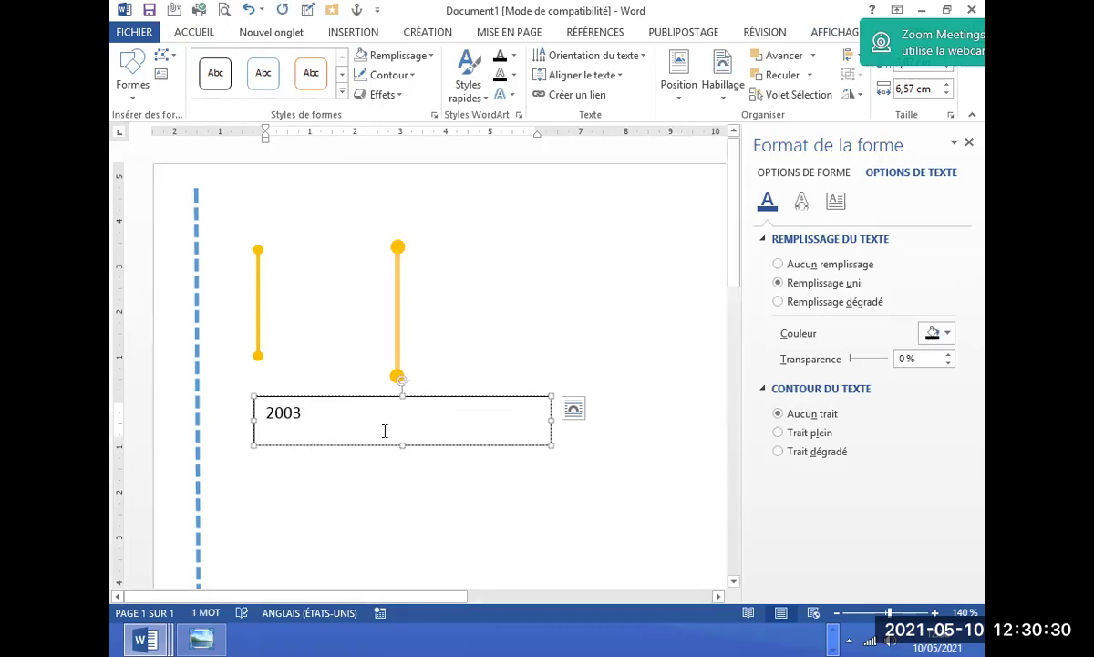
Make the 2003 text bold and enlarge it to 16 pt.
click(415, 445)
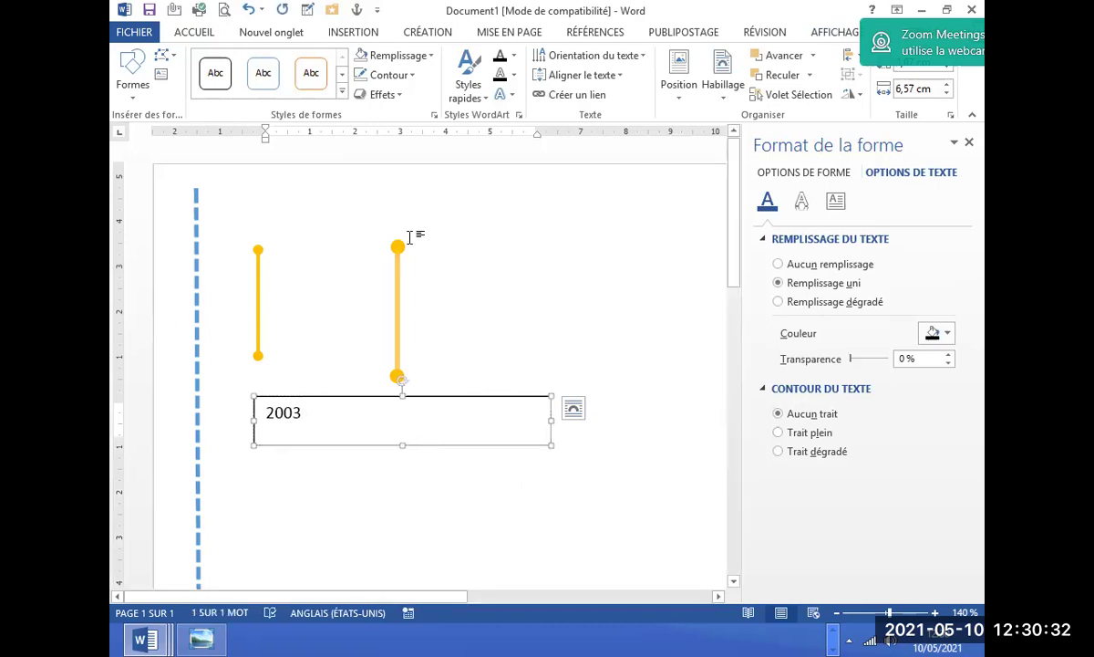
click(202, 34)
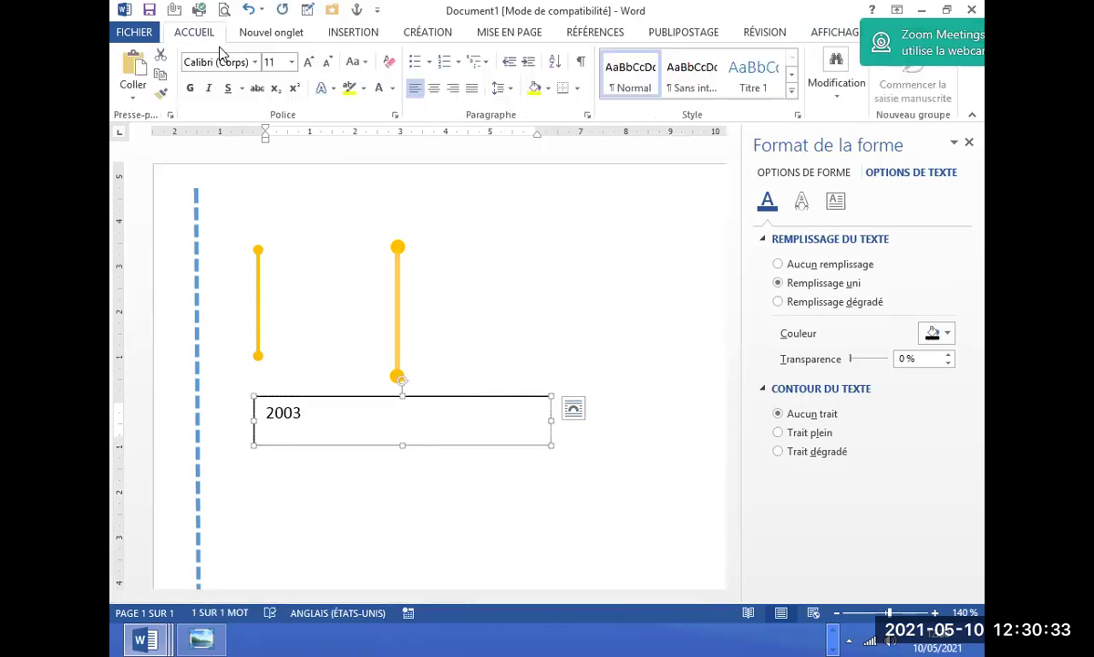
click(190, 88)
click(310, 62)
click(309, 62)
click(310, 62)
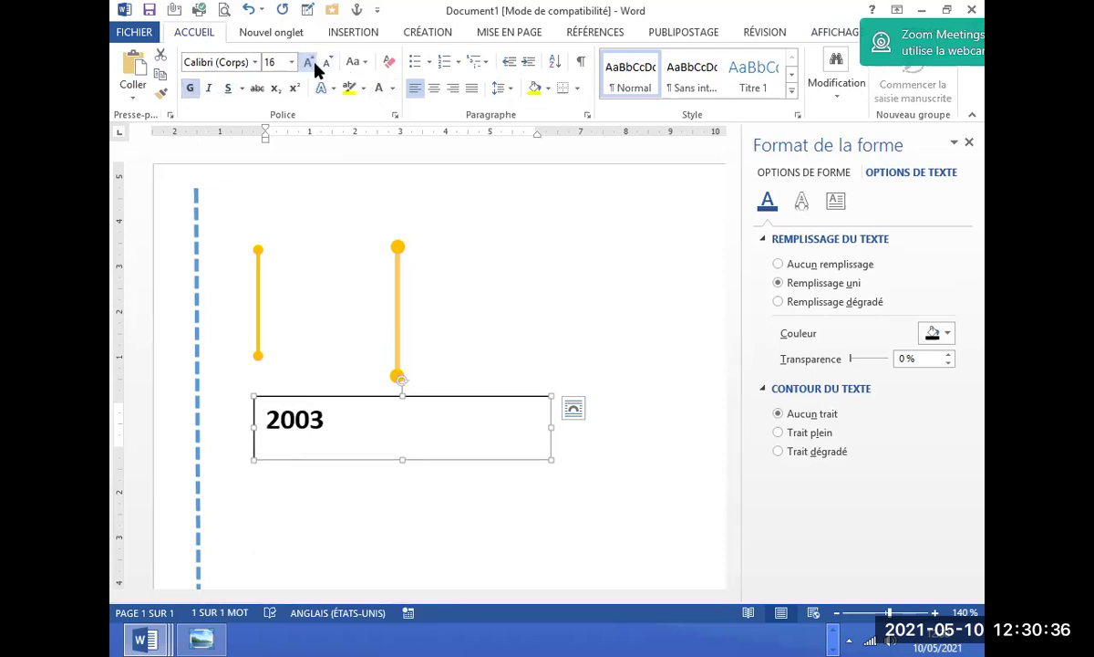
click(315, 64)
click(314, 64)
click(830, 33)
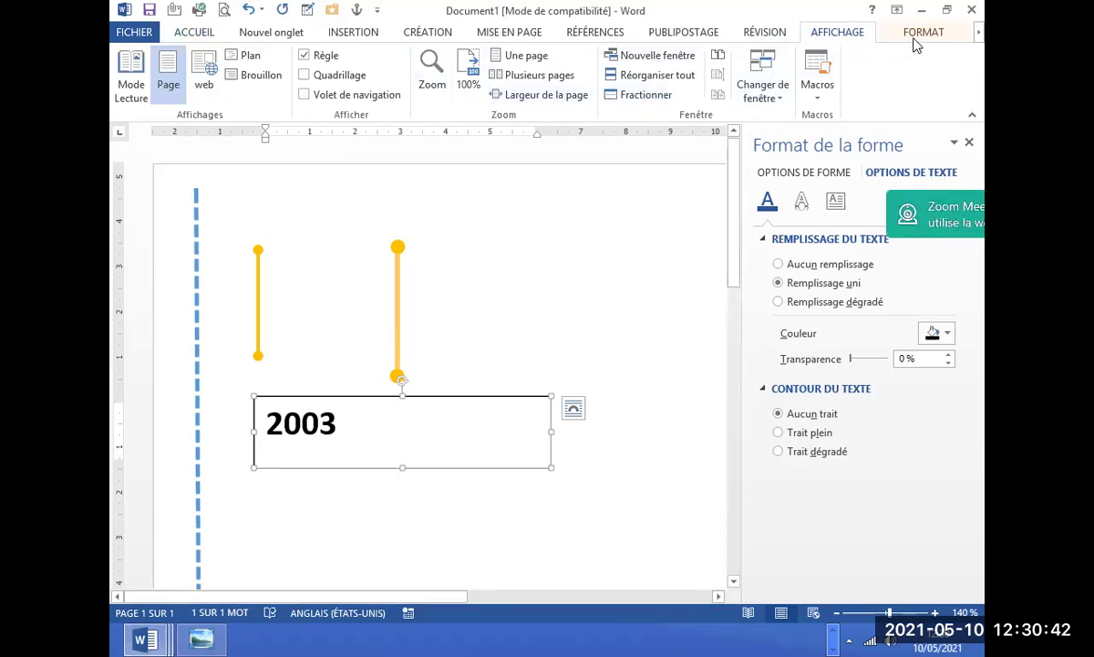
Remove the outline and fill from the 2003 text box.
click(913, 37)
click(388, 75)
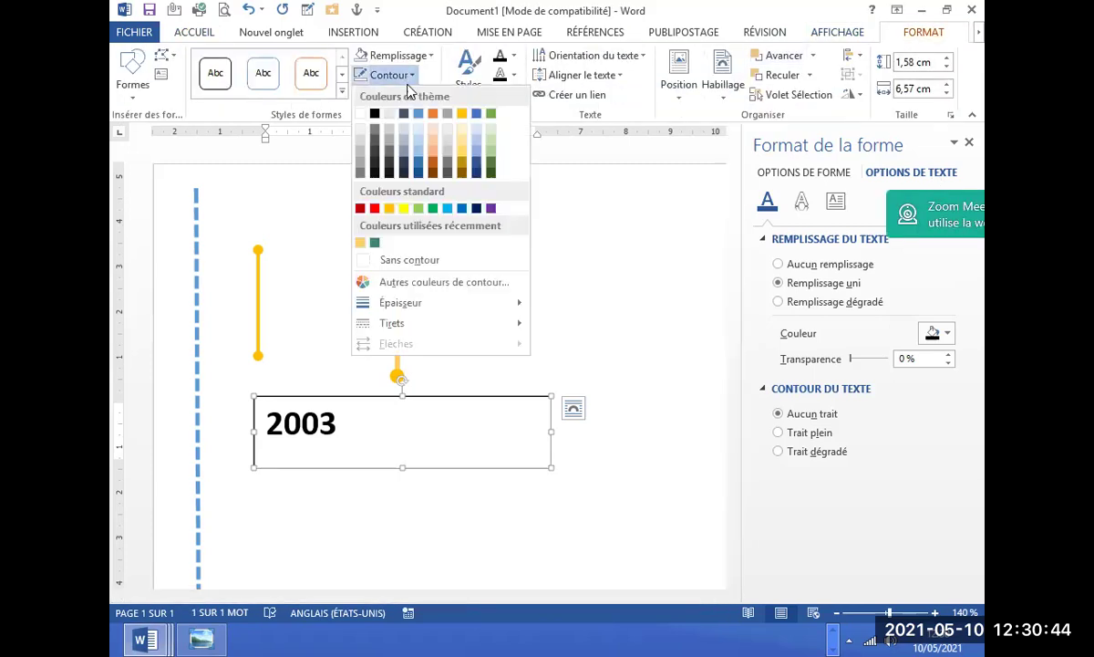
click(406, 262)
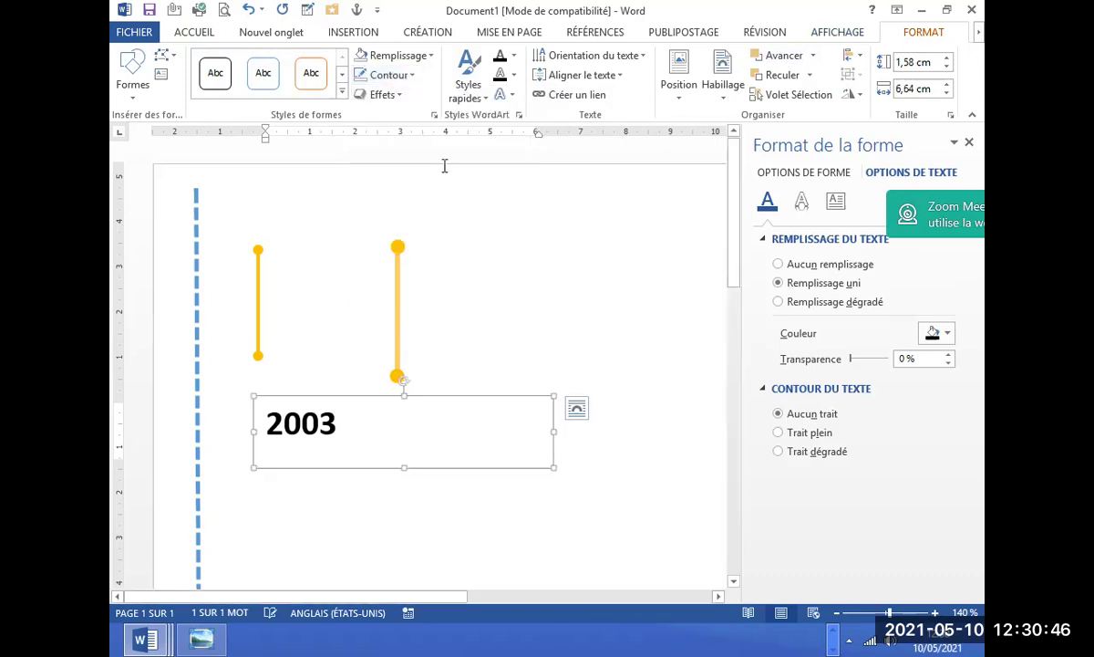
click(394, 54)
click(412, 242)
Level the 2003 box, shorten it to 2.19 cm, and move it beside the yellow lines.
mouse_move(404, 381)
mouse_down()
mouse_move(264, 376)
mouse_move(388, 407)
mouse_up()
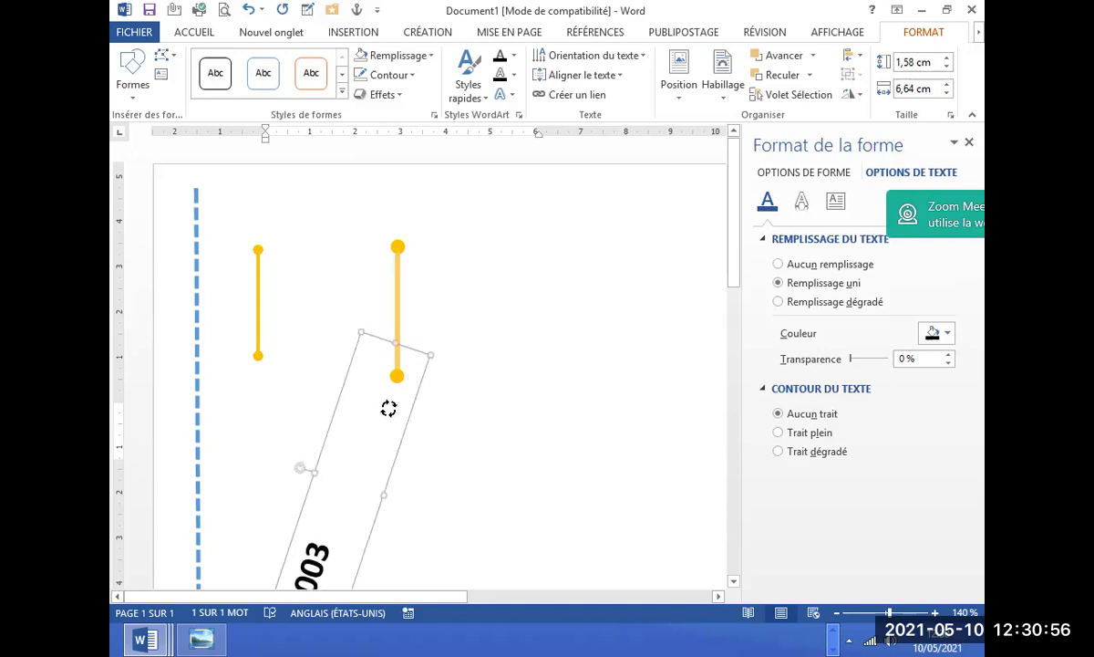
mouse_move(389, 407)
mouse_down()
mouse_move(329, 428)
mouse_move(331, 442)
mouse_up()
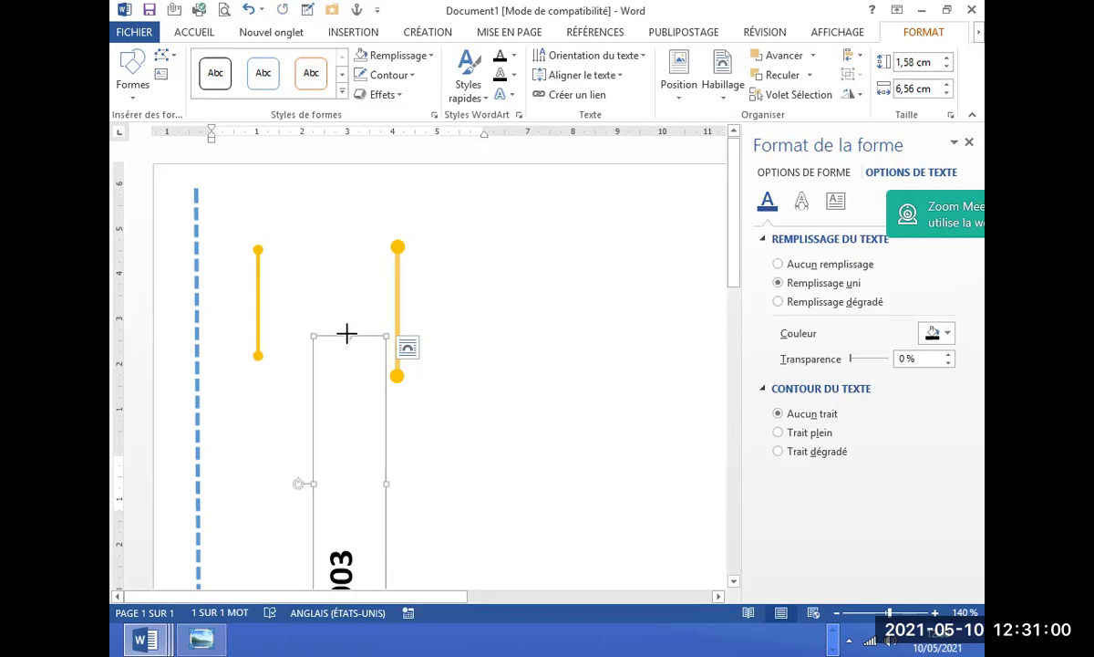
drag(346, 334, 328, 534)
scroll(304, 348, down, 5)
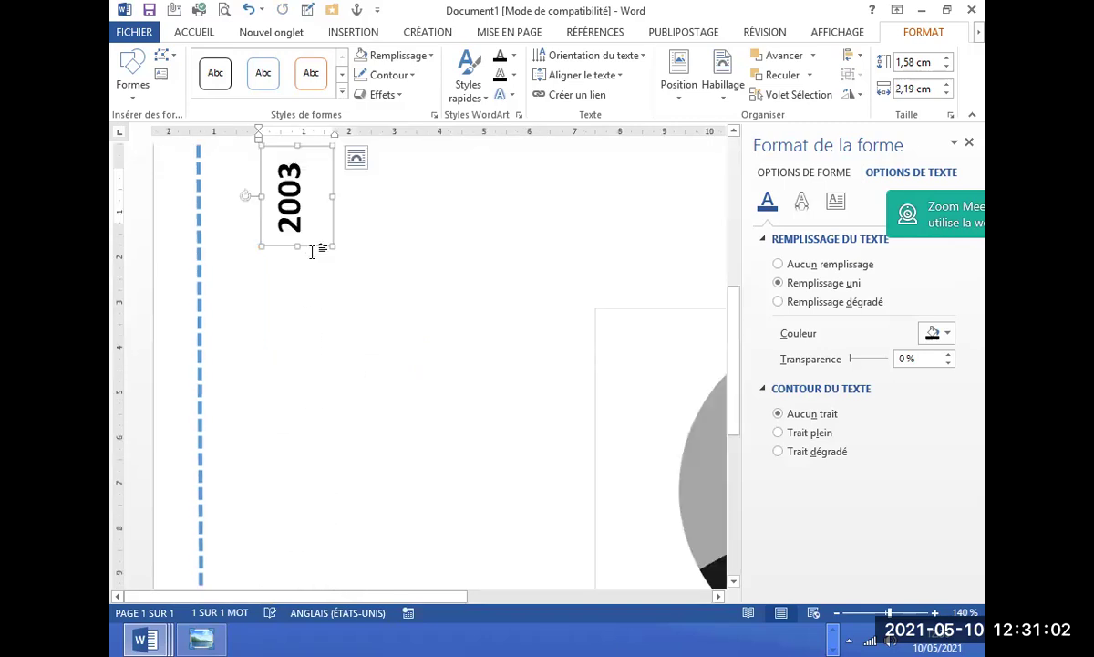
drag(311, 246, 362, 254)
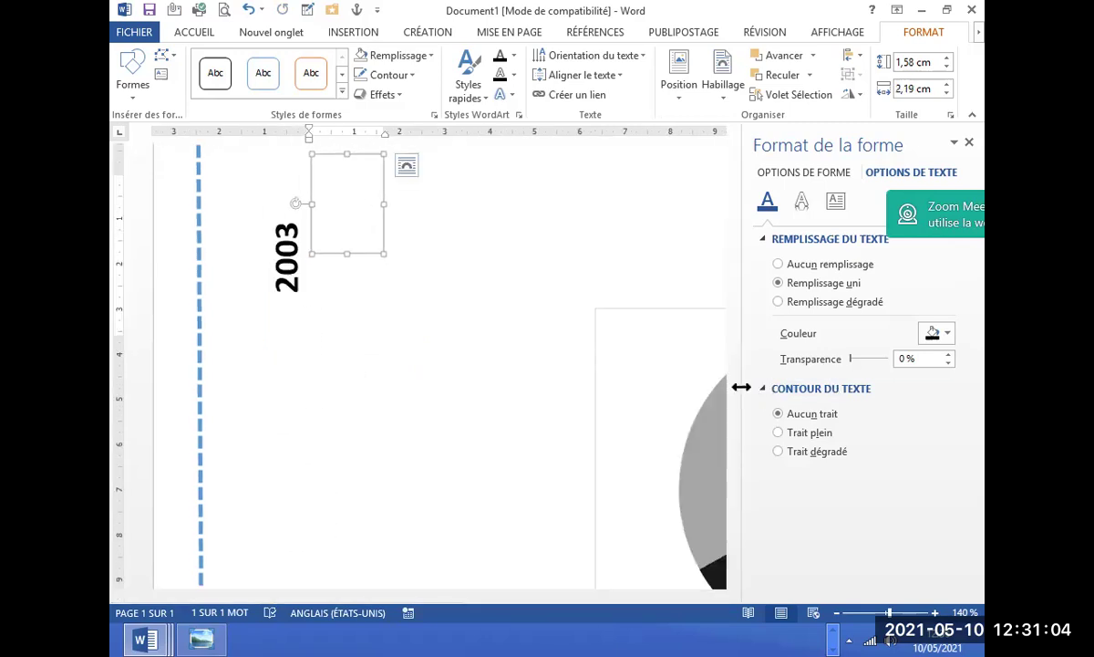
drag(731, 342, 723, 274)
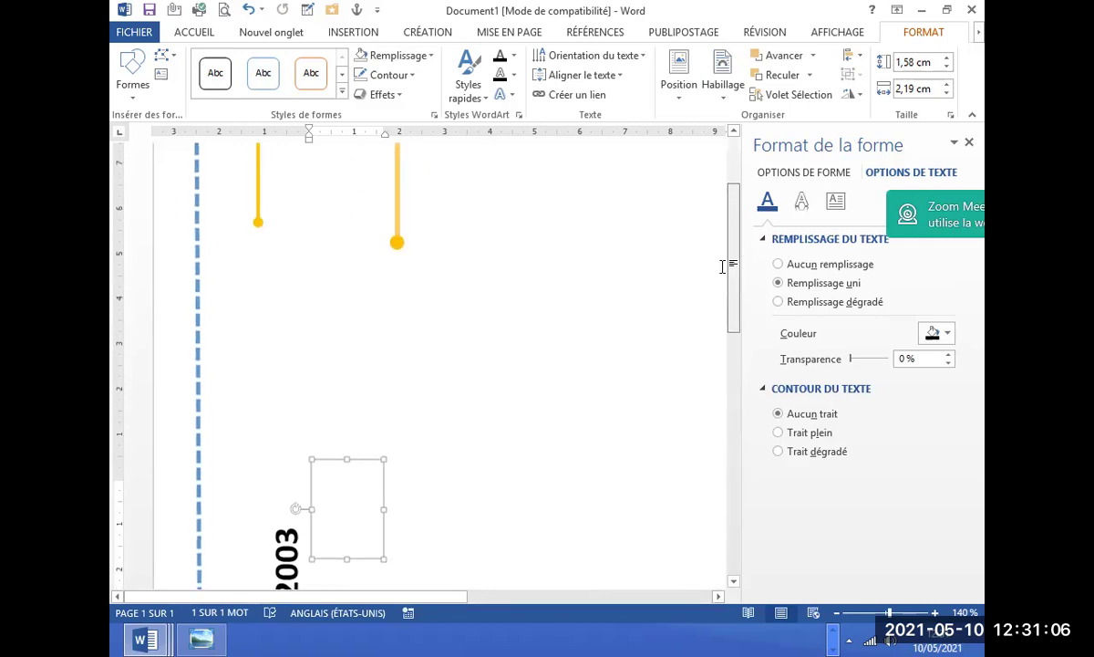
mouse_move(325, 532)
mouse_down()
mouse_move(328, 542)
mouse_move(321, 261)
mouse_move(339, 305)
mouse_up()
Turn the 2003 box vertical and give it Square (Carré) text wrapping.
click(354, 390)
click(342, 298)
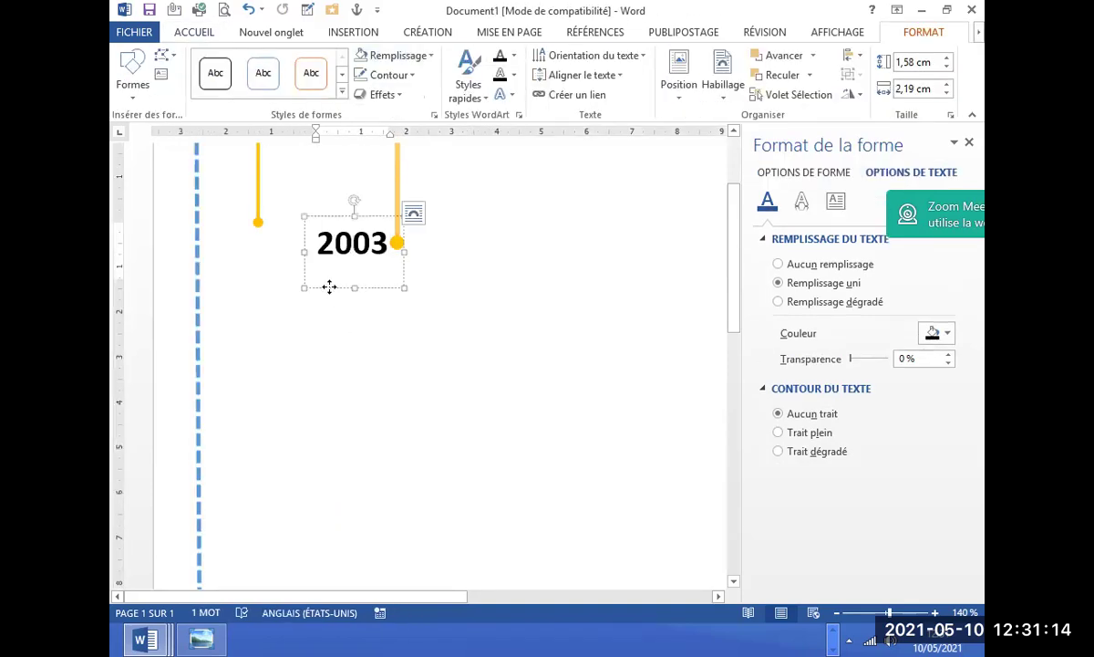
key(ctrl+z)
right_click(332, 306)
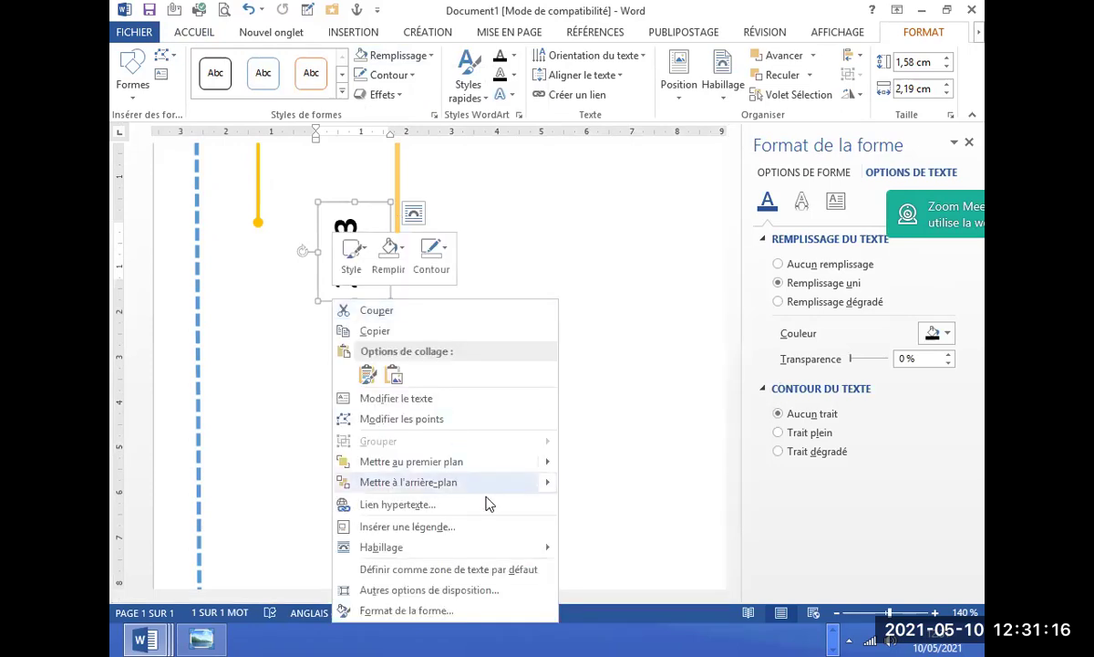
mouse_move(483, 552)
click(602, 399)
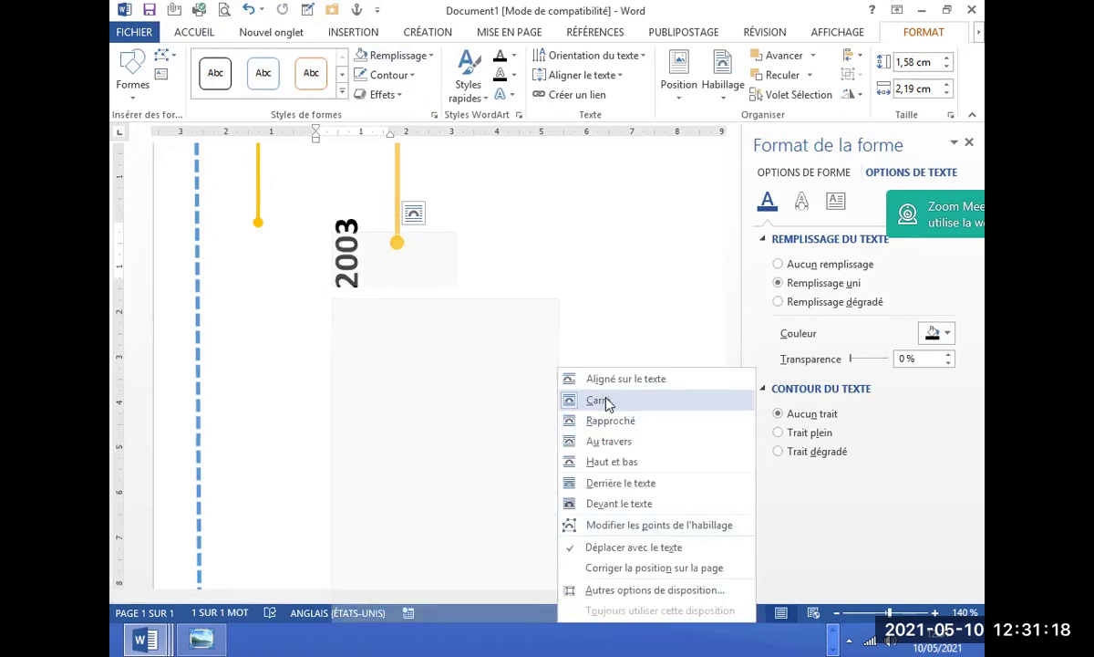
Set the blue dashed line's text wrapping to Encadré in the advanced layout settings.
click(398, 243)
right_click(397, 244)
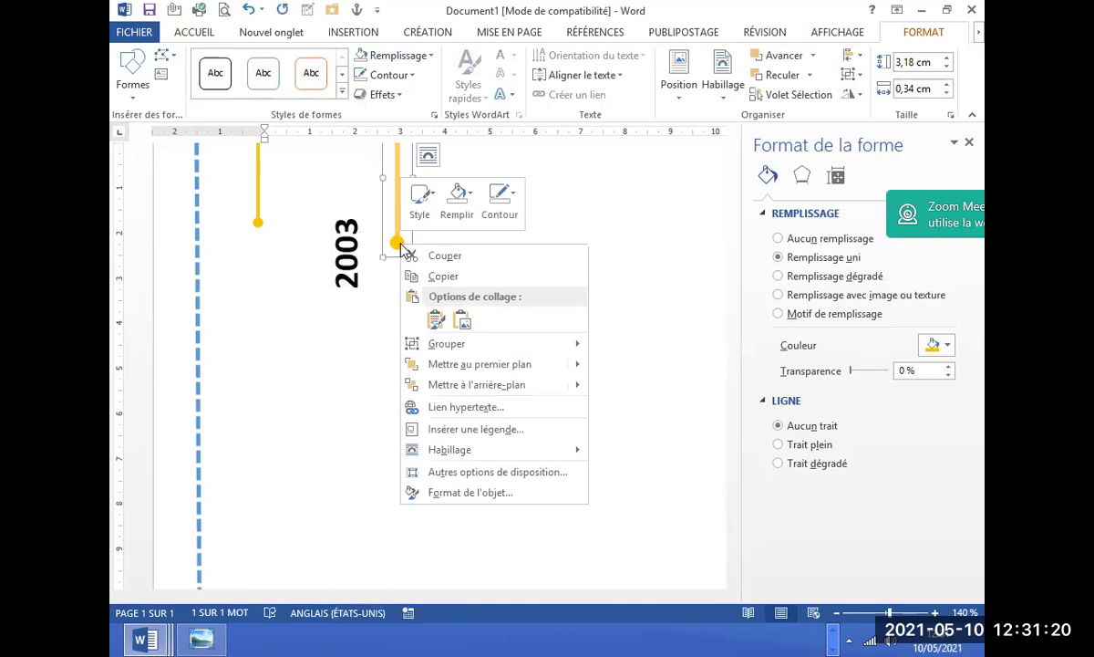
click(251, 229)
click(253, 227)
click(256, 223)
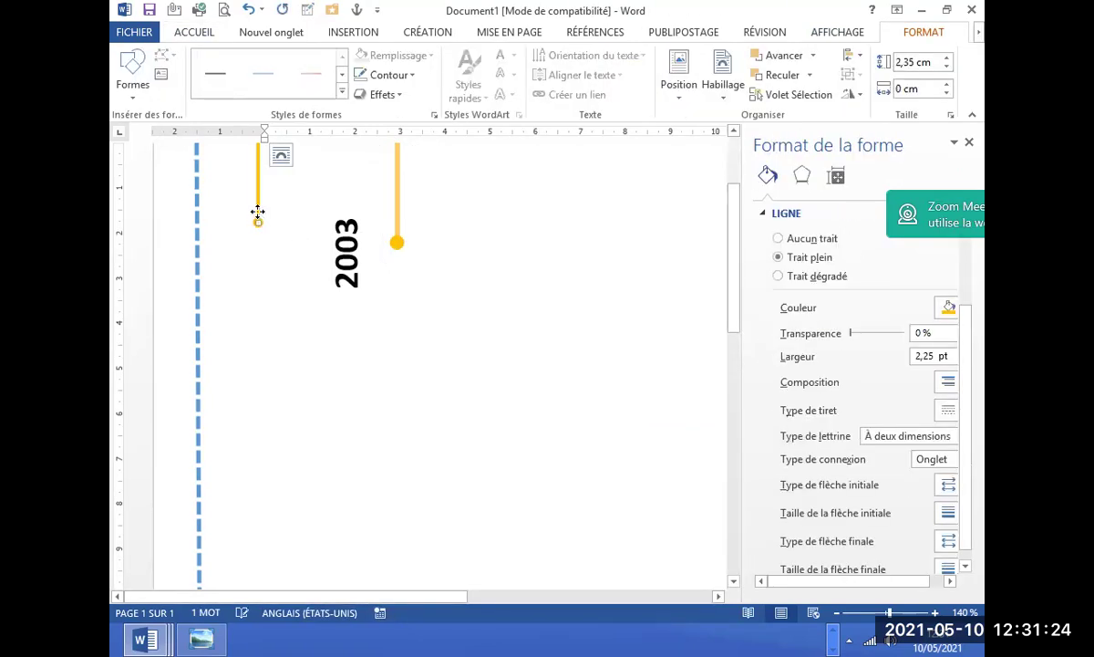
right_click(258, 212)
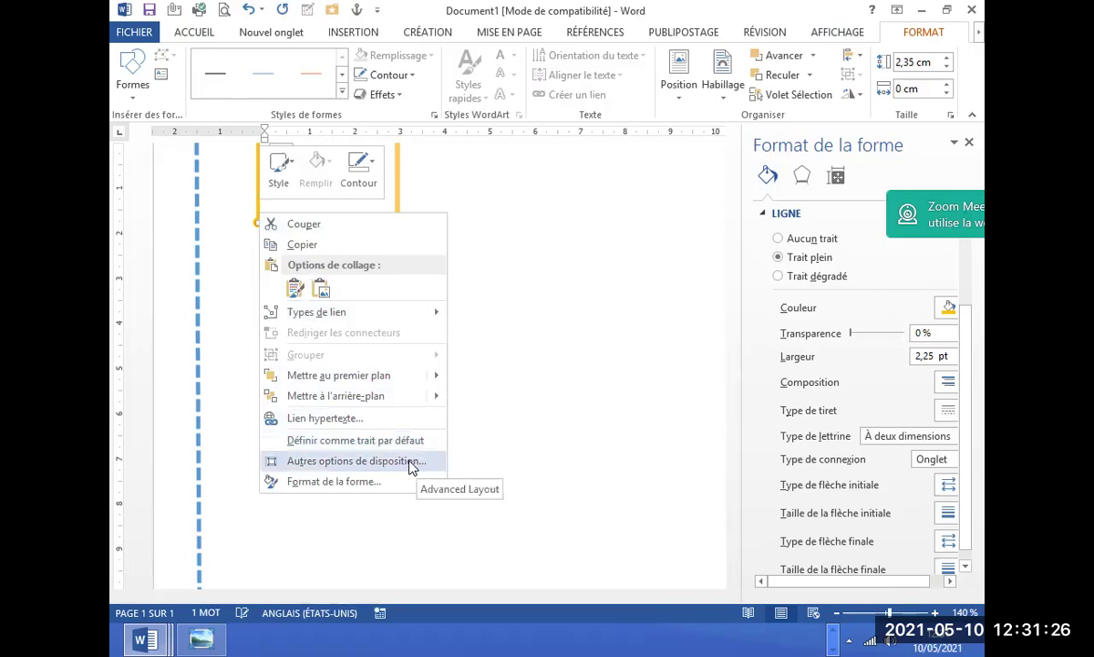
click(196, 304)
click(196, 305)
right_click(197, 307)
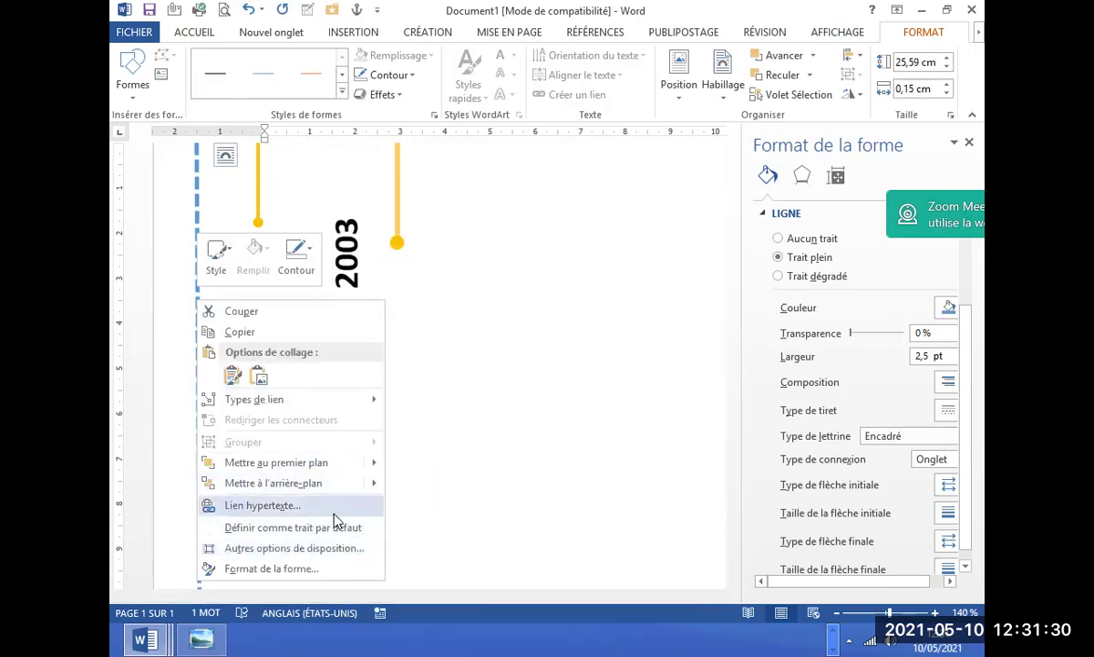
click(321, 552)
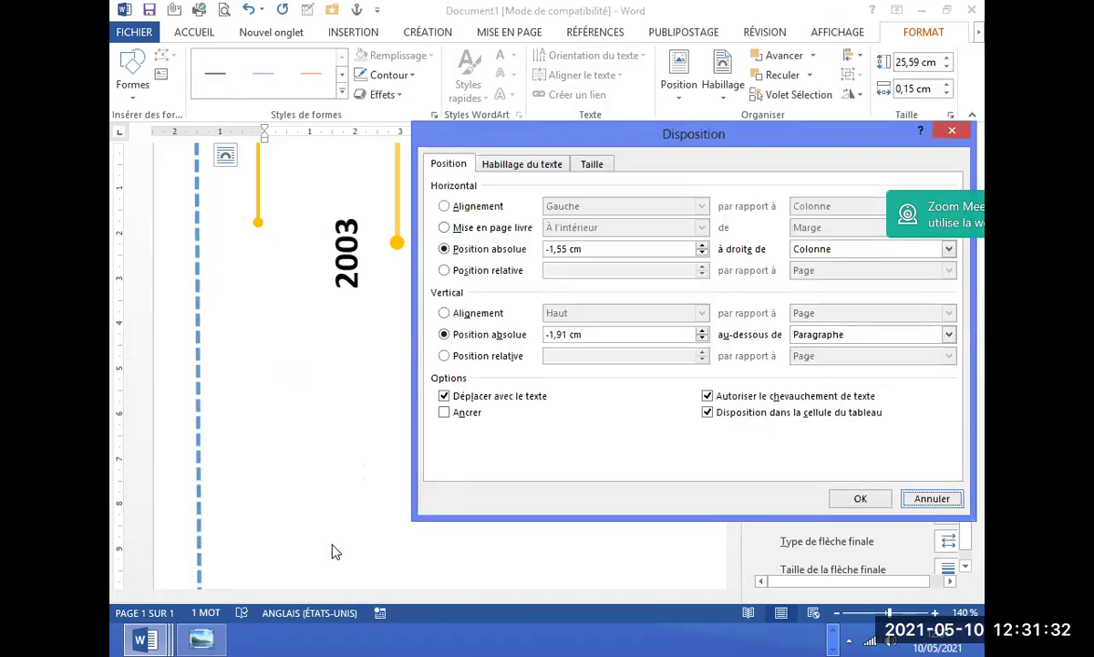
click(529, 170)
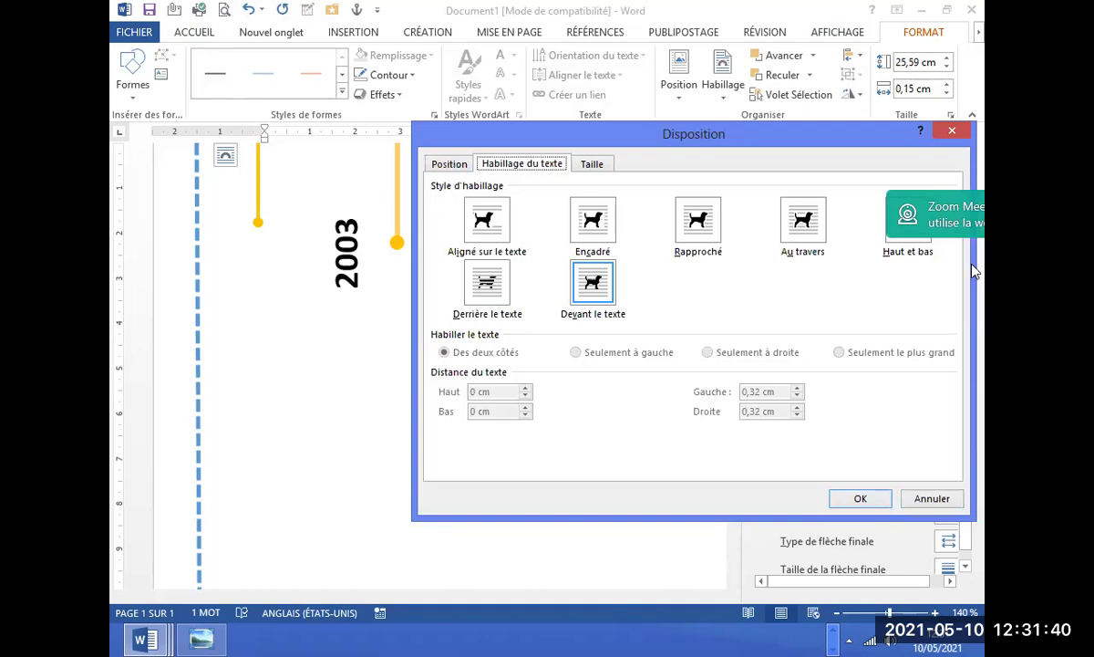
click(589, 220)
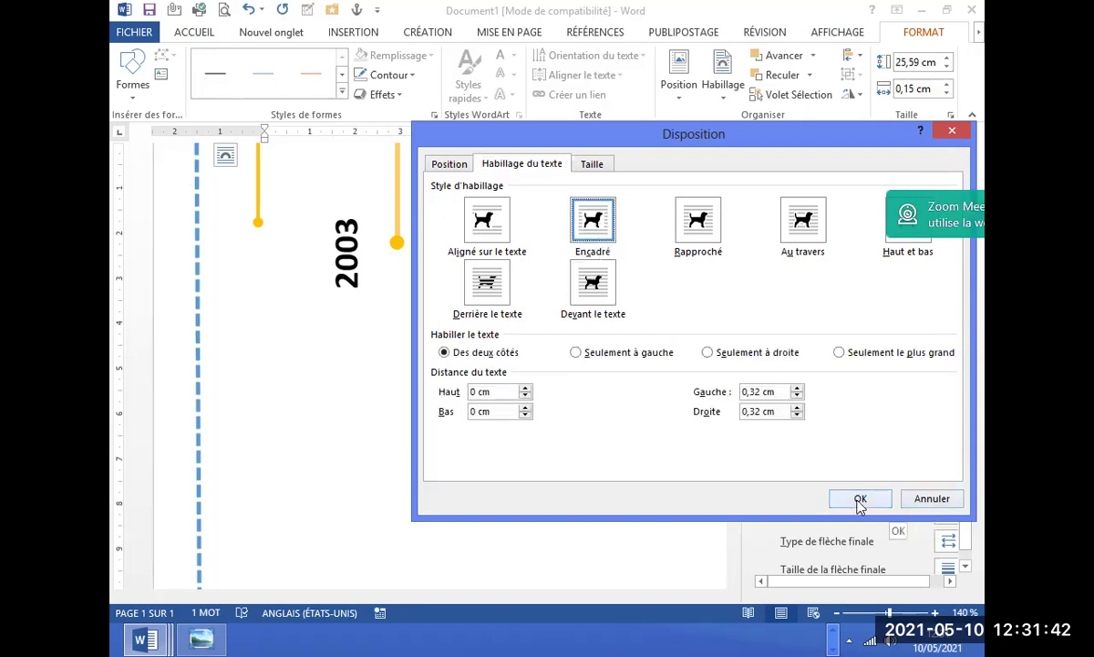
click(860, 500)
Set the short yellow line's text wrapping to Encadré as well.
click(255, 222)
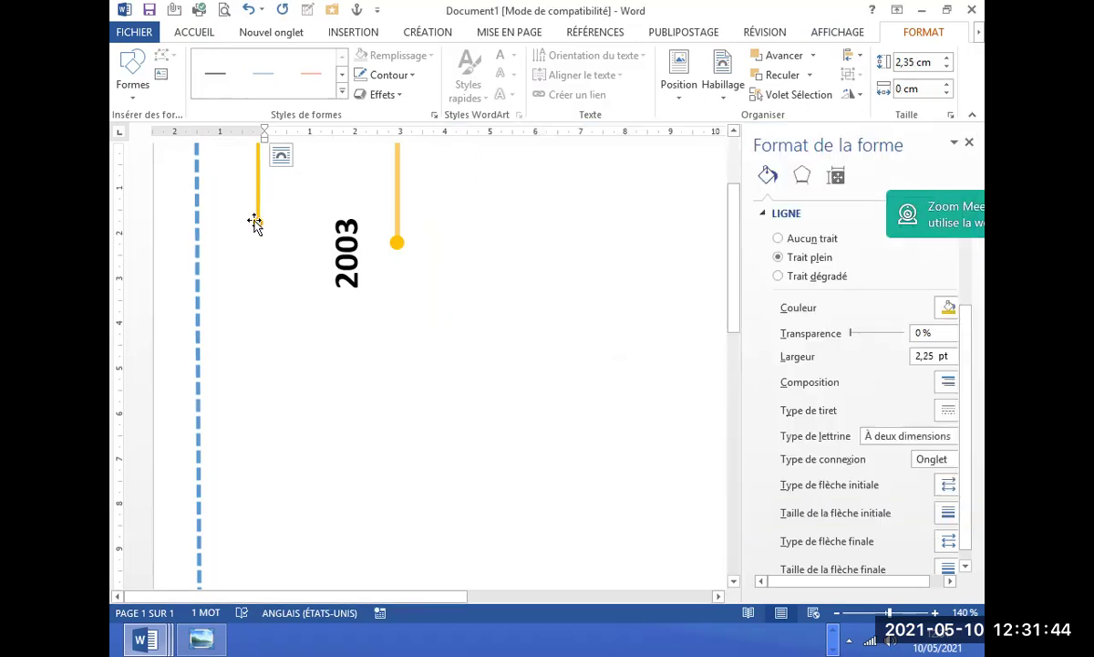
right_click(256, 223)
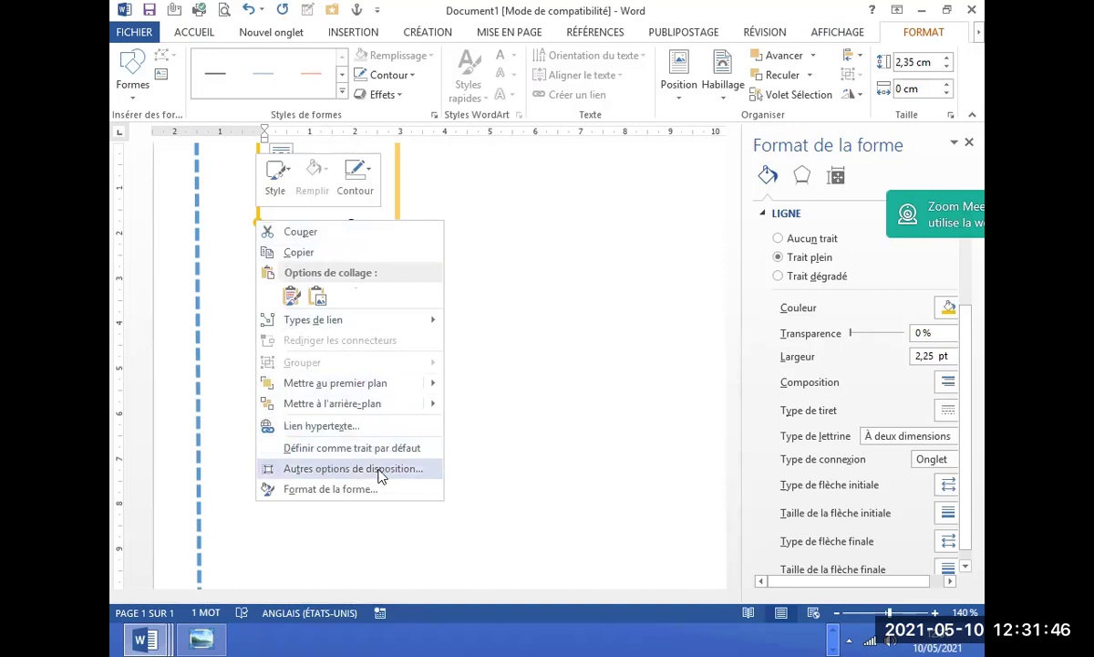
click(380, 476)
click(516, 164)
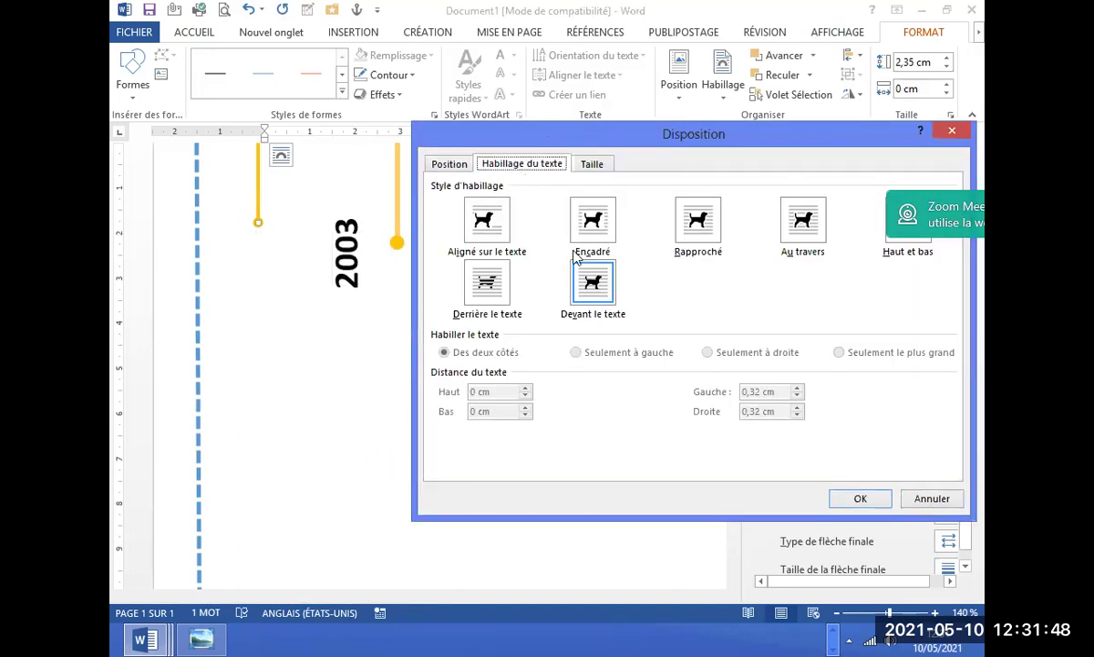
click(589, 218)
click(860, 498)
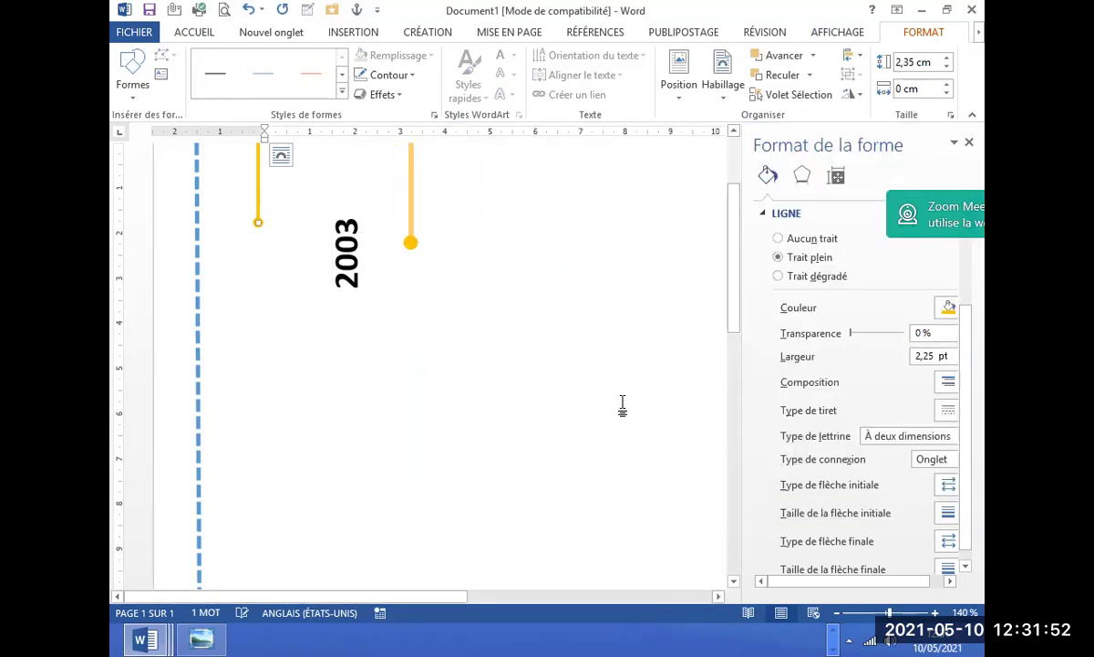
Move the vertical 2003 label to the top, beside the short yellow line.
click(339, 254)
click(369, 288)
mouse_move(353, 201)
mouse_down()
mouse_move(301, 248)
mouse_move(239, 214)
mouse_move(261, 212)
mouse_up()
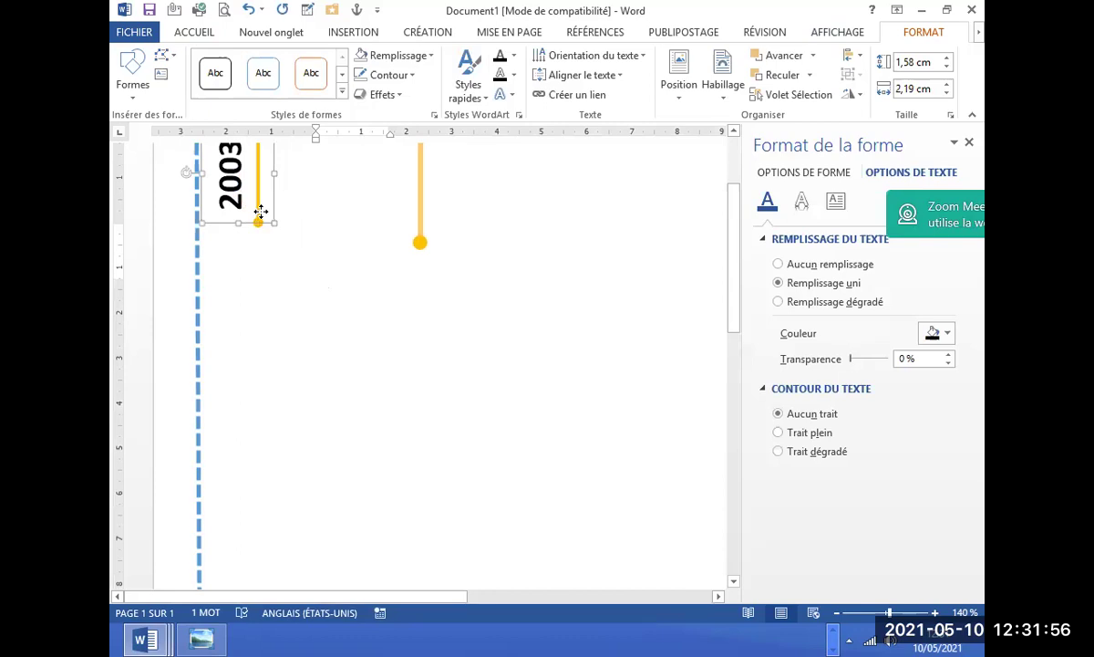
click(447, 399)
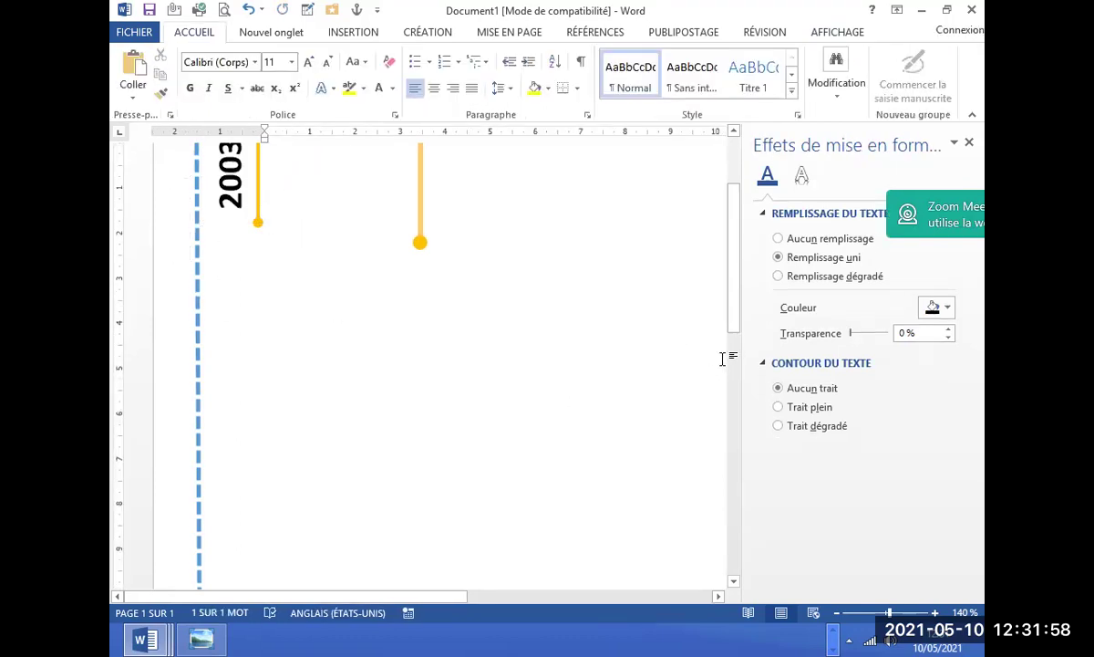
Scroll to the page top and switch to Windows Photo Viewer's 2002–2006 reference timeline.
scroll(732, 318, up, 2)
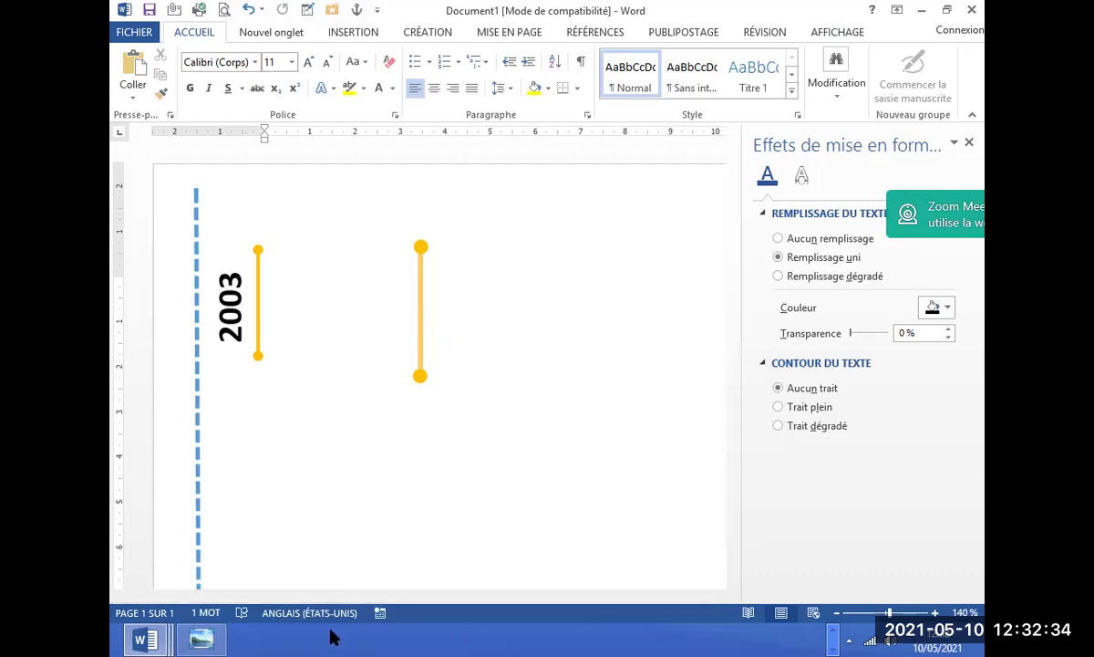
click(216, 631)
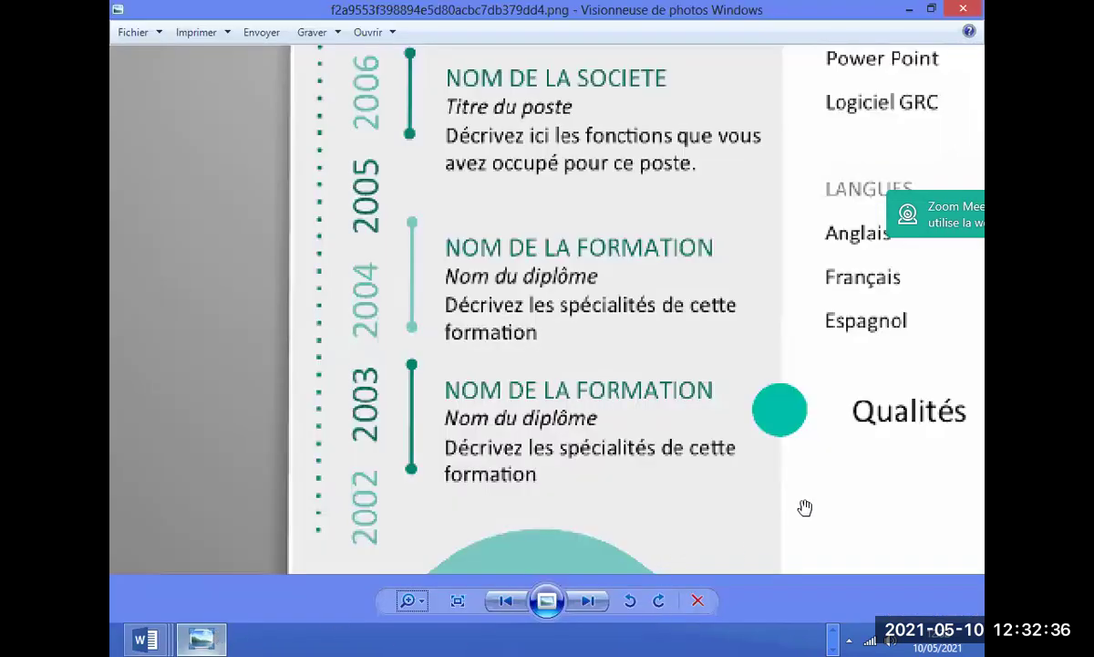
Fit the current reference CV to the window, then advance to cv-creatif-rouge_1024x.jpg.
click(409, 602)
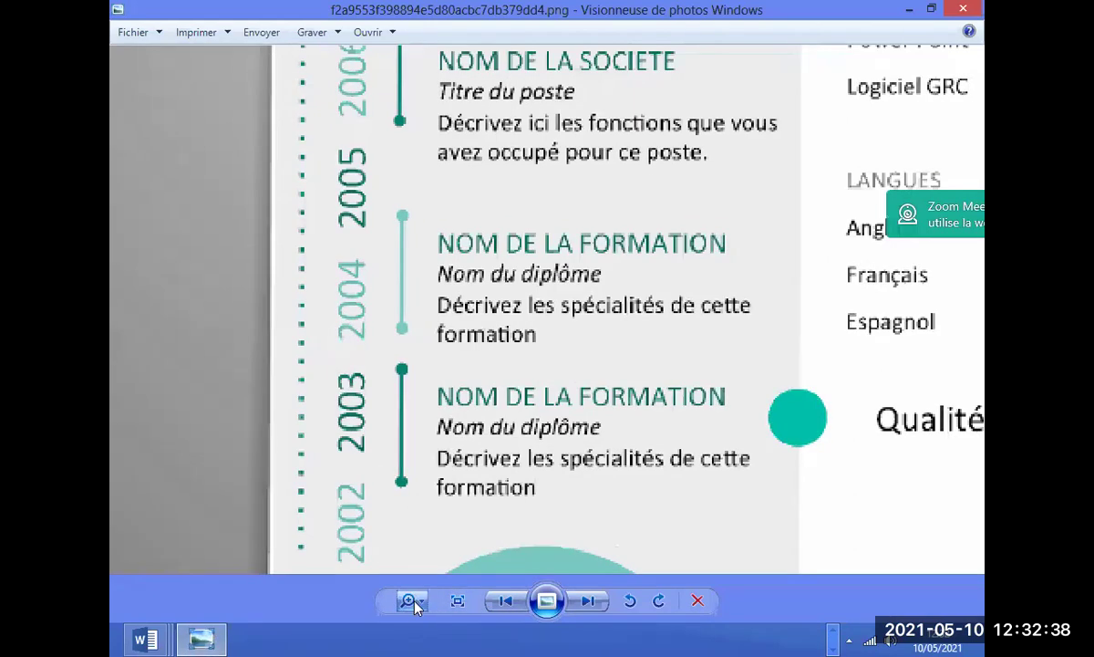
click(458, 600)
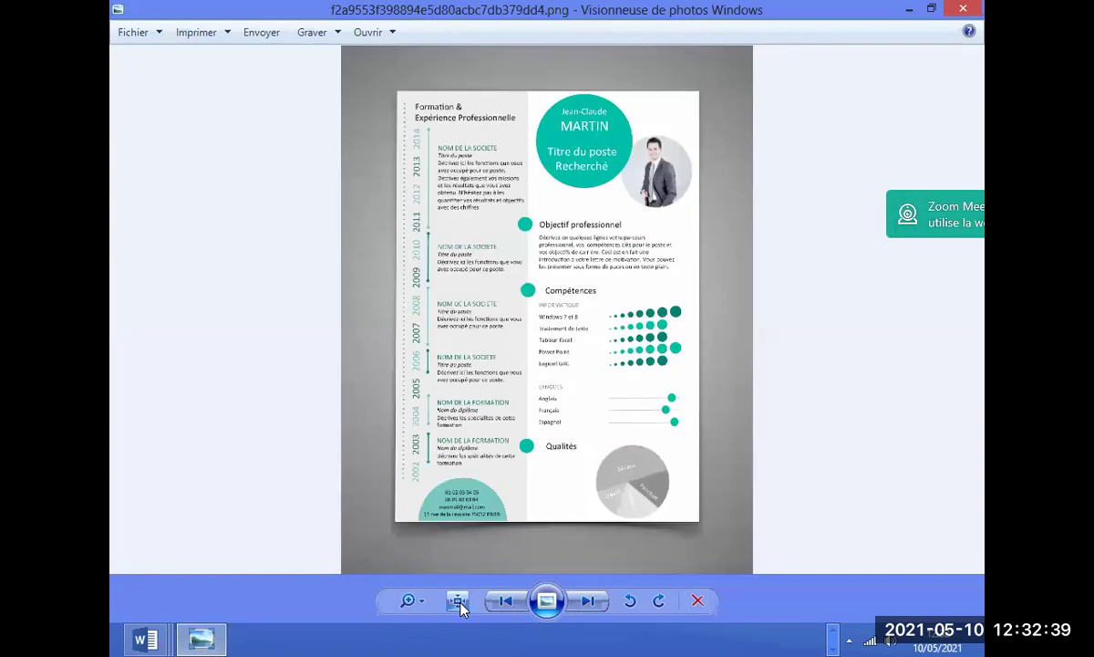
click(591, 602)
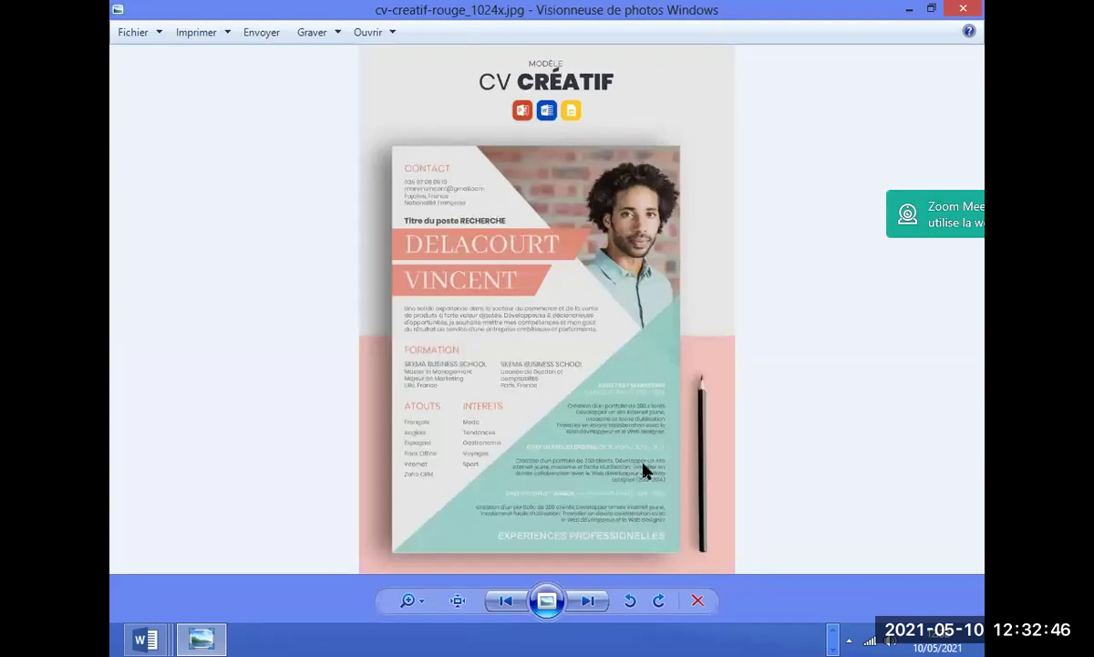
Zoom in on the creative CV to study its slanted orange banners and diagonal photo.
scroll(565, 410, up, 2)
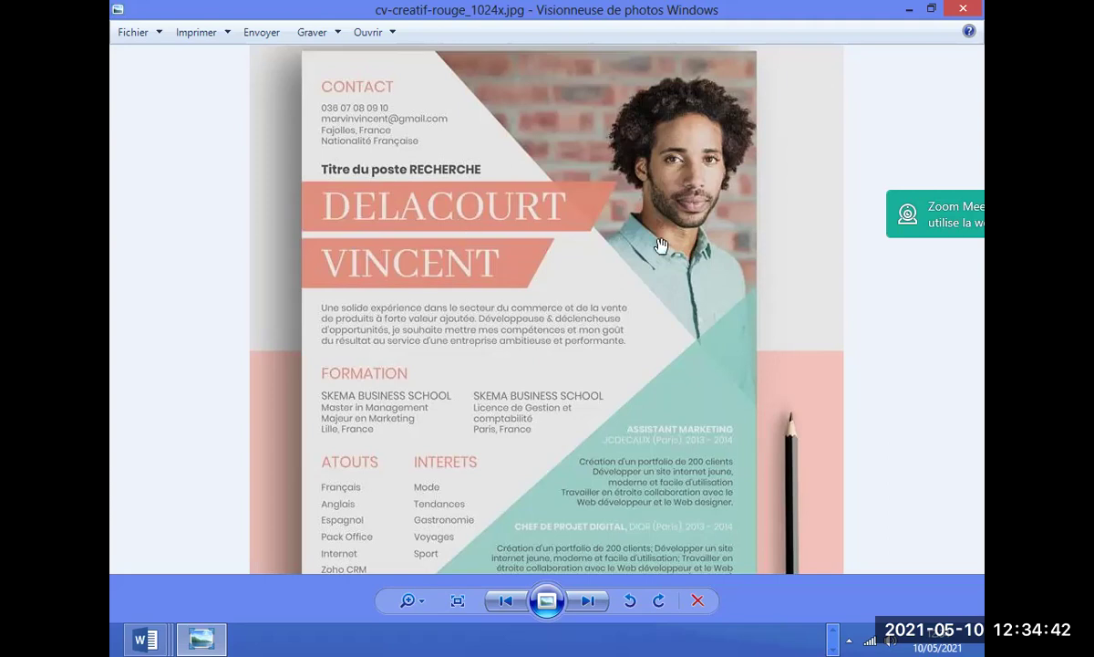
Return to REVISION 100521.docx in Word and create a new blank document, Document3.
click(903, 8)
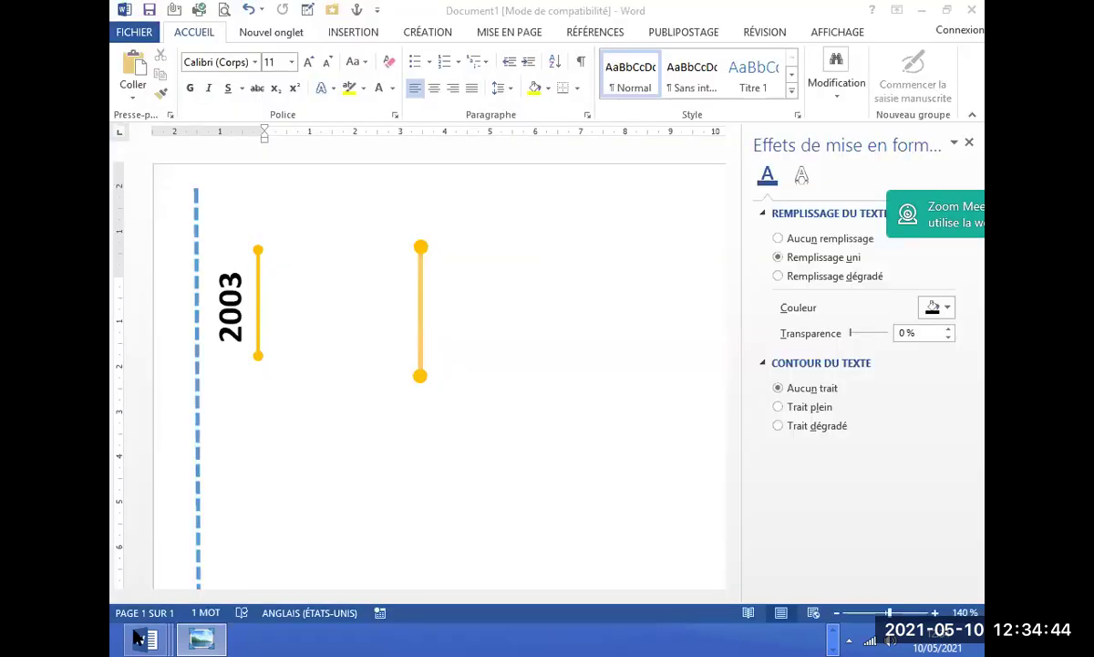
mouse_move(142, 639)
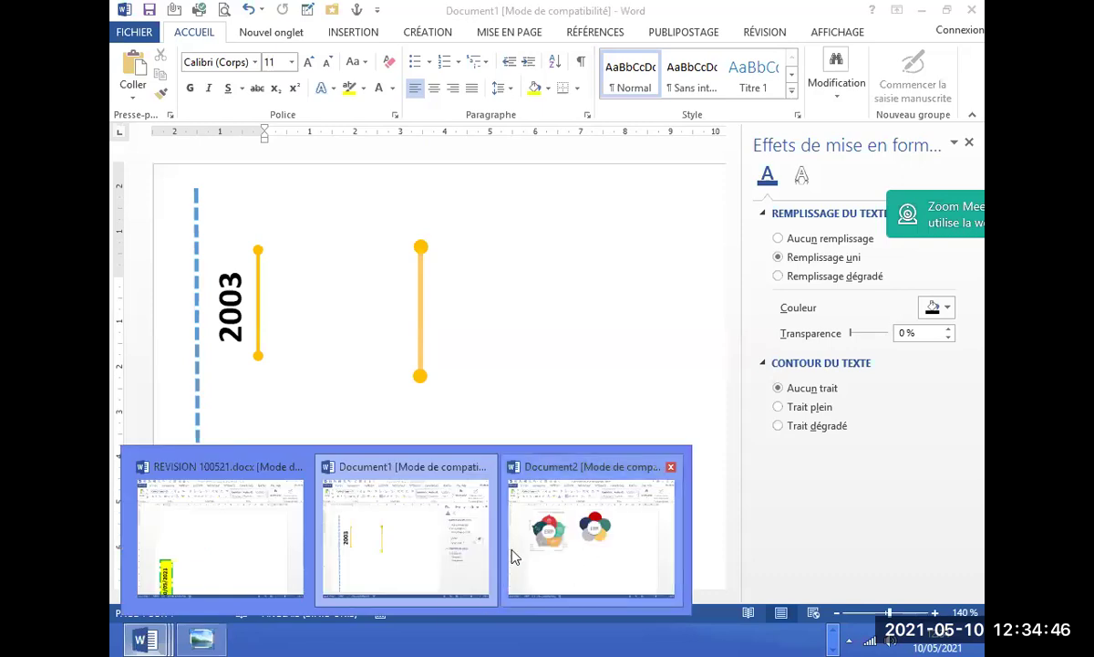
click(239, 540)
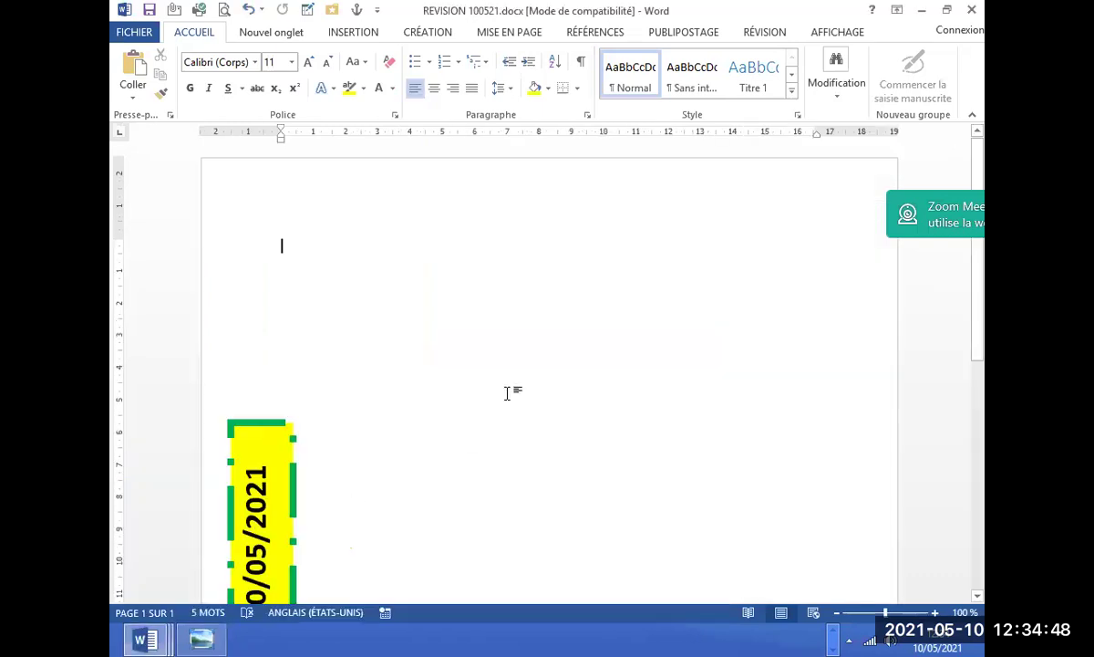
key(ctrl+n)
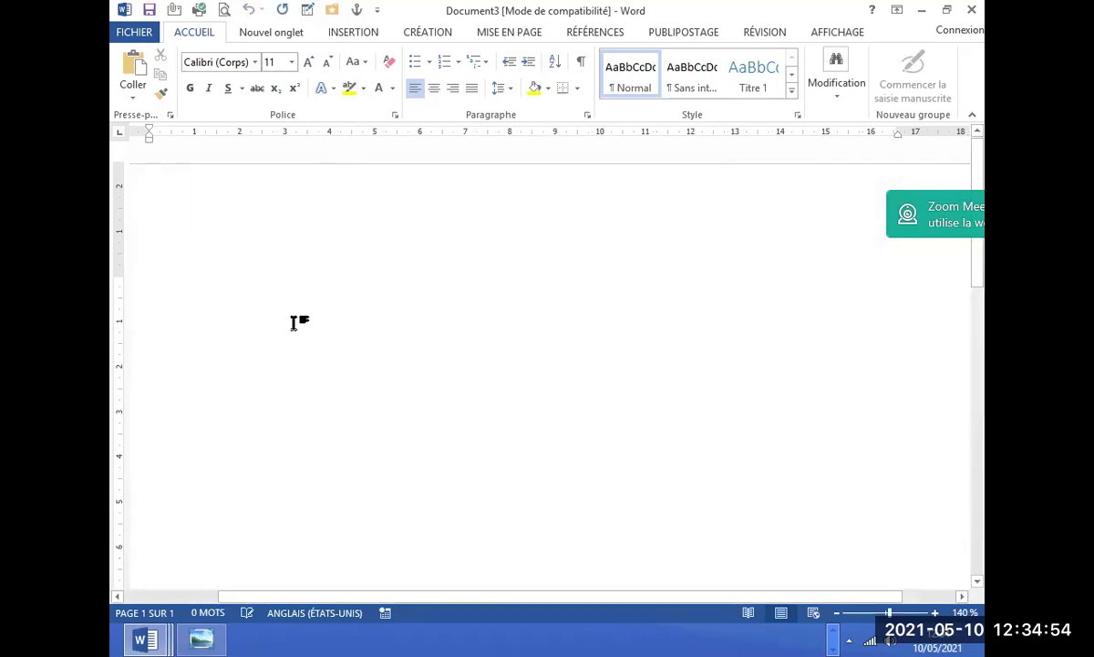
Draw a rectangle about 10.8 cm wide and 1.31 cm high on the blank page.
click(351, 32)
click(293, 80)
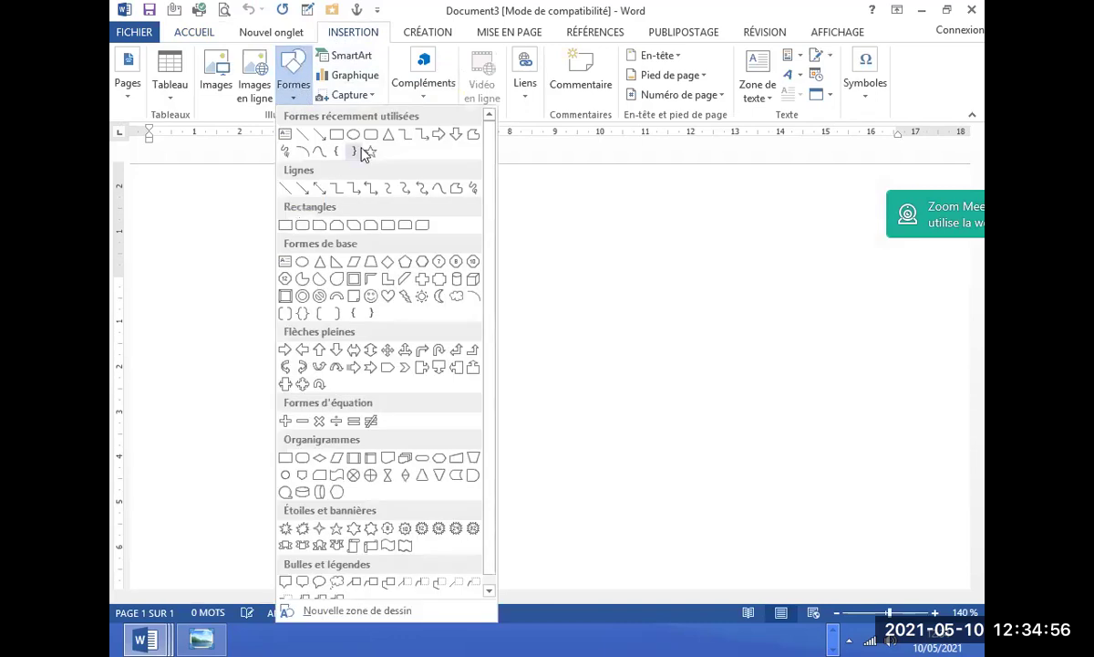
click(336, 134)
mouse_move(179, 259)
mouse_down()
mouse_move(626, 367)
mouse_move(670, 320)
mouse_up()
Zoom out and move the blue bar flush against the page's left edge, checking the reference CV.
click(837, 613)
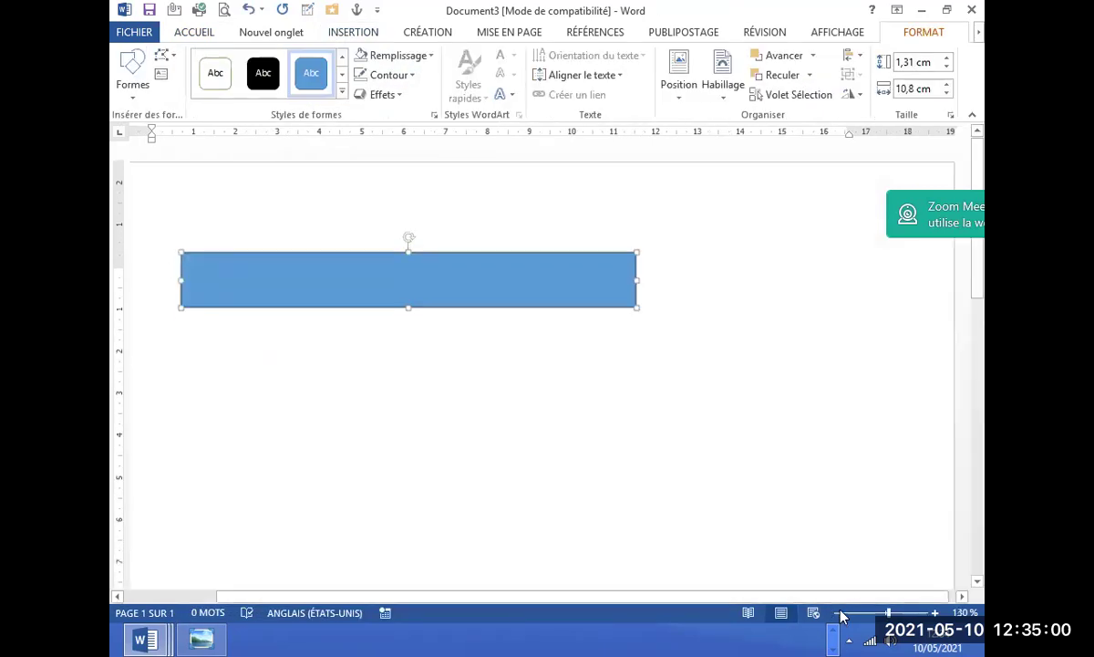
click(837, 613)
click(838, 613)
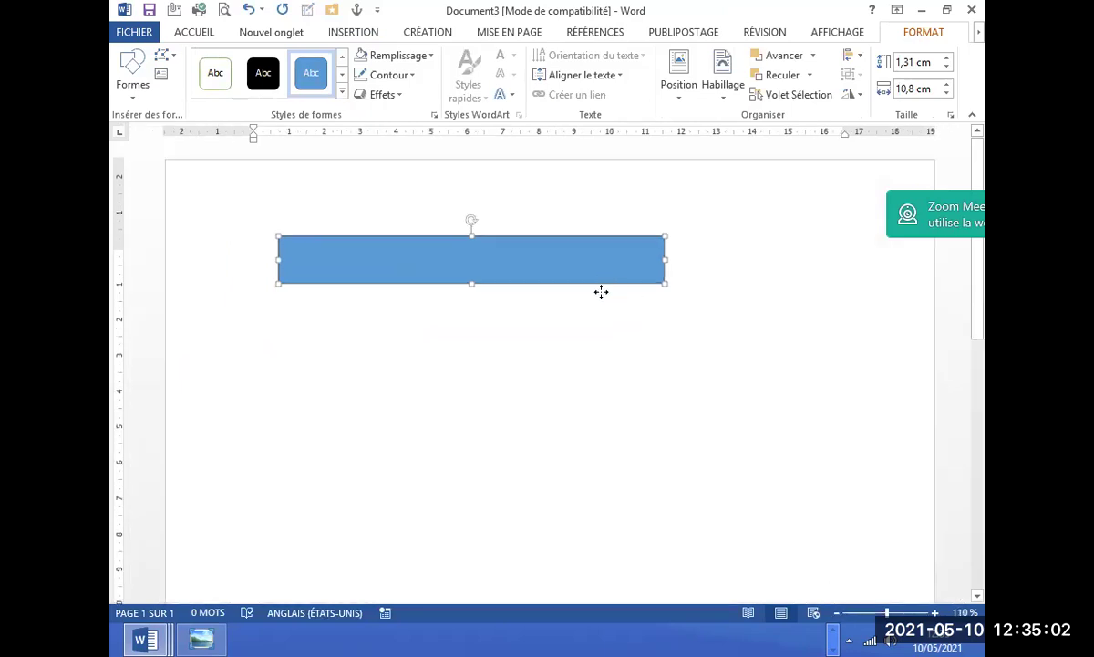
drag(601, 291, 476, 332)
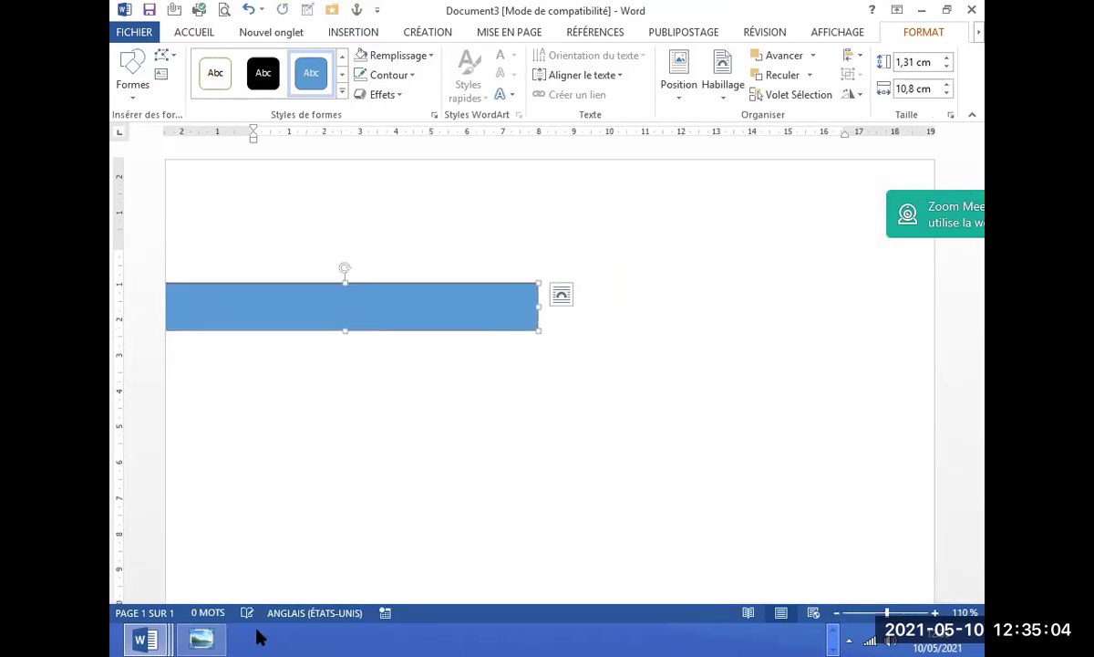
click(202, 639)
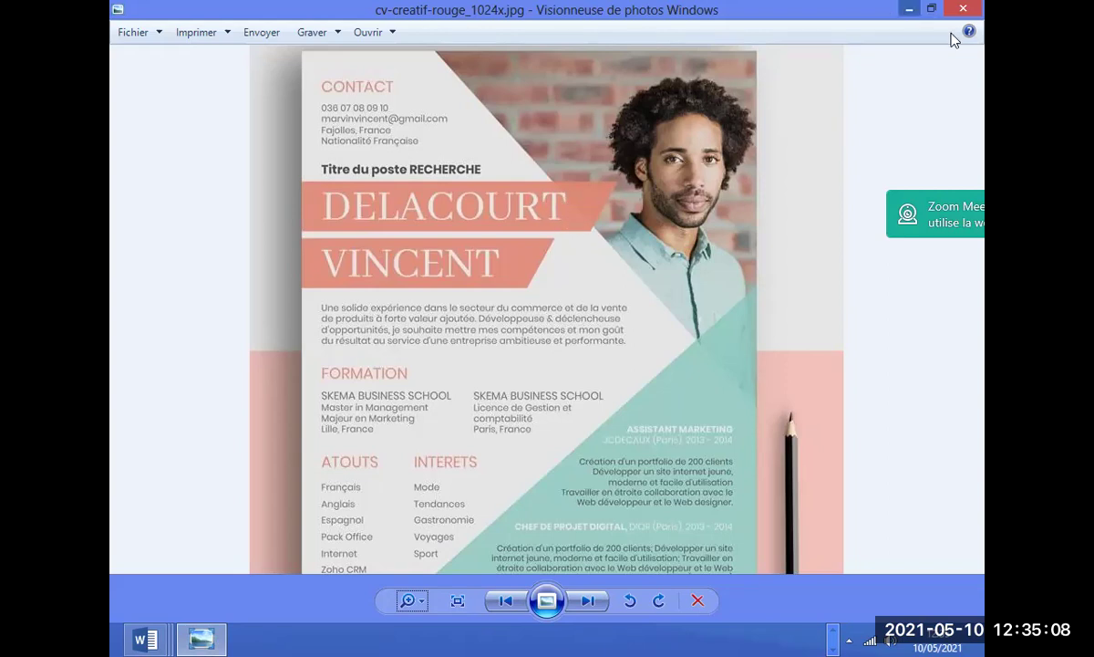
click(909, 9)
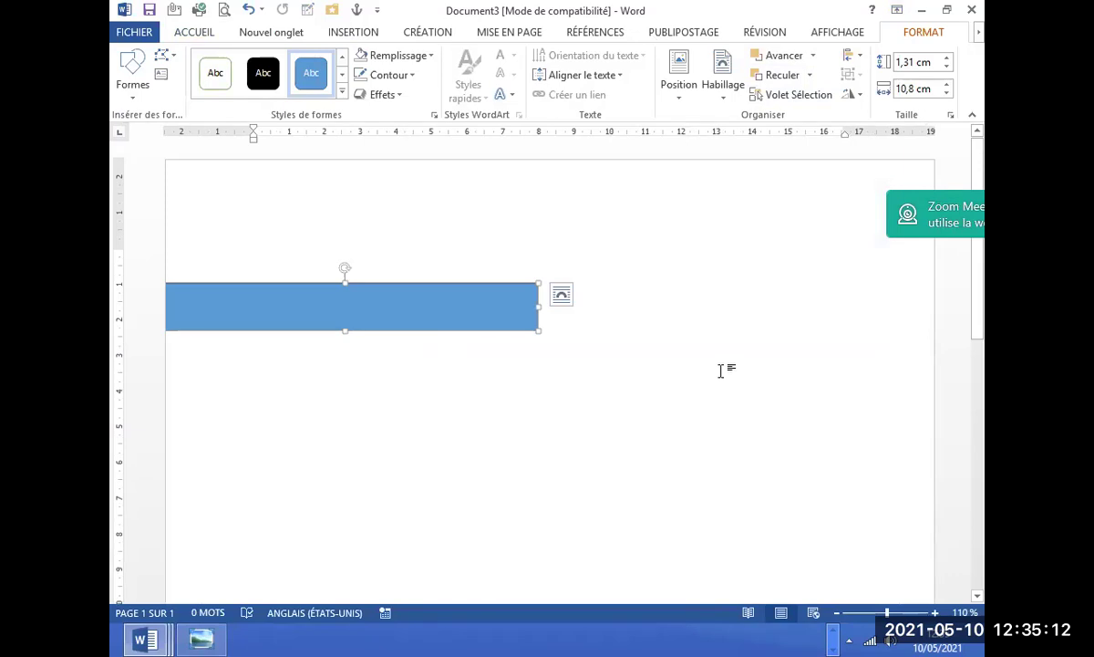
Put the blue bar into Modifier les points mode via Modifier la forme.
click(716, 317)
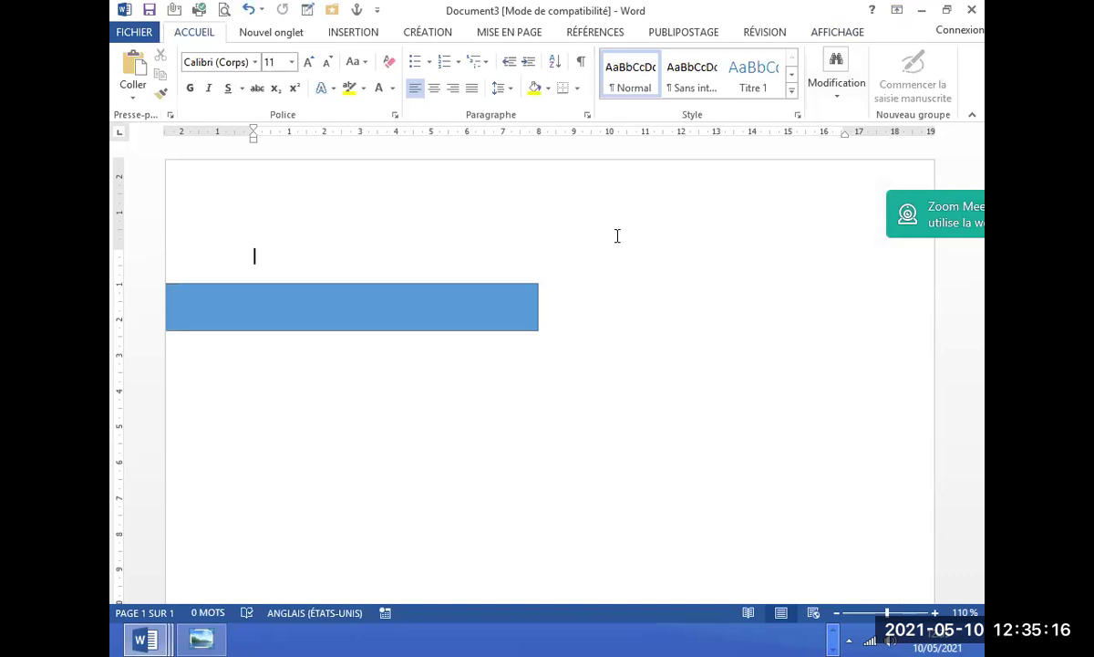
click(524, 328)
click(902, 33)
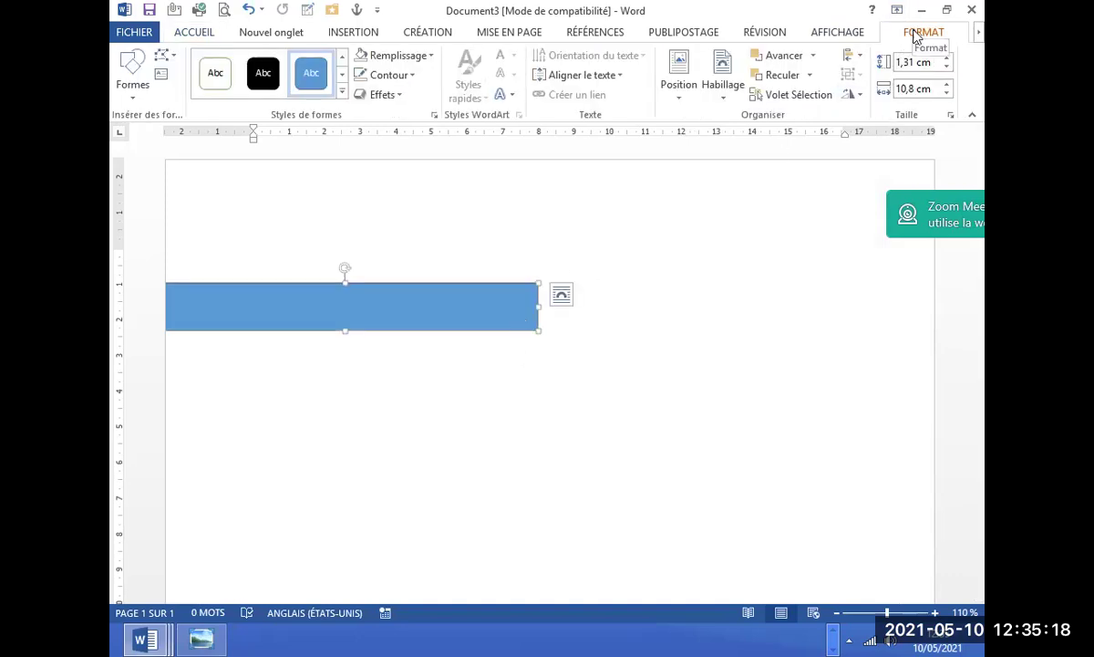
click(164, 55)
mouse_move(219, 81)
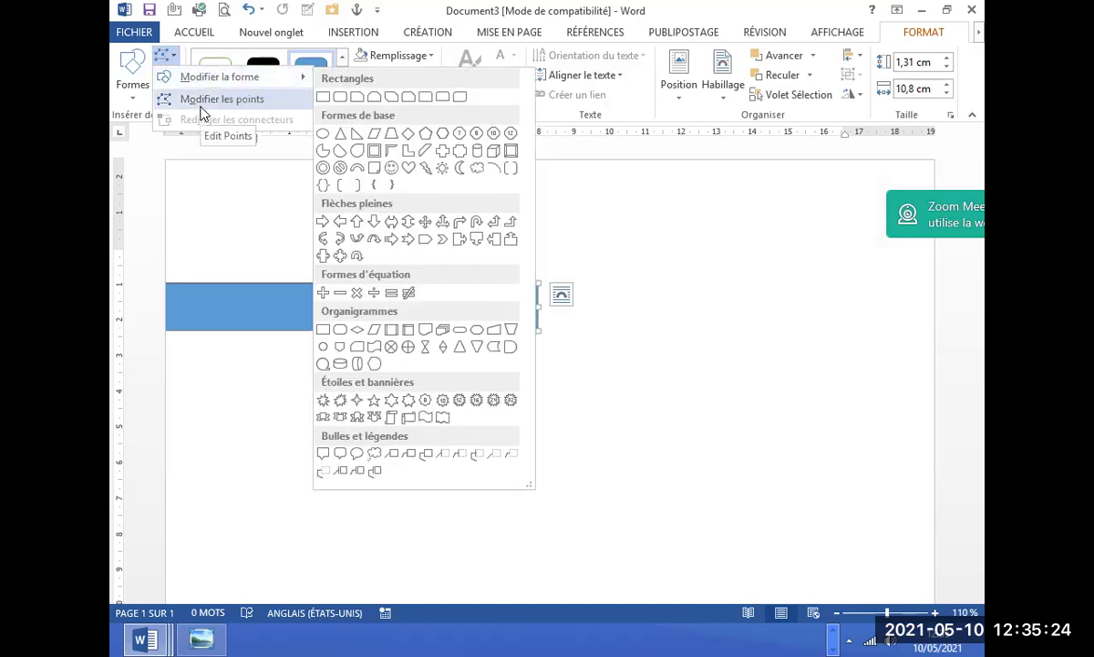
click(206, 98)
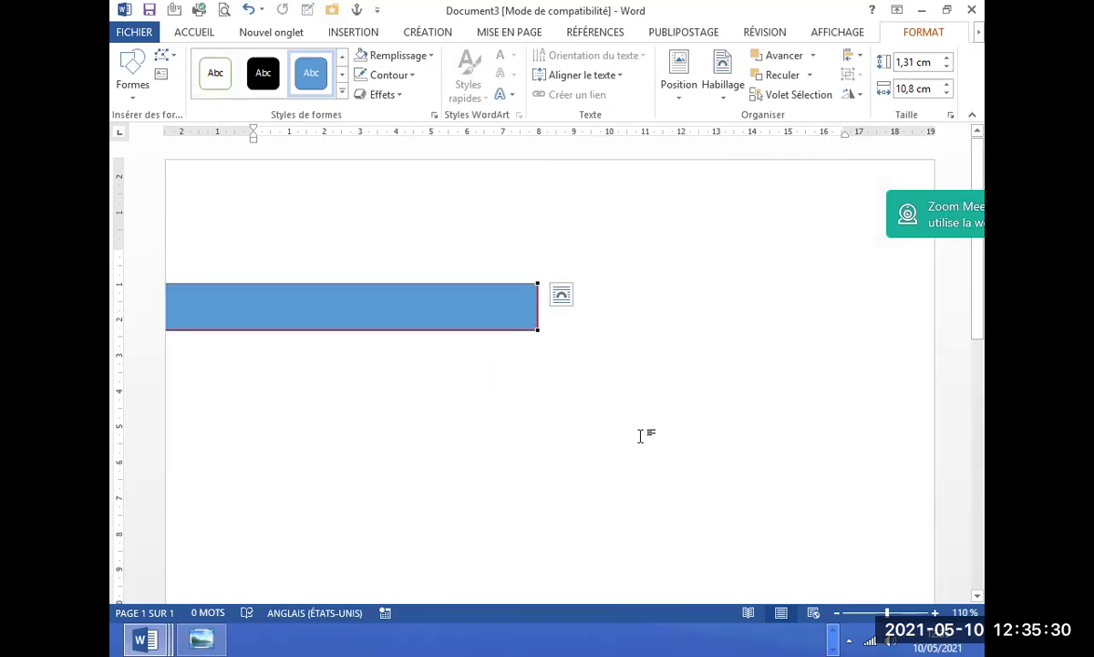
Zoom in and pull the bar's bottom-right point left to slant its right end.
click(934, 612)
click(935, 612)
click(935, 612)
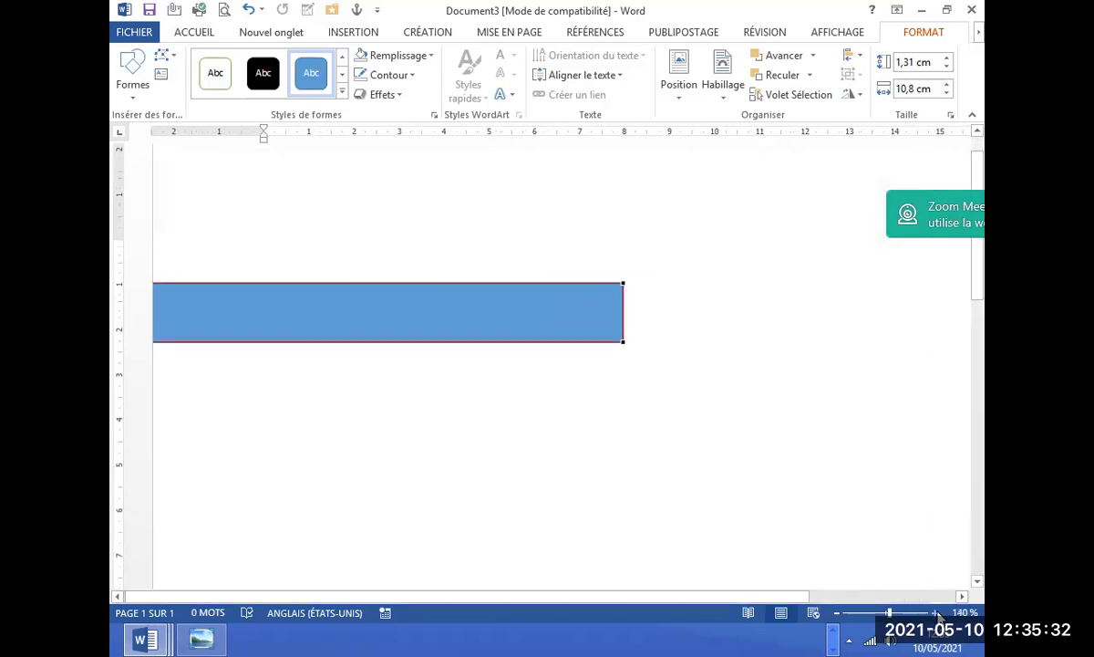
click(935, 612)
mouse_move(656, 345)
mouse_down()
mouse_move(578, 345)
mouse_move(619, 347)
mouse_up()
click(651, 426)
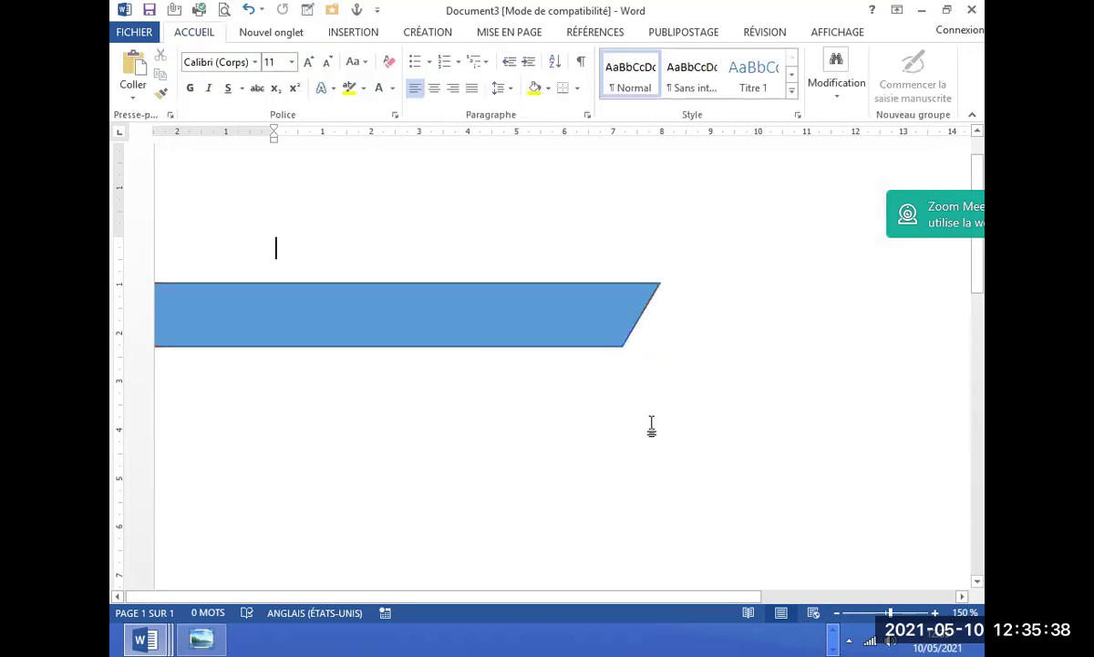
Compare the slanted bar with the reference CV and reselect it for formatting.
click(201, 638)
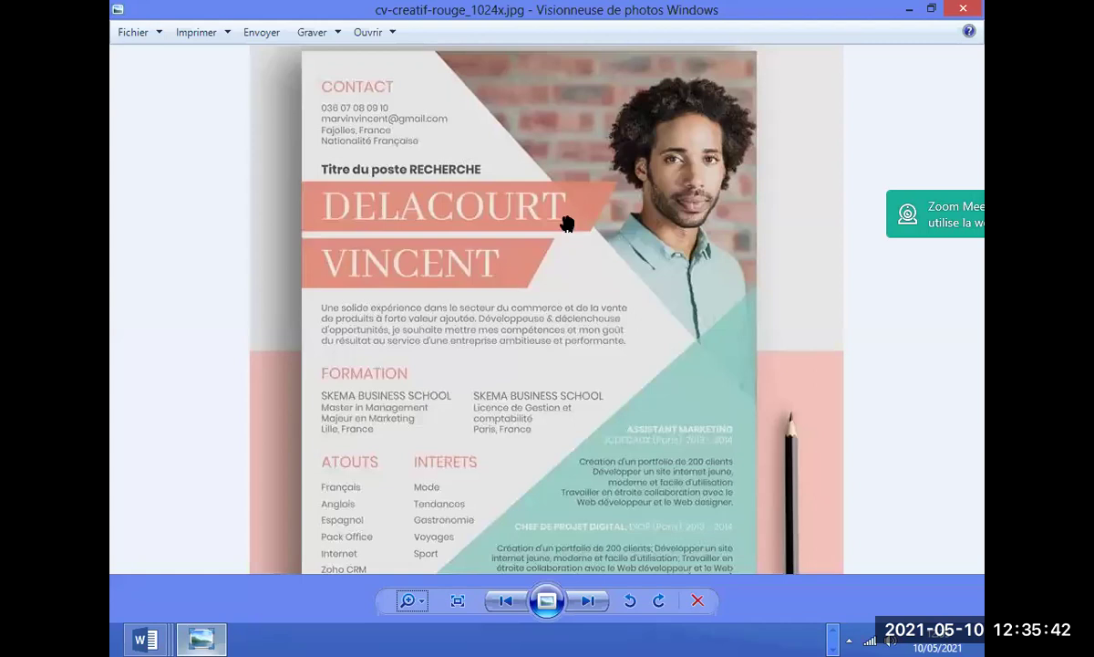
key(alt+Tab)
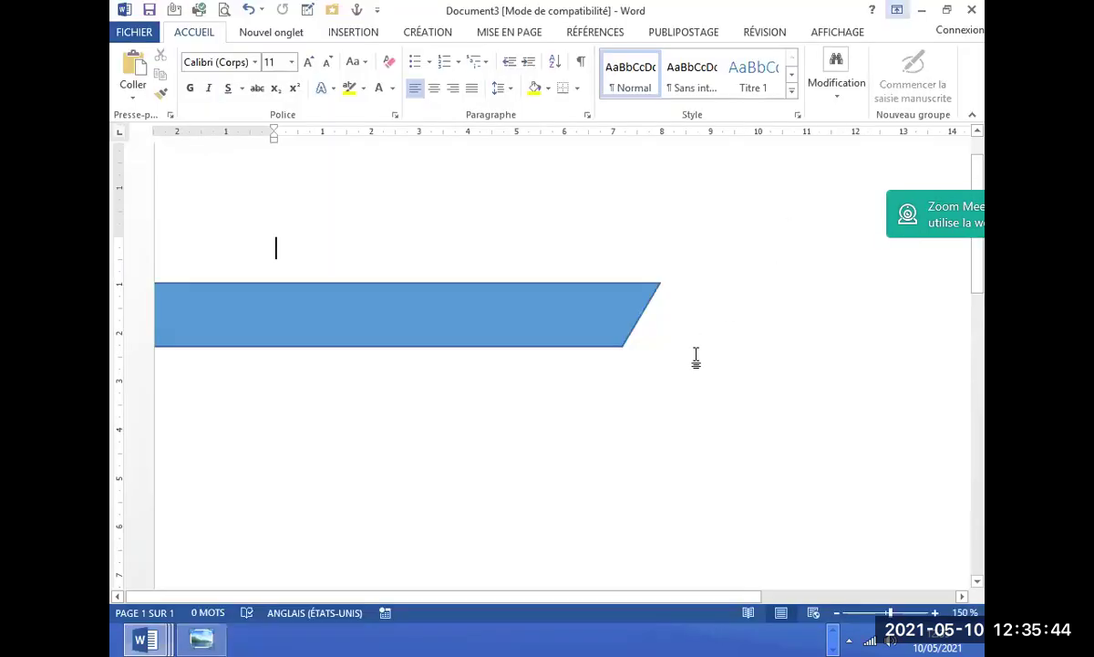
click(621, 342)
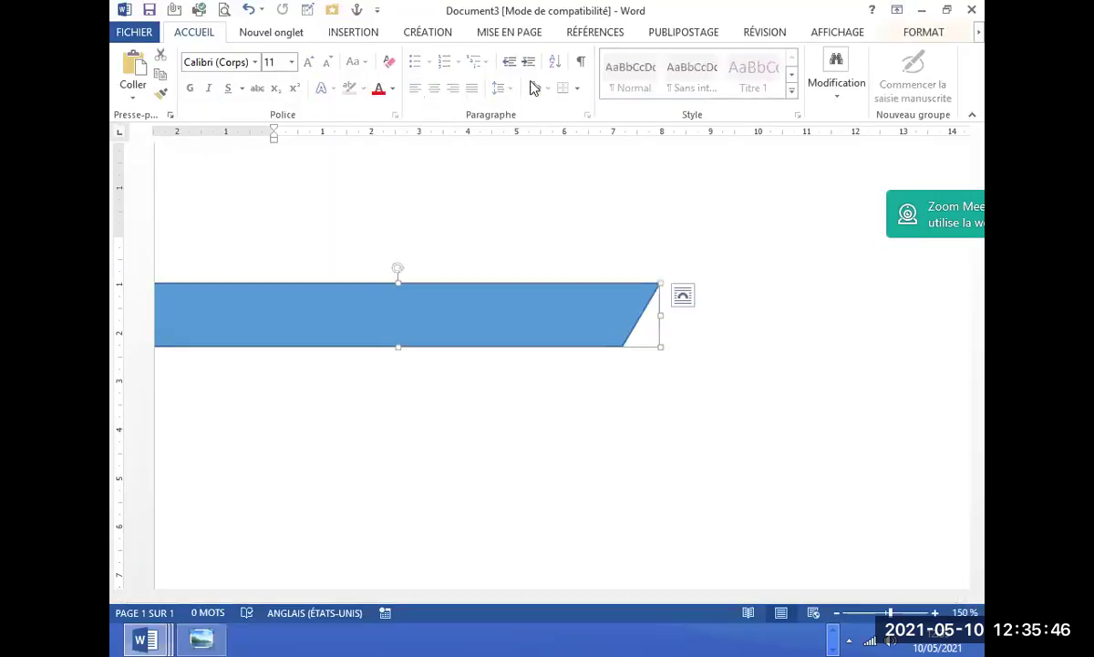
click(917, 34)
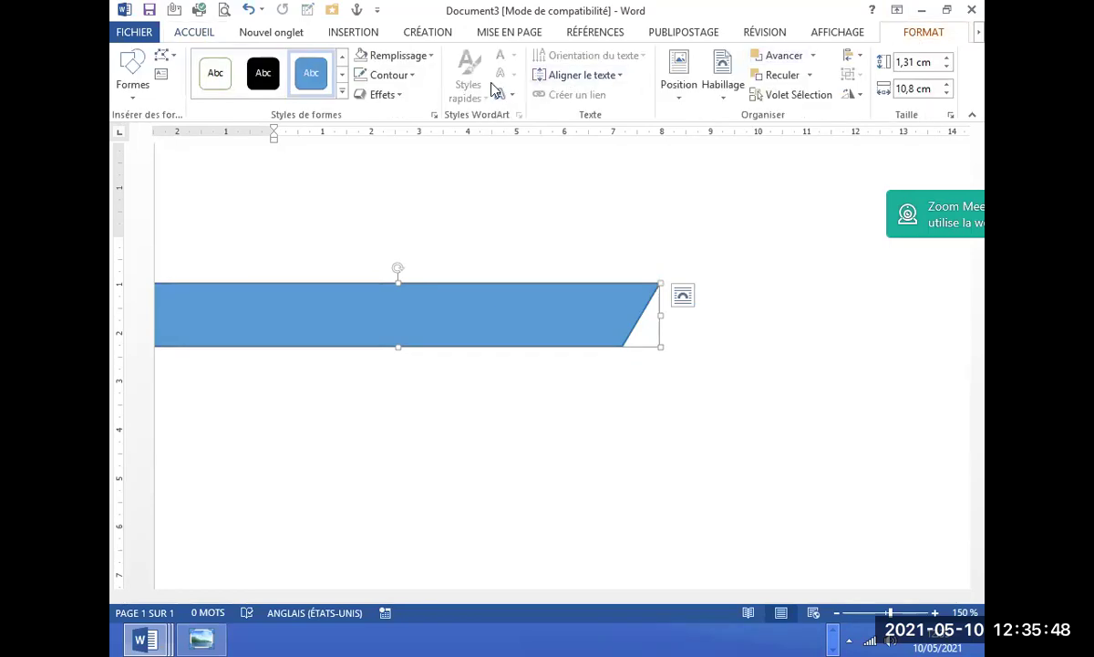
Fill the slanted bar light orange and set its outline to Sans contour.
click(420, 58)
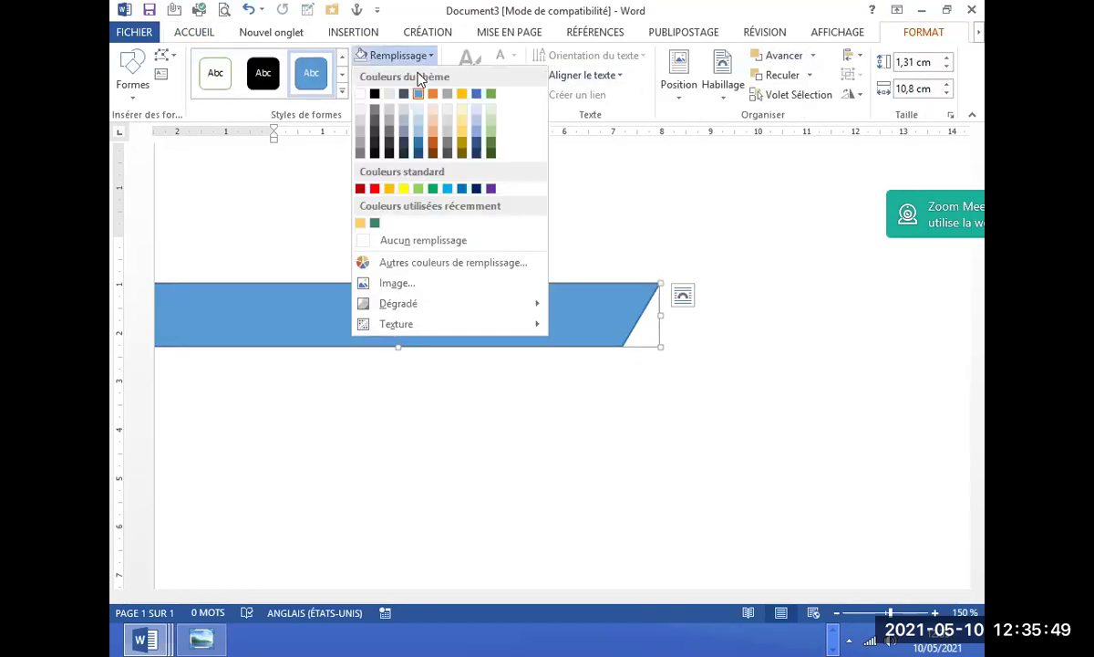
click(434, 133)
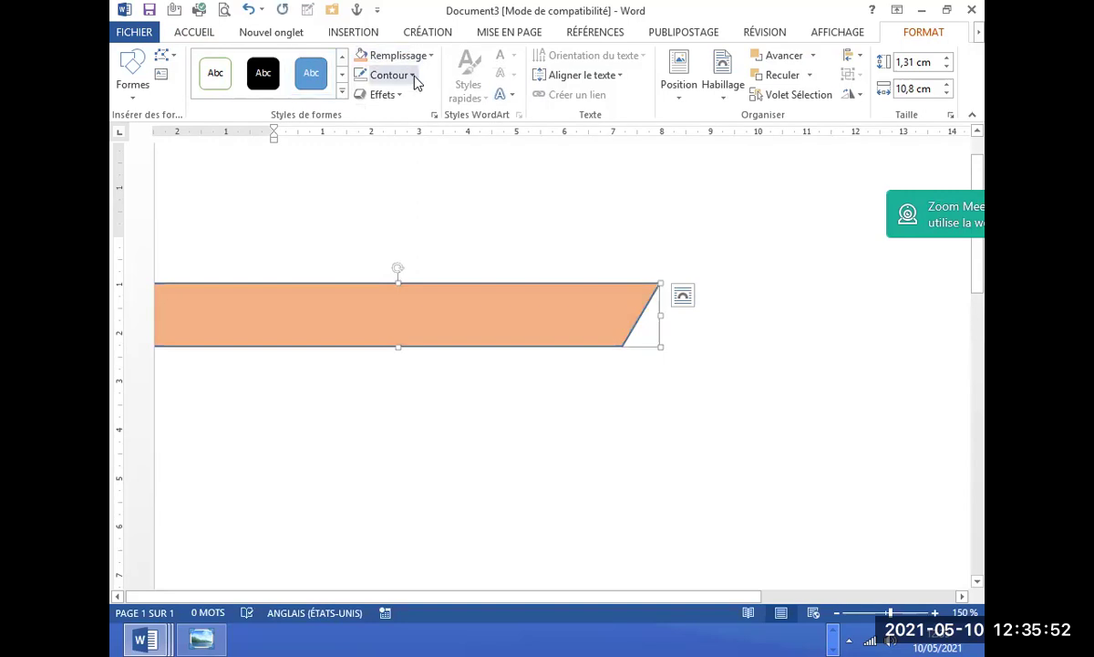
click(413, 77)
click(391, 259)
click(446, 358)
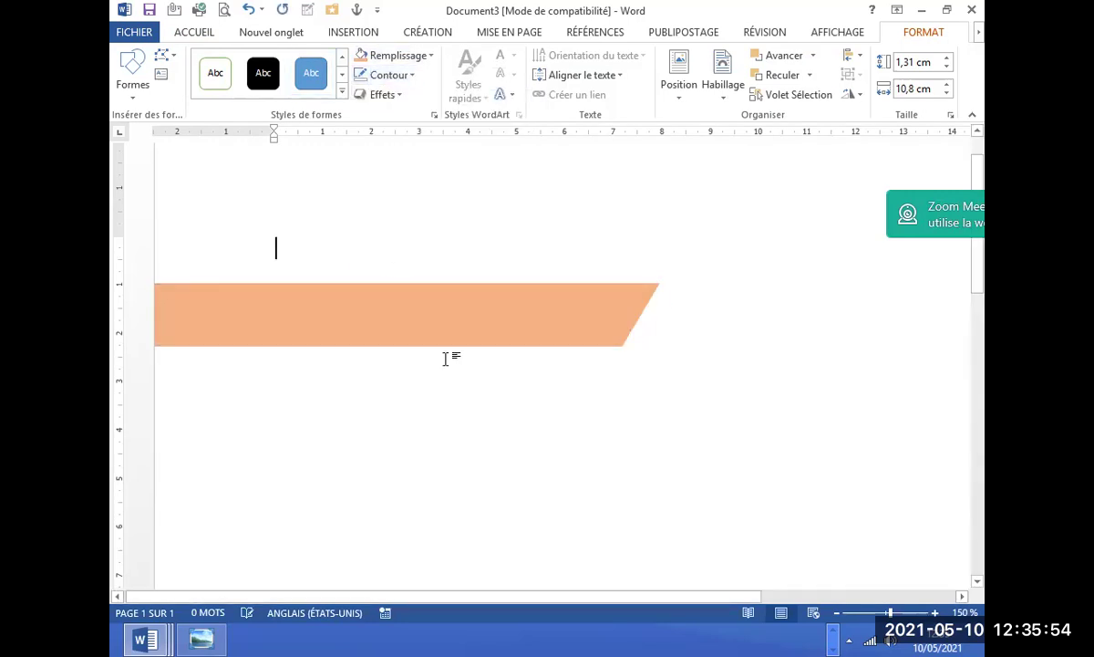
Duplicate the orange bar, place a shorter copy just below it, and zoom out.
click(450, 334)
key(ctrl+c)
key(ctrl+v)
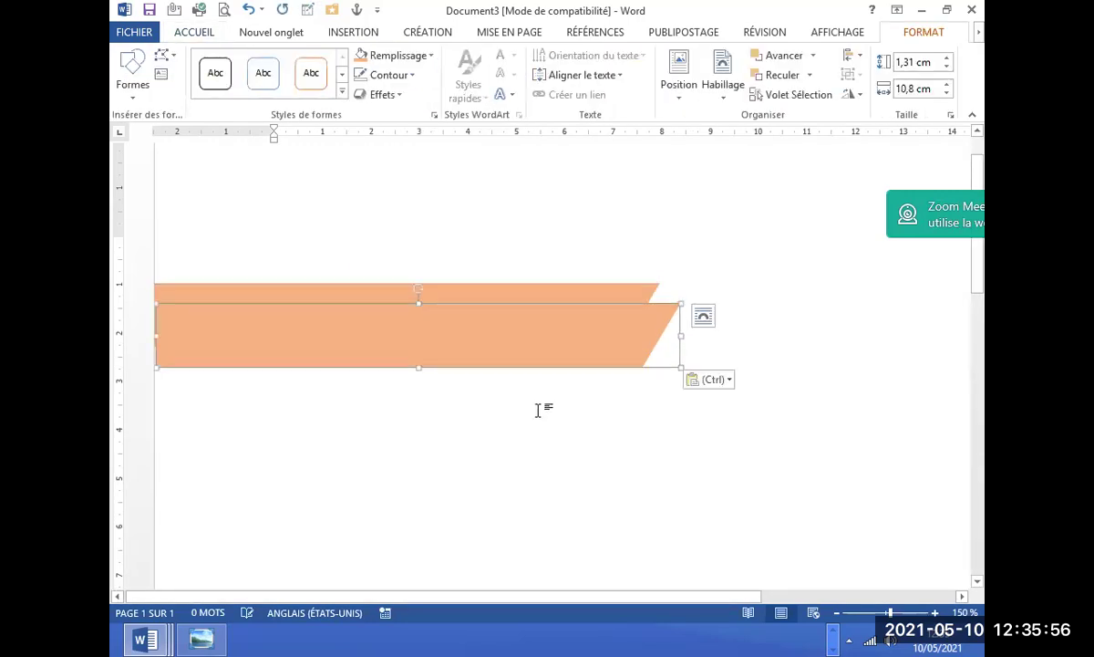
drag(558, 363, 436, 437)
click(653, 456)
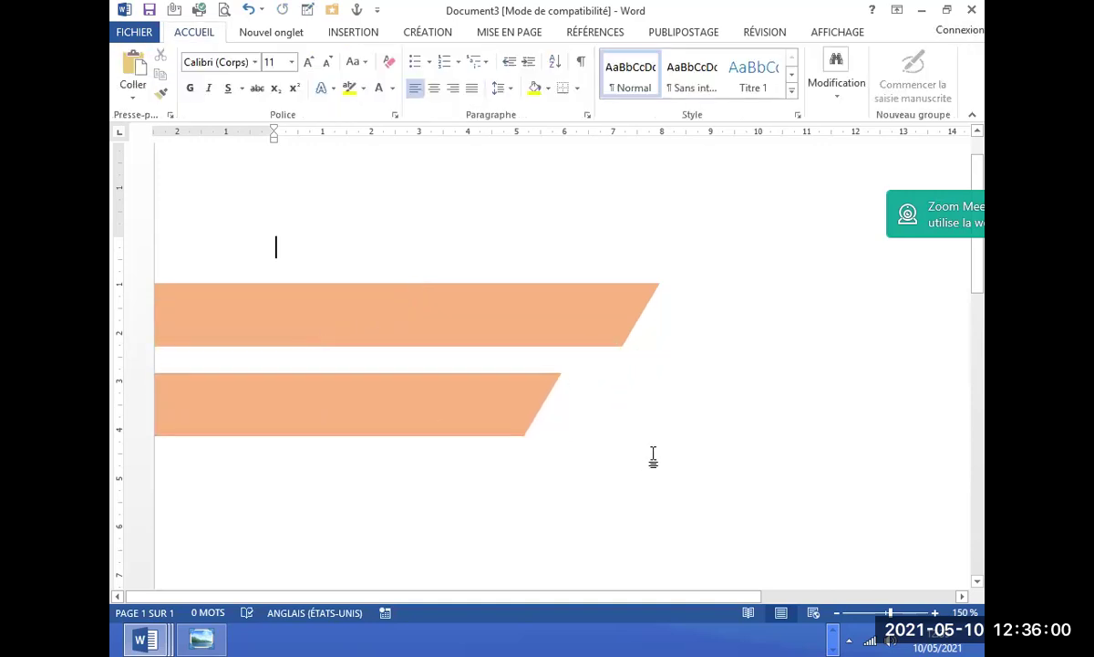
mouse_move(627, 594)
mouse_down()
mouse_move(818, 602)
mouse_move(667, 595)
mouse_up()
click(835, 613)
click(835, 612)
click(835, 613)
click(835, 612)
click(835, 612)
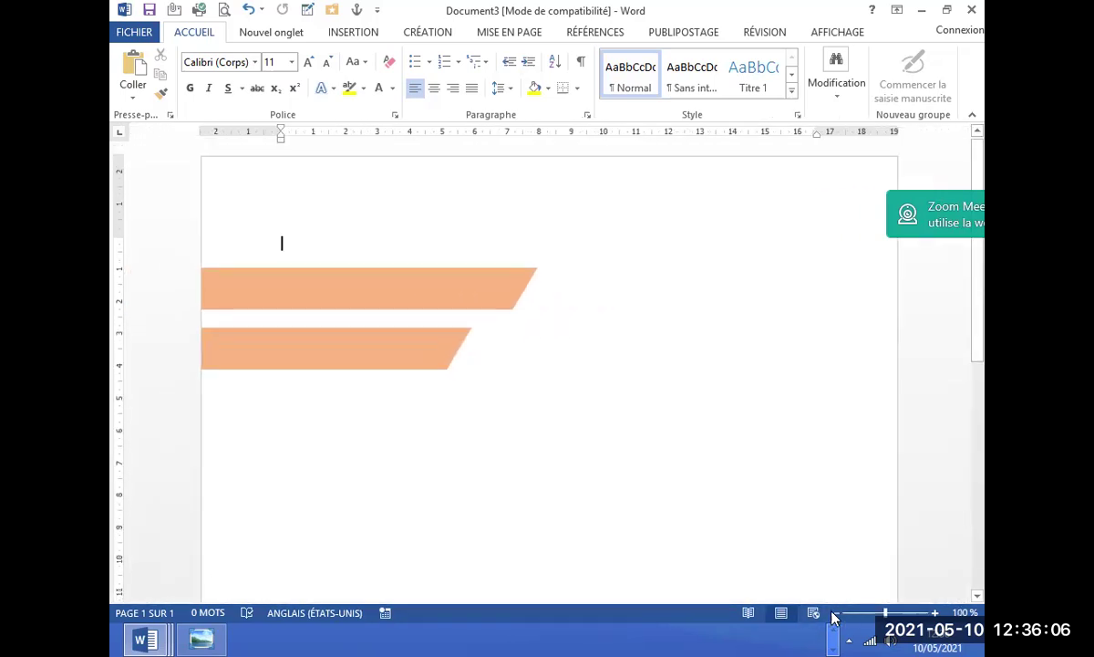
Draw a large right triangle over the right side of the page.
click(347, 35)
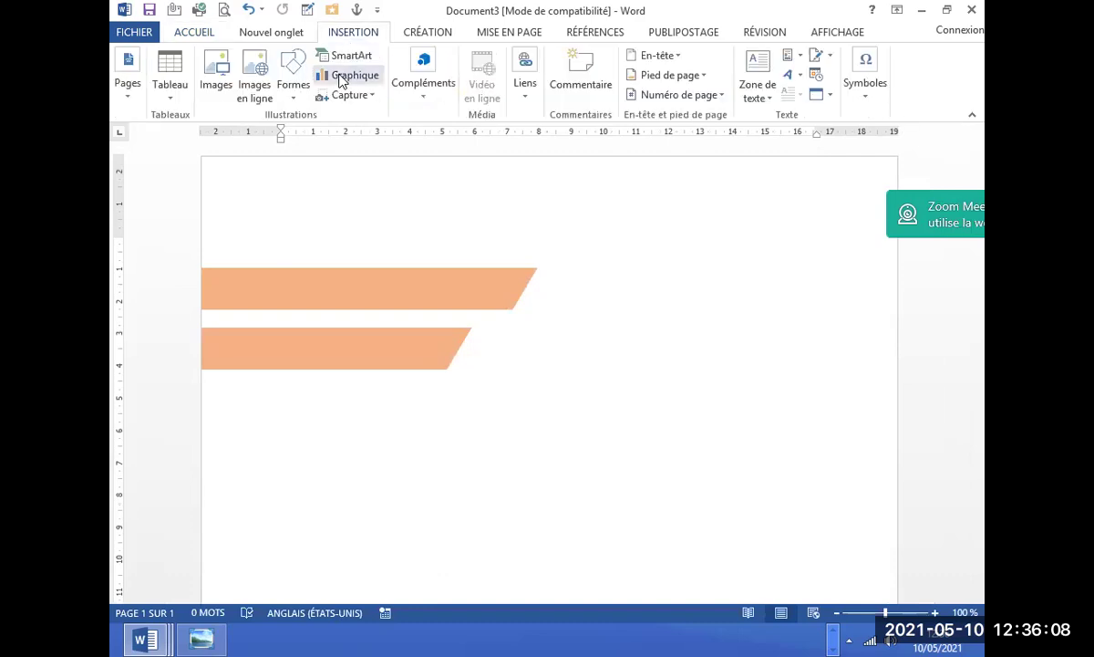
click(291, 87)
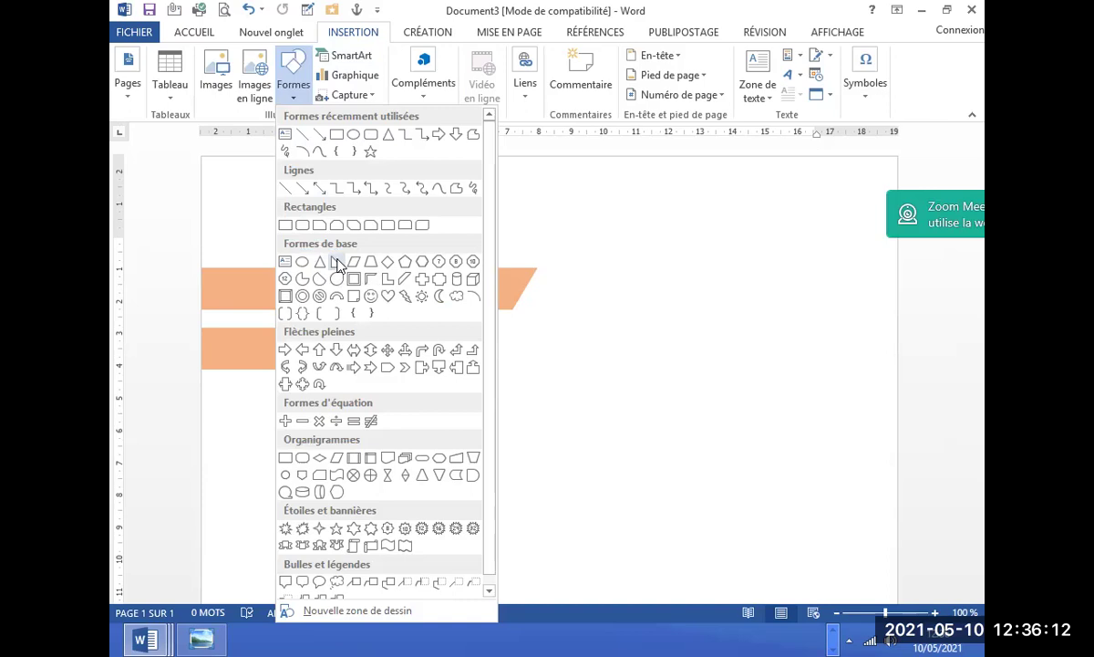
click(338, 264)
mouse_move(476, 164)
mouse_down()
mouse_move(726, 412)
mouse_move(883, 506)
mouse_move(894, 488)
mouse_up()
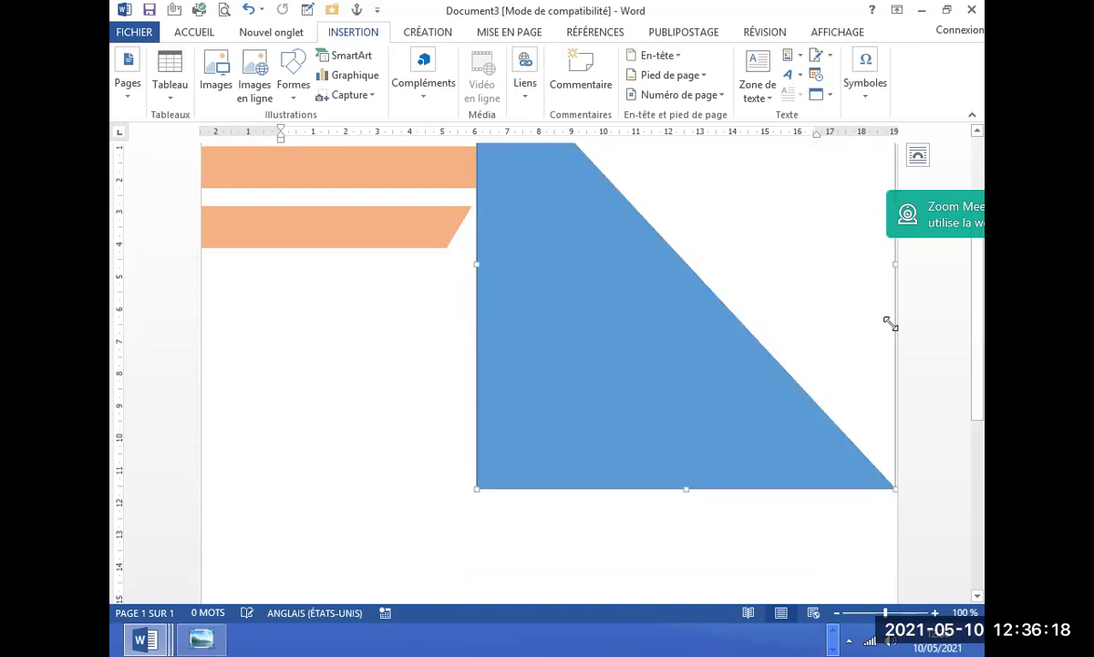
scroll(977, 355, up, 3)
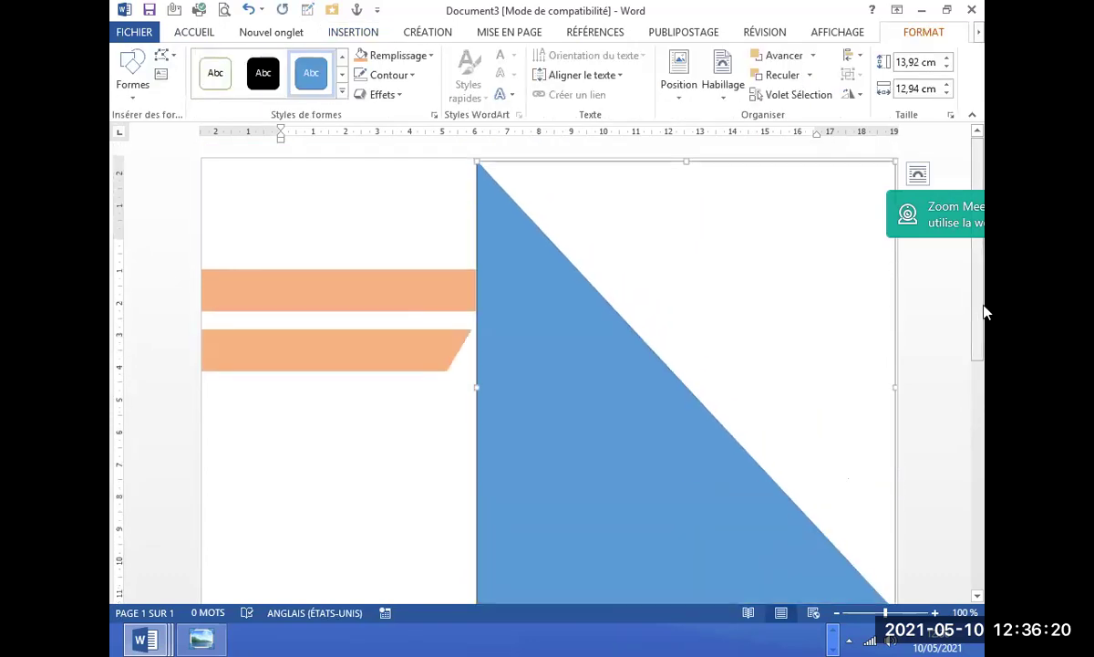
Flip the triangle horizontally so its right angle sits top-right, and shift it toward the banners.
click(823, 101)
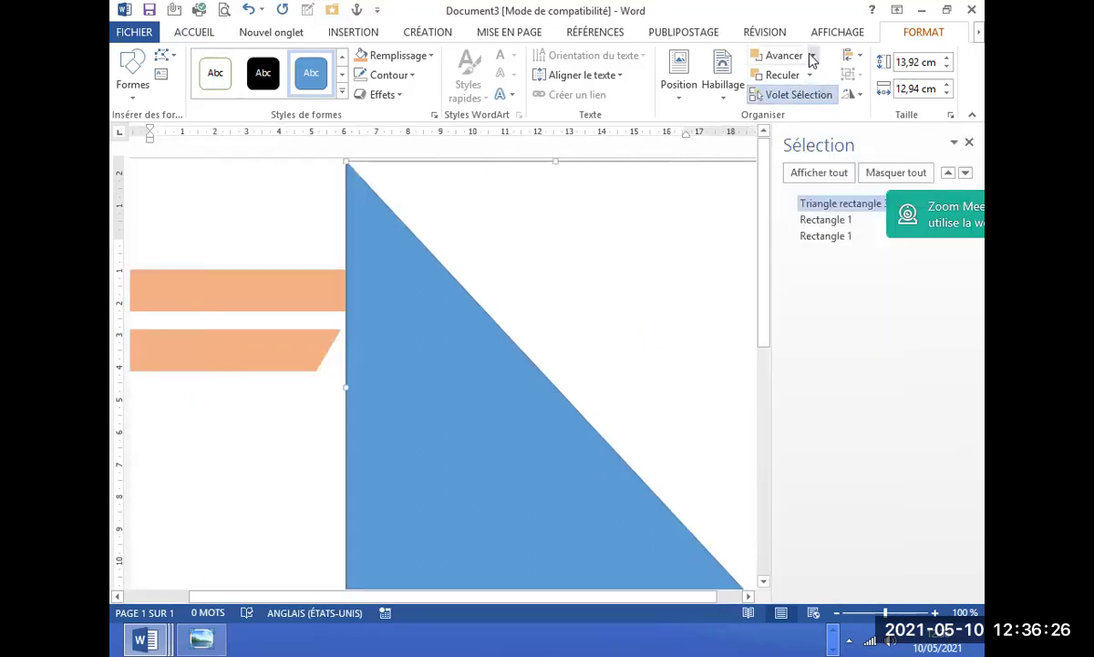
click(860, 97)
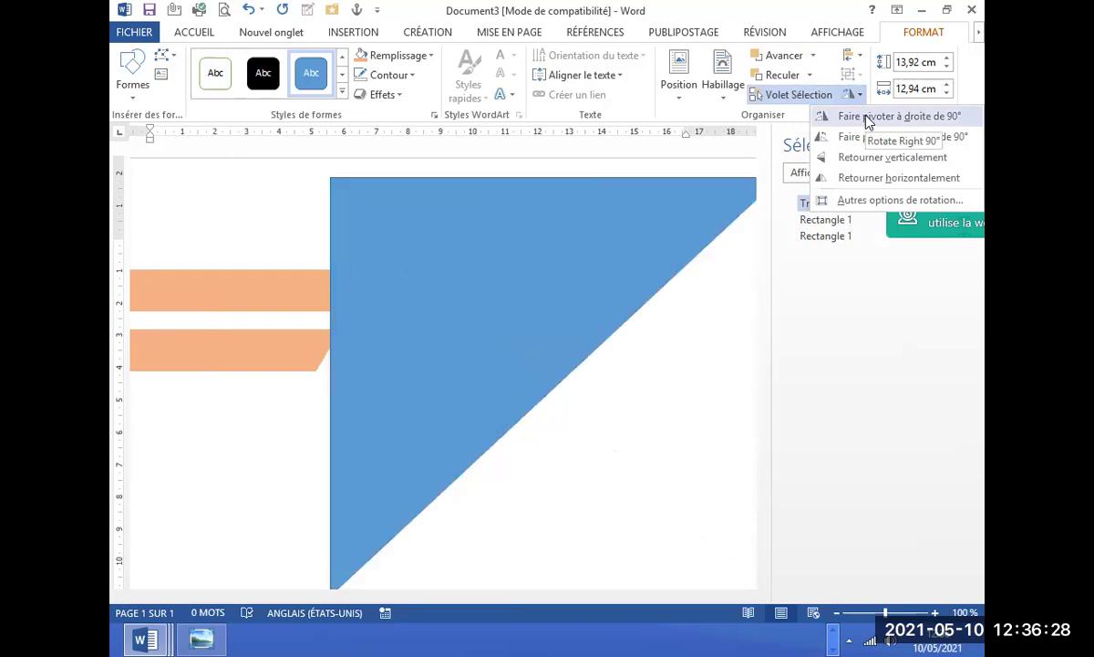
click(866, 103)
click(865, 98)
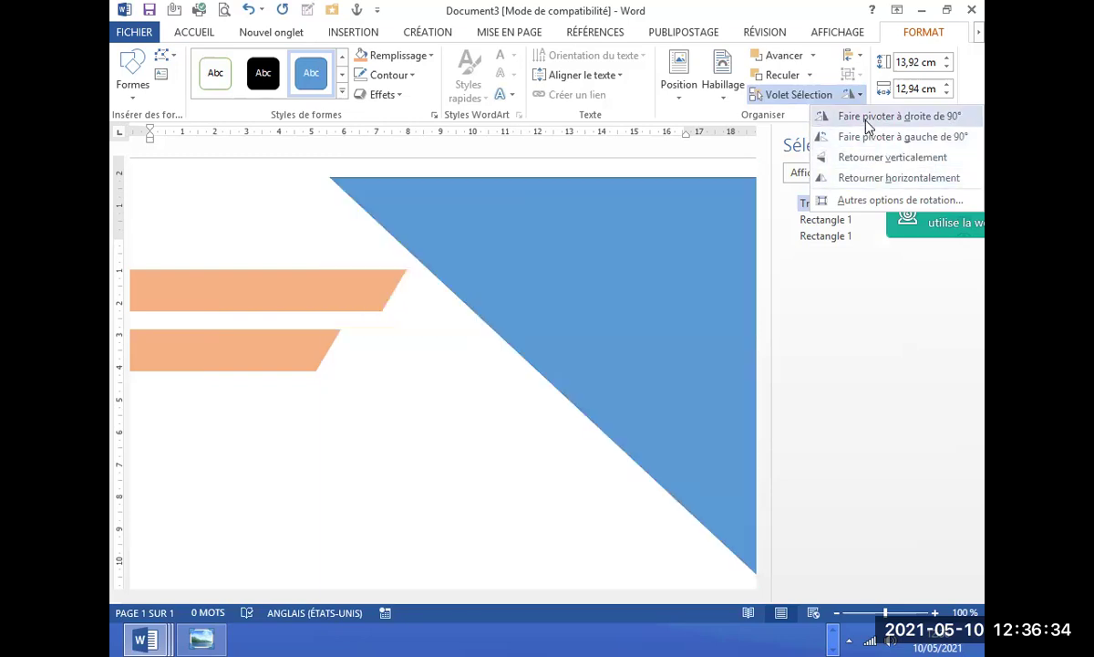
click(869, 128)
drag(704, 239, 650, 239)
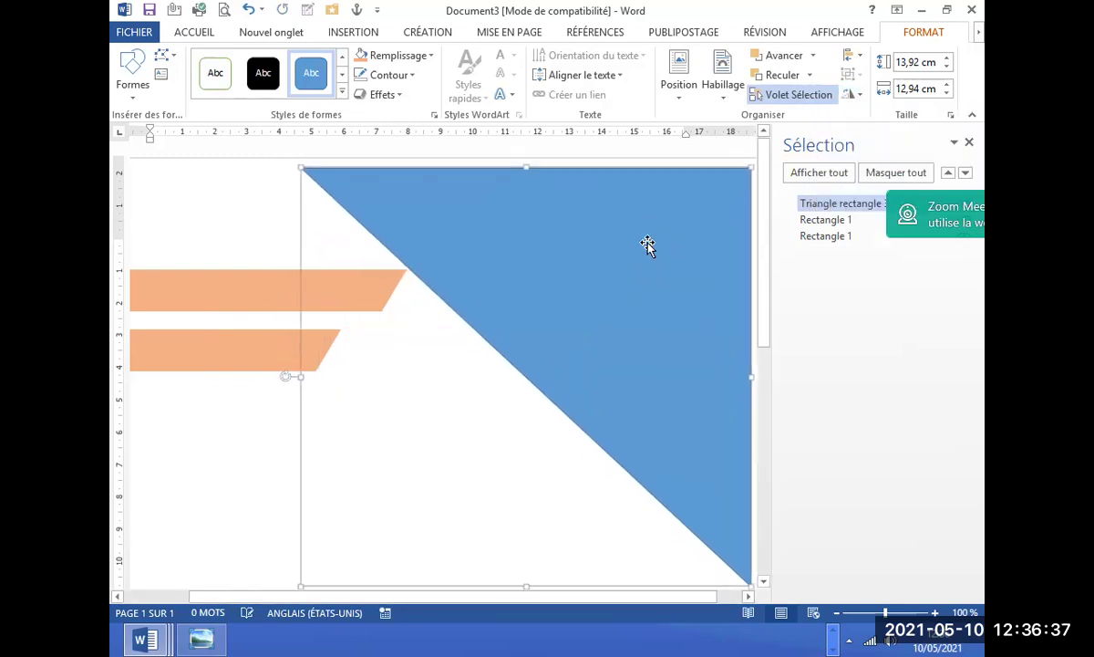
Settle the blue triangle flush in the top-right corner against the upper banner's tip, then deselect it.
click(970, 146)
drag(831, 228, 839, 220)
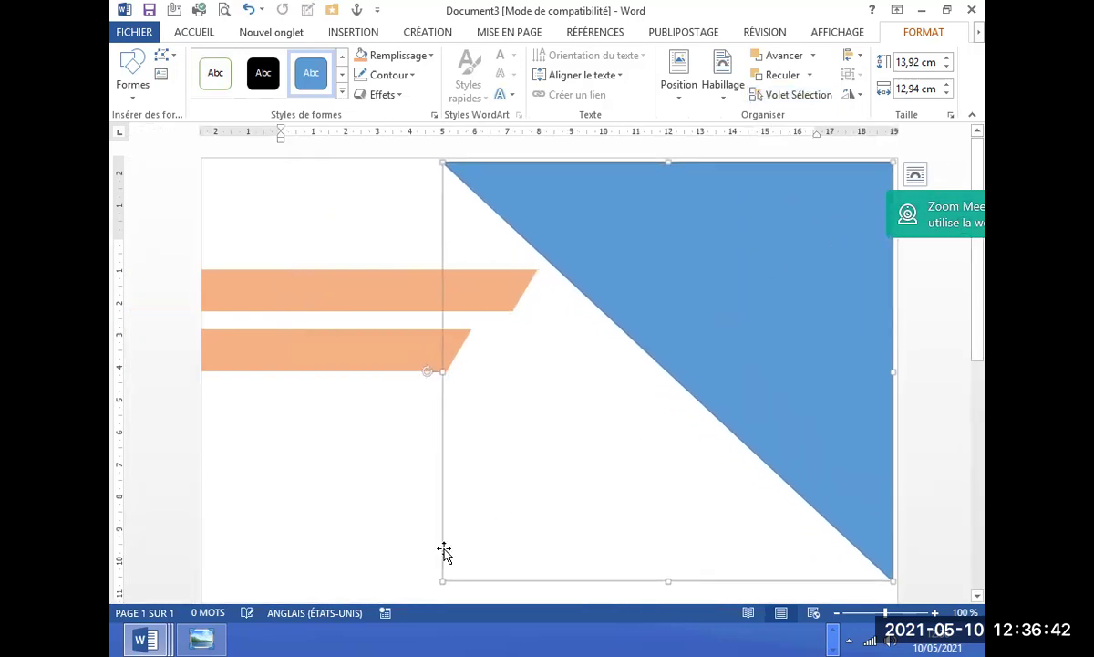
drag(442, 578, 394, 427)
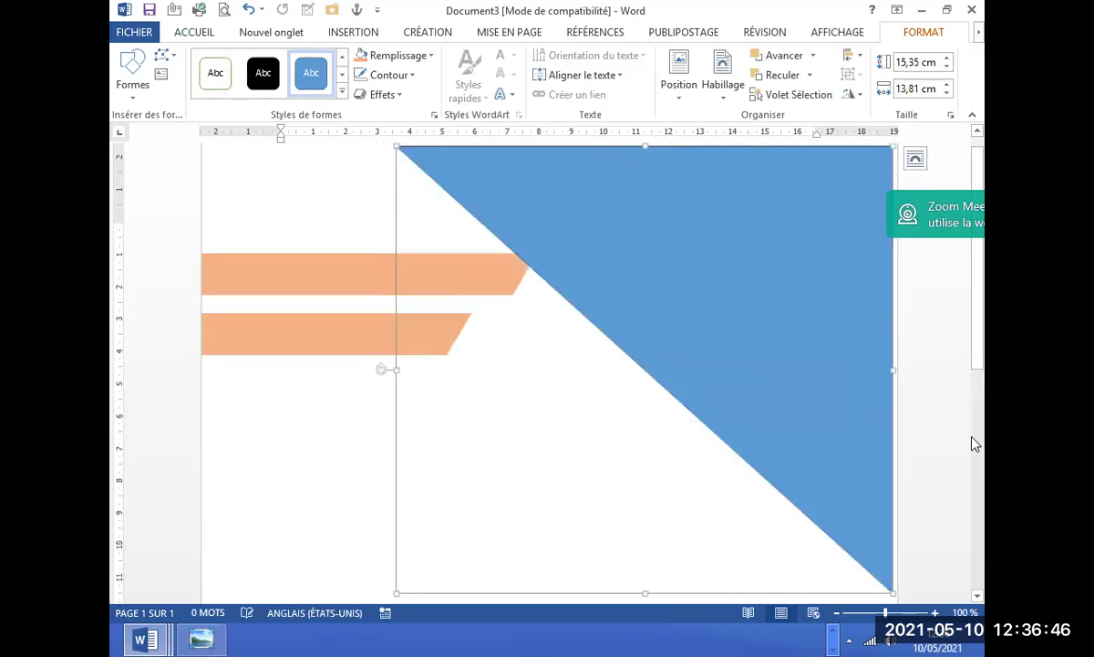
drag(979, 350, 983, 339)
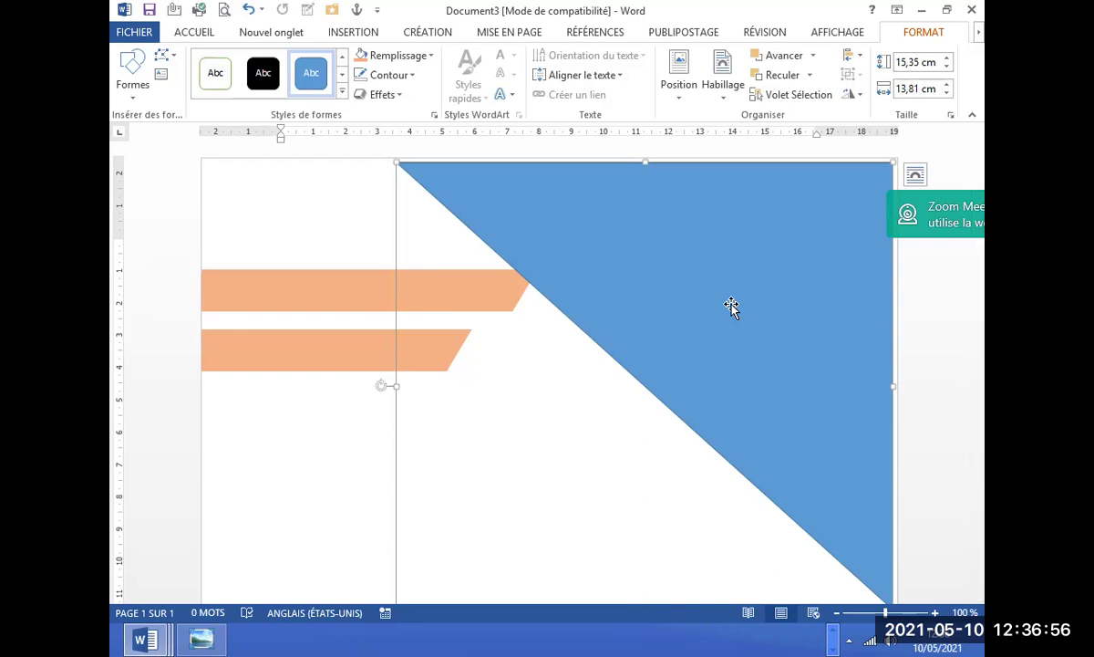
click(303, 434)
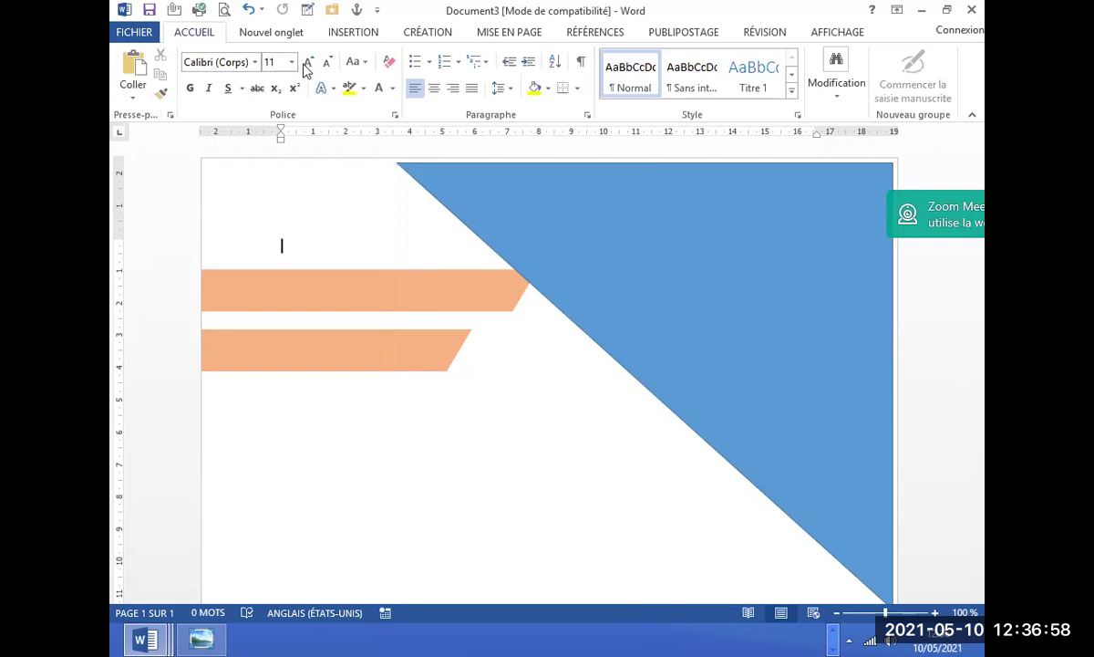
click(350, 36)
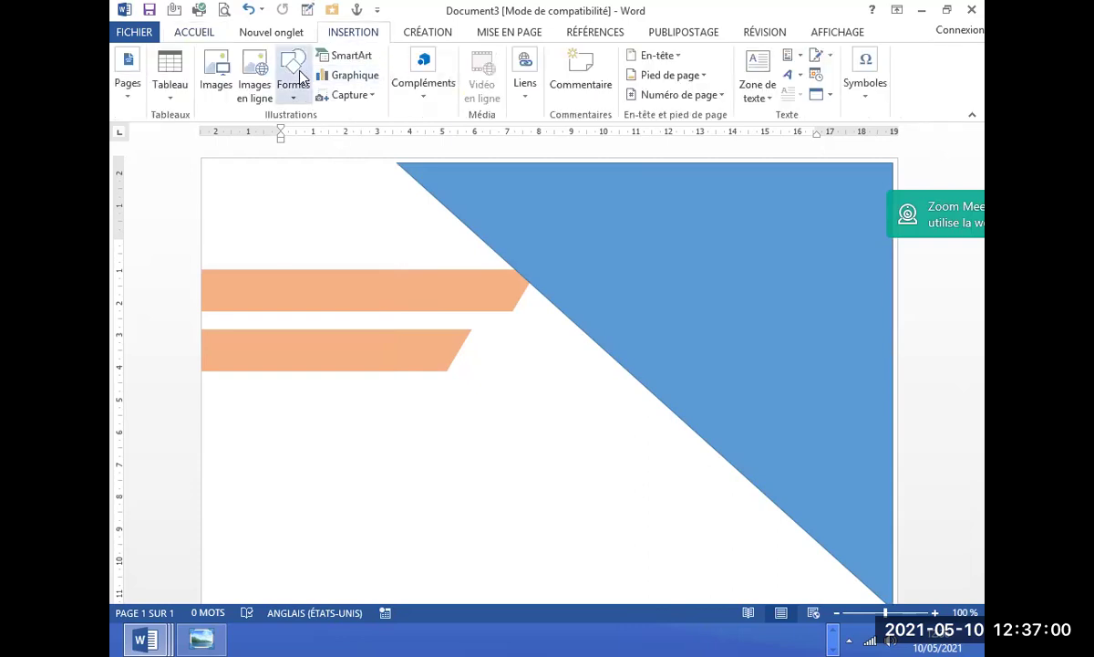
Browse the Images dialog on D: through 4-LEPROF-MBR, Ecoles et CF, ECOLE 4 to TP Word 190421.
click(210, 64)
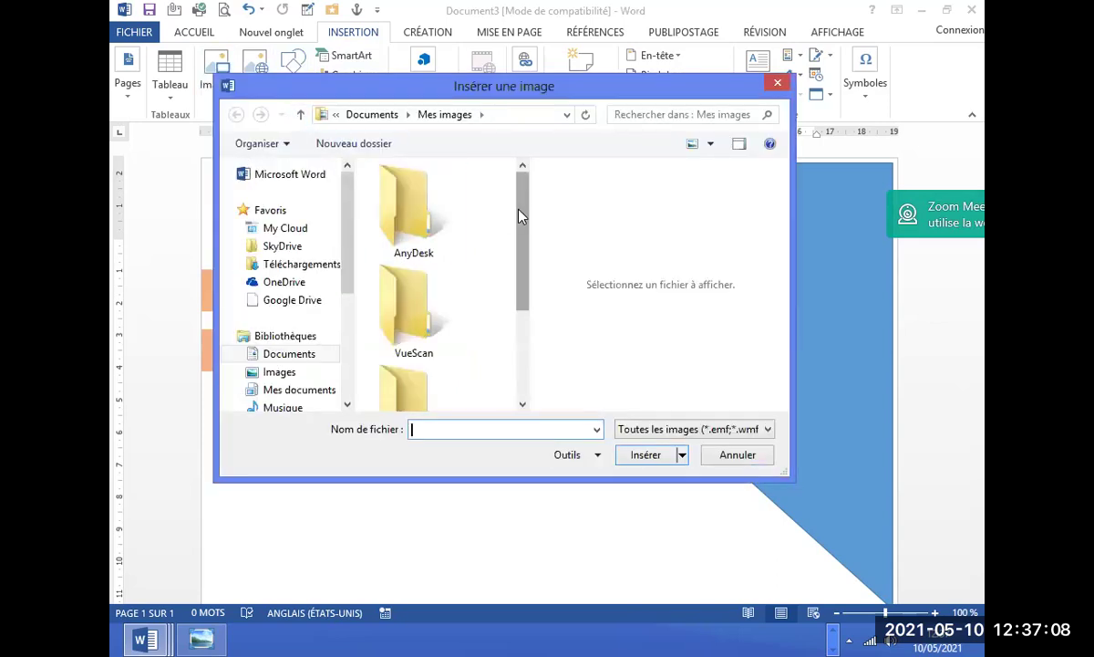
drag(520, 216, 526, 326)
drag(347, 228, 342, 308)
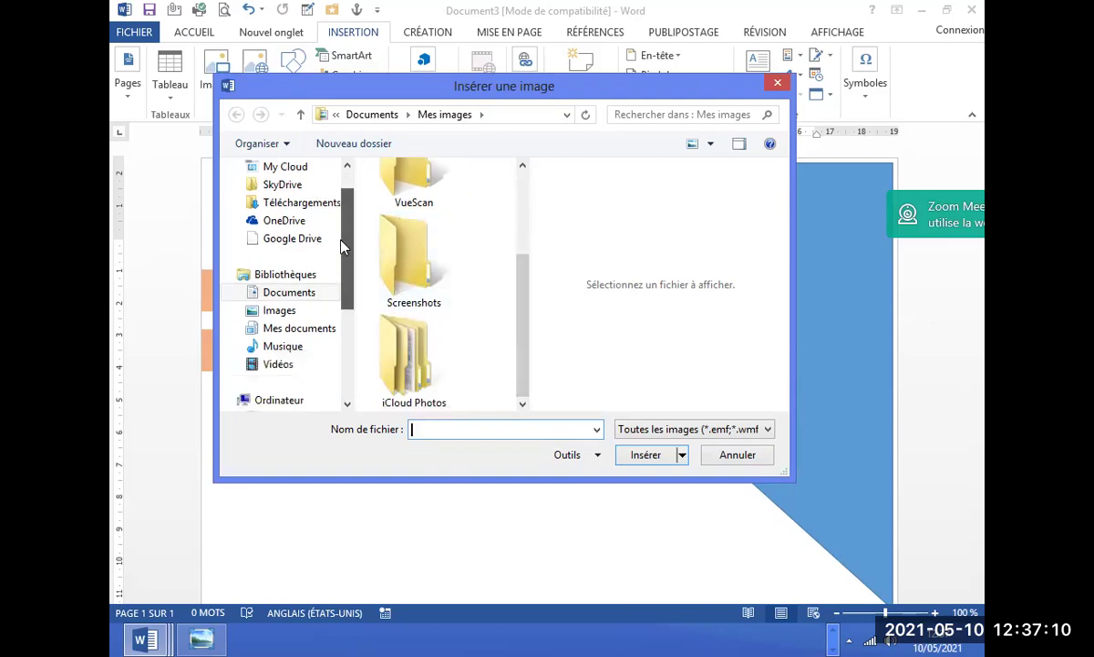
scroll(343, 309, up, 1)
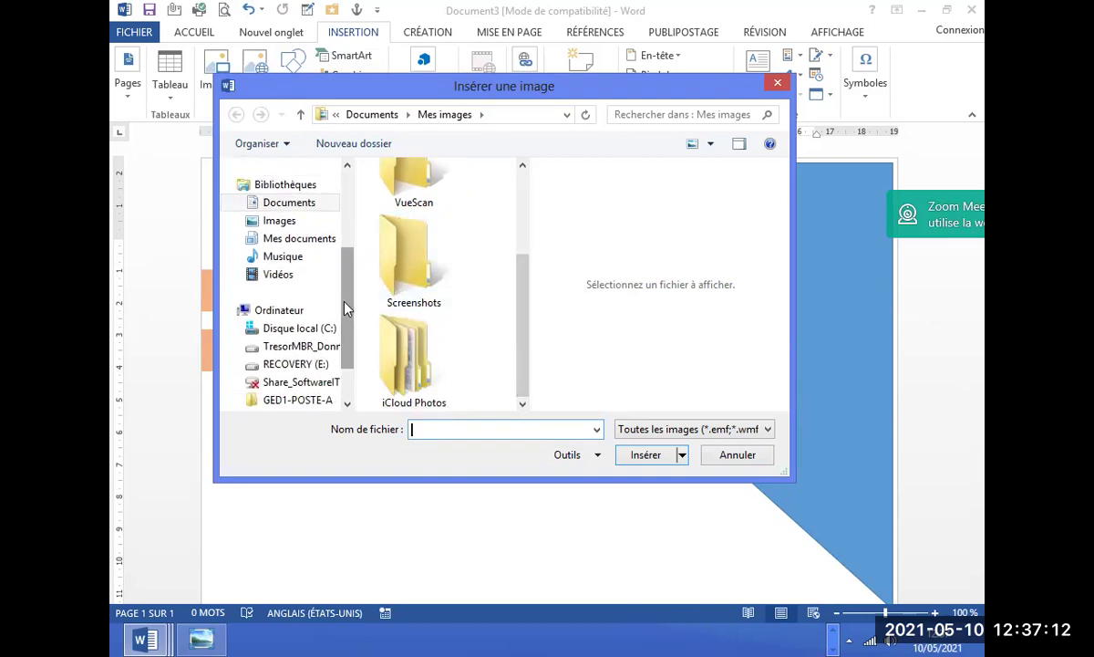
click(307, 348)
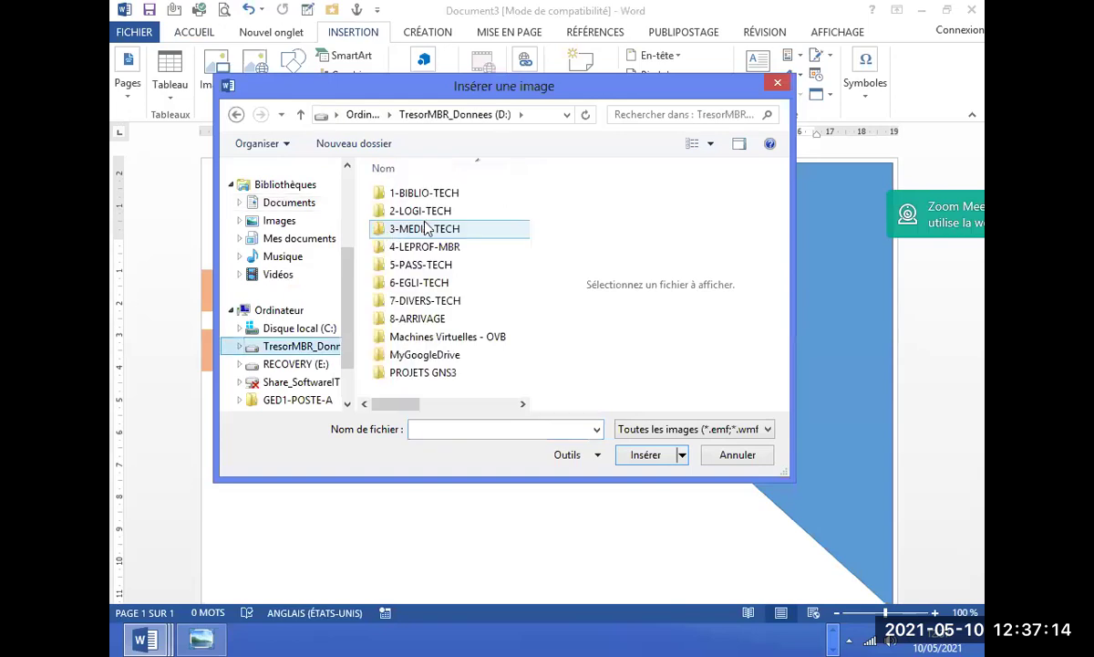
double_click(430, 247)
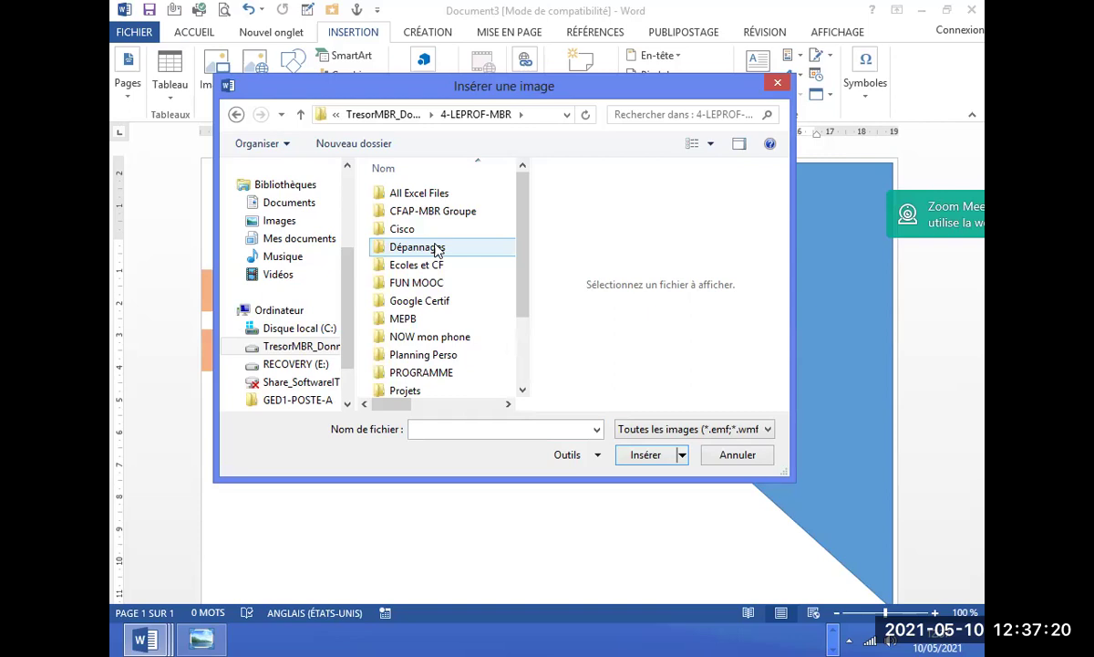
double_click(425, 264)
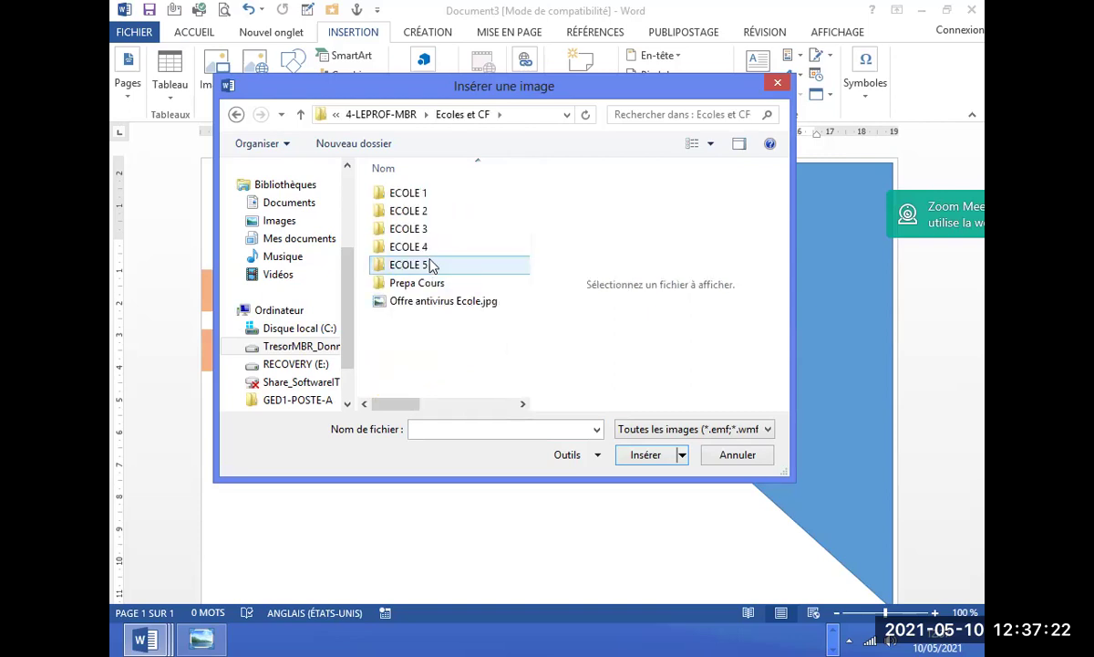
double_click(429, 249)
click(422, 213)
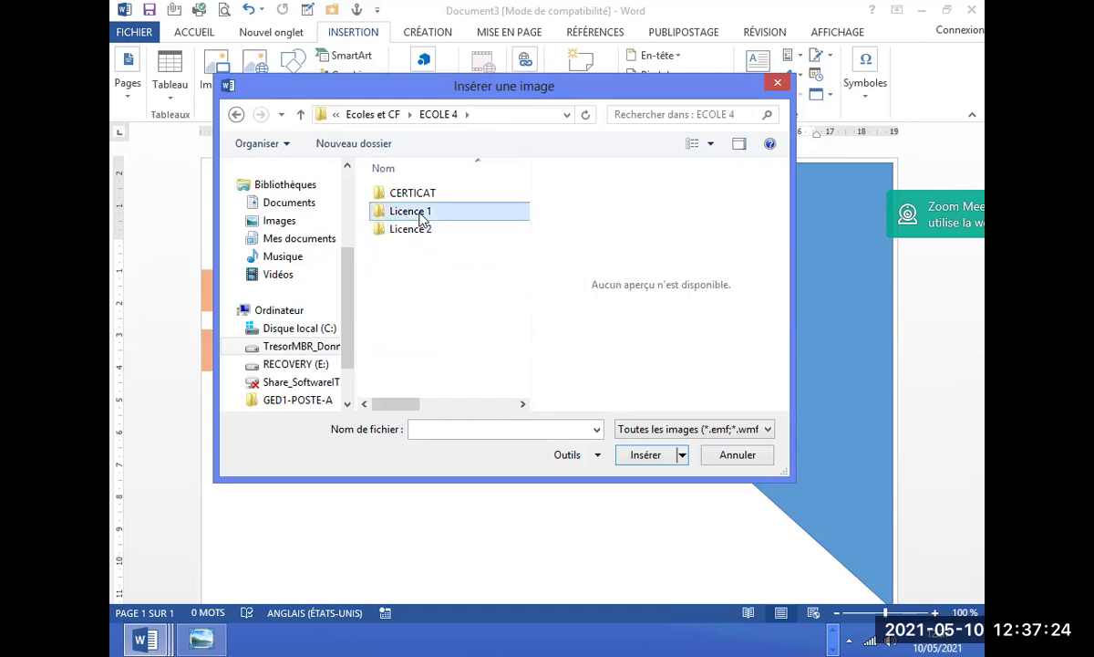
double_click(422, 213)
double_click(419, 212)
mouse_move(522, 210)
mouse_down()
mouse_move(525, 223)
mouse_move(524, 200)
mouse_up()
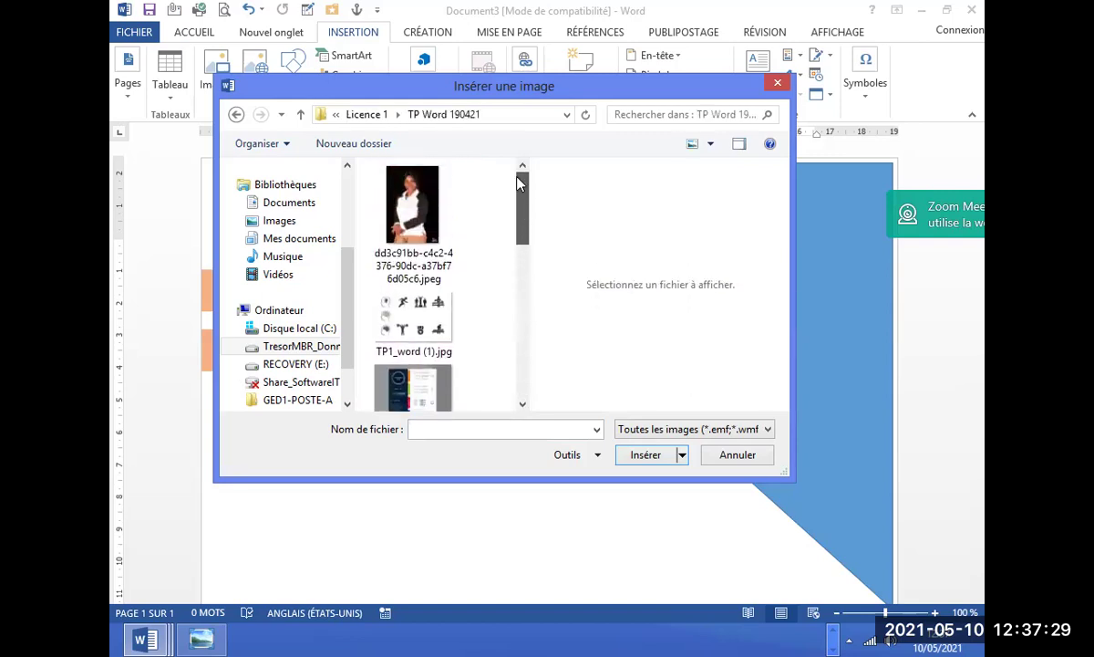
scroll(347, 261, up, 3)
From Downloads > Photos Etudiants DGC, insert the striped-shirt portrait photo.
click(324, 265)
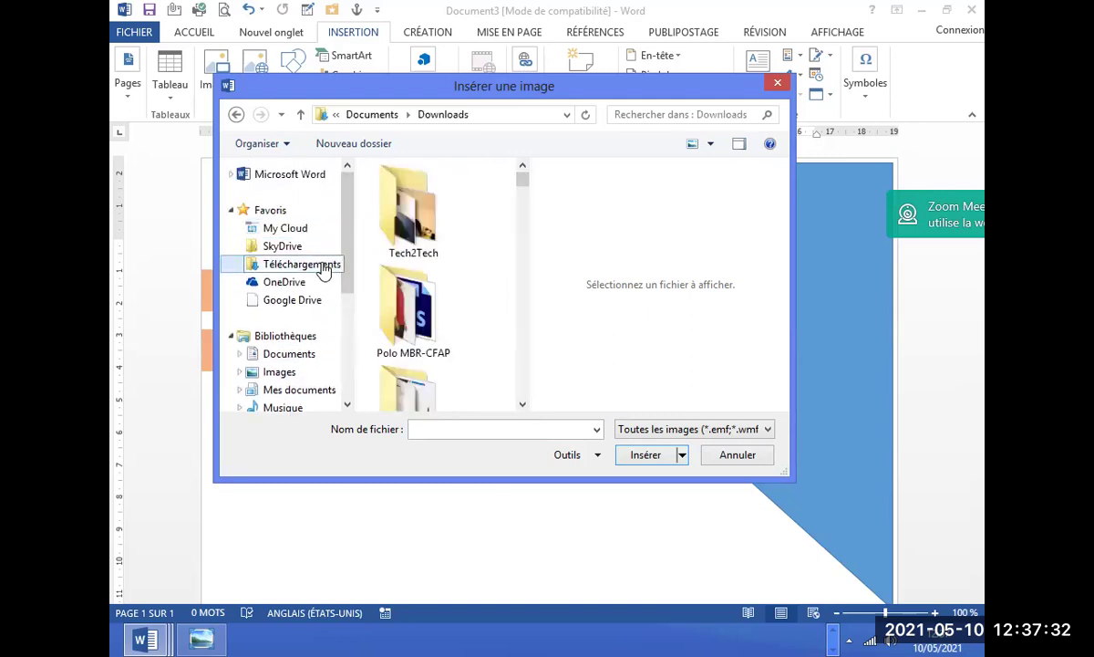
click(524, 406)
click(424, 354)
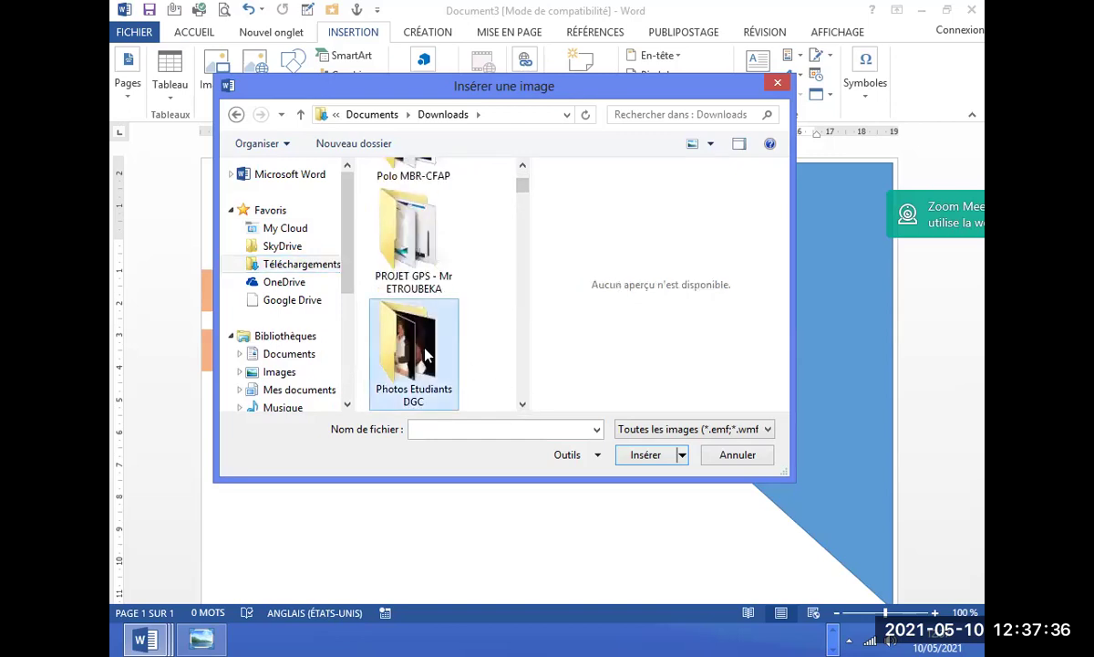
double_click(425, 354)
drag(521, 184, 454, 258)
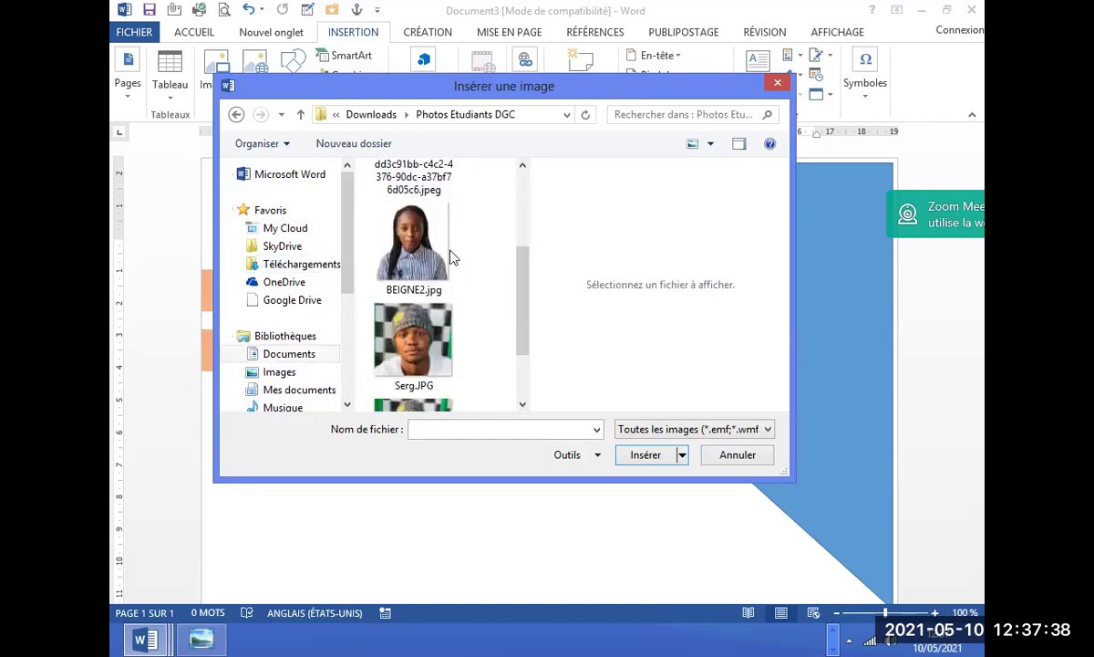
click(408, 242)
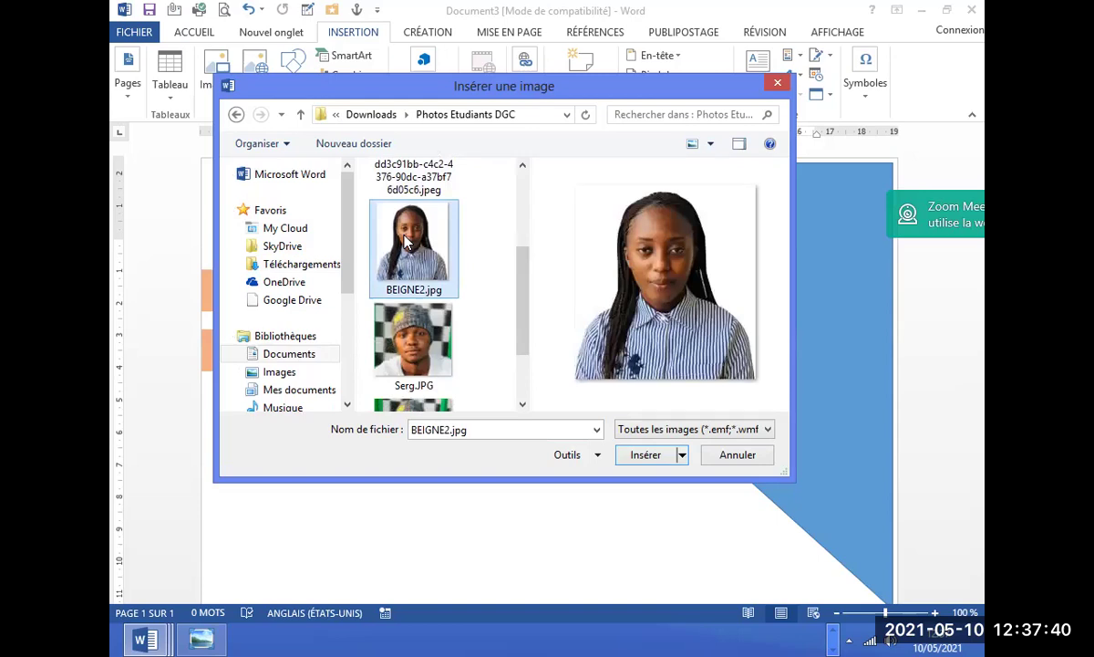
scroll(479, 283, down, 2)
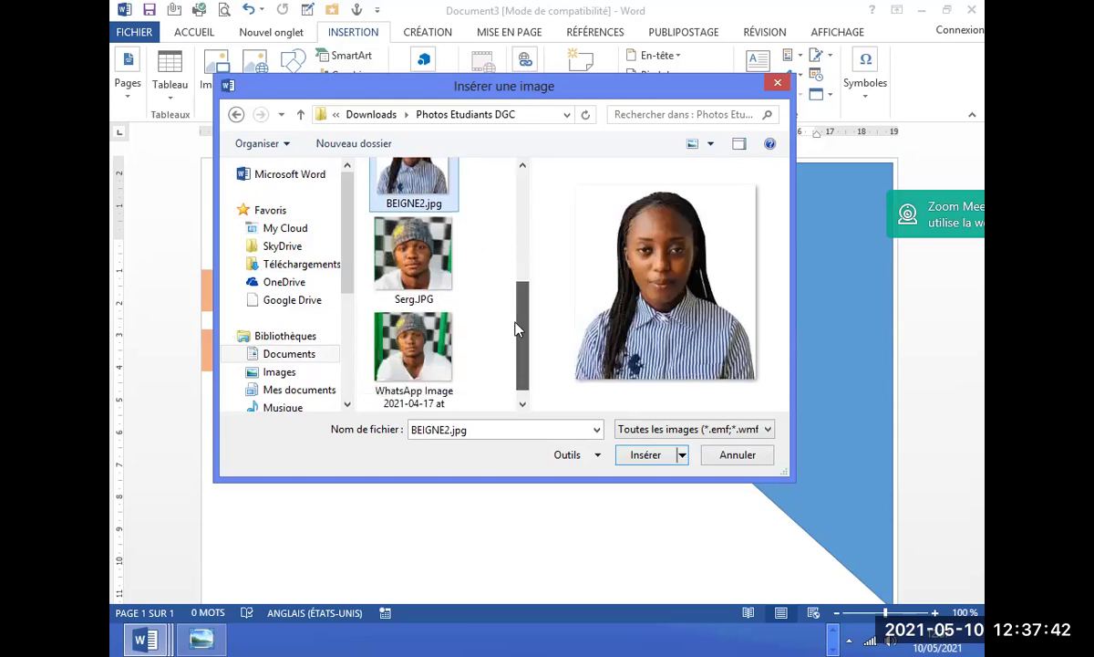
click(432, 330)
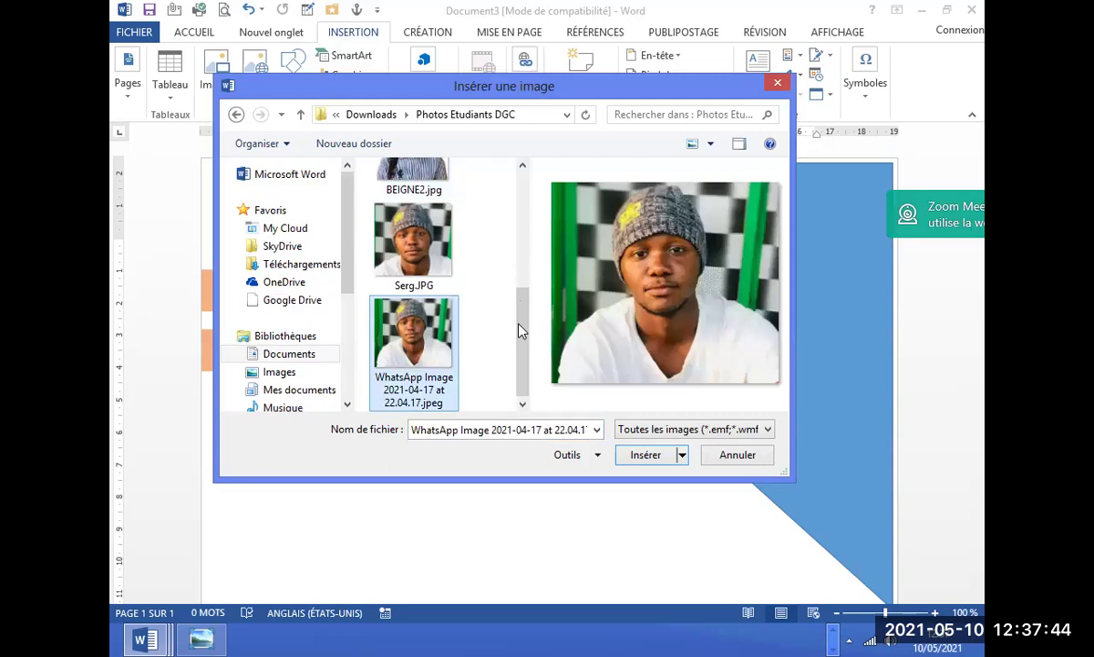
drag(522, 330, 524, 273)
click(410, 290)
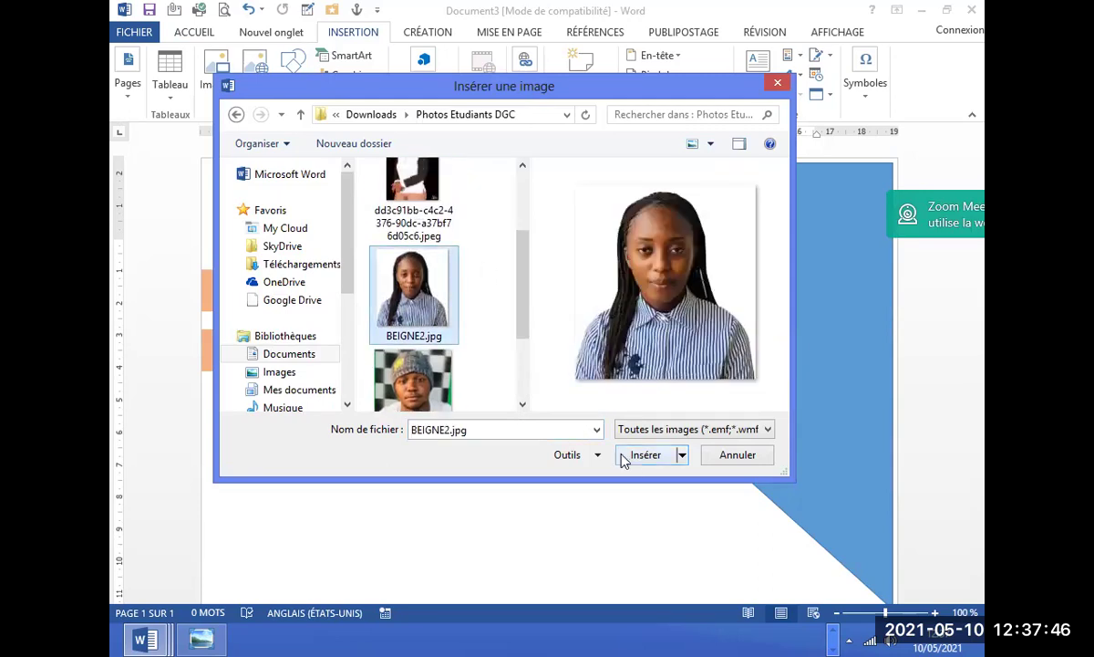
click(643, 454)
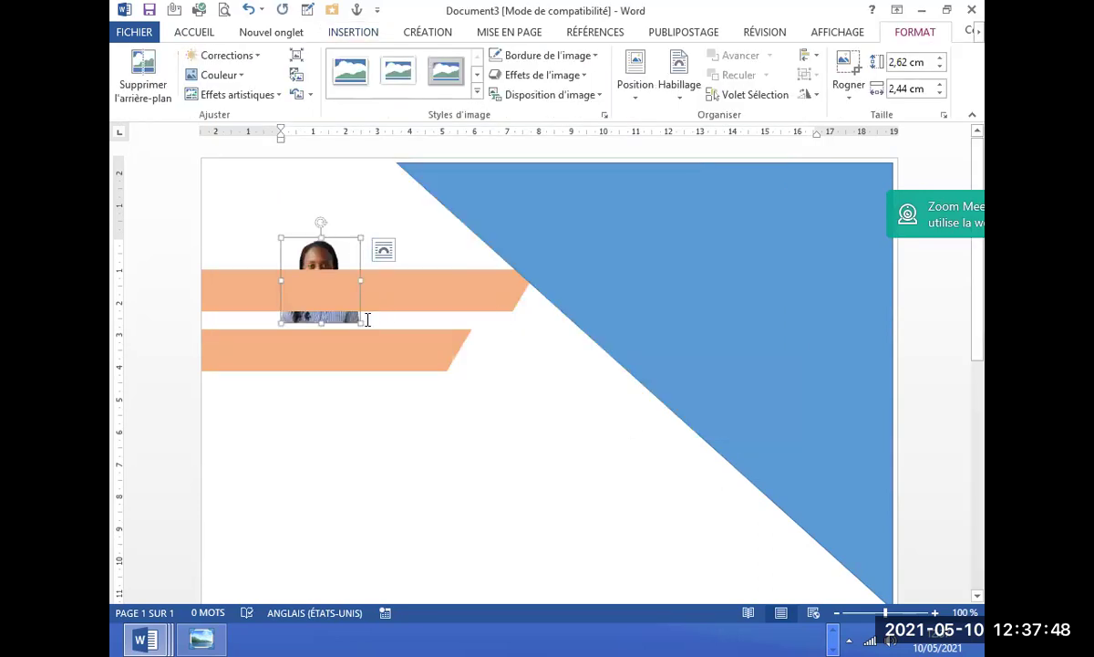
Enlarge the portrait photo to about 9.79 cm by 9.1 cm beneath the orange banners.
drag(361, 321, 574, 504)
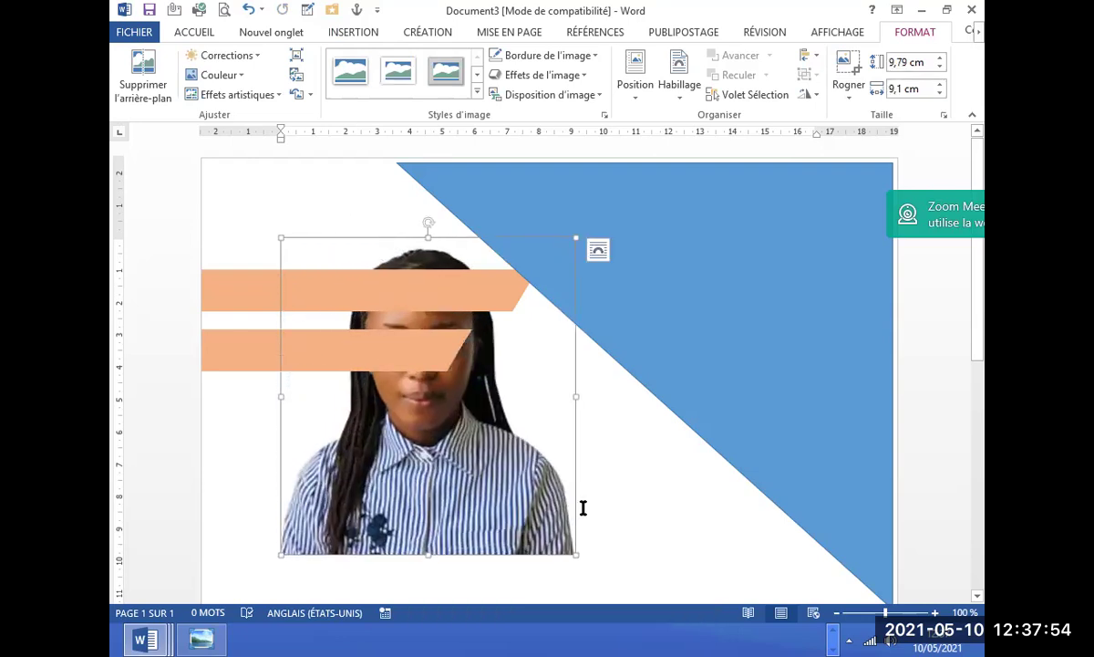
click(635, 499)
click(511, 489)
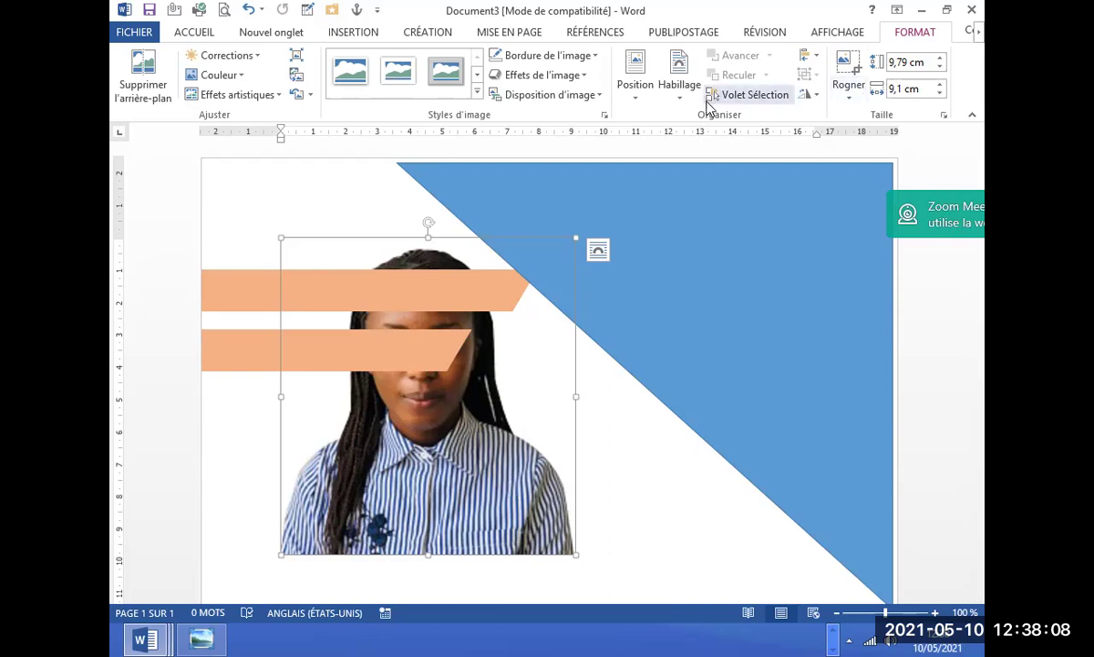
click(556, 456)
click(463, 430)
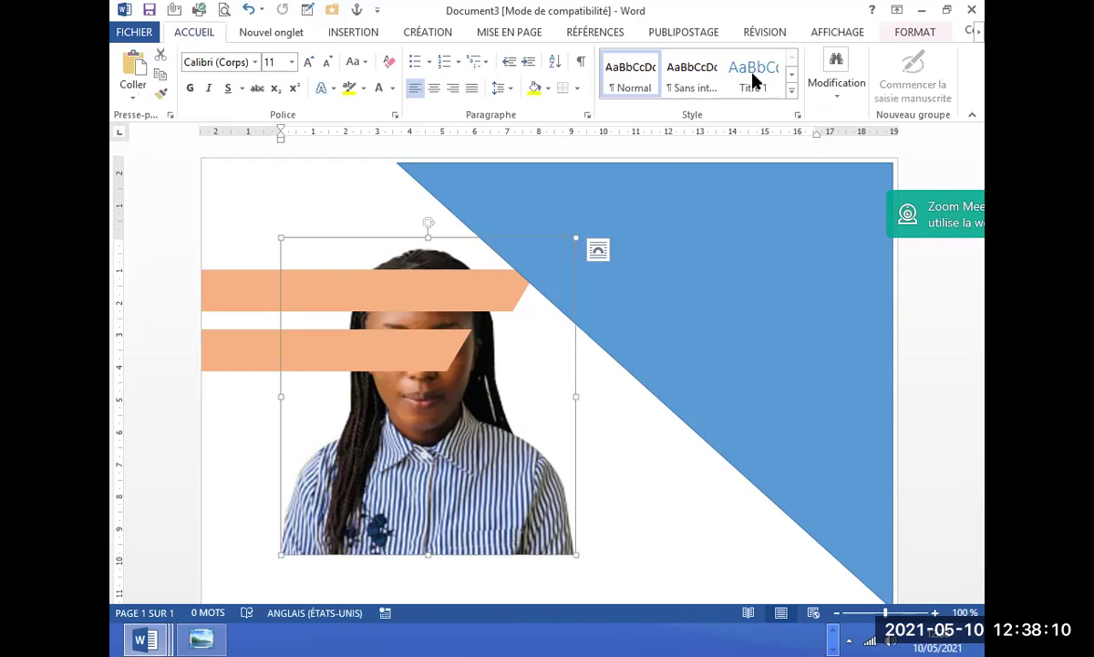
click(912, 33)
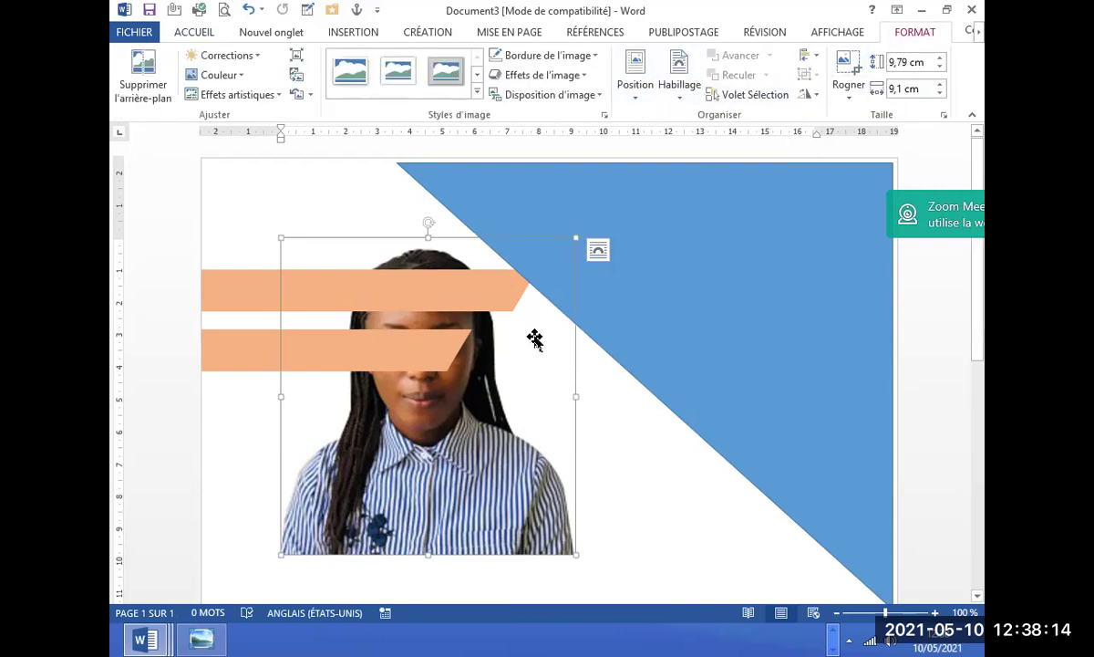
Send the lower orange banner one layer back with Reculer.
click(374, 363)
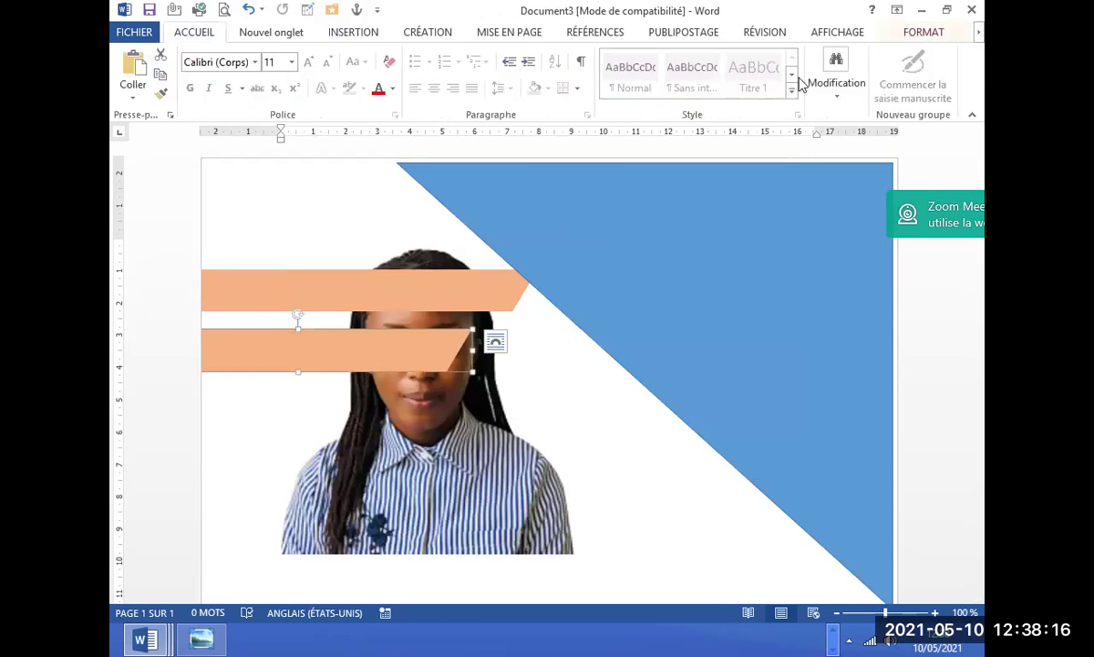
click(923, 33)
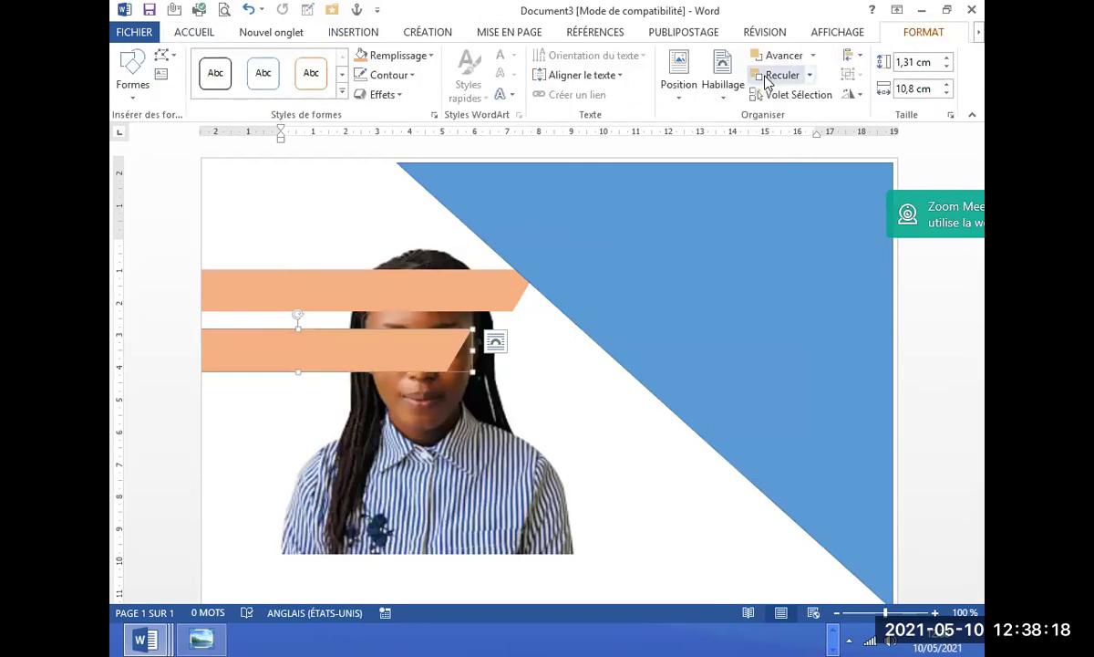
click(811, 77)
click(806, 97)
Set the photo's wrapping to Carré (Square) and drag it right over the blue triangle.
click(383, 447)
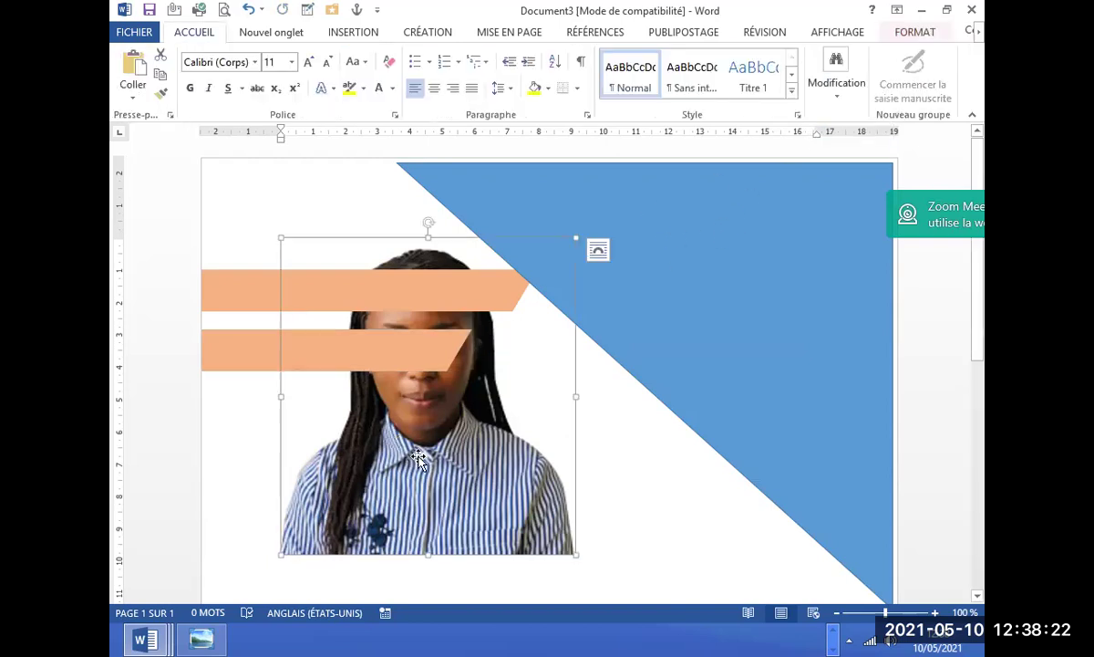
right_click(390, 424)
mouse_move(488, 405)
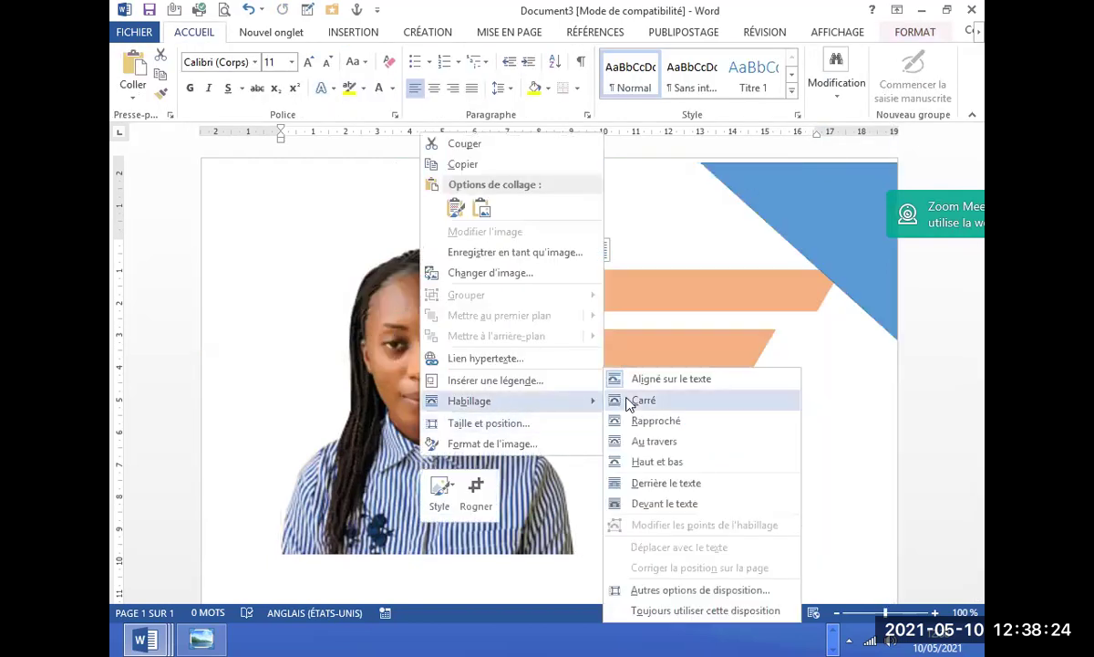
click(643, 401)
drag(551, 399, 739, 370)
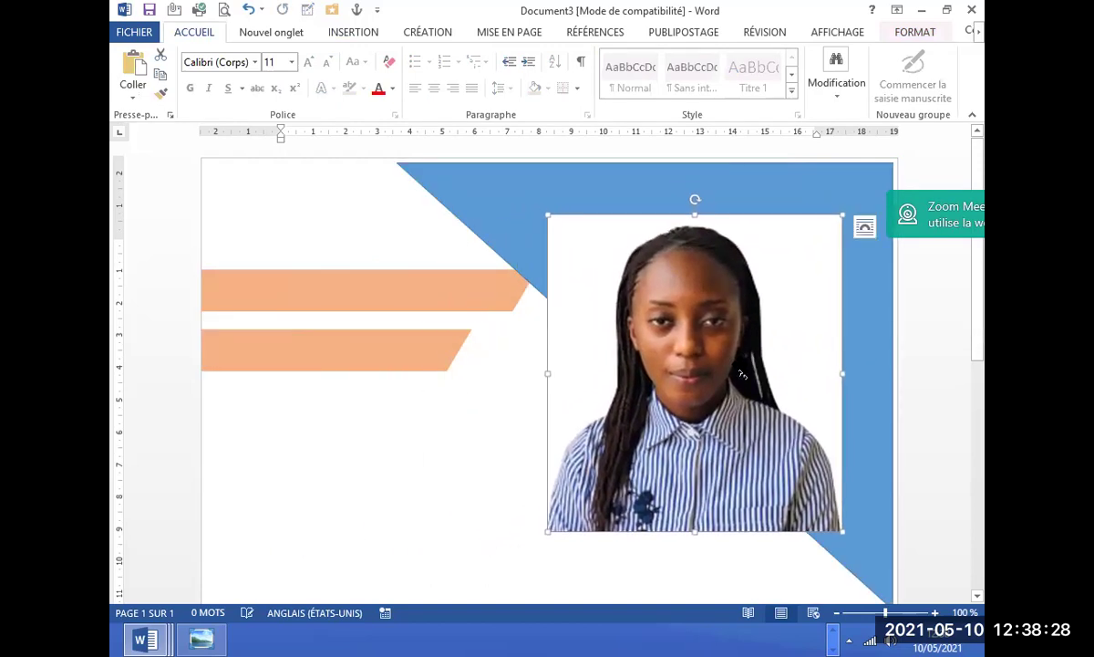
drag(736, 362, 777, 333)
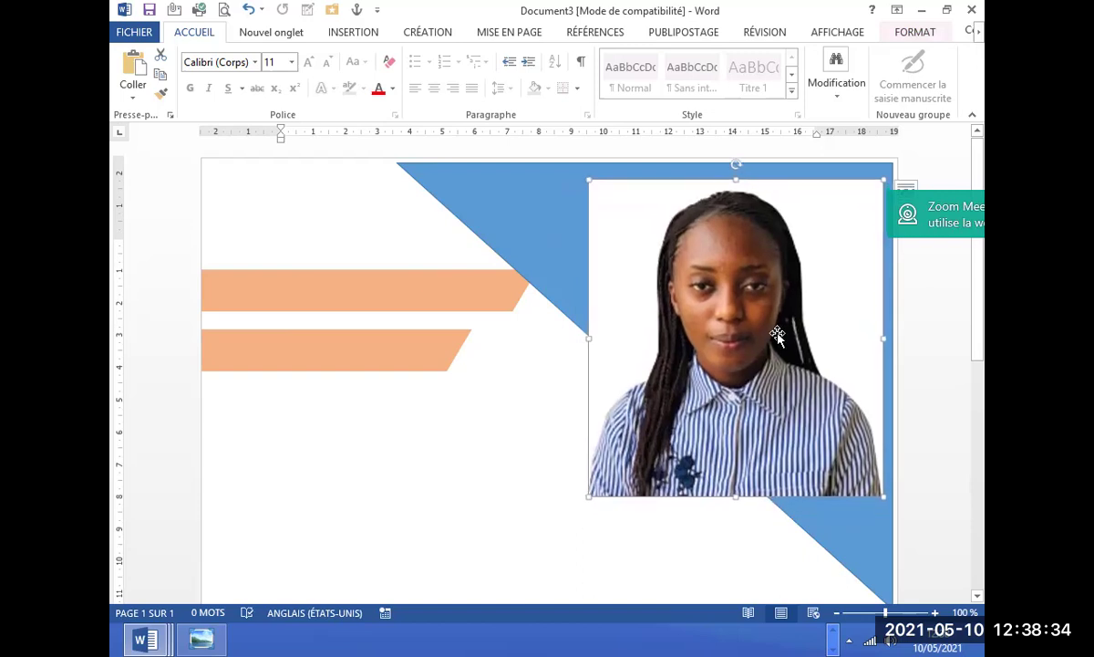
mouse_move(777, 333)
mouse_down()
mouse_move(749, 346)
mouse_move(753, 355)
mouse_up()
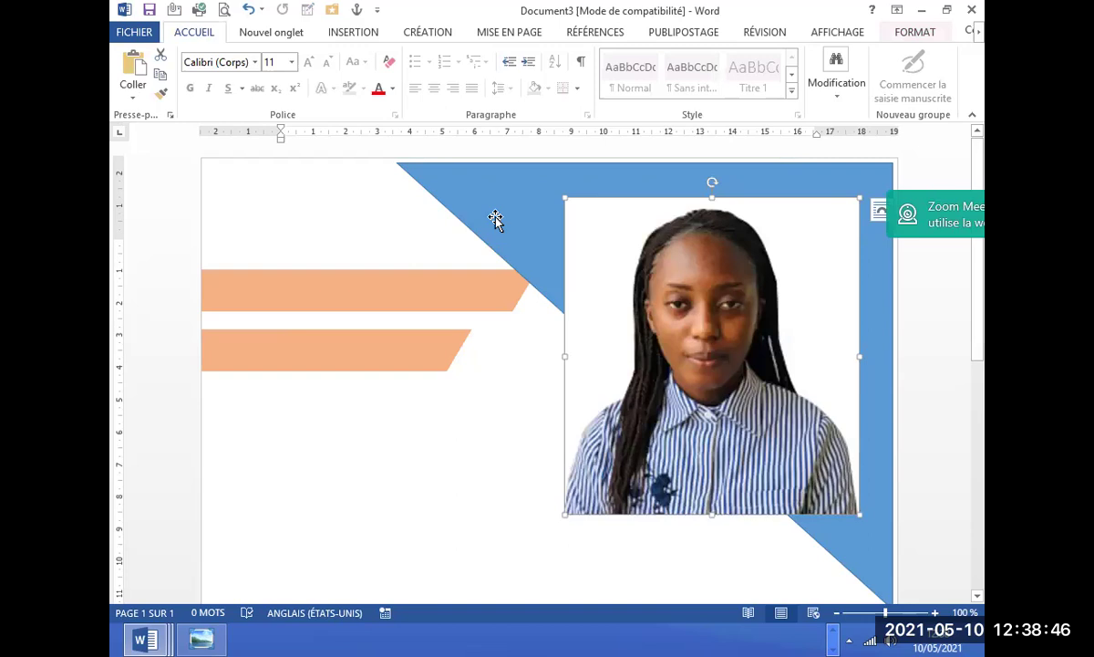
Bring up the context menus of the photo and the blue triangle, then reselect the photo.
right_click(614, 239)
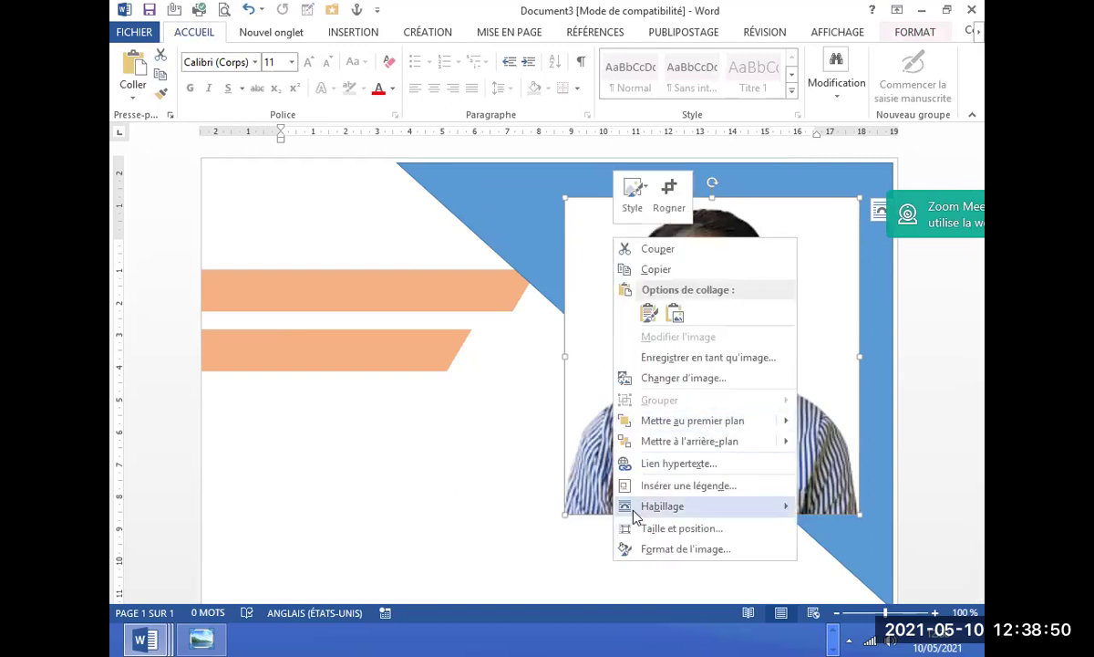
click(527, 219)
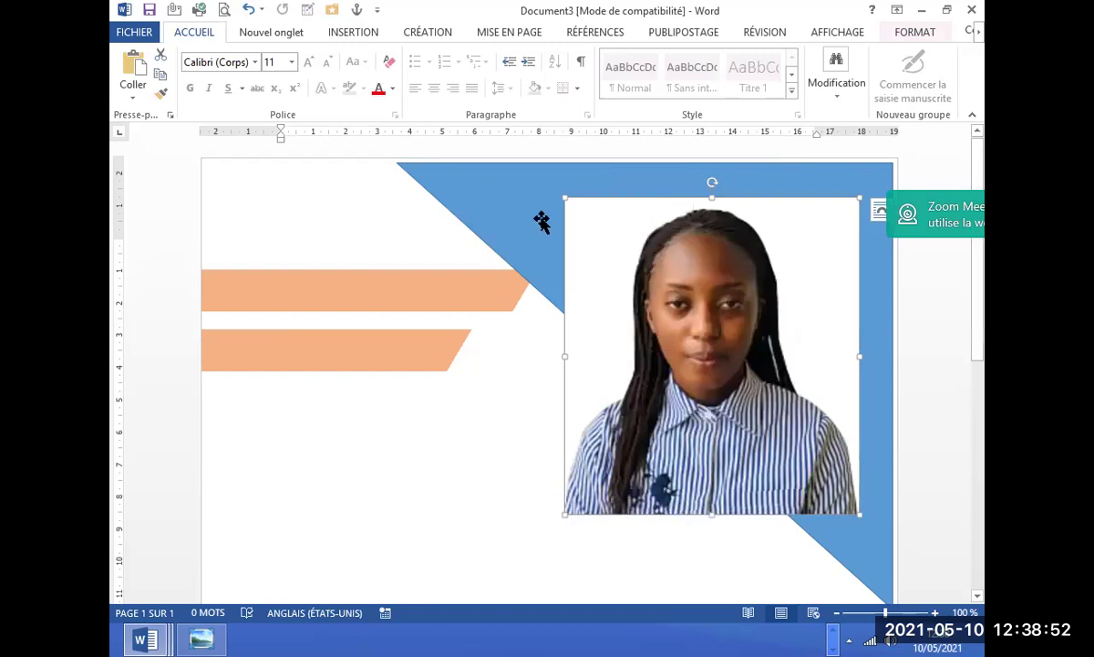
click(527, 219)
right_click(530, 223)
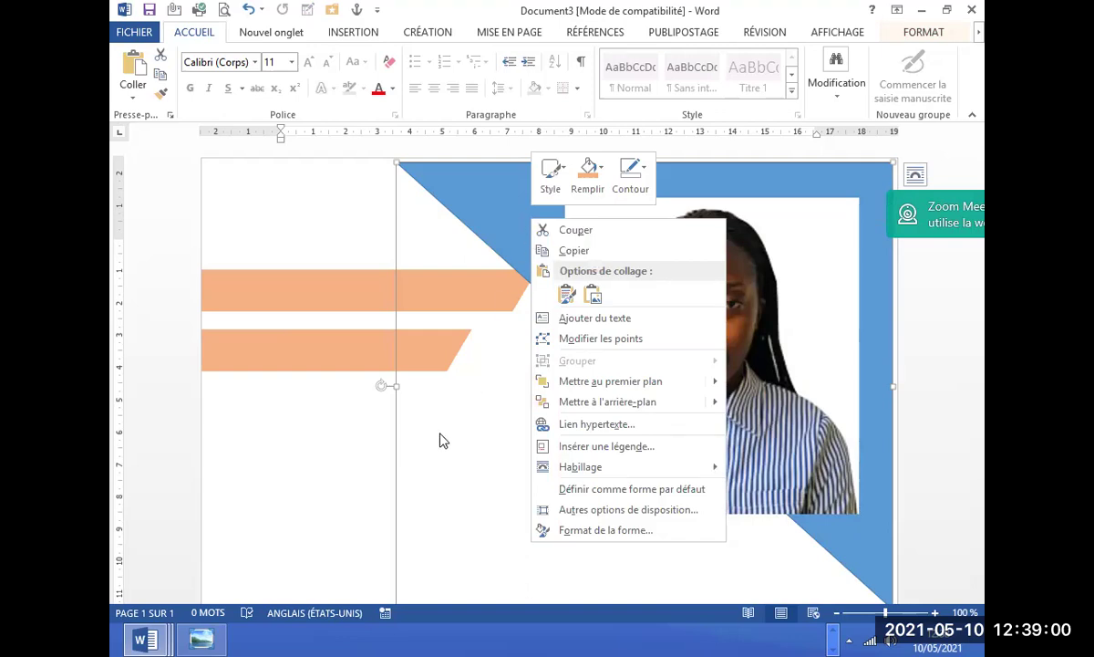
click(386, 427)
click(634, 351)
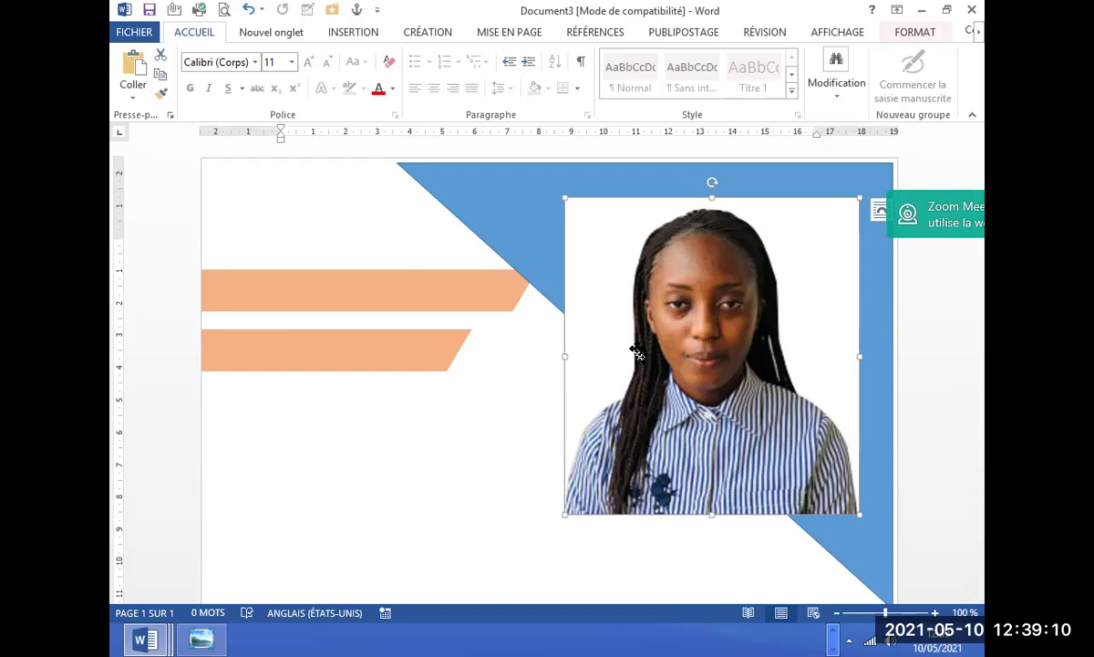
Nudge the portrait in small moves until it rests over the upper part of the blue triangle.
drag(701, 354, 708, 333)
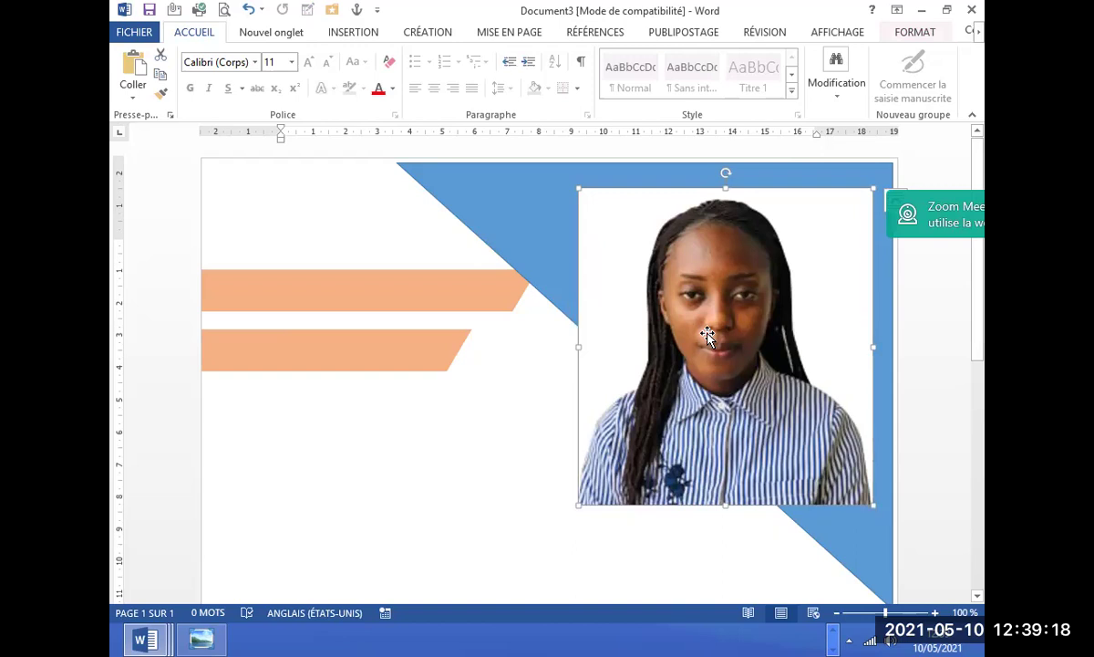
drag(708, 335, 653, 350)
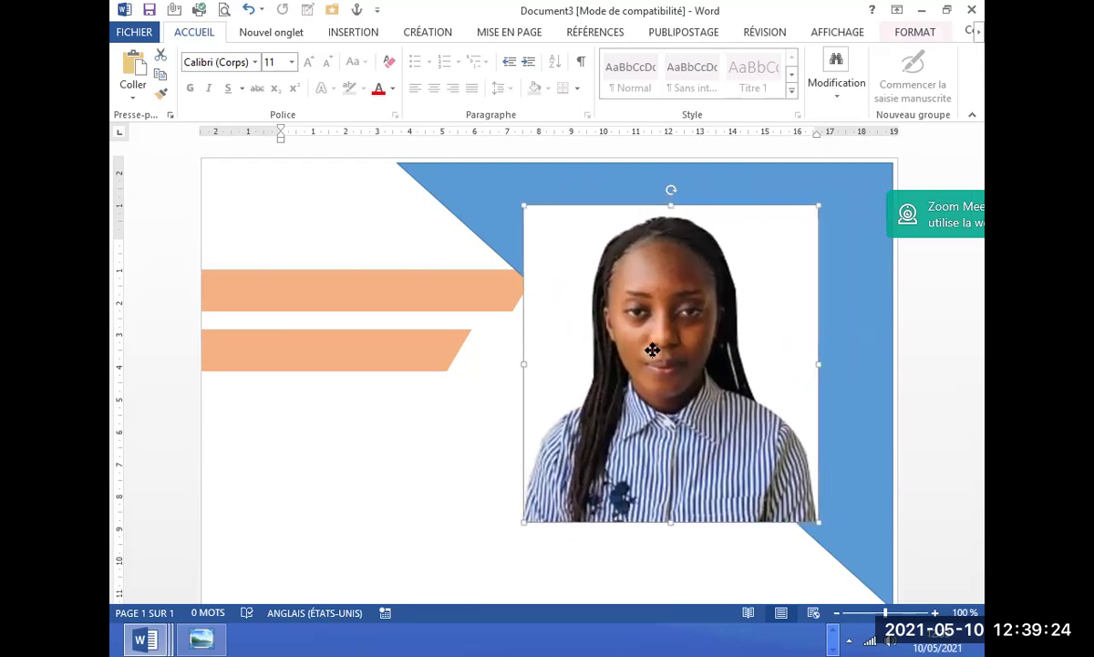
drag(653, 349, 657, 353)
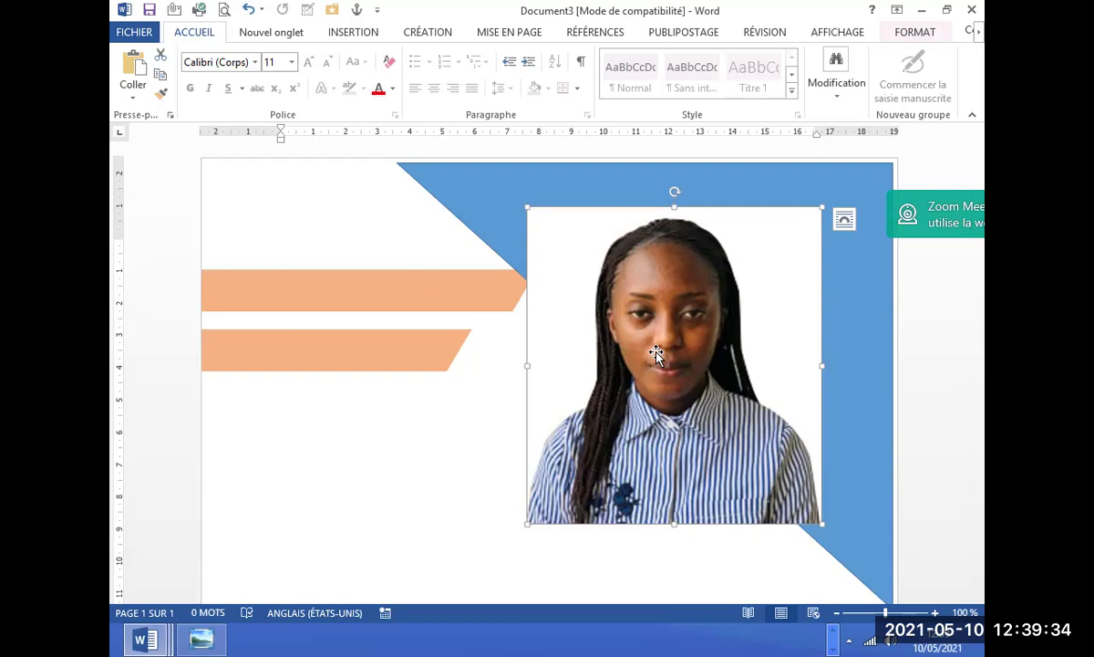
mouse_move(656, 354)
mouse_down()
mouse_move(709, 326)
mouse_move(693, 339)
mouse_up()
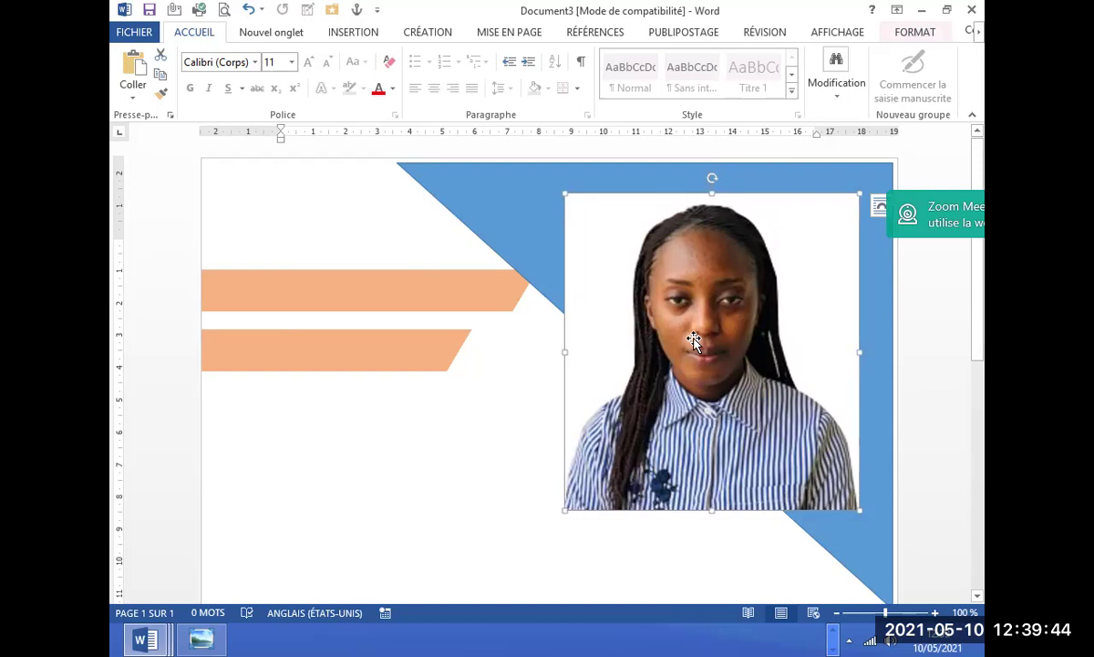
mouse_move(718, 367)
mouse_down()
mouse_move(729, 356)
mouse_move(703, 363)
mouse_up()
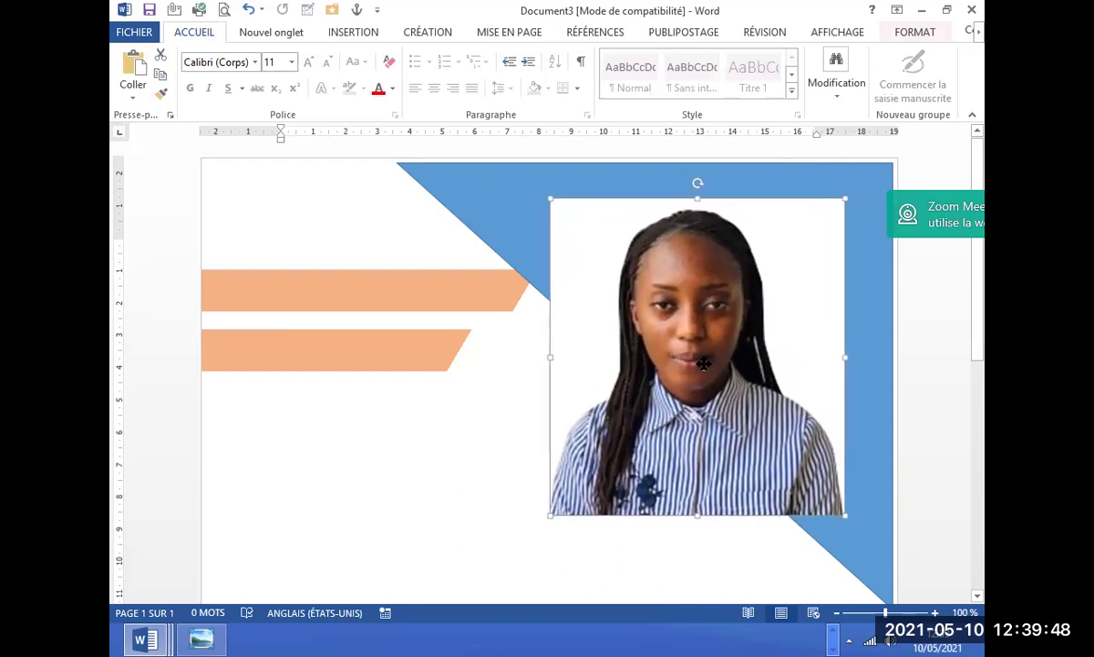
drag(703, 363, 708, 372)
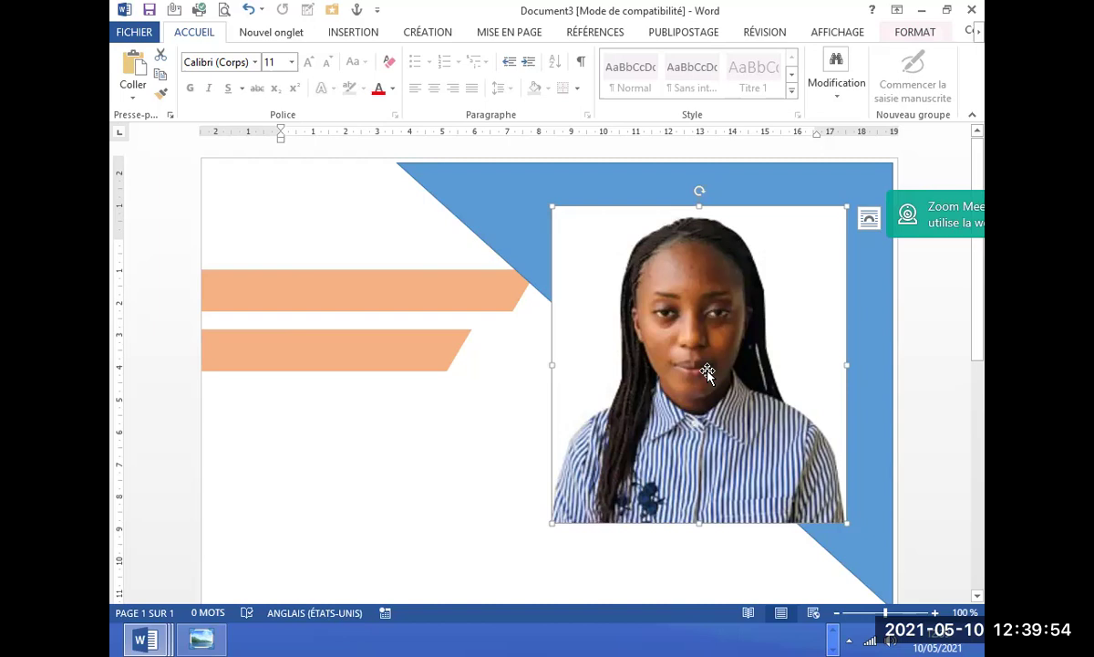
Delete the portrait photo, then select the blue triangle and open its context menu.
key(Delete)
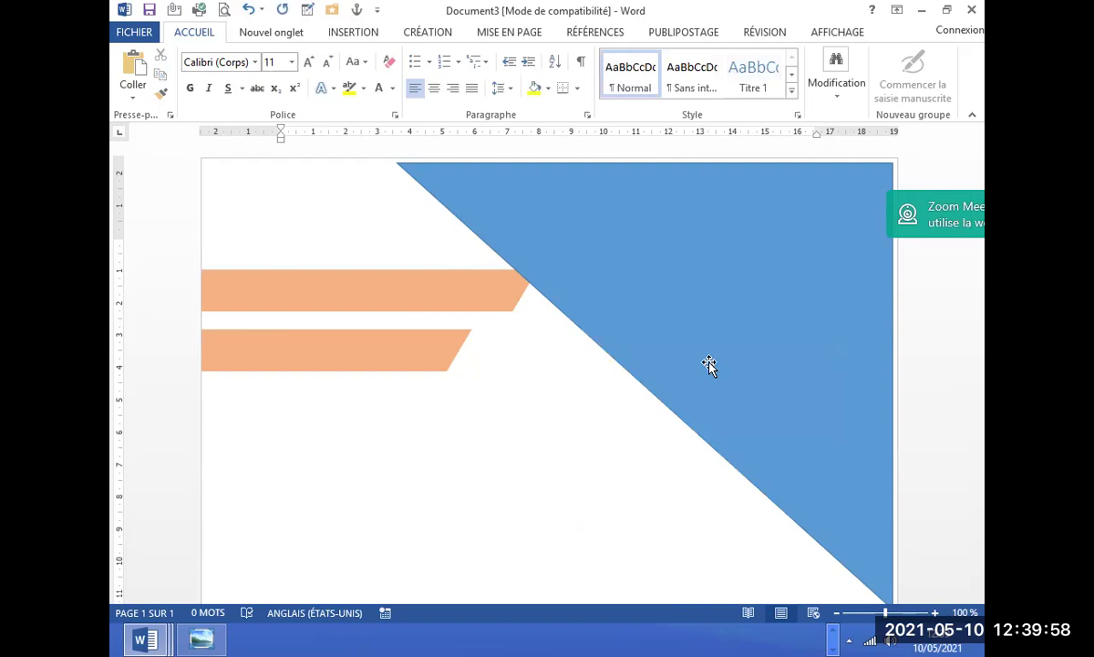
click(710, 338)
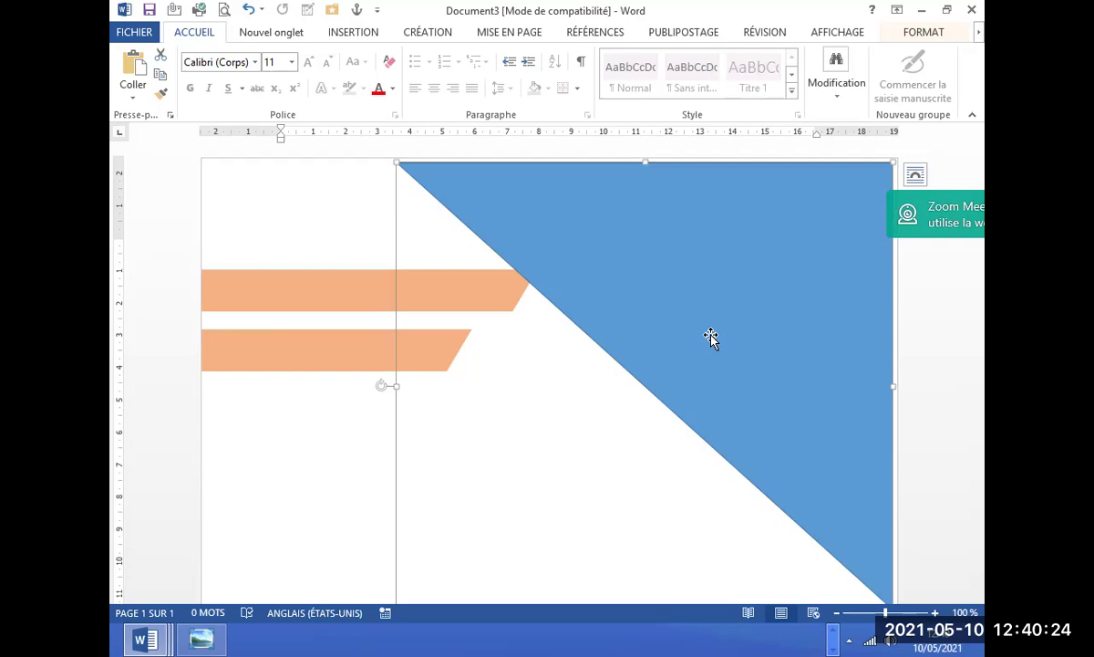
right_click(744, 302)
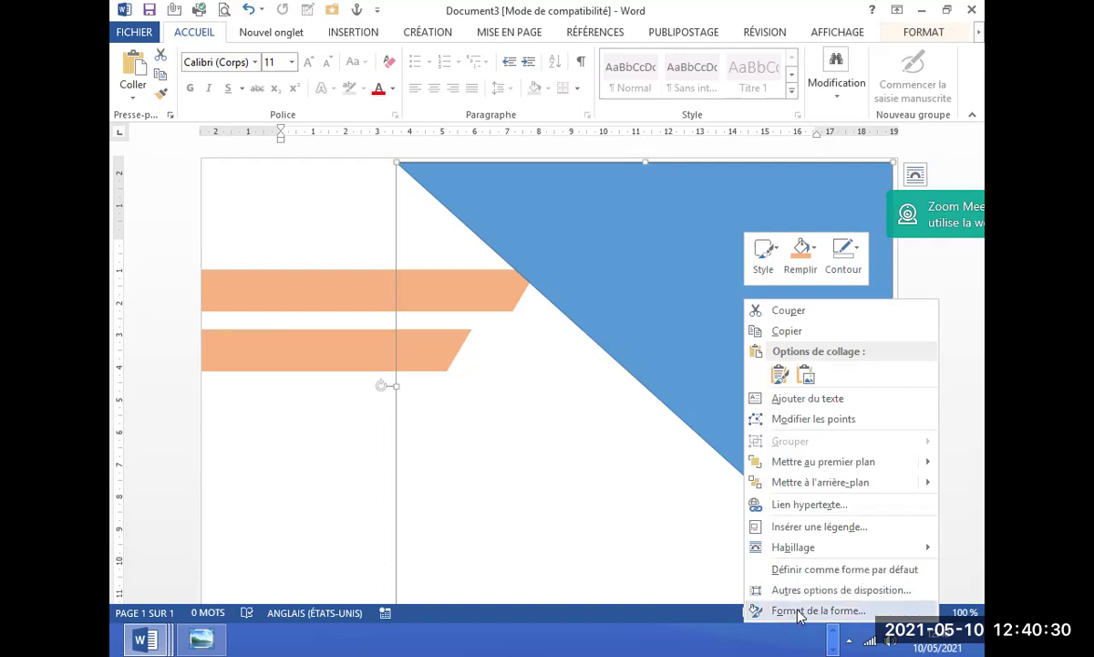
Give the triangle a Remplissage avec image ou texture fill using BEIGNE2.jpg.
click(799, 613)
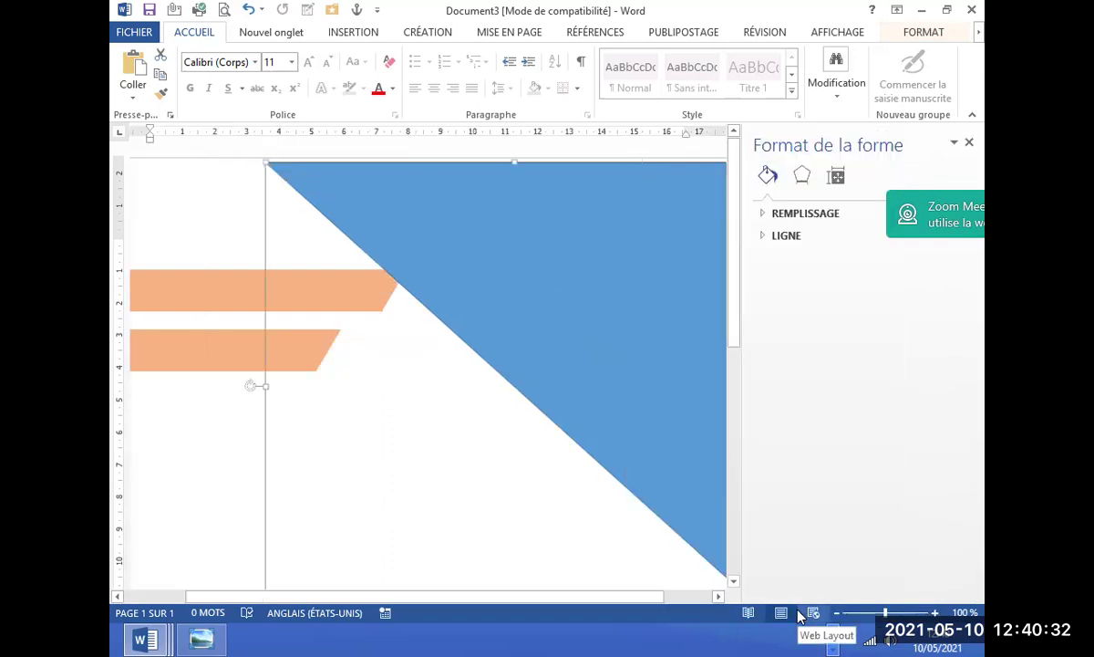
click(764, 219)
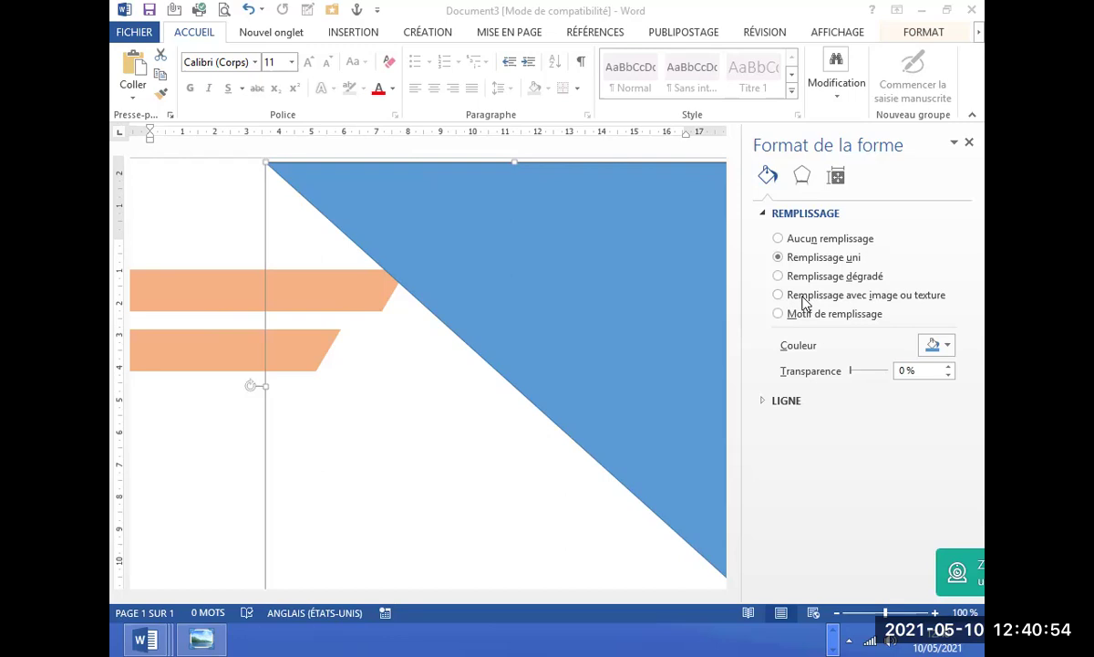
click(778, 296)
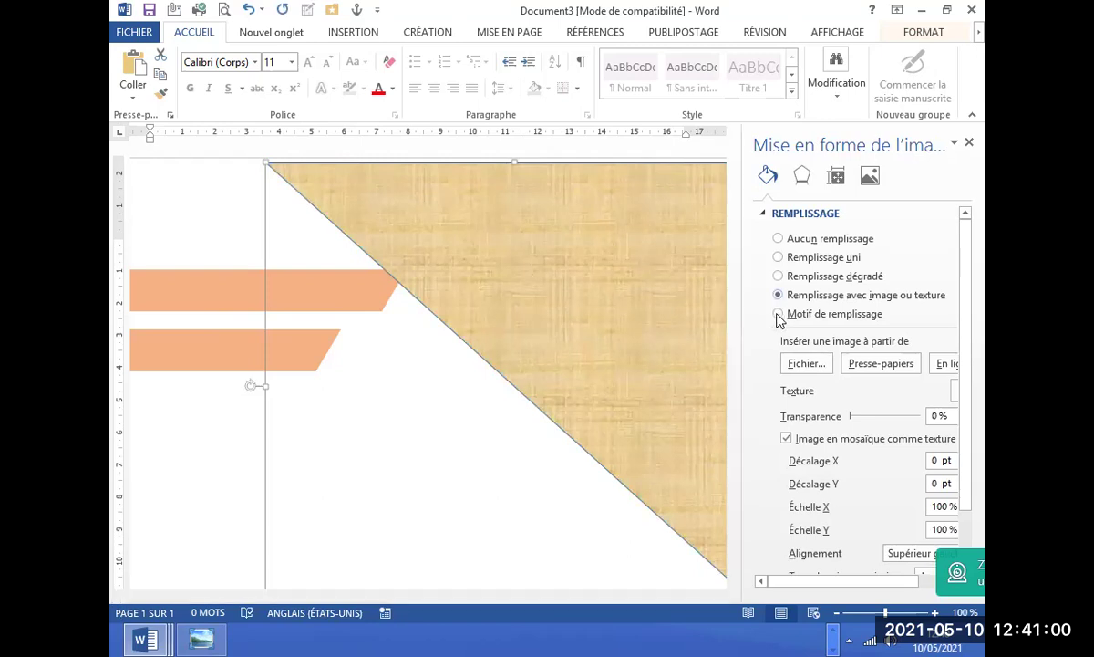
click(807, 364)
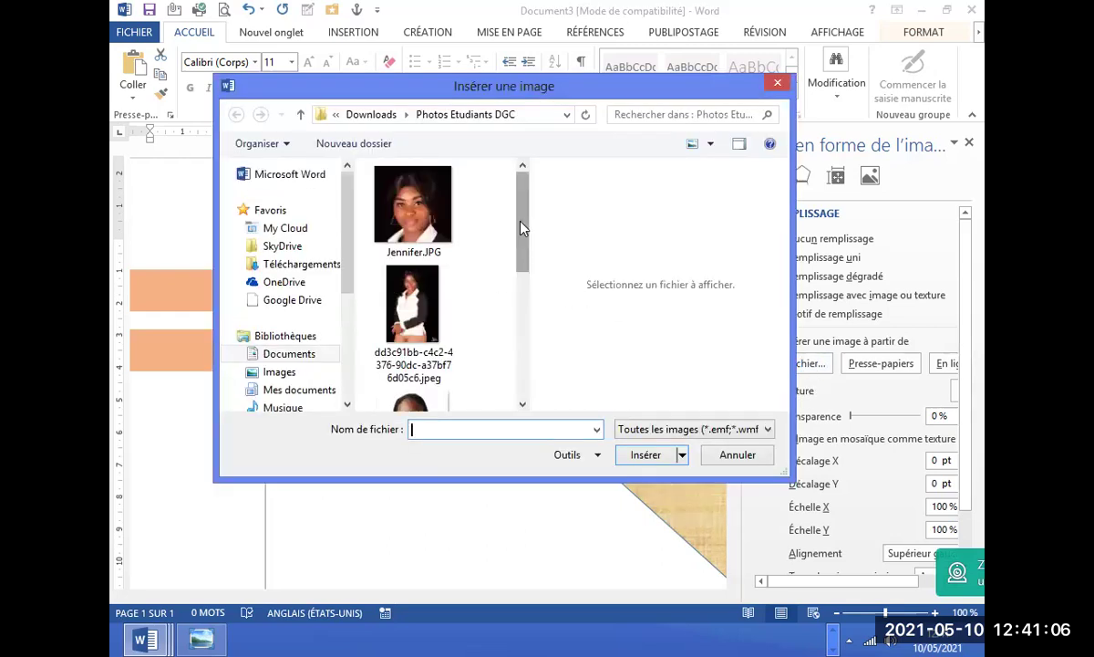
drag(522, 228, 521, 285)
click(415, 287)
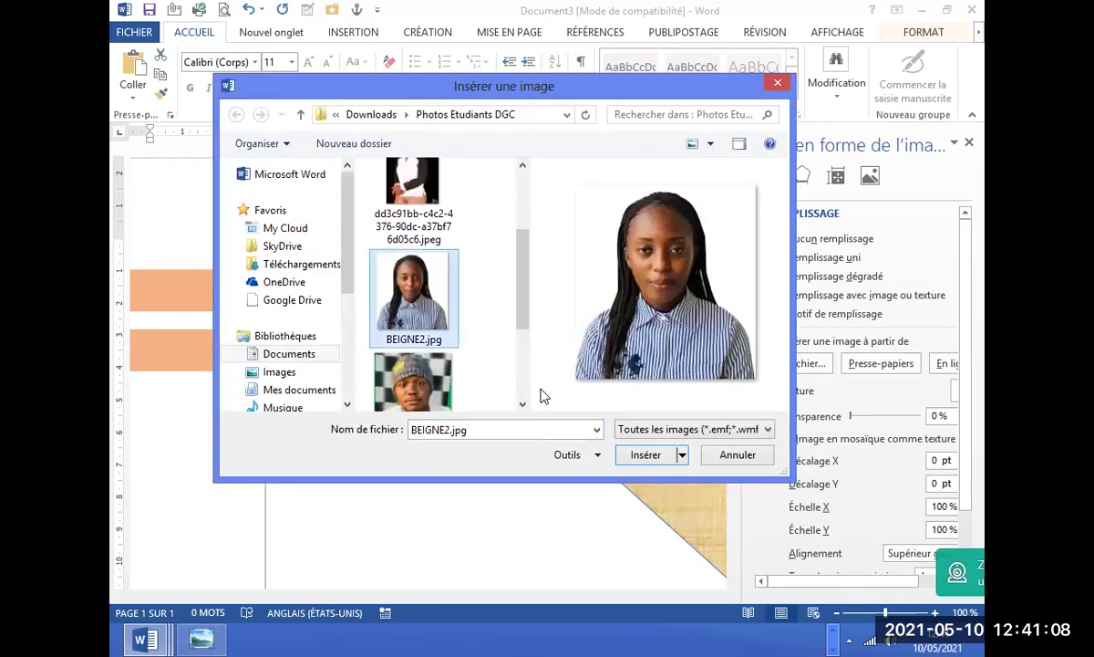
click(648, 454)
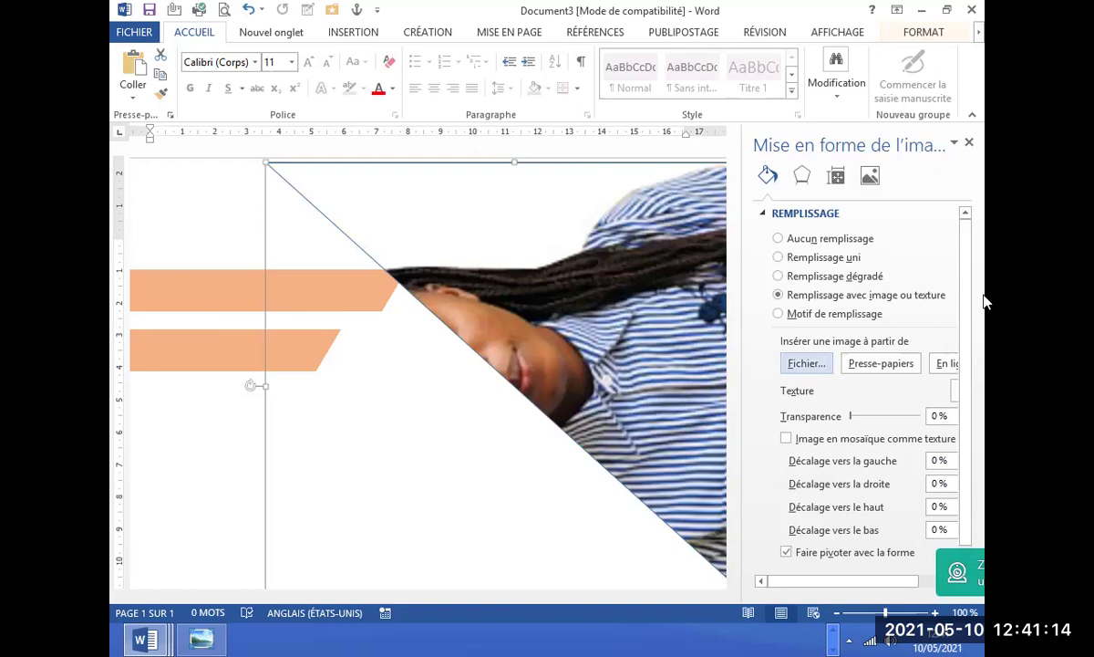
scroll(965, 292, down, 2)
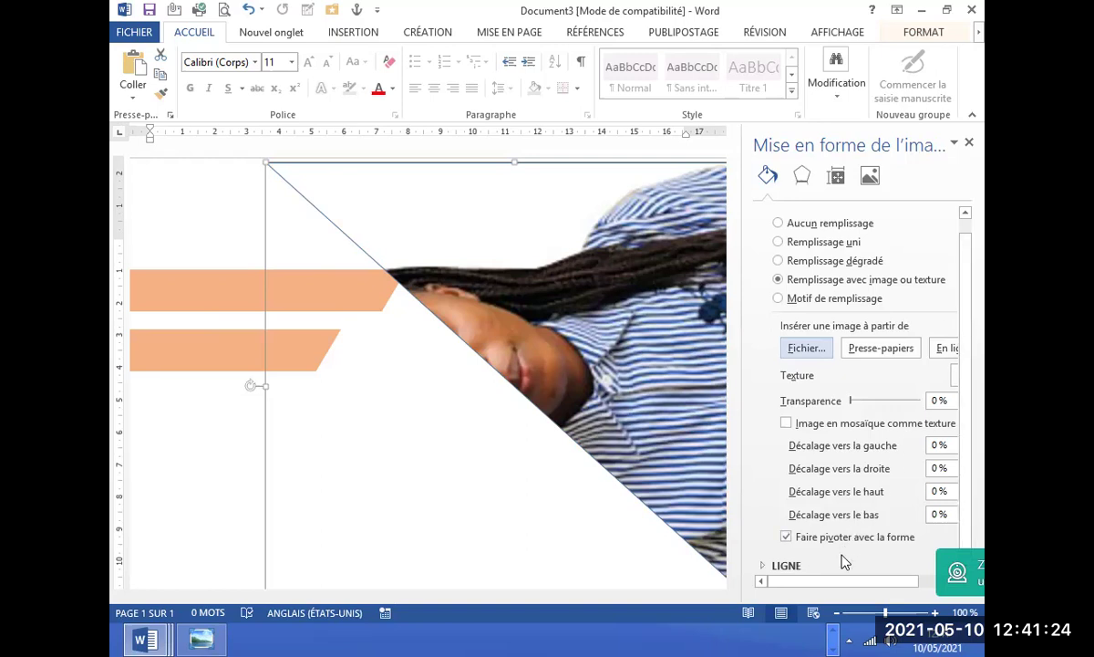
Uncheck Faire pivoter avec la forme so the photo stays upright, and set its top offset to 5 %.
click(786, 539)
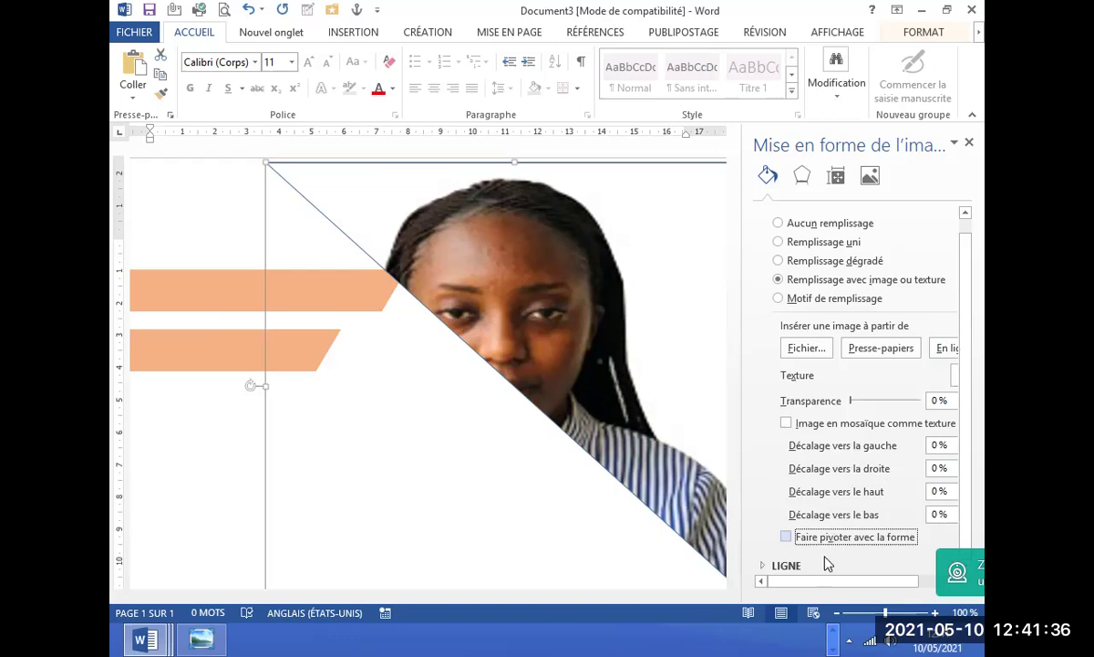
drag(810, 581, 850, 580)
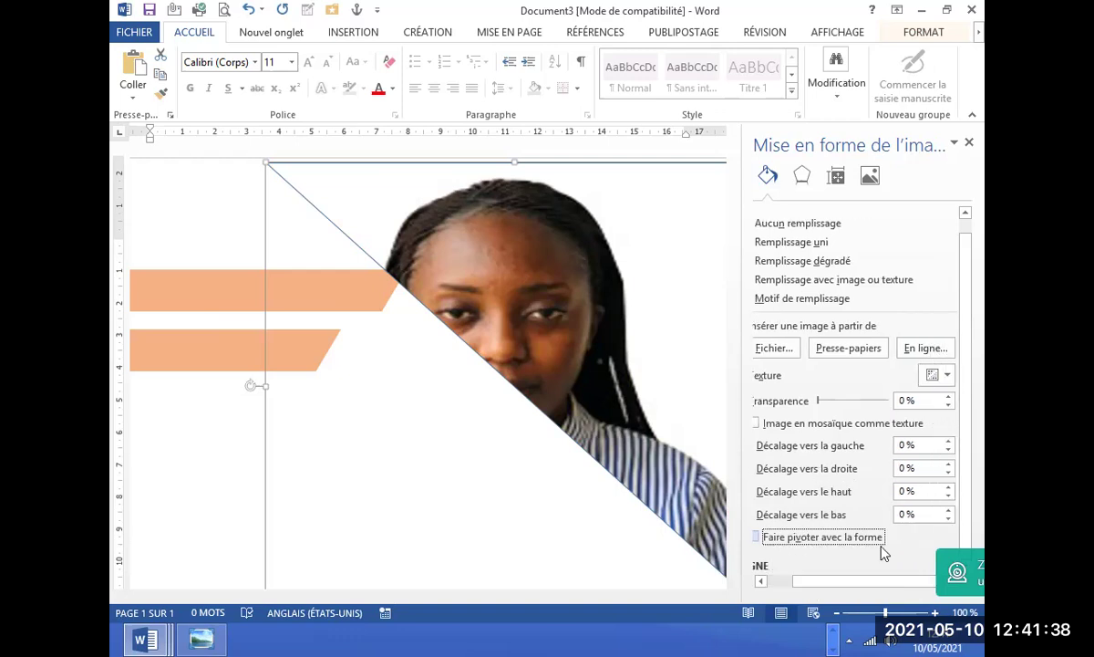
click(948, 469)
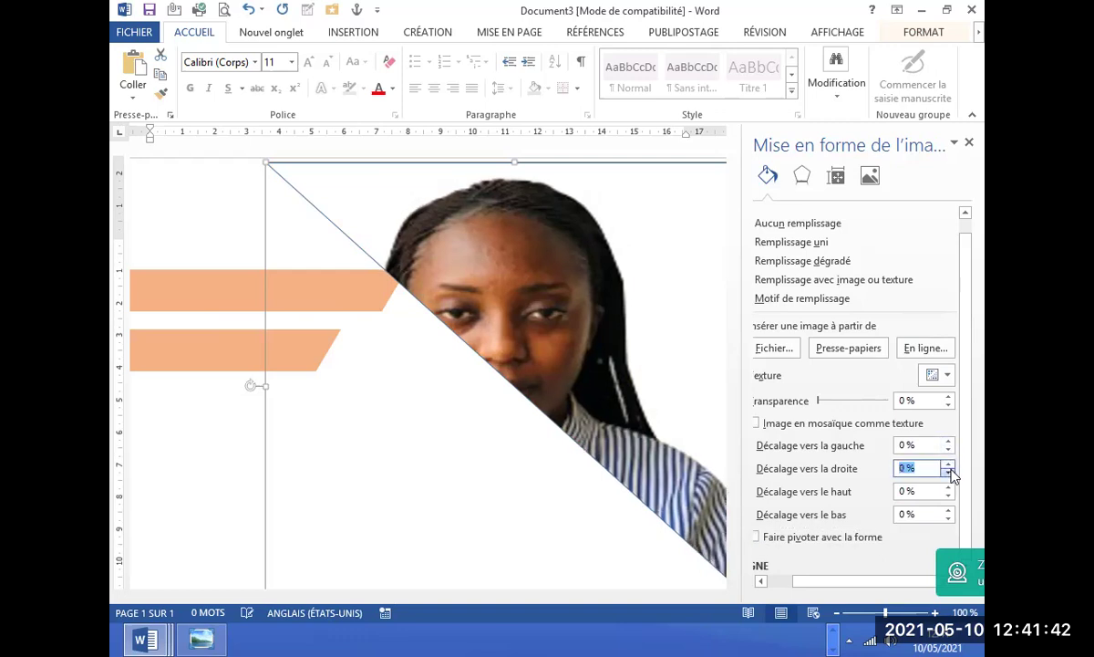
click(948, 441)
click(949, 442)
click(948, 441)
click(950, 443)
click(949, 450)
click(948, 449)
click(949, 450)
click(949, 449)
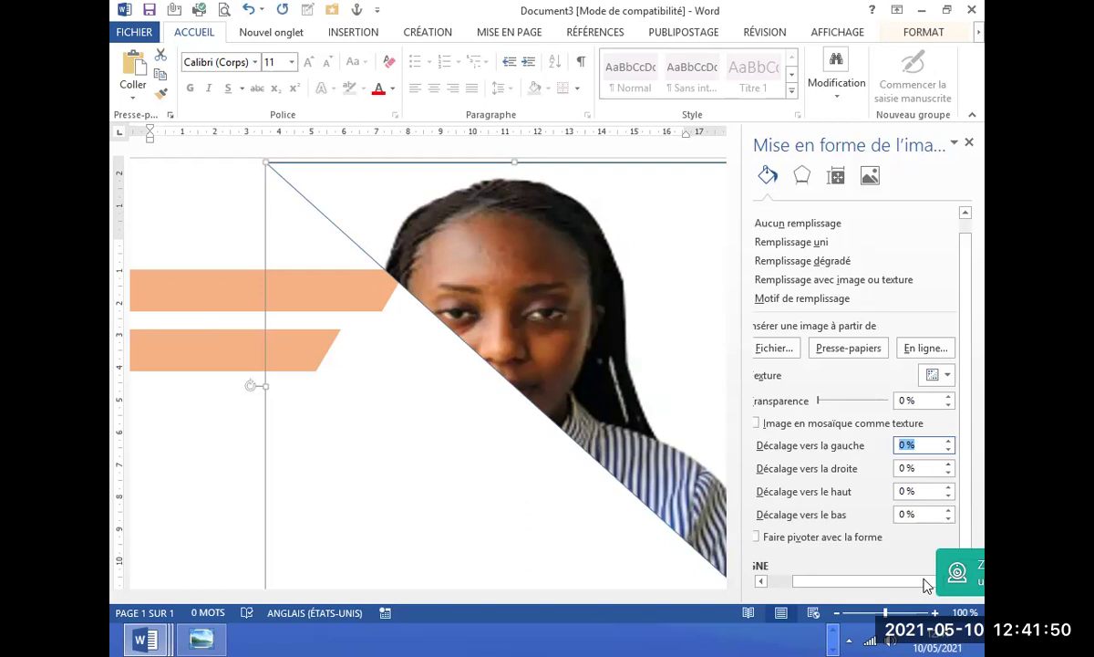
click(946, 488)
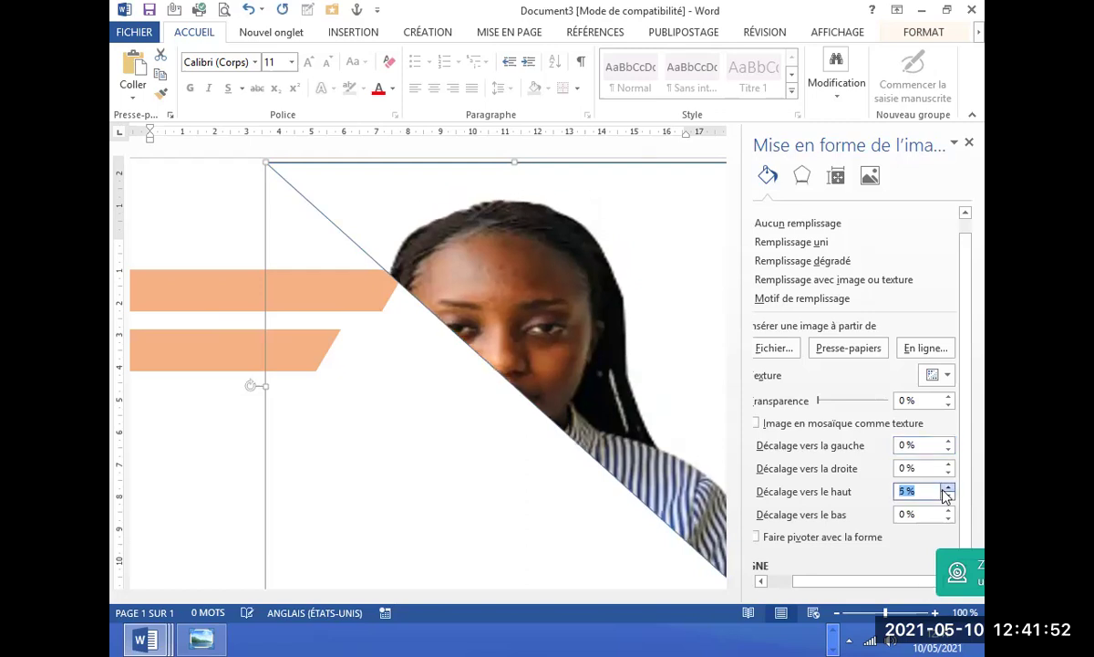
Fine-tune the picture offsets, settling on about 14 % left and 0 % right.
click(950, 441)
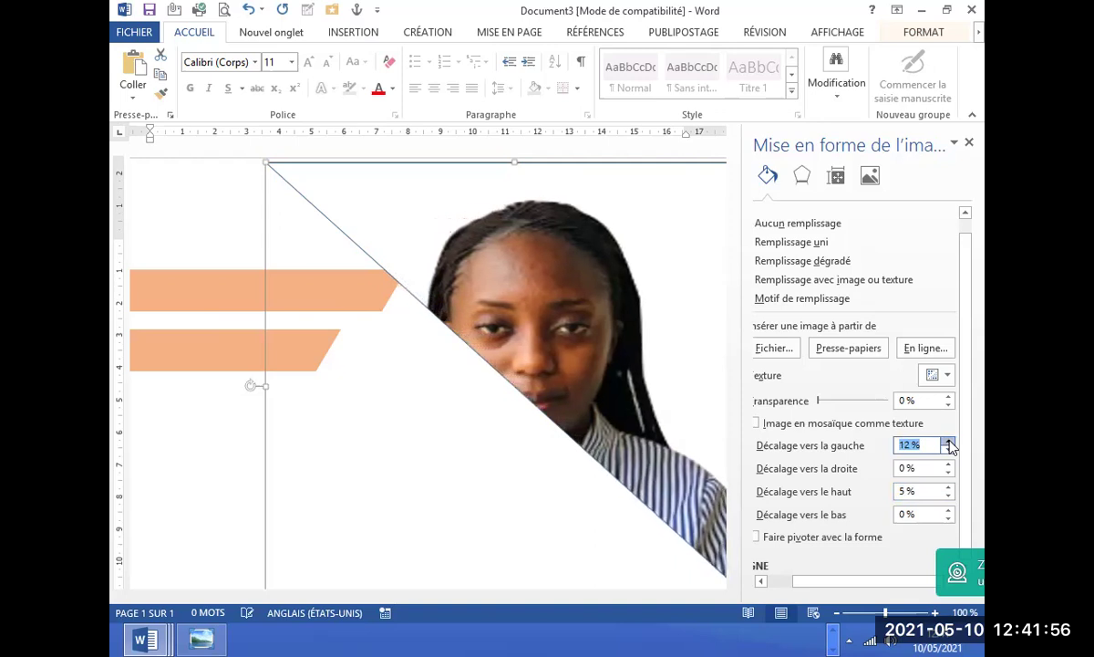
click(949, 465)
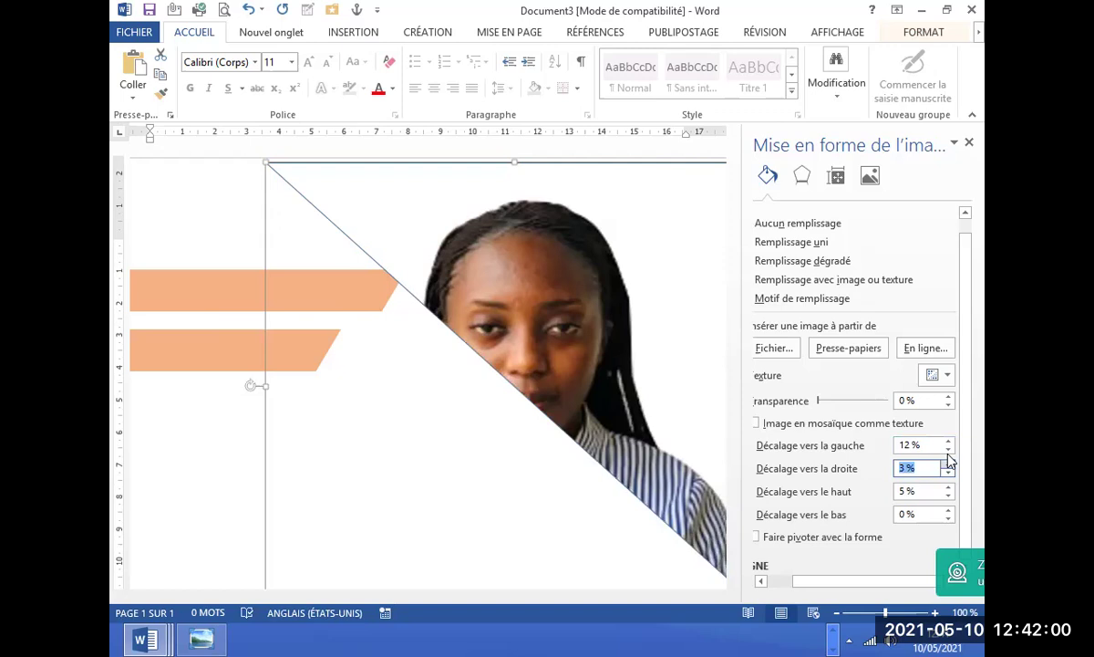
click(949, 443)
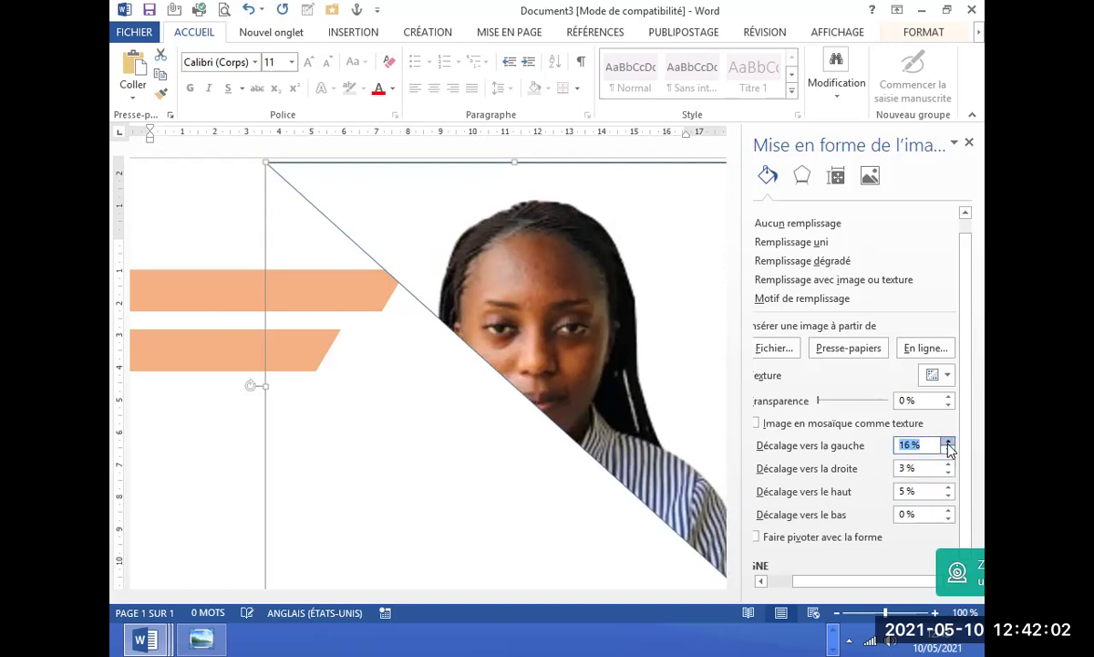
click(948, 441)
click(949, 441)
click(949, 441)
click(948, 450)
click(948, 449)
click(949, 450)
click(949, 449)
click(949, 449)
click(949, 450)
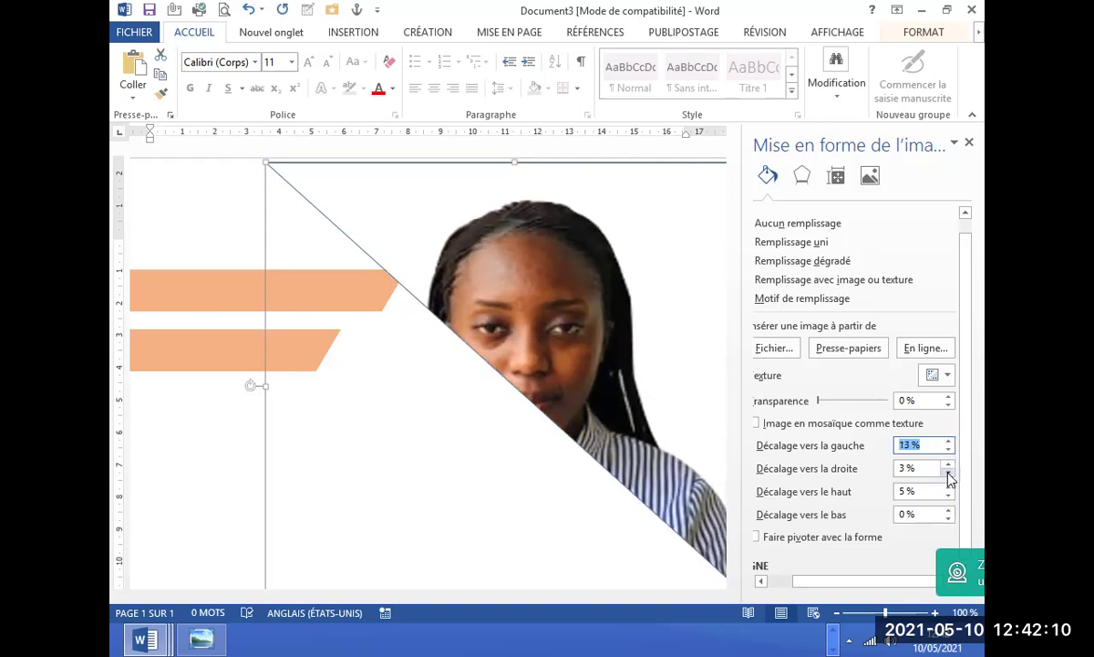
click(948, 472)
click(948, 472)
click(948, 472)
click(949, 449)
click(948, 449)
click(948, 450)
click(948, 450)
click(949, 449)
click(949, 450)
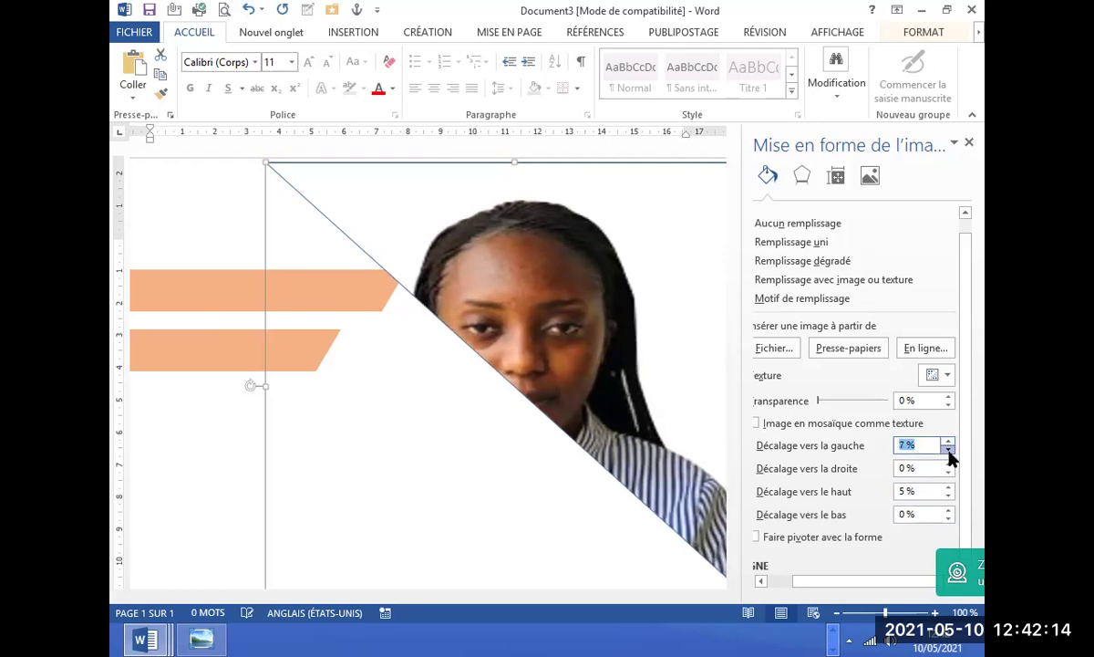
click(949, 449)
click(949, 450)
click(949, 450)
click(948, 441)
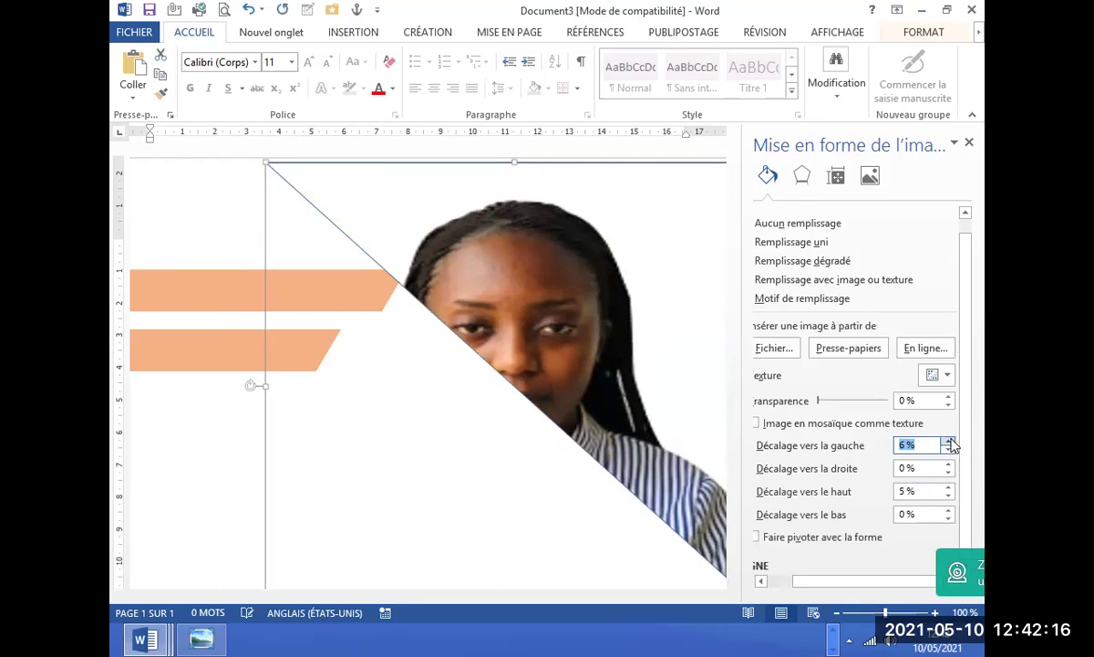
click(948, 440)
click(949, 440)
click(949, 440)
click(949, 441)
click(948, 440)
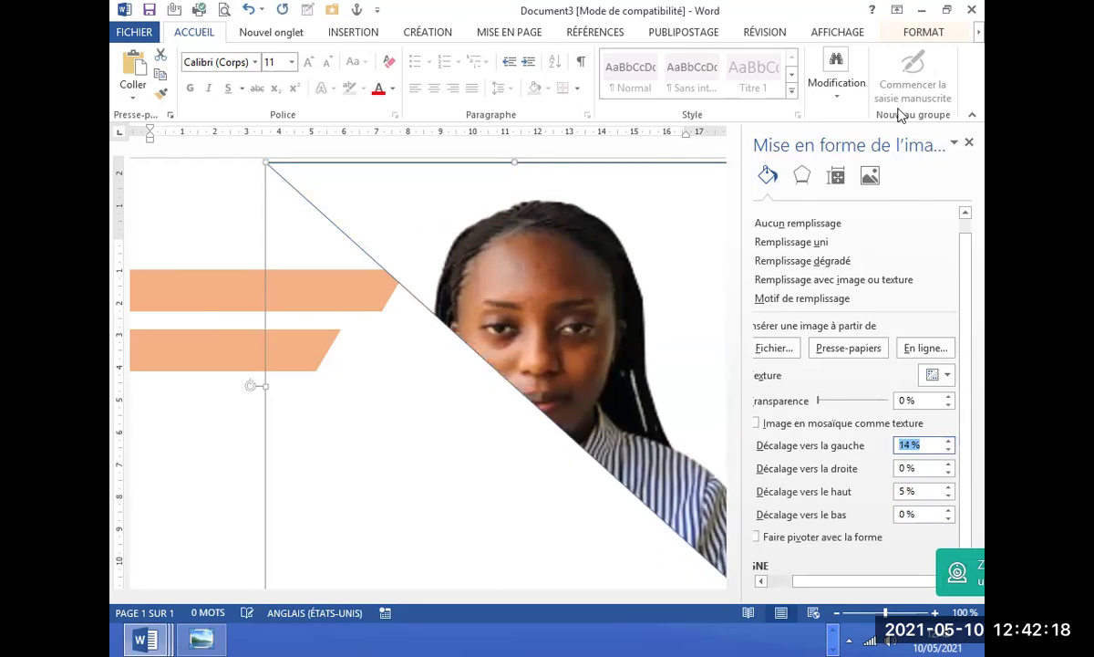
In the picture's crop settings, widen the portrait to 13,5 cm and make it slightly taller.
click(871, 176)
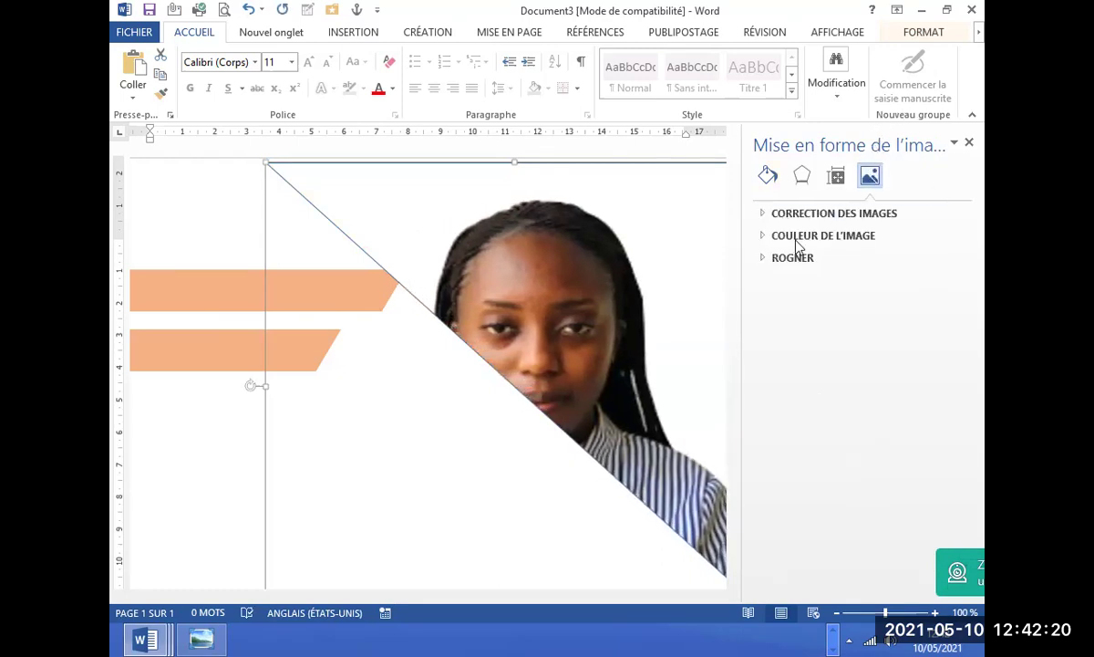
click(764, 216)
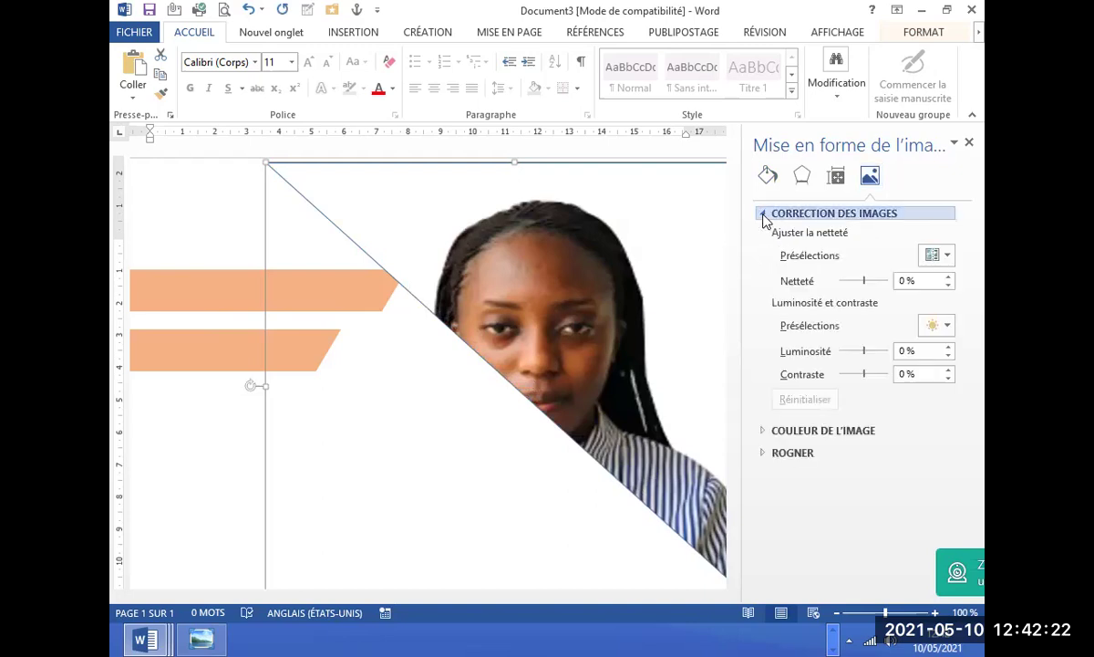
click(764, 217)
click(764, 258)
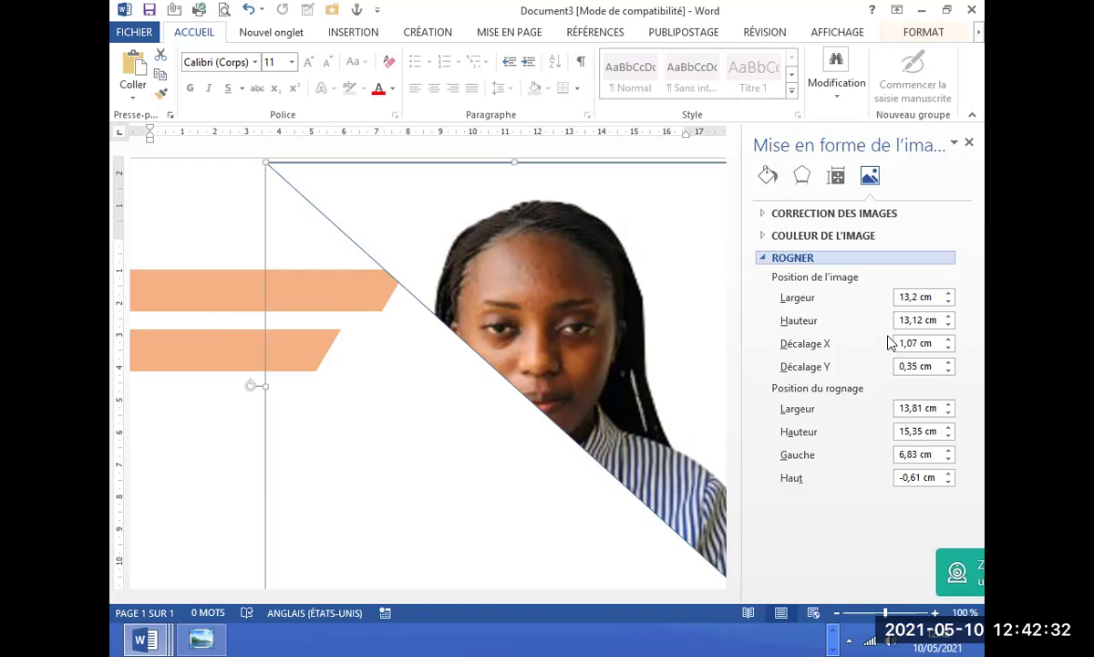
click(949, 293)
click(949, 294)
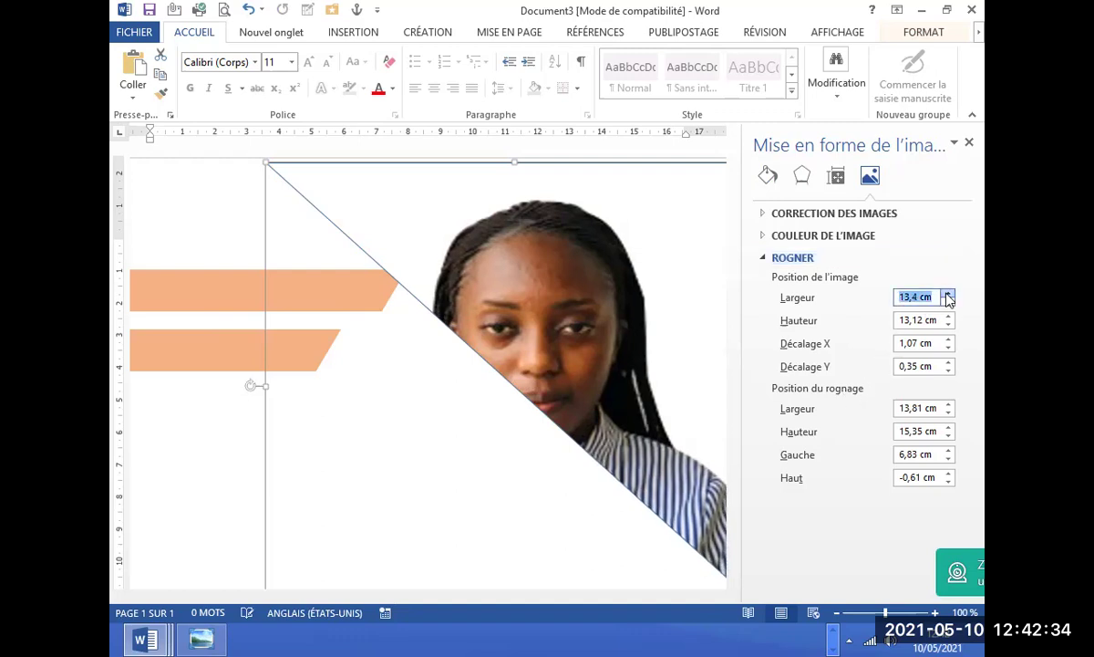
click(949, 294)
click(949, 316)
click(949, 316)
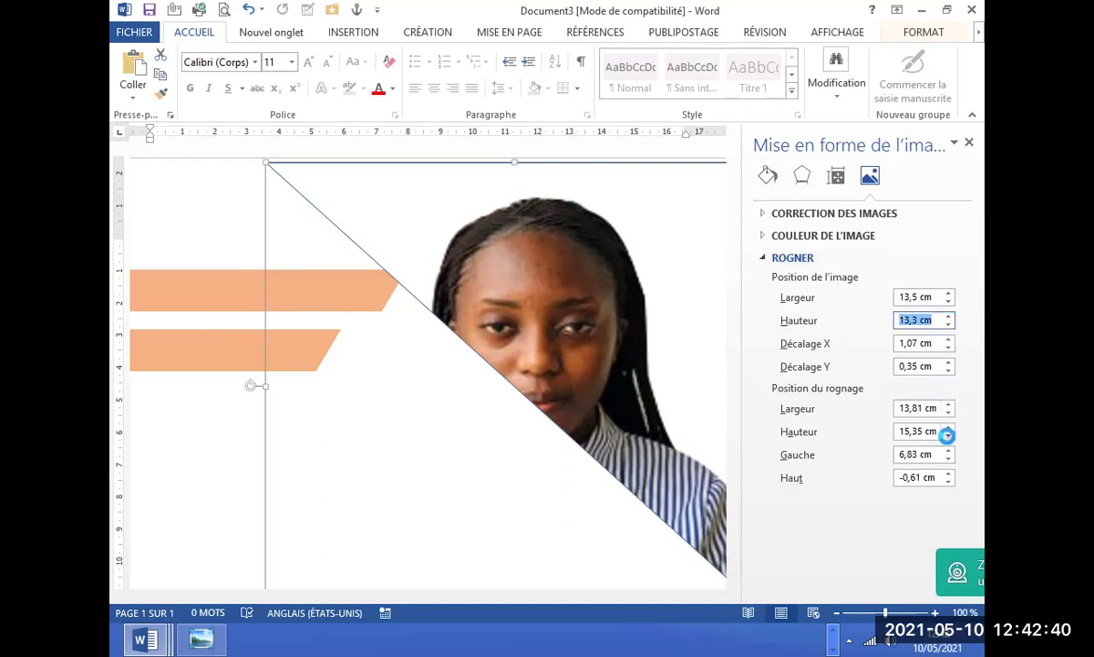
Reduce the crop height to 11,9 cm and shift the photo triangle slightly right.
click(949, 436)
click(949, 436)
click(949, 436)
click(949, 435)
click(949, 436)
click(948, 436)
click(948, 436)
click(948, 436)
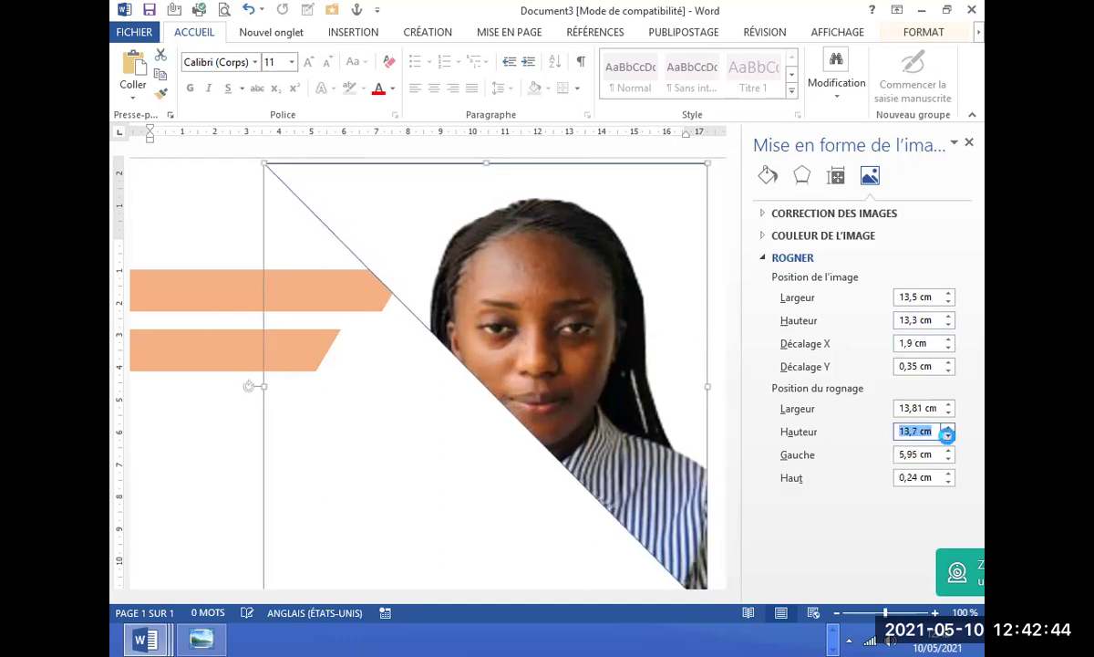
click(948, 436)
click(948, 436)
click(948, 436)
click(948, 436)
click(948, 436)
click(949, 436)
click(948, 436)
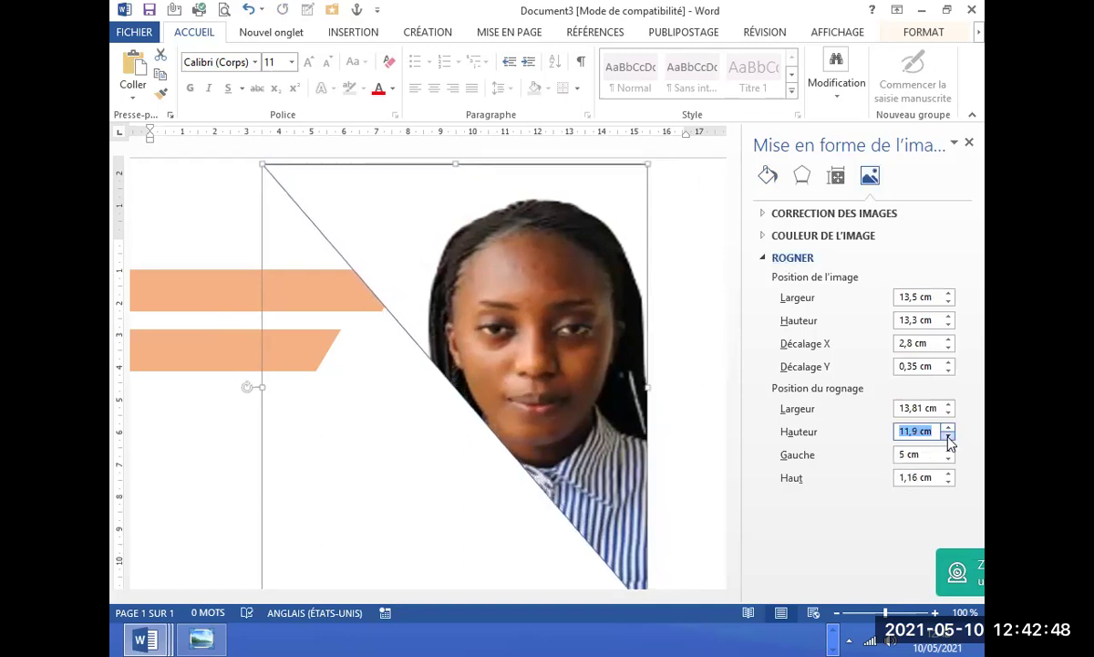
click(648, 298)
drag(649, 298, 699, 298)
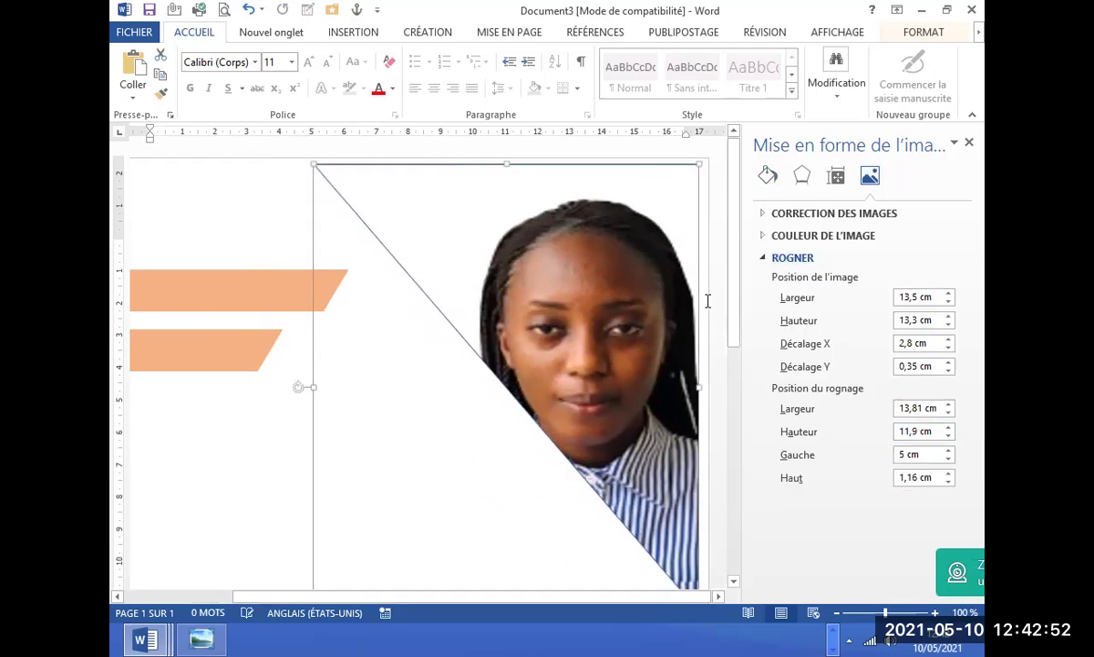
Set the portrait's height to 12,6 cm and its horizontal offset X to 1,5 cm.
click(949, 325)
click(949, 325)
click(948, 325)
click(949, 325)
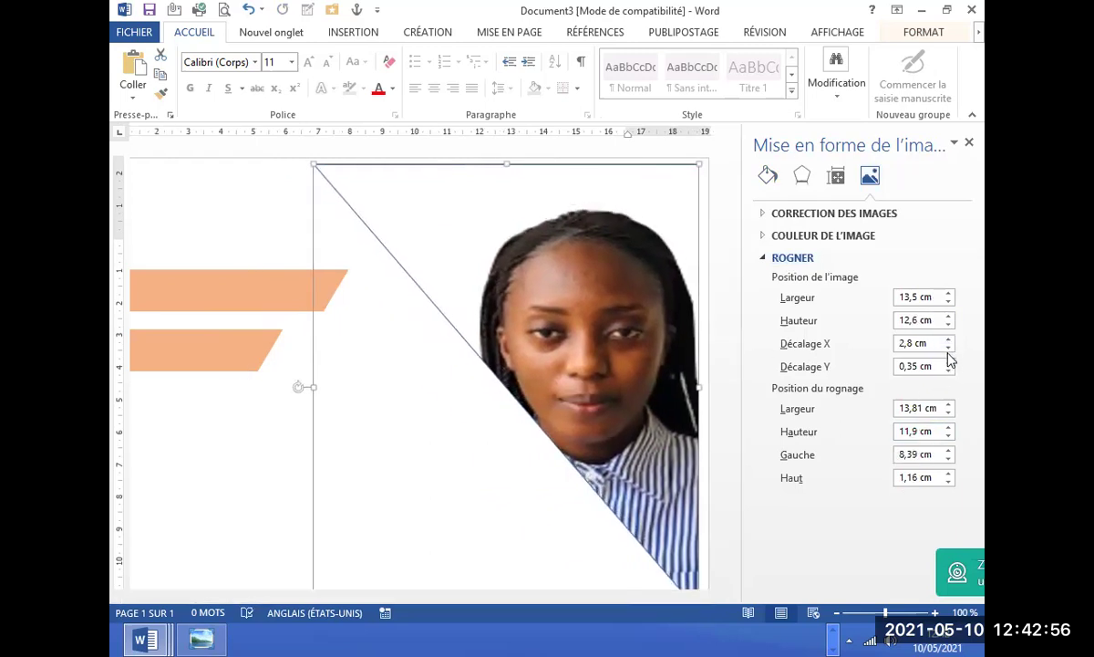
click(948, 347)
click(948, 348)
click(948, 347)
click(948, 348)
click(948, 347)
click(948, 347)
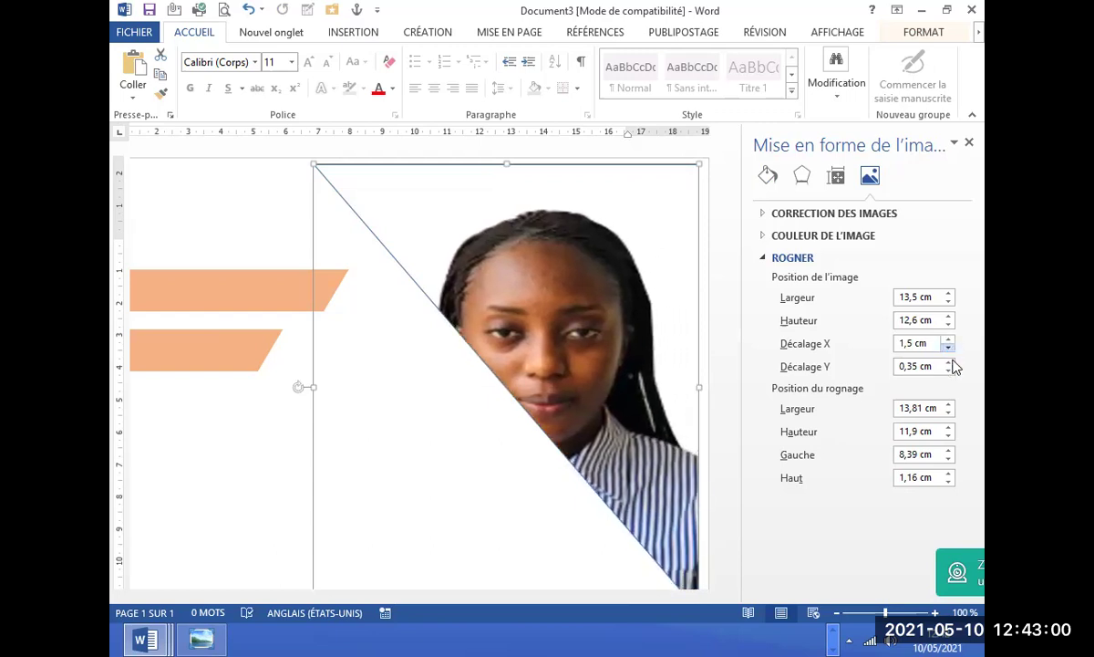
Widen the crop width of the photo triangle to 17,8 cm.
click(948, 404)
click(948, 404)
click(949, 404)
click(948, 404)
click(948, 405)
click(948, 404)
click(948, 405)
click(949, 404)
click(948, 404)
click(949, 404)
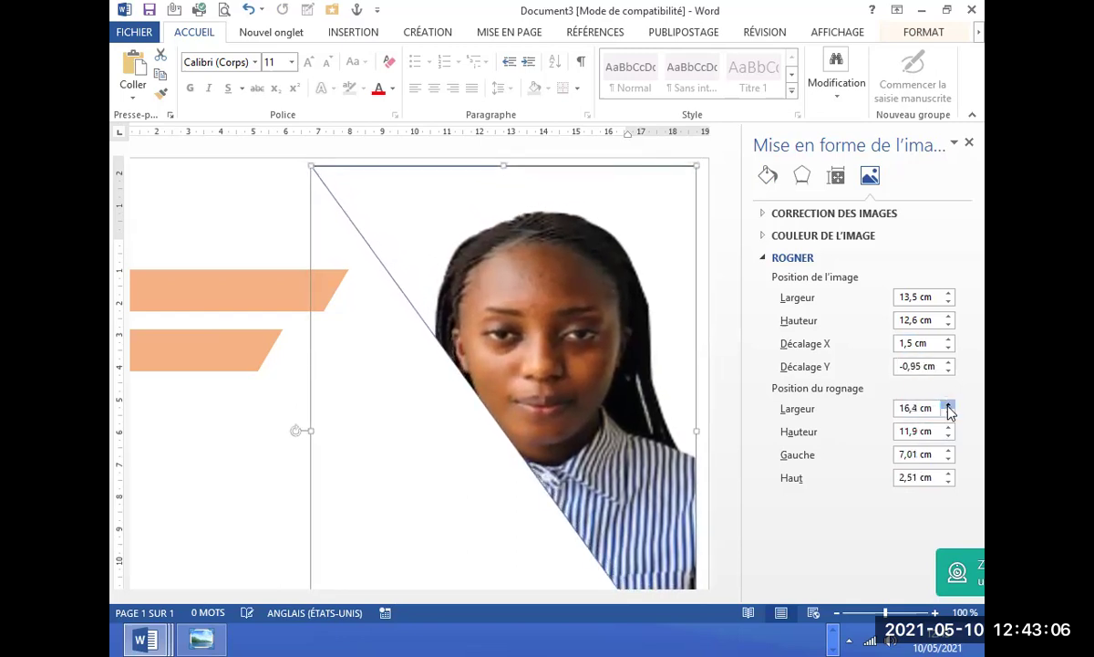
click(948, 404)
click(949, 404)
click(949, 404)
click(949, 404)
click(948, 404)
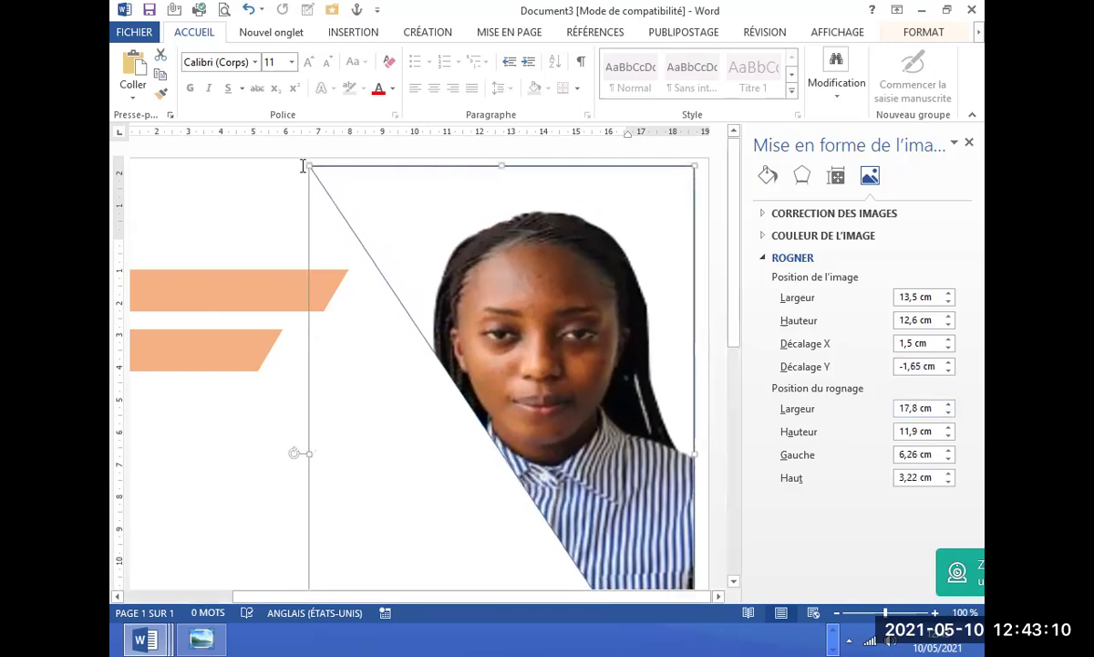
Shrink the photo triangle to 12,9 × 10,78 cm at the page top, set offset Y -0,2 cm, then view the reference CV.
drag(309, 173, 326, 247)
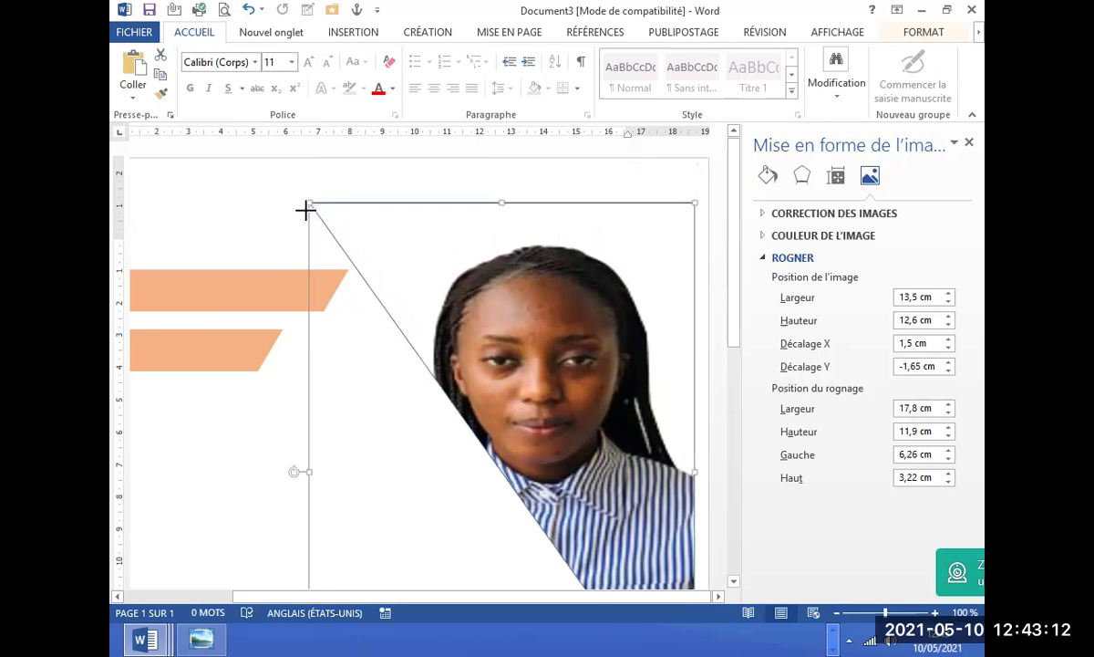
drag(465, 314, 479, 225)
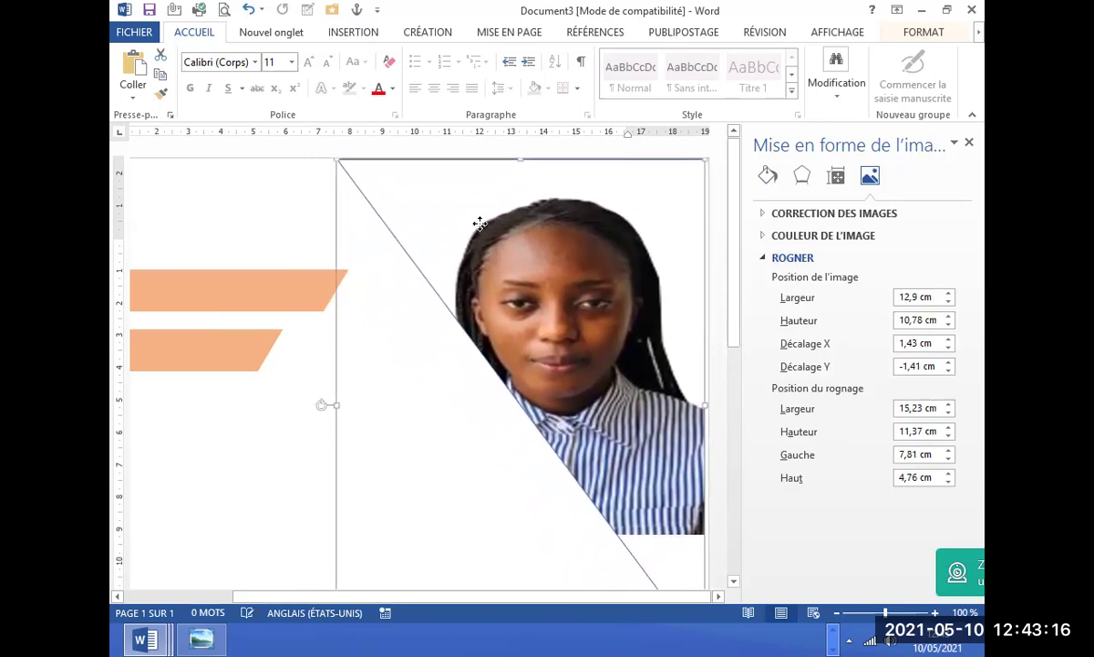
click(949, 369)
click(948, 370)
drag(949, 362, 951, 344)
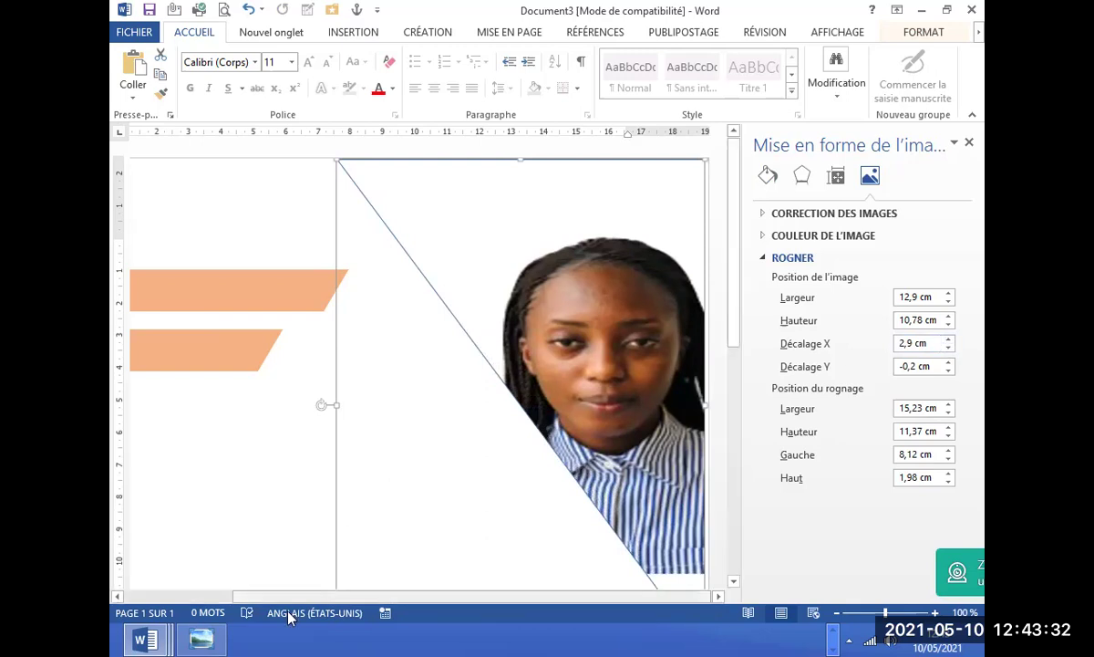
click(200, 639)
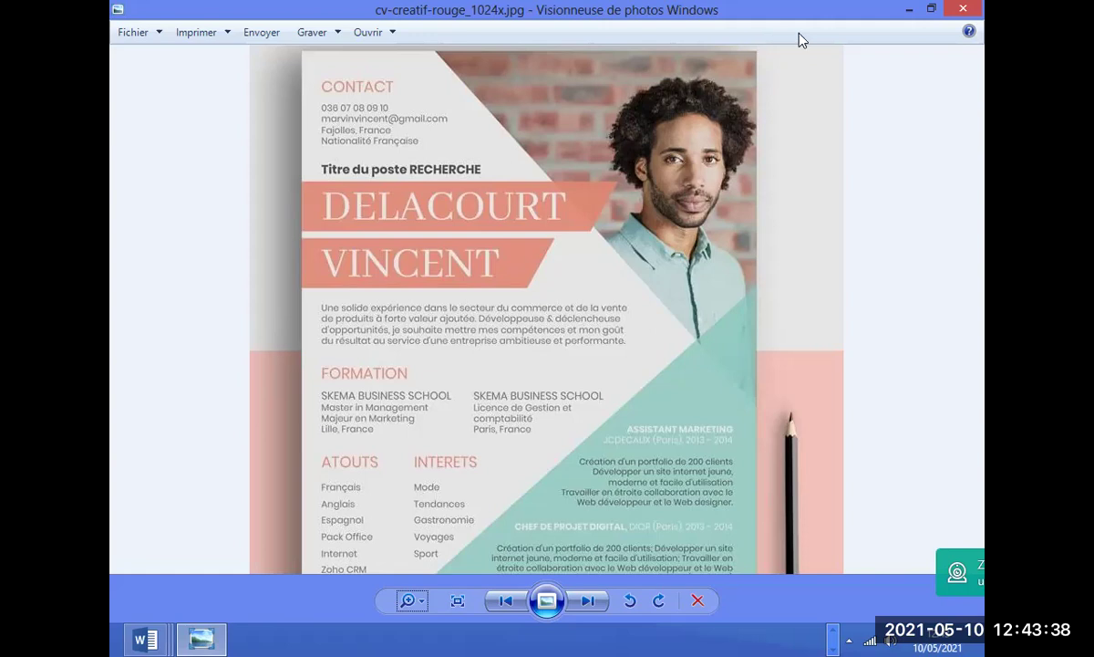
Back in Word, shorten the photo triangle to 9,07 cm high, reselect it, and bring up the reference CV again.
key(alt+Tab)
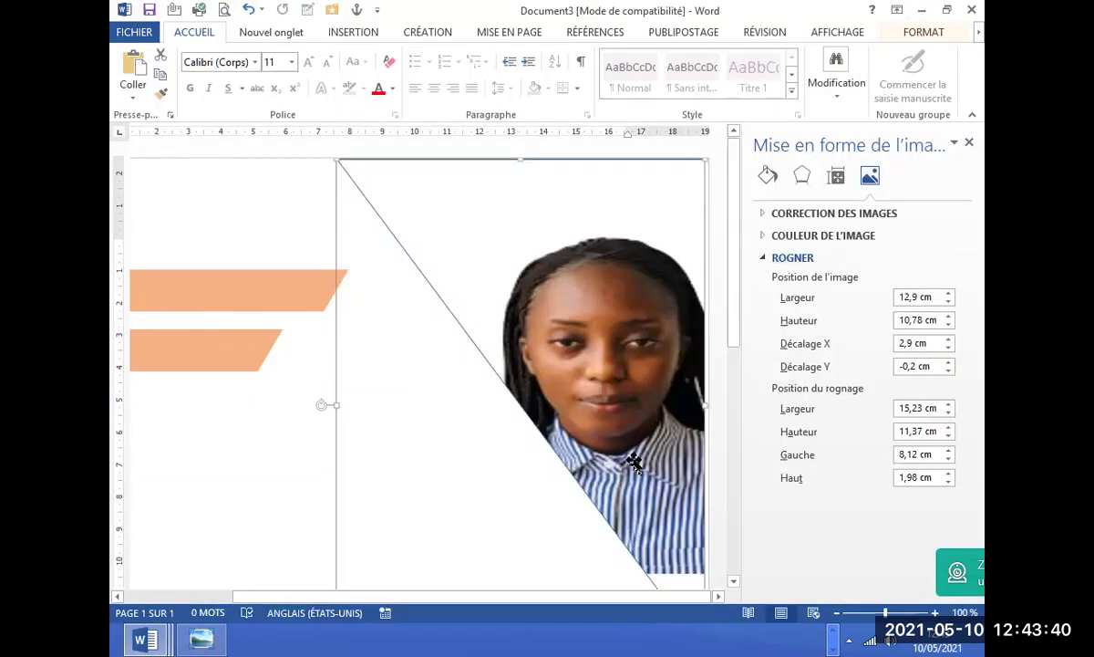
drag(733, 278, 737, 364)
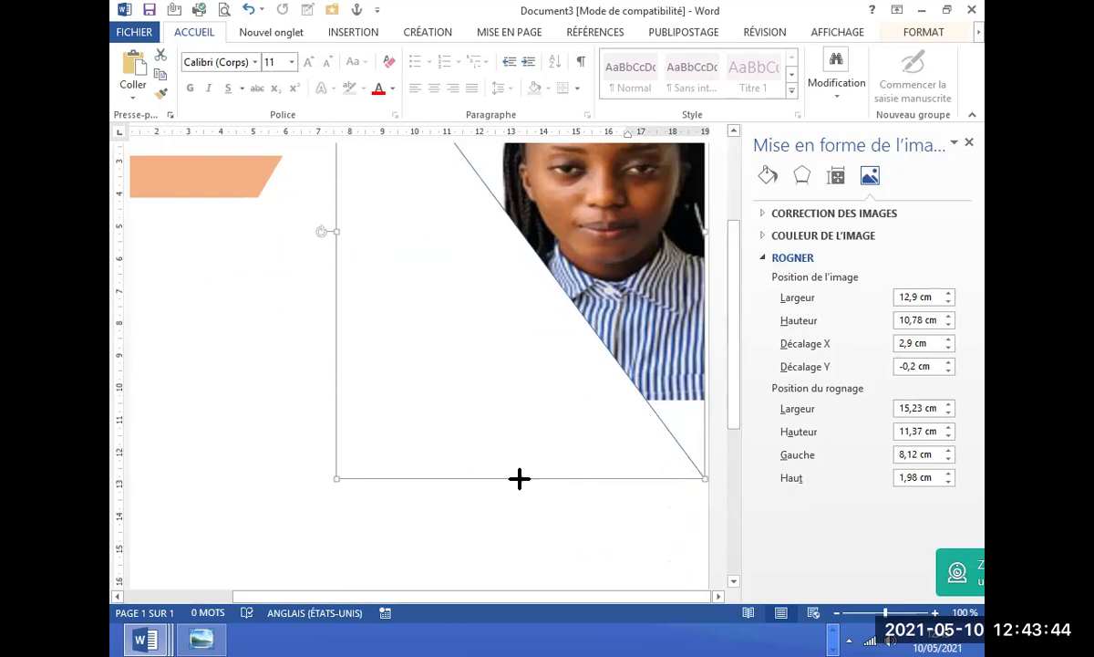
drag(519, 478, 518, 399)
scroll(719, 353, up, 3)
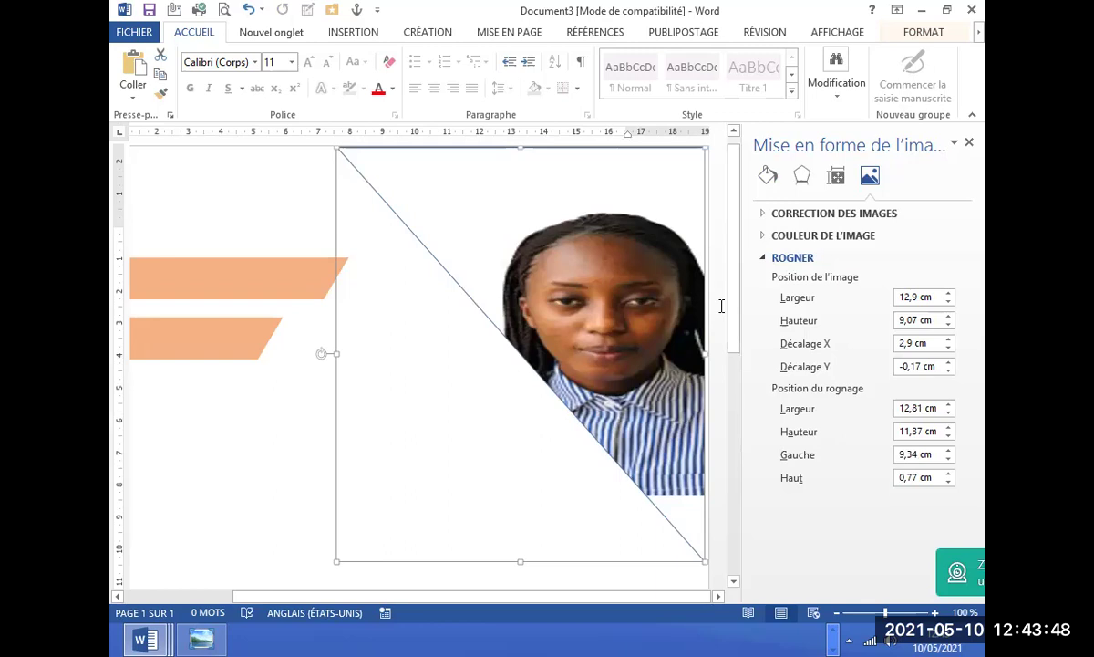
click(277, 440)
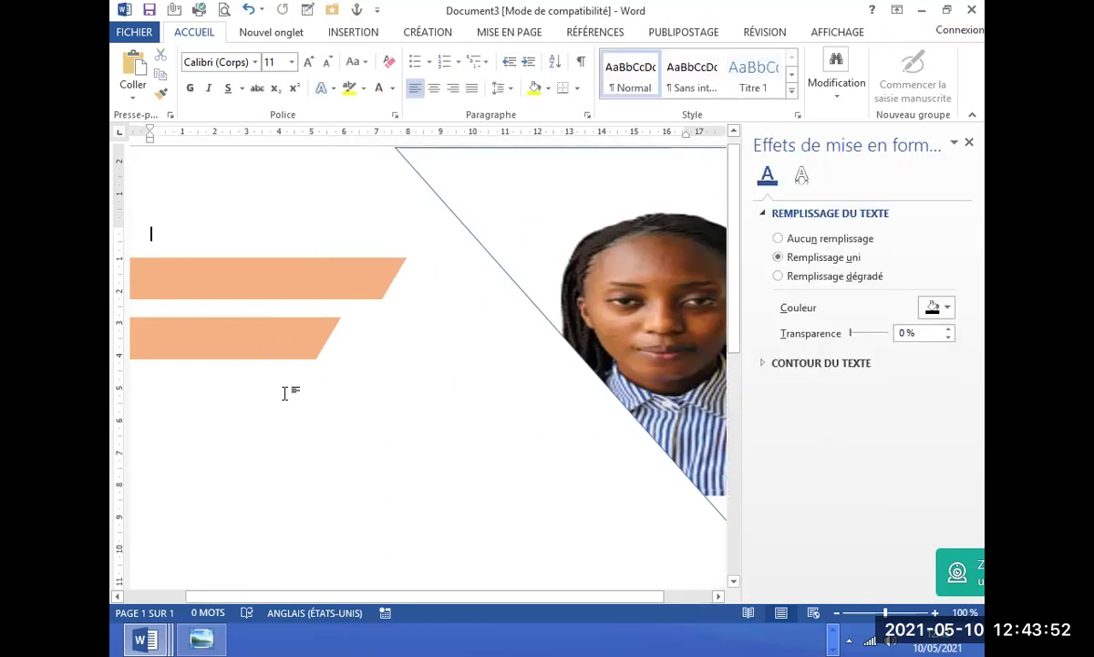
click(969, 143)
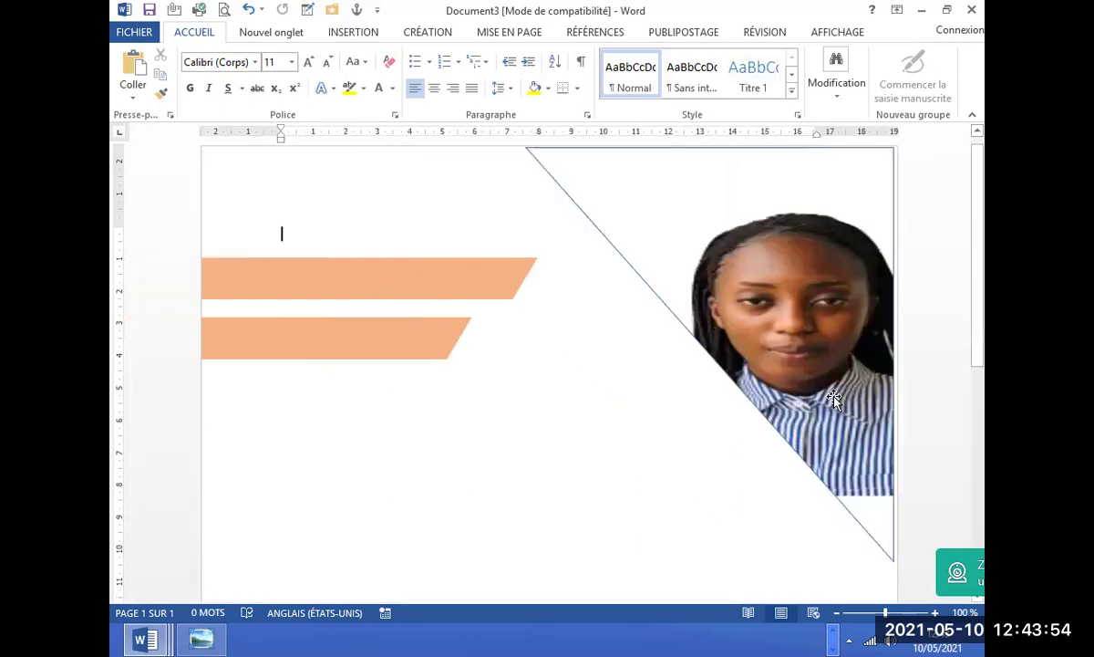
click(812, 365)
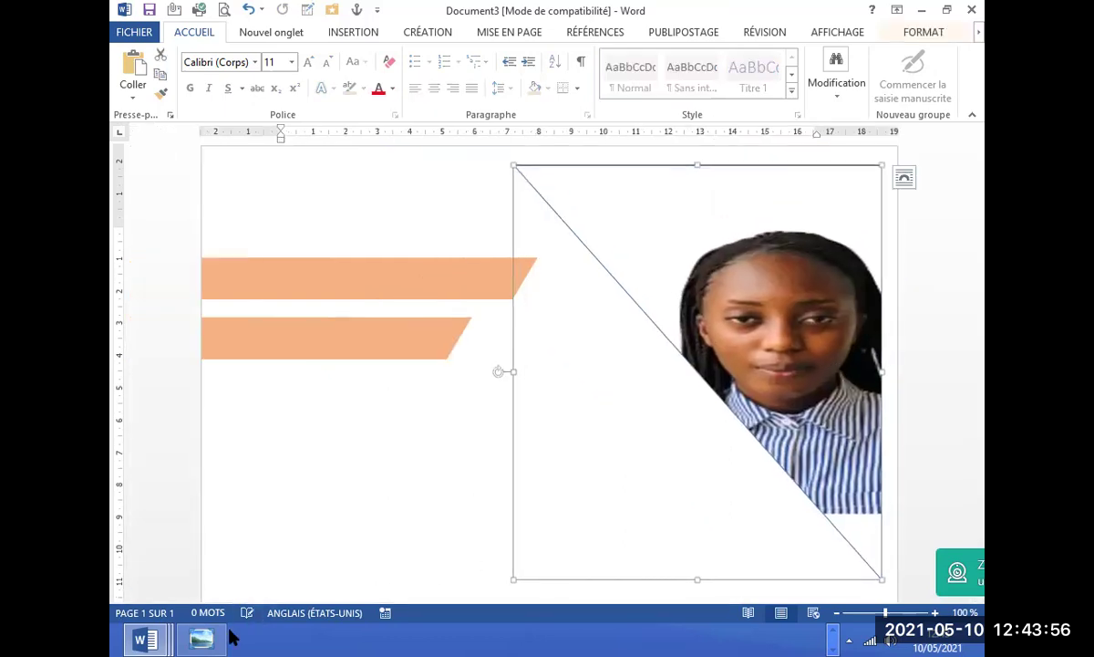
click(213, 638)
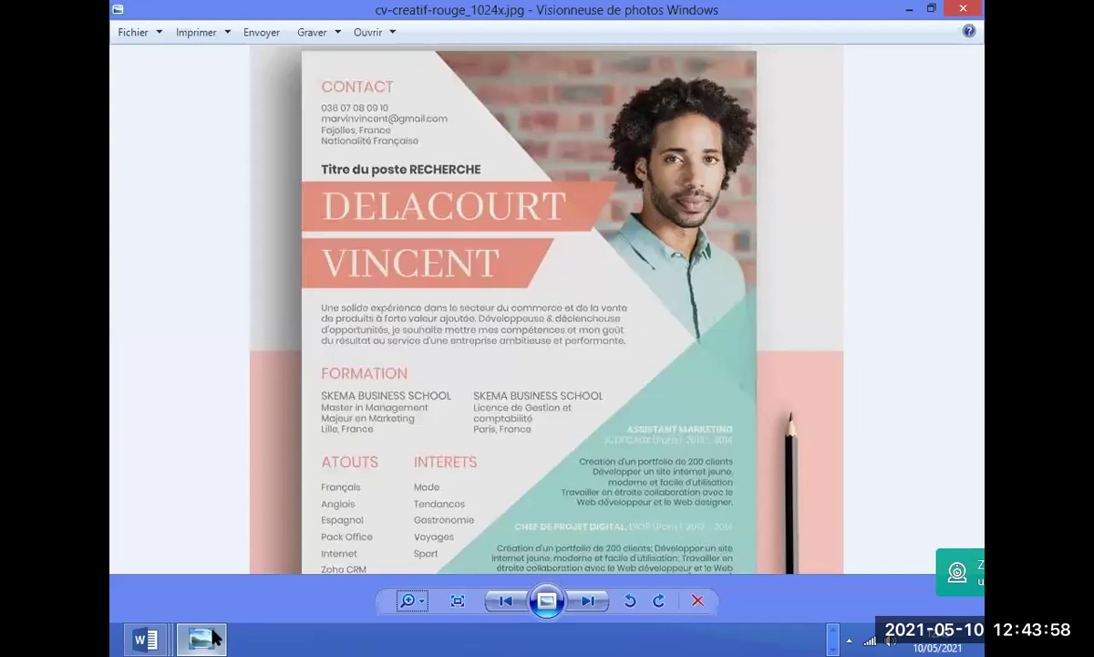
Compare the page against the cv-creatif-rouge_1024x.jpg reference, then minimize Photo Viewer to return to Word.
click(206, 638)
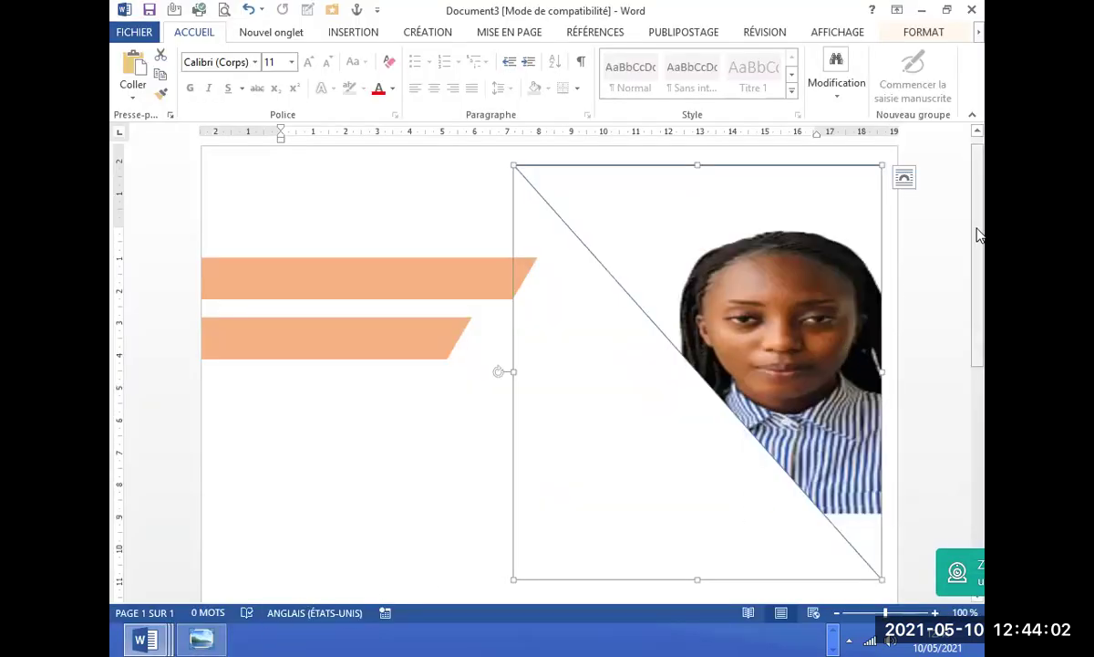
drag(977, 234, 982, 420)
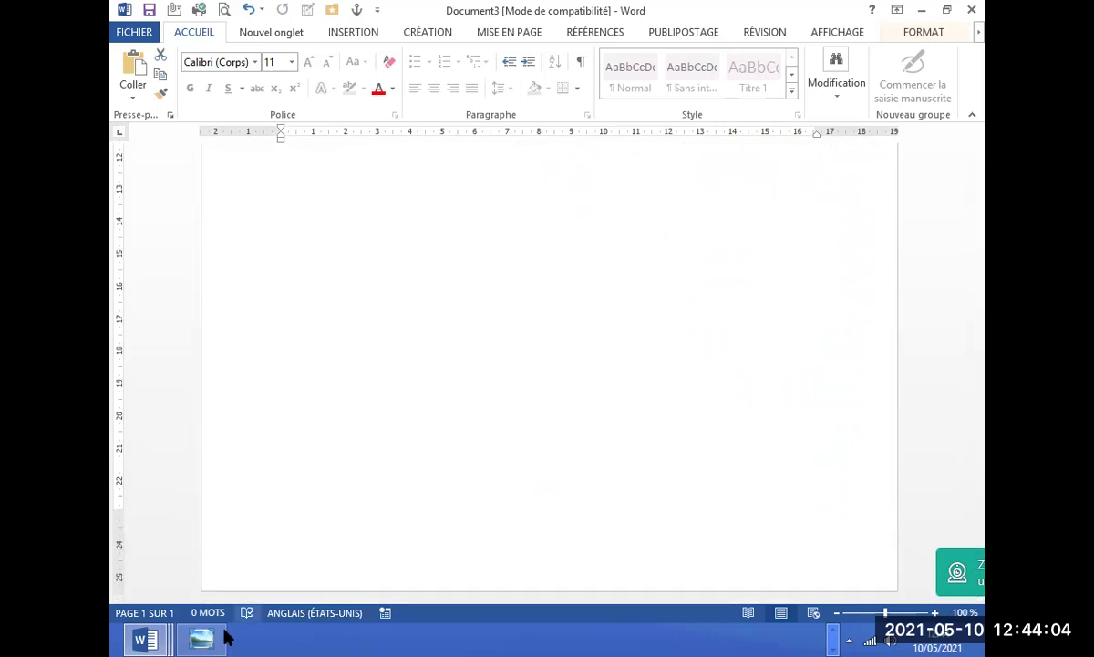
click(205, 639)
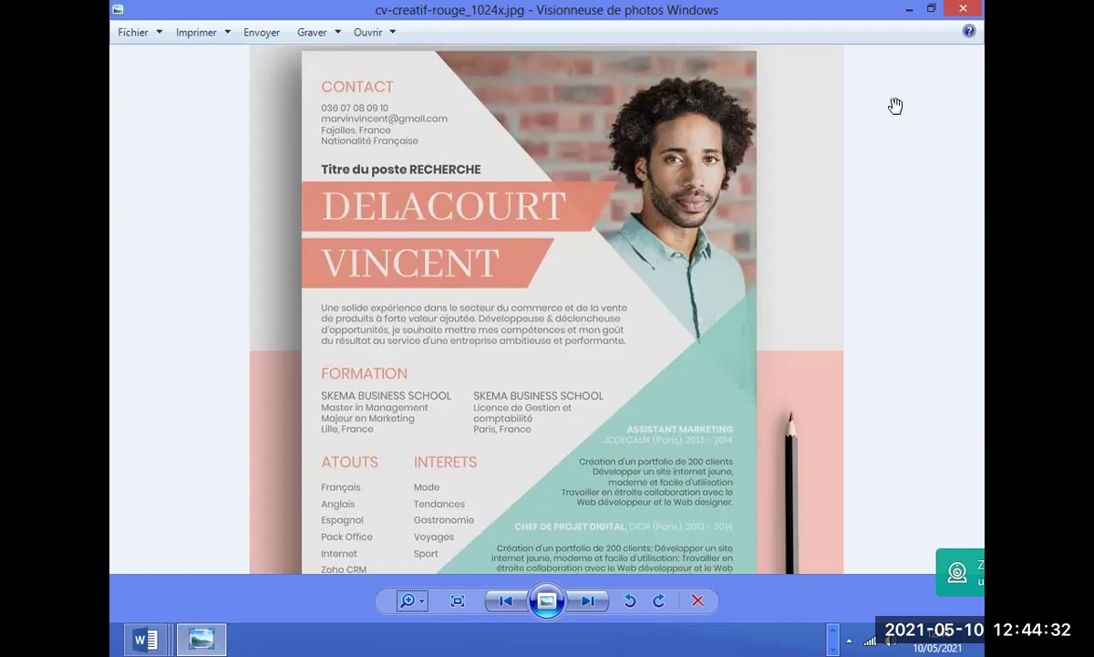
click(908, 9)
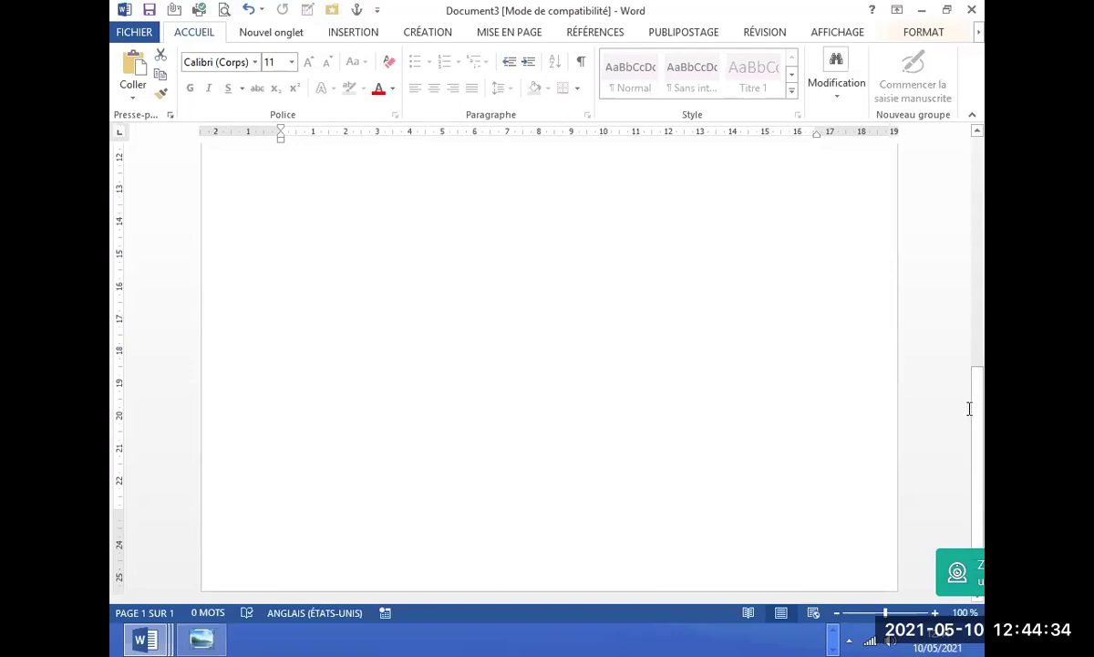
Draw a right-triangle shape below the orange banners.
drag(973, 374, 983, 234)
scroll(983, 233, up, 1)
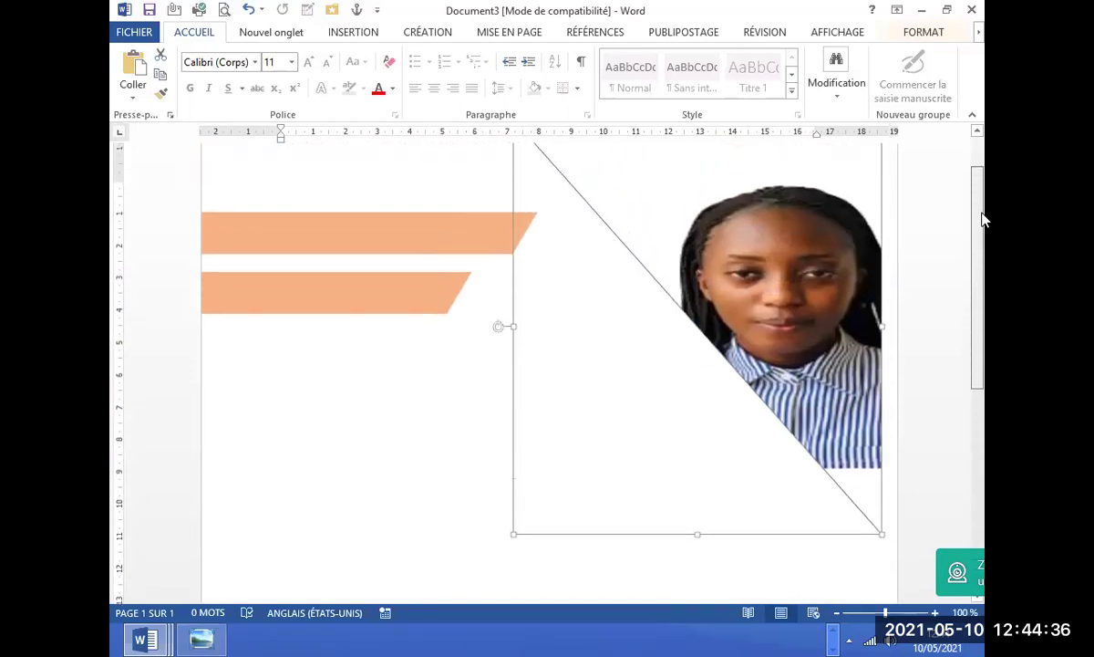
click(347, 32)
click(290, 89)
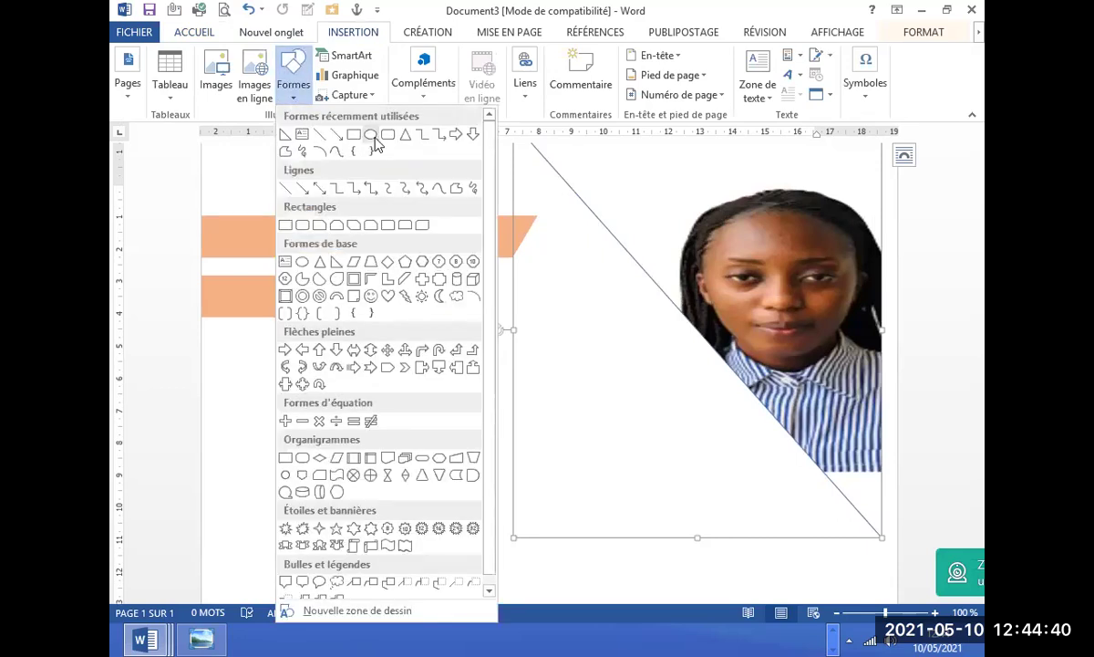
click(334, 262)
mouse_move(433, 349)
mouse_down()
mouse_move(657, 596)
mouse_move(749, 480)
mouse_up()
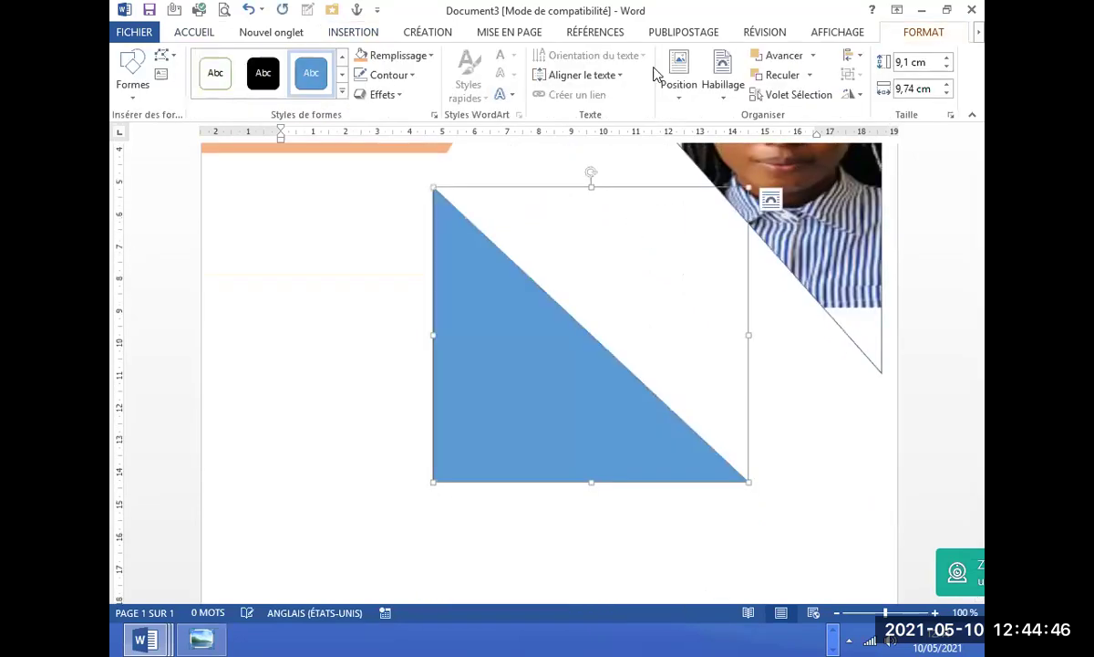
Flip the blue triangle horizontally and move it against the page's right edge.
click(793, 94)
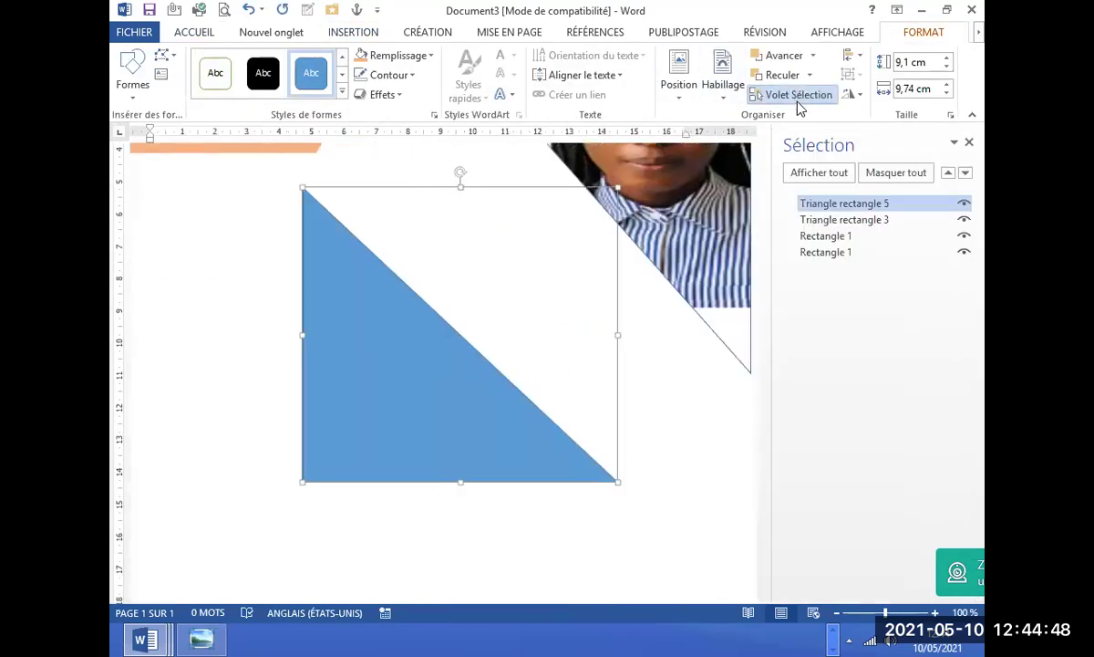
click(851, 94)
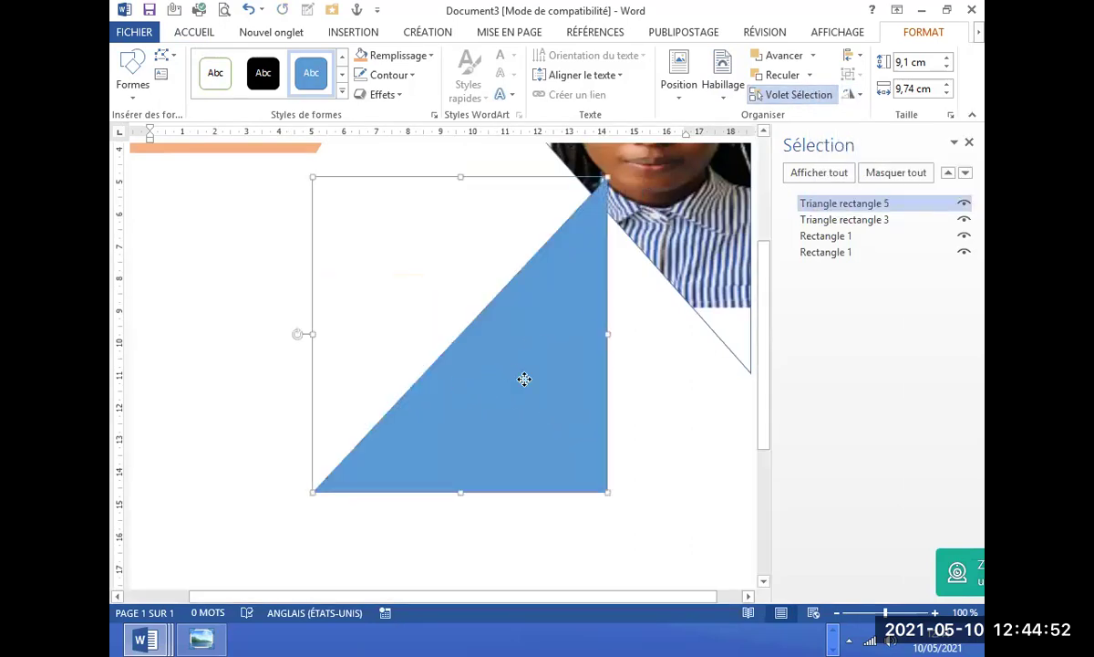
drag(502, 378, 642, 420)
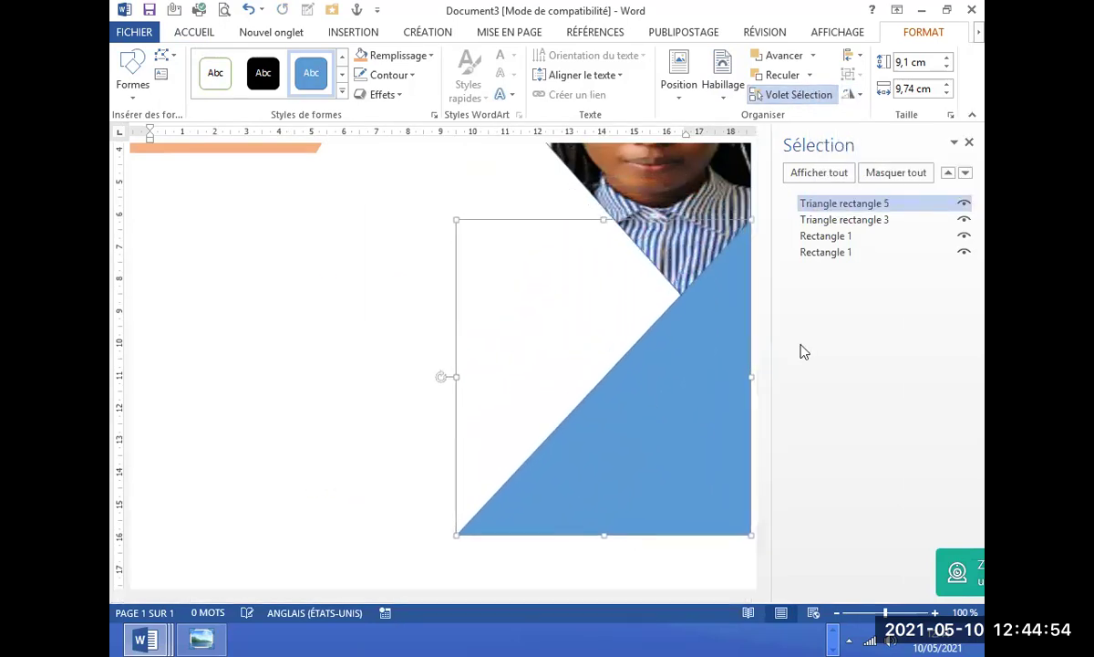
click(970, 143)
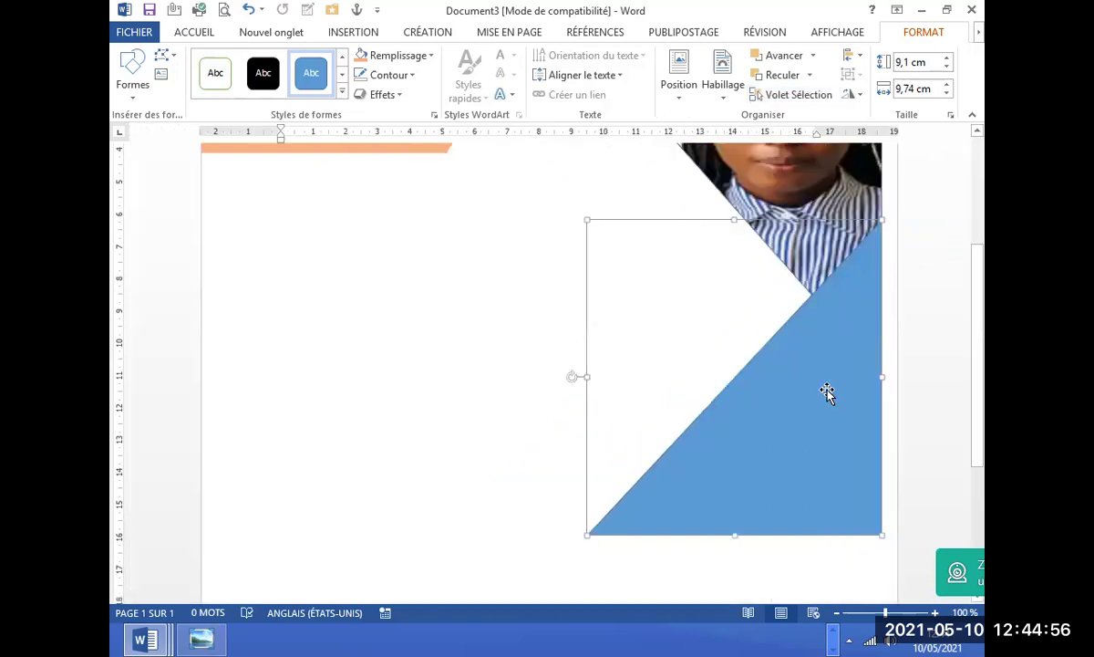
right_click(835, 382)
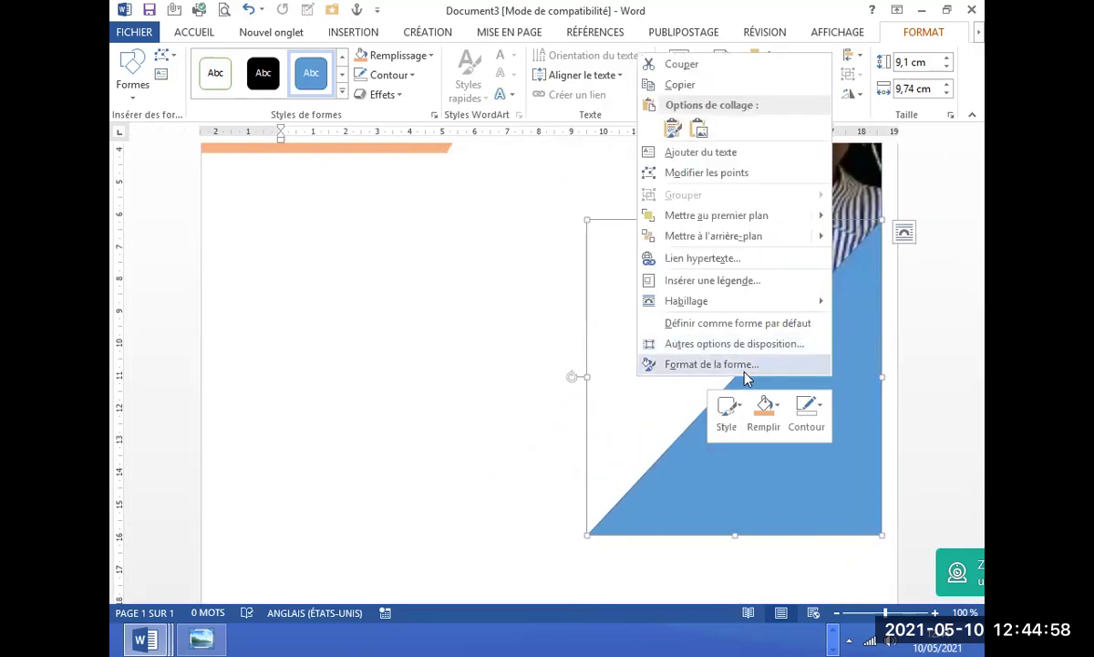
Raise the blue triangle's transparency slightly in Format Shape.
click(741, 362)
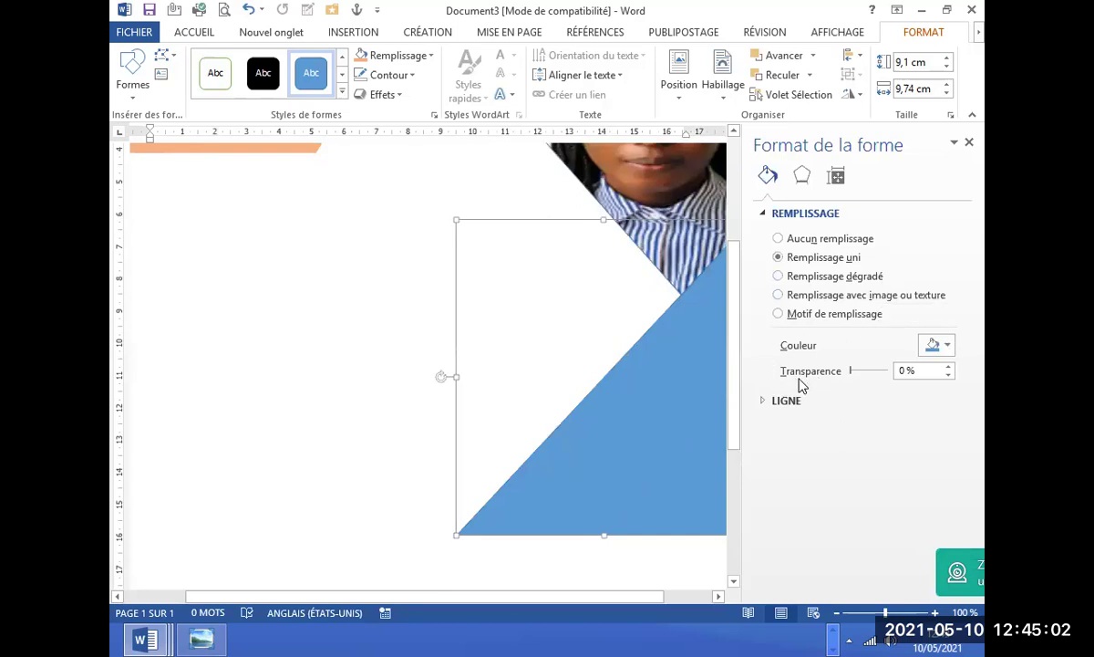
mouse_move(852, 370)
mouse_down()
mouse_move(863, 371)
mouse_move(859, 384)
mouse_up()
scroll(342, 322, up, 3)
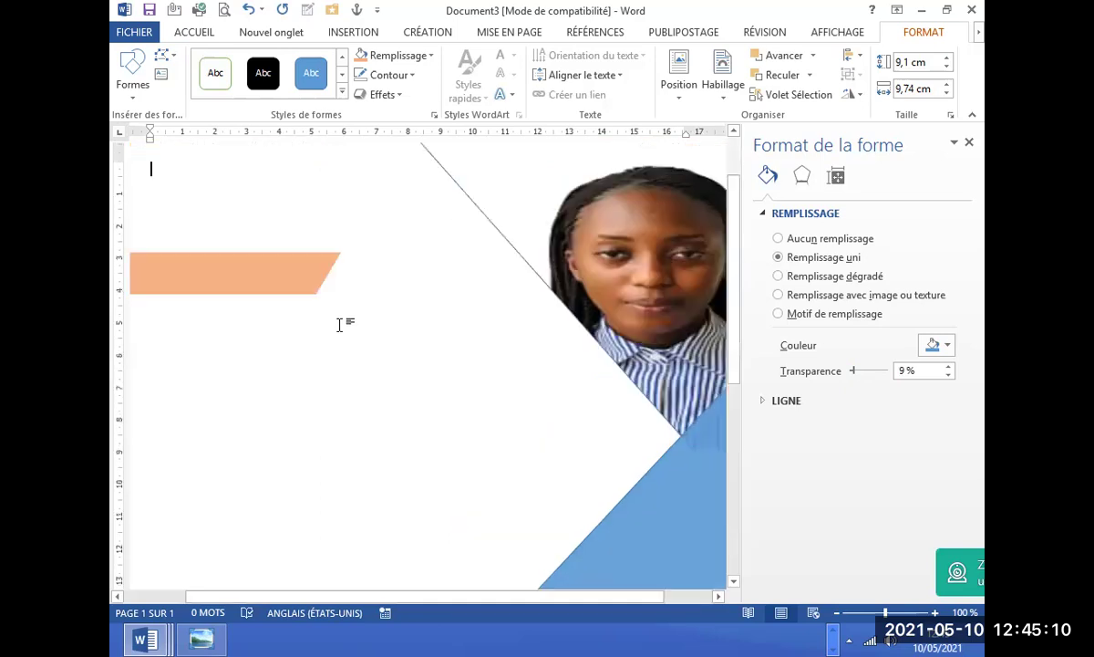
click(342, 321)
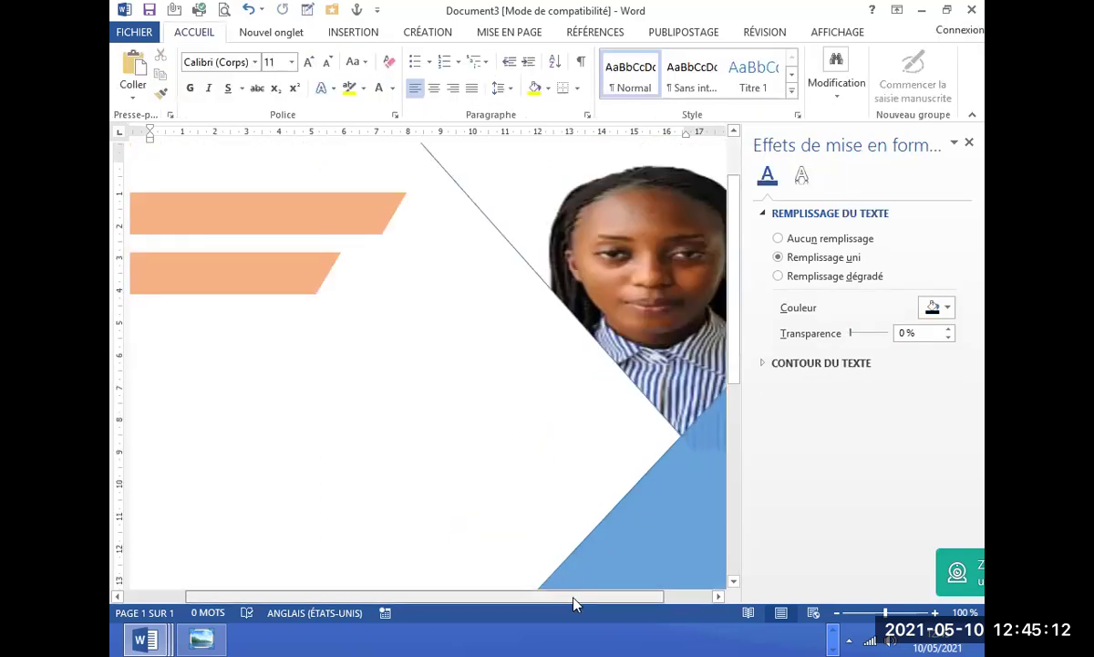
Shift the portrait photo and blue triangle flush against the page's right edge.
drag(561, 597, 493, 599)
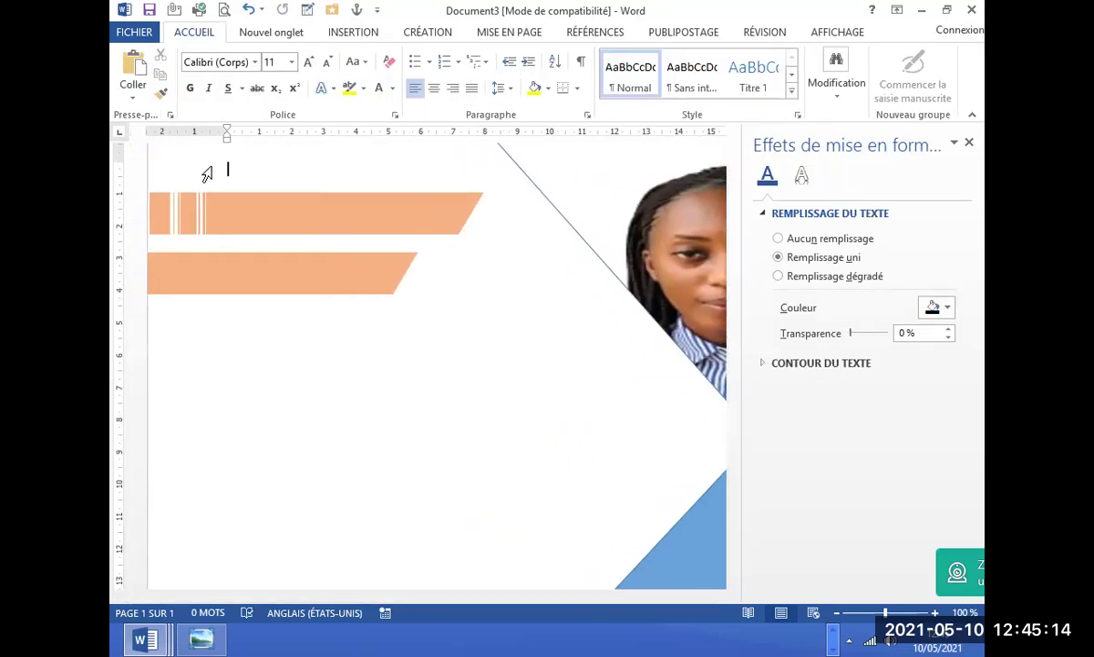
click(220, 203)
click(428, 355)
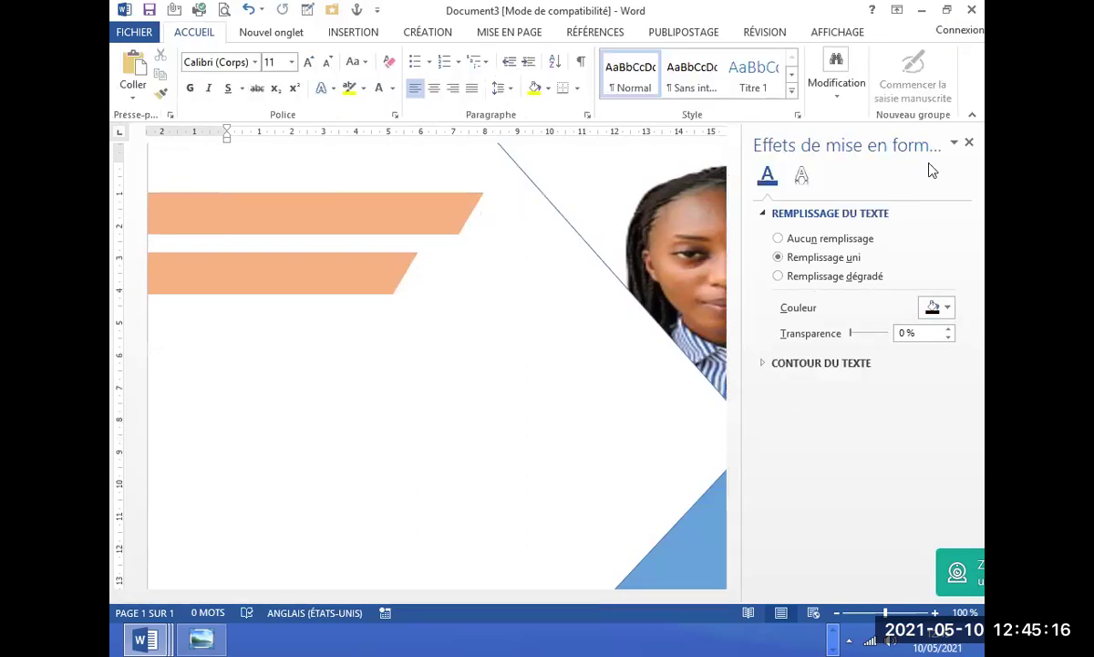
click(969, 143)
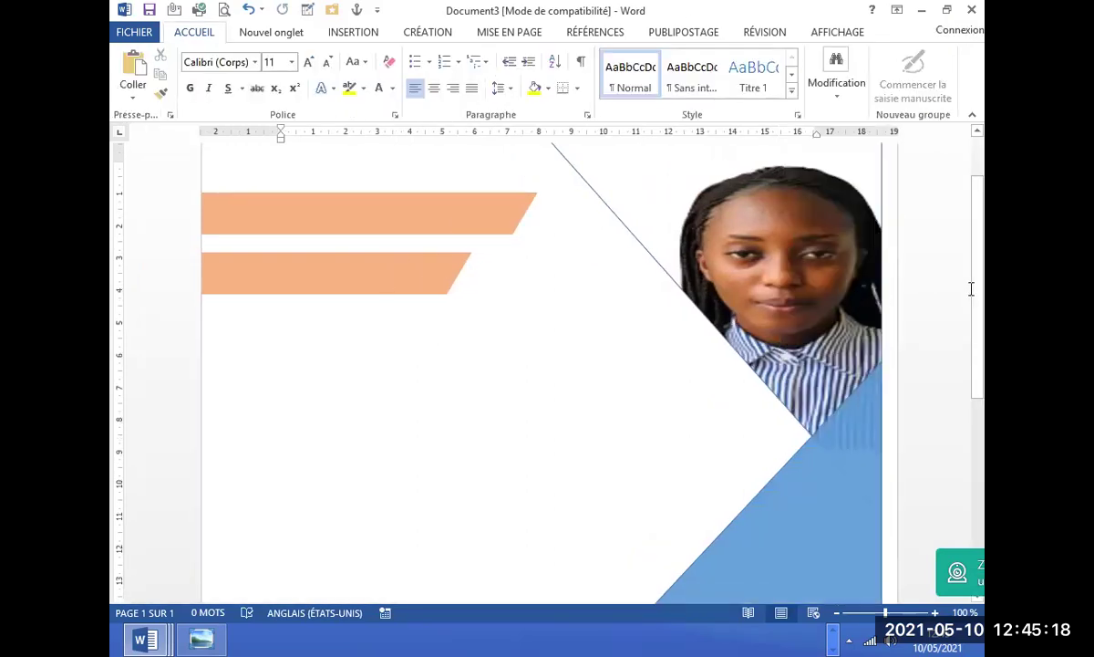
drag(977, 274, 978, 226)
drag(838, 191, 846, 169)
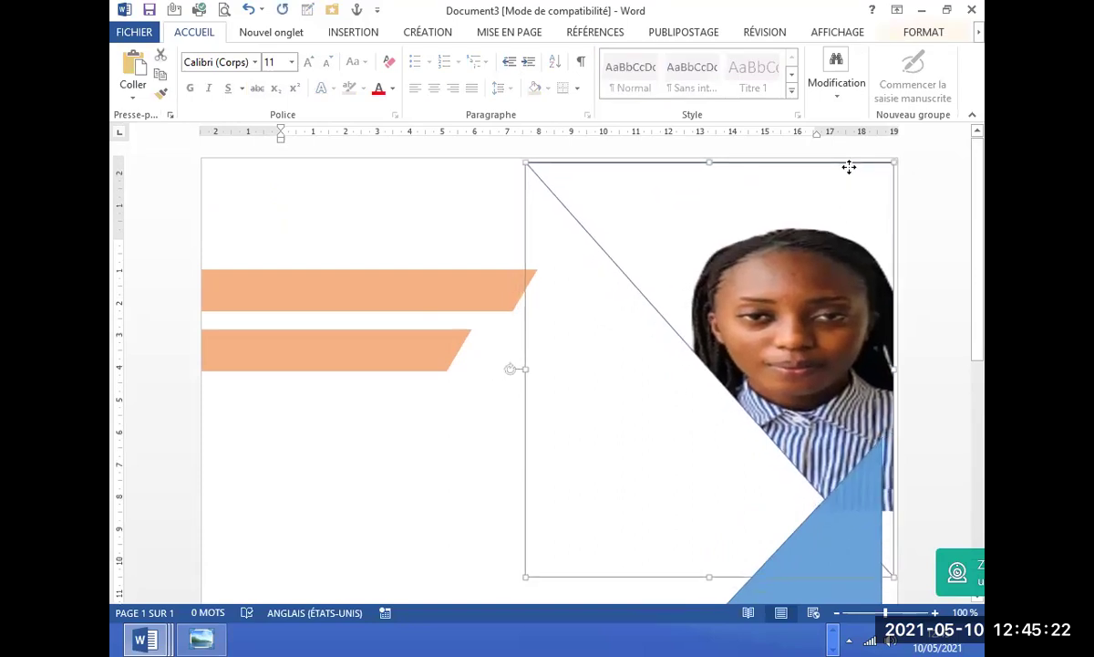
click(874, 490)
drag(874, 490, 878, 487)
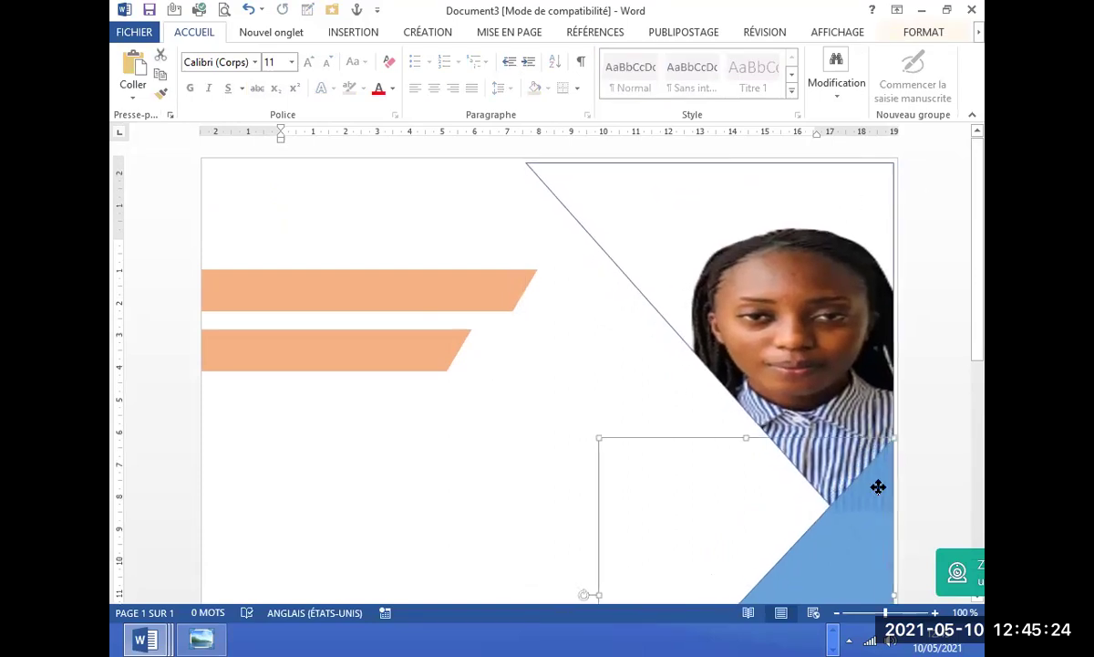
scroll(878, 487, down, 5)
drag(983, 367, 978, 202)
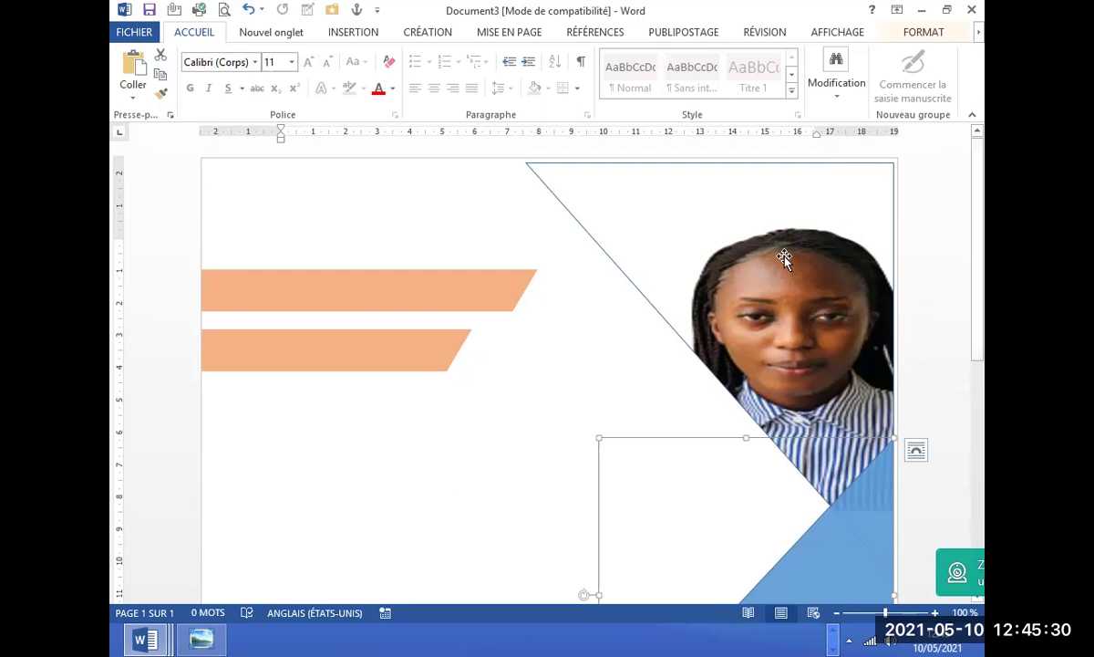
click(934, 266)
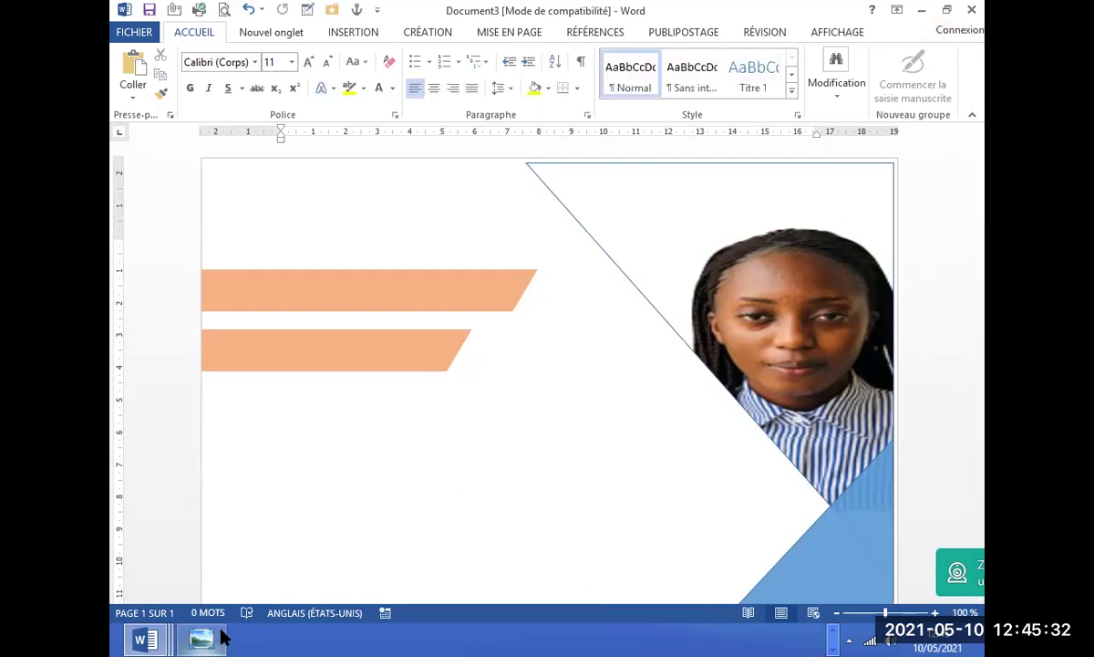
Page through the reference images in Photo Viewer to IMG-20200920-WA0004.jpg, the We Are Hiring poster.
click(204, 639)
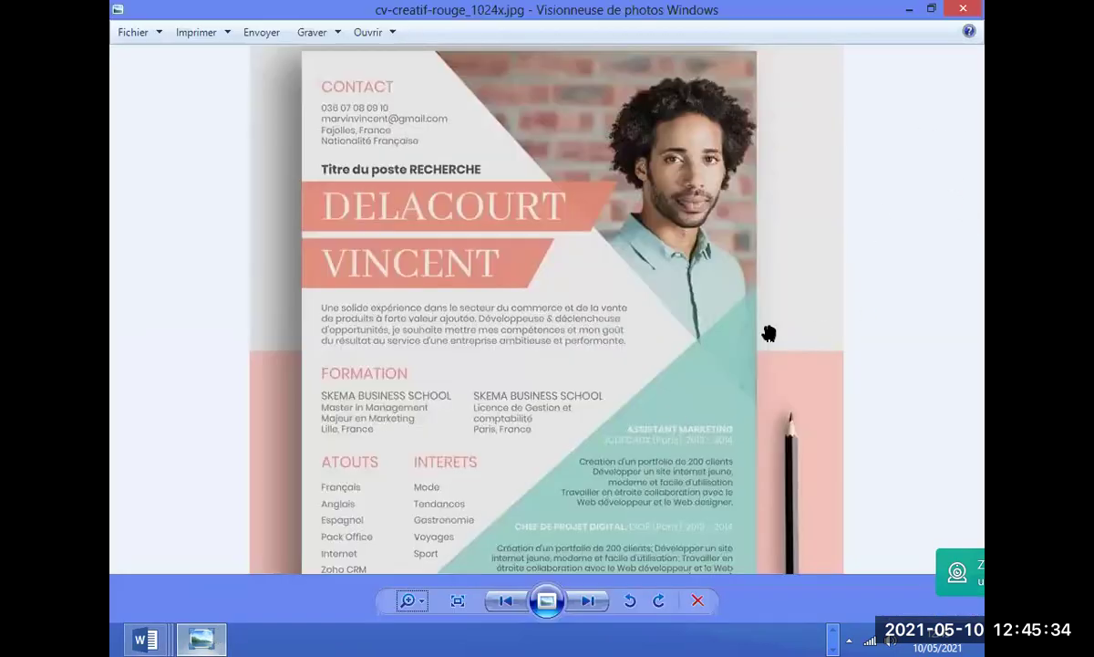
click(590, 605)
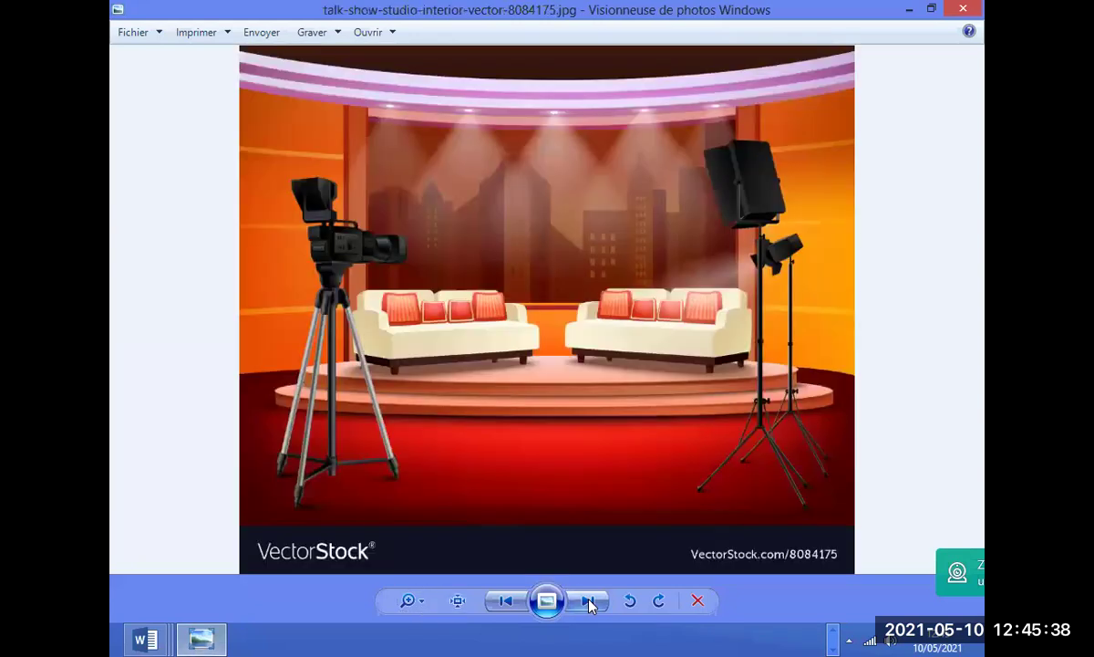
click(590, 605)
click(590, 606)
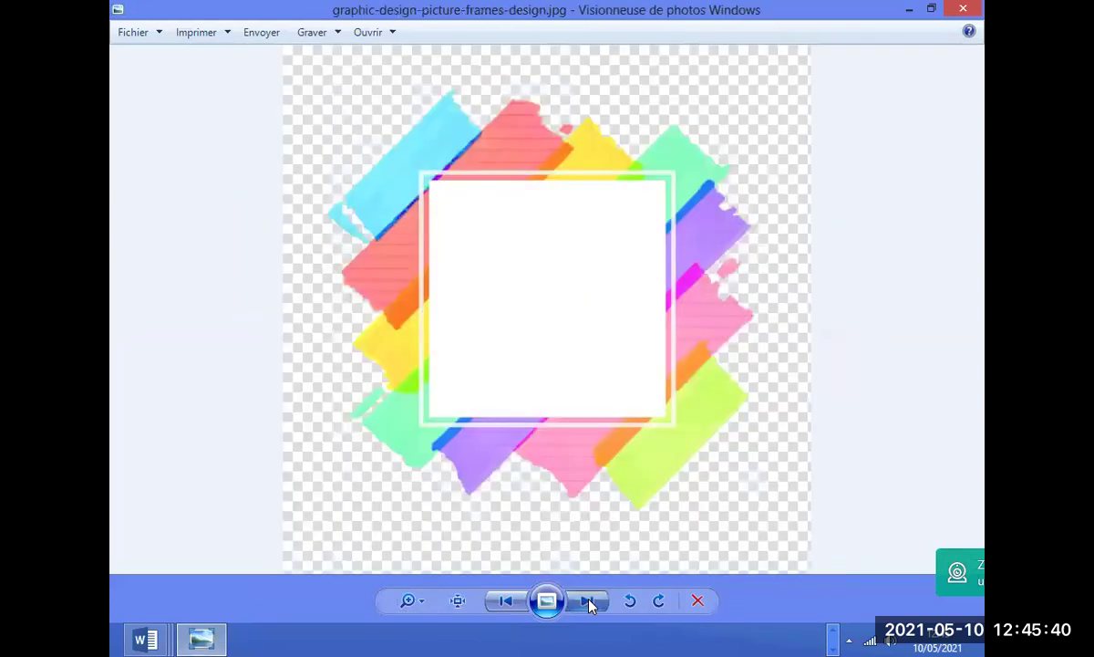
click(590, 606)
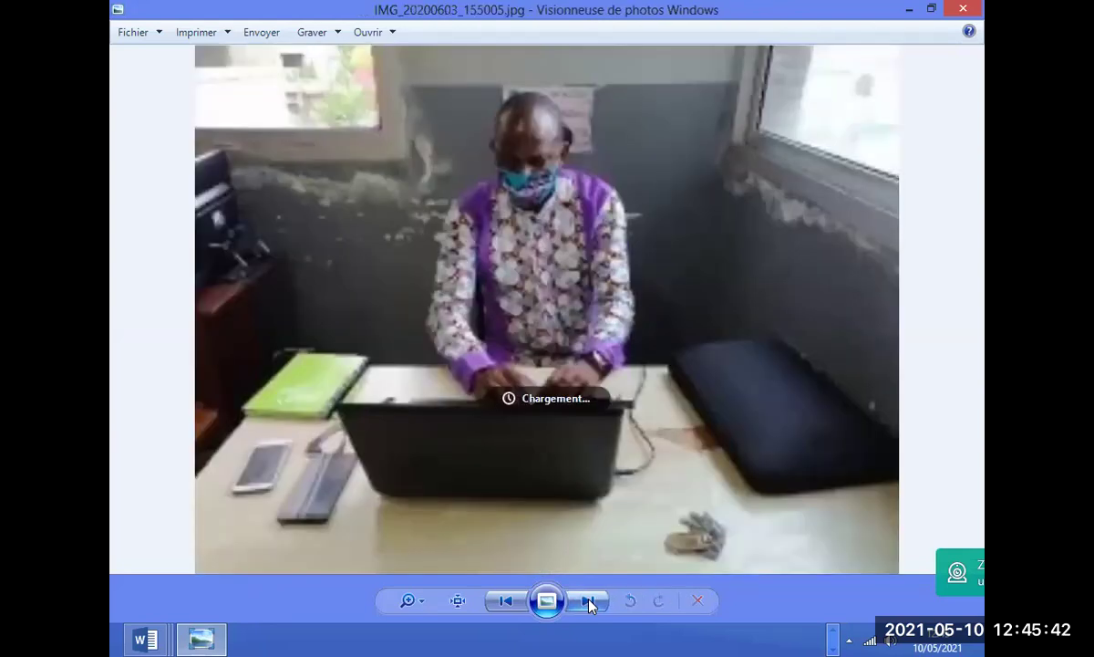
click(590, 606)
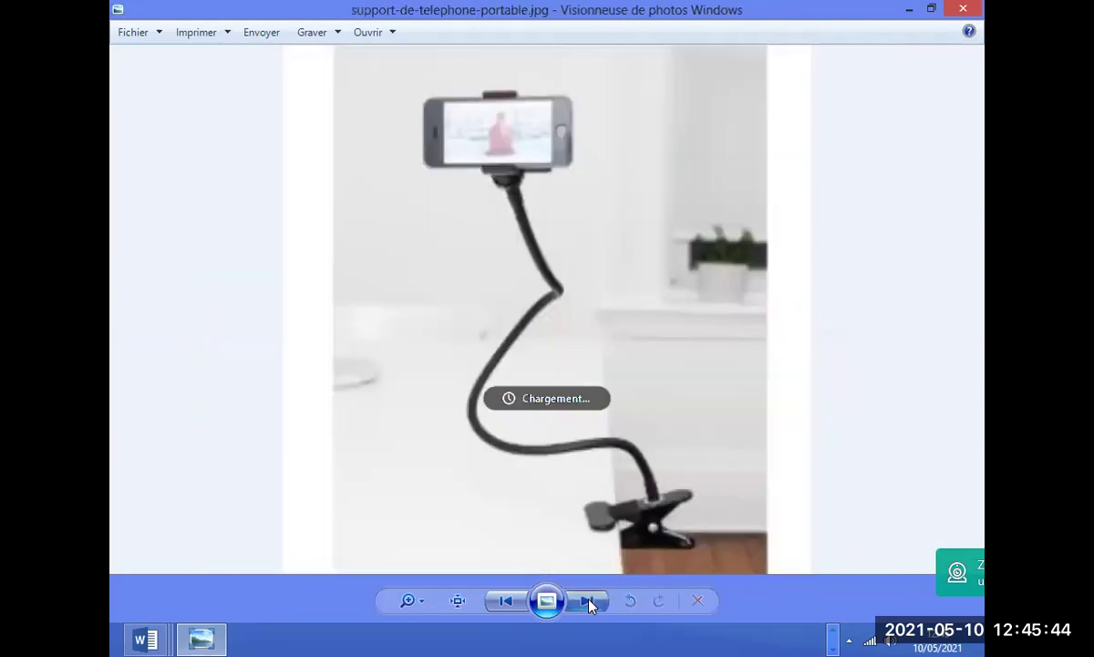
click(590, 606)
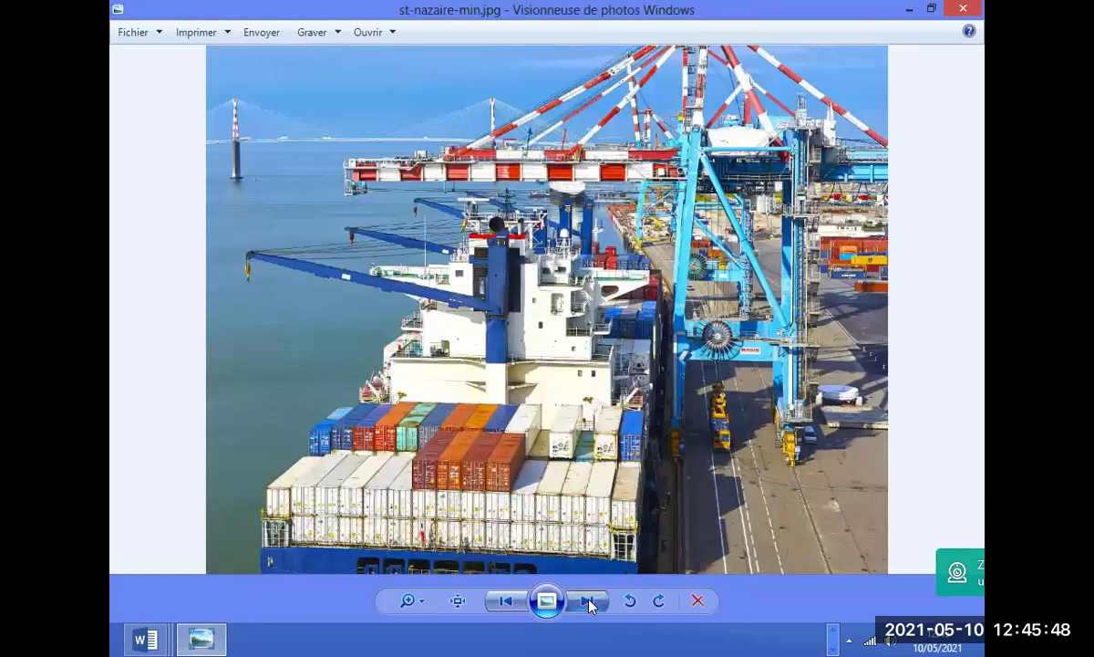
click(590, 602)
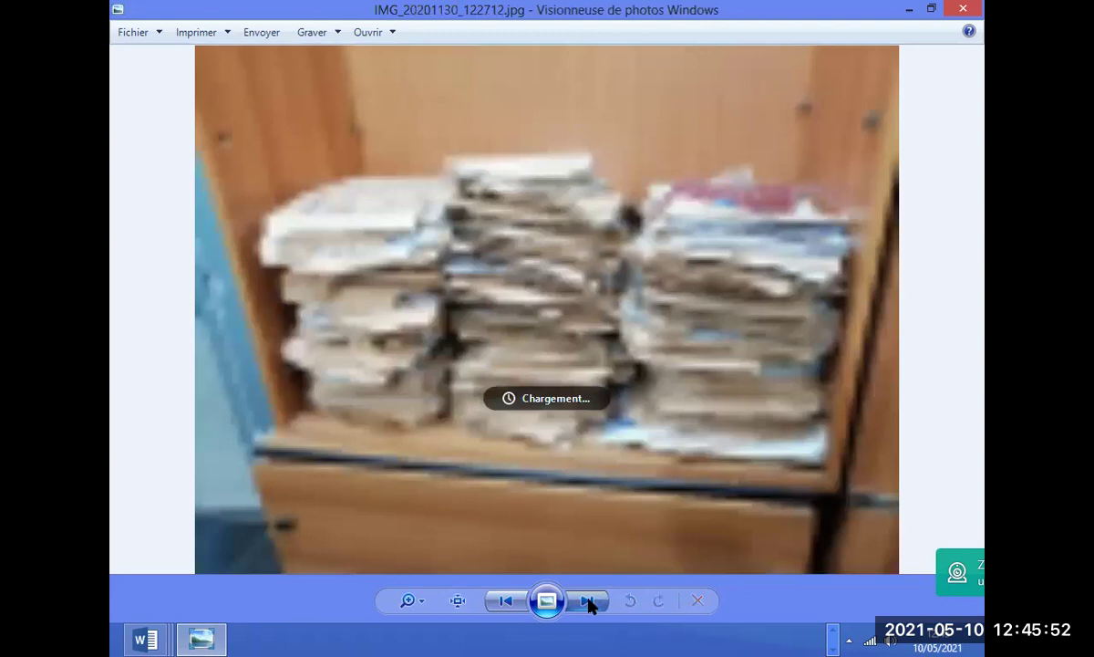
click(589, 602)
click(589, 602)
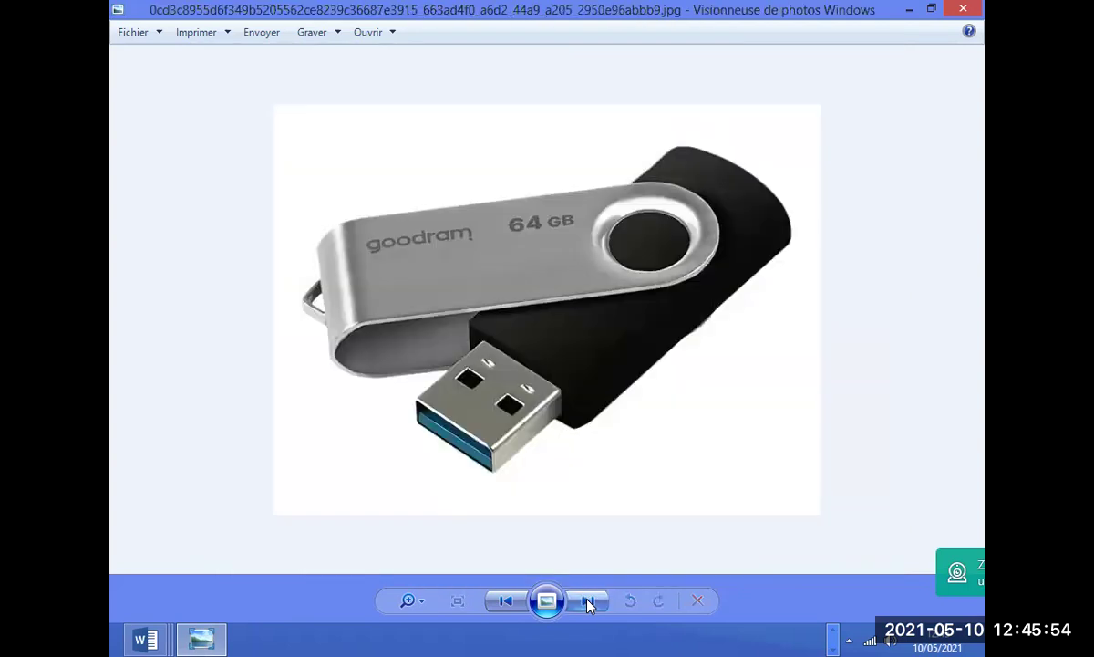
click(589, 602)
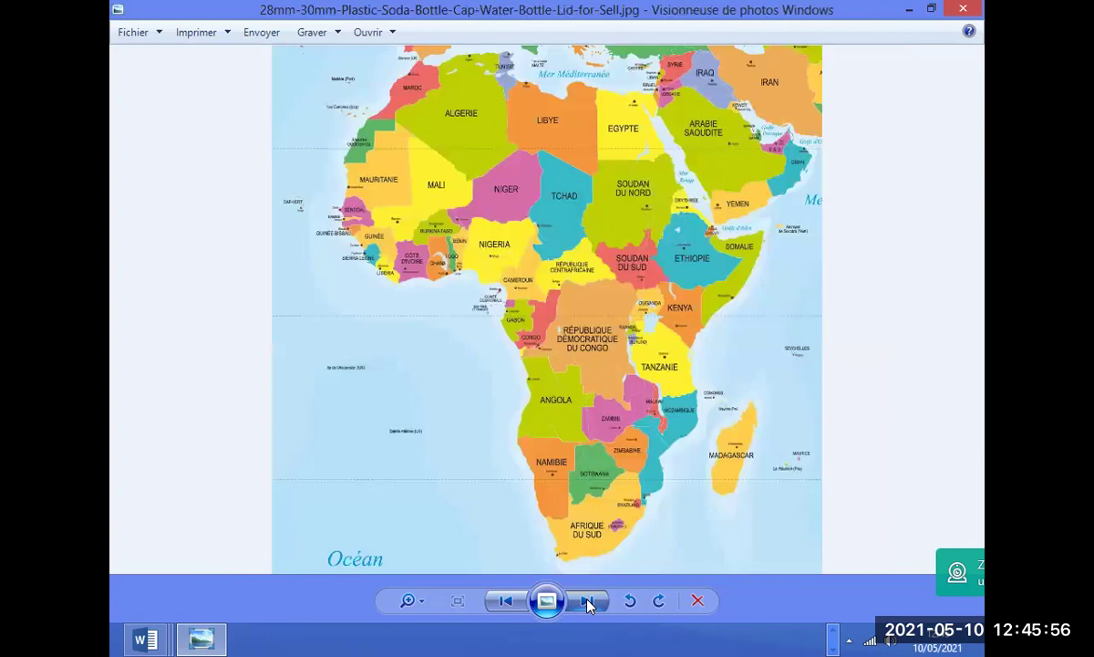
click(588, 602)
click(586, 602)
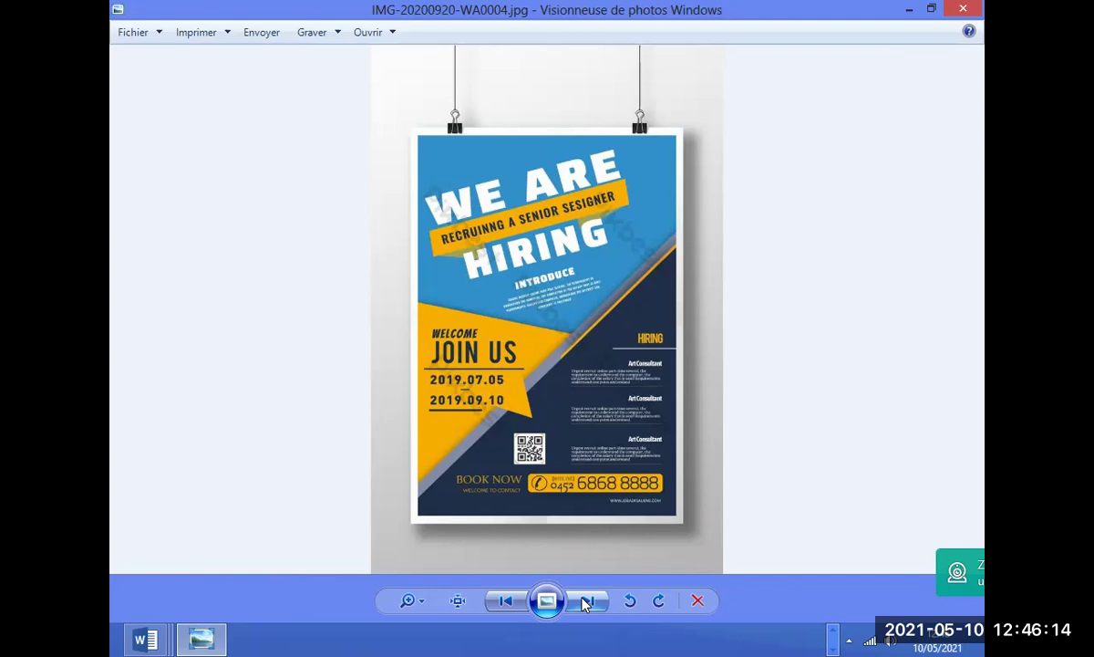
click(587, 601)
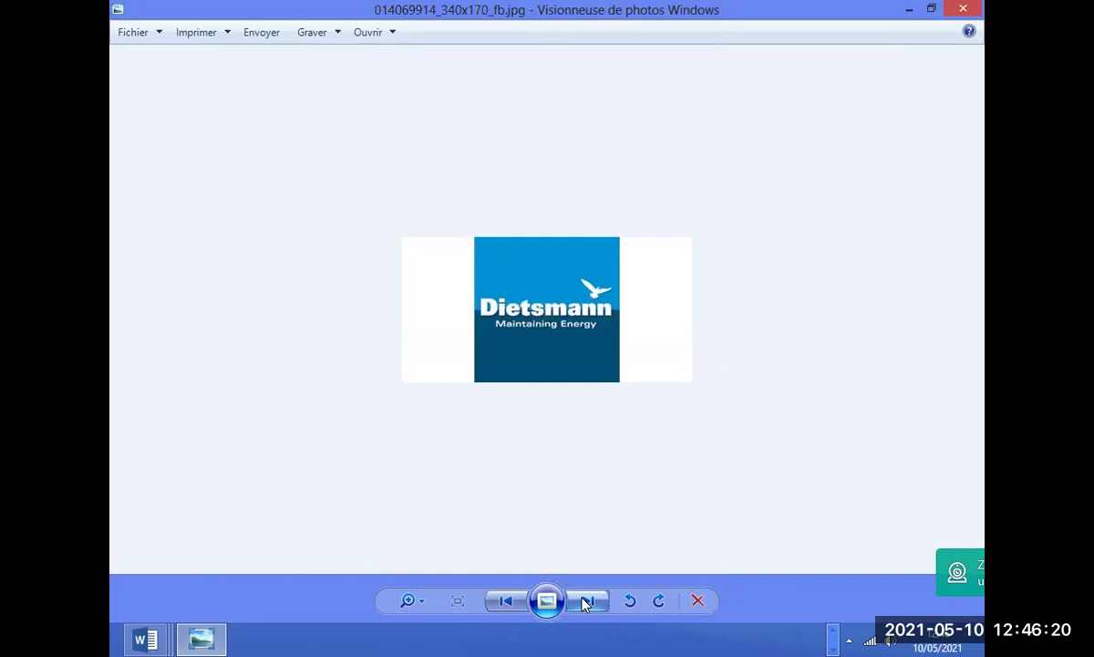
click(586, 602)
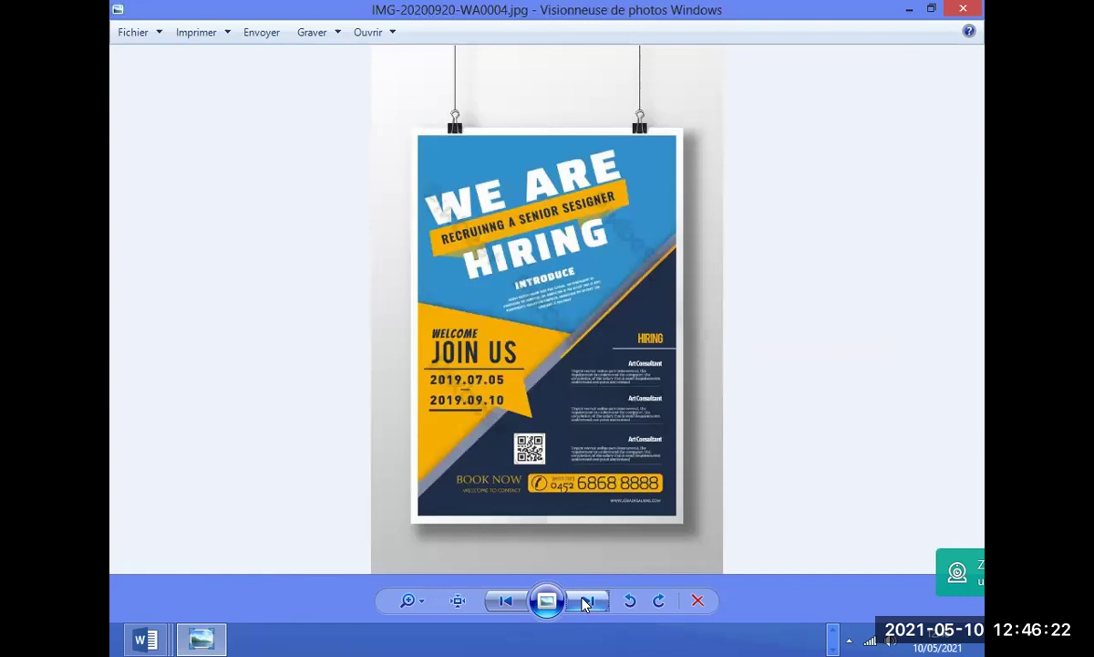
click(587, 602)
click(586, 602)
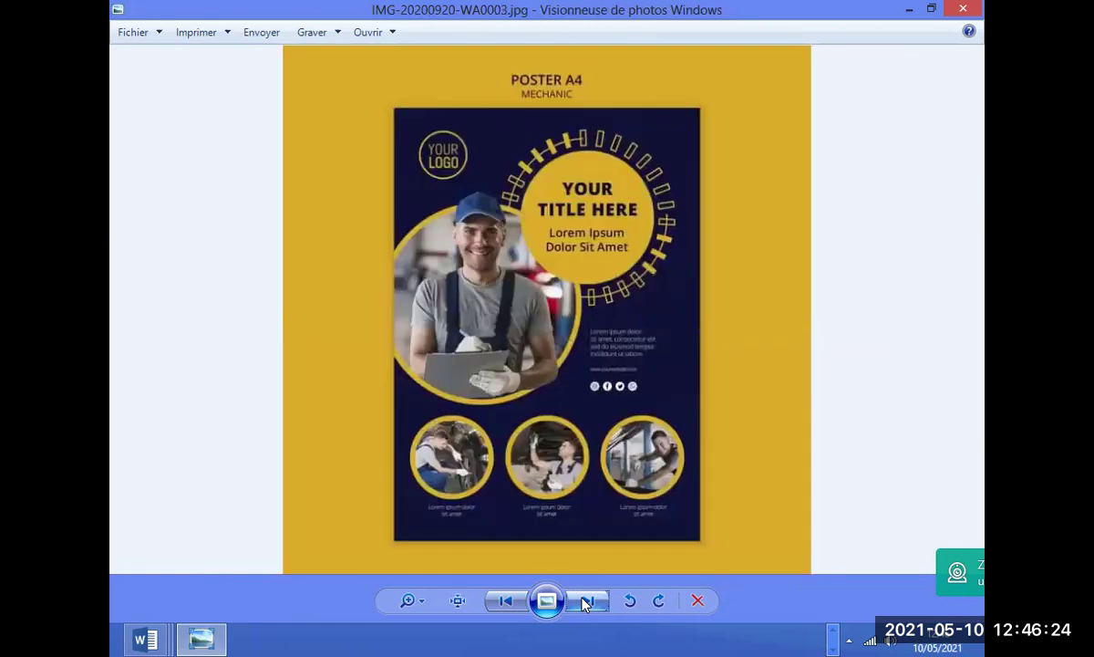
click(586, 602)
click(586, 602)
click(586, 602)
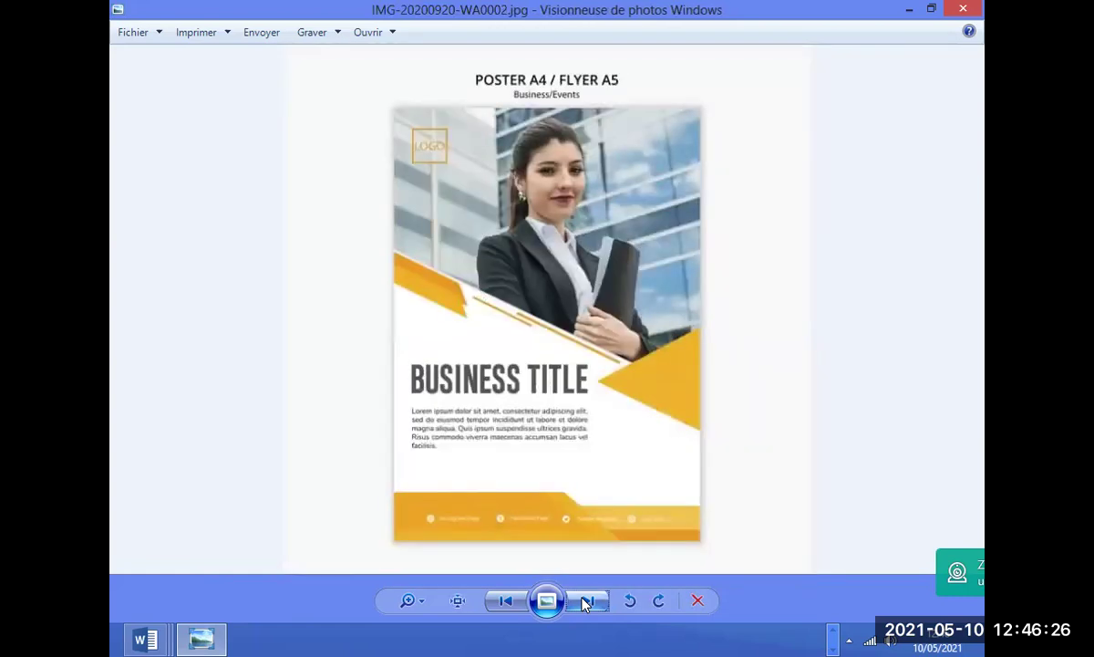
click(587, 602)
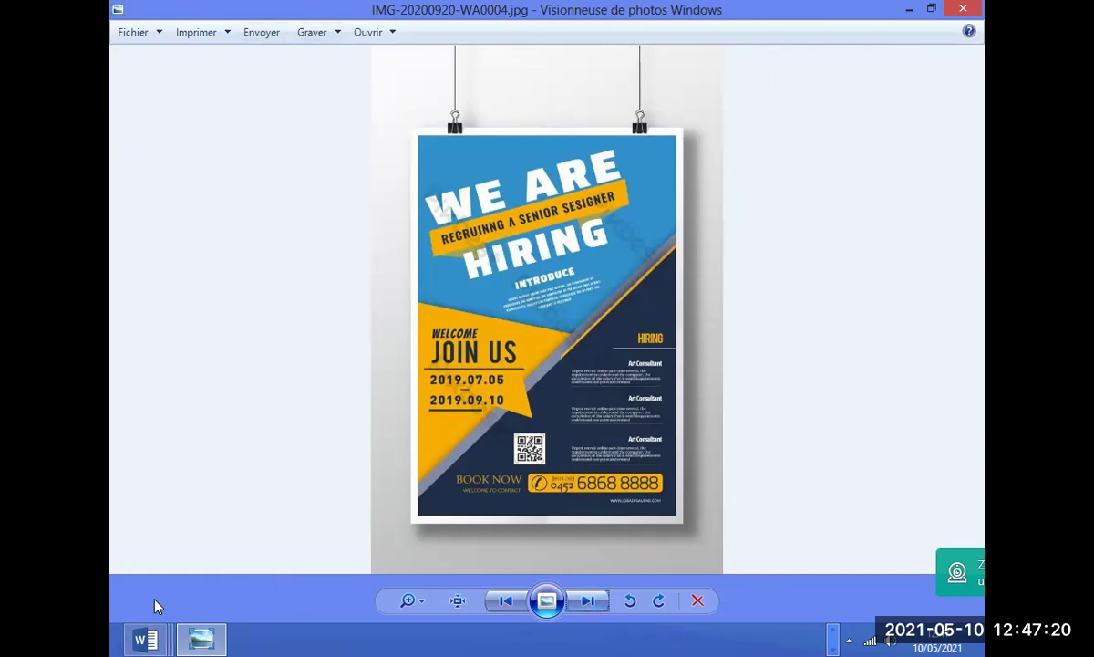
mouse_move(144, 639)
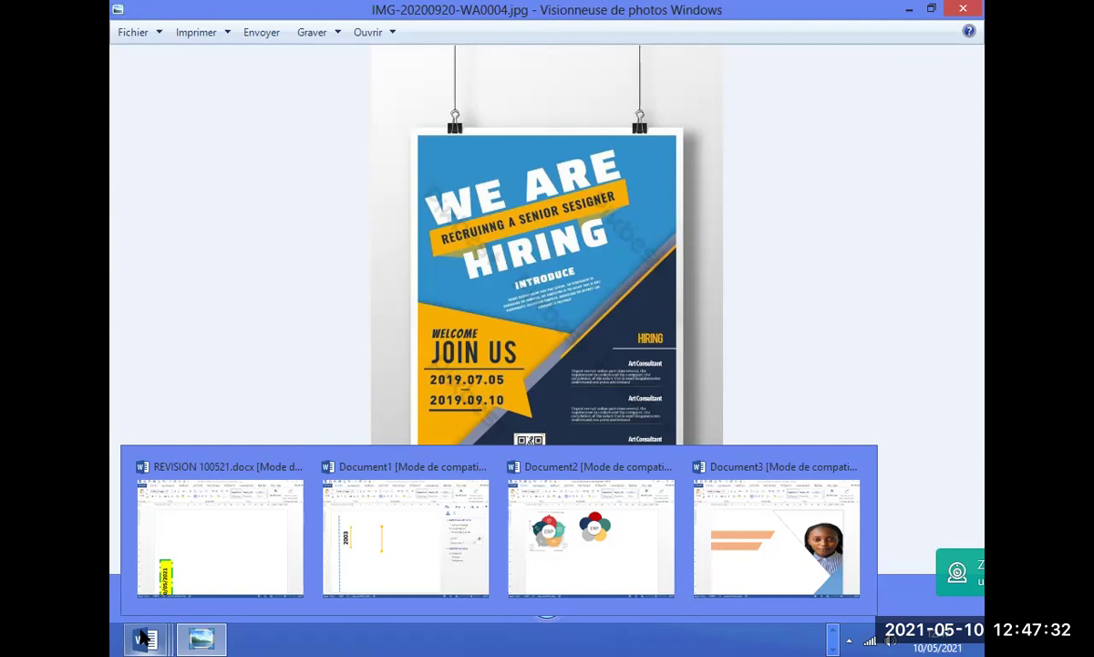
Switch between windows from the taskbar, ending on the blank Word Document4.
click(203, 555)
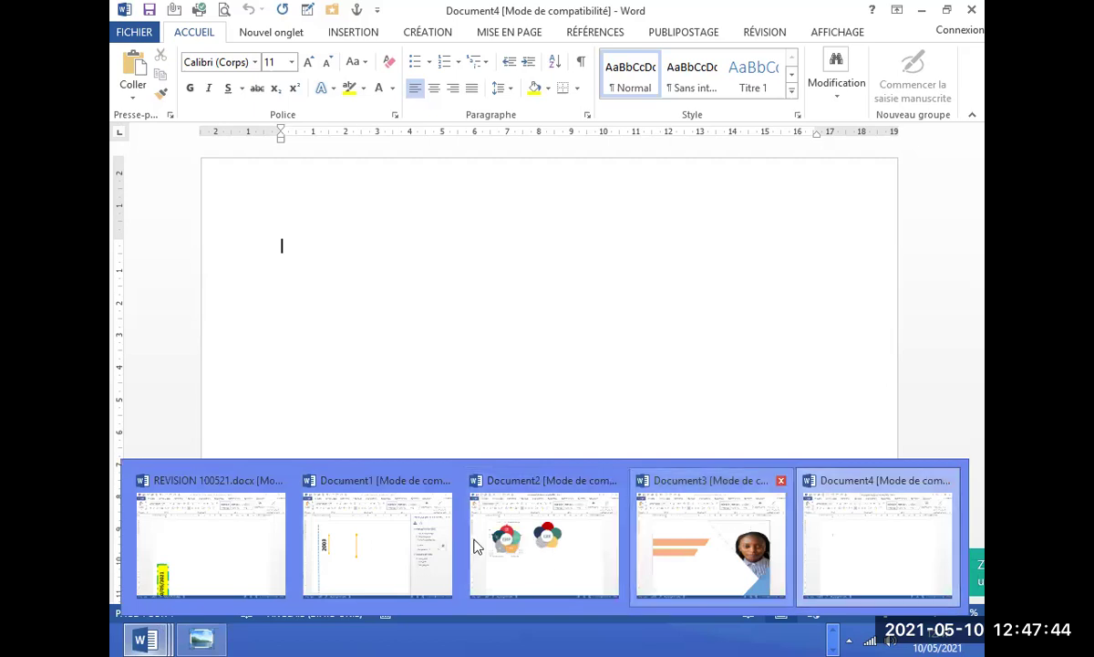
mouse_move(208, 638)
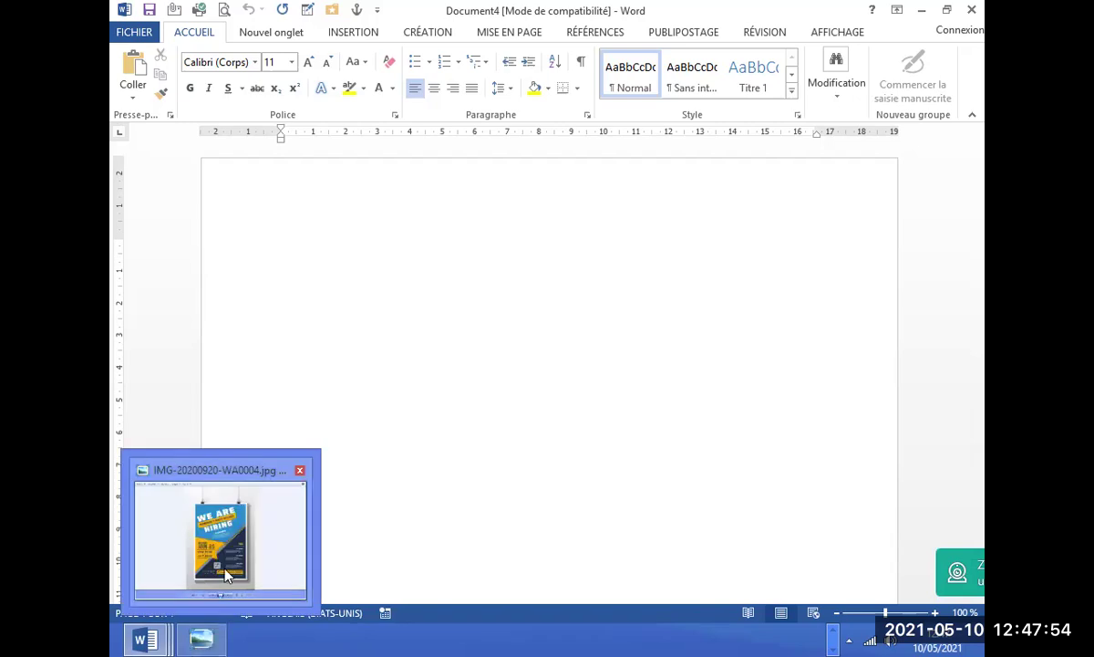
click(216, 538)
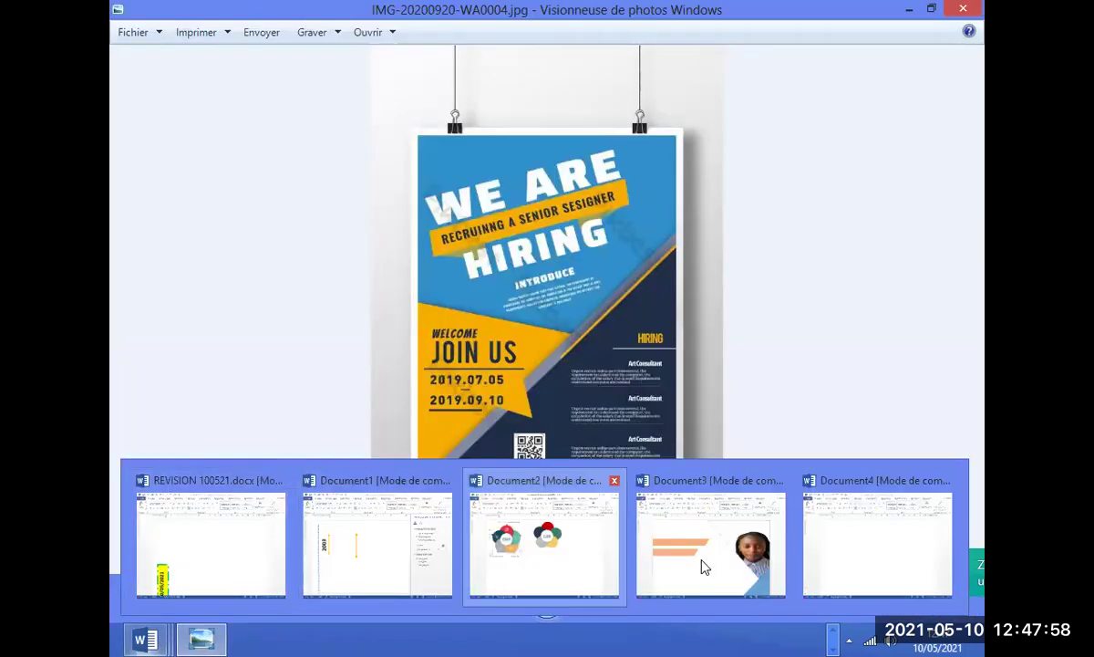
click(836, 555)
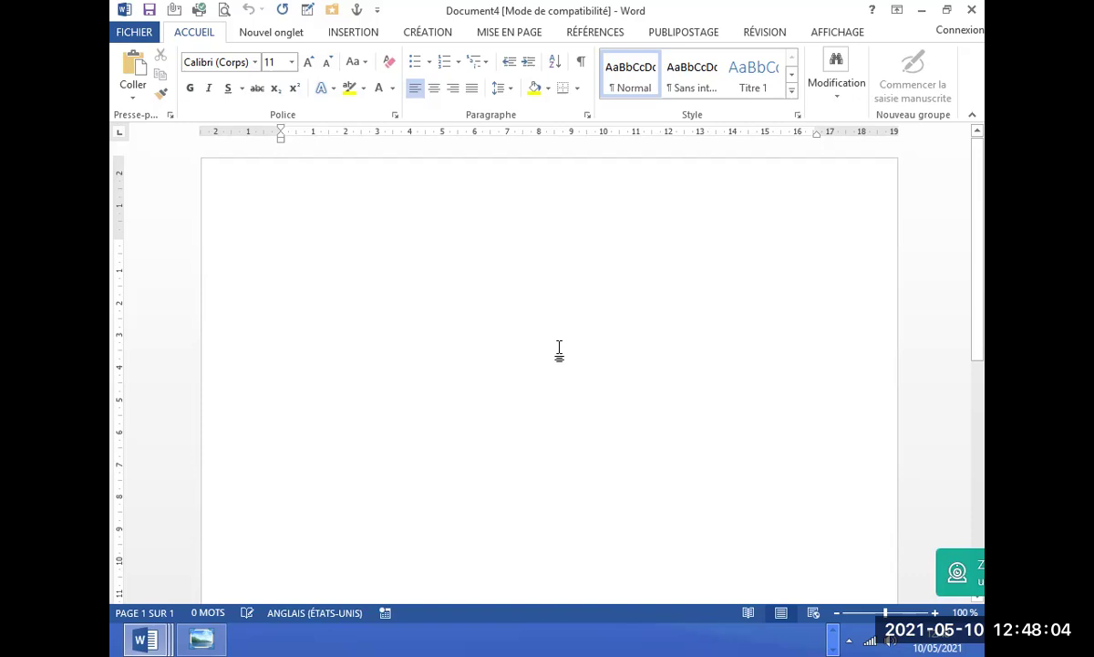
key(XF86MonBrightnessUp)
key(XF86MonBrightnessUp)
key(XF86MonBrightnessUp)
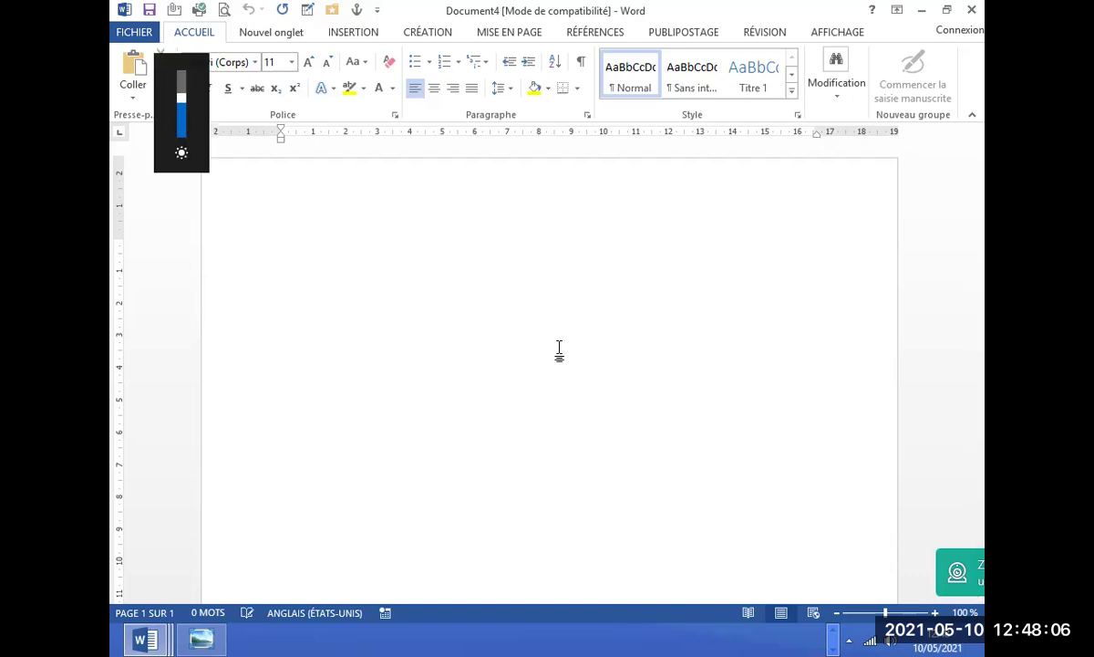